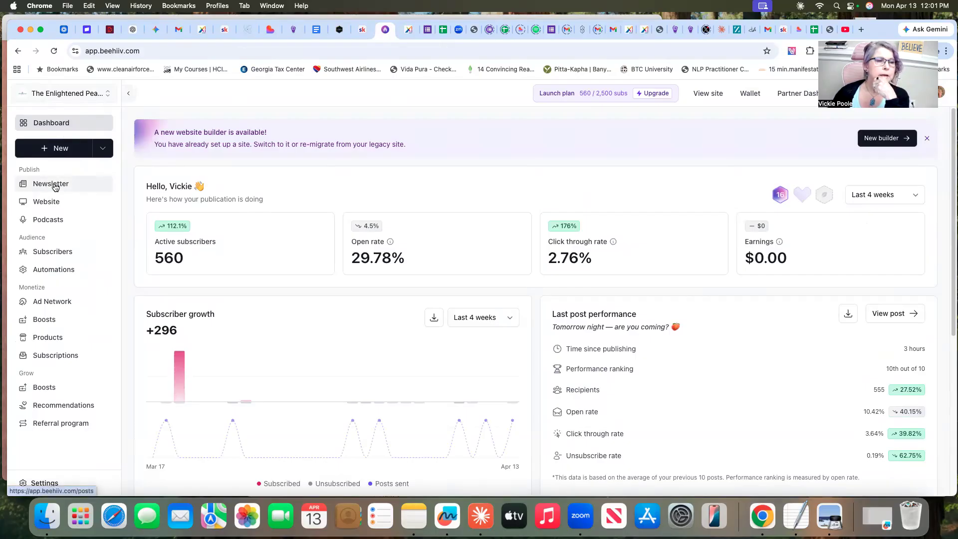
Duplicate the published newsletter post "What If Everything You've Tried With Money Was Never Going To Work?" from the posts list
click(55, 185)
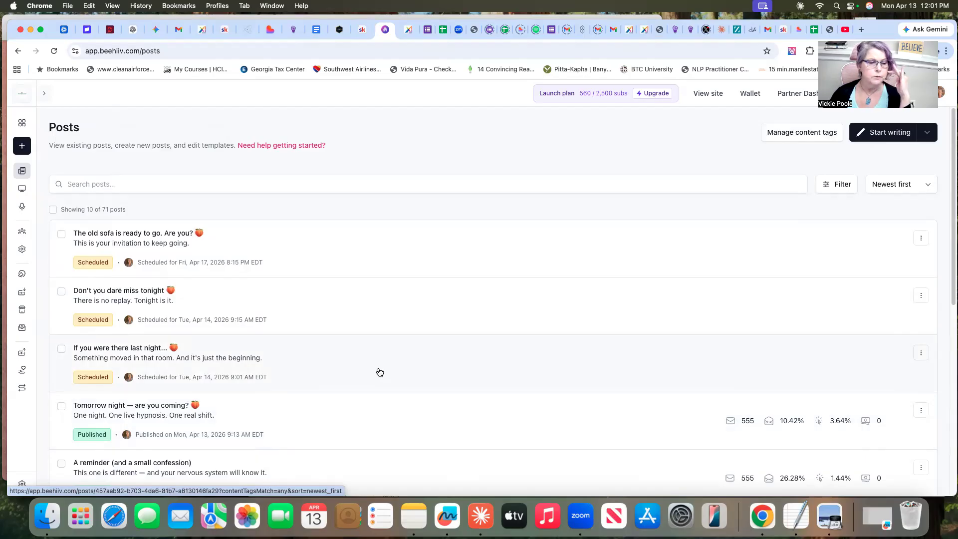
scroll(287, 428, down, 3)
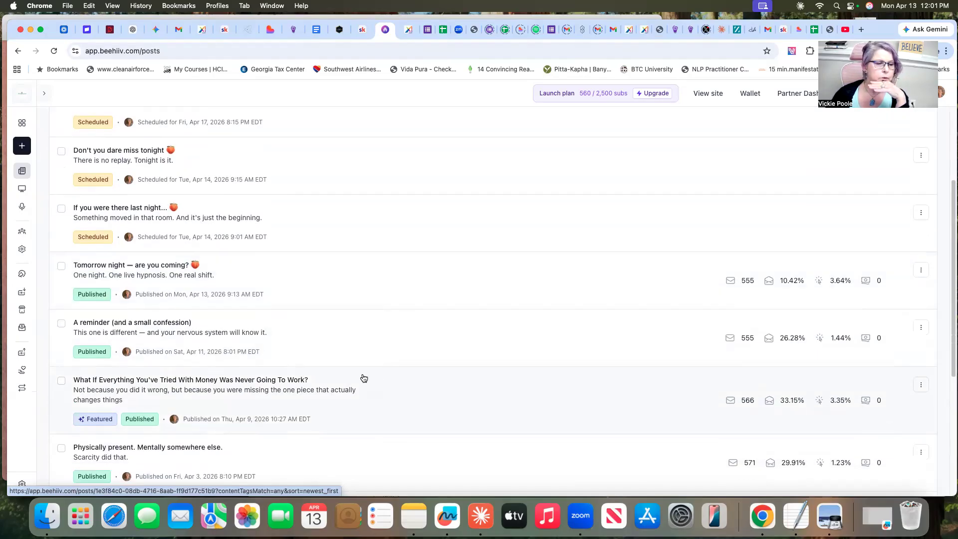
scroll(378, 382, down, 2)
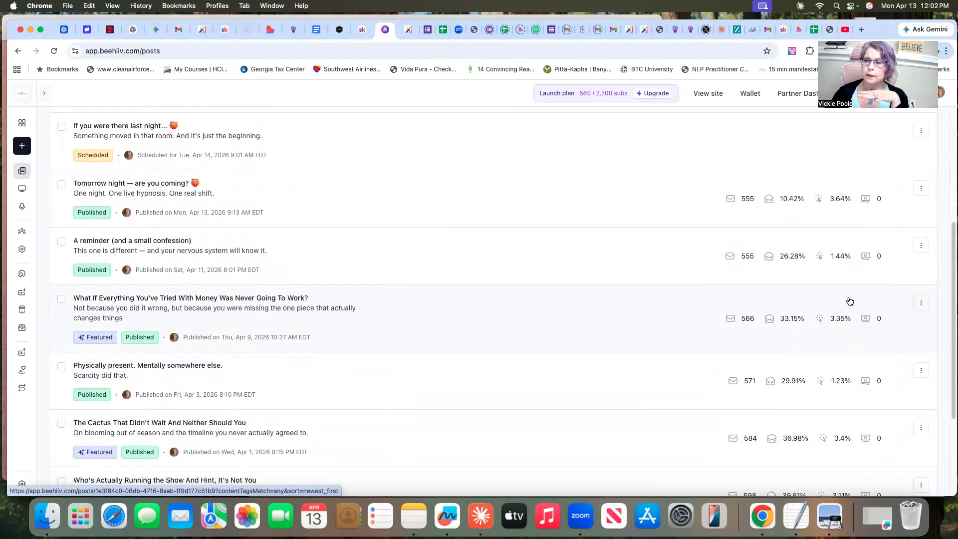
click(920, 303)
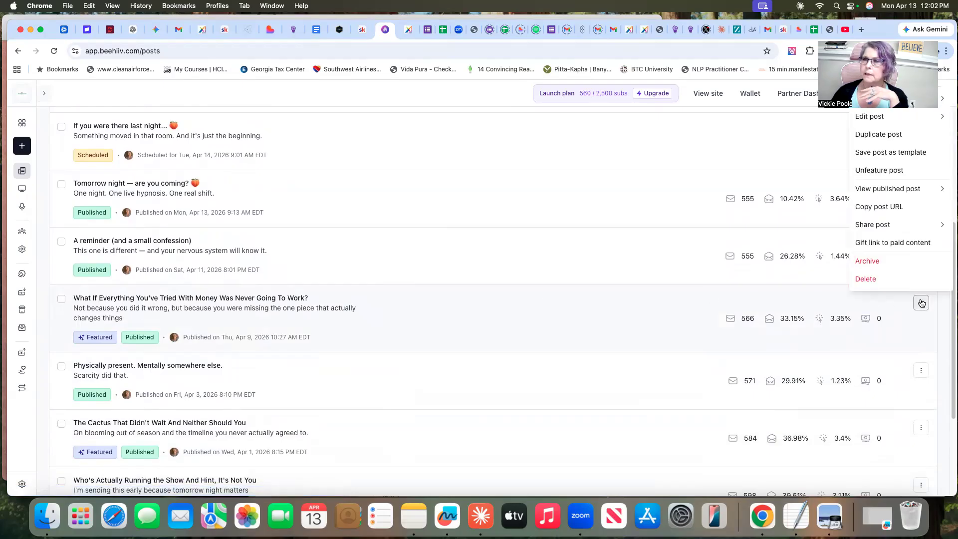
click(886, 136)
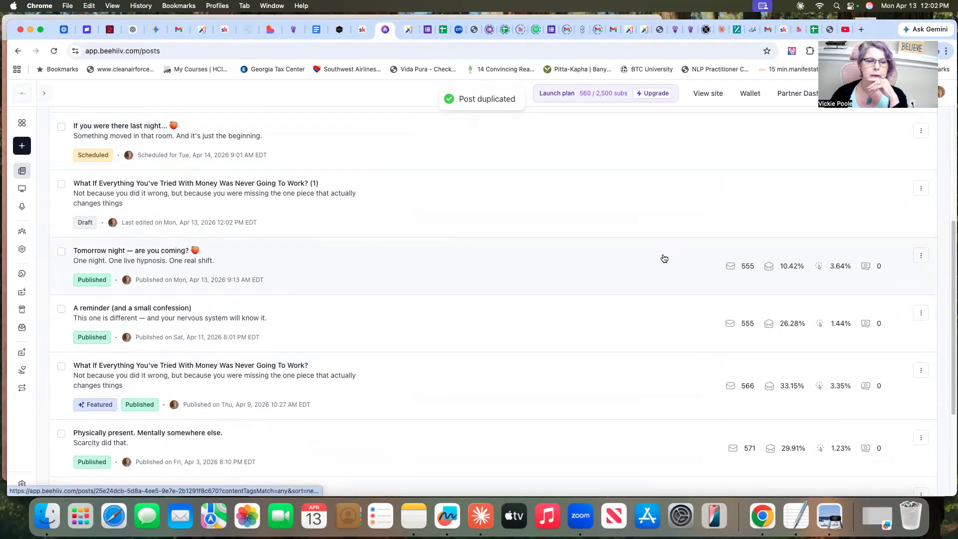
Make another duplicate of the published post "What If Everything You've Tried With Money Was Never Going To Work?"
scroll(582, 311, up, 4)
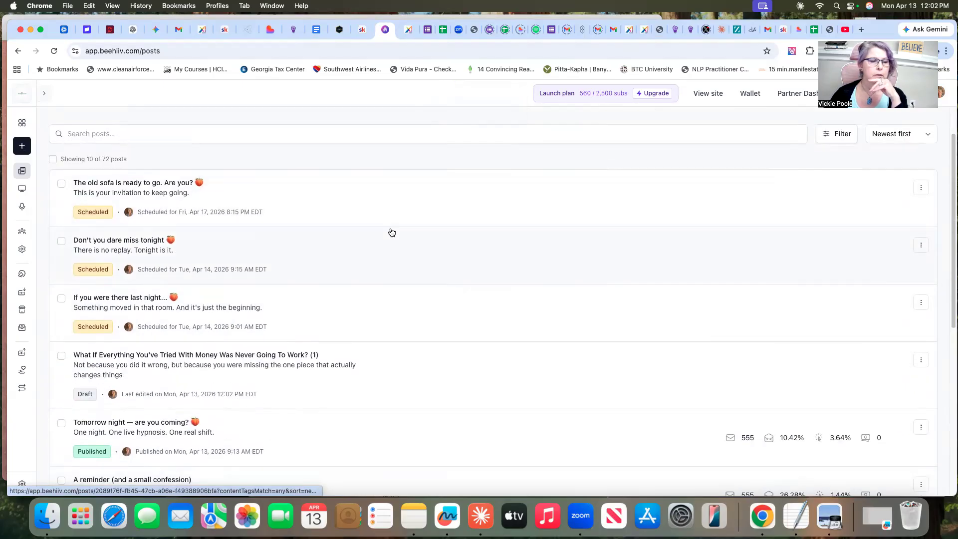
scroll(392, 233, down, 4)
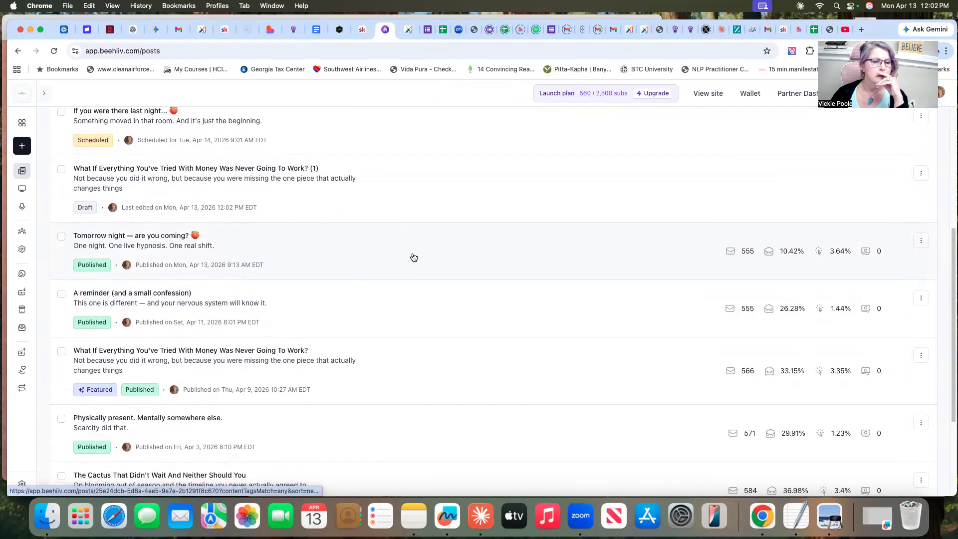
scroll(413, 256, down, 3)
scroll(399, 259, up, 1)
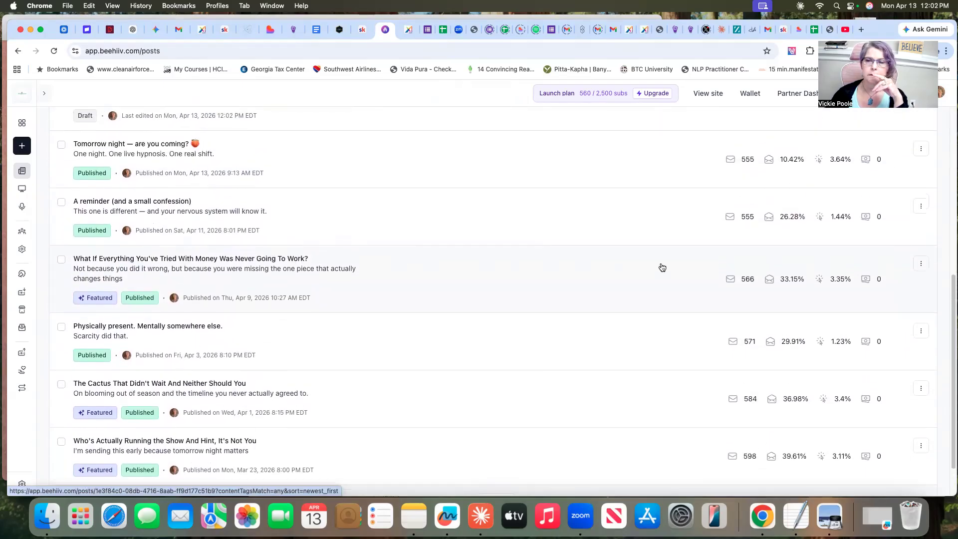
click(920, 263)
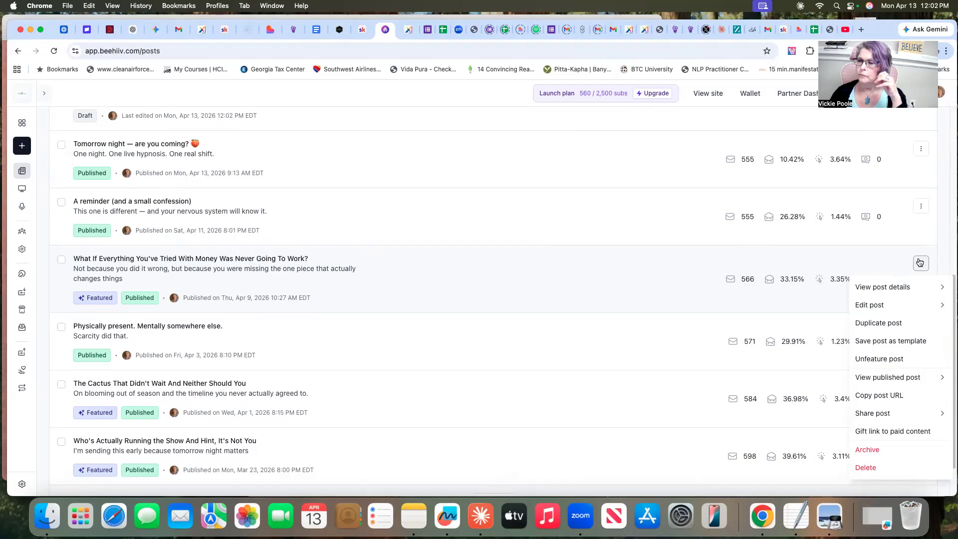
click(891, 324)
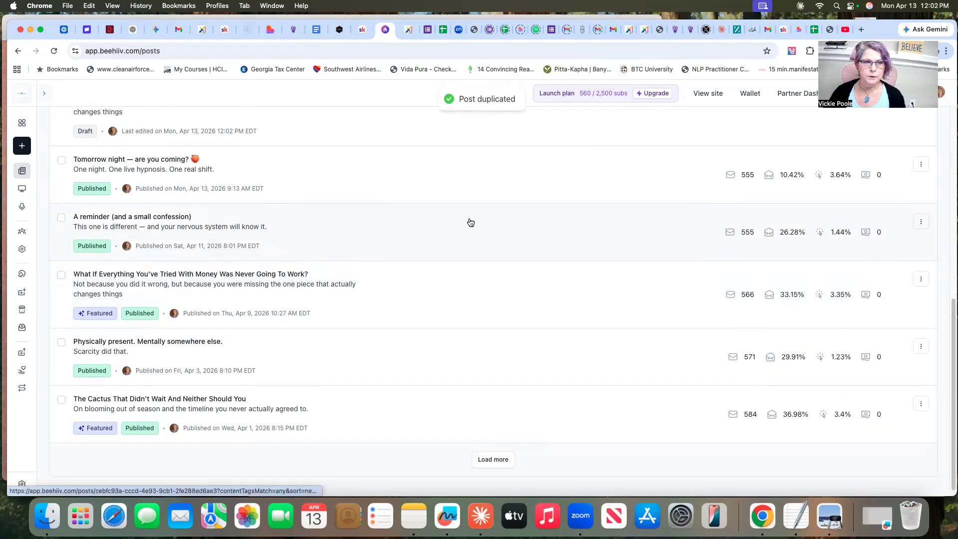
Delete the extra draft copy whose title ends in "(2)"
scroll(471, 223, up, 10)
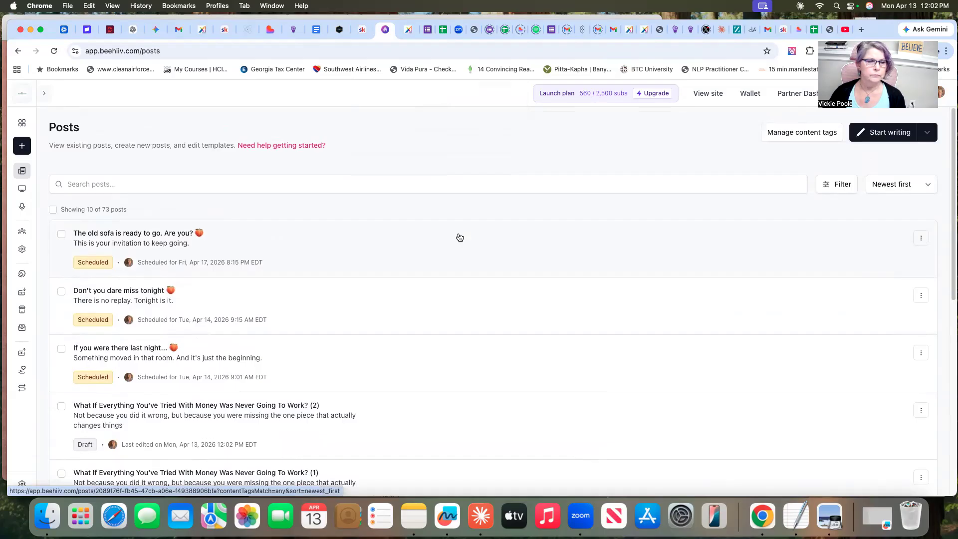
scroll(459, 237, down, 5)
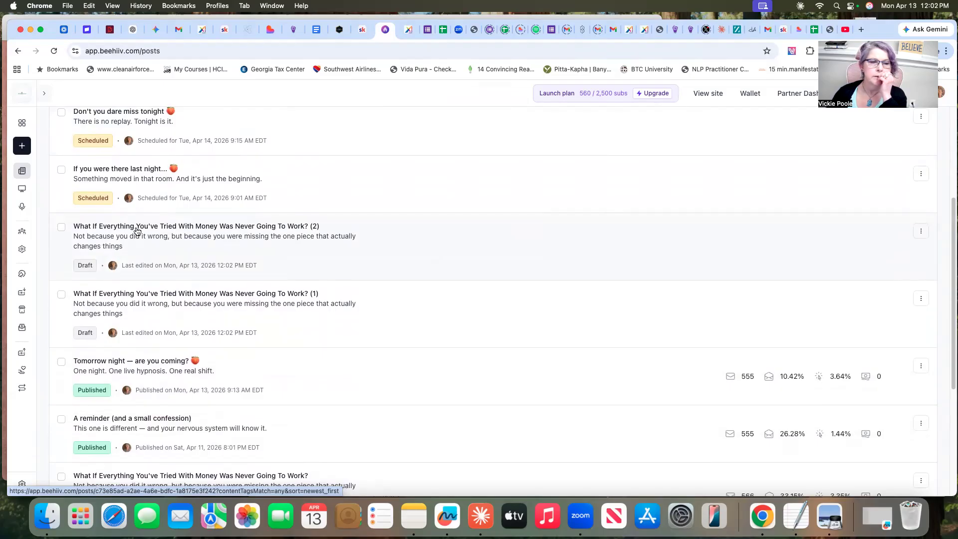
click(918, 231)
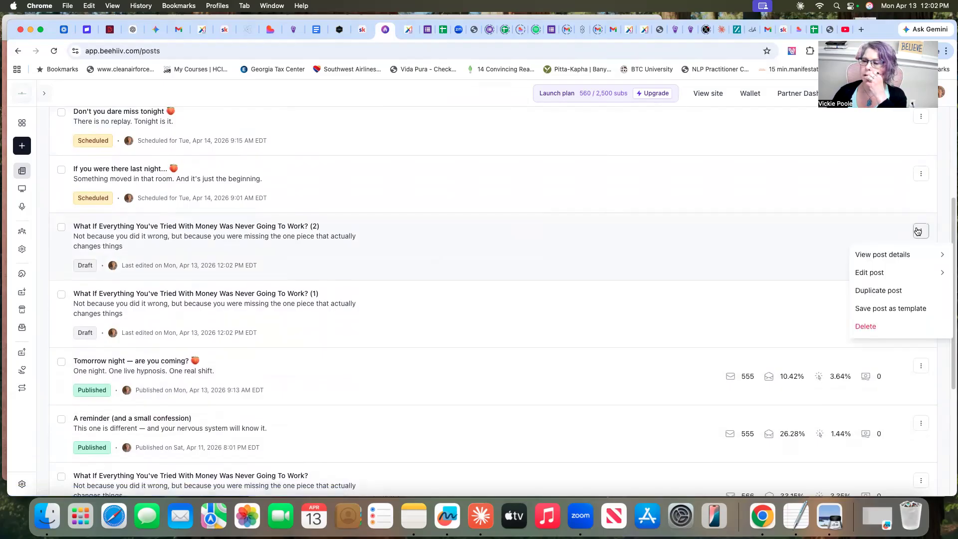
click(872, 325)
click(580, 317)
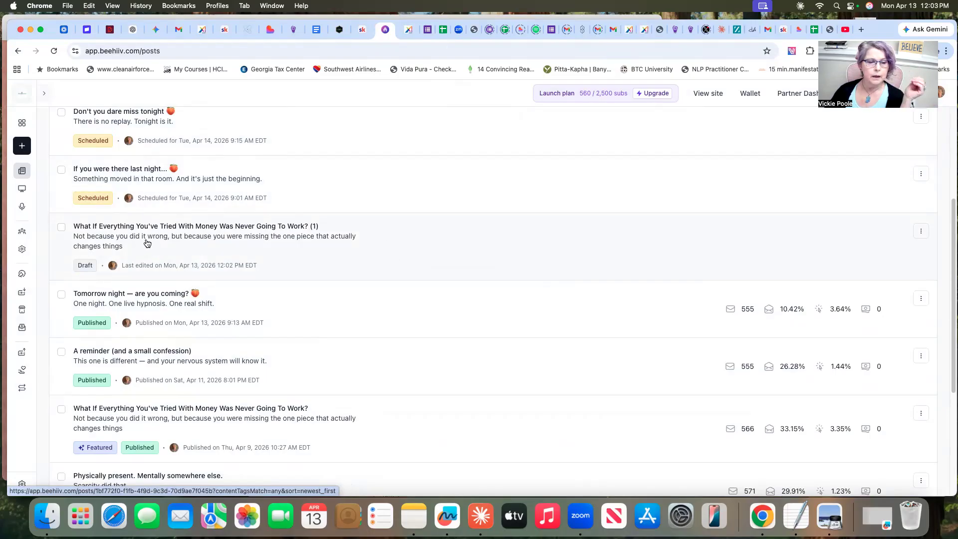
Open the duplicated draft ending in "(1)" for editing and return to the dashboard
click(922, 231)
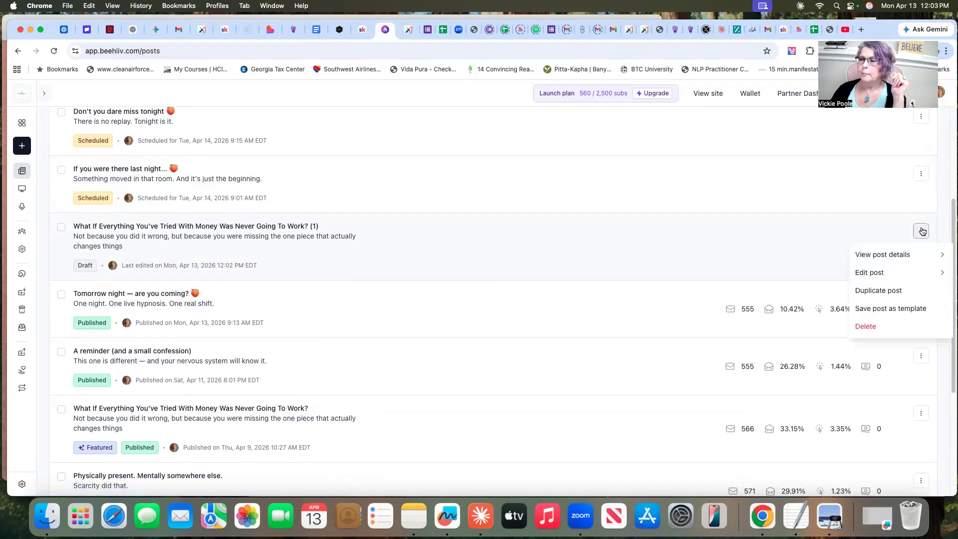
click(873, 273)
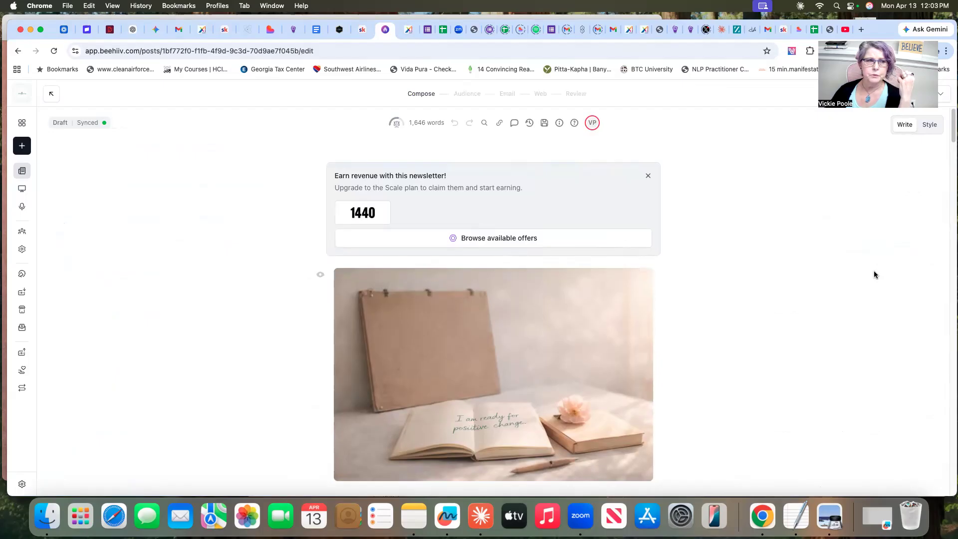
click(22, 123)
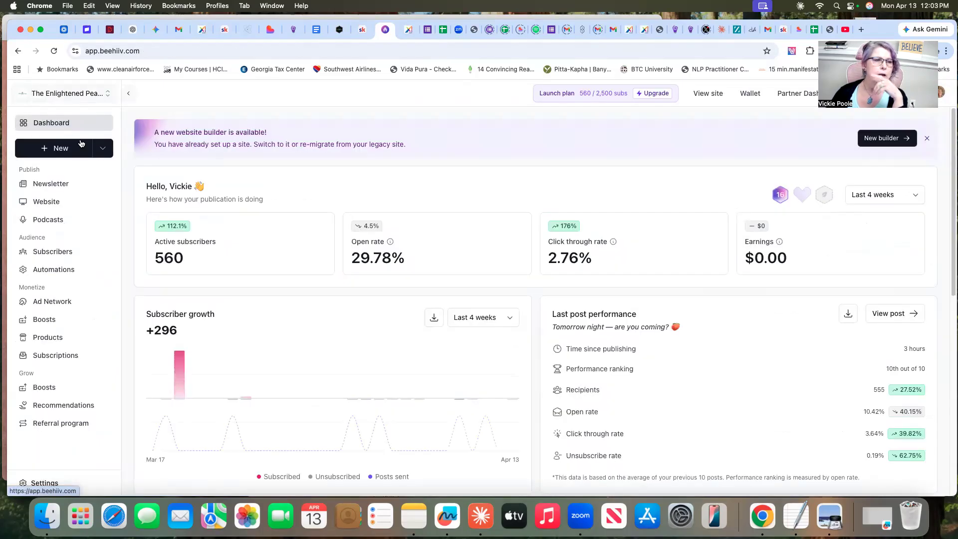
Create a new blank draft post and go back to the dashboard
click(67, 148)
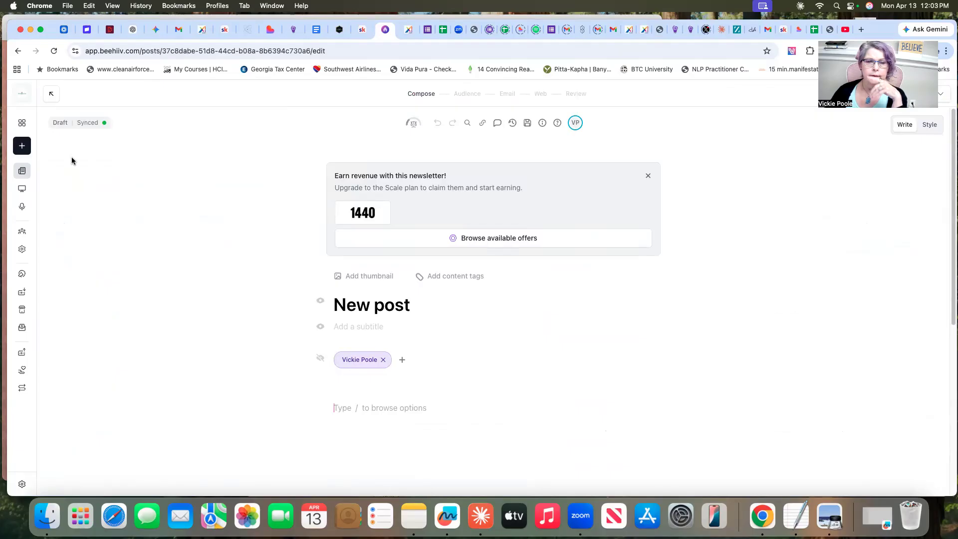
click(22, 145)
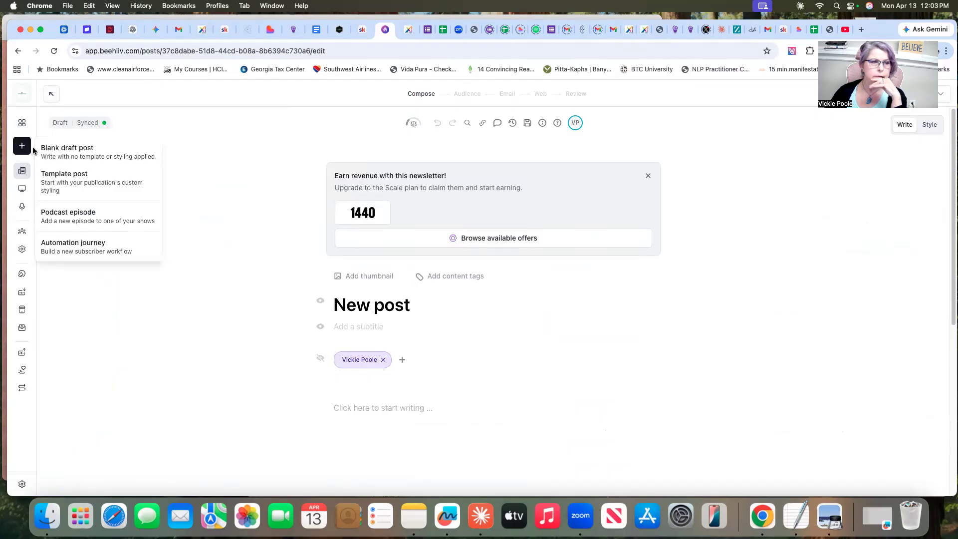
click(22, 124)
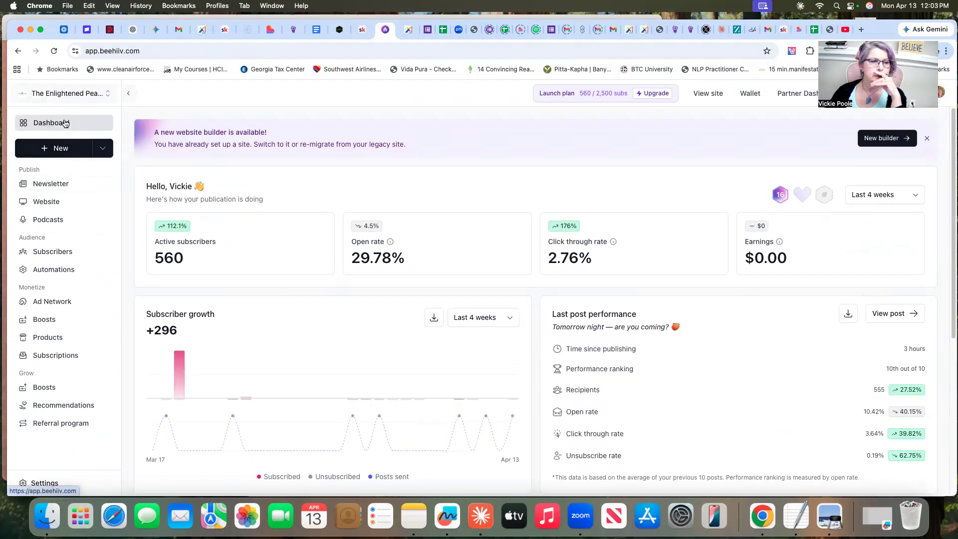
Look through the saved newsletter templates in the post template library and return to the posts list
click(49, 184)
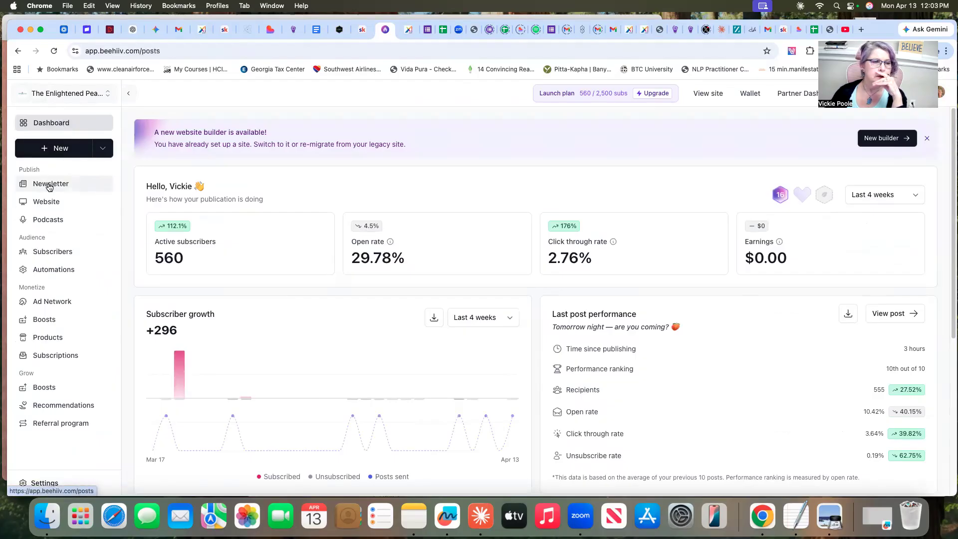
click(20, 146)
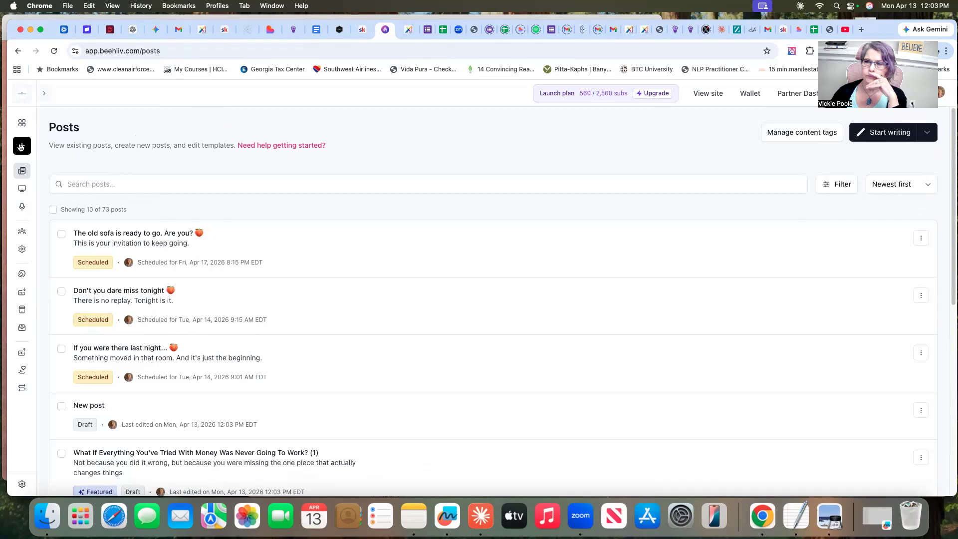
click(21, 147)
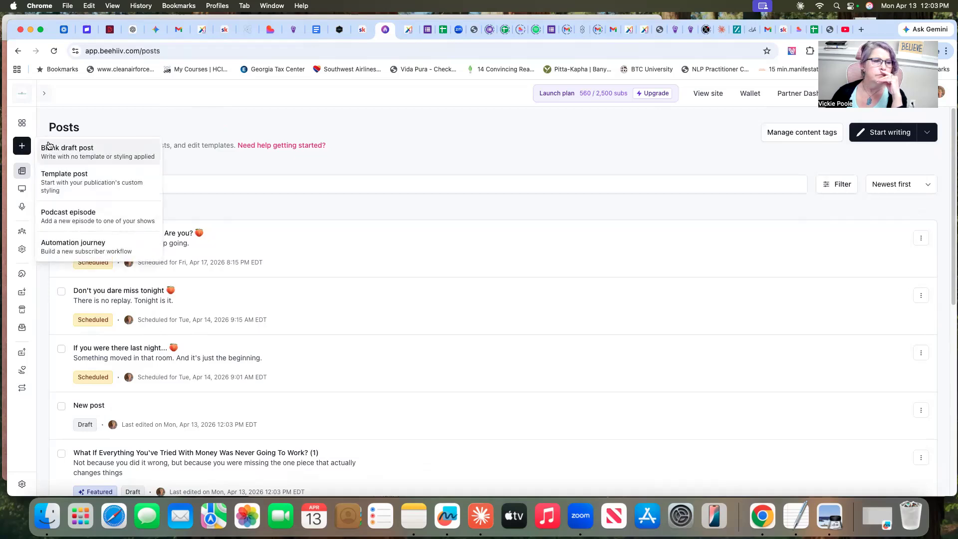
click(65, 179)
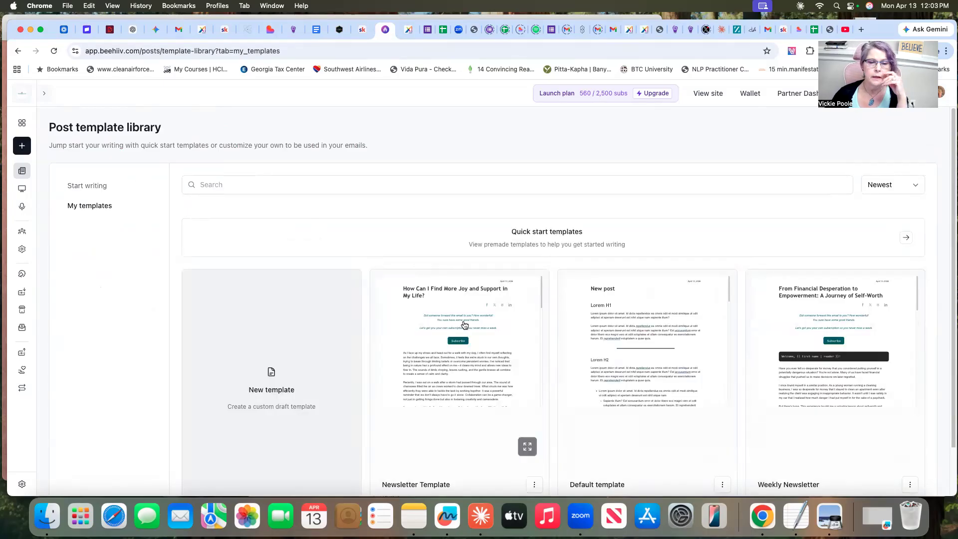
scroll(514, 364, down, 2)
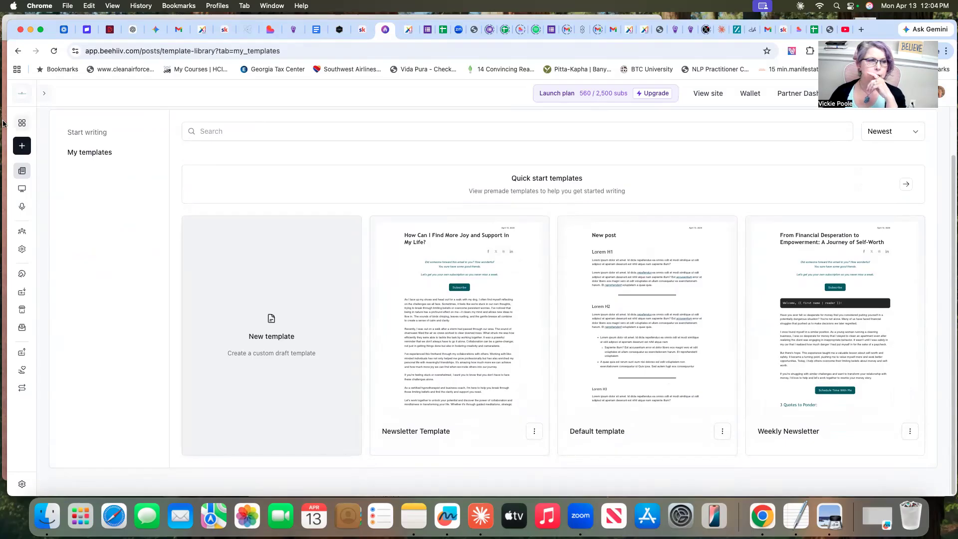
click(21, 147)
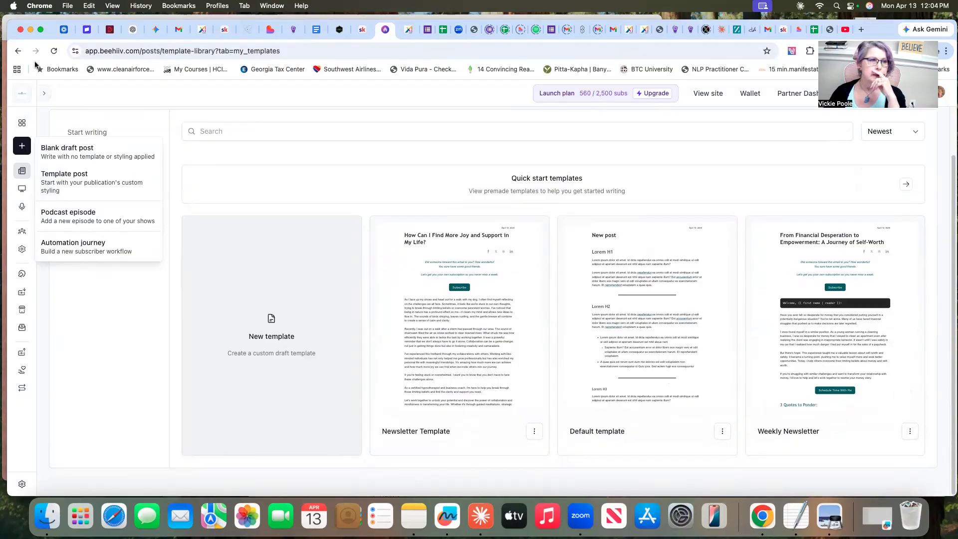
click(18, 50)
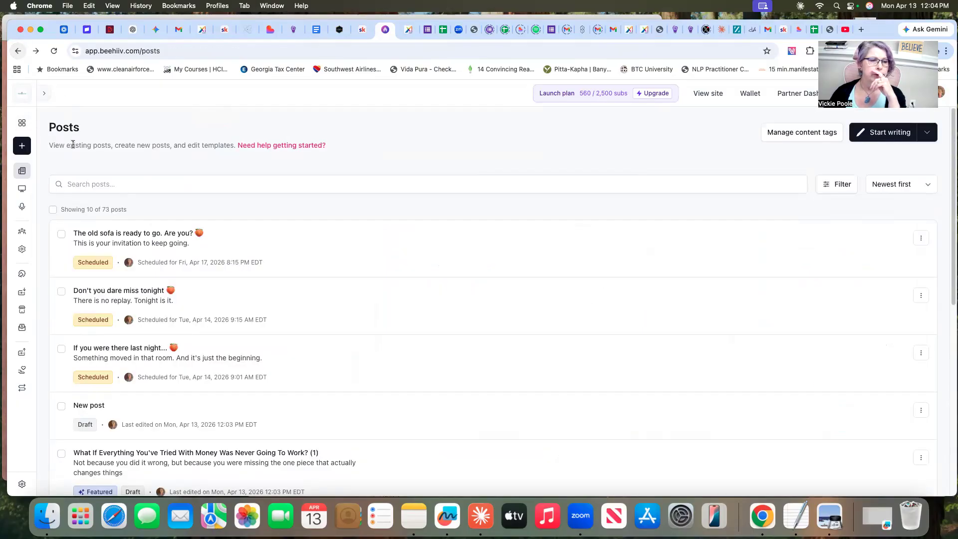
Delete the blank "New post" draft from the posts list
scroll(344, 380, down, 3)
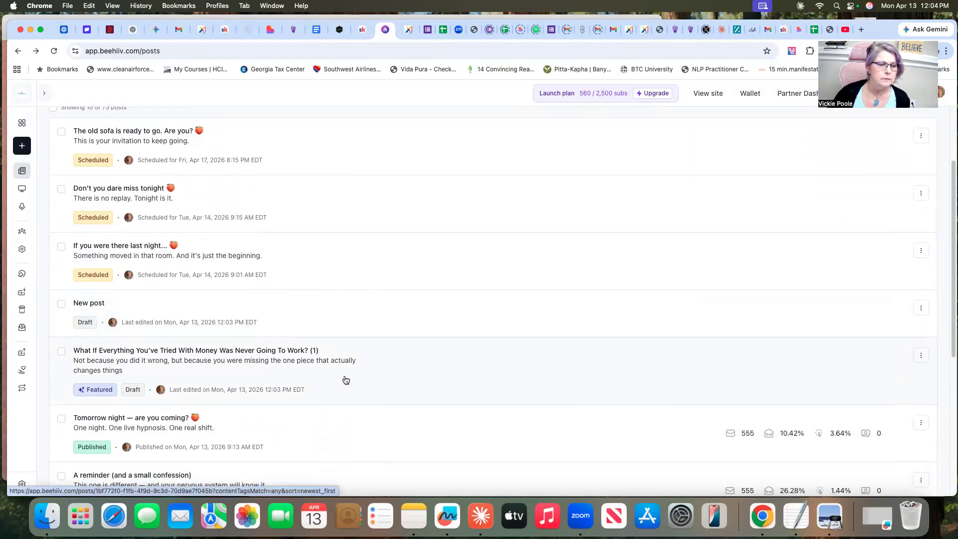
scroll(345, 379, down, 1)
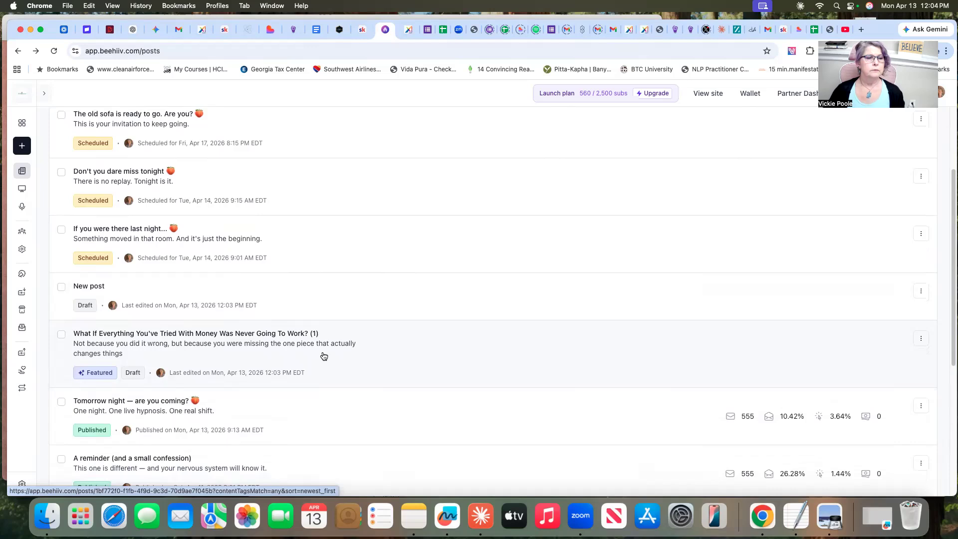
click(921, 291)
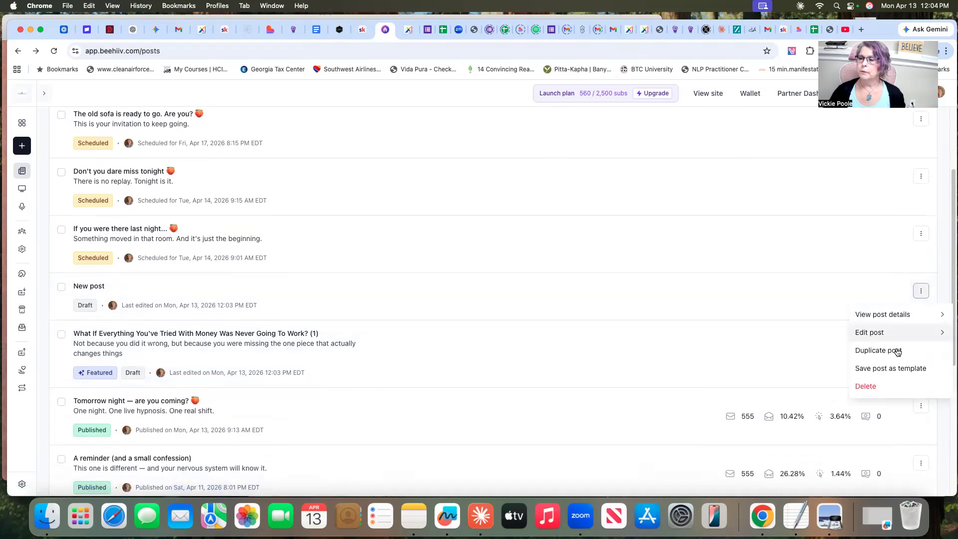
click(877, 393)
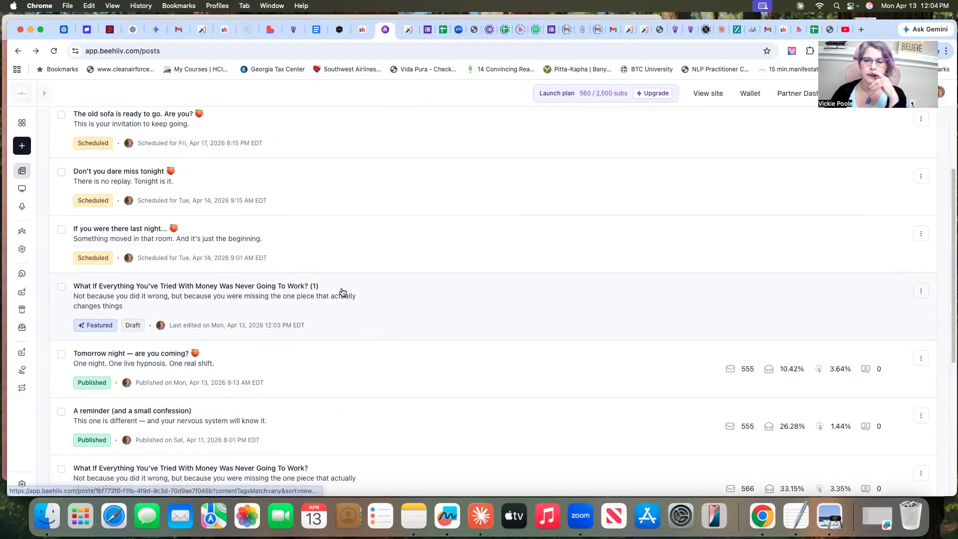
Open the draft "What If Everything You've Tried With Money Was Never Going To Work? (1)" for editing at its title and intro section
click(921, 293)
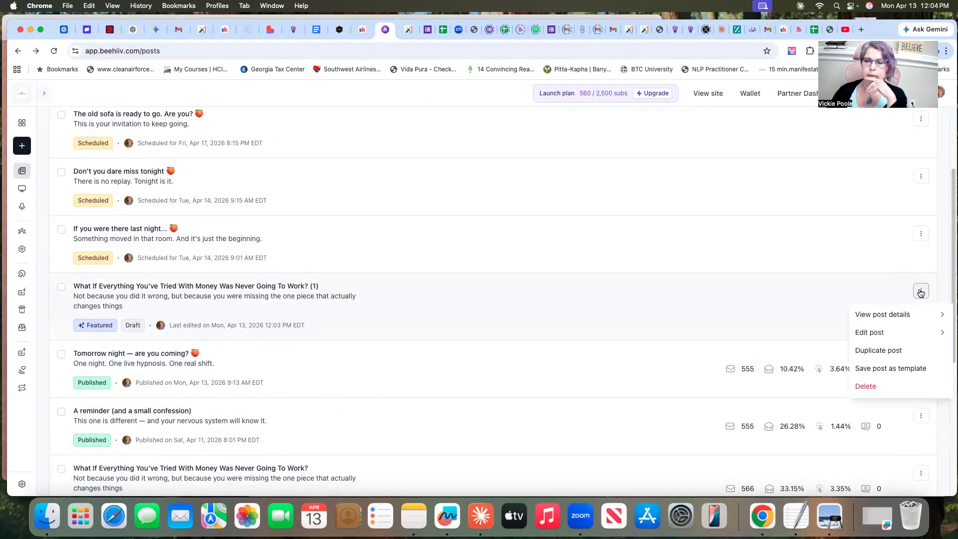
click(873, 332)
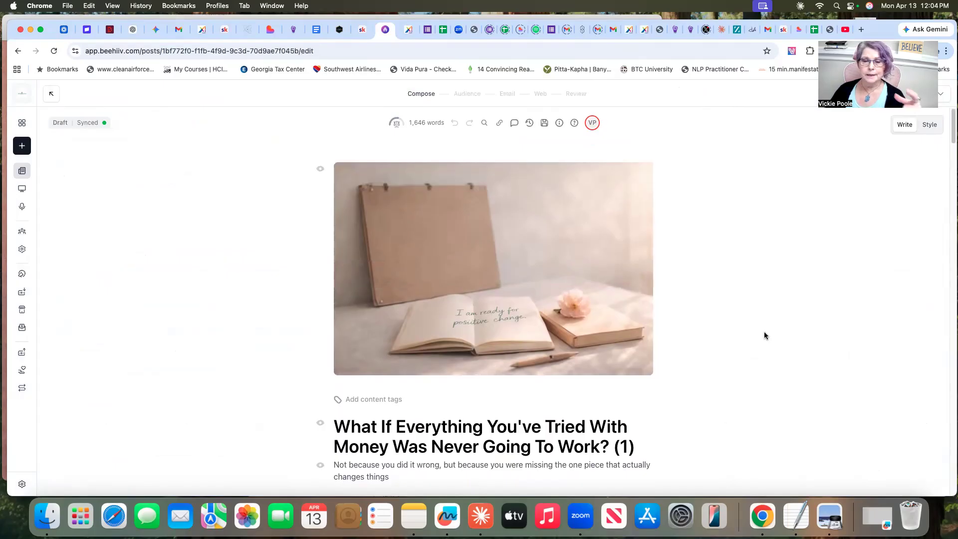
scroll(756, 343, down, 2)
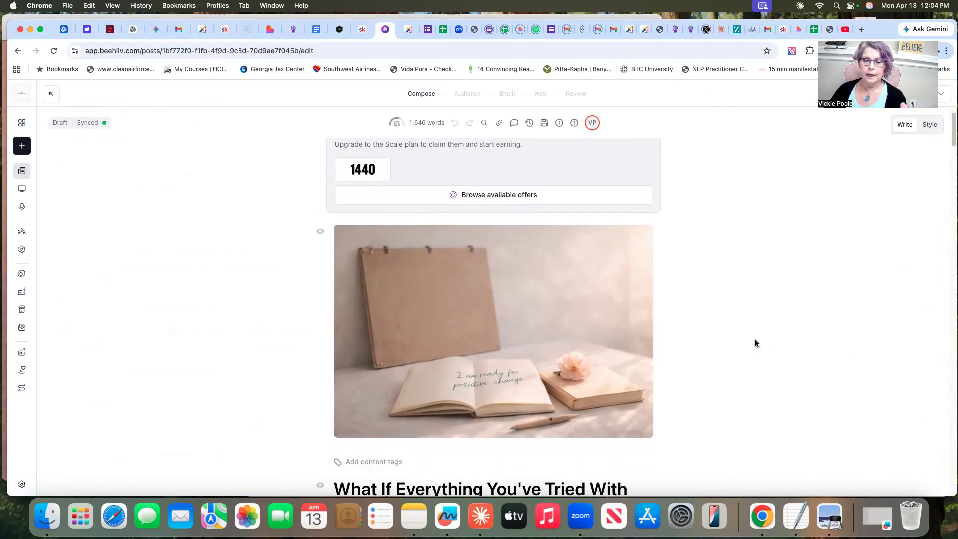
scroll(756, 343, down, 5)
scroll(756, 344, down, 5)
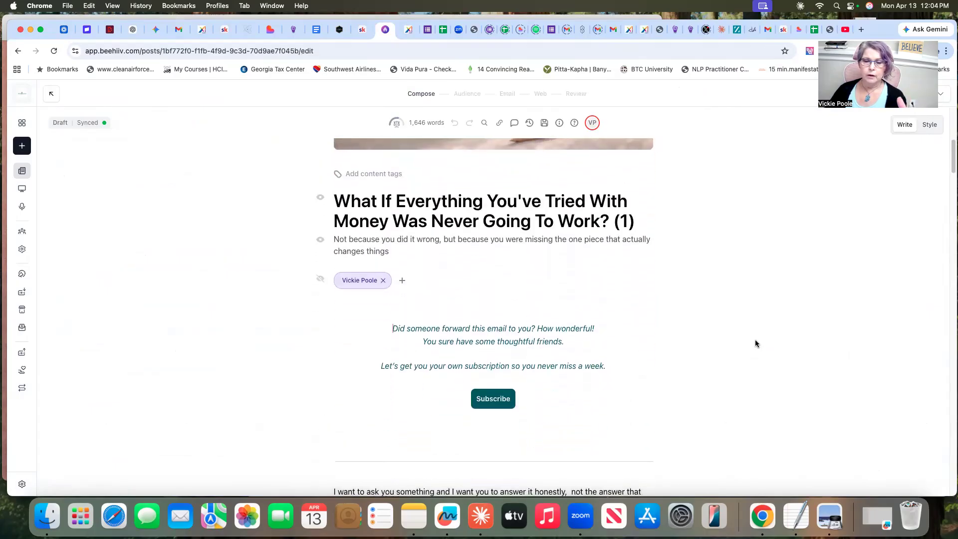
Switch to Claude and copy the headline "What Your Words Are Actually Doing To You — And It's Not What You Think" from the newsletter creation chat
scroll(755, 343, up, 4)
scroll(756, 343, up, 4)
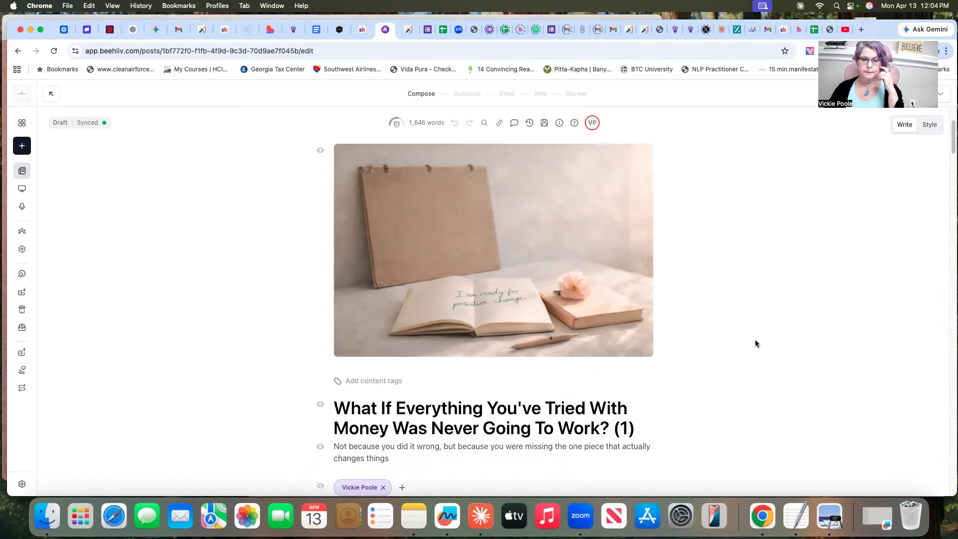
scroll(756, 340, down, 1)
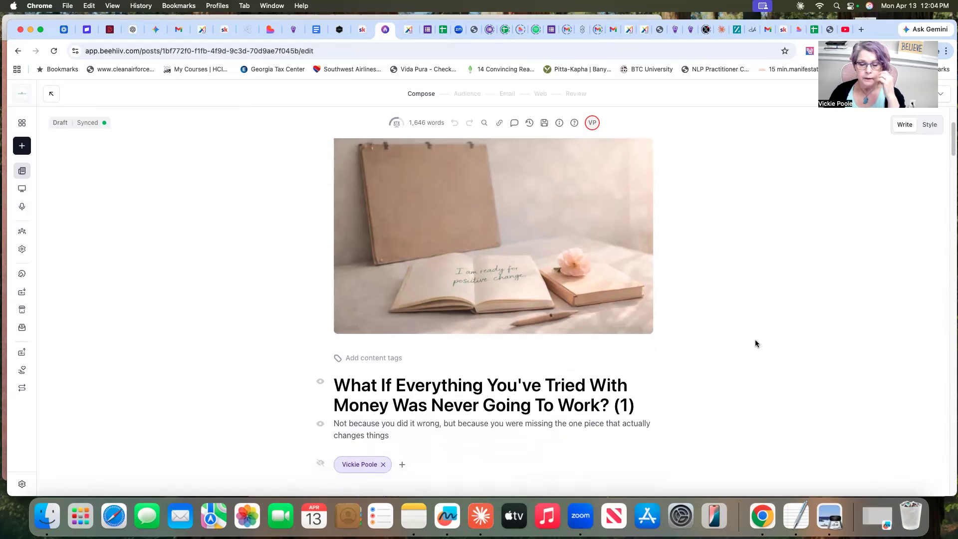
click(480, 519)
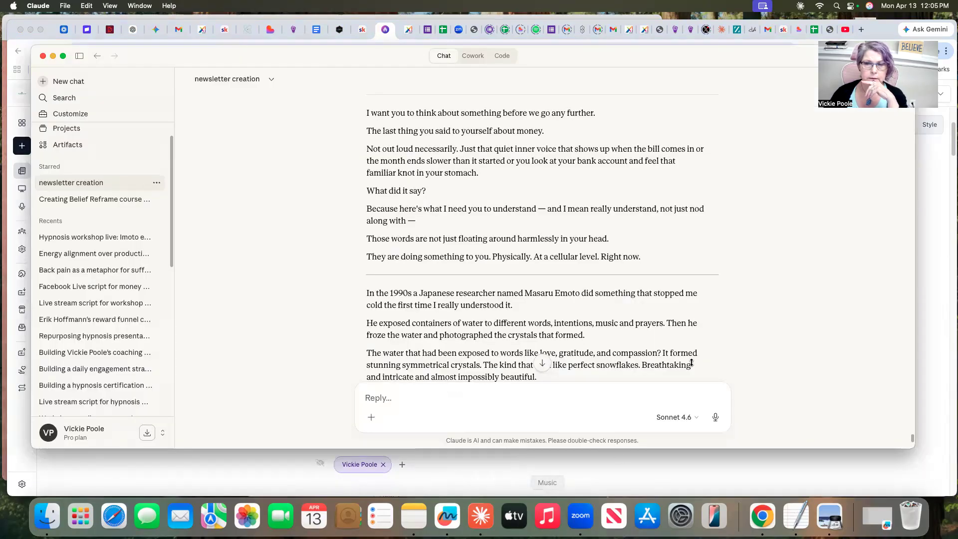
scroll(654, 241, up, 5)
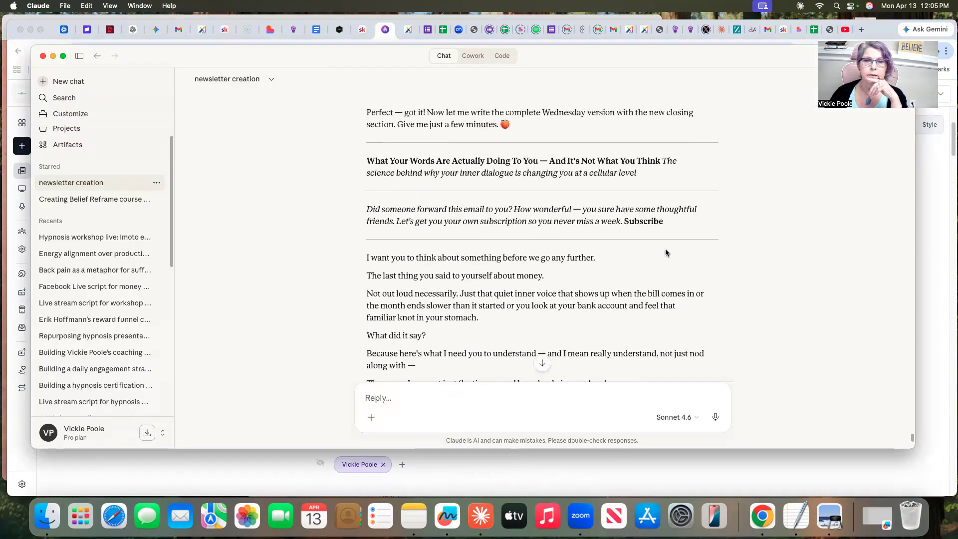
scroll(666, 251, up, 2)
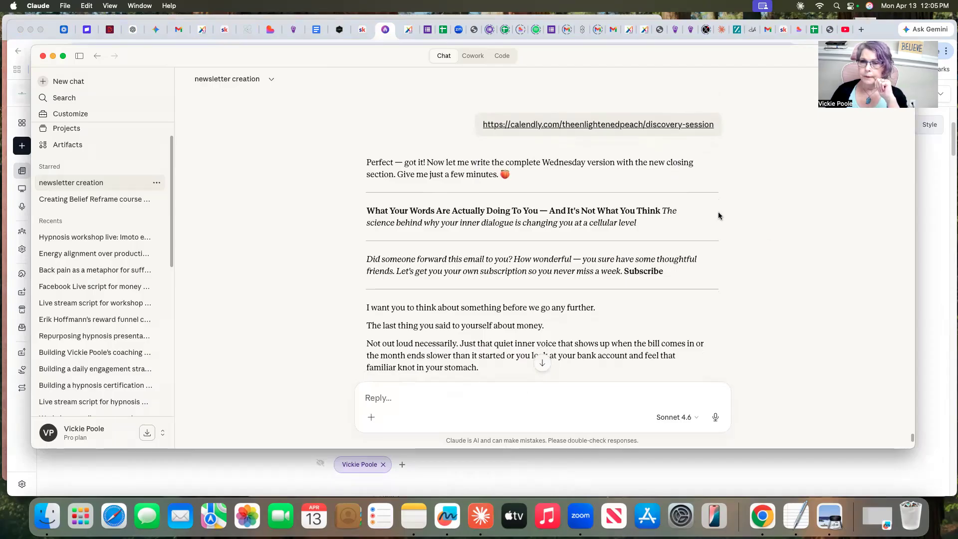
drag(367, 210, 661, 207)
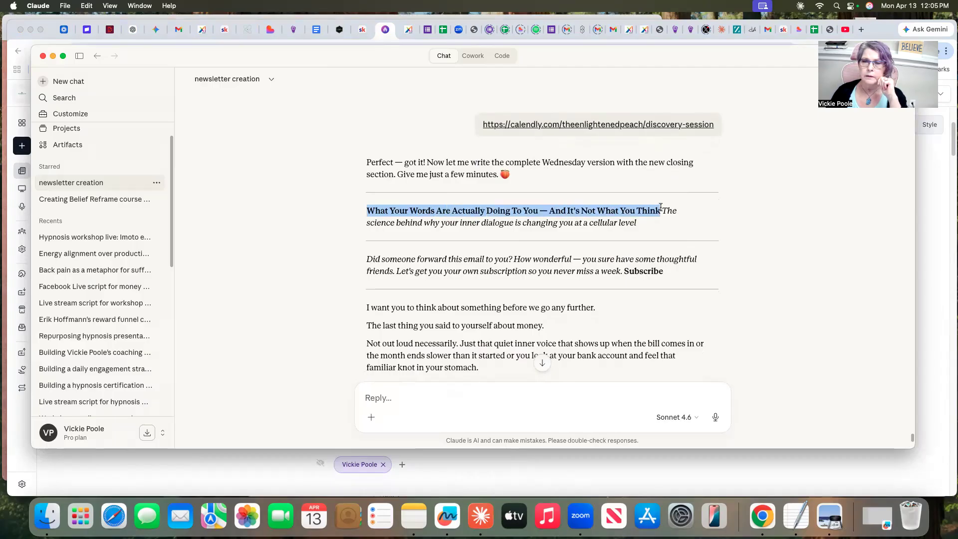
right_click(622, 209)
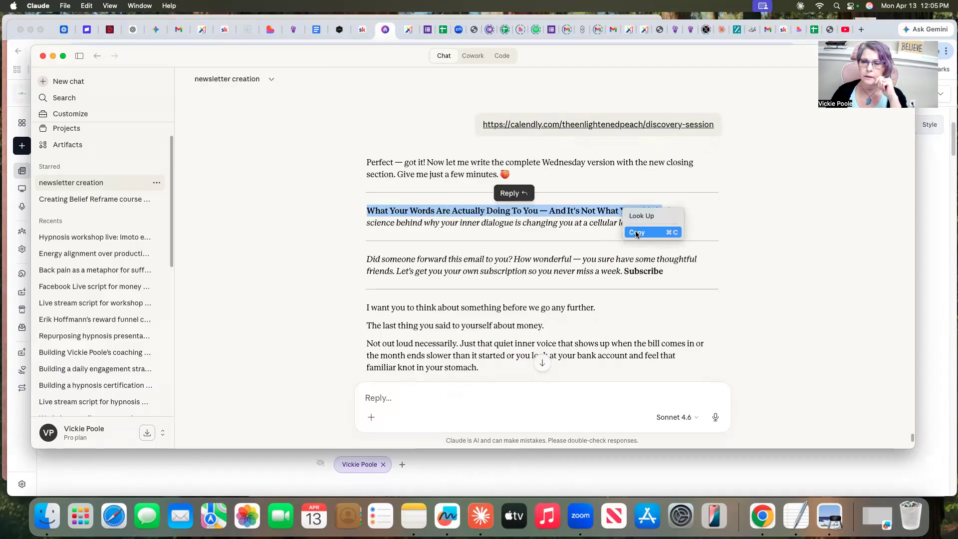
click(661, 232)
Replace the post title in beehiiv with the copied headline and remove the dash before "And It's Not What You Think"
click(927, 264)
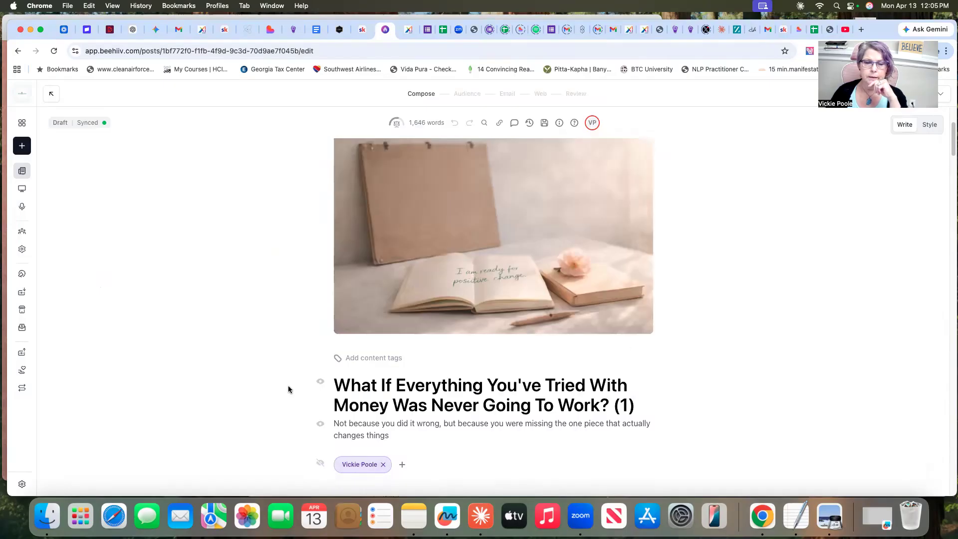
drag(334, 381, 642, 403)
right_click(440, 394)
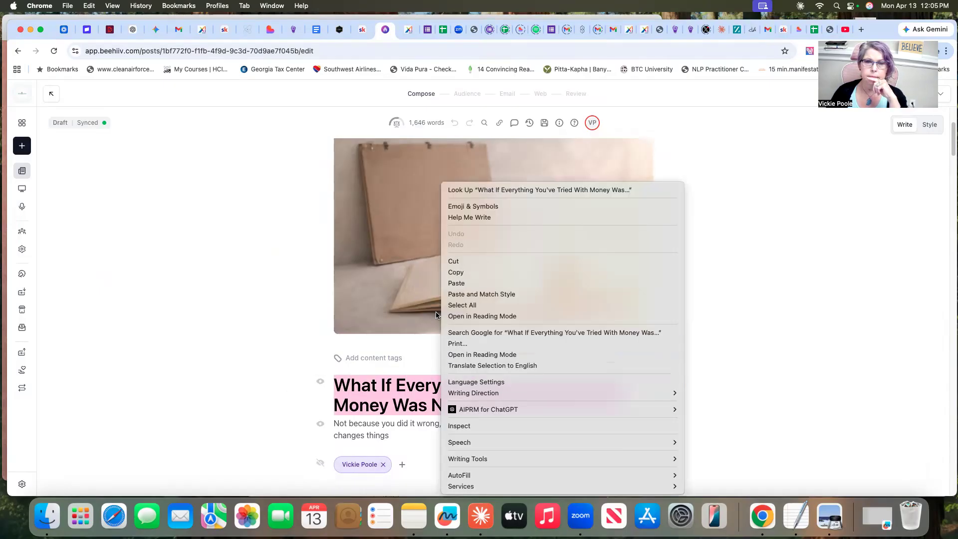
click(454, 283)
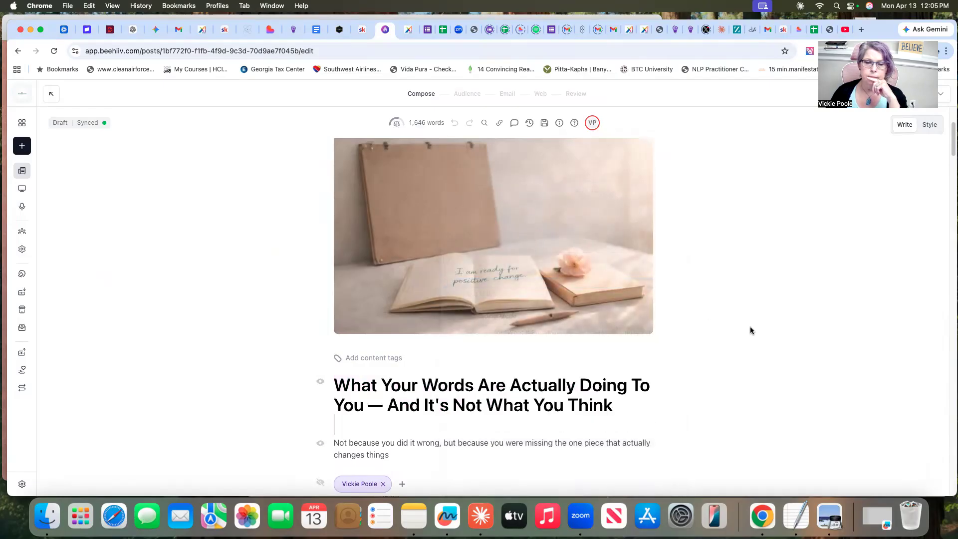
scroll(750, 331, down, 2)
click(383, 322)
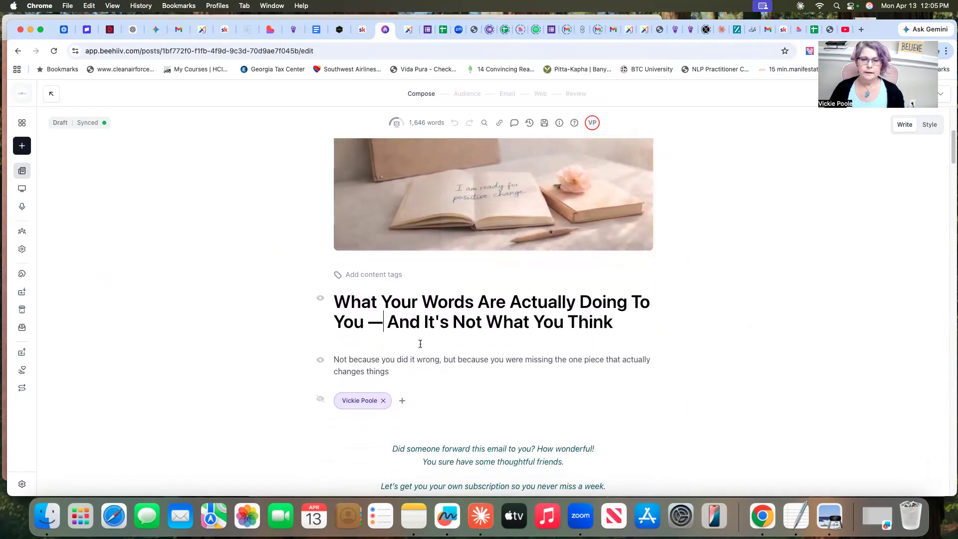
key(BackSpace)
key(BackSpace)
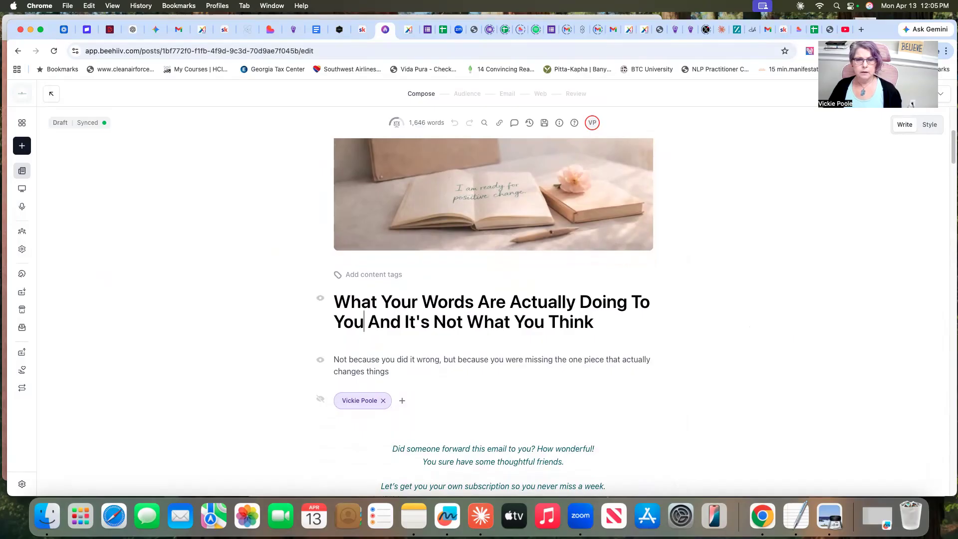
Switch to Claude and copy the subtitle "The science behind why your inner dialogue is changing you at a cellular level"
click(479, 513)
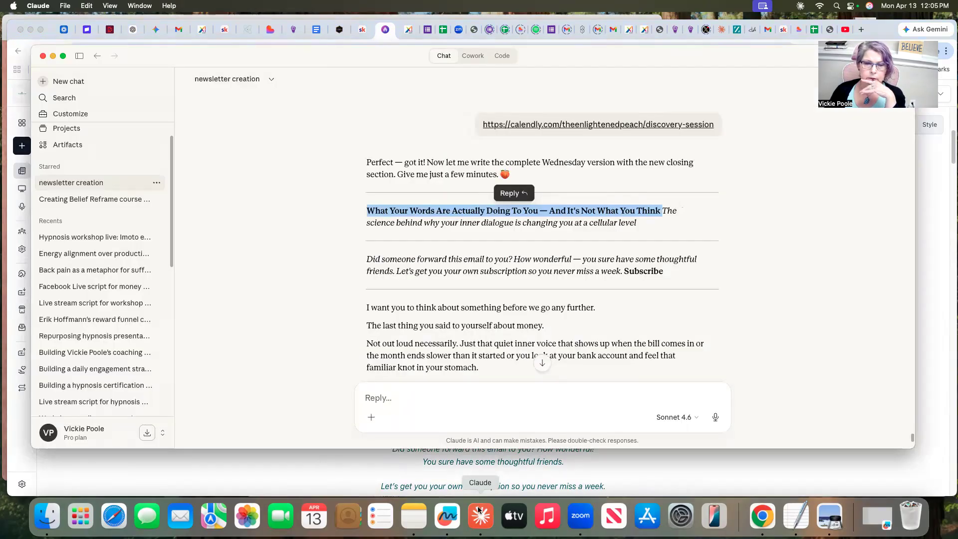
click(675, 214)
drag(662, 210, 686, 228)
right_click(612, 226)
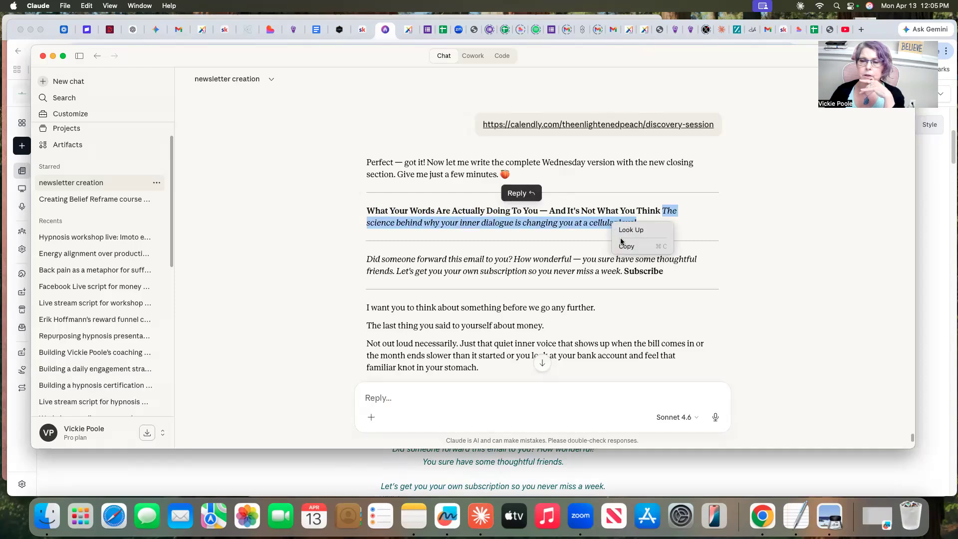
click(623, 245)
Return to beehiiv and replace the post's subtitle with the copied line about inner dialogue
click(704, 474)
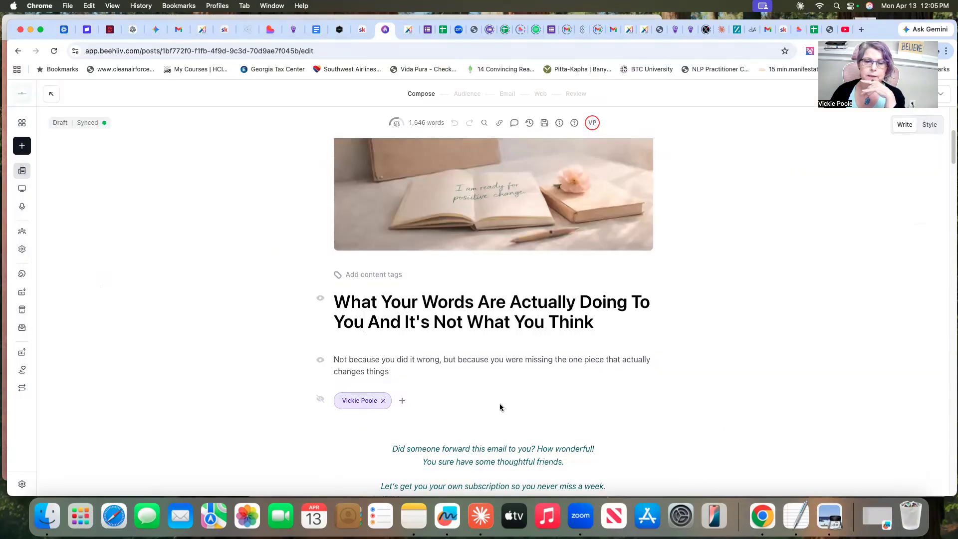
drag(333, 359, 417, 374)
right_click(357, 364)
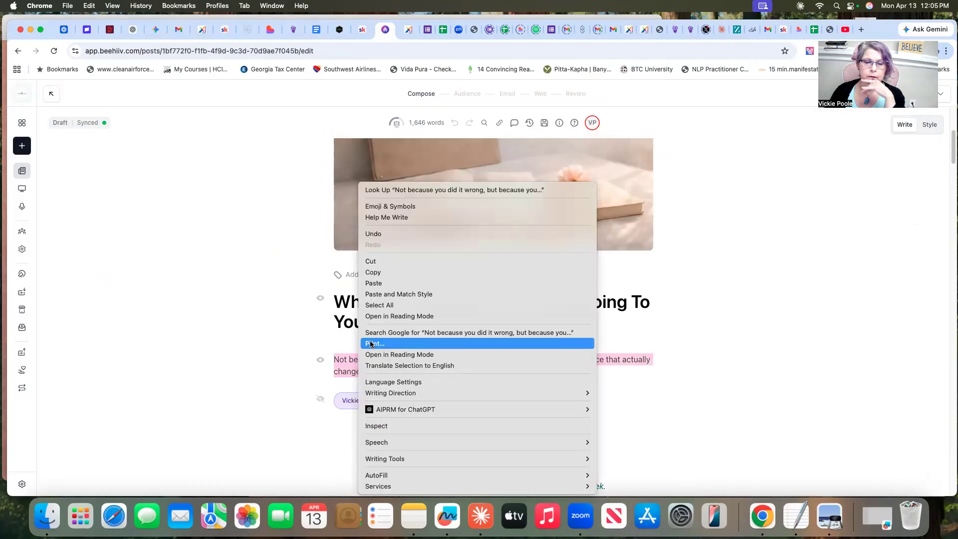
click(382, 281)
Switch to Claude and copy the newsletter body from "I want you to think about something" through "your beliefs became your reality."
scroll(705, 398, down, 5)
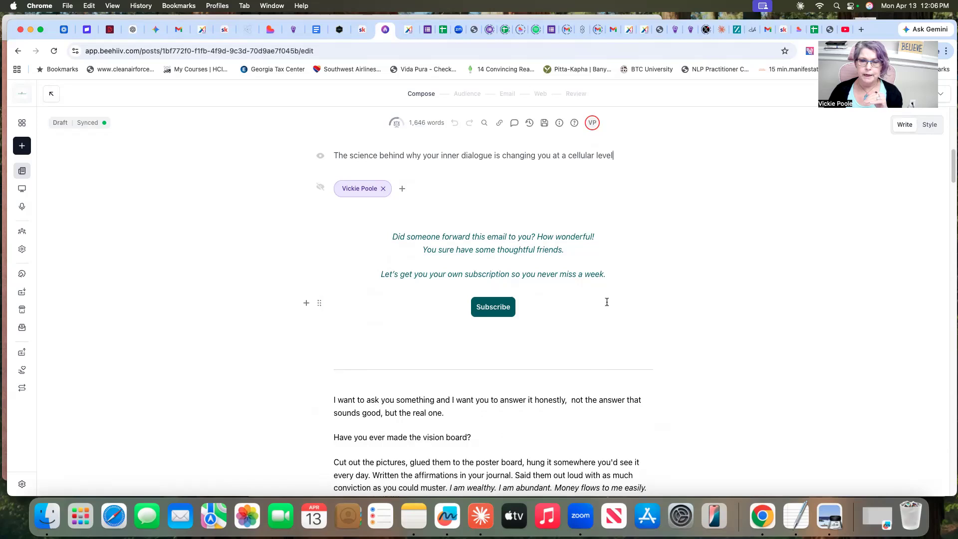
scroll(607, 302, down, 5)
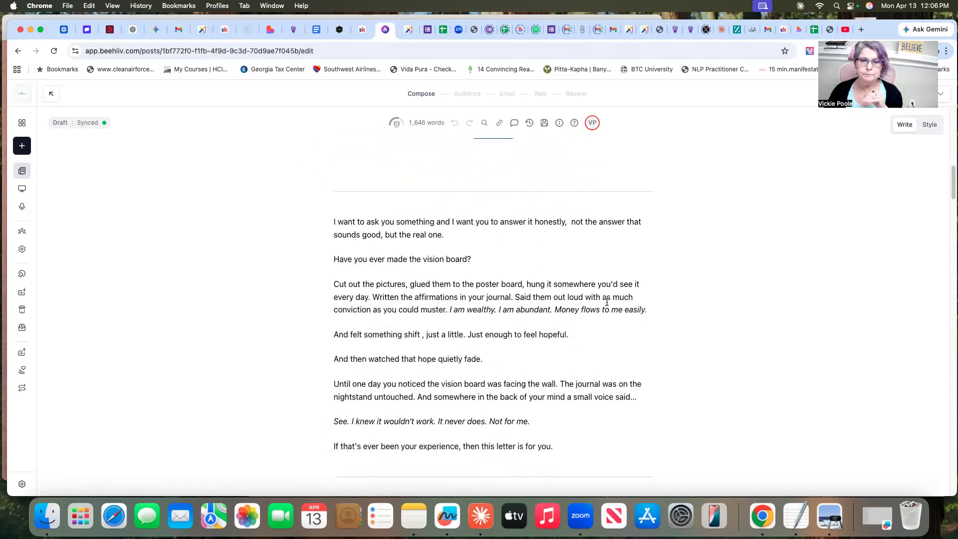
scroll(606, 302, down, 2)
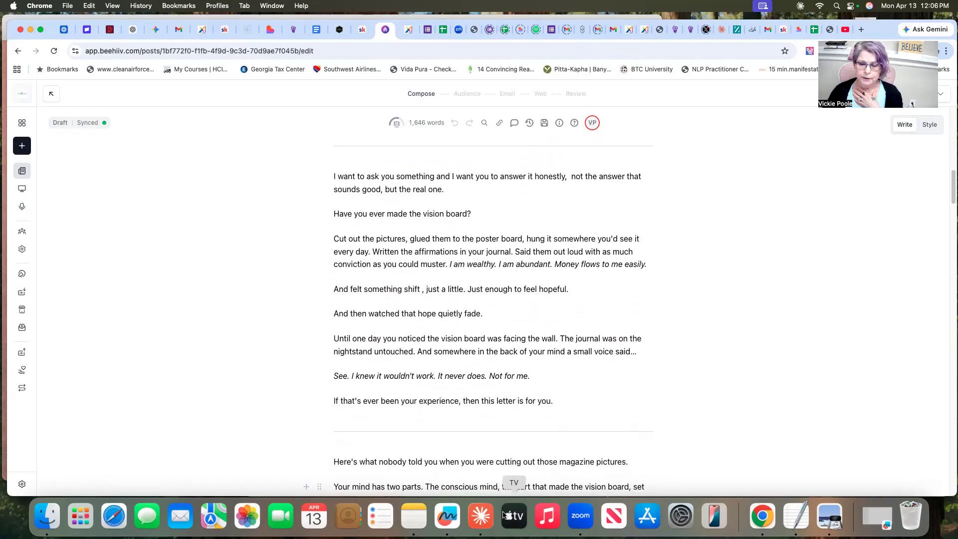
click(481, 517)
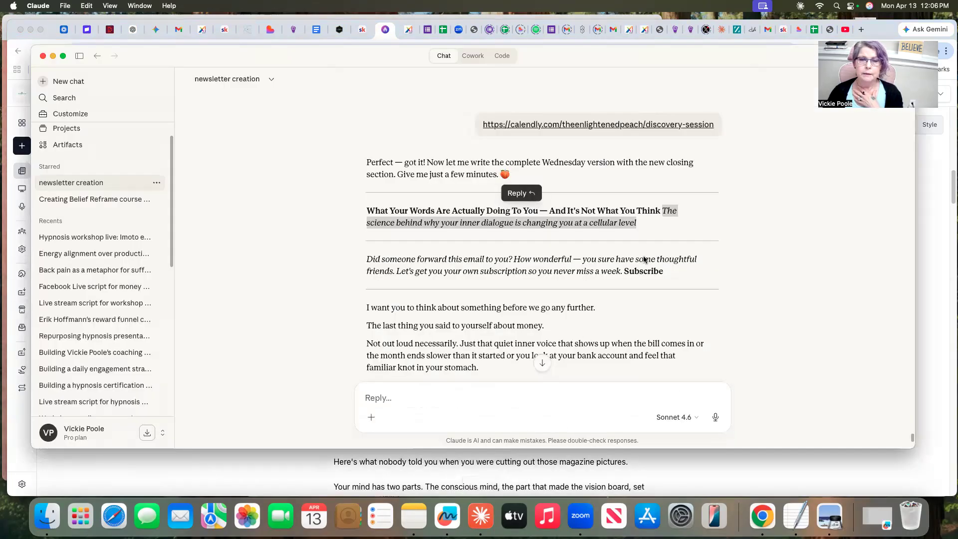
scroll(664, 268, down, 3)
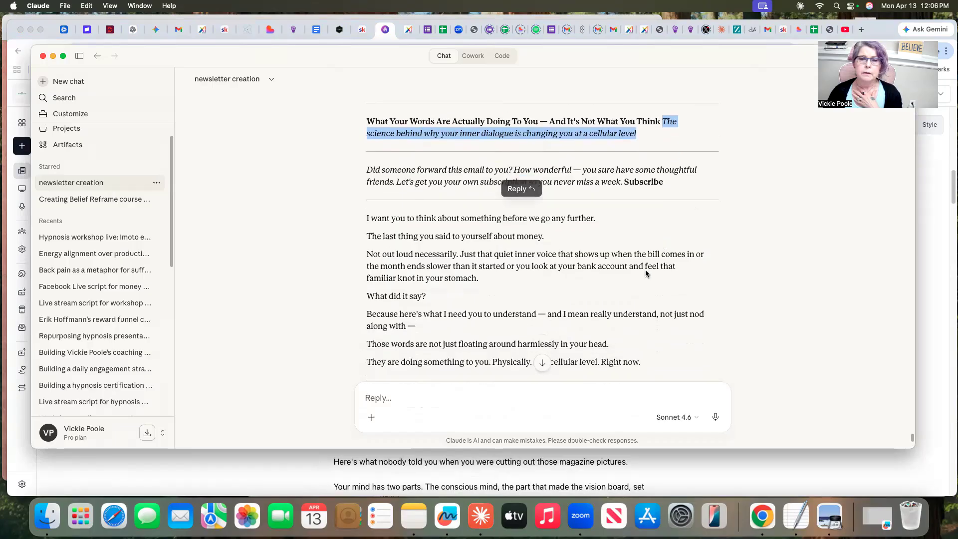
drag(367, 186, 484, 311)
scroll(484, 310, down, 6)
scroll(483, 310, down, 10)
scroll(483, 309, down, 3)
scroll(483, 309, down, 5)
scroll(483, 309, down, 1)
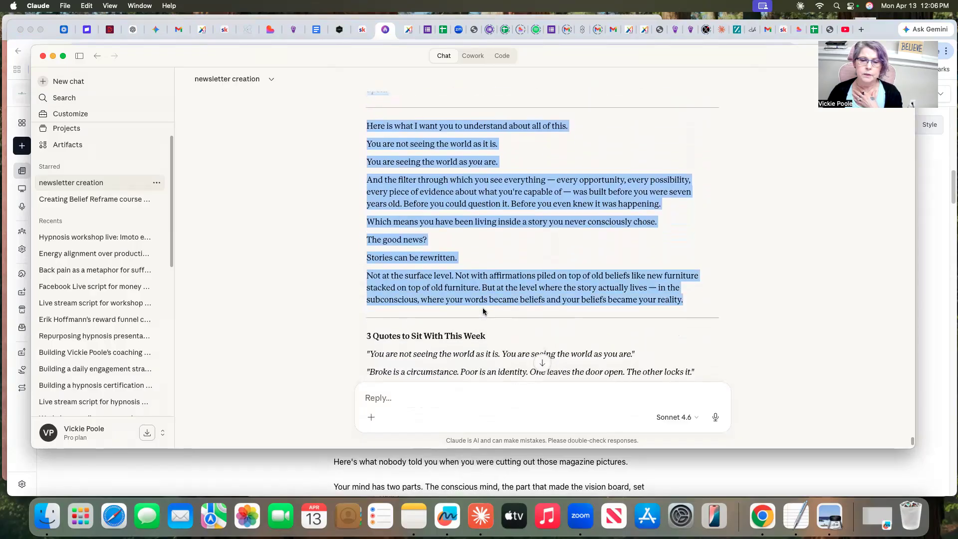
right_click(455, 187)
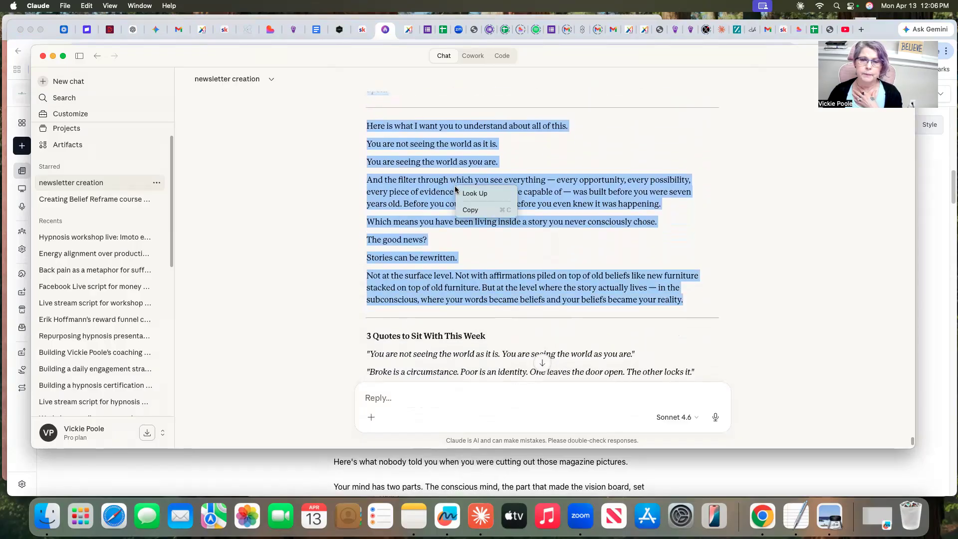
click(469, 210)
Replace the beehiiv draft's body above "3 Quotes to Sit With This Week" with the copied text and put that heading on its own line
click(937, 363)
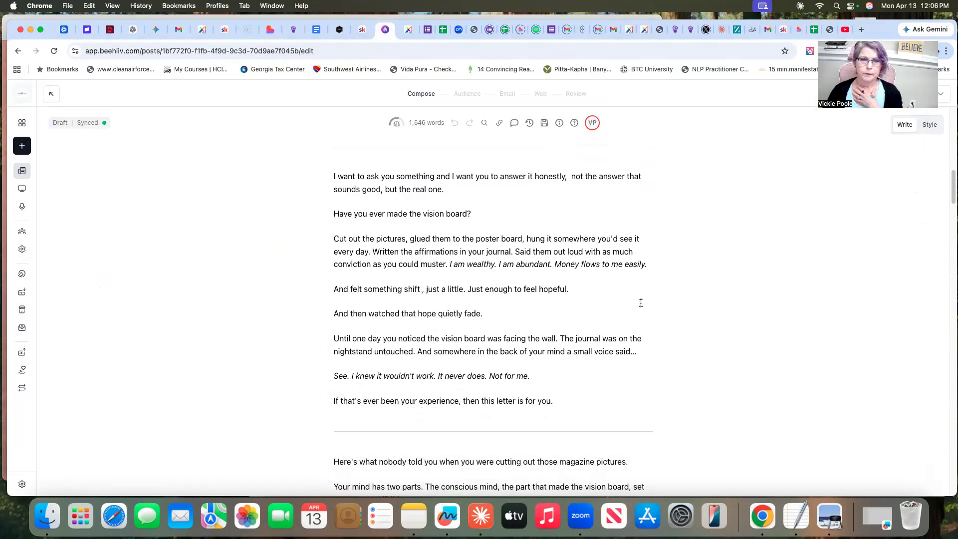
drag(333, 176, 491, 368)
scroll(491, 368, down, 12)
scroll(490, 369, down, 10)
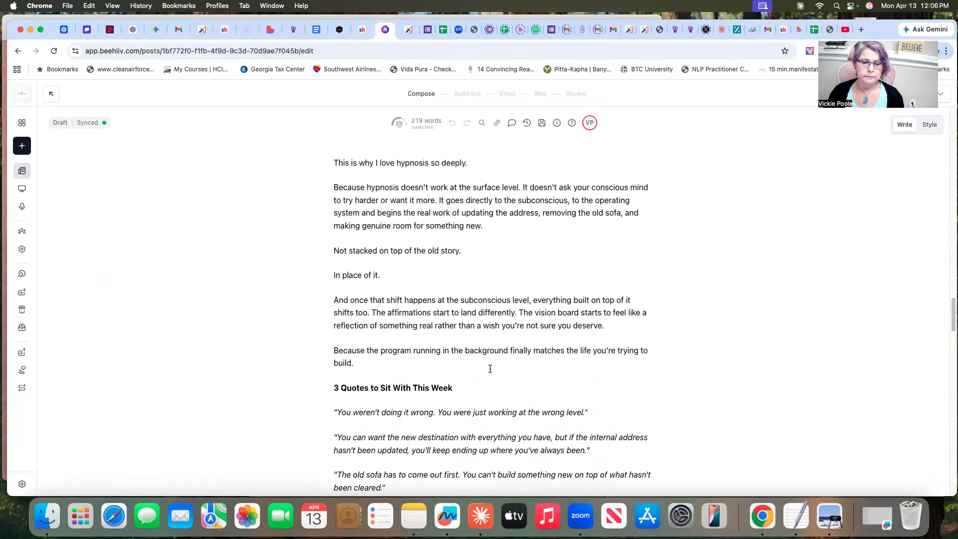
shift+click(490, 368)
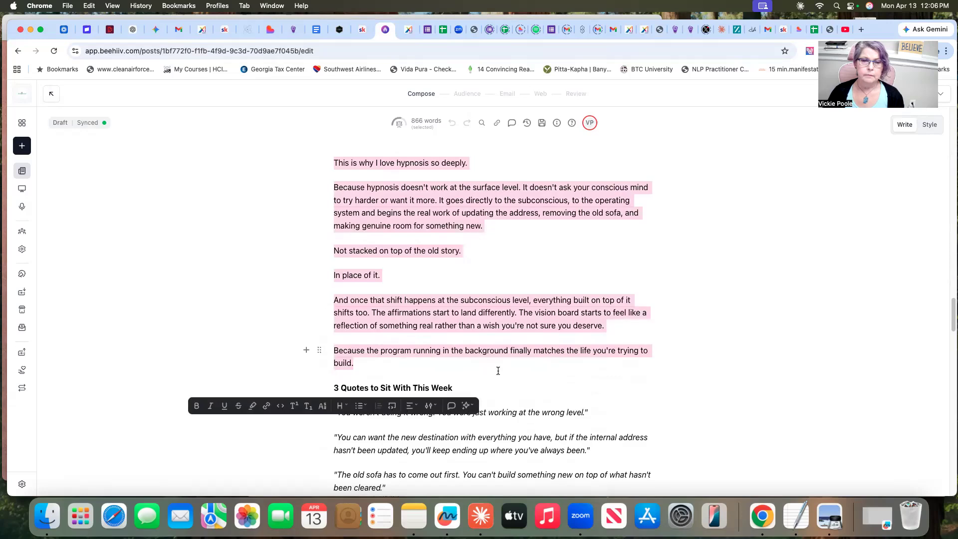
right_click(433, 191)
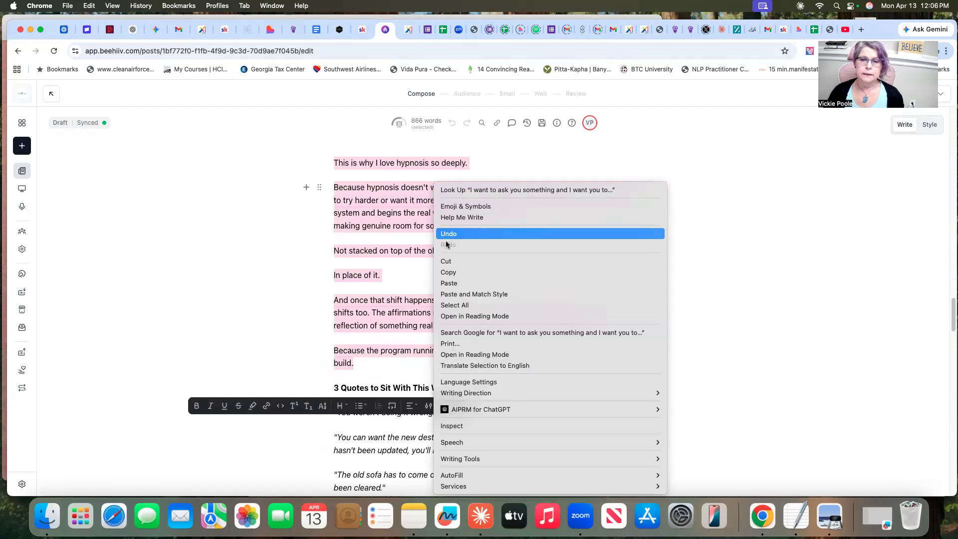
click(453, 283)
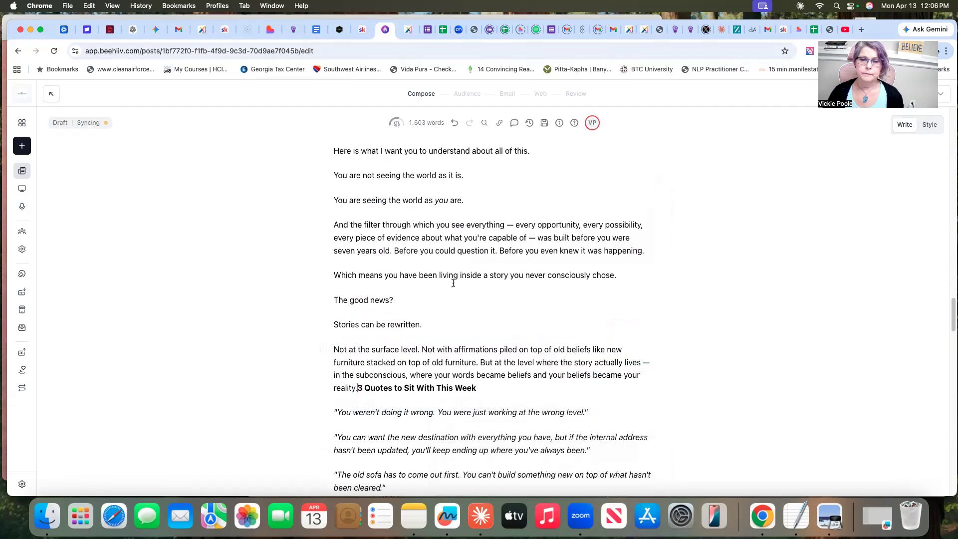
scroll(734, 288, up, 1)
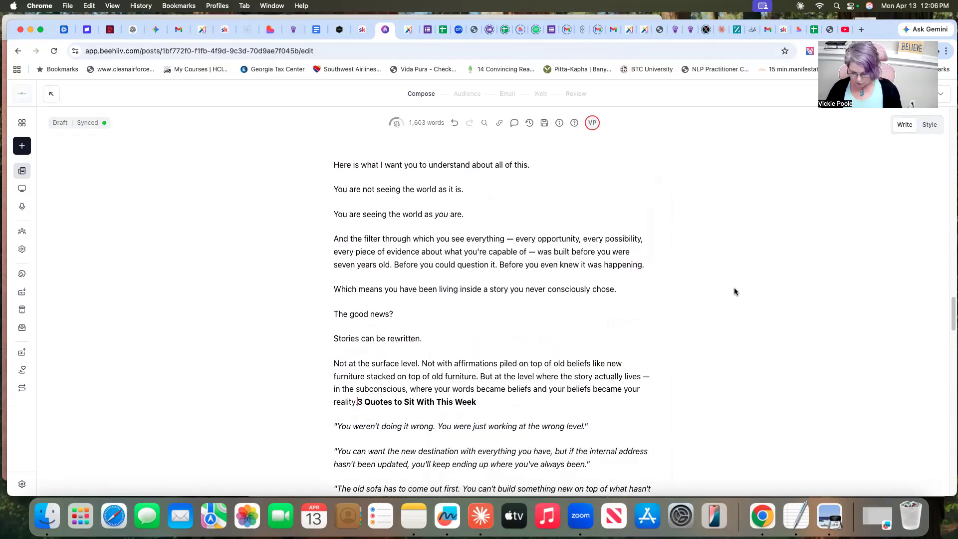
key(Return)
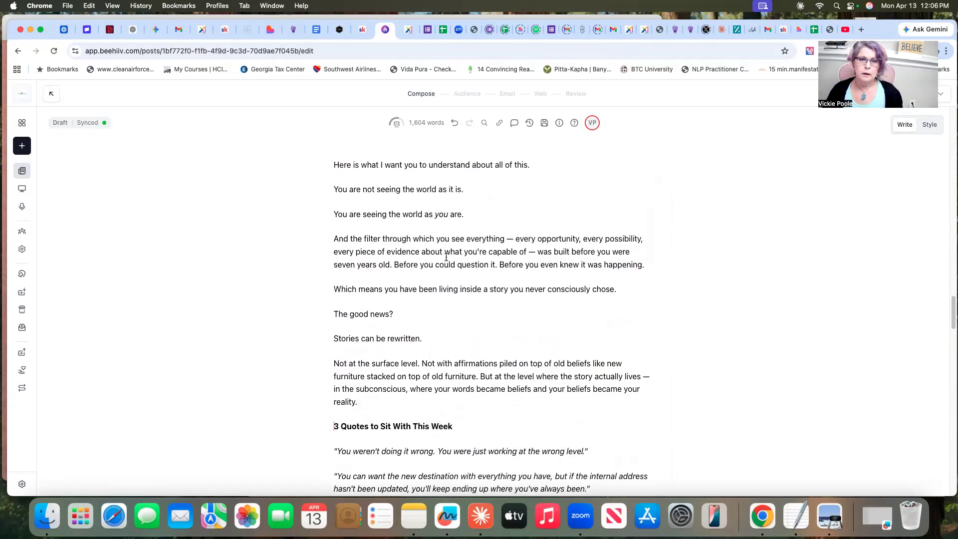
Review the pasted newsletter body from its opening paragraphs down to the 3 Quotes section
scroll(442, 259, up, 10)
scroll(442, 259, up, 15)
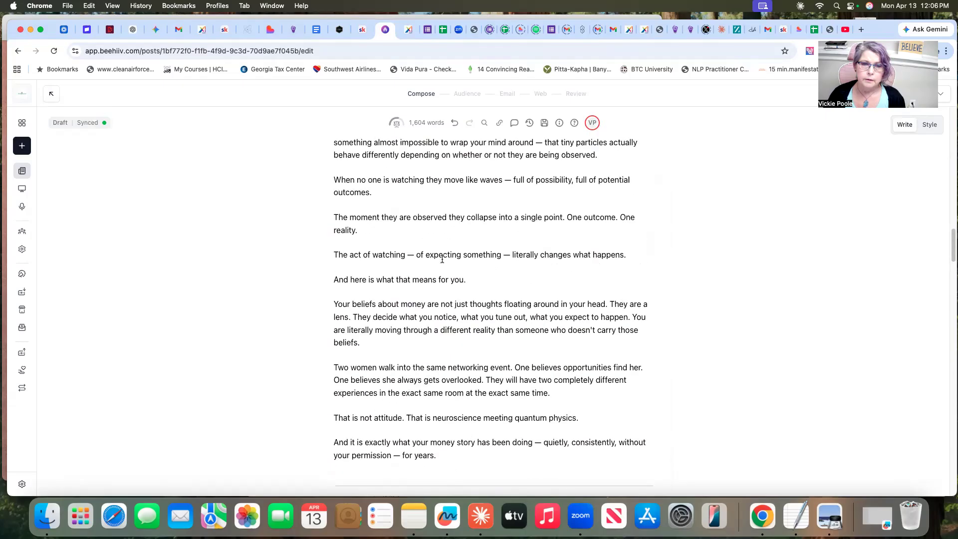
scroll(444, 261, up, 15)
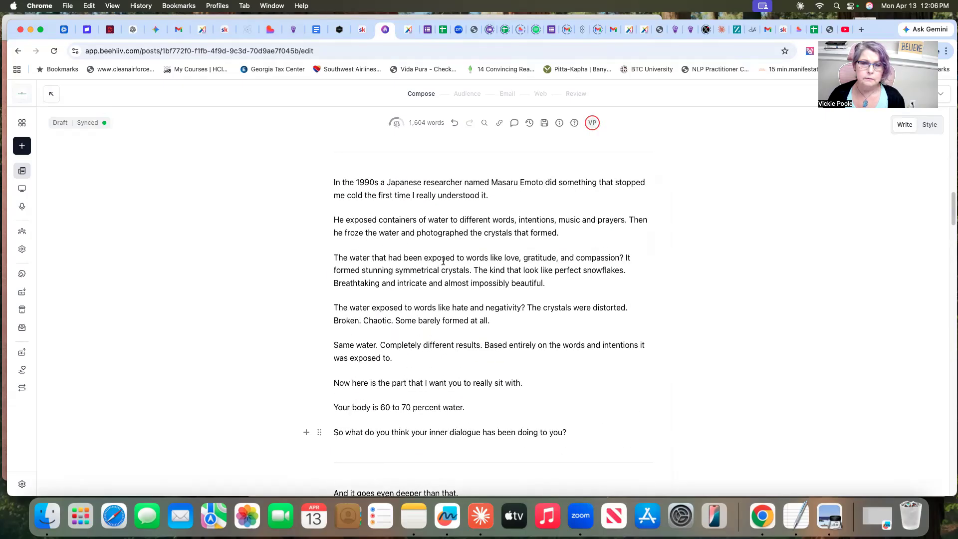
scroll(444, 264, down, 20)
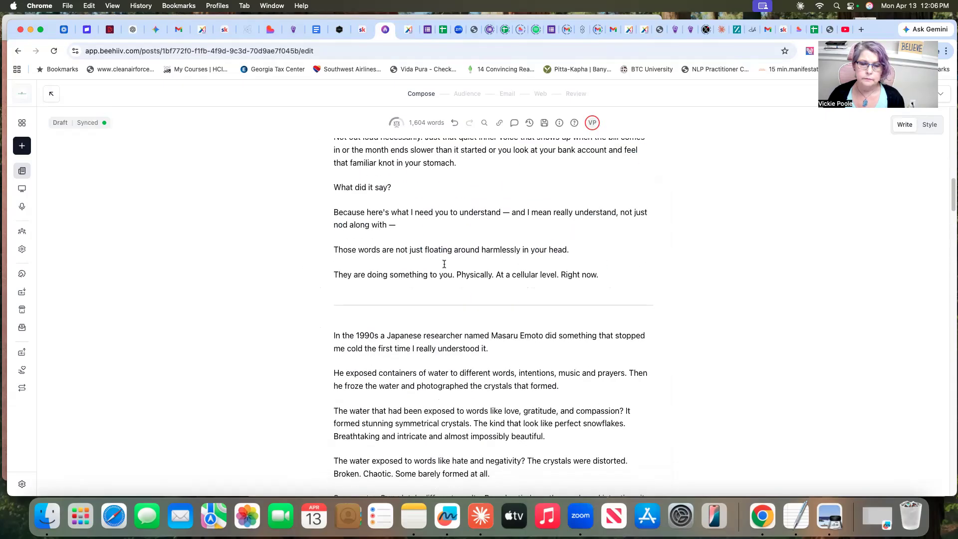
scroll(444, 264, down, 15)
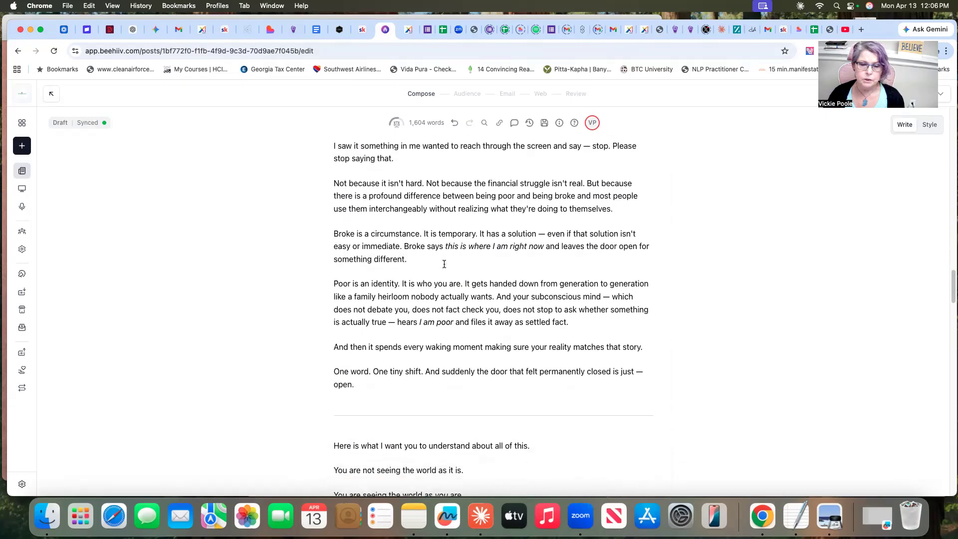
scroll(444, 263, down, 2)
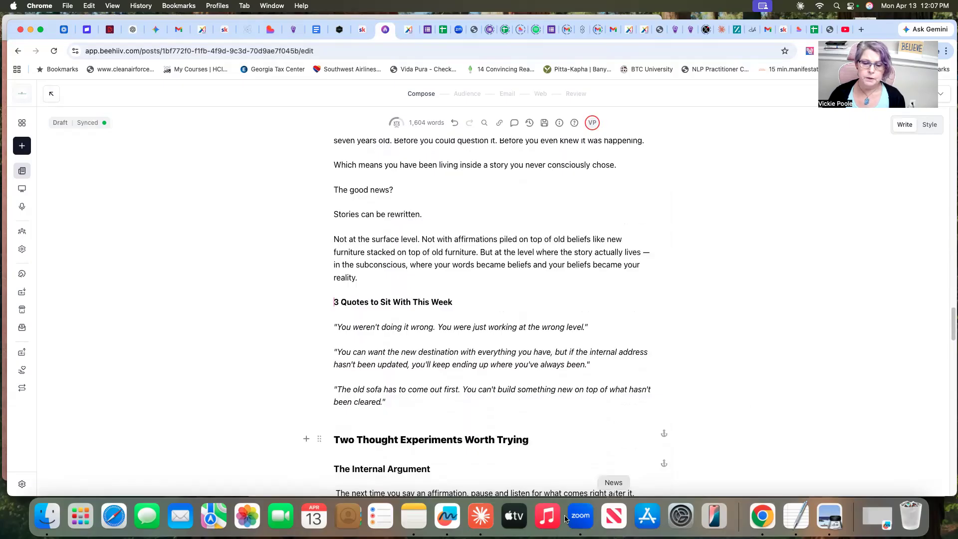
Switch to Claude and copy the three quotes listed under "3 Quotes to Sit With This Week"
click(482, 519)
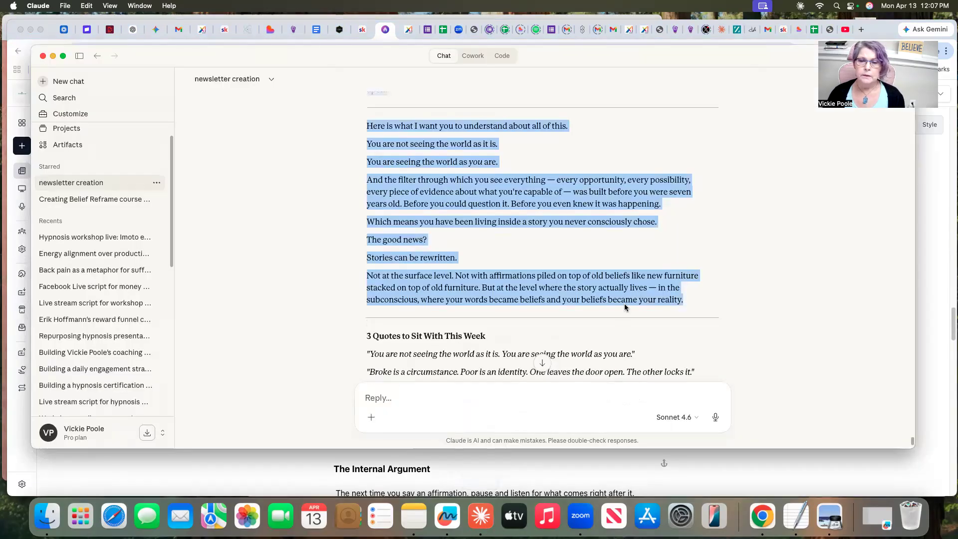
scroll(625, 304, down, 3)
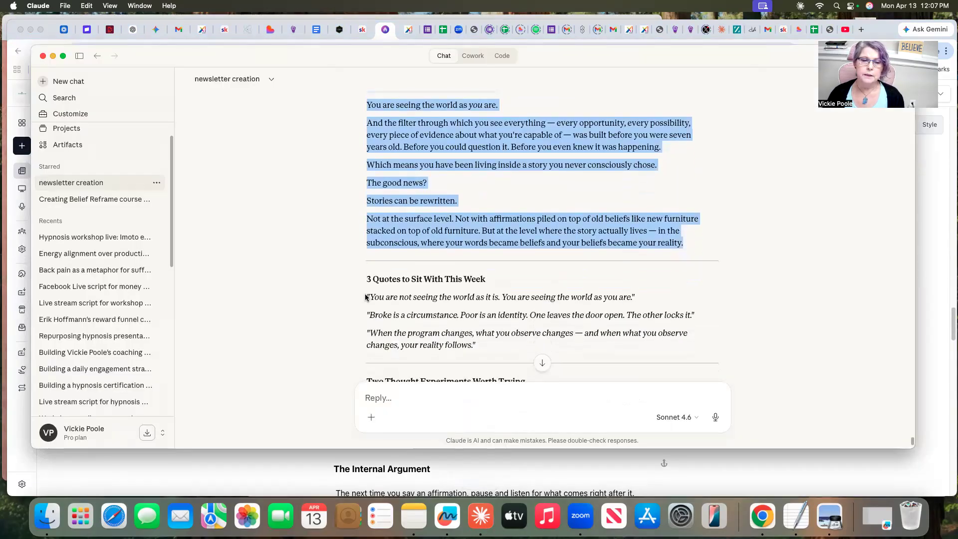
drag(365, 293, 474, 350)
right_click(465, 307)
click(480, 330)
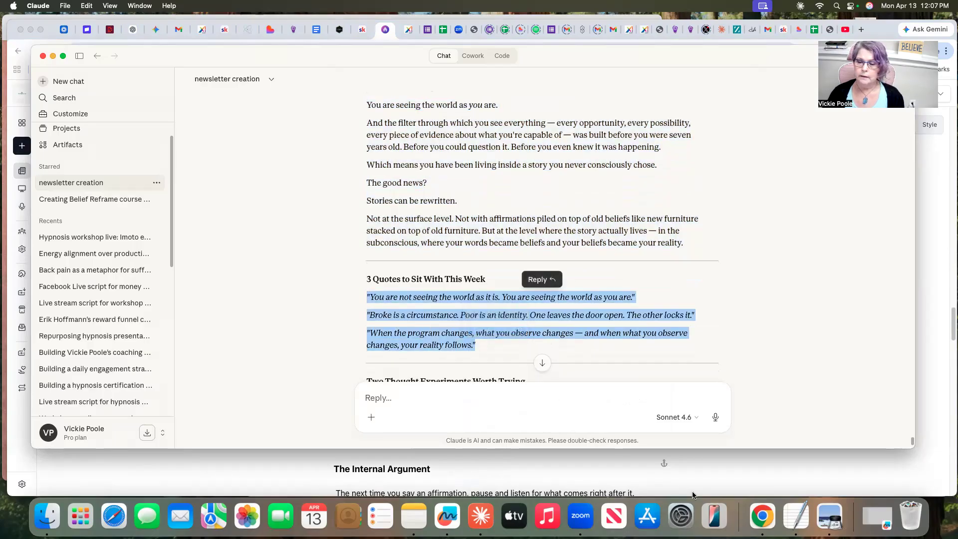
Return to beehiiv, replace the draft's three old quotes with the copied ones and put "Two Thought Experiments Worth Trying" on its own line
click(780, 457)
drag(334, 324, 572, 409)
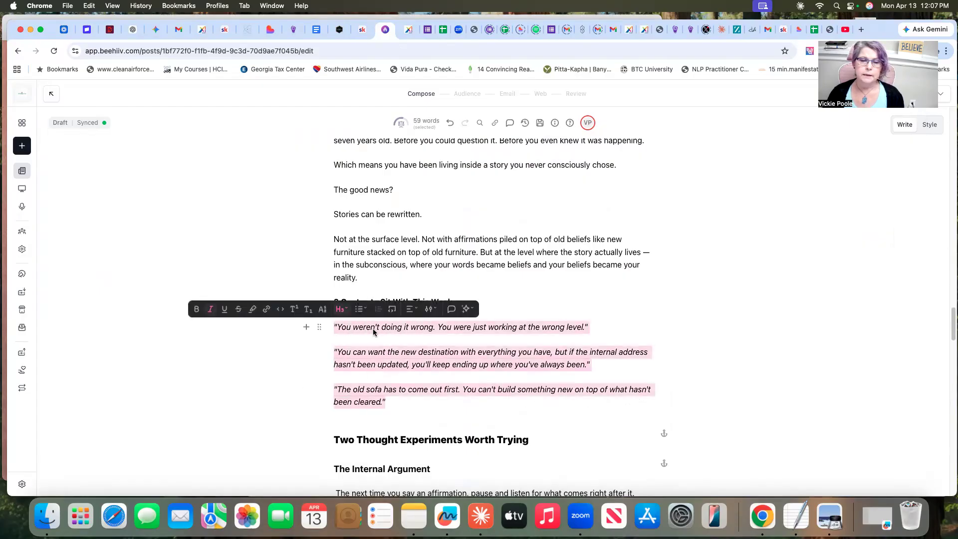
right_click(374, 331)
click(397, 283)
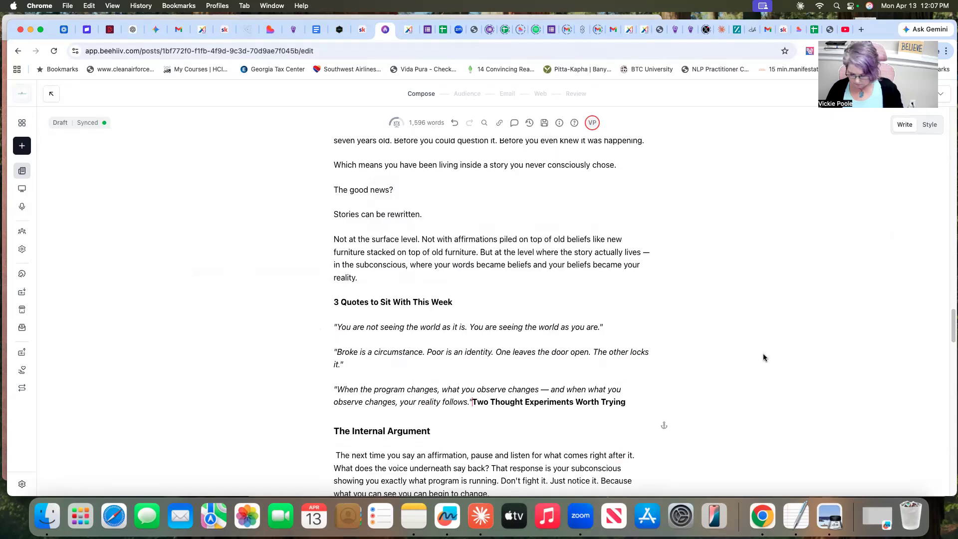
key(Return)
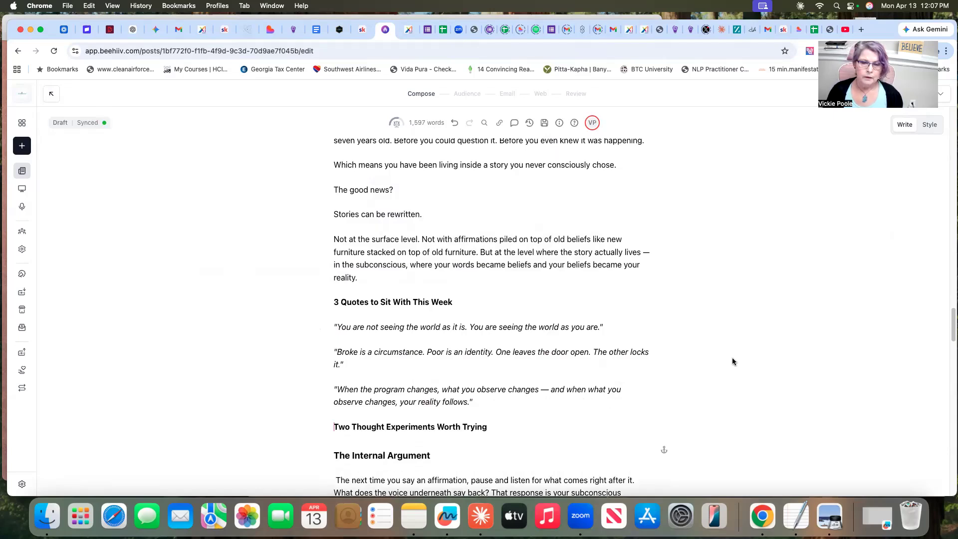
Copy the title "The Water Check" from Claude and replace the beehiiv subheading "The Internal Argument" with it
scroll(743, 398, down, 3)
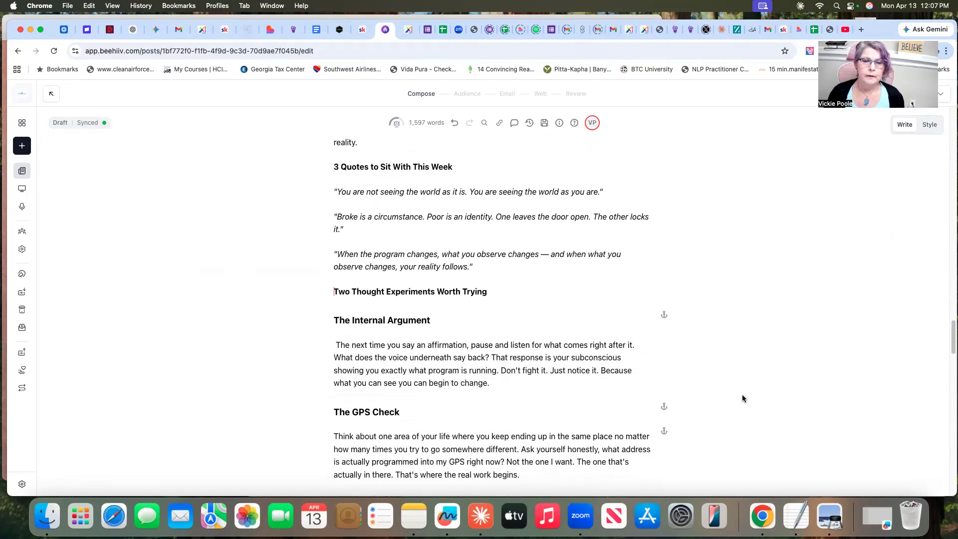
scroll(743, 399, down, 1)
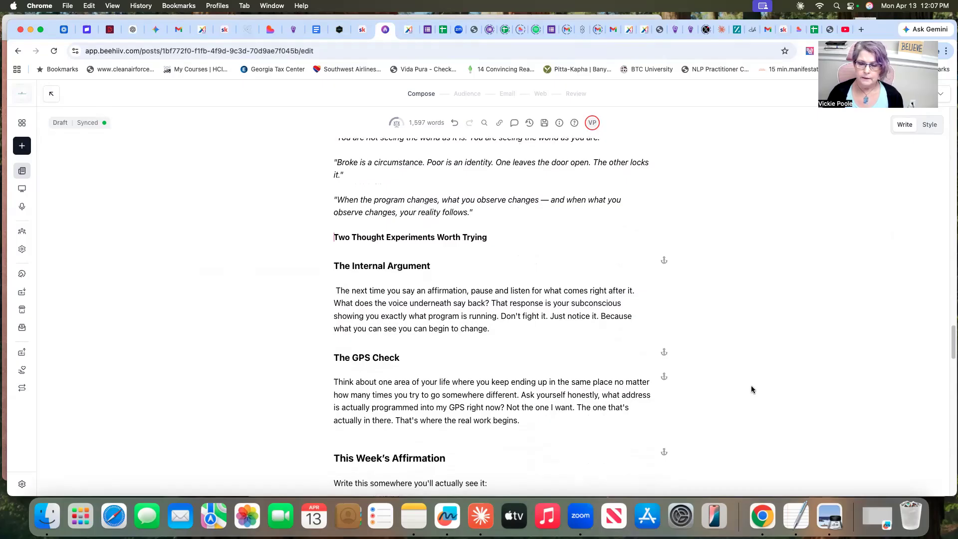
click(474, 522)
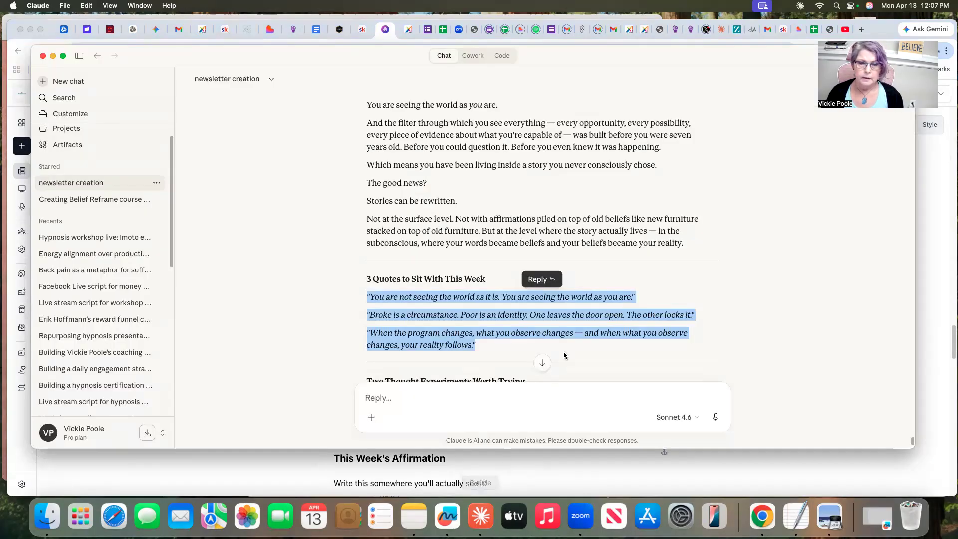
scroll(753, 239, down, 3)
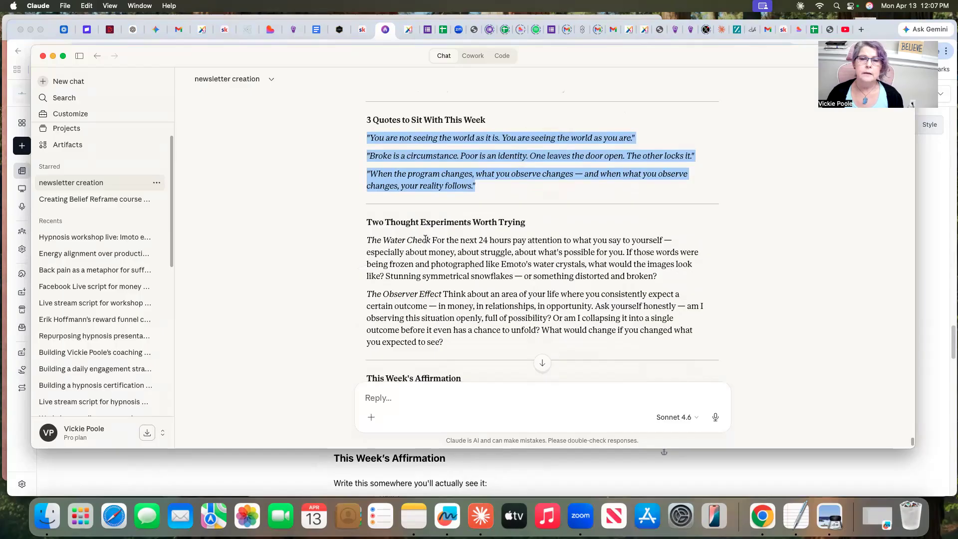
drag(431, 240, 367, 240)
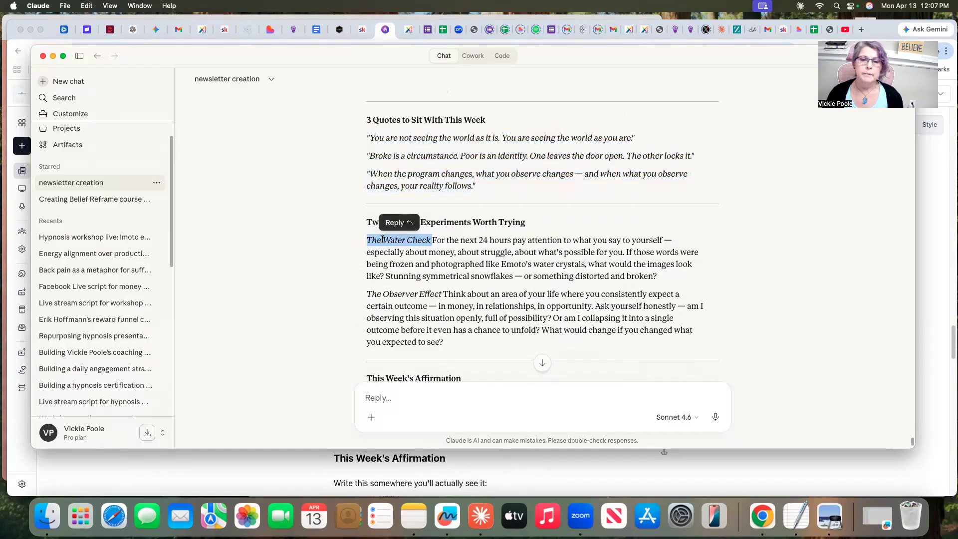
right_click(383, 241)
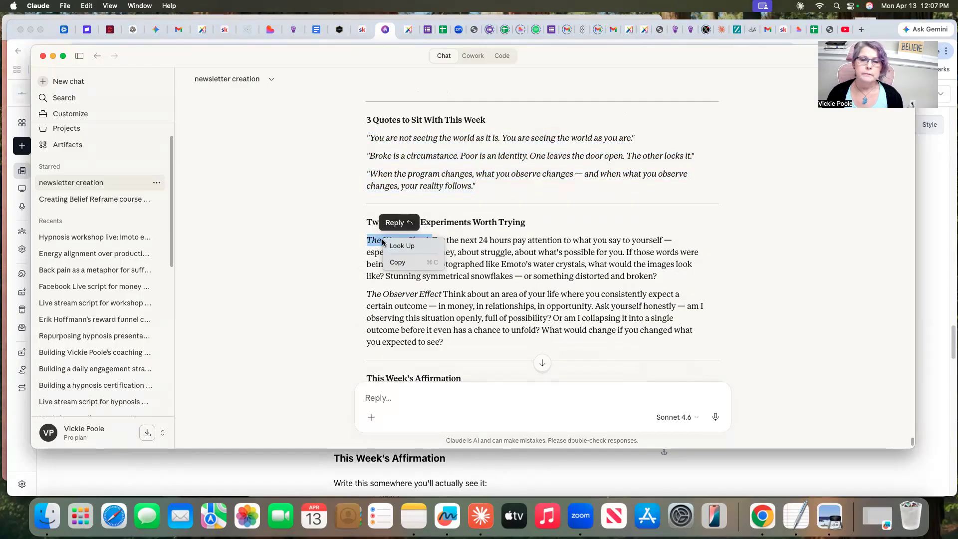
click(398, 262)
click(521, 476)
drag(432, 265, 335, 265)
right_click(334, 264)
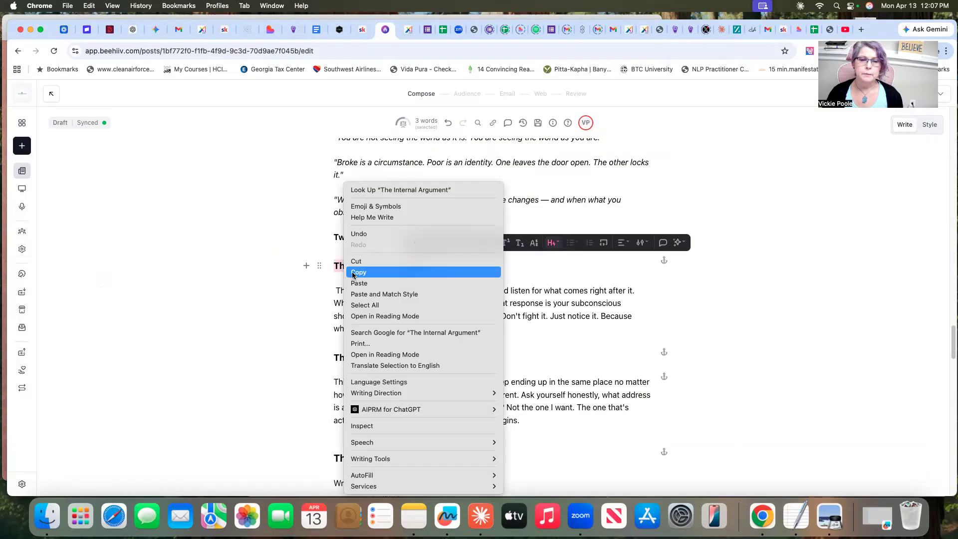
click(363, 289)
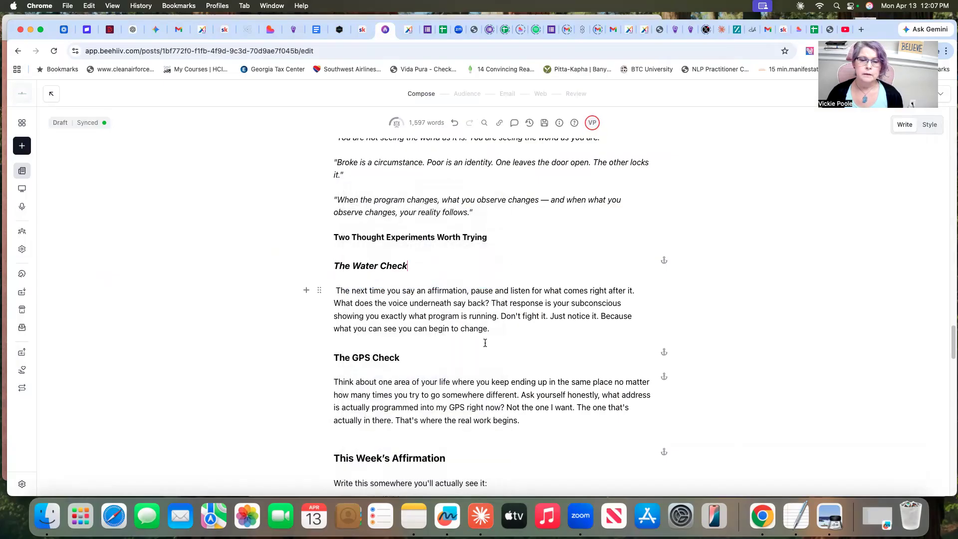
Copy the title "The Observer Effect" from Claude and replace the beehiiv subheading "The GPS Check" with it
click(485, 512)
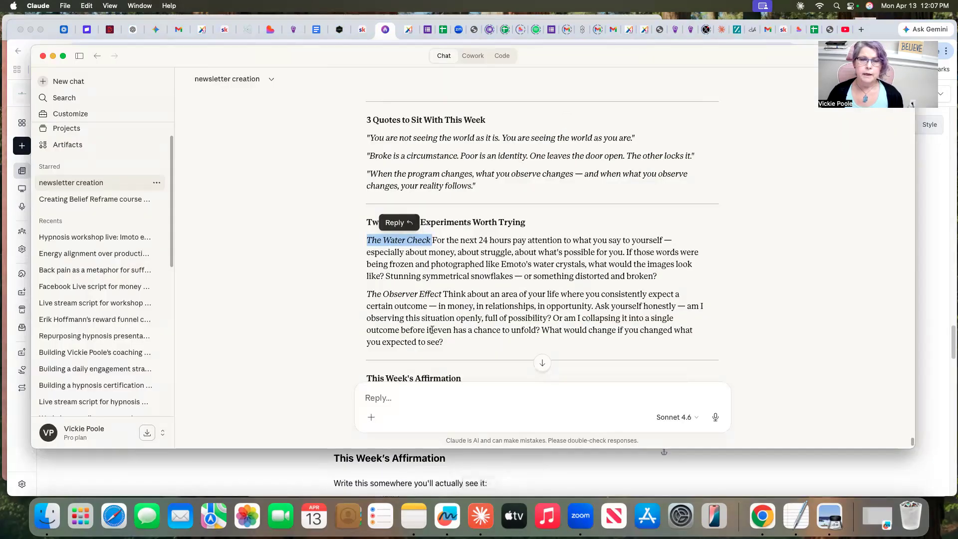
drag(442, 294, 367, 295)
right_click(389, 295)
click(403, 319)
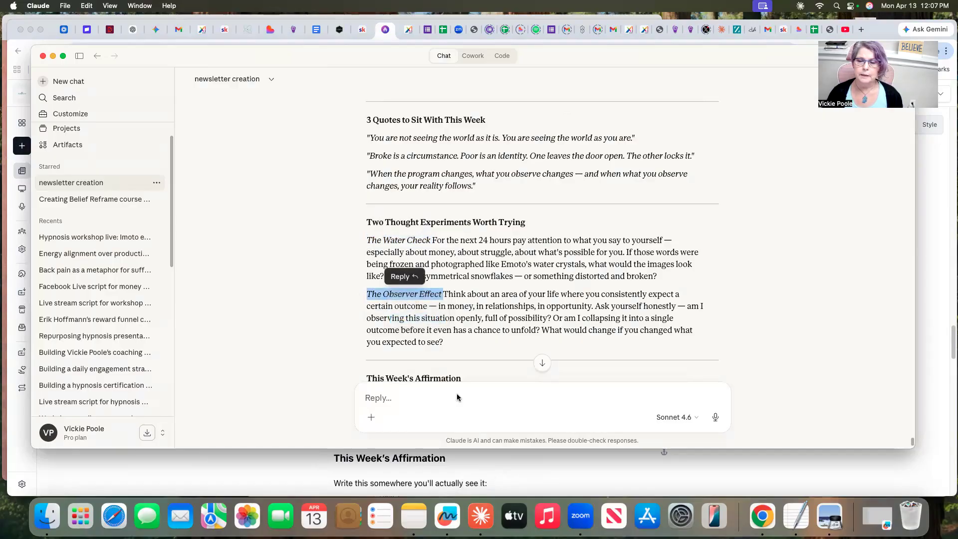
click(760, 478)
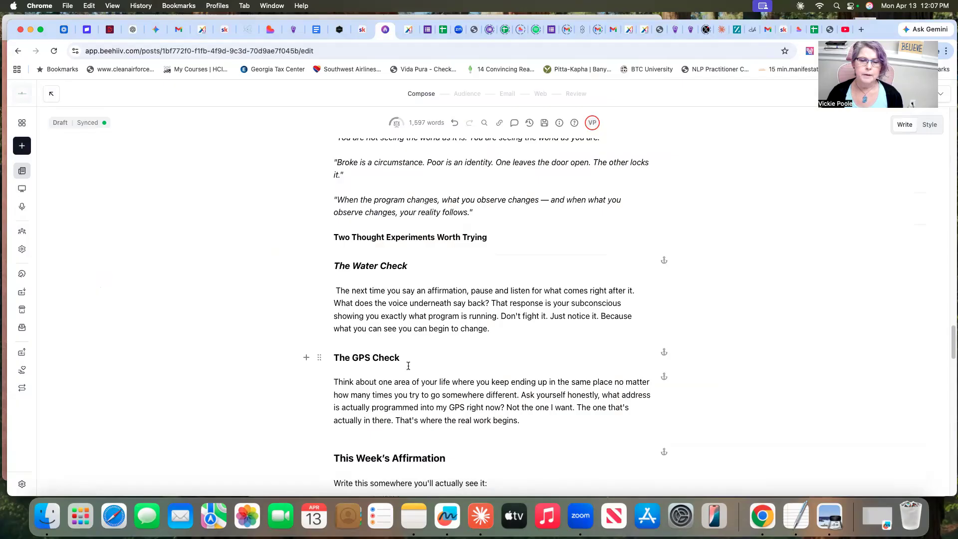
drag(400, 358, 334, 358)
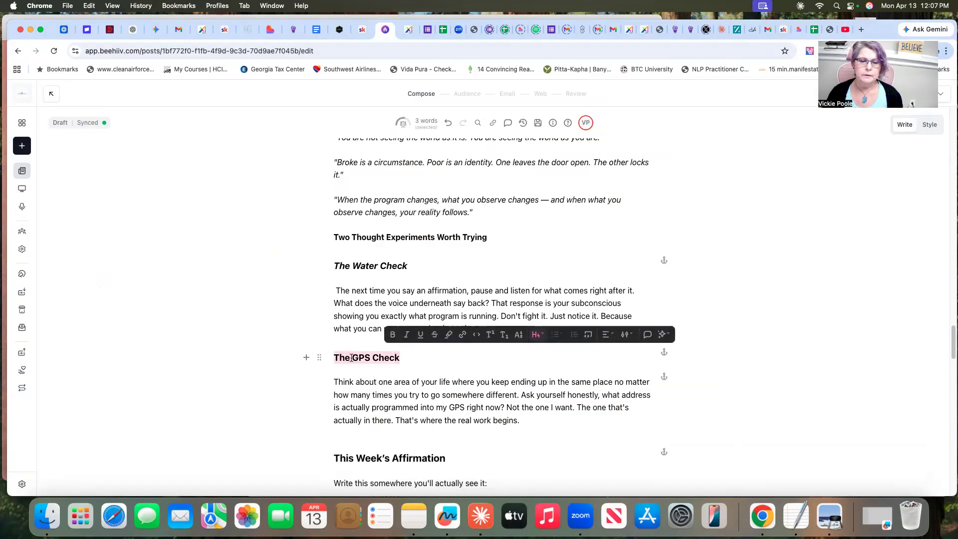
right_click(353, 358)
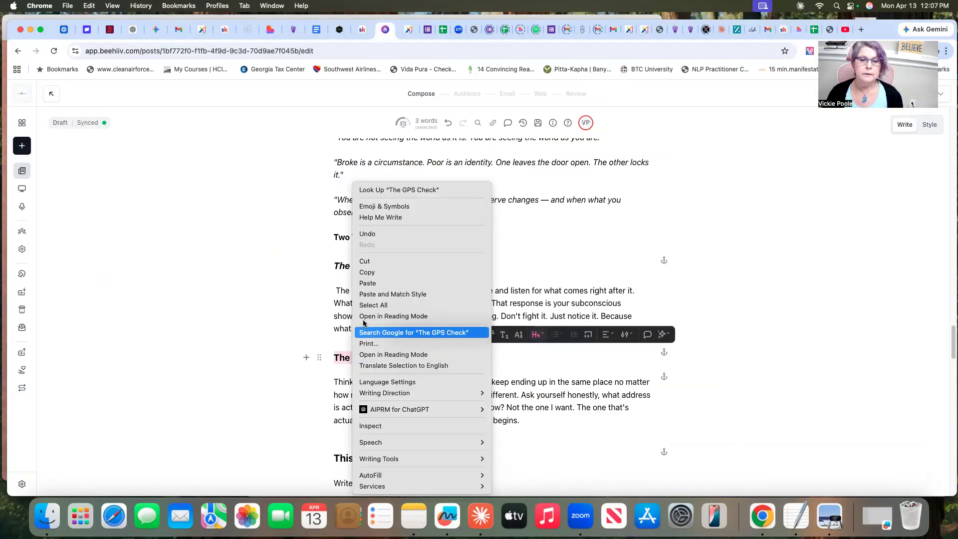
click(374, 284)
Copy Claude's Water Check paragraph, starting "For the next 24 hours", and replace the paragraph under "The Water Check" in beehiiv with it
click(481, 516)
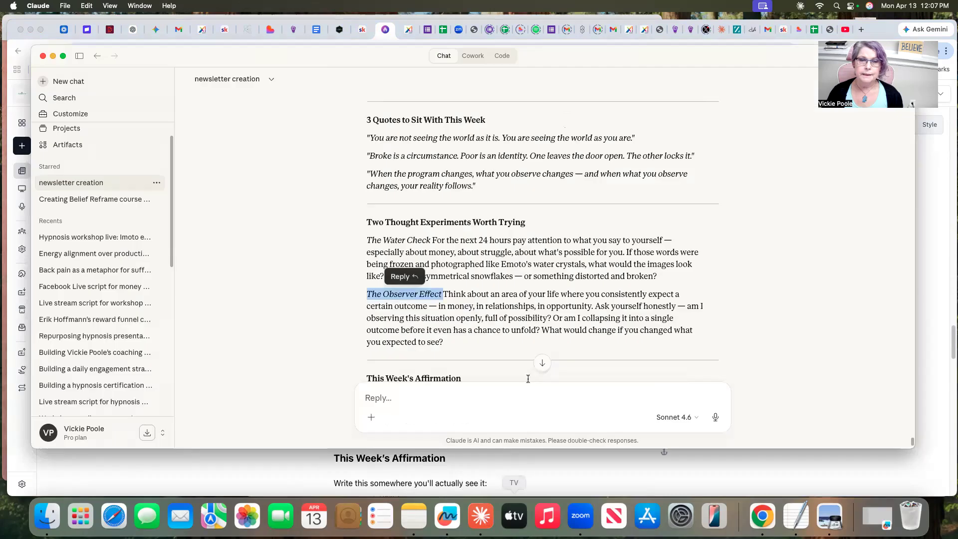
click(779, 269)
drag(430, 238, 664, 278)
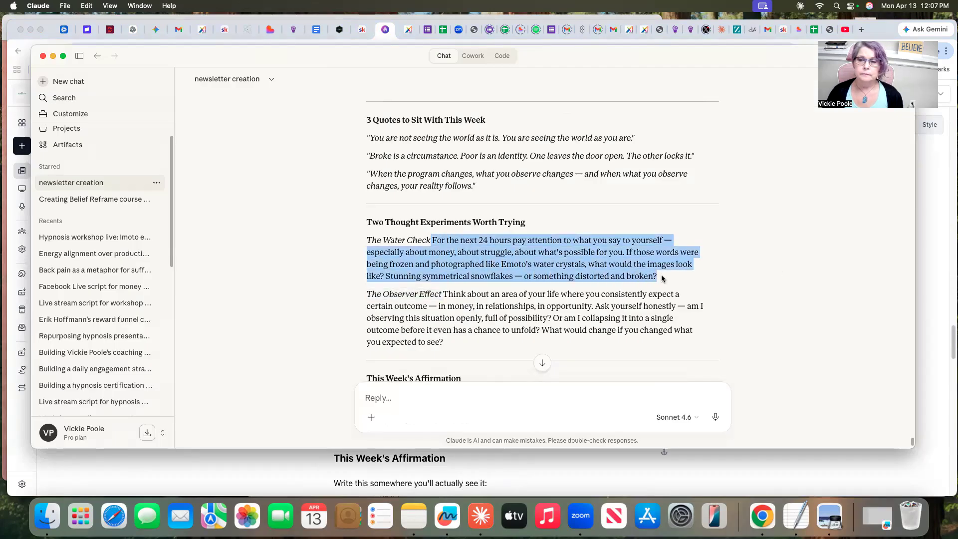
right_click(552, 255)
click(569, 278)
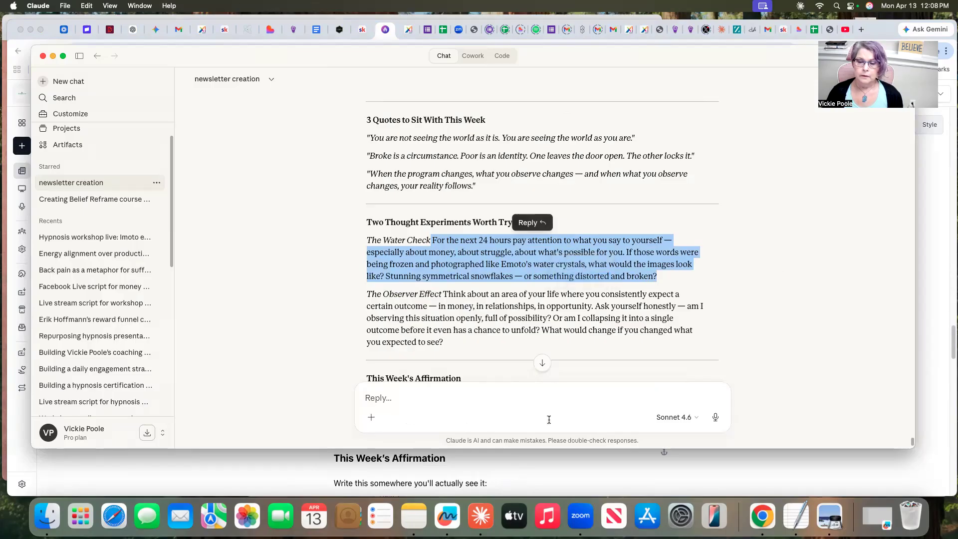
click(555, 467)
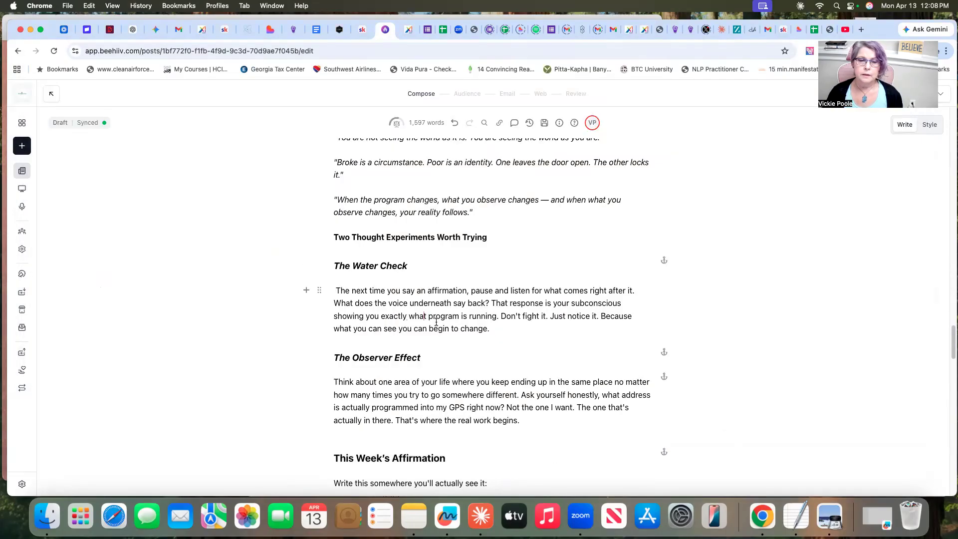
drag(491, 330, 340, 294)
right_click(340, 294)
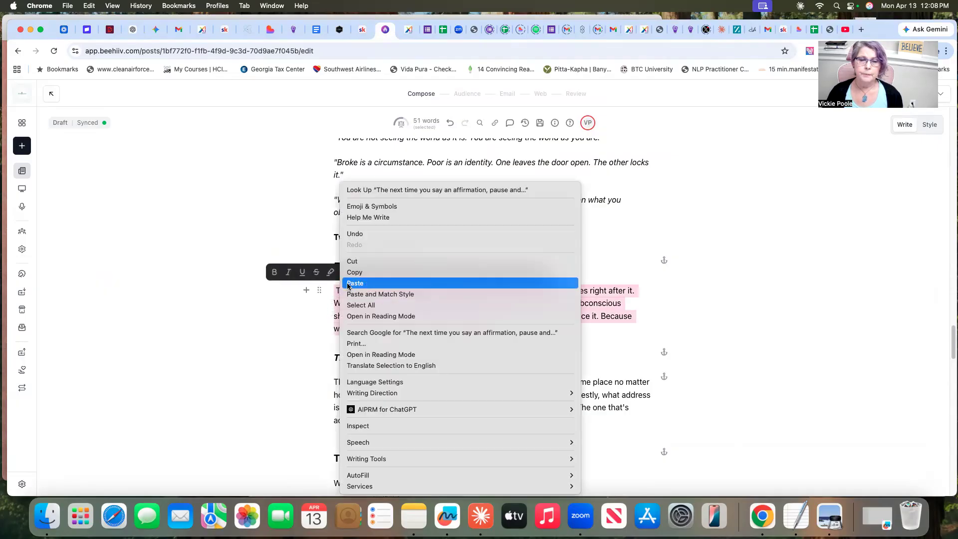
click(354, 283)
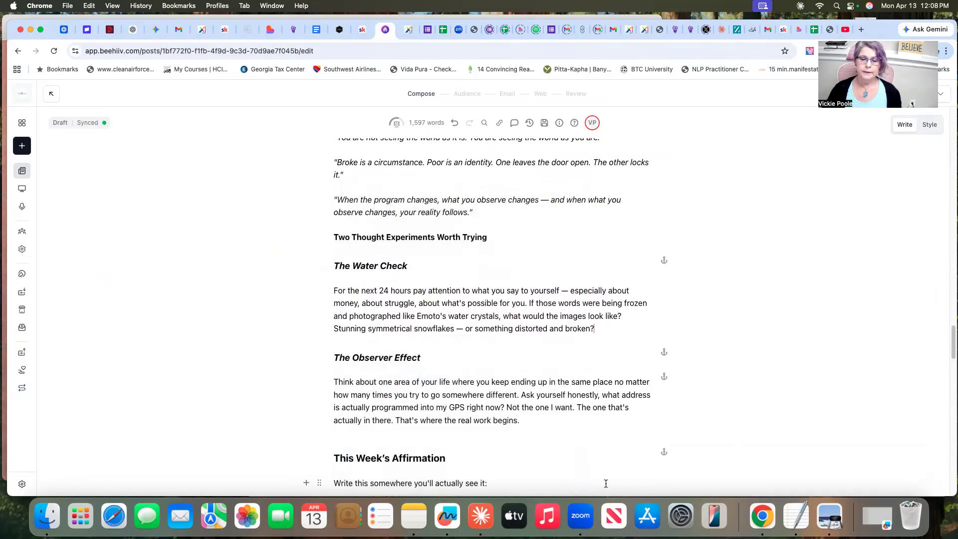
Copy Claude's Observer Effect paragraph, starting "Think about an area of your life", and replace the paragraph under "The Observer Effect" in beehiiv with it
click(482, 516)
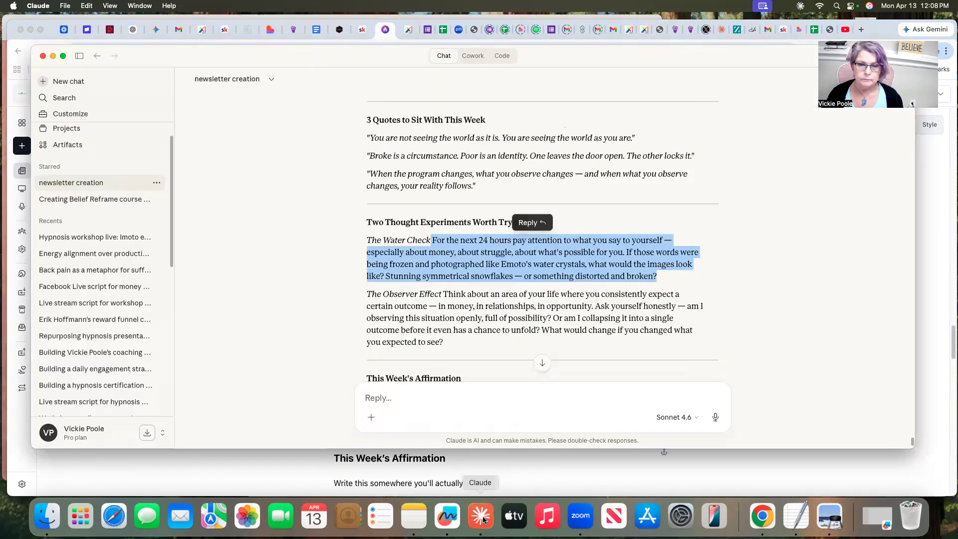
drag(442, 294, 671, 347)
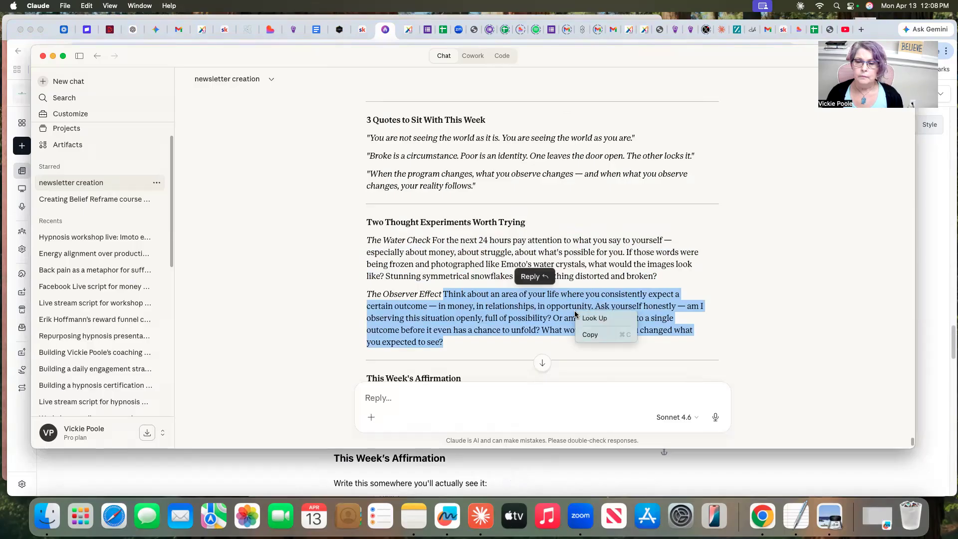
click(588, 465)
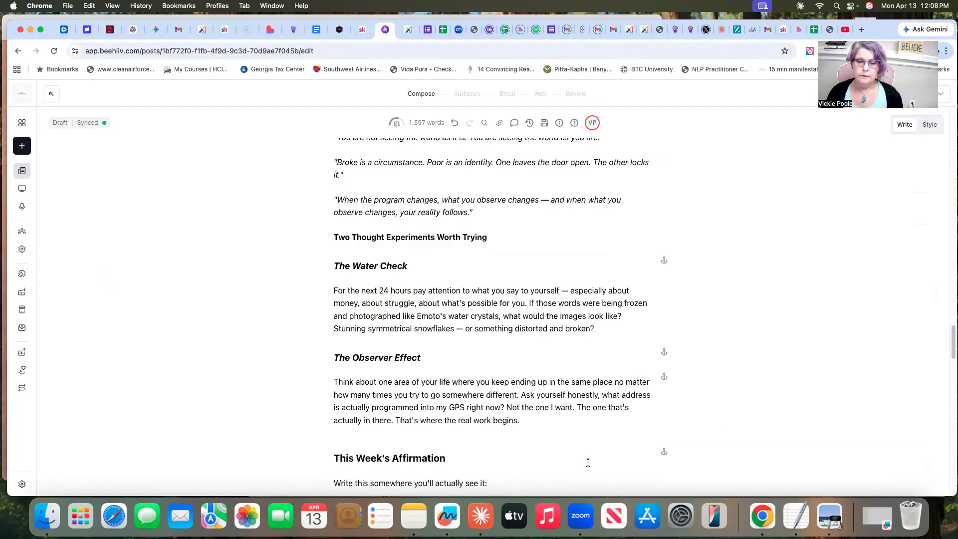
drag(334, 379, 525, 421)
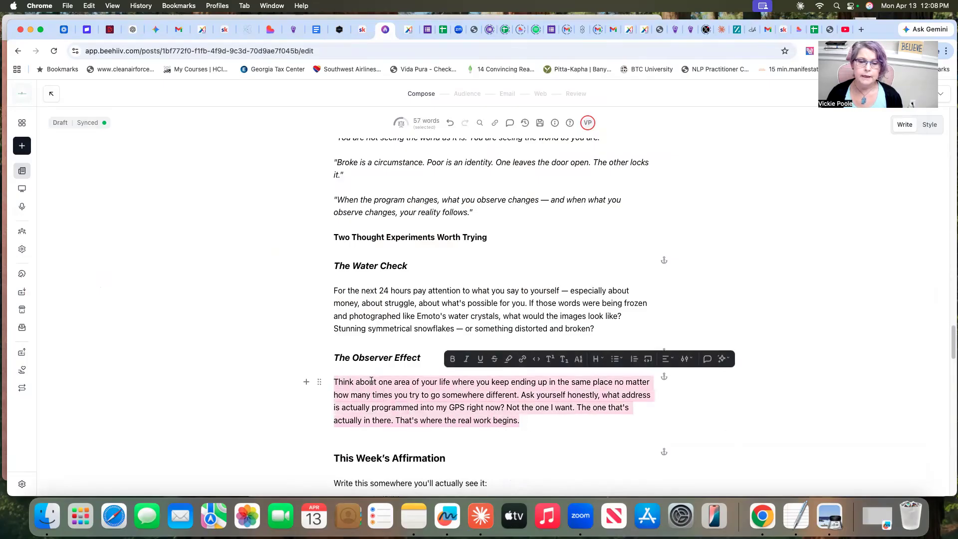
right_click(366, 386)
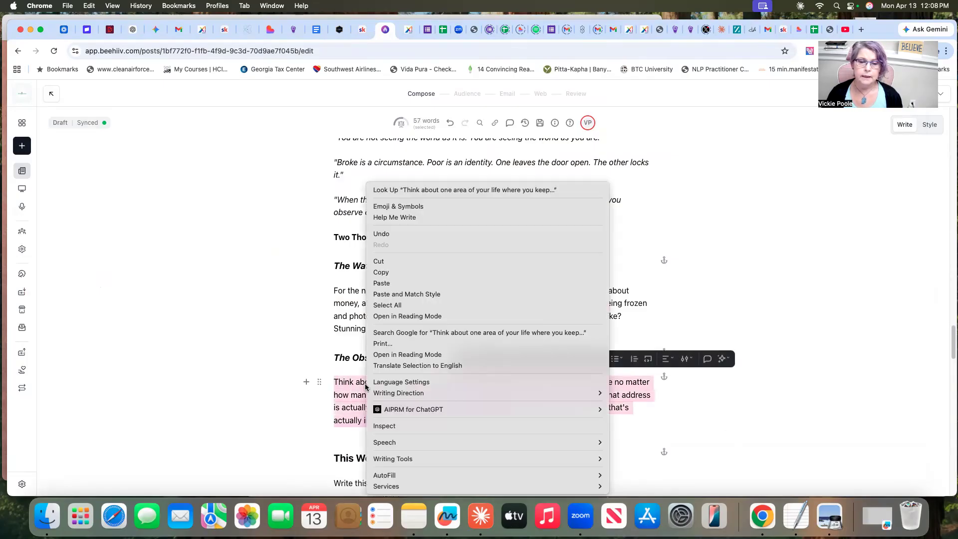
click(383, 284)
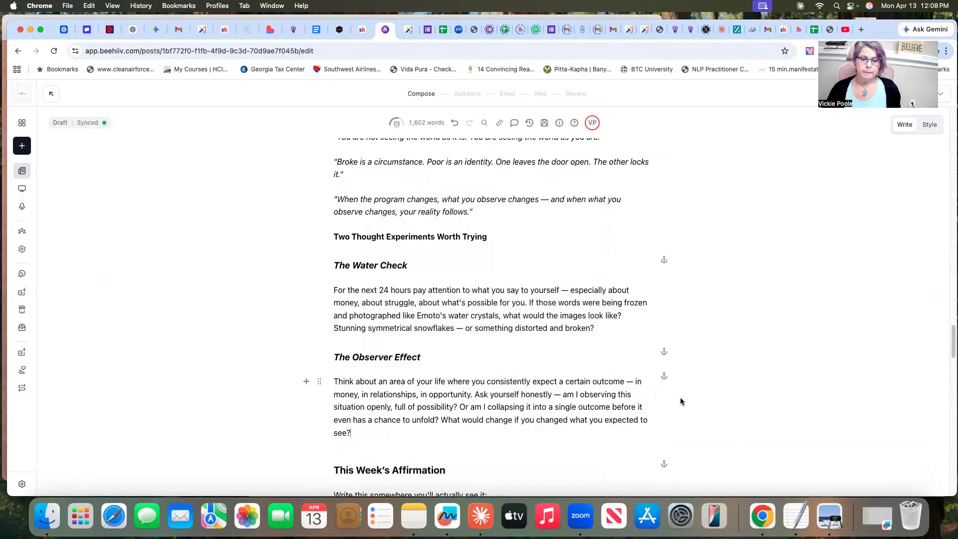
Copy Claude's affirmation starting "My words are powerful" and replace the quoted affirmation under "This Week's Affirmation" in beehiiv with it
scroll(680, 397, down, 3)
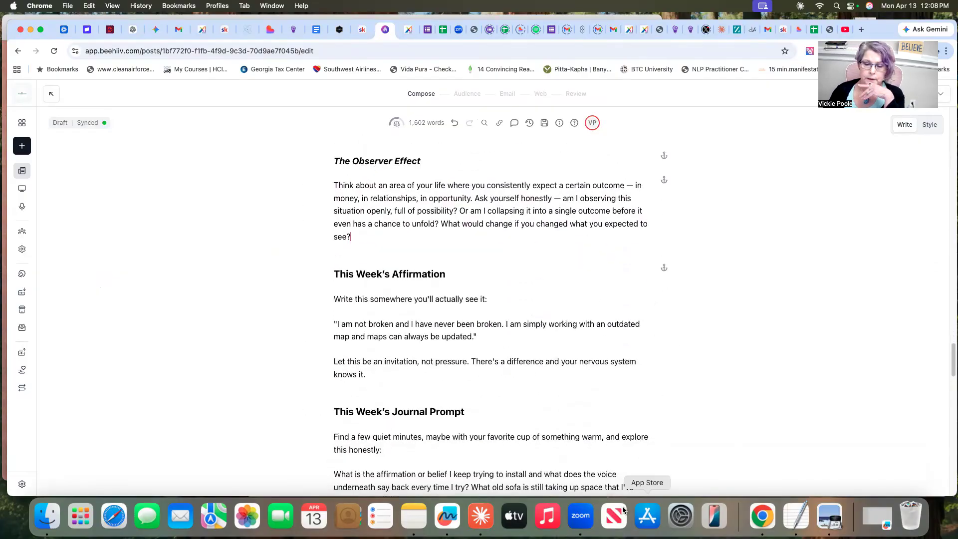
click(477, 522)
click(763, 264)
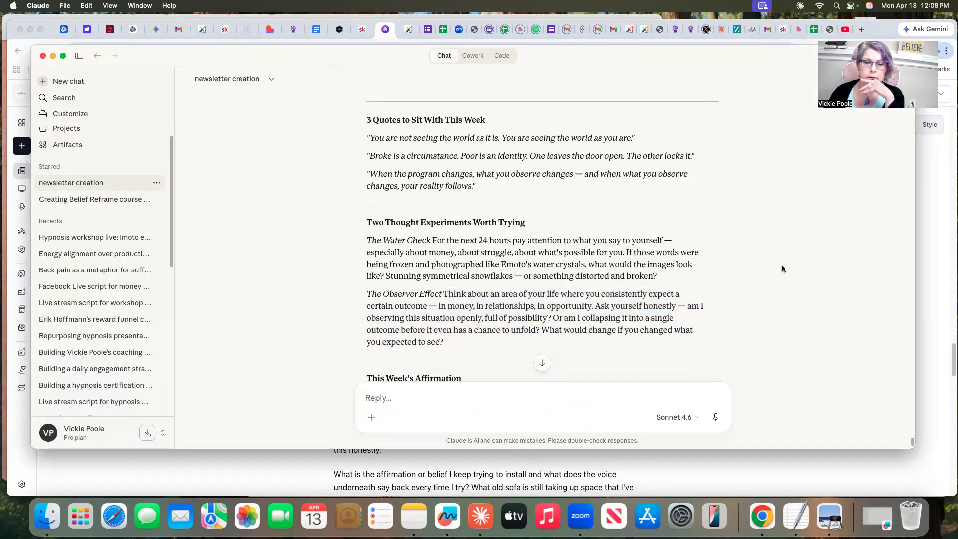
scroll(783, 271, down, 4)
scroll(783, 272, down, 2)
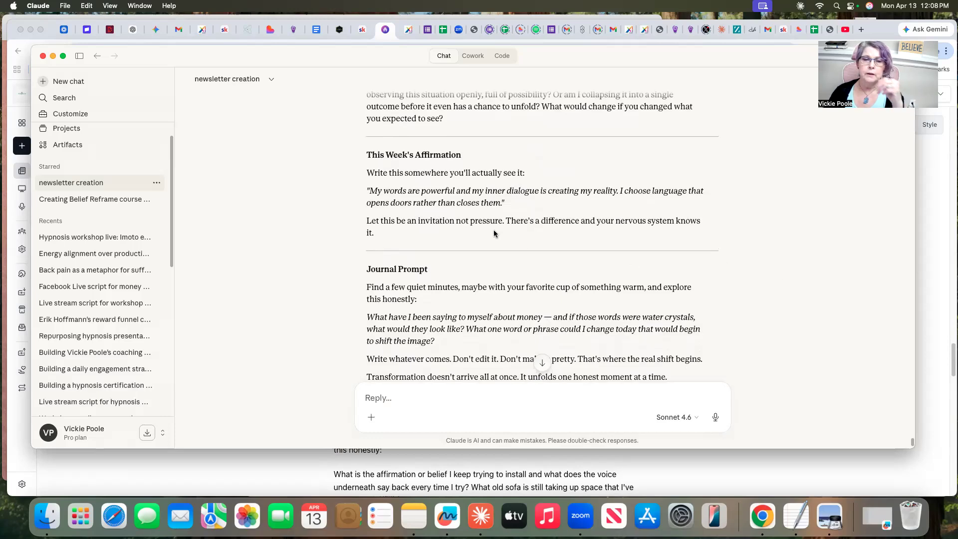
drag(372, 192, 479, 201)
right_click(478, 200)
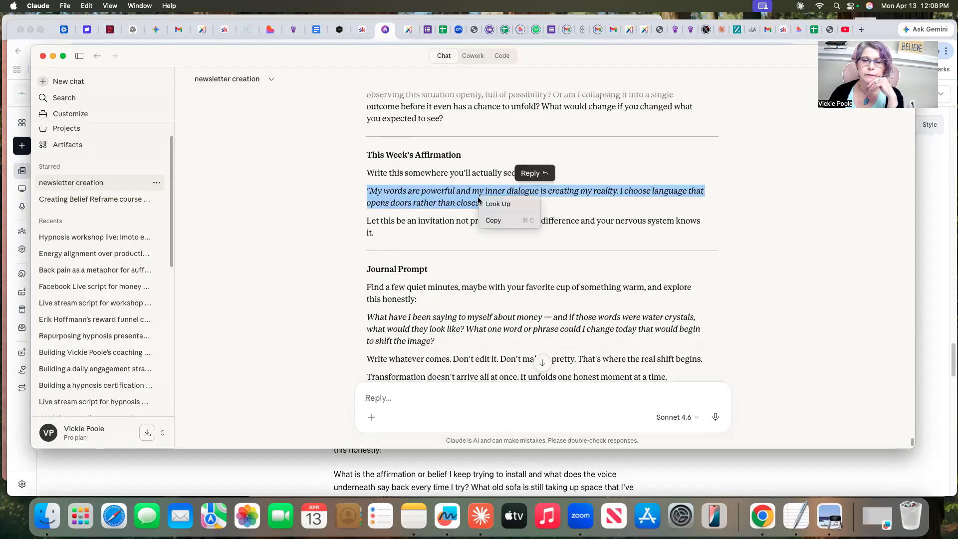
click(493, 220)
click(655, 452)
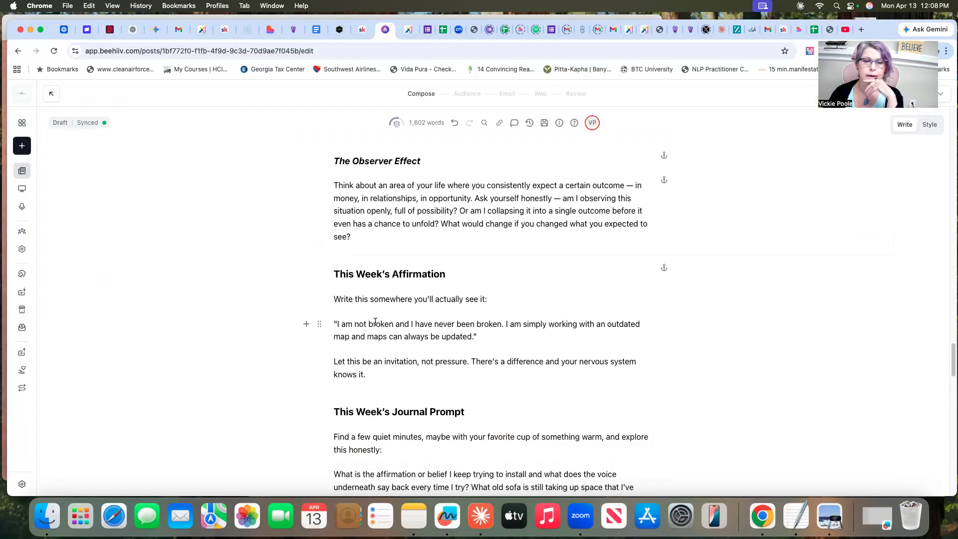
drag(333, 320, 481, 343)
right_click(408, 324)
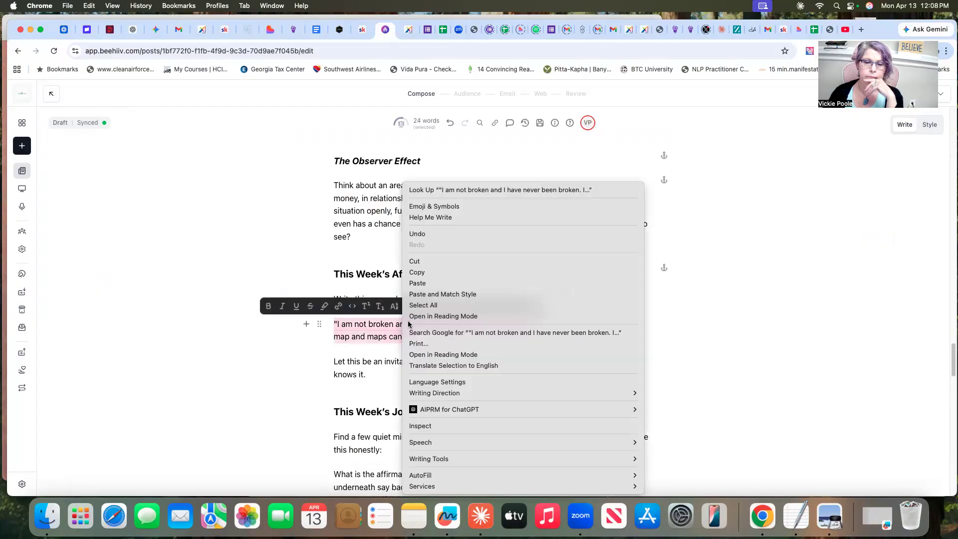
click(417, 283)
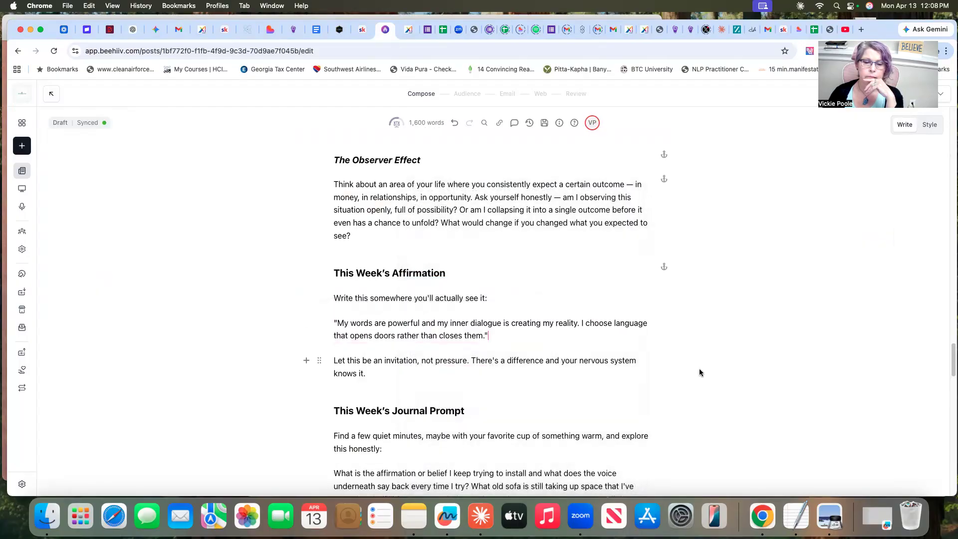
Italicize the "My words are powerful" quote under "This Week's Affirmation"
scroll(699, 370, down, 5)
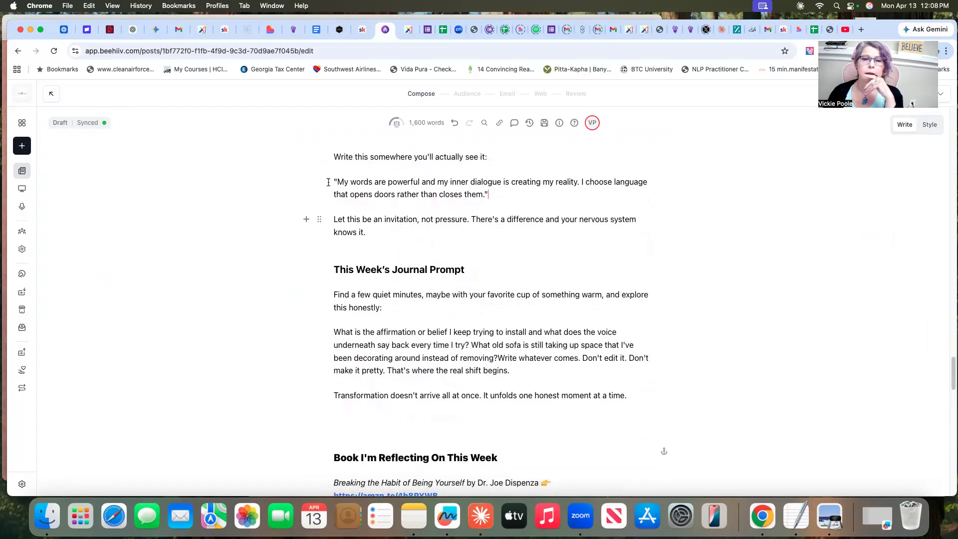
drag(336, 179, 490, 199)
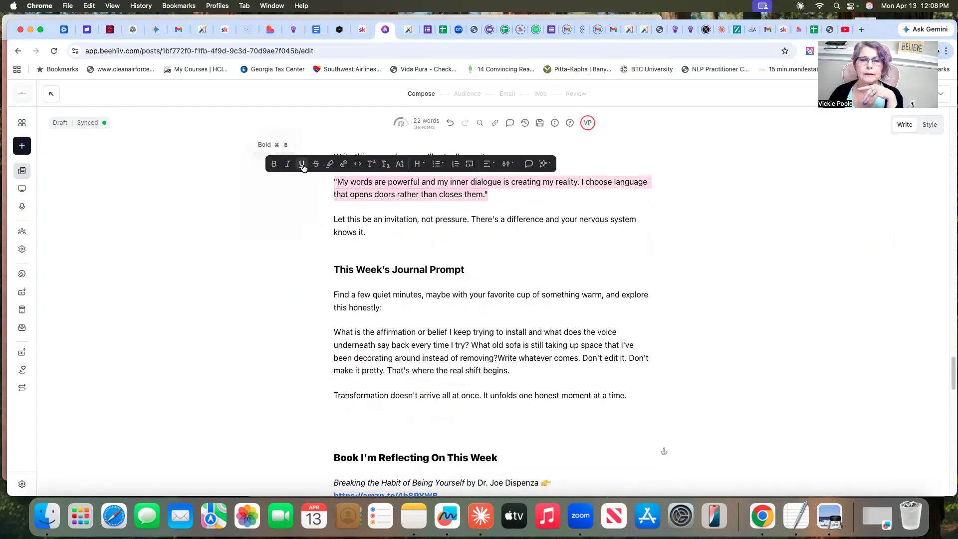
click(287, 163)
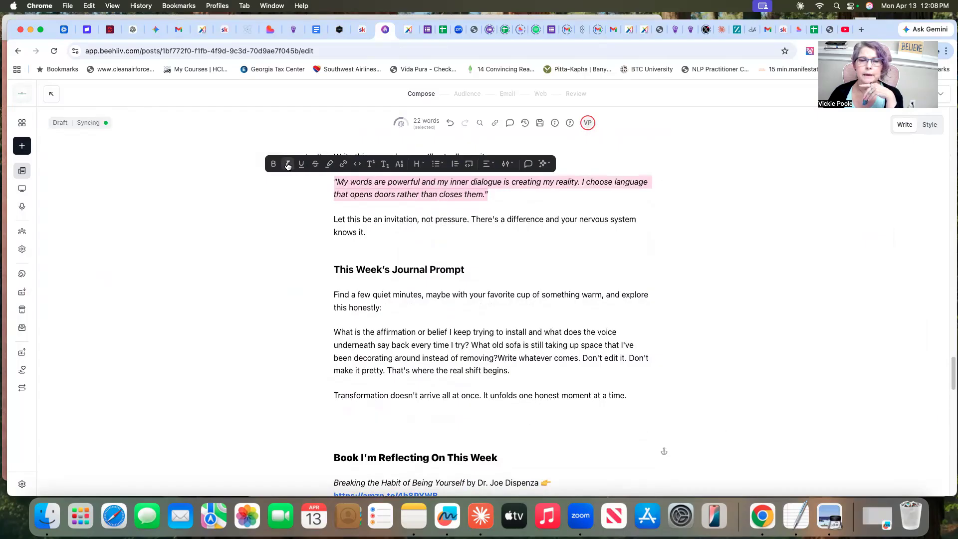
click(713, 216)
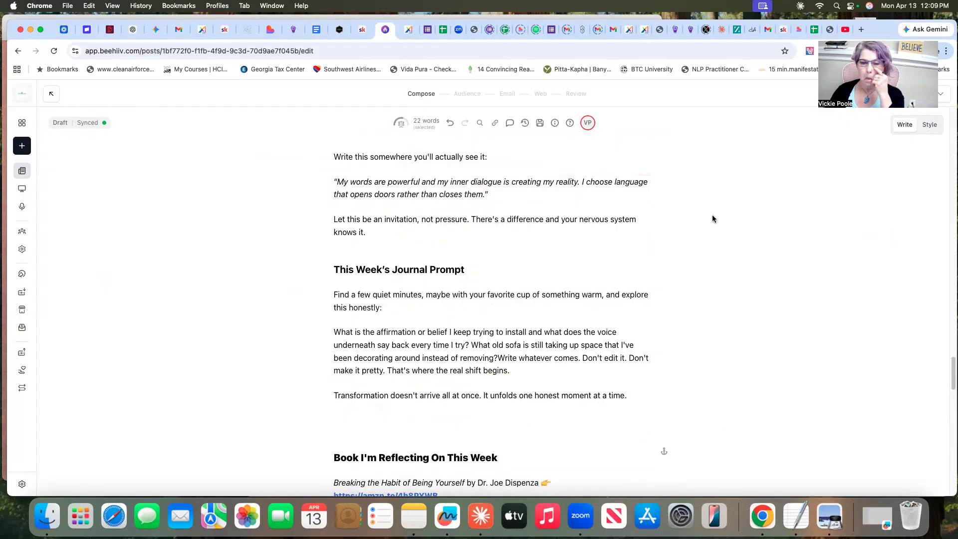
Copy Claude's journal question starting "What have I been saying to myself" and replace the "What is the affirmation" paragraph in beehiiv with it
click(481, 516)
scroll(798, 252, down, 5)
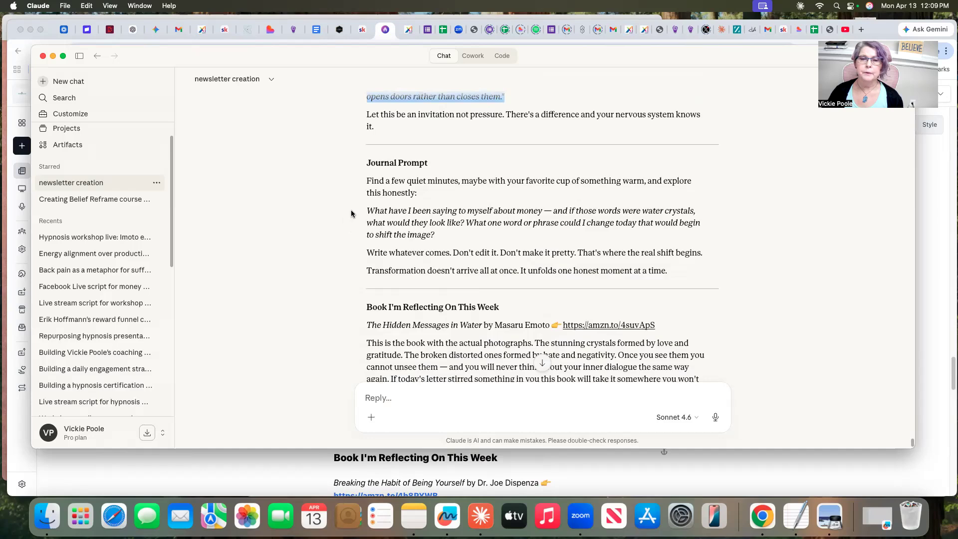
drag(368, 208, 445, 240)
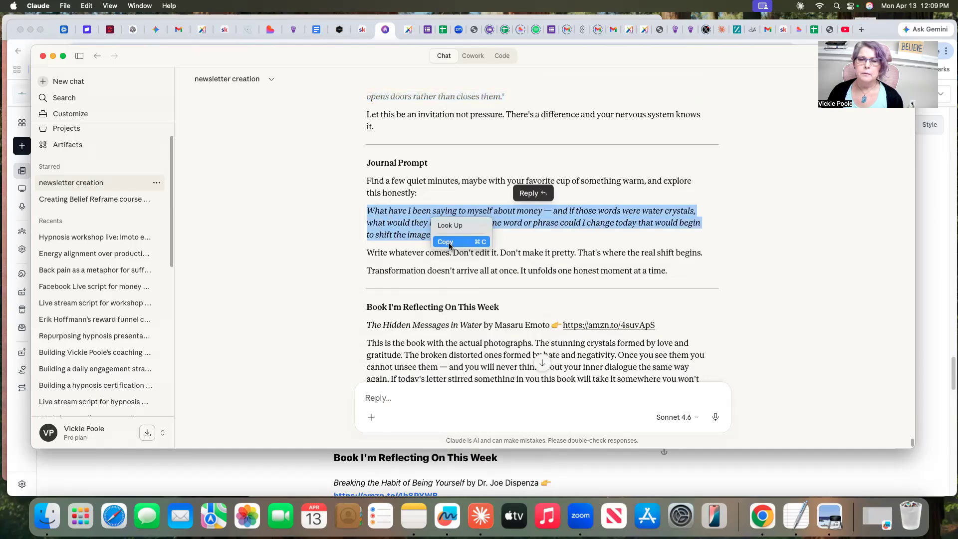
click(787, 475)
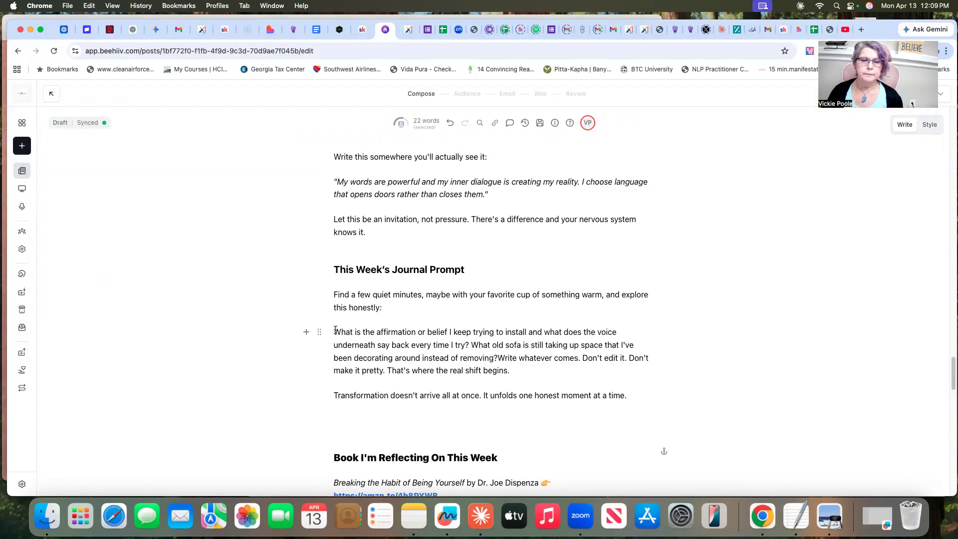
drag(333, 330, 497, 358)
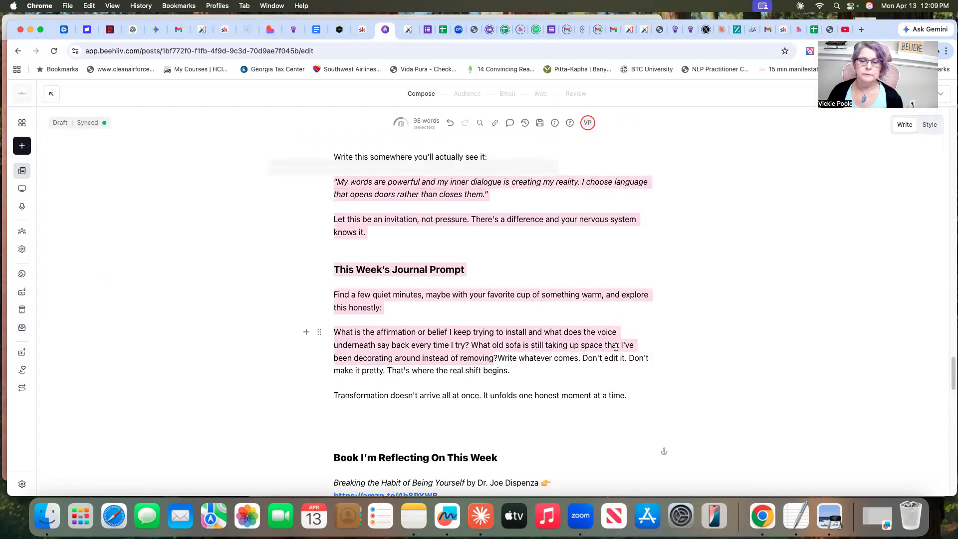
click(708, 347)
drag(333, 332, 519, 367)
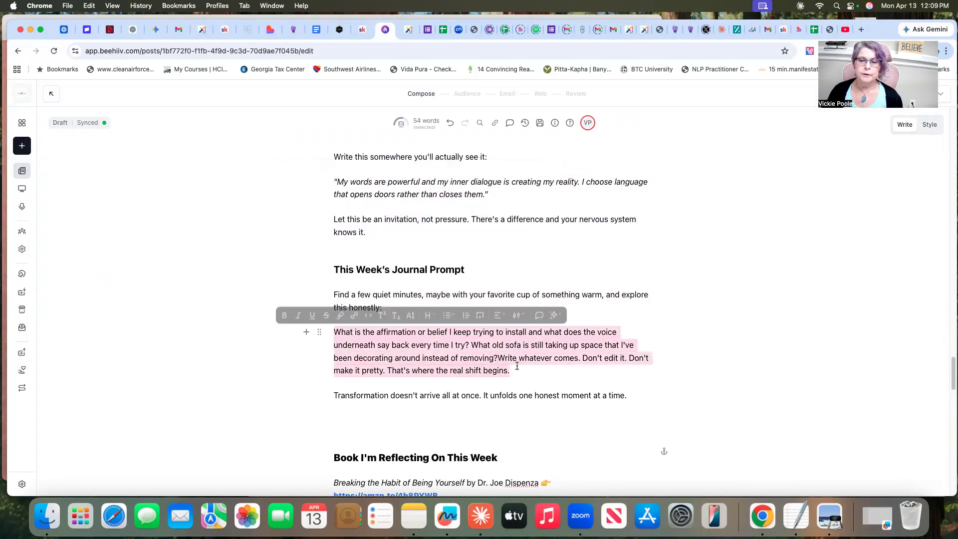
right_click(433, 344)
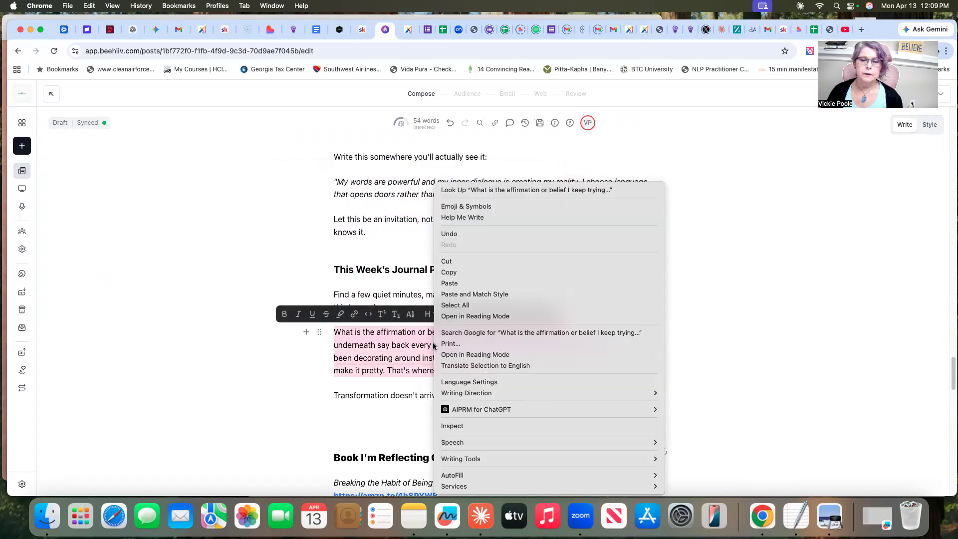
click(447, 287)
key(super+v)
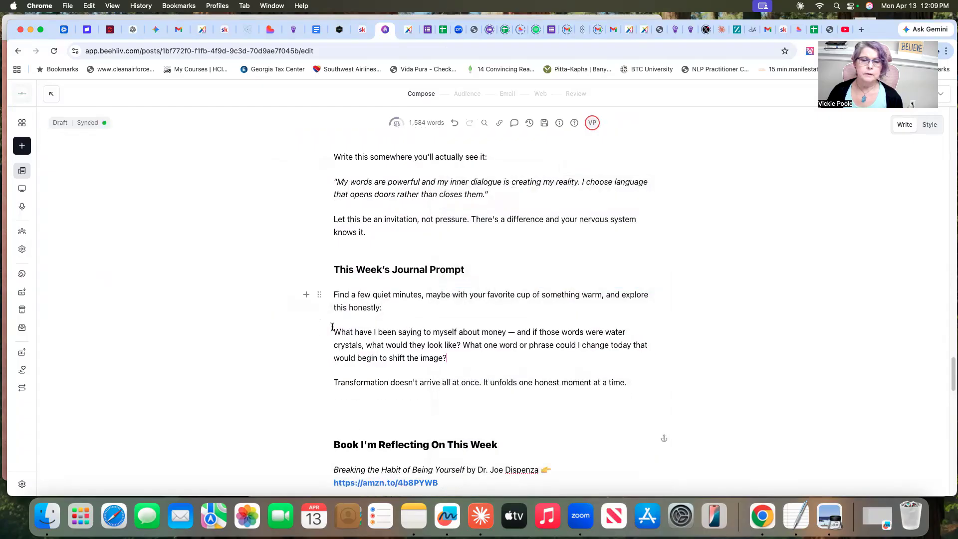
Italicize the "What have I been saying to myself about money" paragraph under "This Week's Journal Prompt"
drag(334, 329, 459, 357)
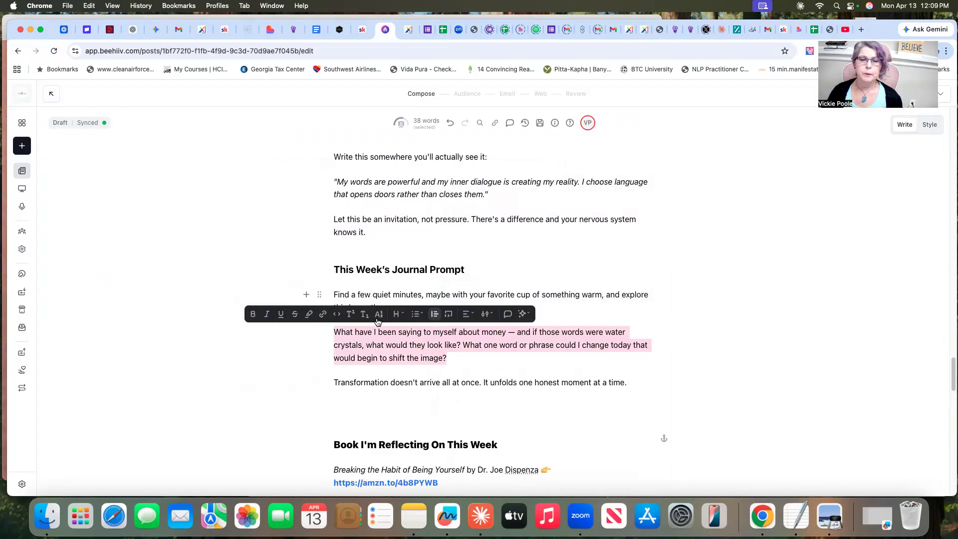
click(267, 314)
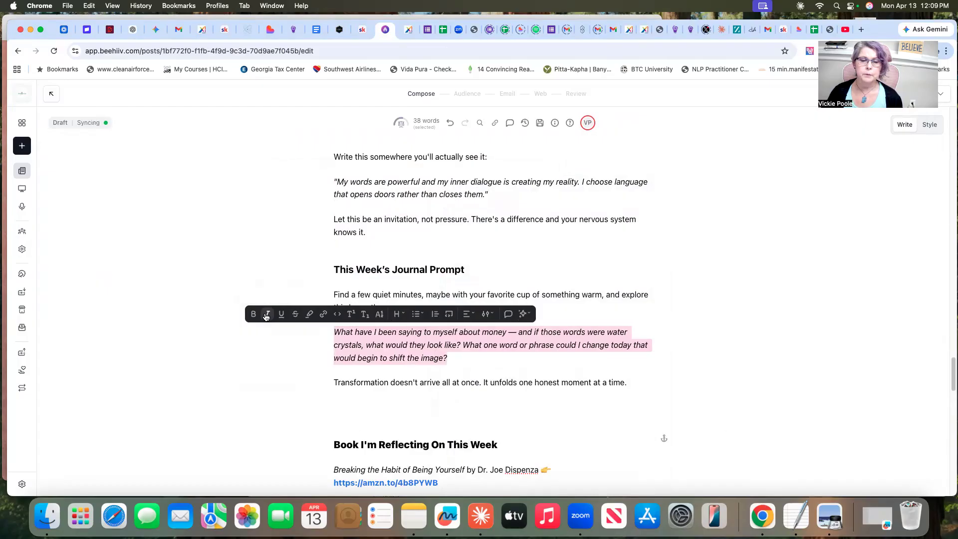
click(761, 308)
Copy Claude's "The Hidden Messages in Water" title line, link and description, and paste them over the old book recommendation in beehiiv
scroll(690, 369, down, 5)
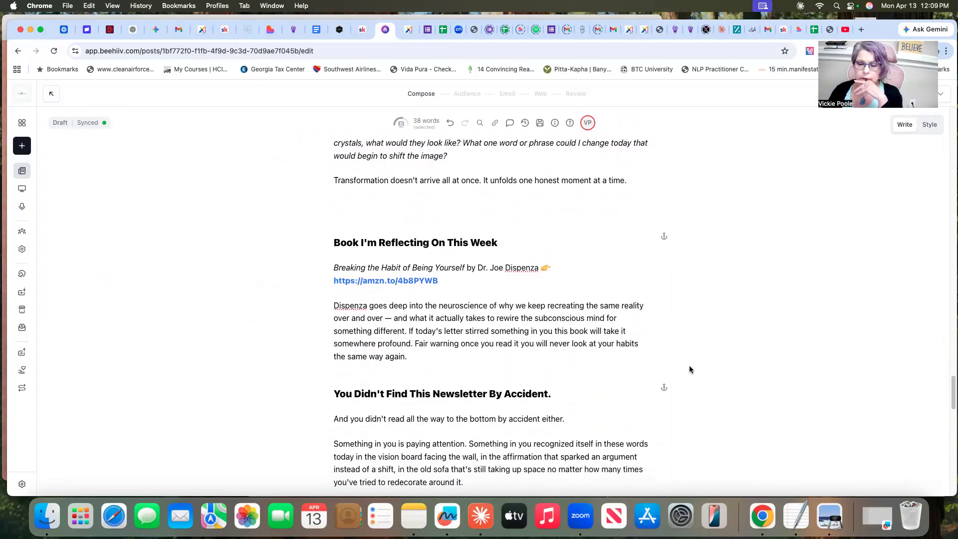
click(480, 524)
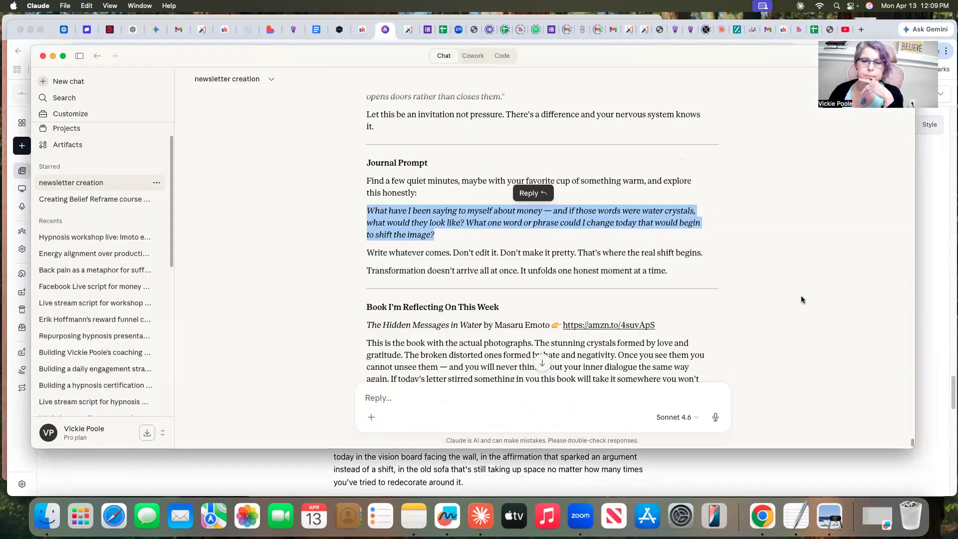
scroll(801, 293, down, 4)
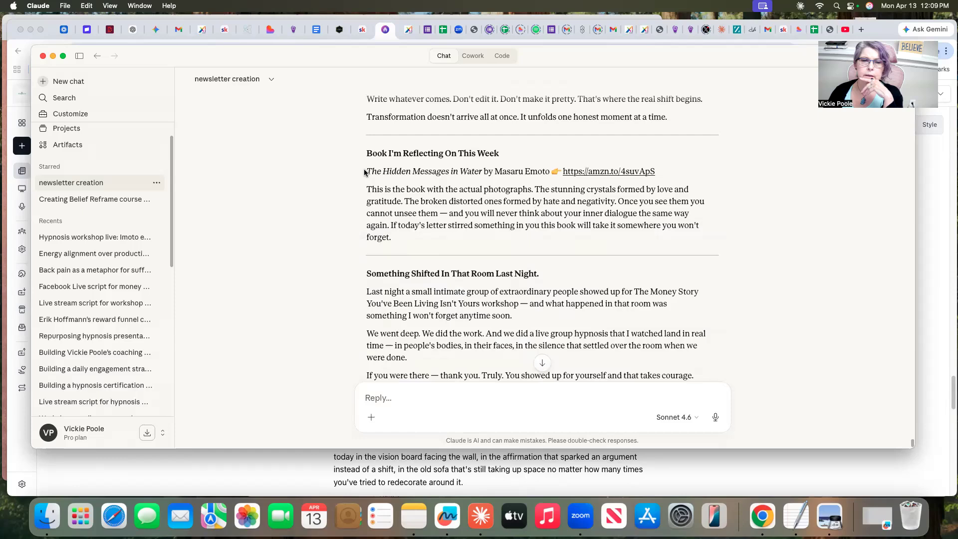
drag(367, 170, 392, 237)
right_click(498, 192)
click(520, 214)
click(723, 457)
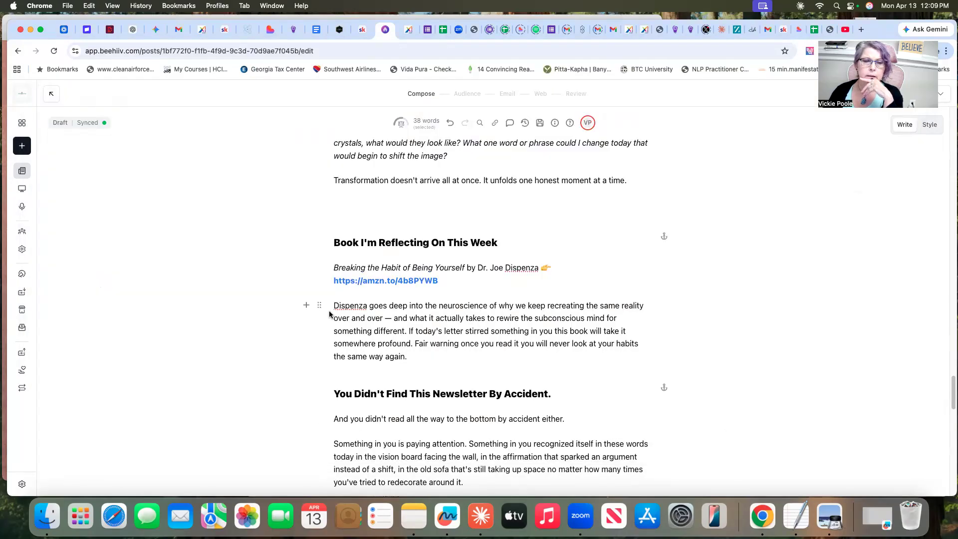
drag(335, 267, 459, 363)
right_click(374, 298)
click(388, 283)
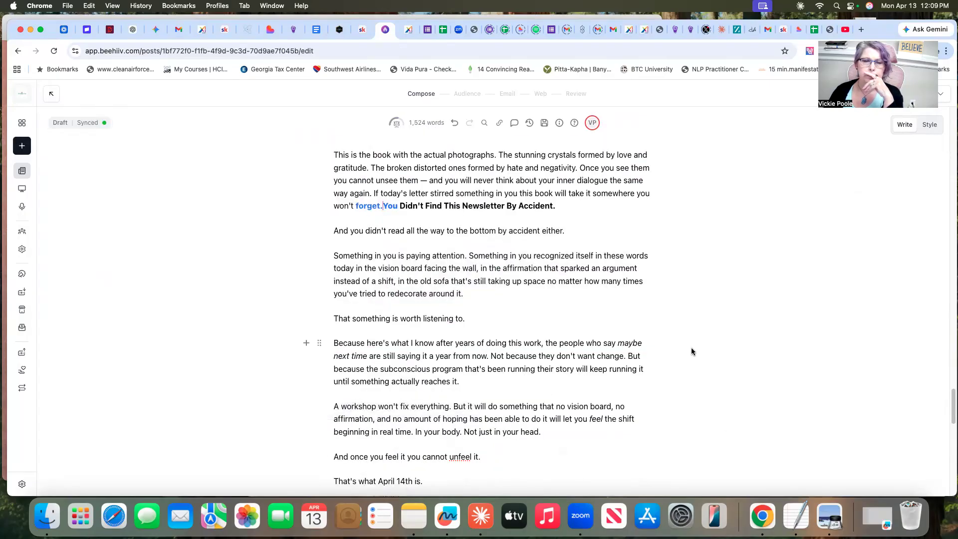
Put the heading "You Didn't Find This Newsletter By Accident." on its own line and retype its linked word "You" as unlinked text
key(Return)
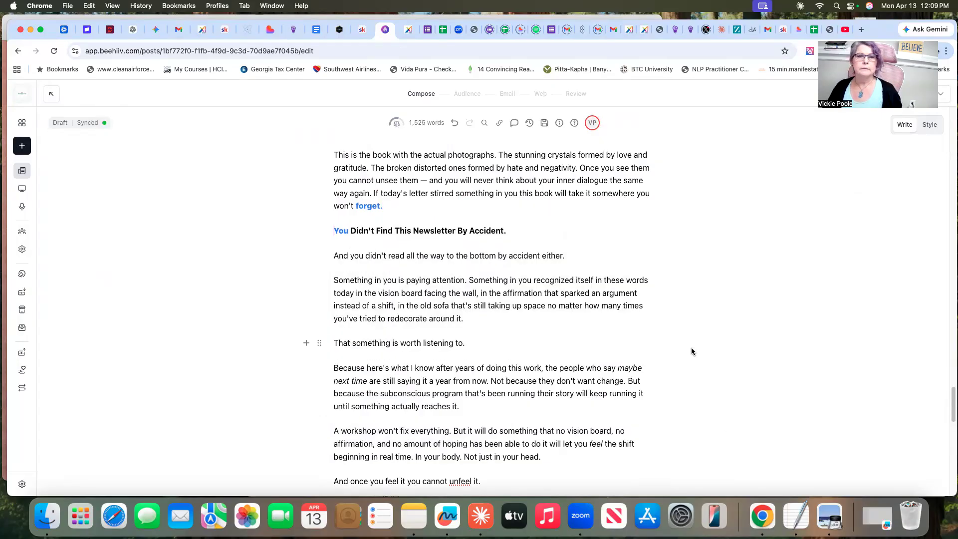
scroll(692, 351, up, 3)
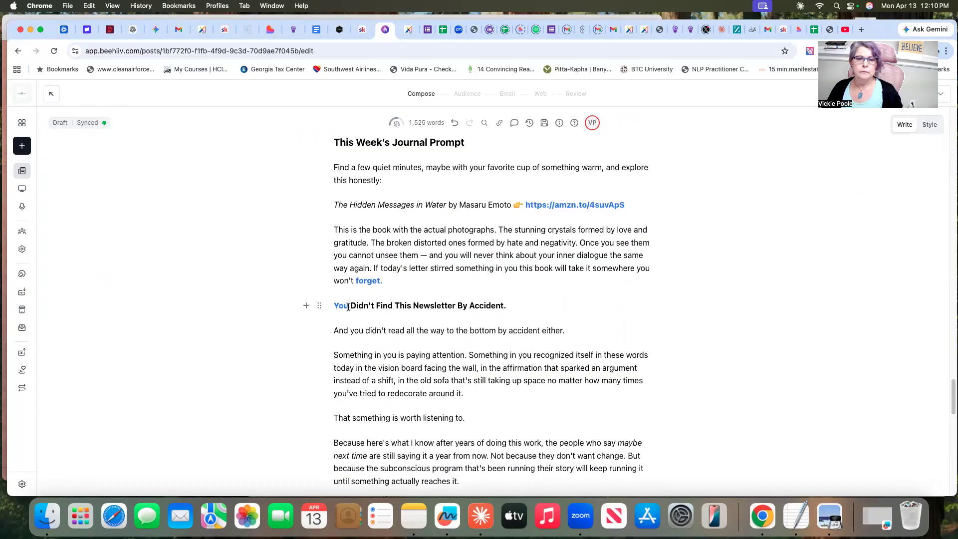
drag(348, 307, 334, 307)
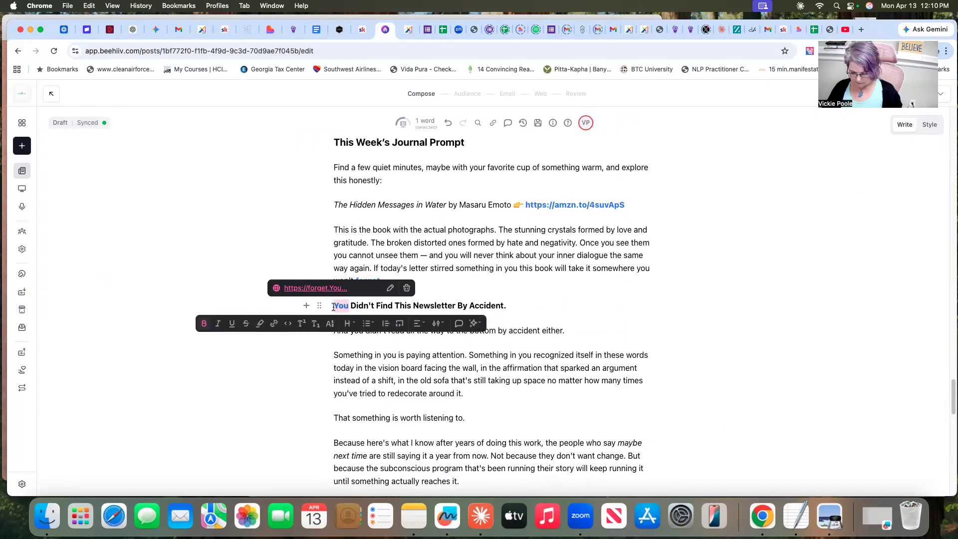
key(BackSpace)
text(You)
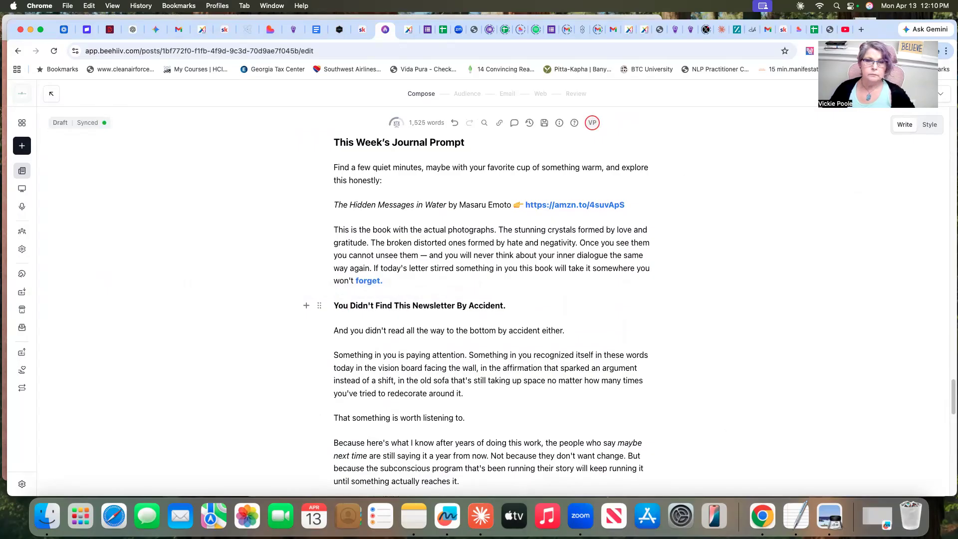
Check the section order in Claude and delete the "The Hidden Messages in Water" line and description under beehiiv's "This Week's Journal Prompt"
scroll(755, 325, up, 2)
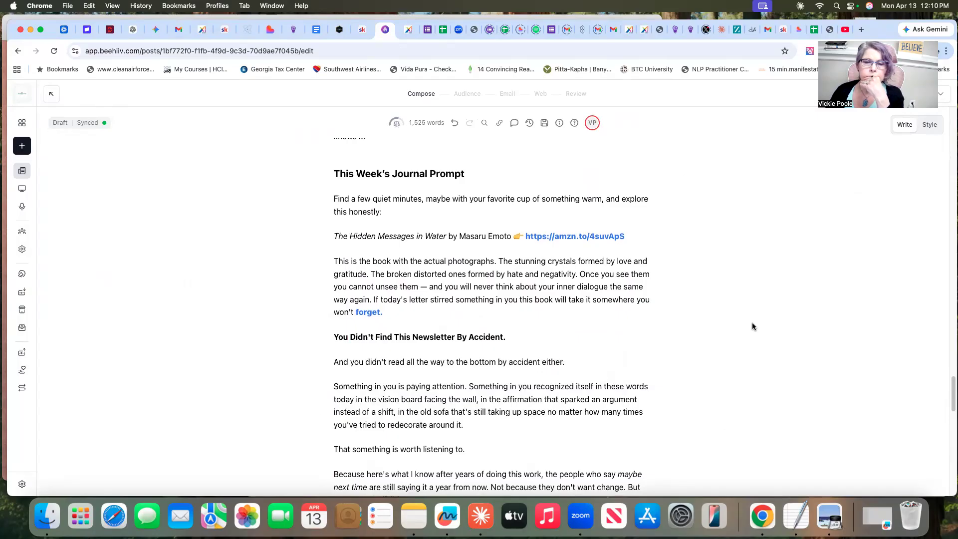
click(479, 523)
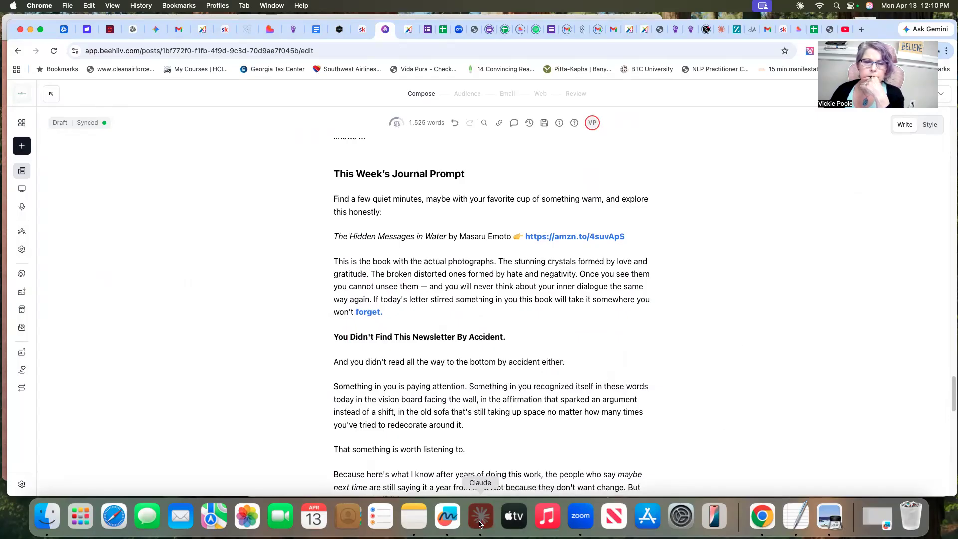
scroll(753, 305, down, 5)
scroll(755, 310, up, 5)
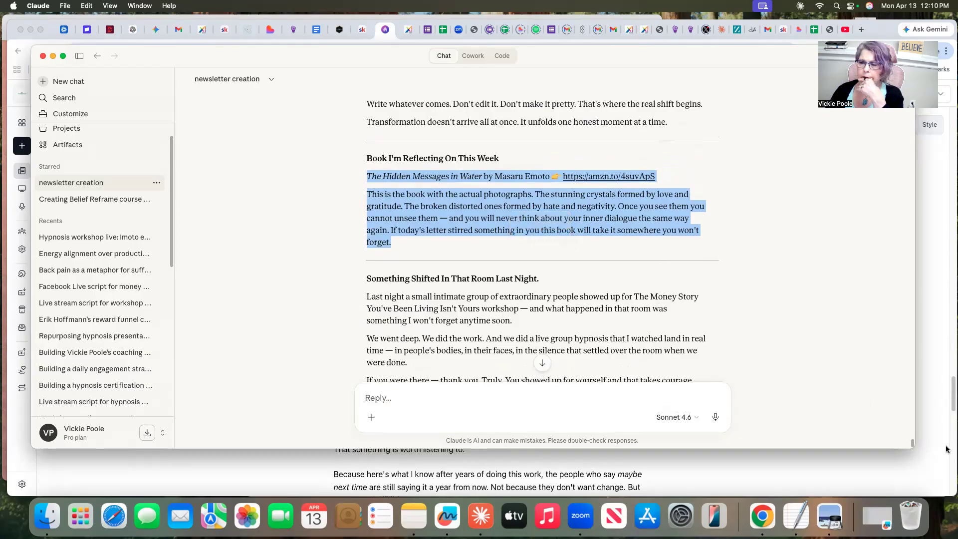
click(929, 450)
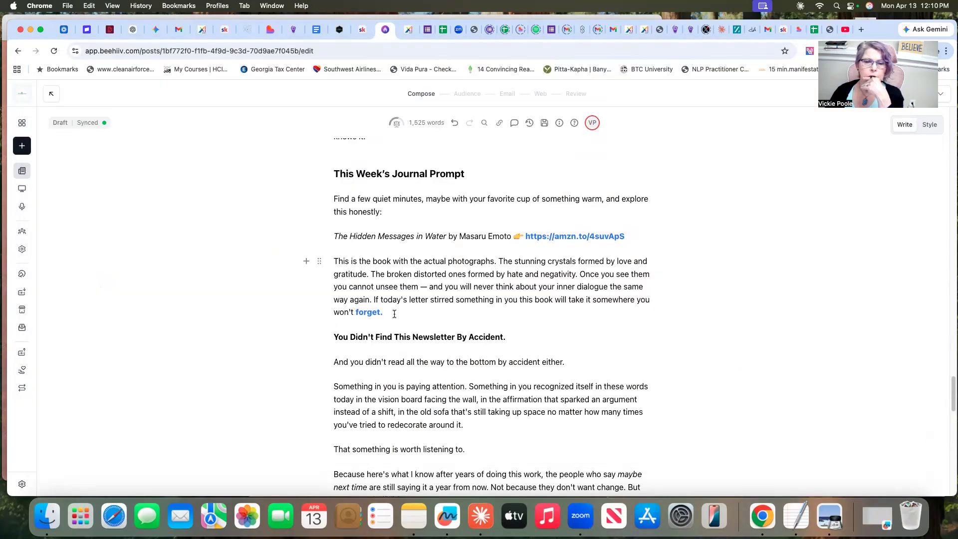
drag(387, 314, 335, 287)
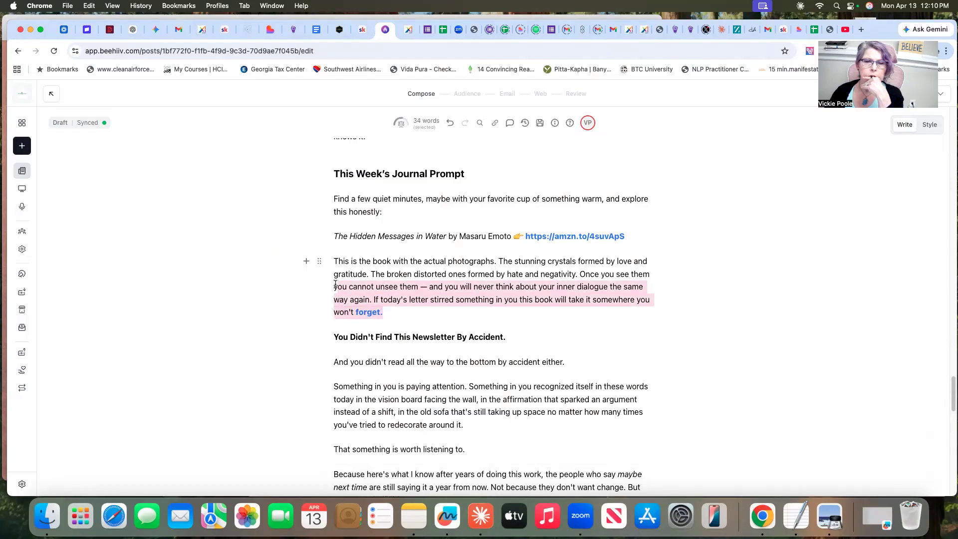
drag(335, 284, 330, 233)
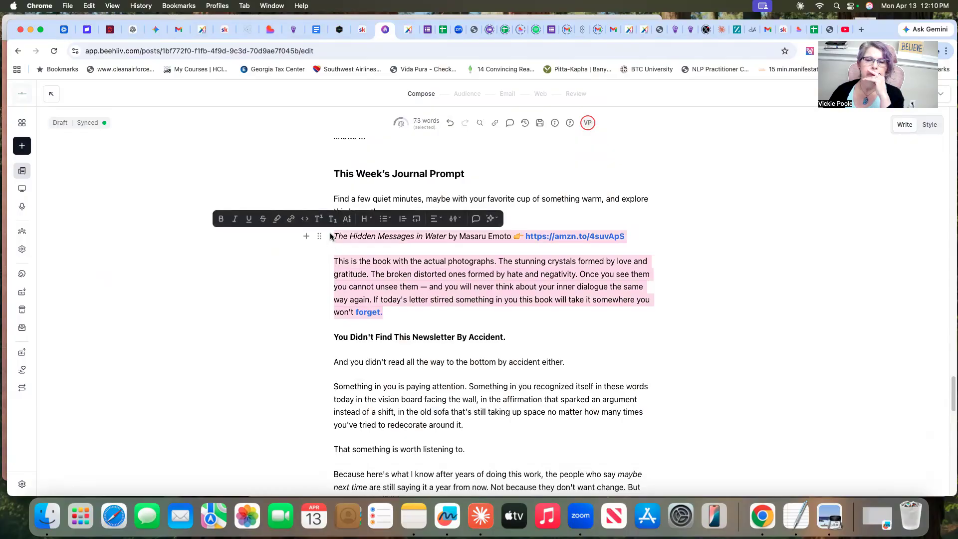
key(BackSpace)
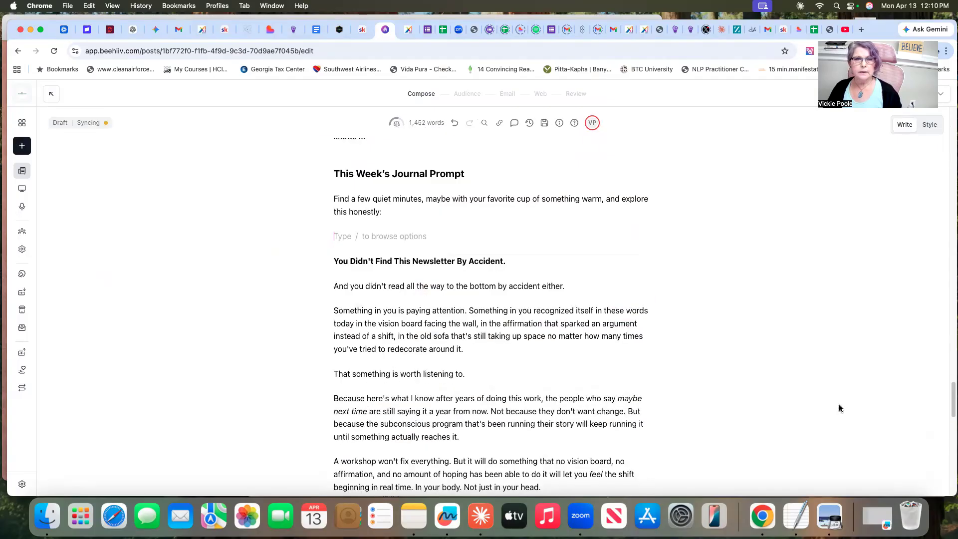
Copy Claude's full Journal Prompt text, from "Find a few quiet minutes" through "It unfolds one honest moment at a time."
scroll(750, 329, down, 1)
scroll(750, 329, down, 3)
scroll(751, 329, up, 2)
scroll(750, 333, up, 2)
scroll(750, 332, down, 5)
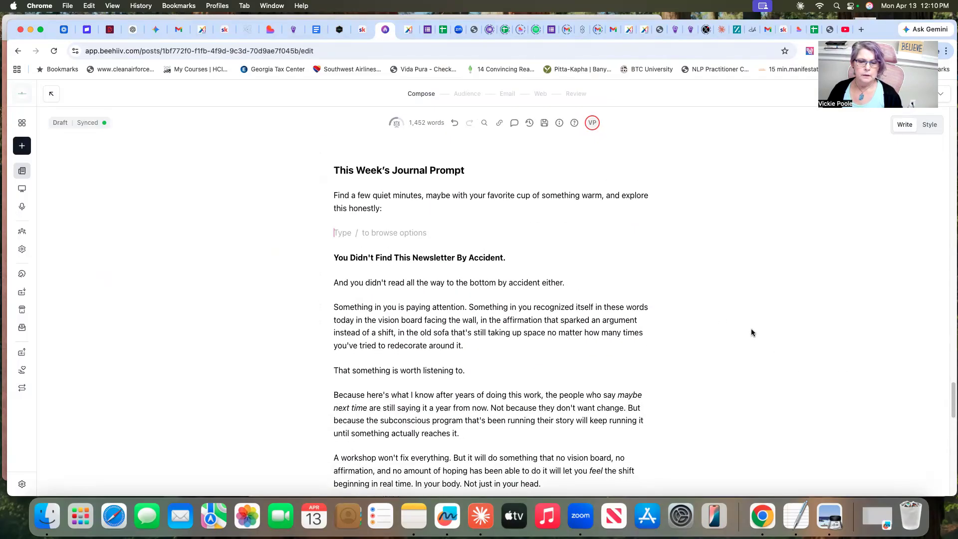
scroll(750, 332, up, 3)
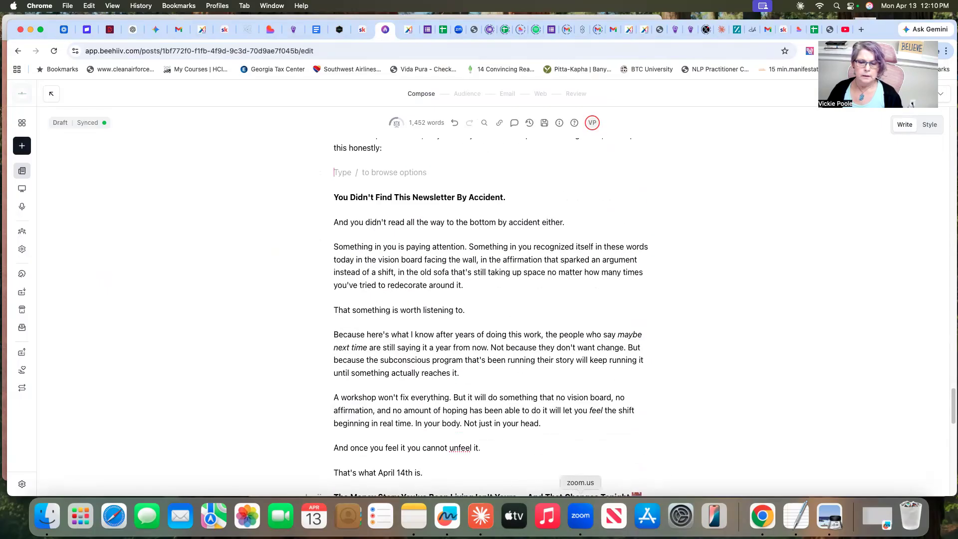
click(480, 509)
scroll(816, 293, up, 4)
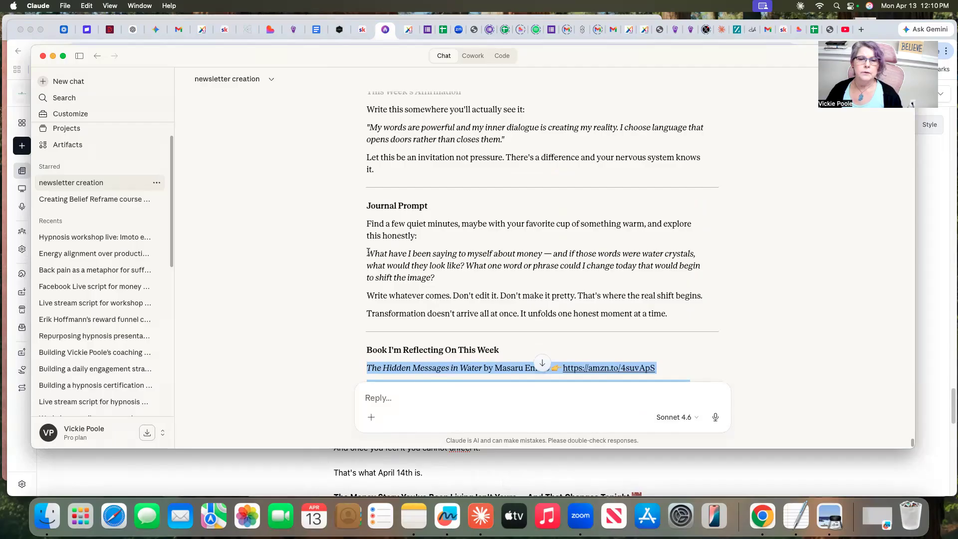
drag(368, 252, 488, 314)
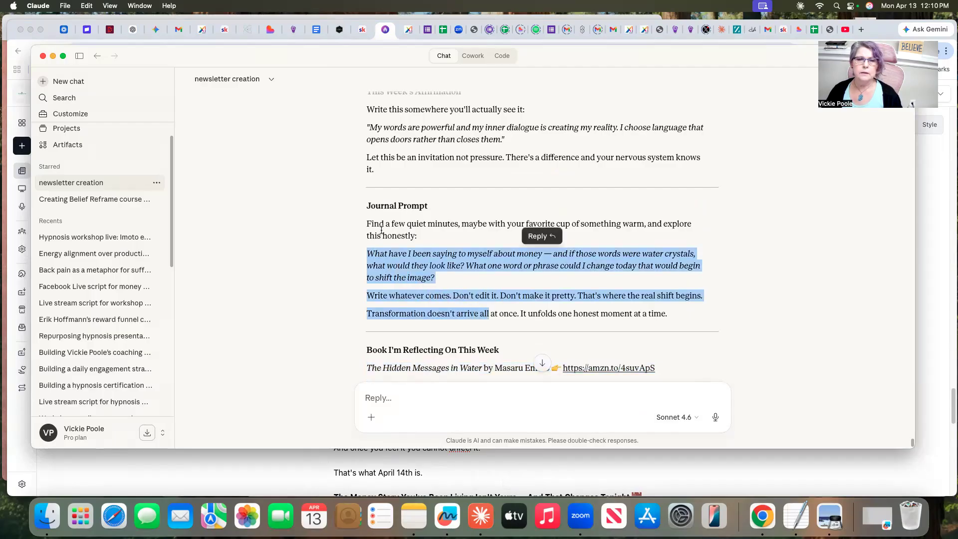
drag(367, 223, 681, 323)
key(super+c)
right_click(523, 257)
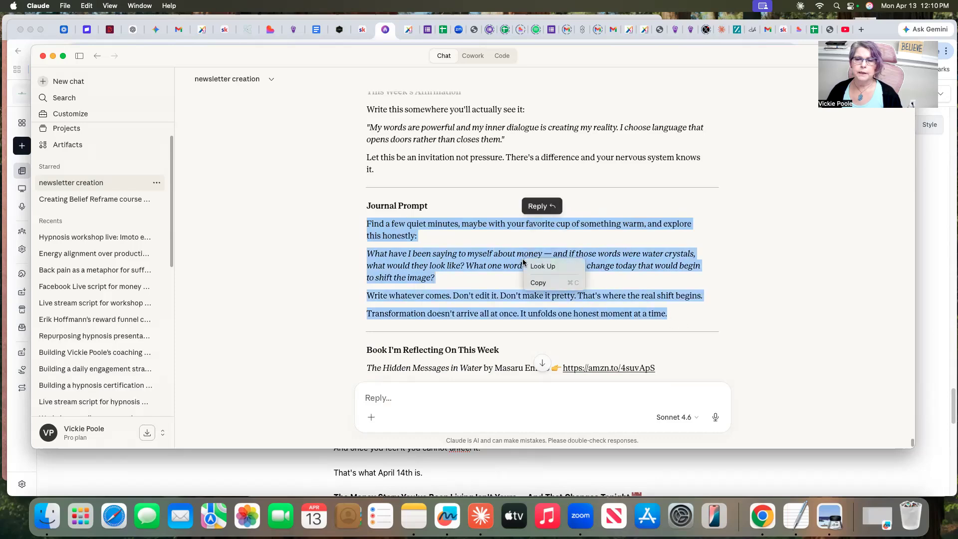
click(540, 282)
Replace the "Find a few quiet minutes" paragraph under "This Week's Journal Prompt" in beehiiv with the copied journal text
click(923, 479)
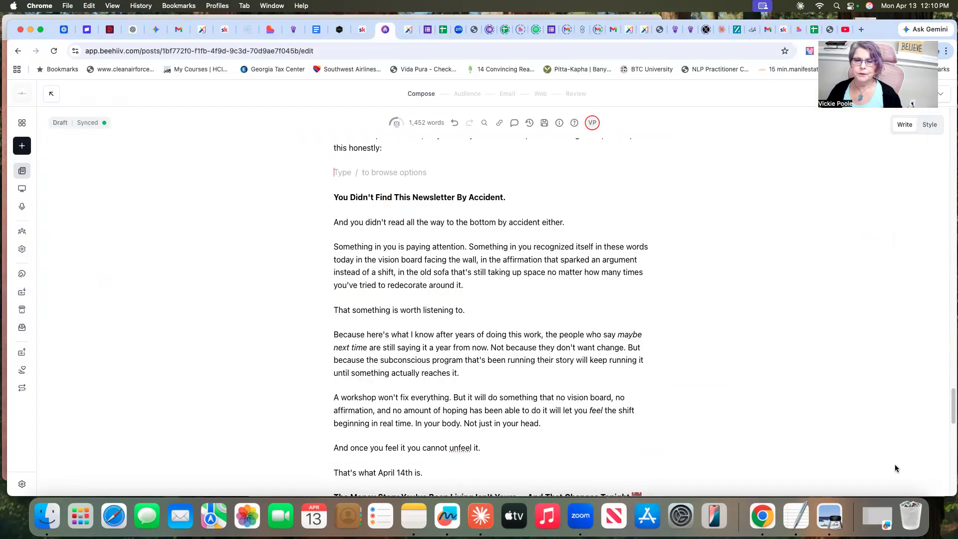
scroll(706, 323, up, 3)
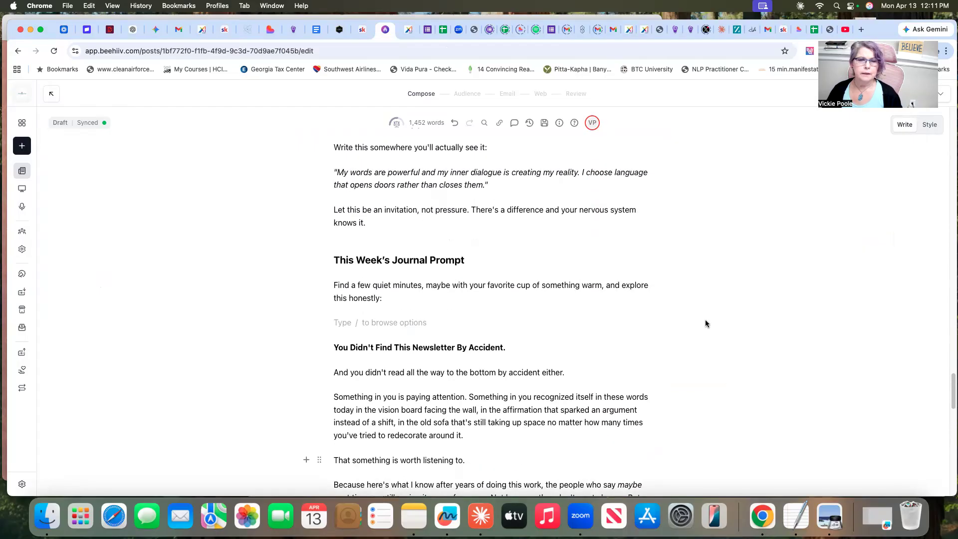
drag(331, 283, 391, 315)
right_click(373, 285)
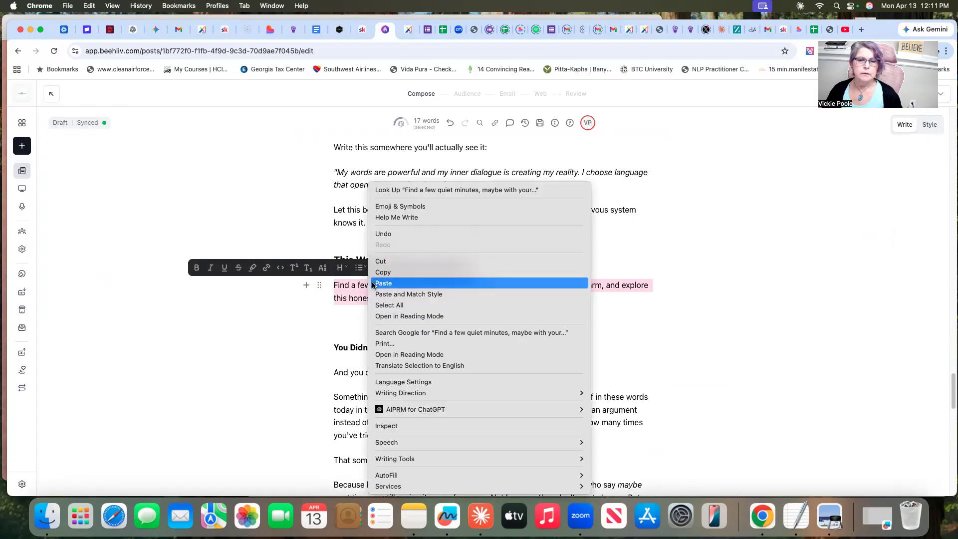
click(384, 283)
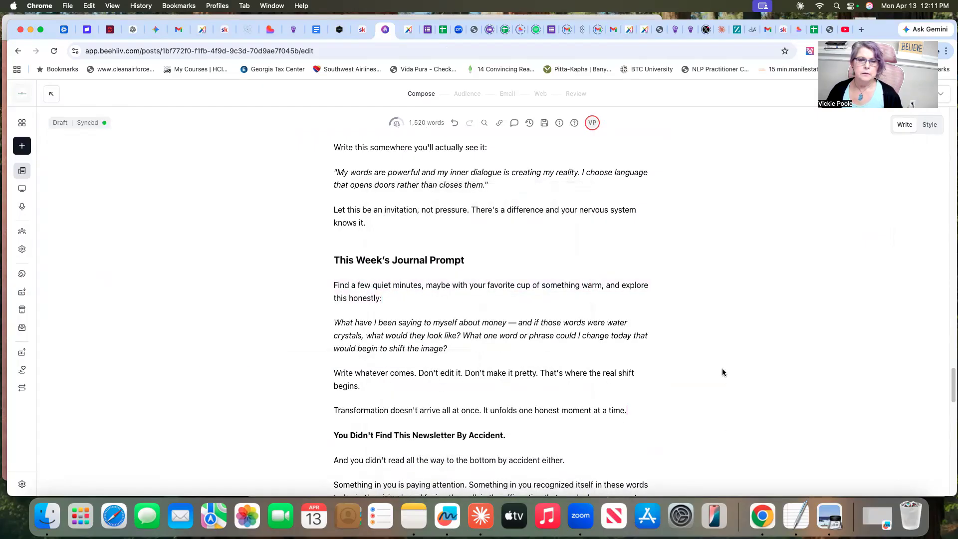
Add an empty paragraph below the "Transformation doesn't arrive all at once" line
scroll(722, 369, down, 1)
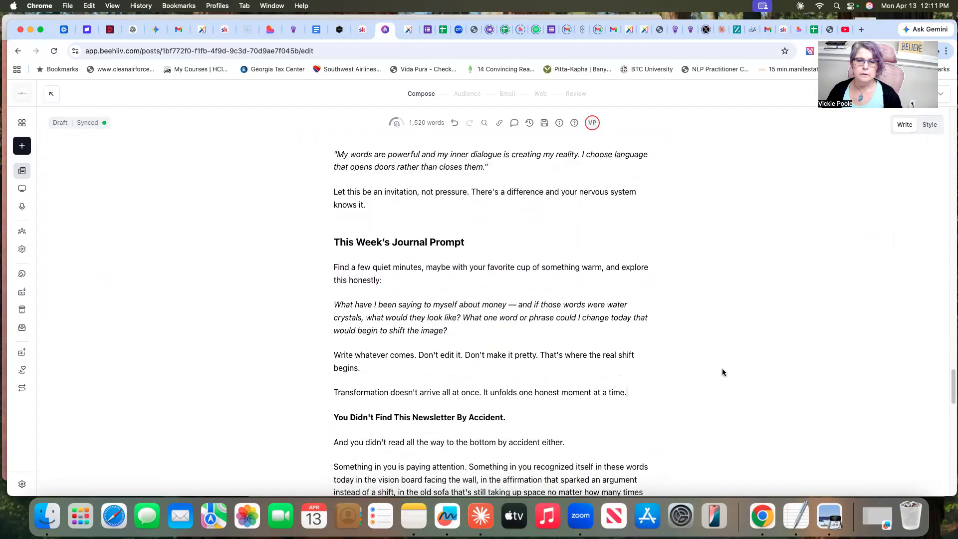
scroll(723, 371, down, 2)
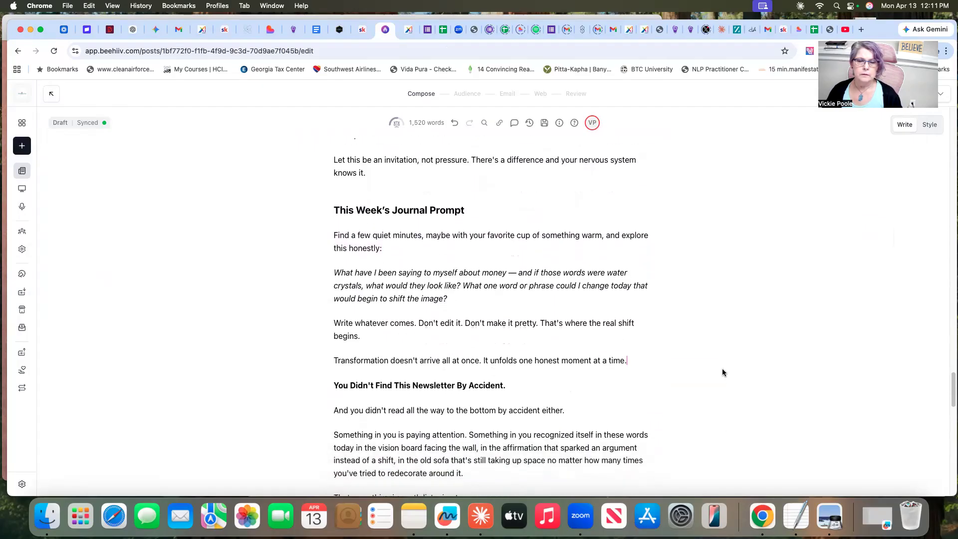
scroll(722, 372, down, 3)
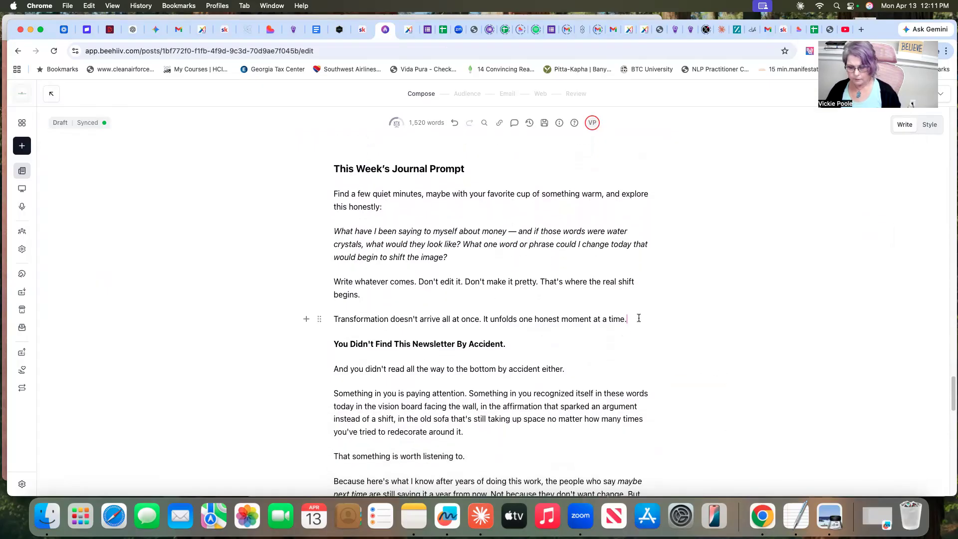
key(Return)
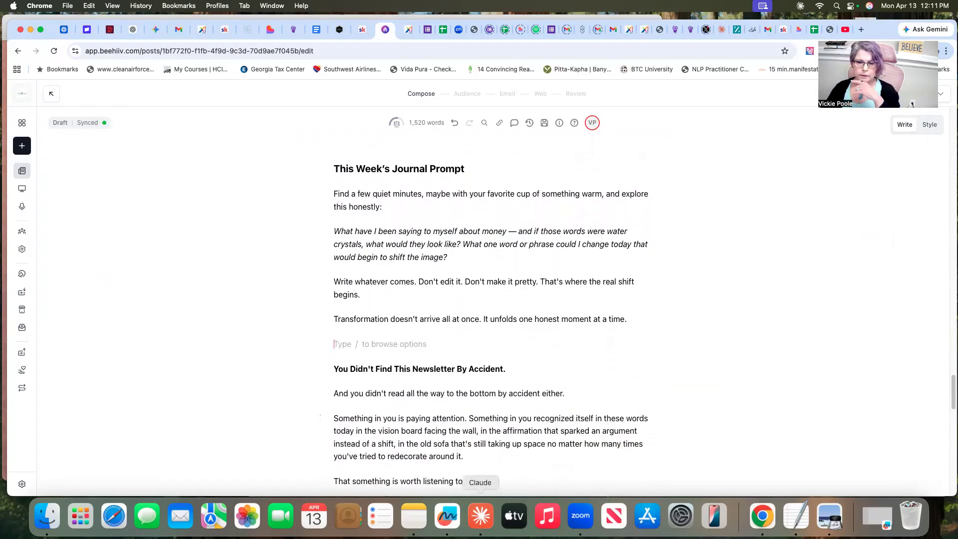
Copy Claude's "Book I'm Reflecting On This Week" heading, book link and description, and paste them into the empty paragraph in beehiiv
click(478, 524)
scroll(763, 241, down, 3)
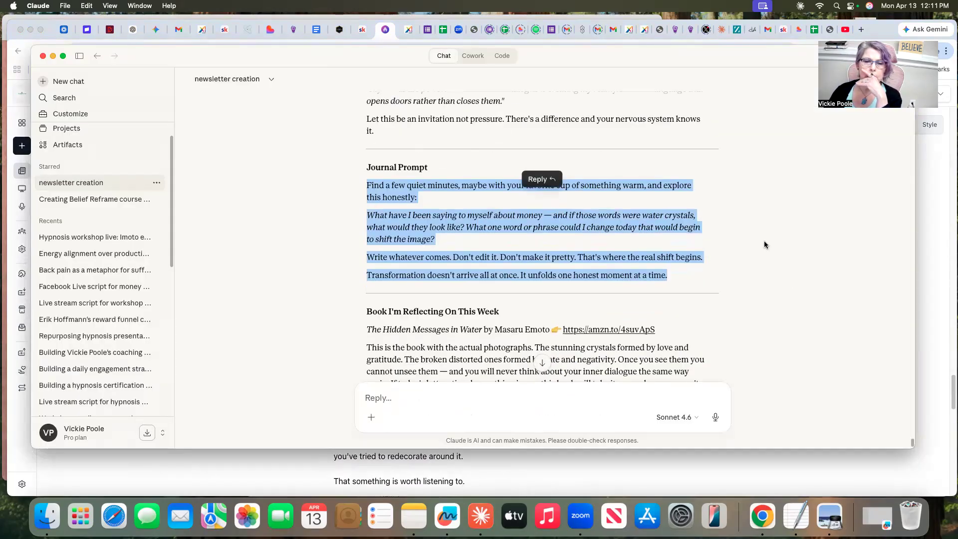
scroll(723, 270, down, 4)
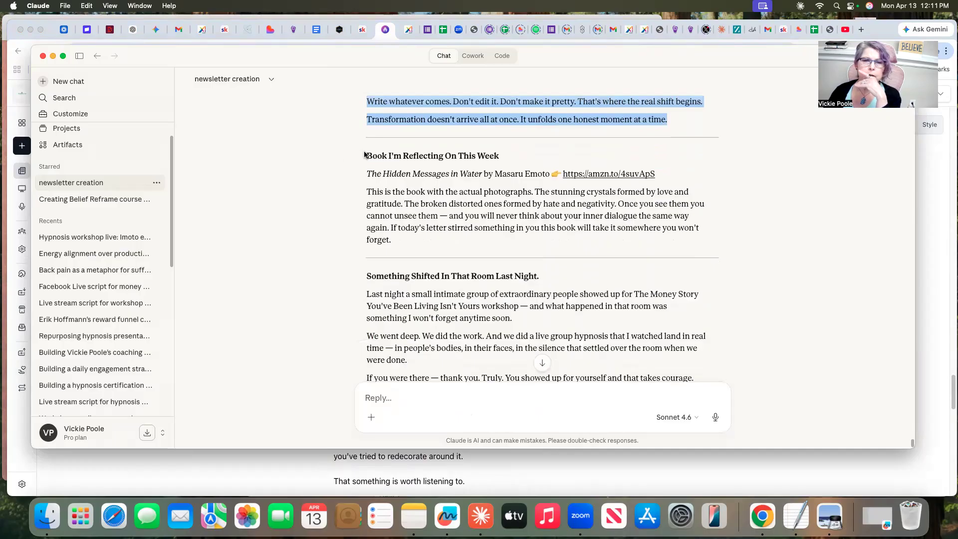
drag(367, 154, 392, 240)
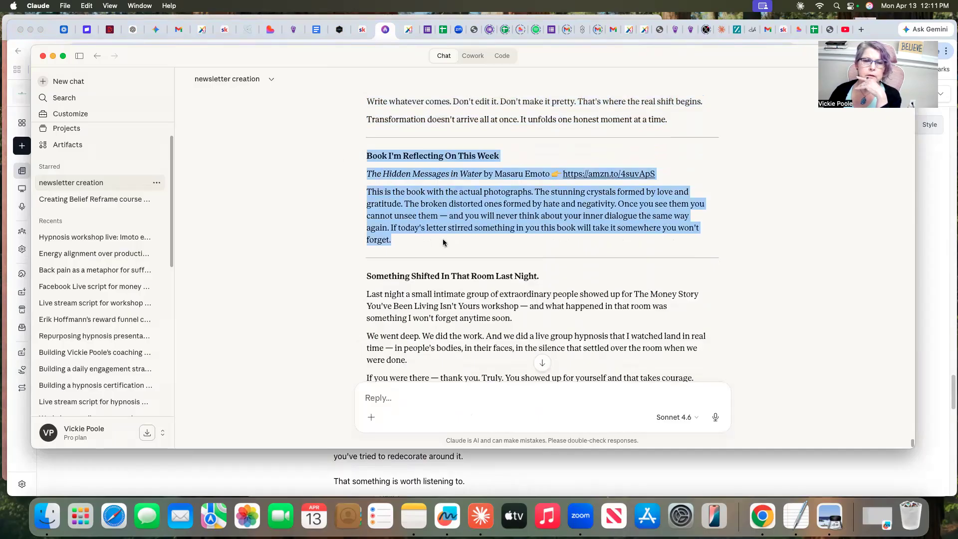
right_click(453, 201)
click(467, 220)
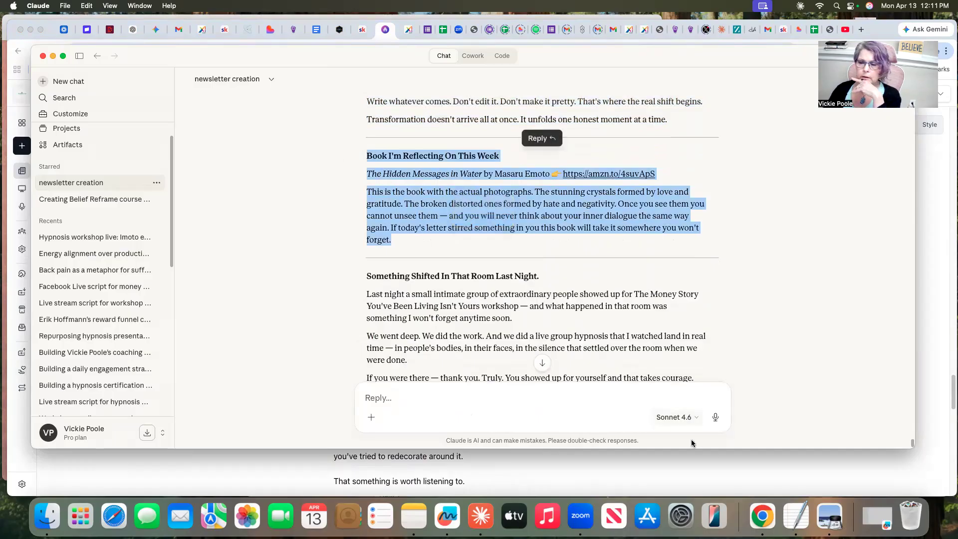
click(747, 473)
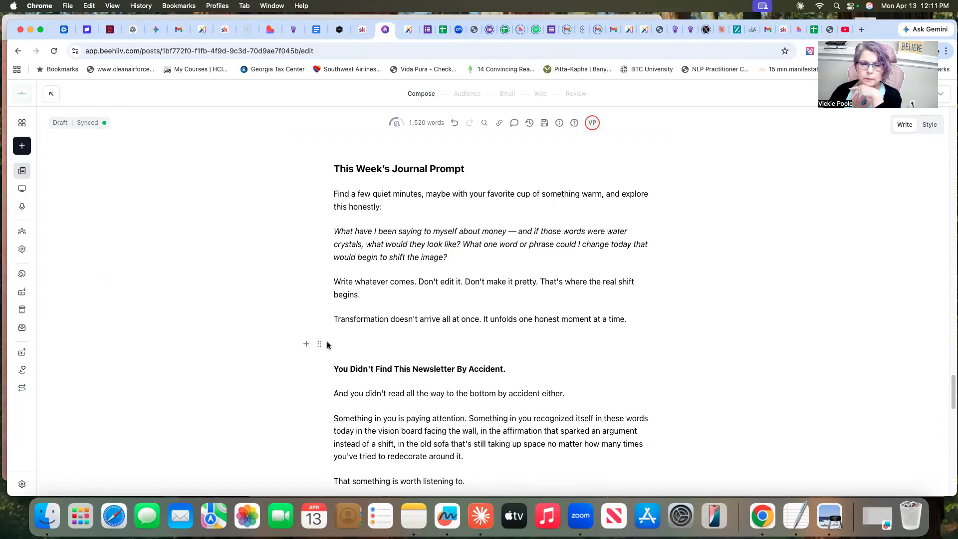
click(323, 346)
click(385, 345)
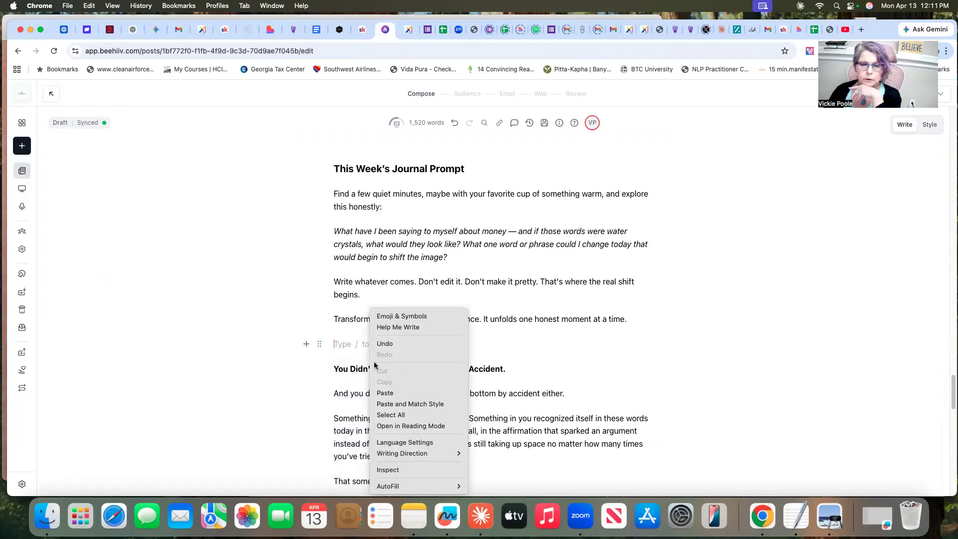
click(386, 393)
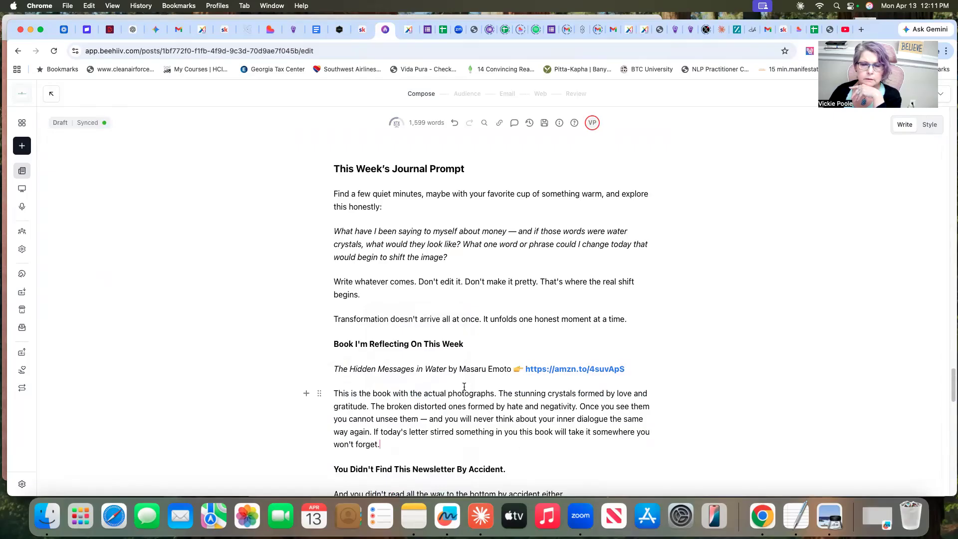
Compare the closing section after the book recommendation in beehiiv with the closing section of Claude's newsletter text
scroll(714, 398, down, 5)
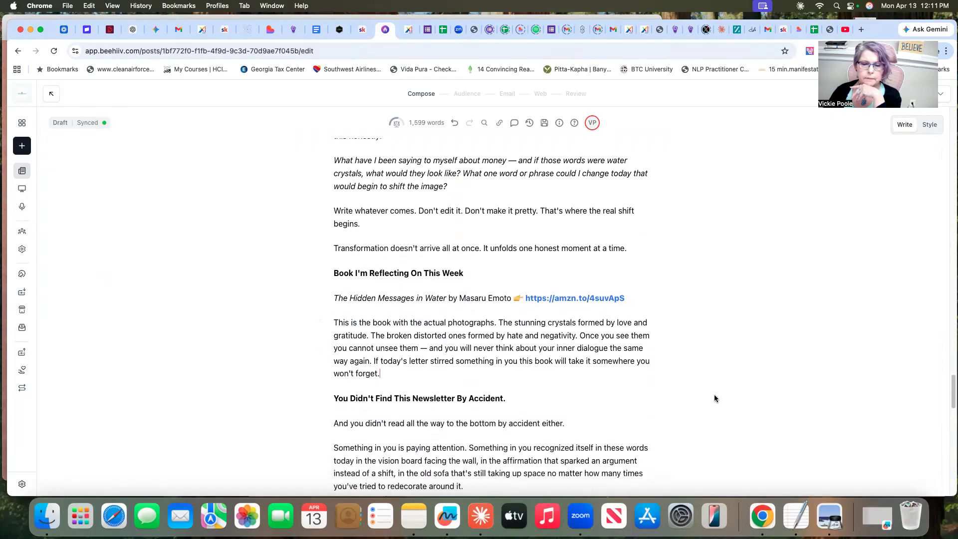
scroll(715, 399, up, 2)
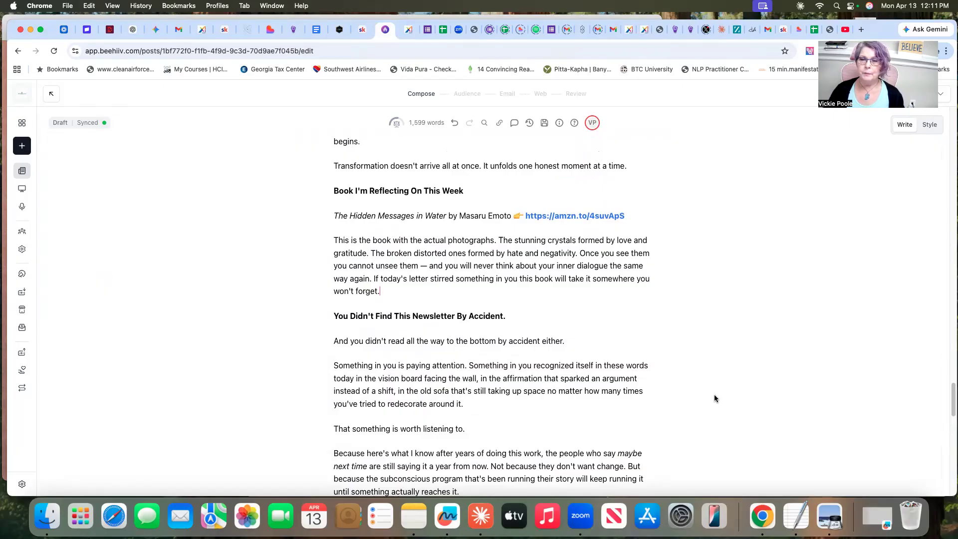
scroll(715, 398, up, 1)
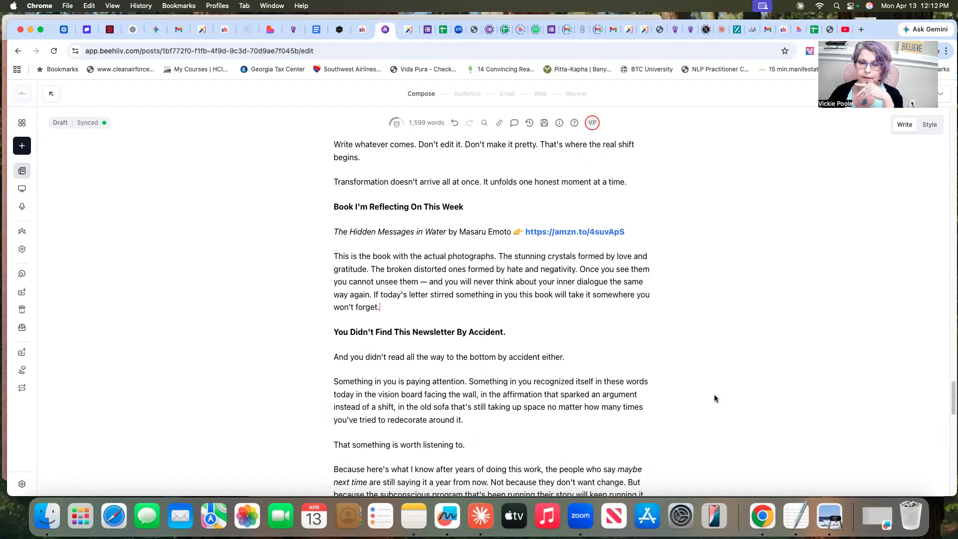
scroll(728, 439, down, 2)
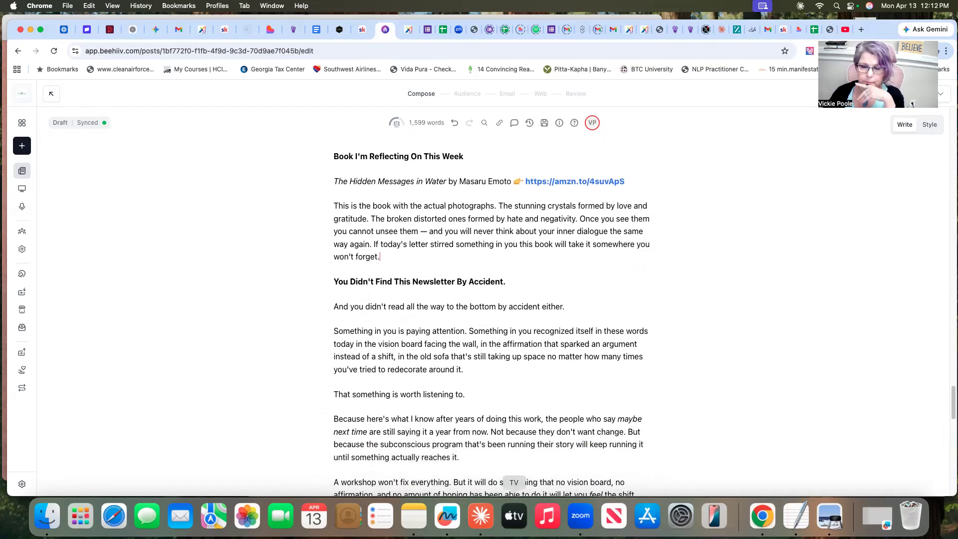
click(478, 521)
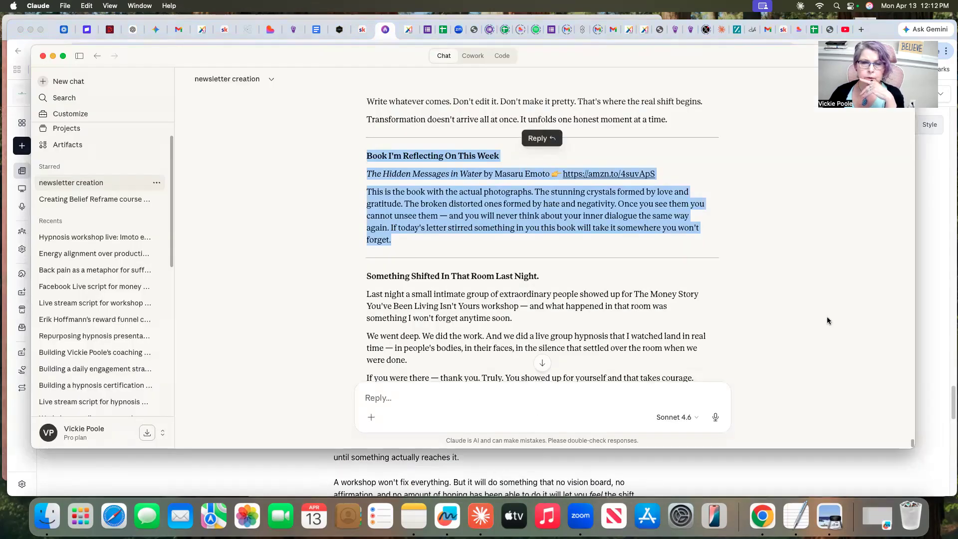
scroll(771, 333, down, 2)
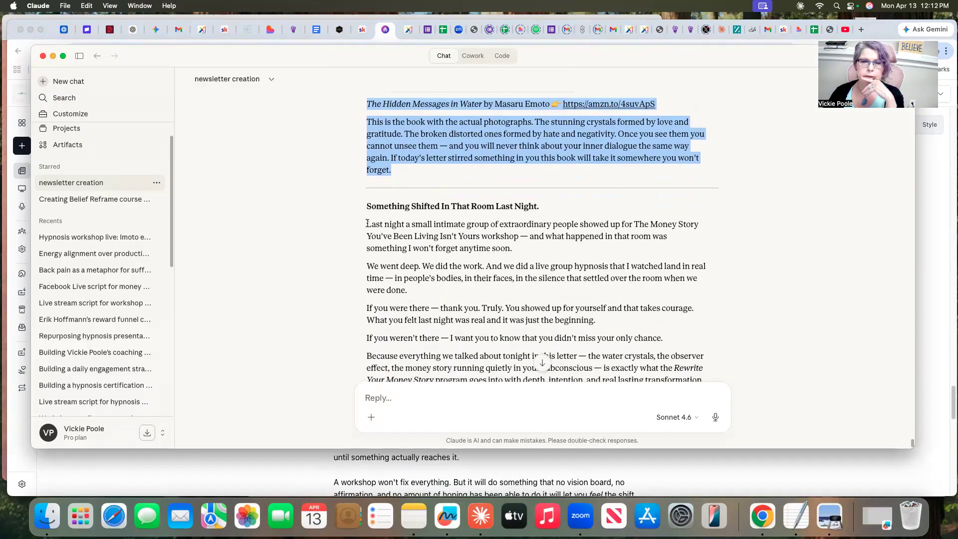
scroll(679, 299, down, 6)
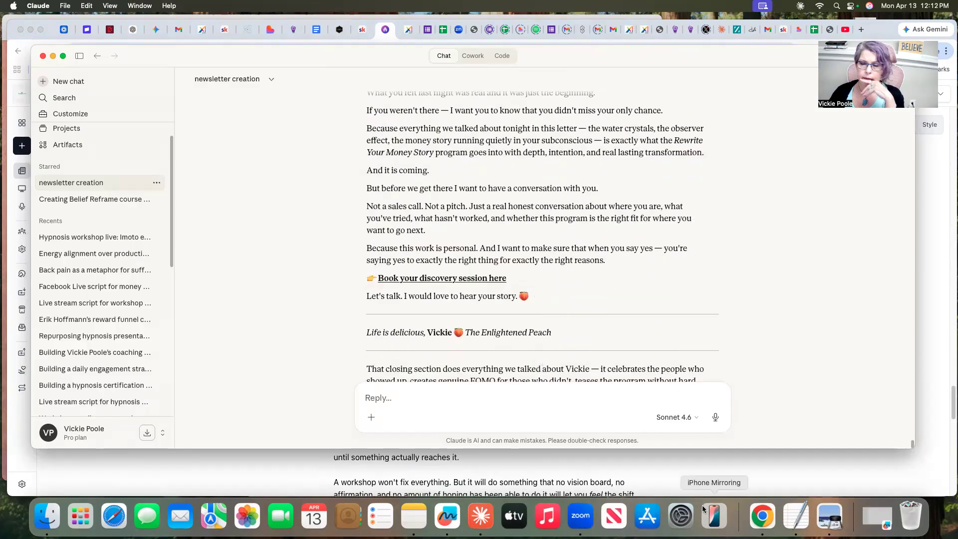
click(761, 466)
scroll(597, 378, down, 5)
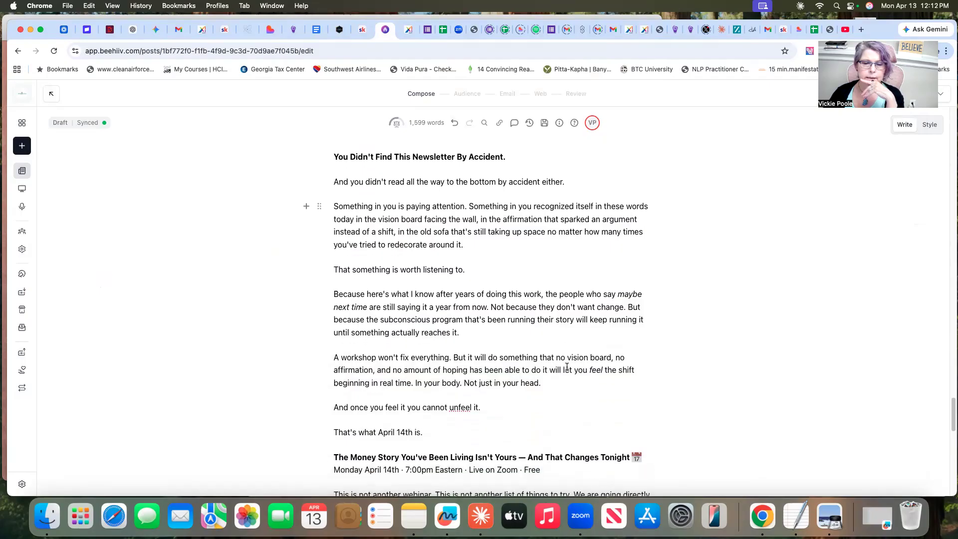
scroll(567, 367, up, 4)
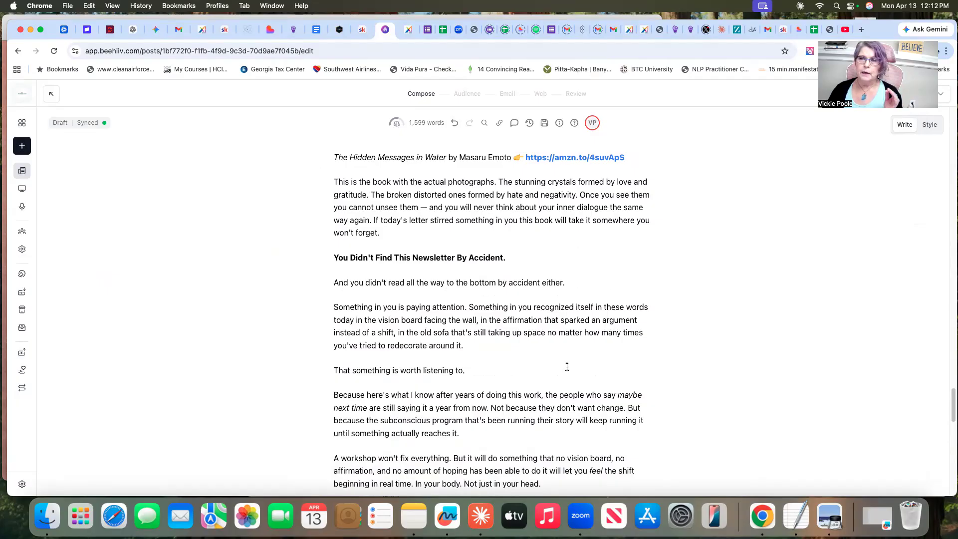
Copy Claude's closing section, from "Something Shifted In That Room Last Night." through "Let's talk. I would love to hear your story."
click(483, 525)
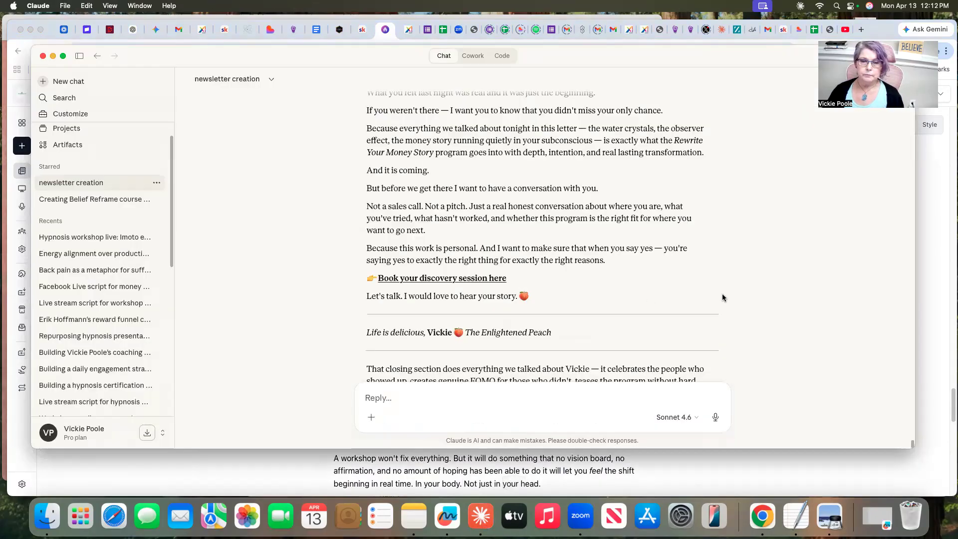
scroll(727, 298, up, 4)
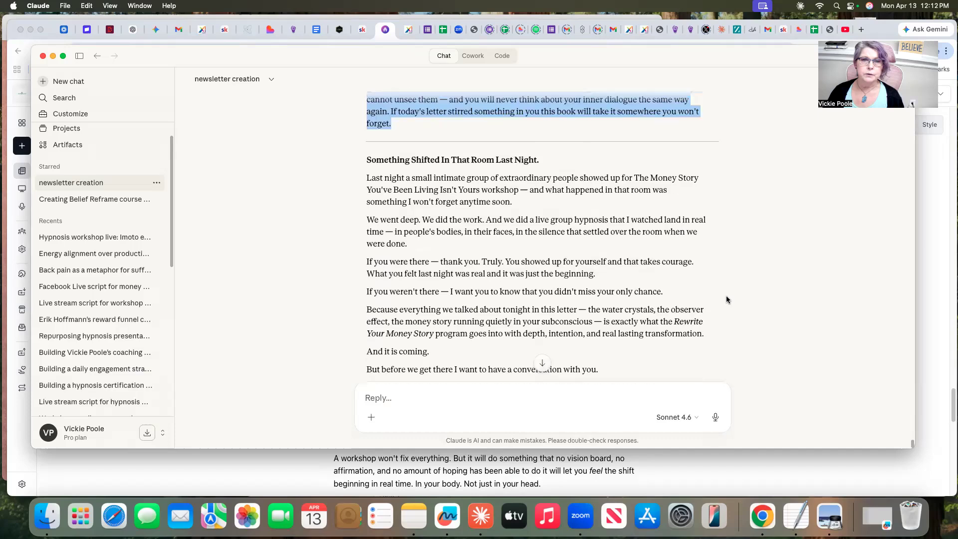
drag(365, 178, 545, 323)
scroll(479, 312, down, 3)
scroll(481, 312, down, 2)
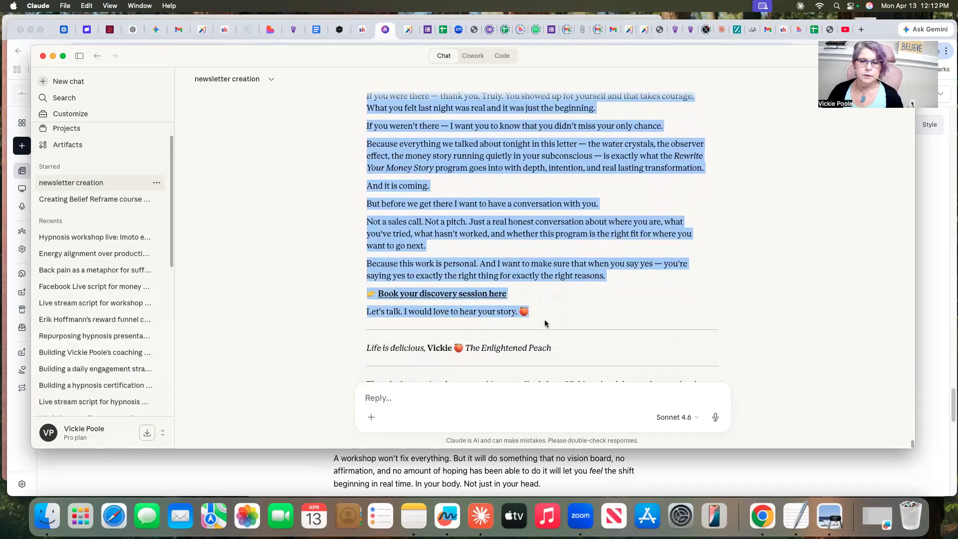
right_click(411, 201)
click(423, 226)
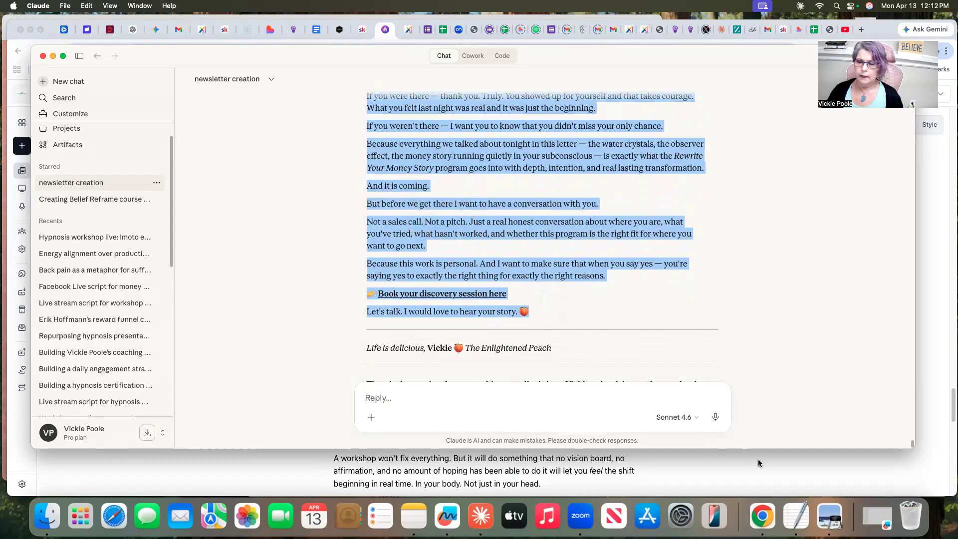
In beehiiv, replace everything from "You Didn't Find This Newsletter By Accident." through the "It's free. It's live." line with the copied closing section
click(771, 471)
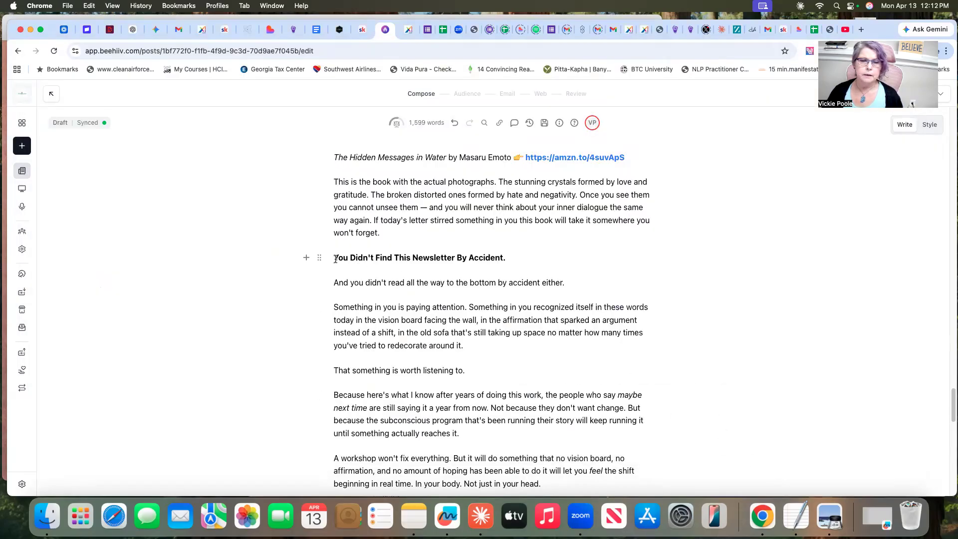
drag(335, 259, 480, 420)
scroll(480, 420, down, 5)
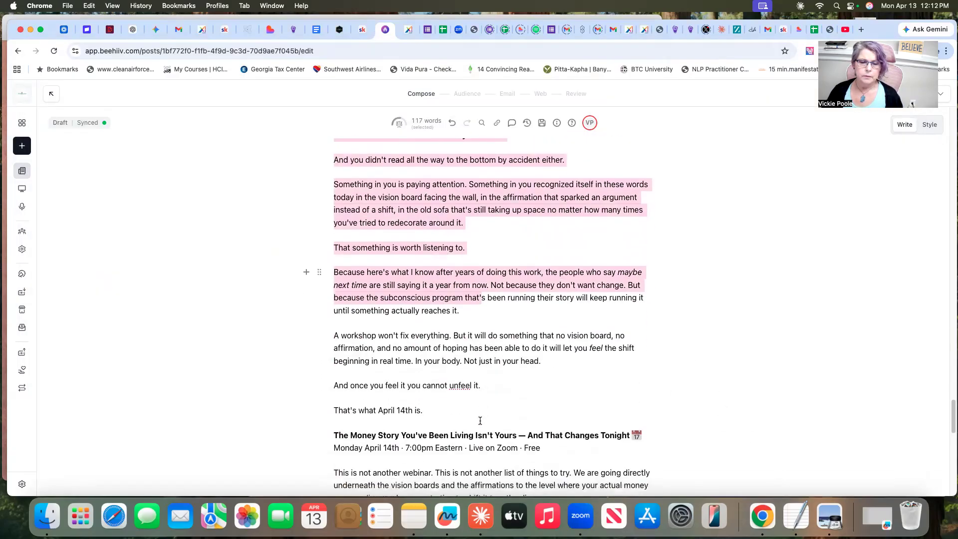
scroll(480, 421, down, 8)
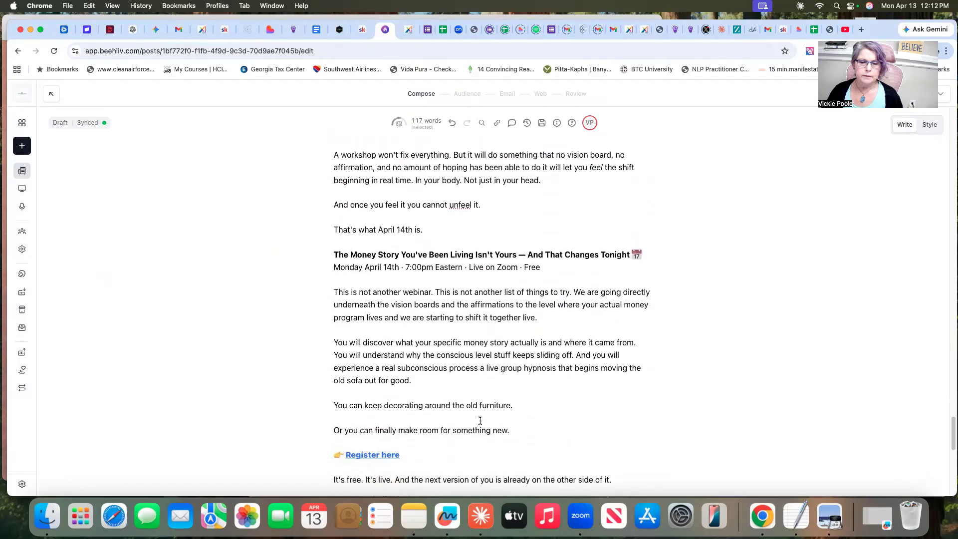
scroll(480, 421, down, 3)
shift+click(529, 427)
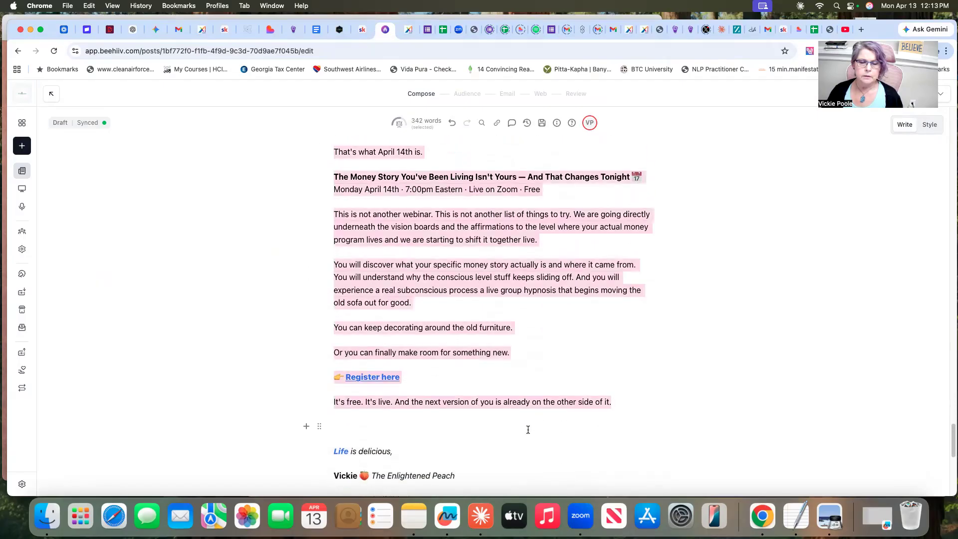
right_click(421, 225)
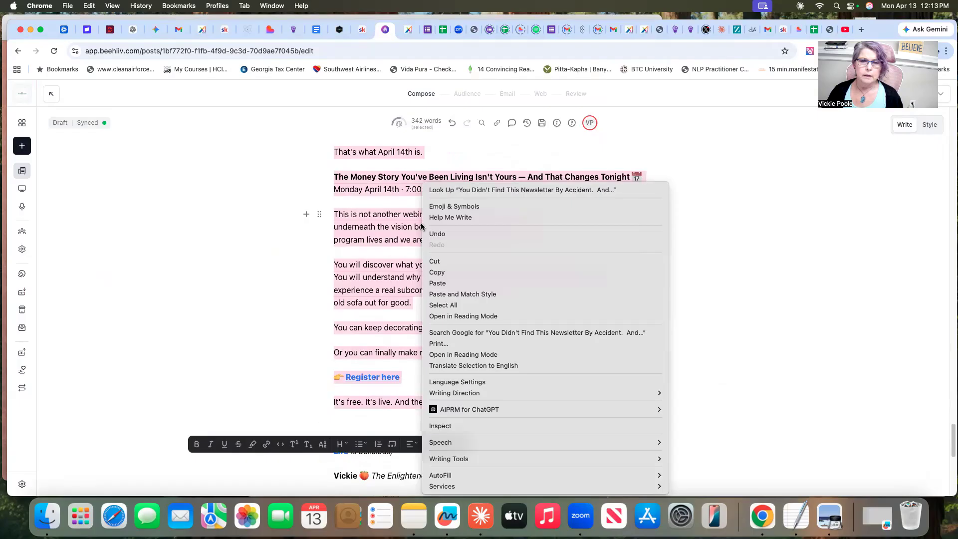
click(446, 283)
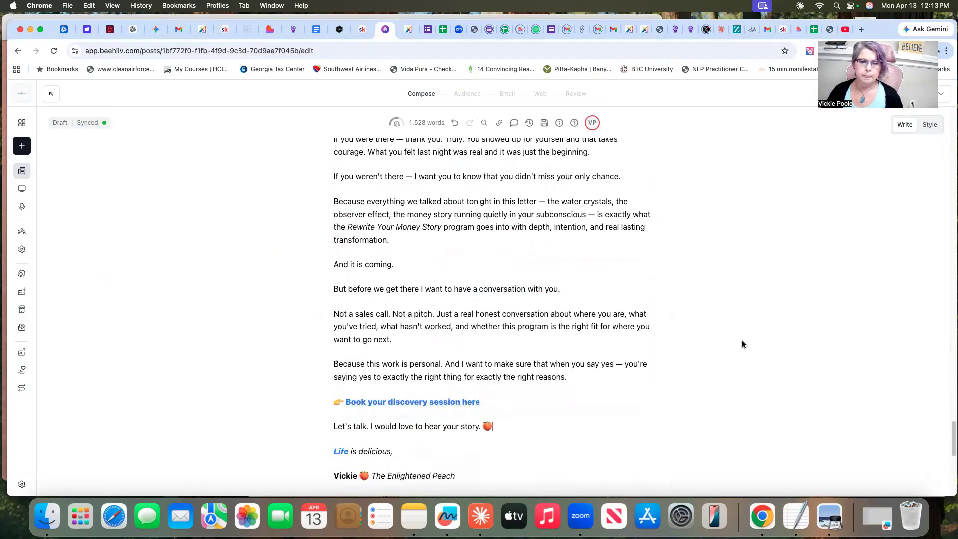
Check the pasted closing section and sign-off in beehiiv against the end of Claude's newsletter text
scroll(742, 344, up, 3)
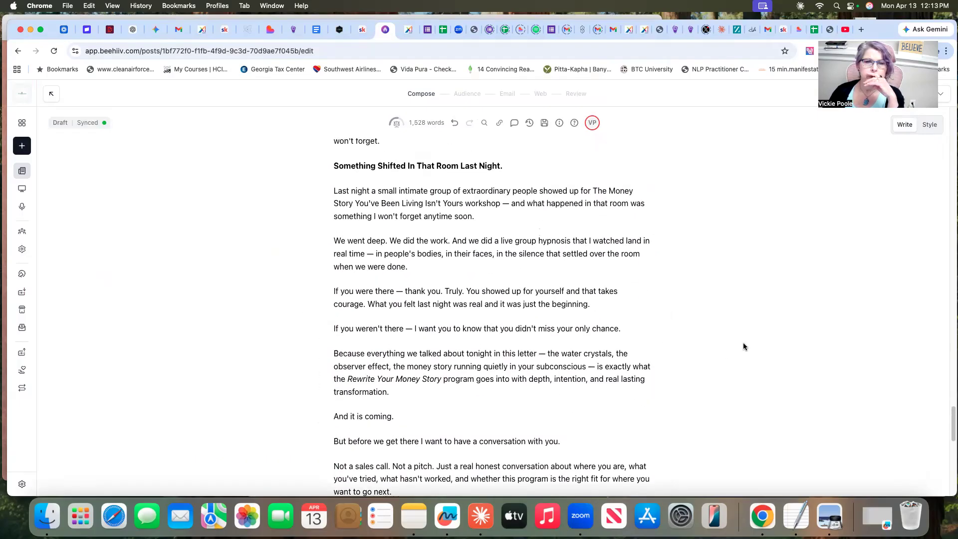
scroll(744, 346, up, 1)
scroll(744, 347, down, 5)
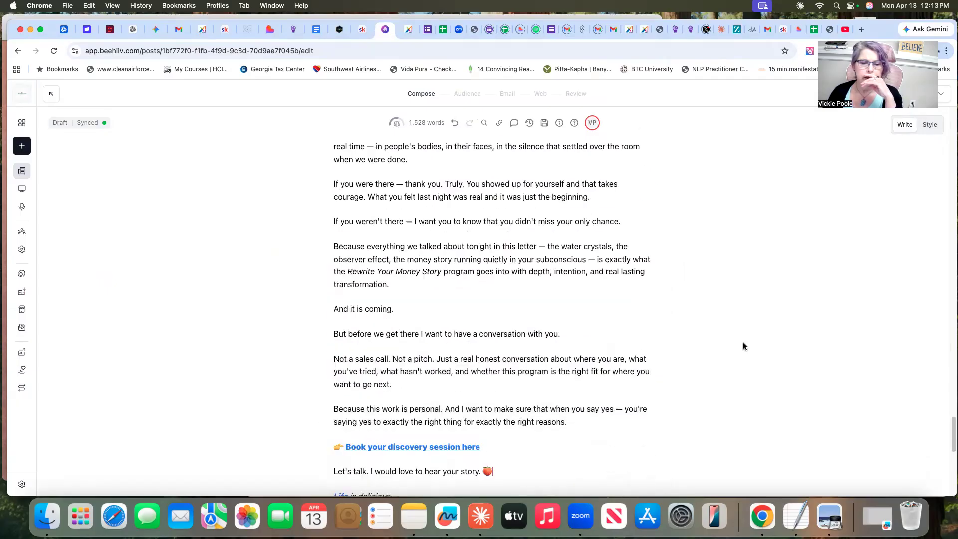
scroll(744, 346, down, 1)
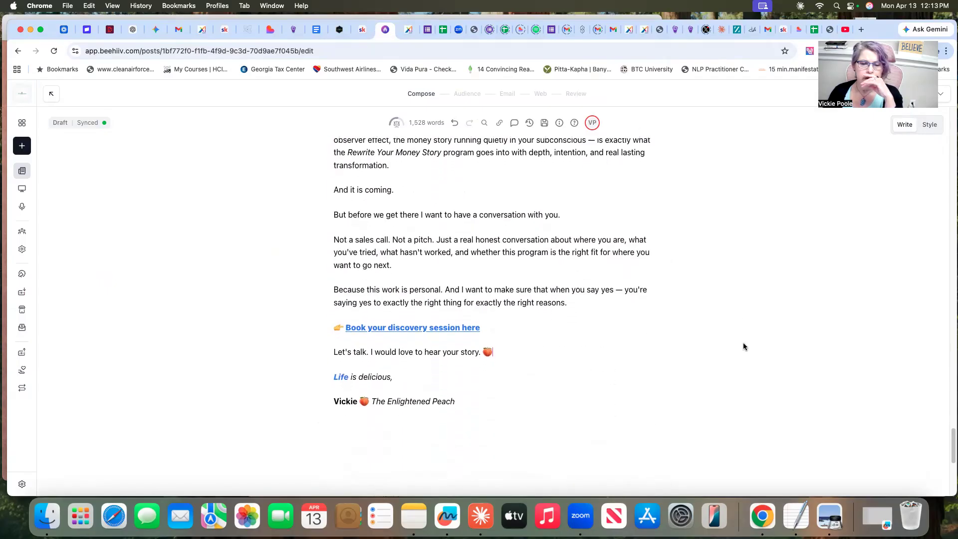
scroll(744, 346, up, 1)
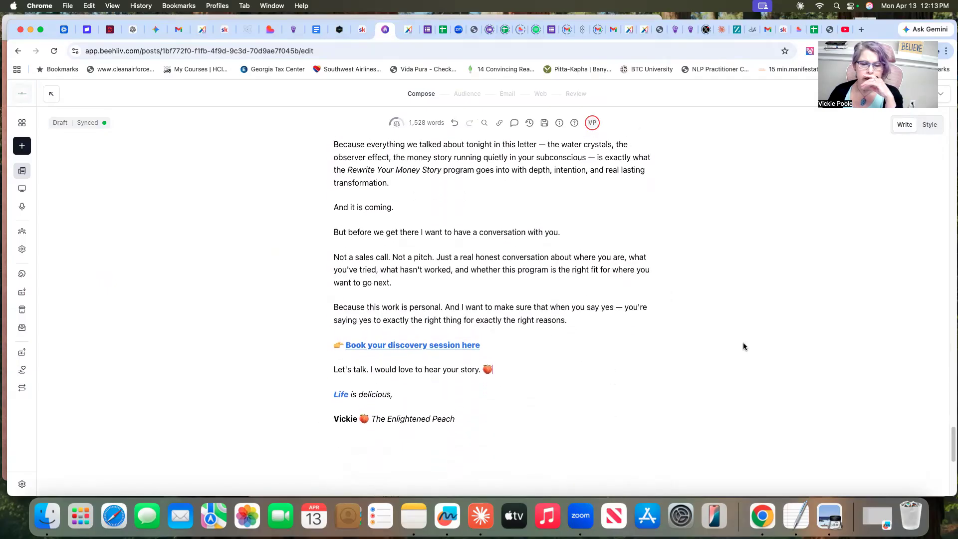
click(481, 517)
scroll(744, 304, down, 4)
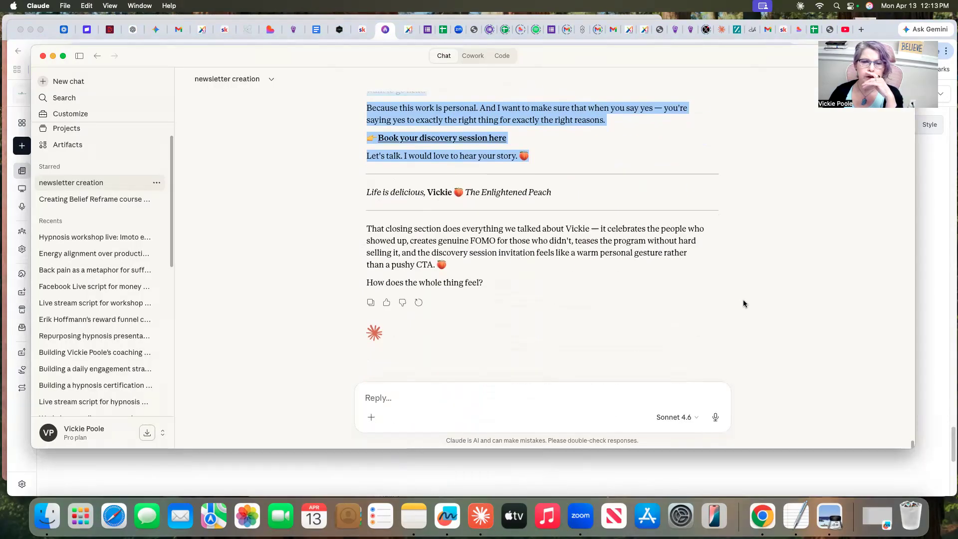
scroll(743, 303, up, 2)
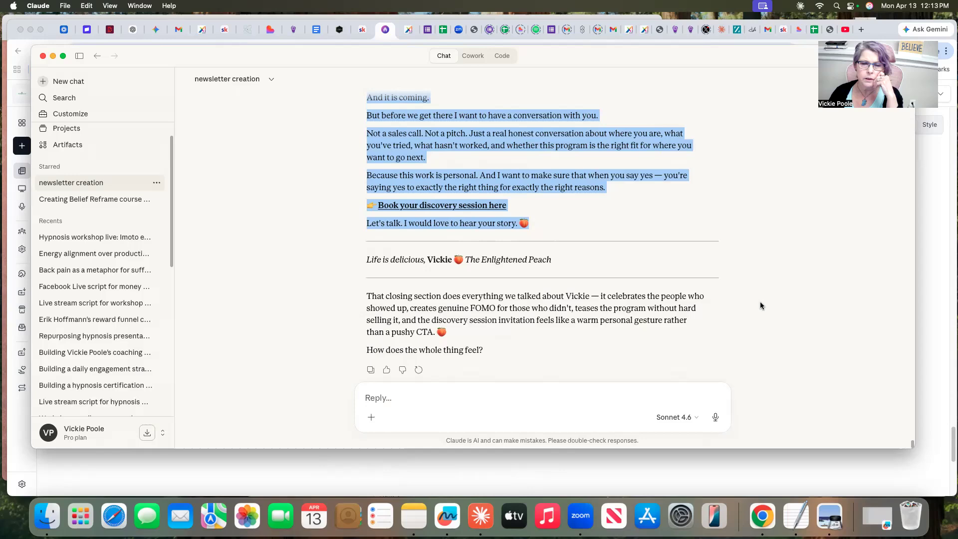
scroll(760, 306, down, 2)
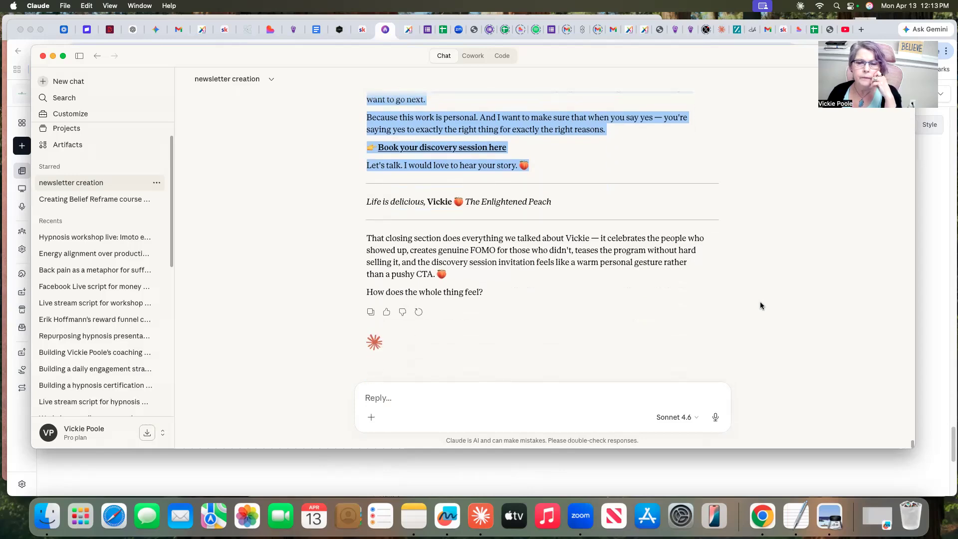
scroll(761, 306, up, 5)
click(782, 466)
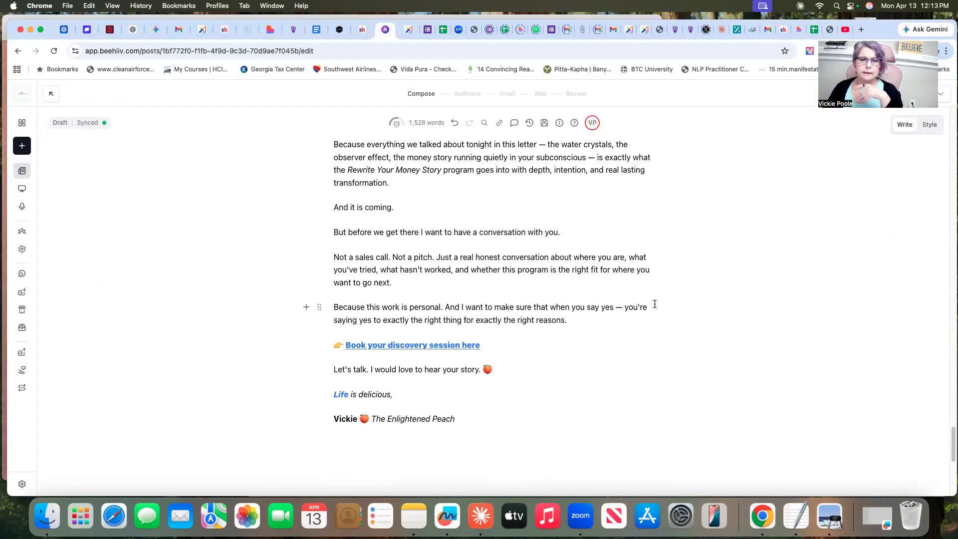
Try replacing "Masaru" with "the" before "Emoto" in the sentence beginning "In the 1990s a Japanese researcher named", keeping single spaces around it
scroll(706, 302, up, 10)
scroll(704, 309, up, 15)
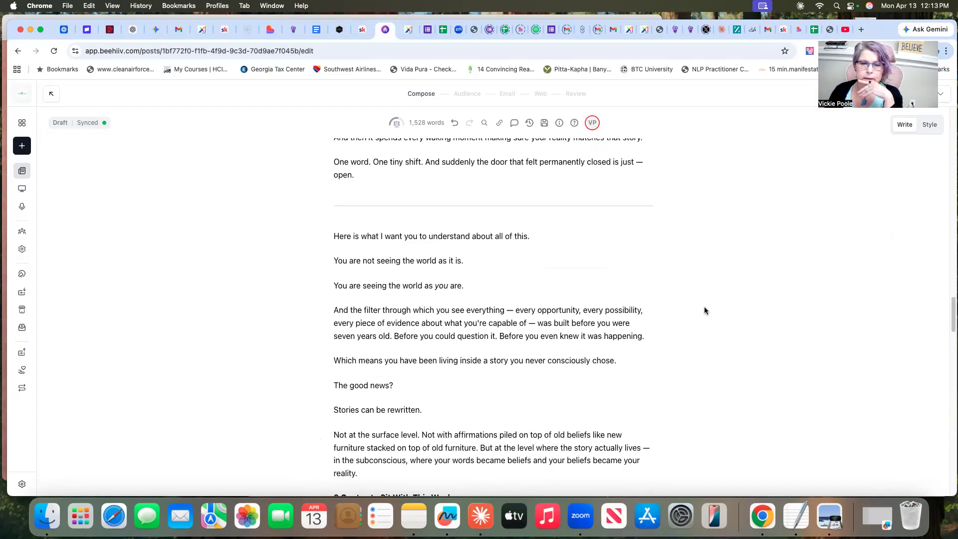
scroll(705, 311, up, 7)
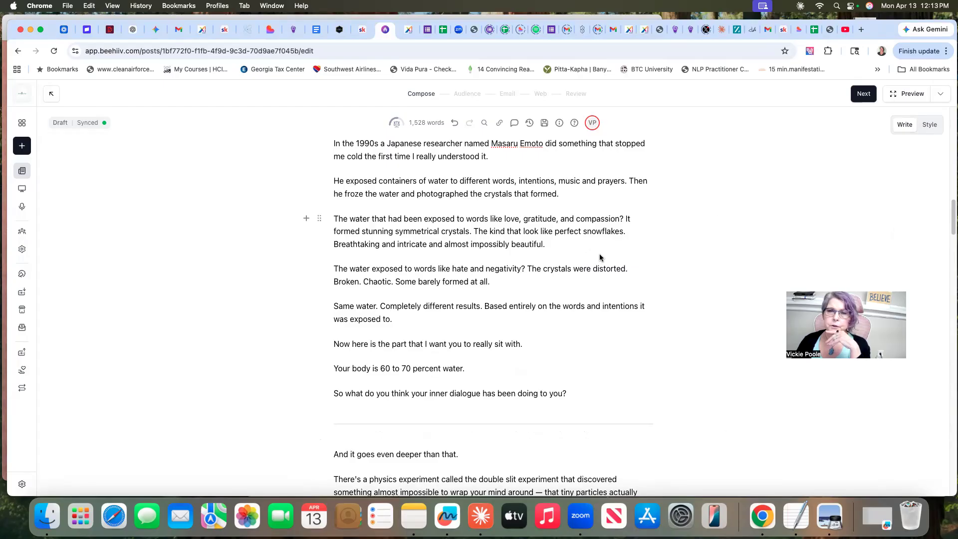
scroll(604, 254, up, 6)
scroll(657, 249, up, 1)
scroll(656, 248, down, 5)
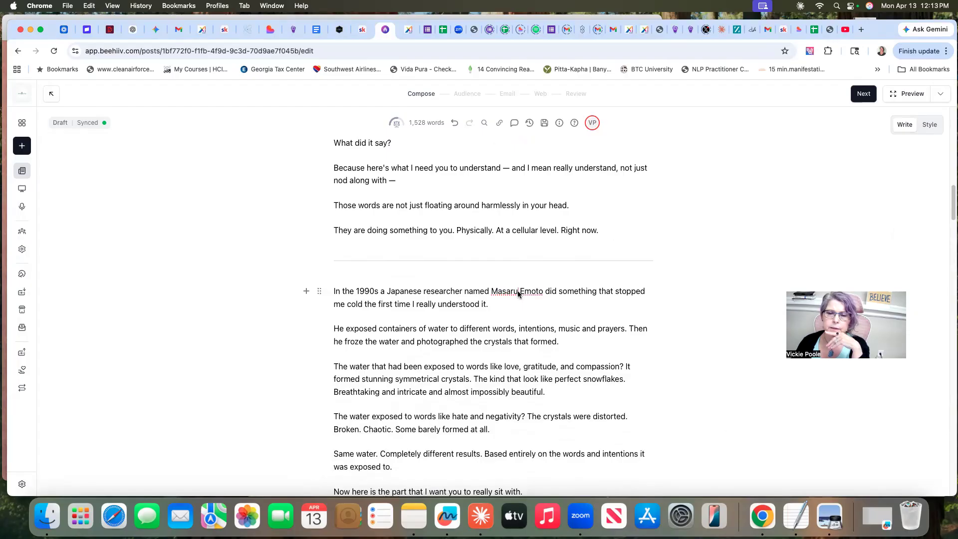
key(BackSpace)
key(BackSpace)
key(BackSpace)
key(BackSpace)
key(BackSpace)
key(BackSpace)
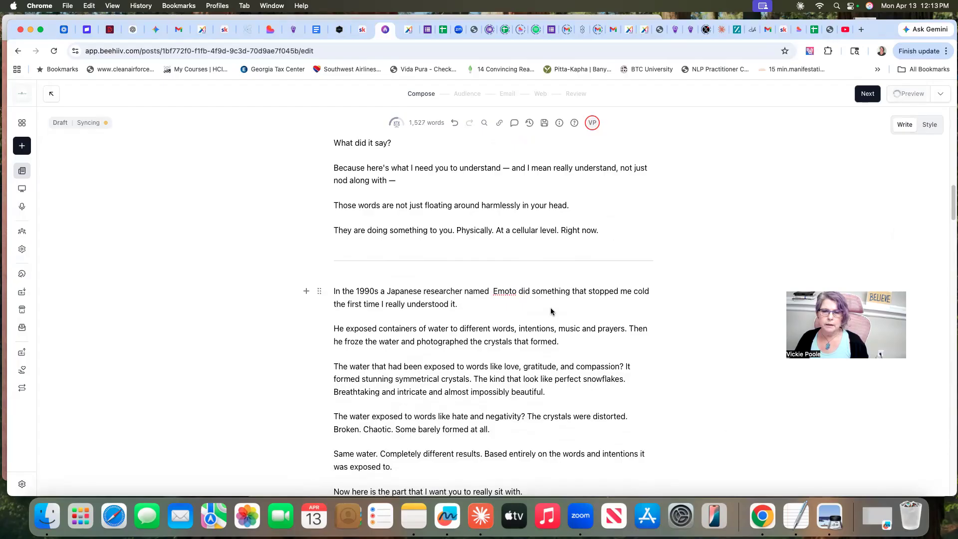
key(BackSpace)
text(the)
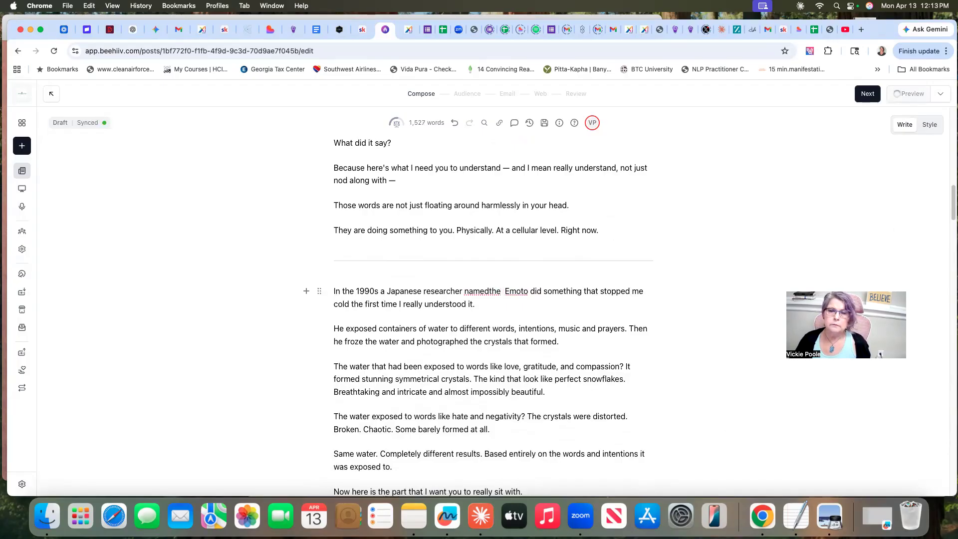
click(489, 294)
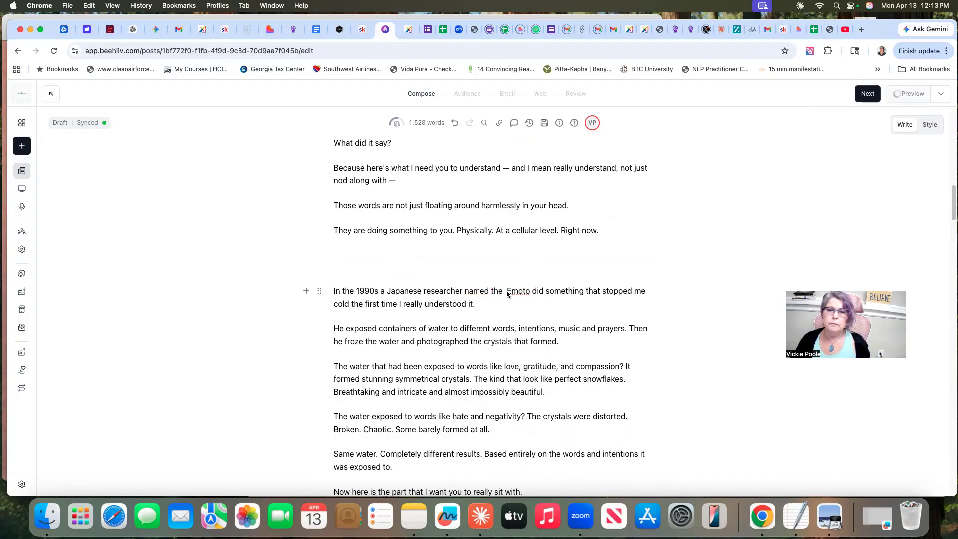
key(BackSpace)
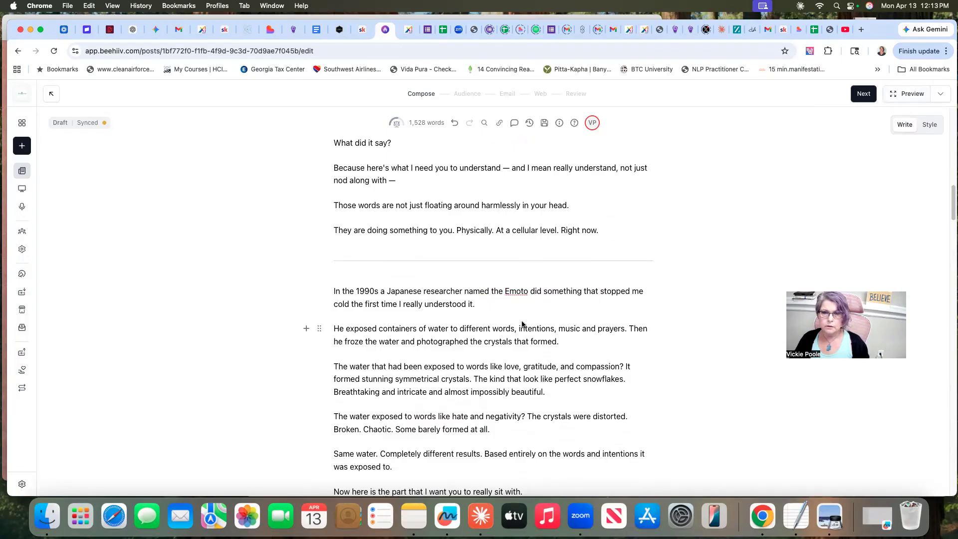
Insert the word "experiment" after "Emoto" in the same sentence, correcting its spelling with the suggested word
text(e)
text(xper)
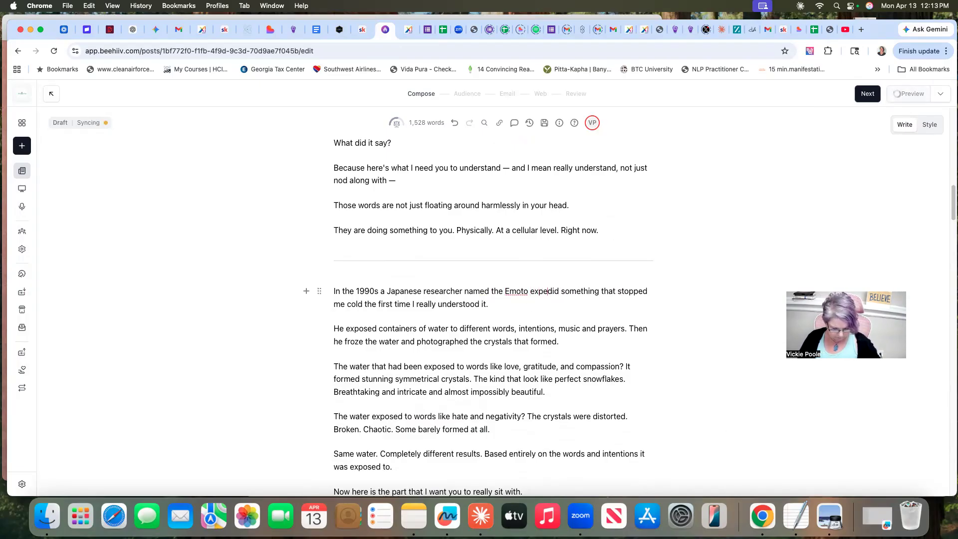
text(imnet)
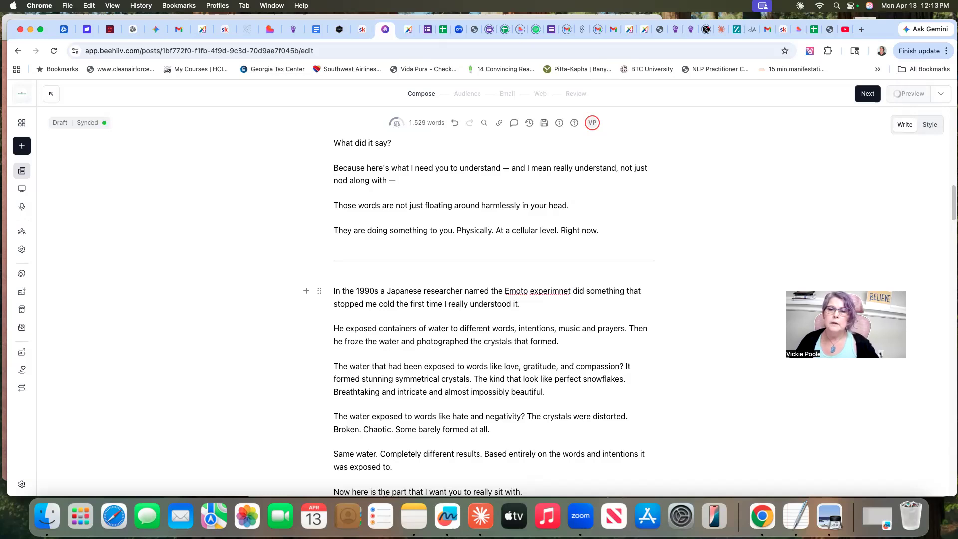
right_click(551, 291)
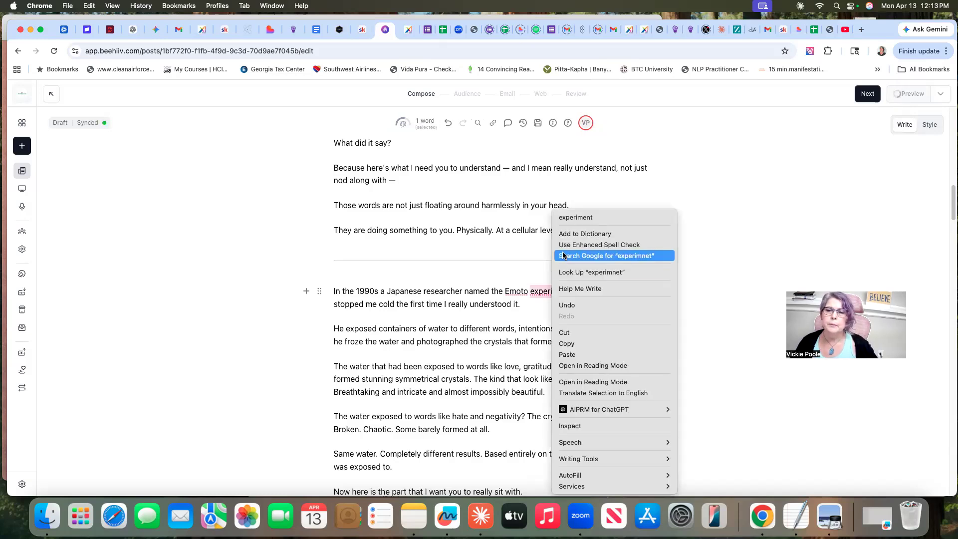
click(575, 218)
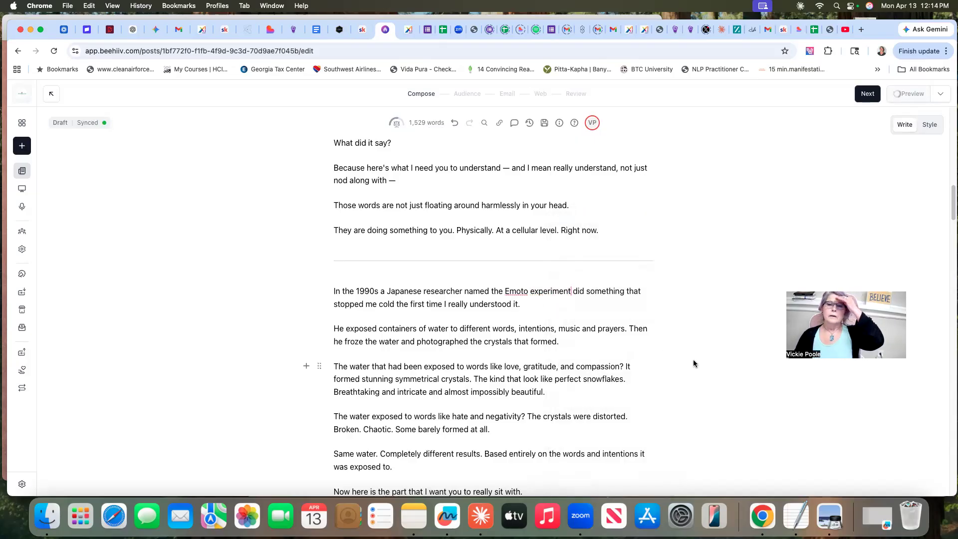
Undo the rewording of the 1990s sentence so the researcher's name reads "Masar Emoto" without "the" or "experiment"
double_click(497, 291)
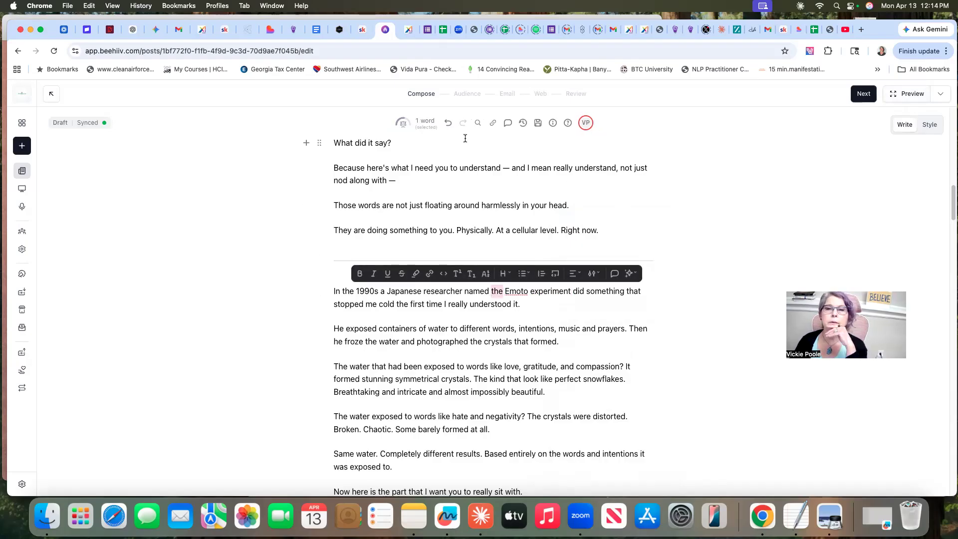
click(446, 122)
click(446, 122)
click(446, 123)
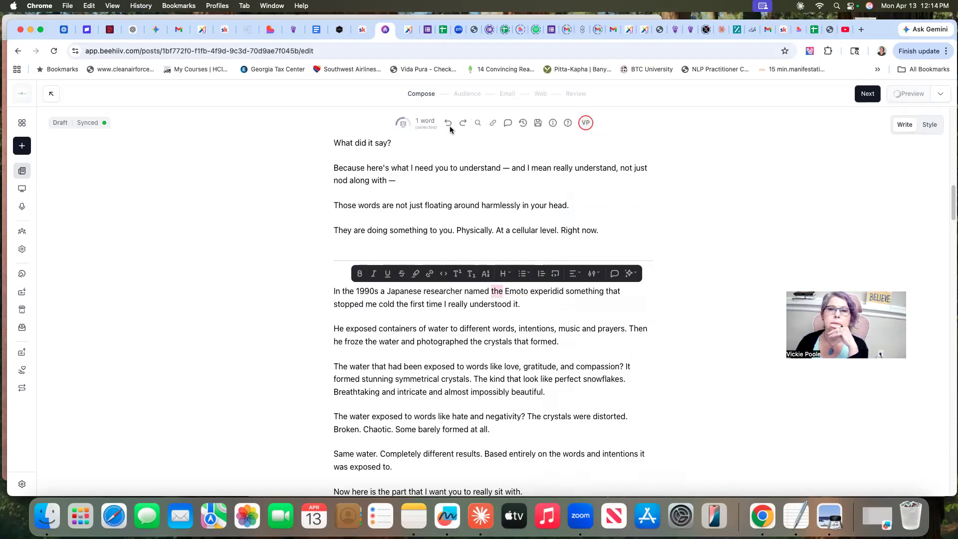
click(447, 123)
click(448, 123)
click(447, 123)
click(448, 124)
click(447, 123)
click(448, 124)
click(448, 124)
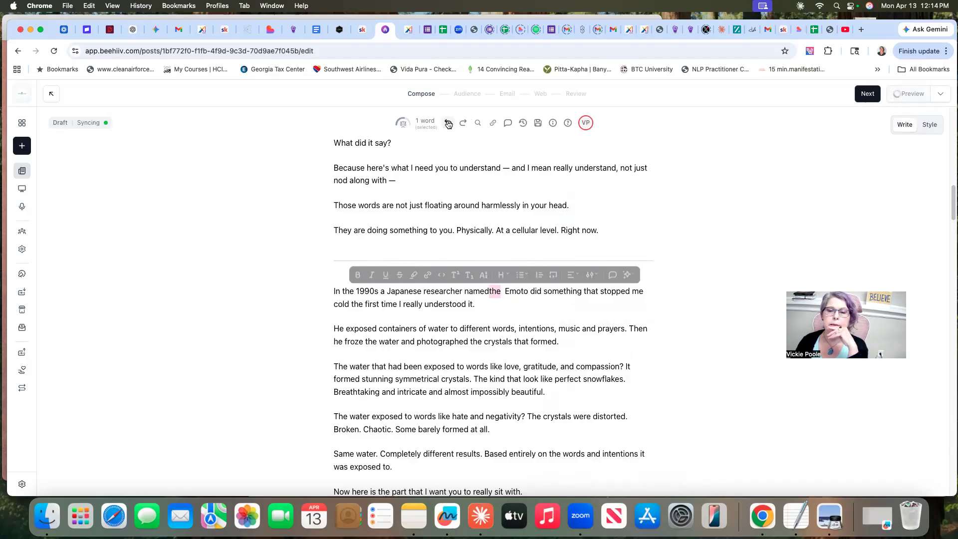
click(448, 123)
click(448, 123)
text(Masar)
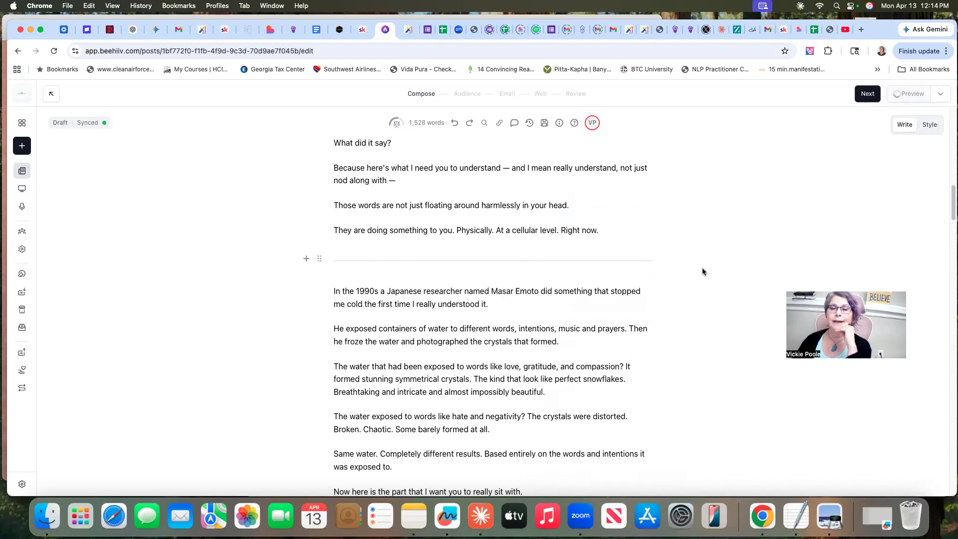
scroll(702, 273, down, 1)
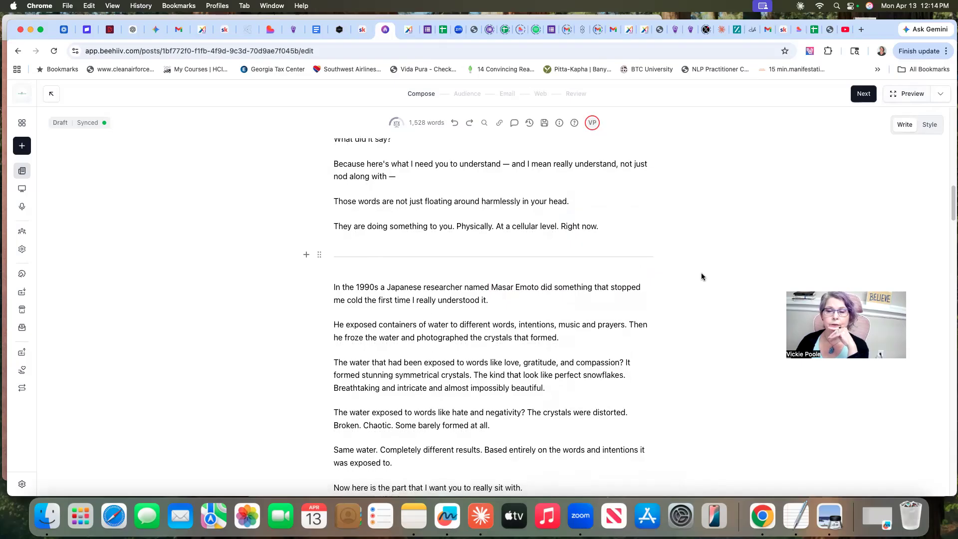
scroll(702, 276, up, 3)
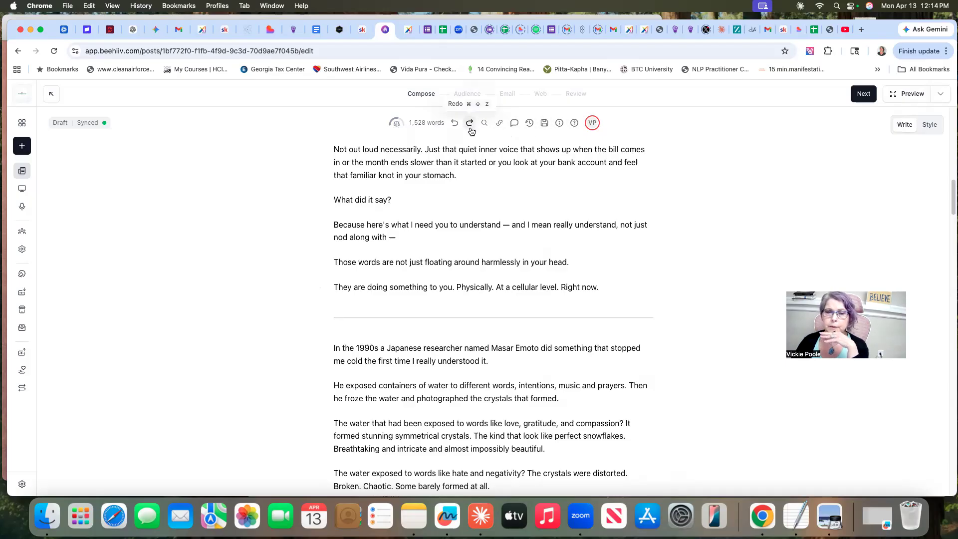
scroll(657, 301, down, 3)
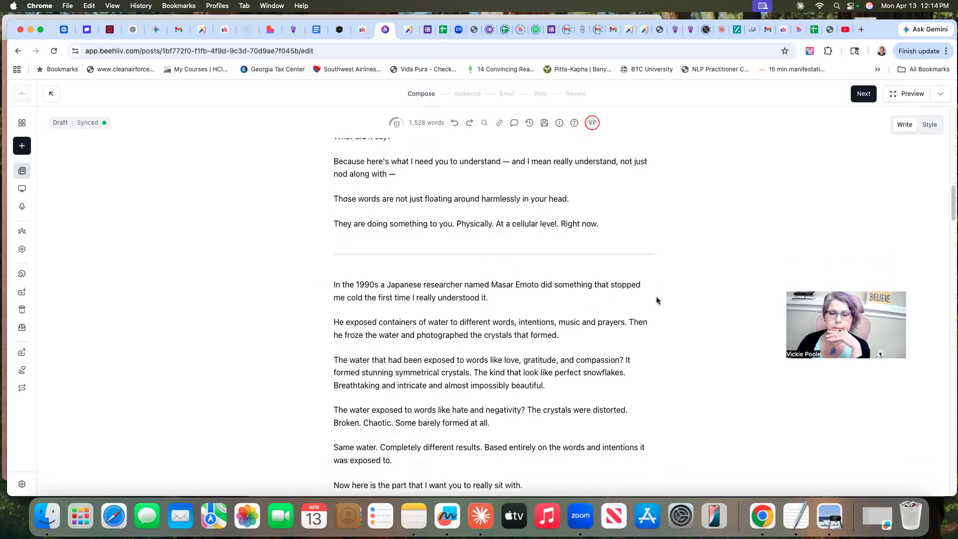
scroll(657, 301, down, 7)
scroll(691, 225, up, 10)
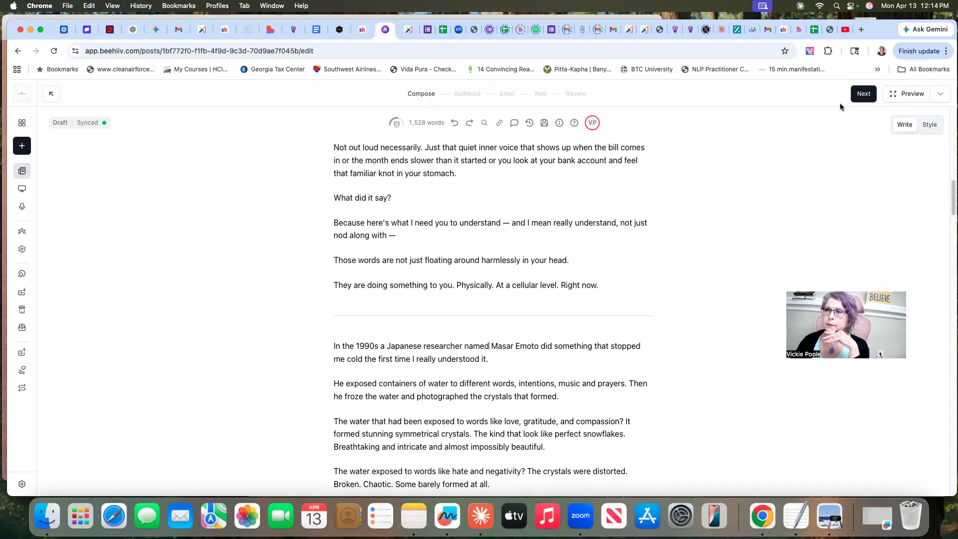
Preview the newsletter as a desktop email and review it from the header through the water crystals section
click(909, 96)
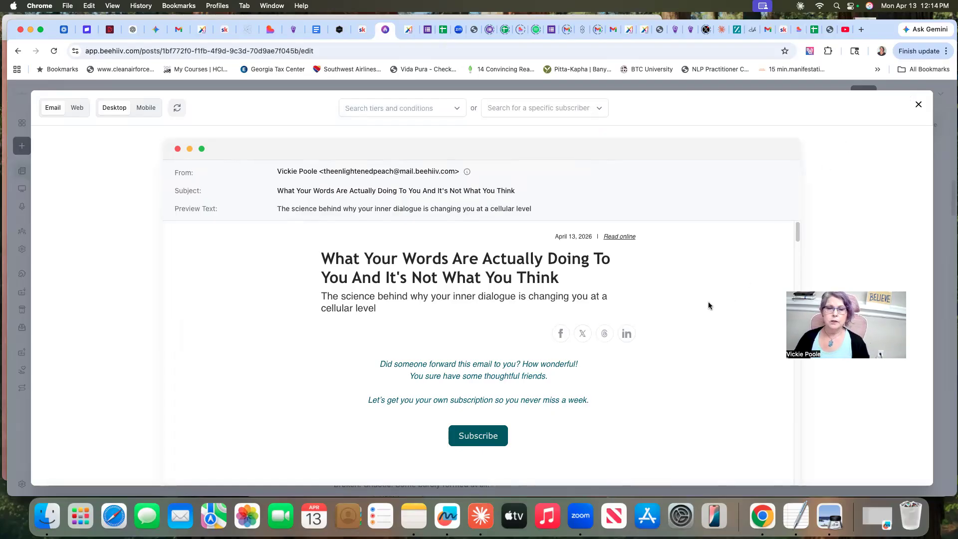
scroll(709, 299, down, 5)
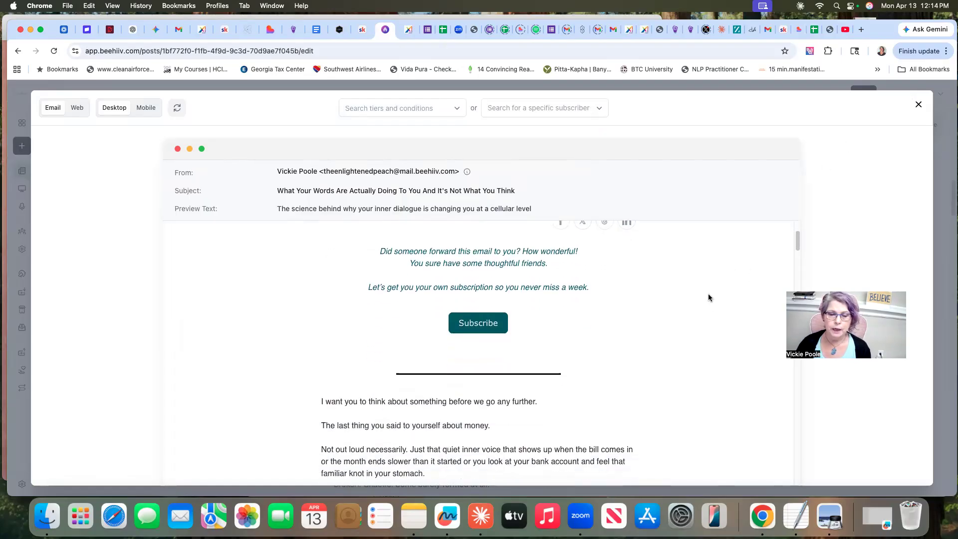
scroll(709, 298, down, 5)
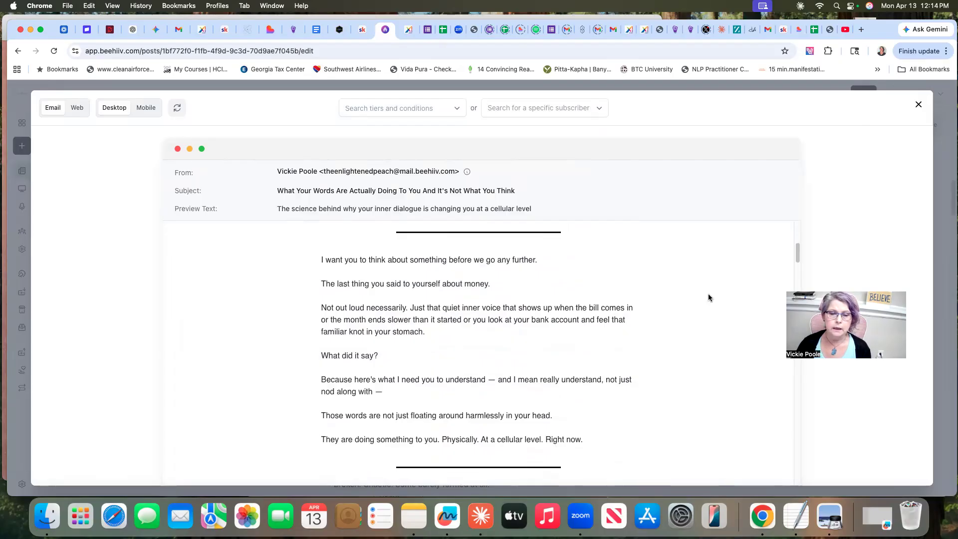
scroll(709, 298, down, 1)
scroll(708, 298, down, 3)
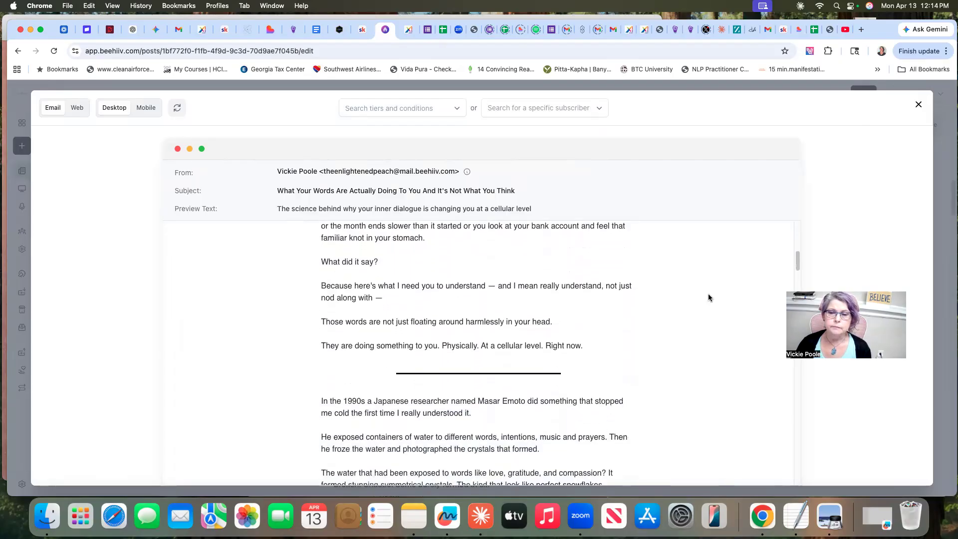
scroll(709, 298, down, 2)
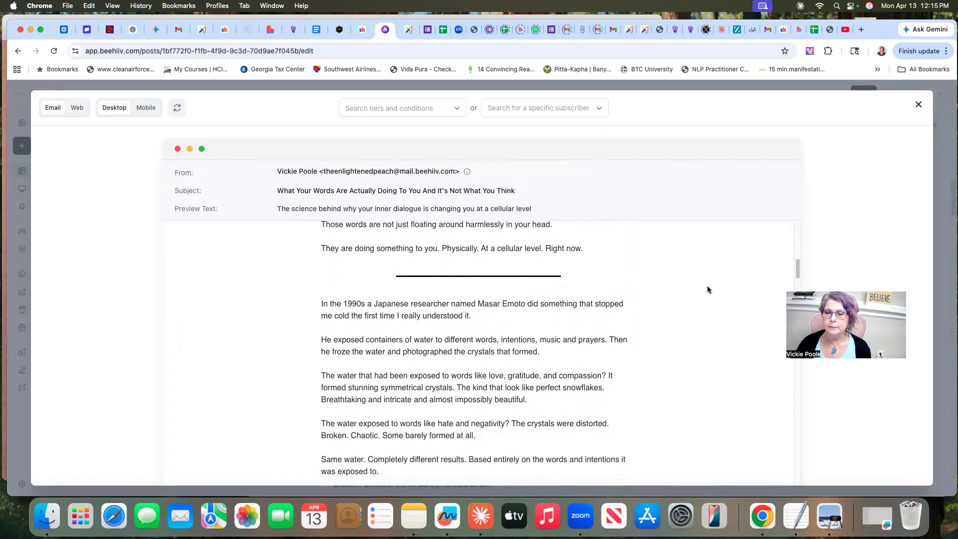
scroll(706, 289, down, 2)
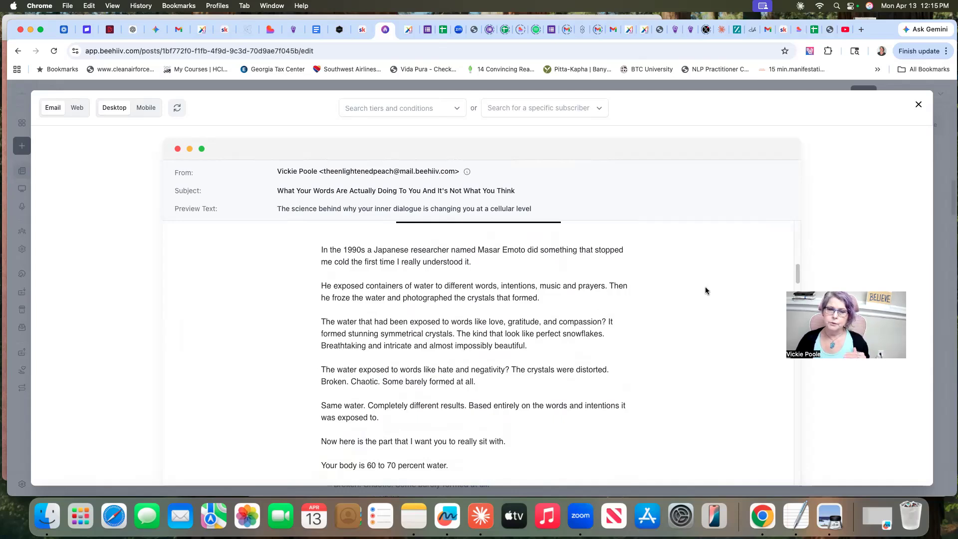
scroll(690, 290, down, 3)
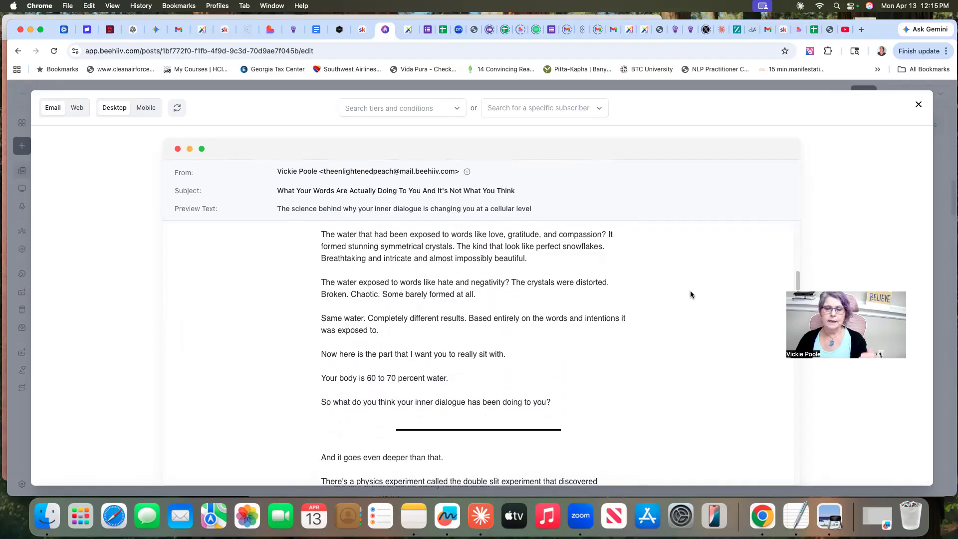
scroll(678, 299, down, 5)
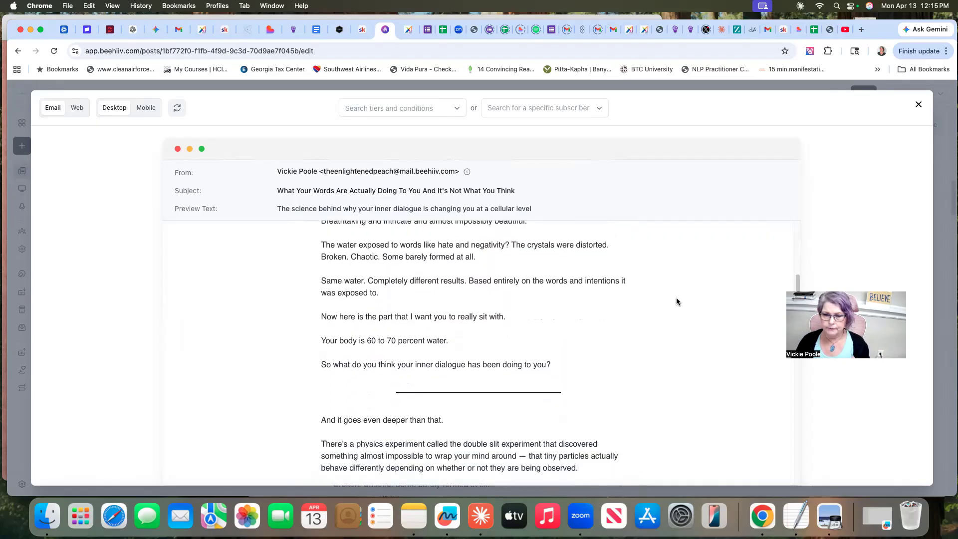
Review the desktop email preview from the double slit experiment through the passage distinguishing being poor from being broke
scroll(677, 300, down, 8)
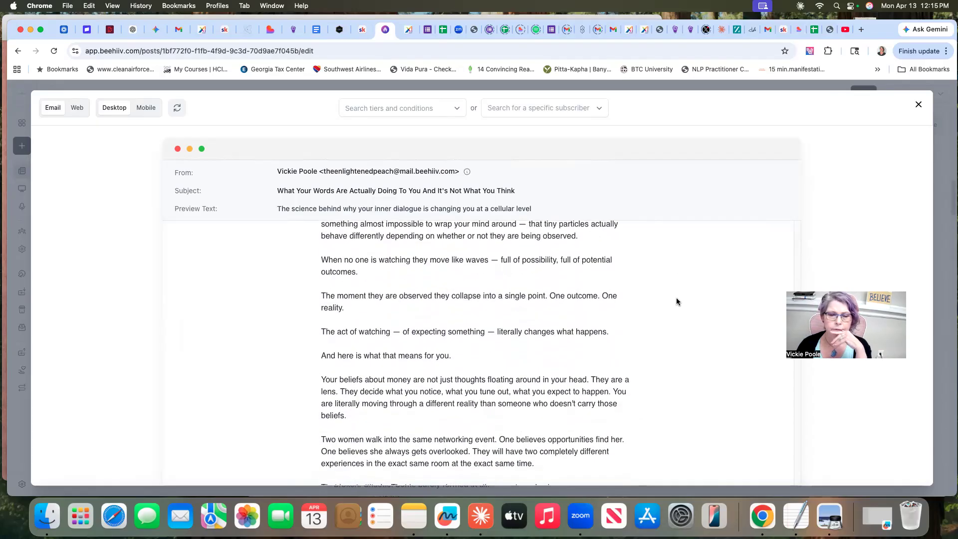
scroll(676, 301, down, 4)
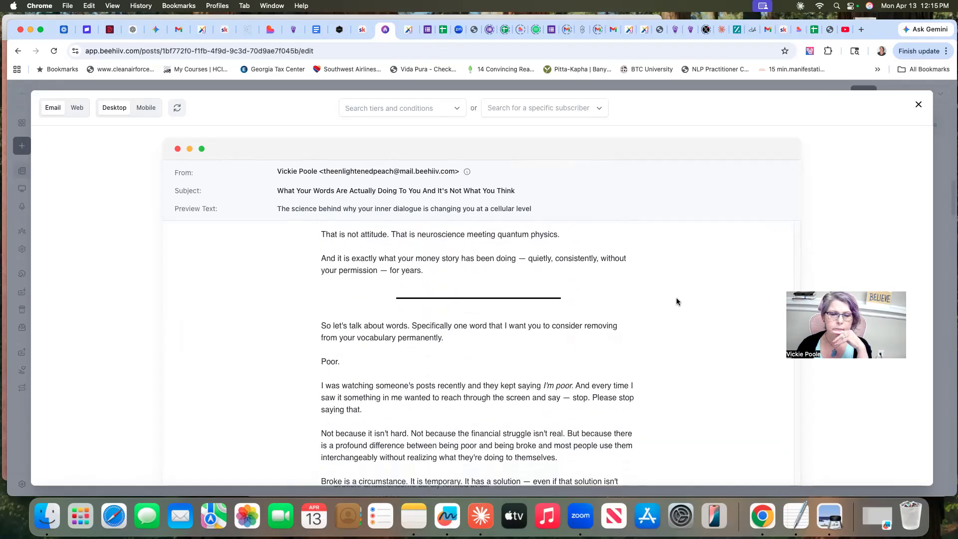
scroll(677, 302, down, 1)
scroll(676, 301, up, 6)
scroll(676, 302, down, 2)
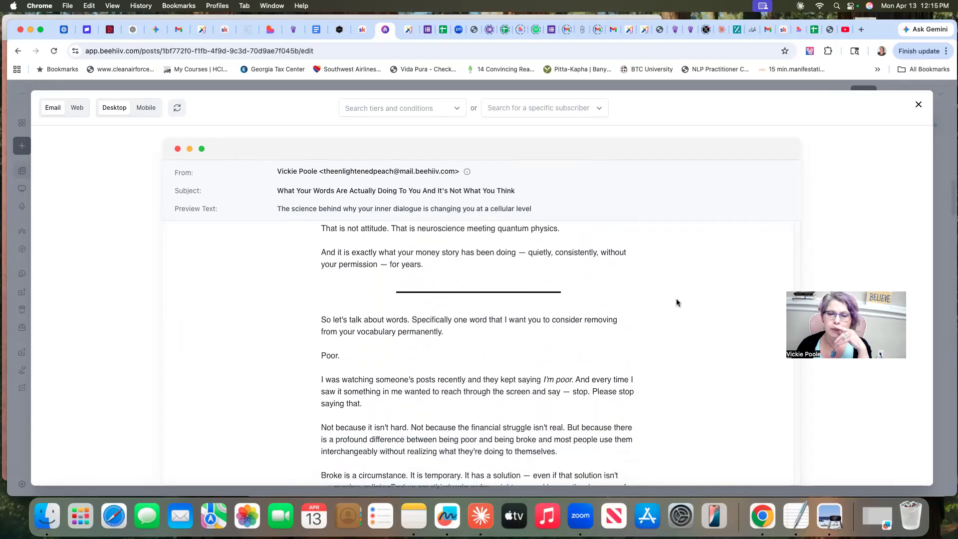
scroll(680, 318, down, 4)
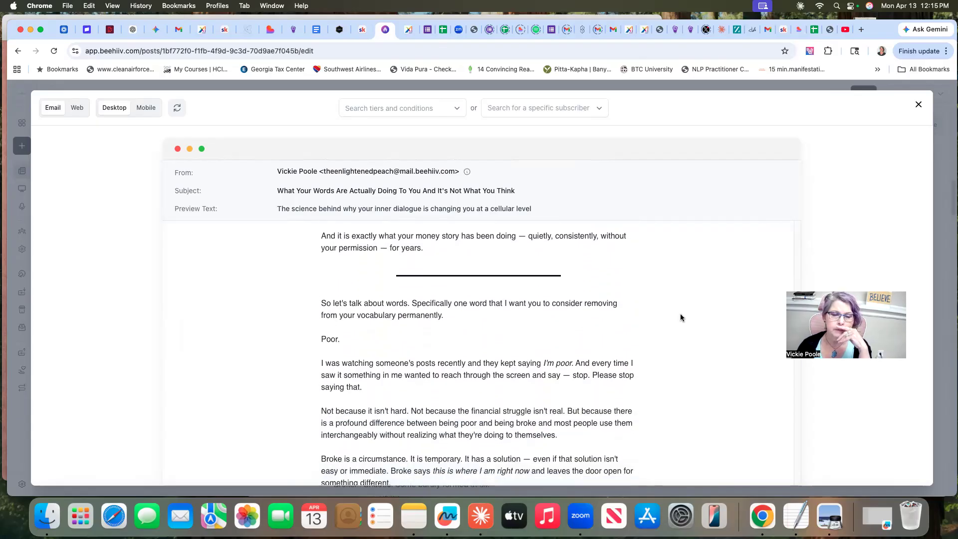
scroll(680, 317, down, 5)
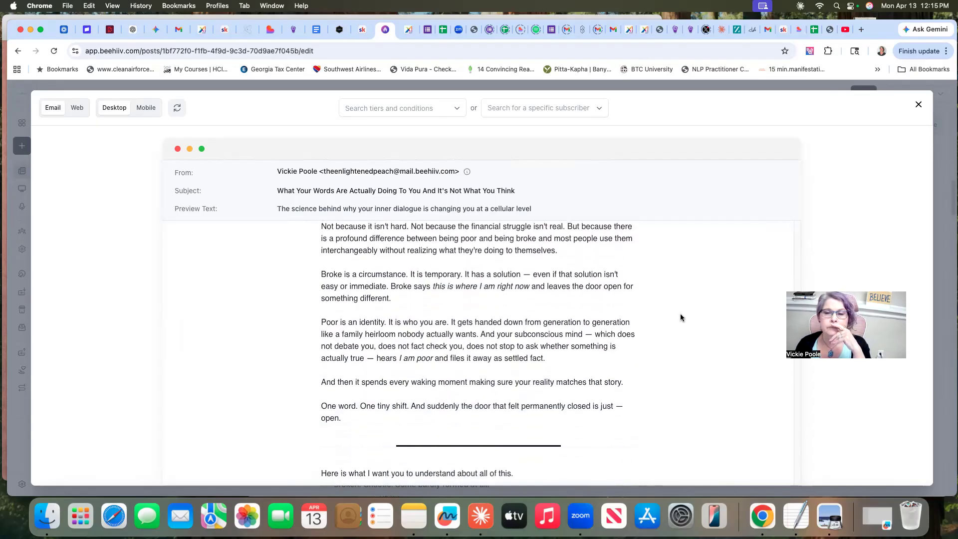
Review the preview's quotes, two thought experiments and weekly affirmation sections
scroll(681, 318, down, 12)
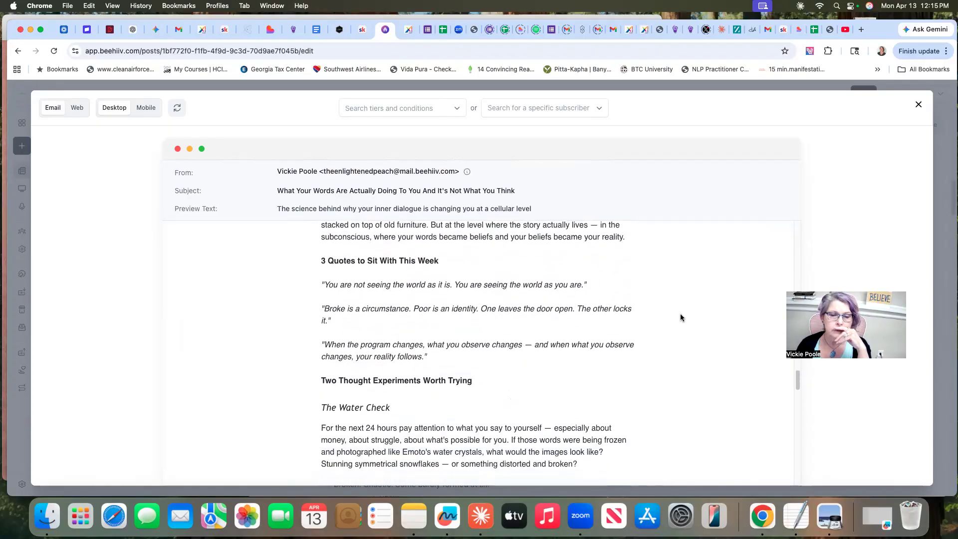
scroll(681, 317, down, 2)
scroll(681, 318, up, 2)
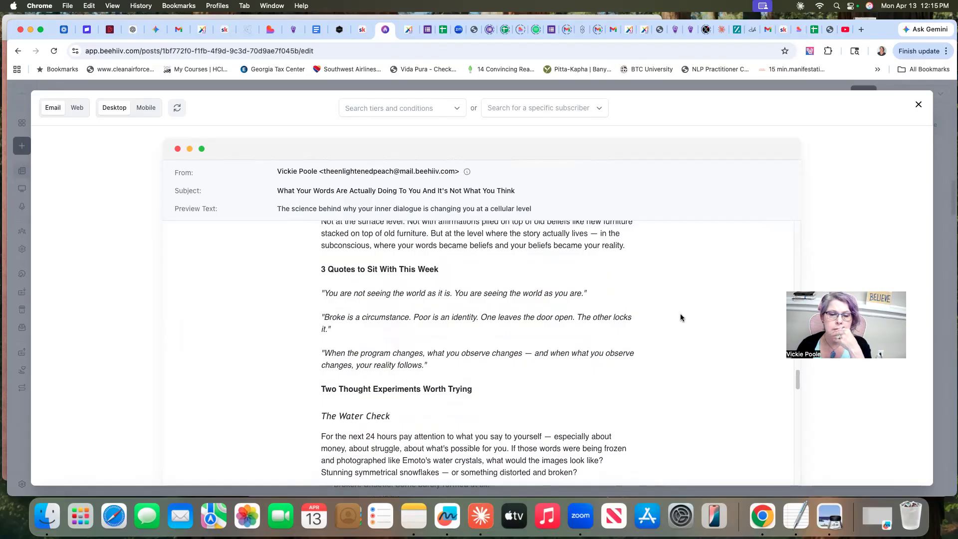
scroll(681, 317, down, 2)
scroll(680, 318, down, 2)
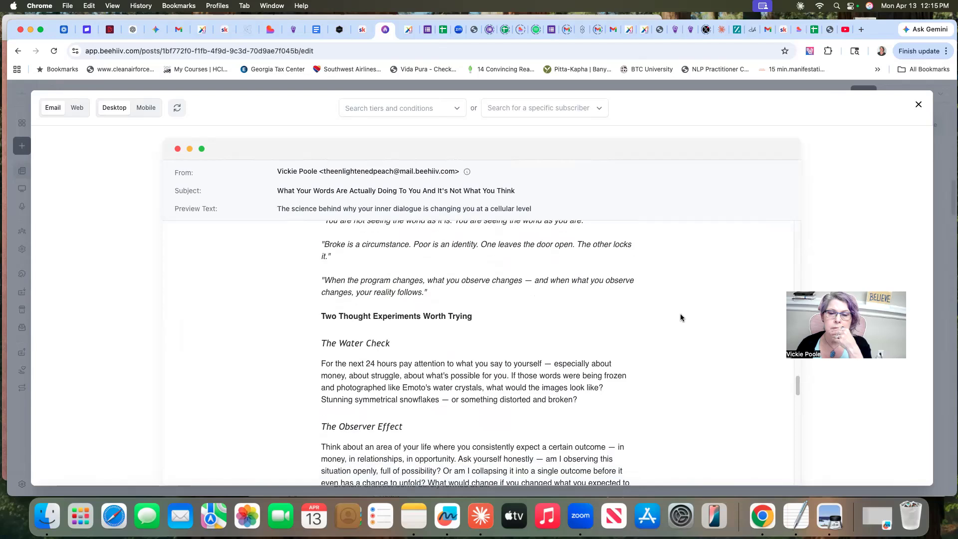
scroll(680, 318, down, 3)
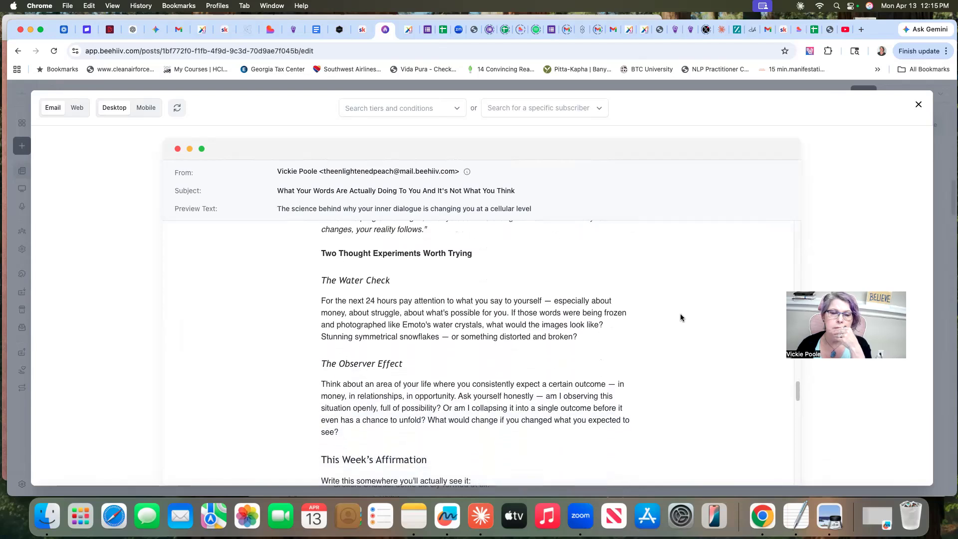
scroll(681, 318, down, 1)
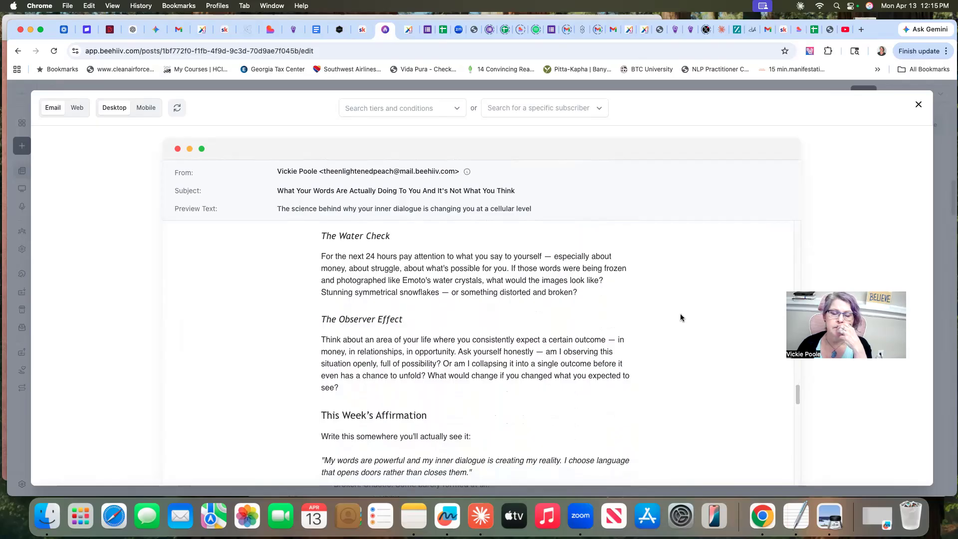
Recheck the preview's earlier sections, then test the link for The Hidden Messages in Water and close the opened Amazon page
scroll(681, 316, up, 3)
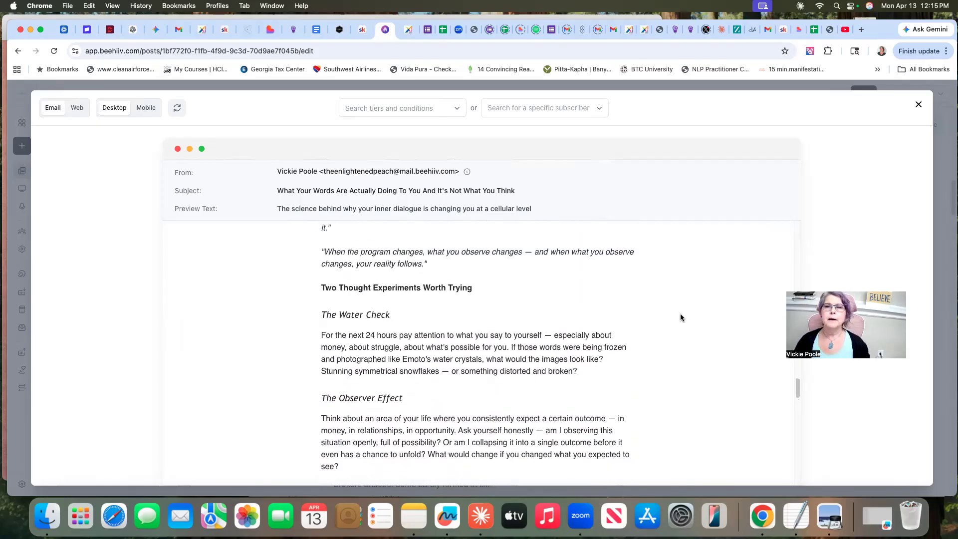
scroll(681, 315, up, 10)
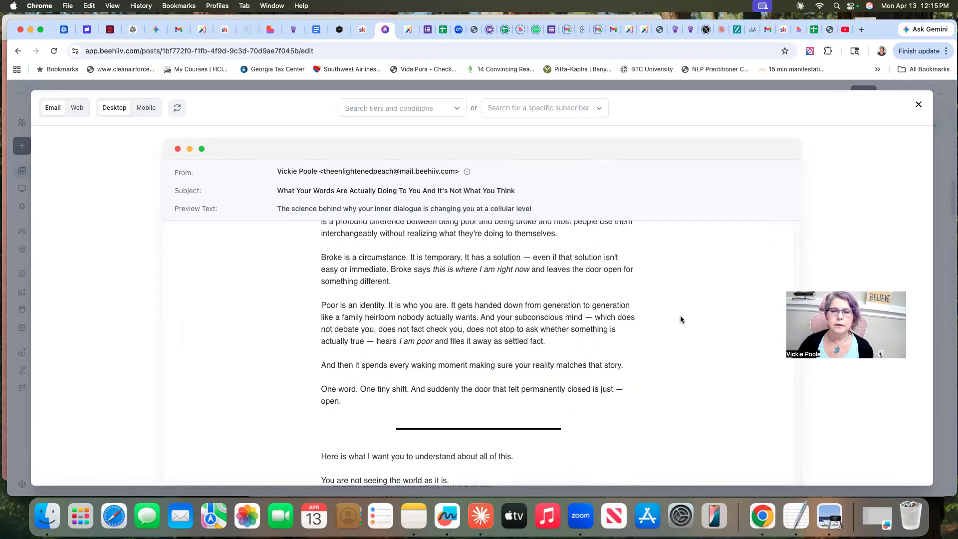
scroll(681, 319, up, 10)
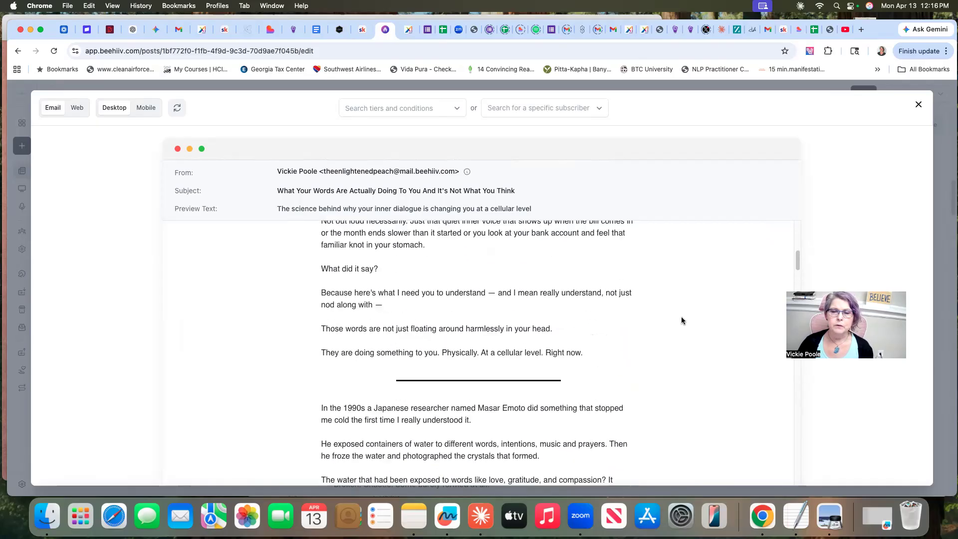
scroll(682, 321, down, 15)
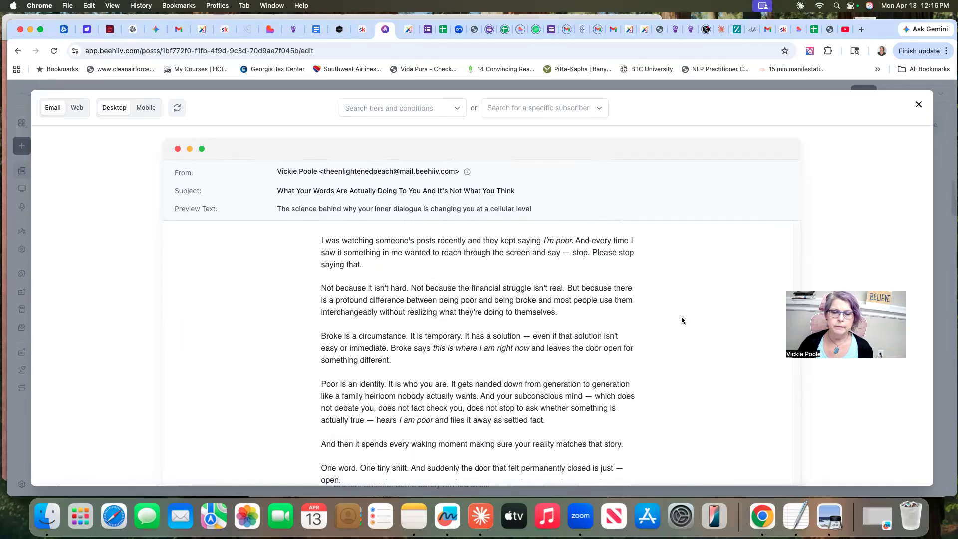
scroll(681, 320, down, 15)
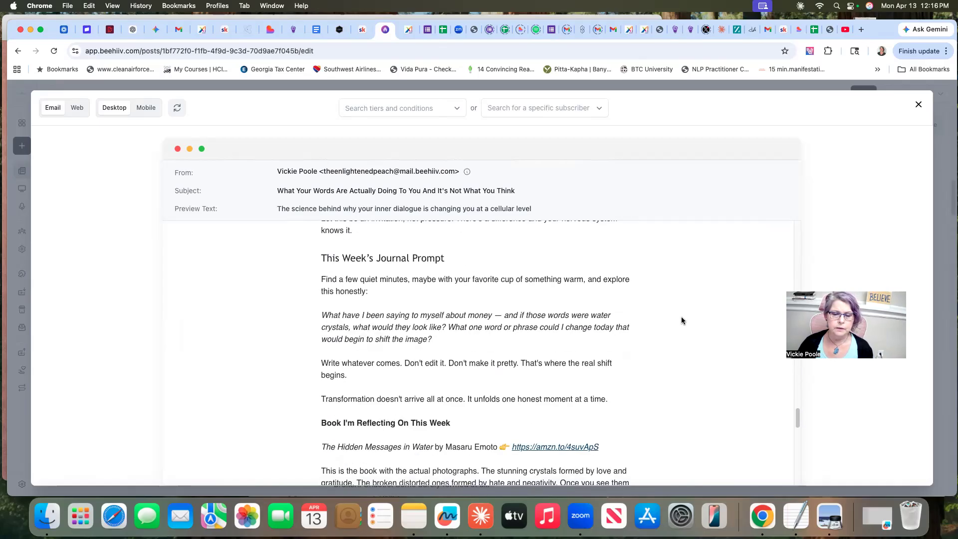
scroll(682, 320, down, 3)
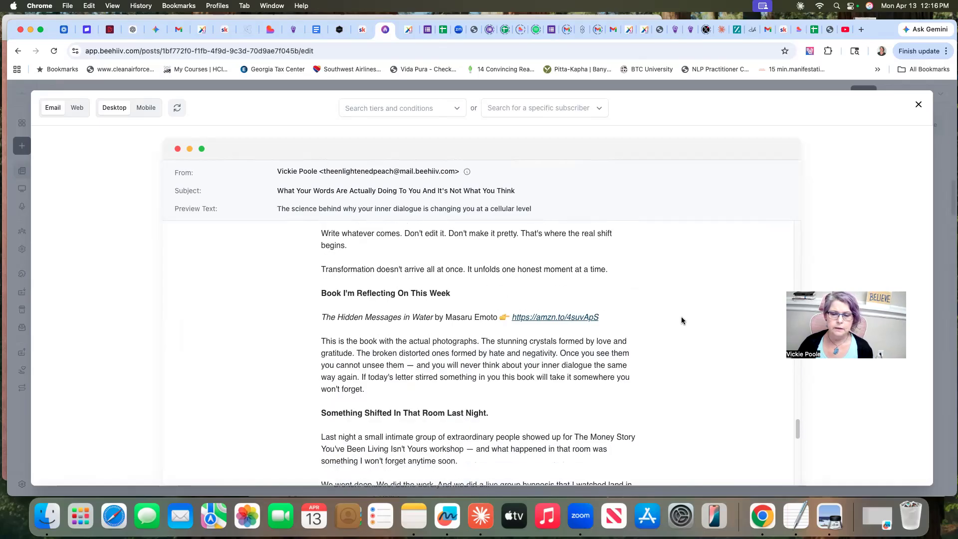
click(549, 316)
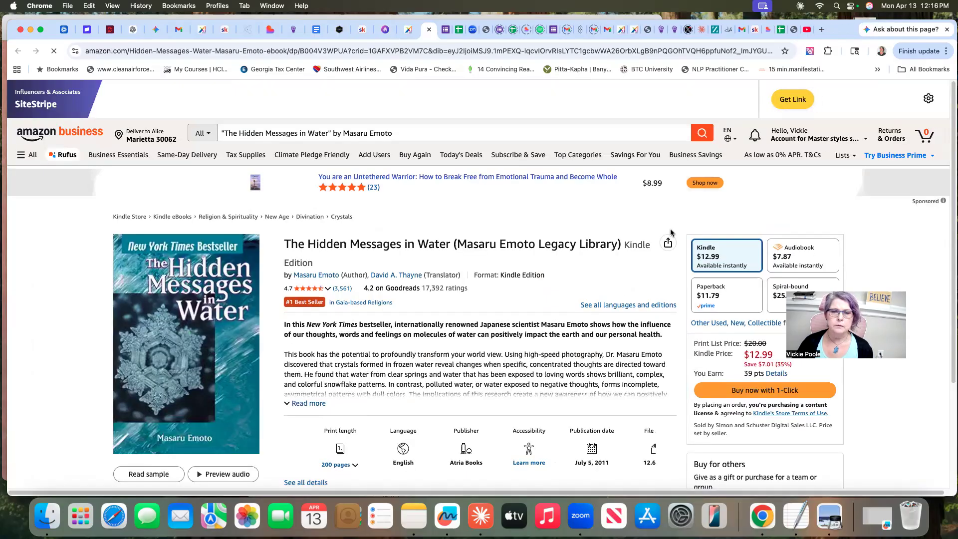
click(428, 30)
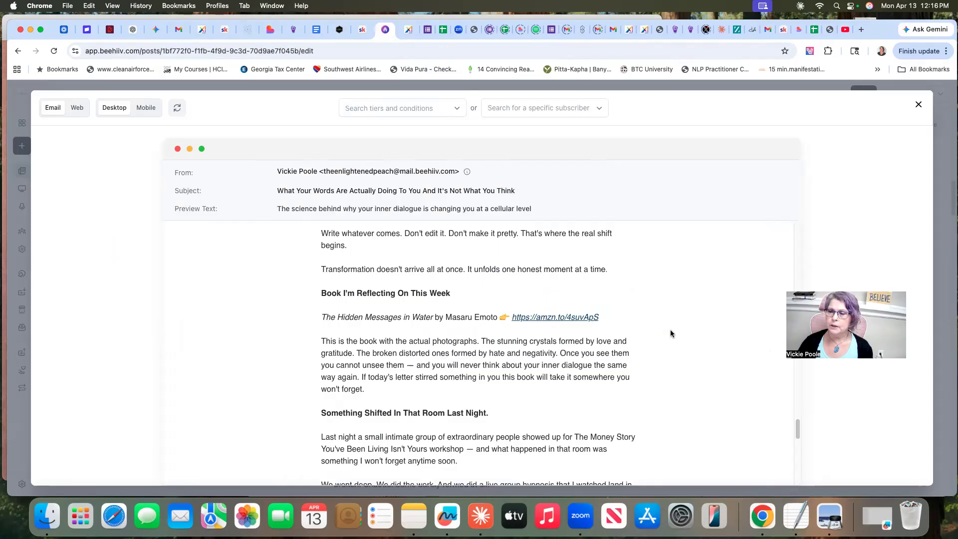
Test the "Book your discovery session here" link near the newsletter's end and close the opened Calendly page
scroll(671, 332, down, 8)
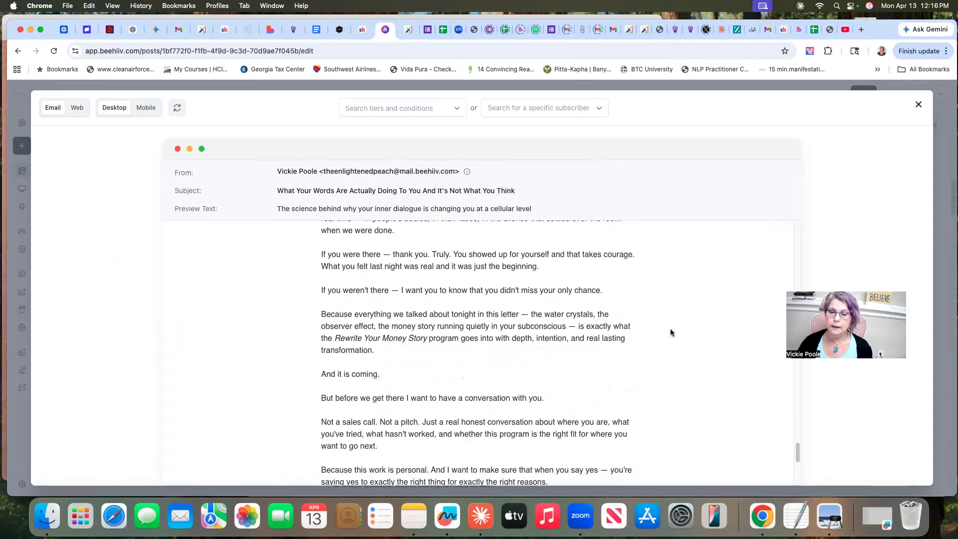
scroll(670, 333, down, 5)
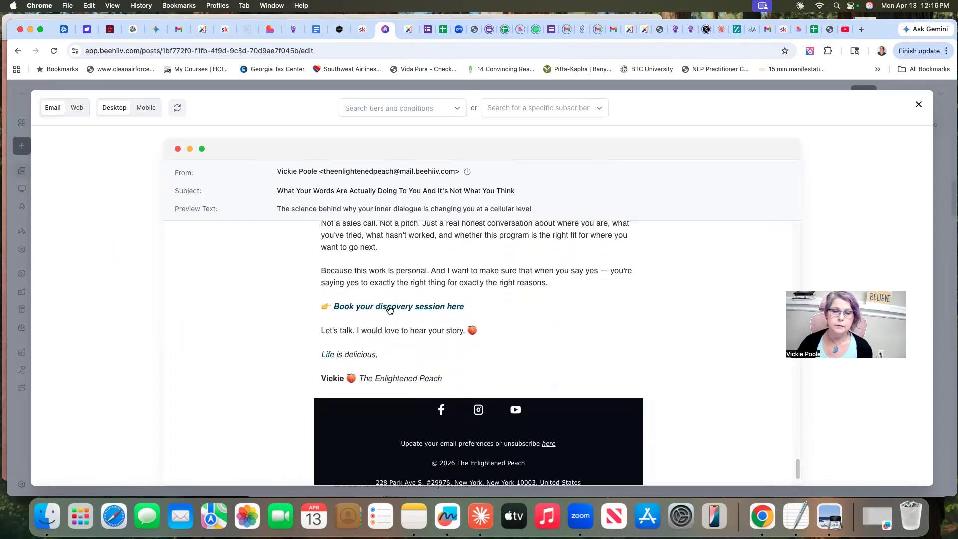
click(388, 308)
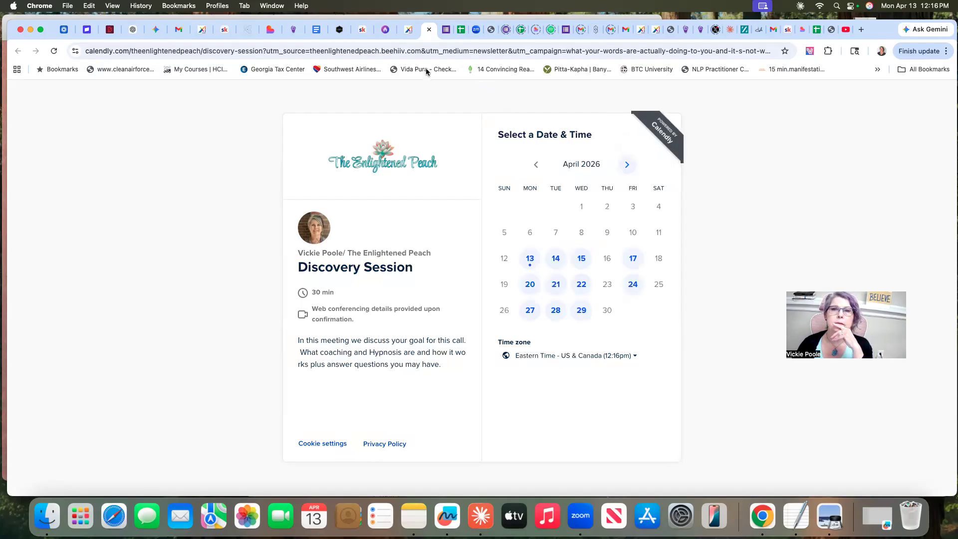
click(430, 29)
Check the preview's footer, then test the Subscribe link in the newsletter's header and close the opened subscription page
scroll(618, 290, down, 3)
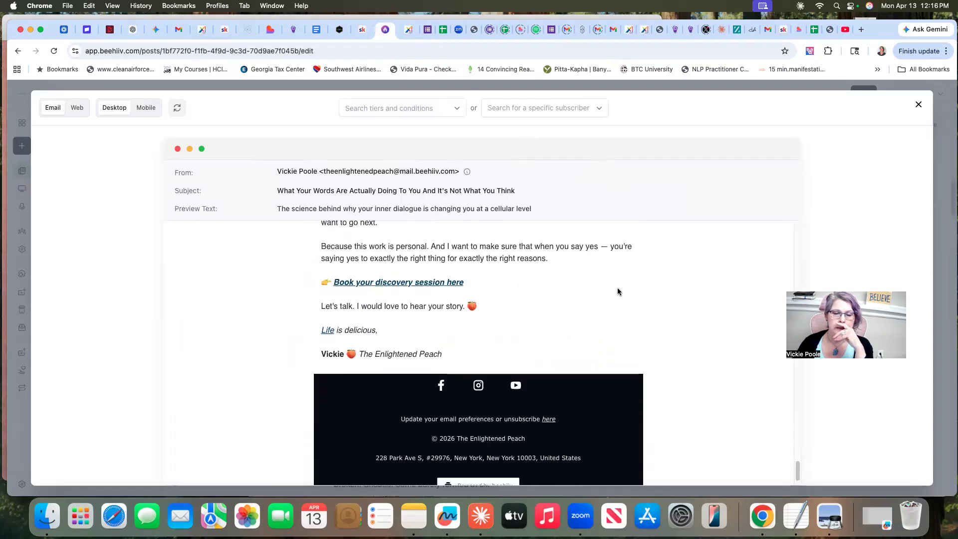
scroll(617, 292, up, 15)
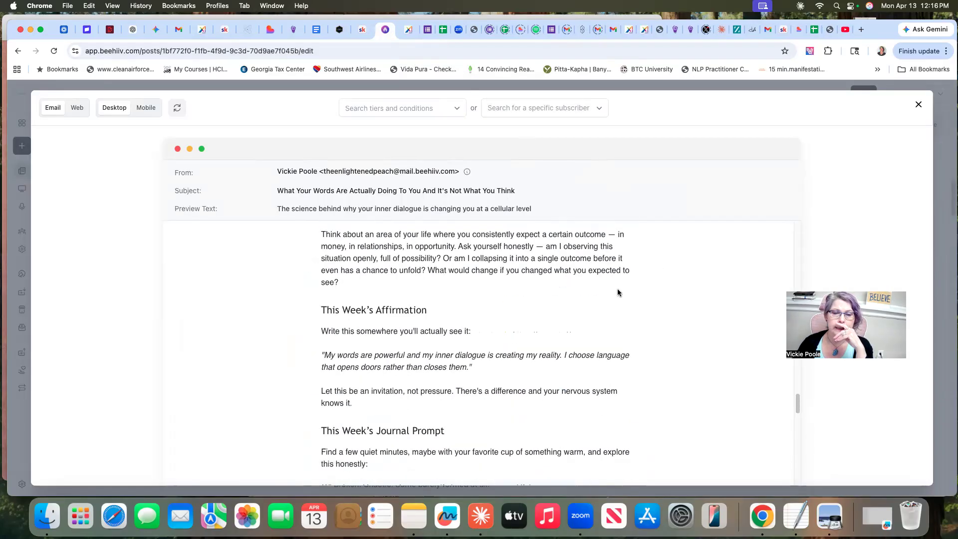
scroll(617, 292, up, 10)
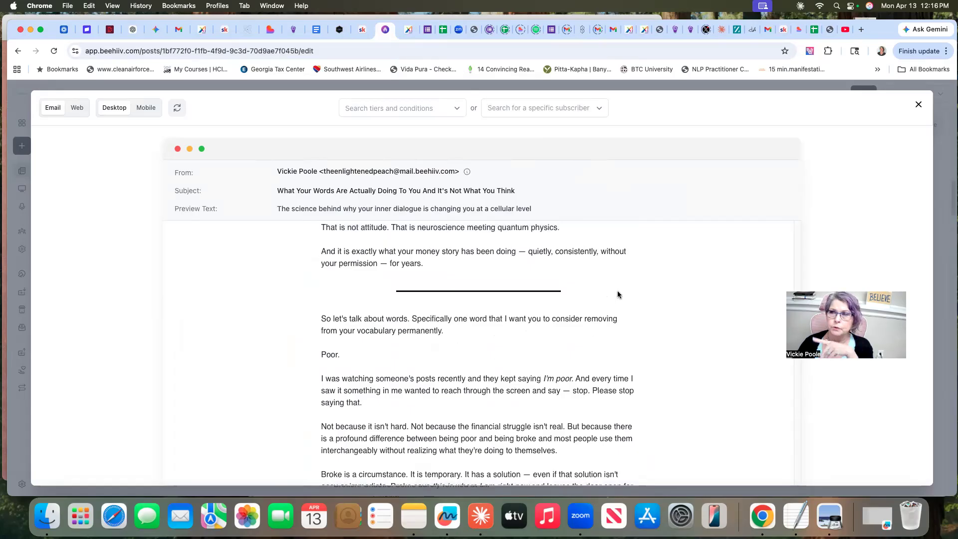
scroll(618, 295, up, 15)
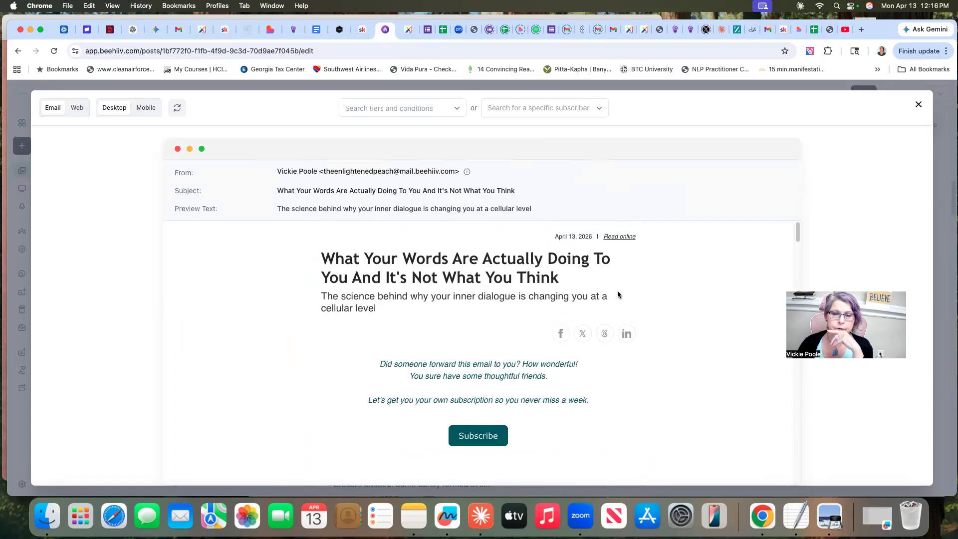
click(479, 438)
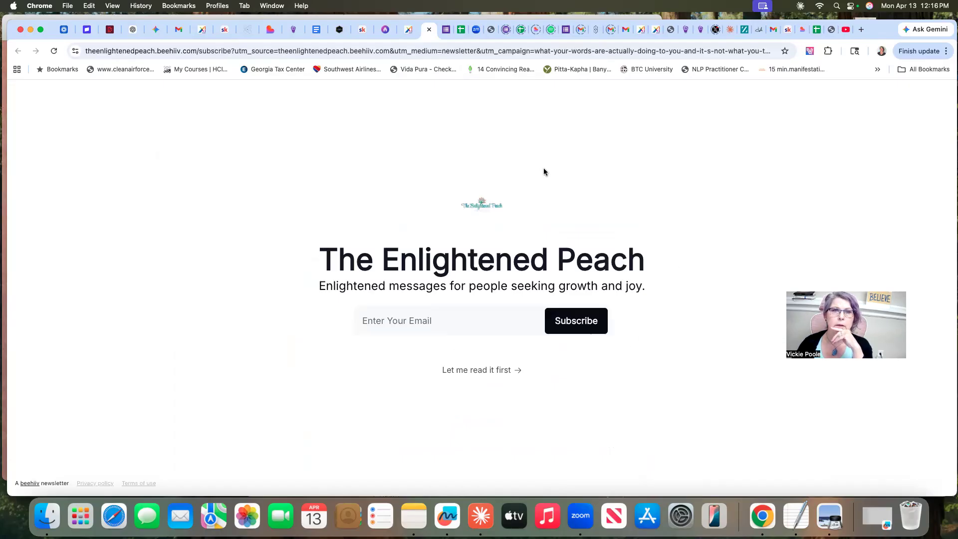
click(429, 30)
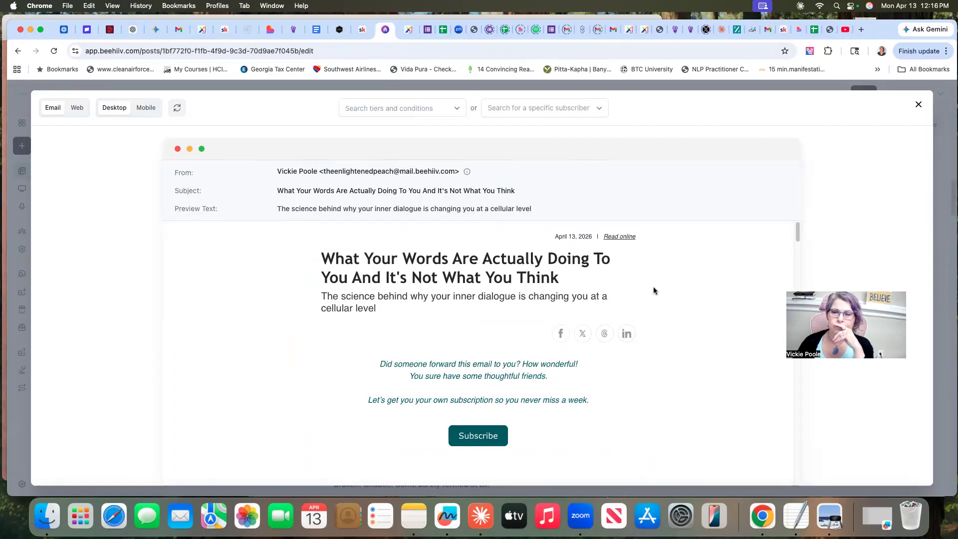
Close the email preview and check the header image above the draft's title
click(918, 104)
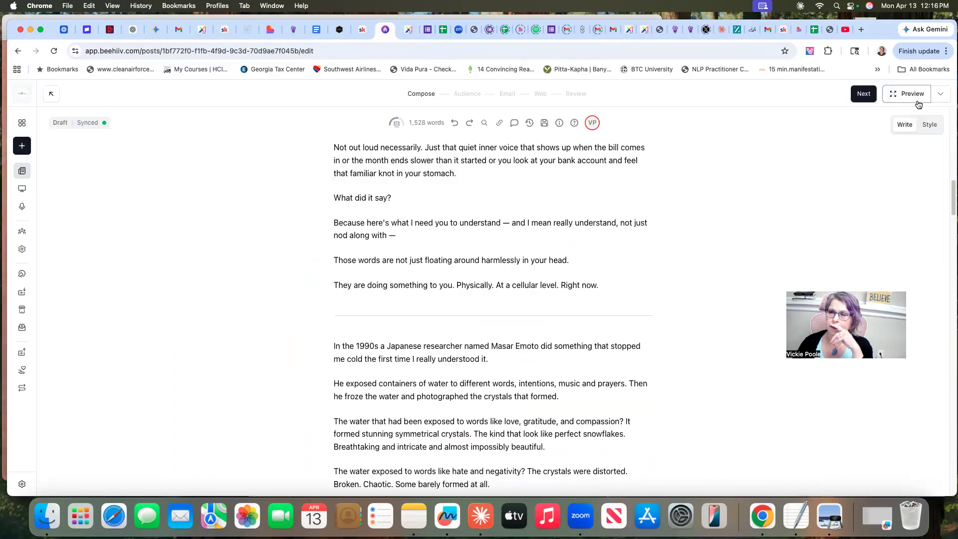
scroll(707, 257, up, 15)
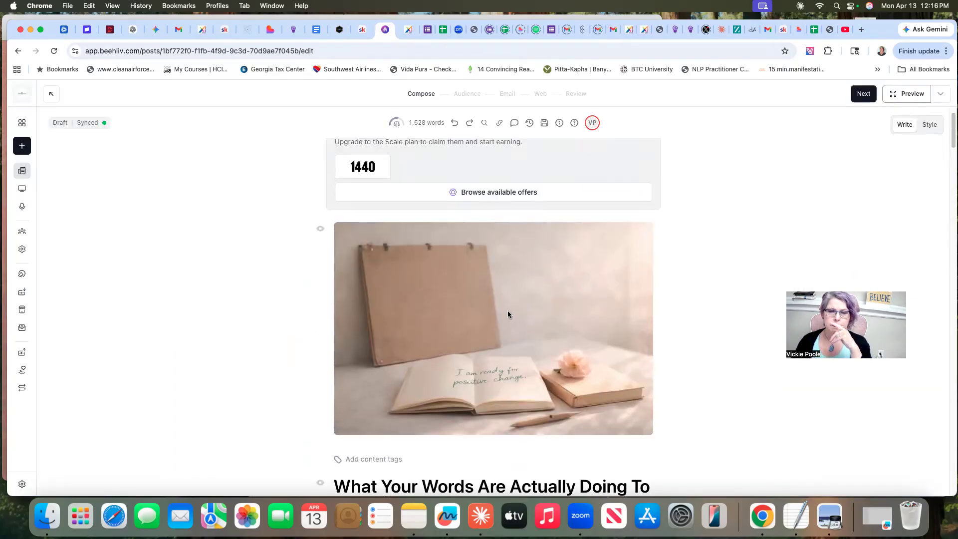
scroll(690, 281, down, 2)
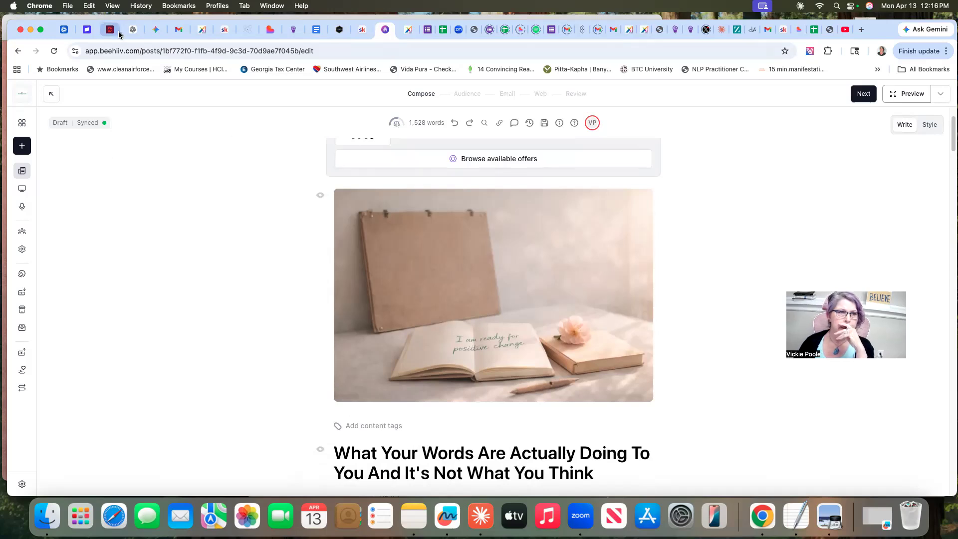
Switch to Claude and ask whether to use the water experiment photos or a prompt for the newsletter visual, inviting questions, then clear the leftover message text
click(481, 516)
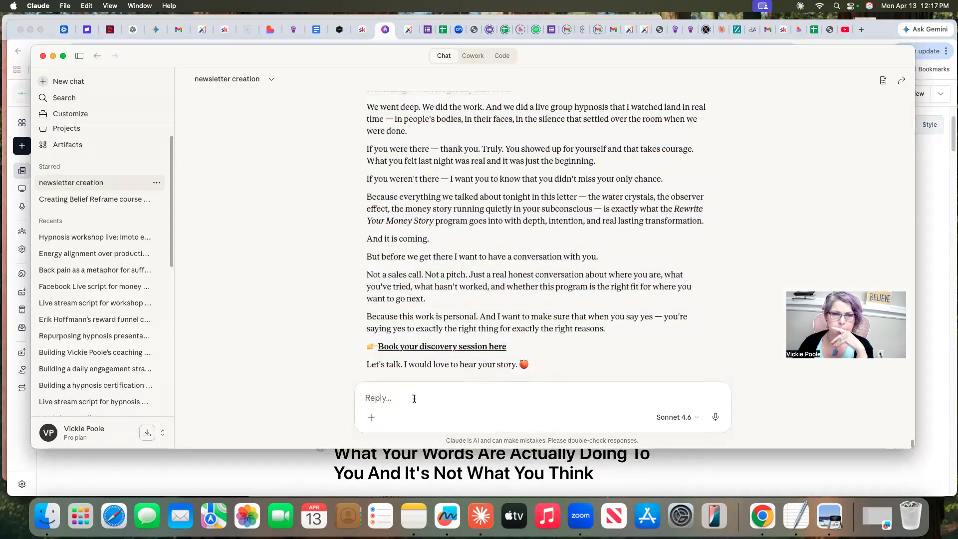
scroll(515, 398, down, 3)
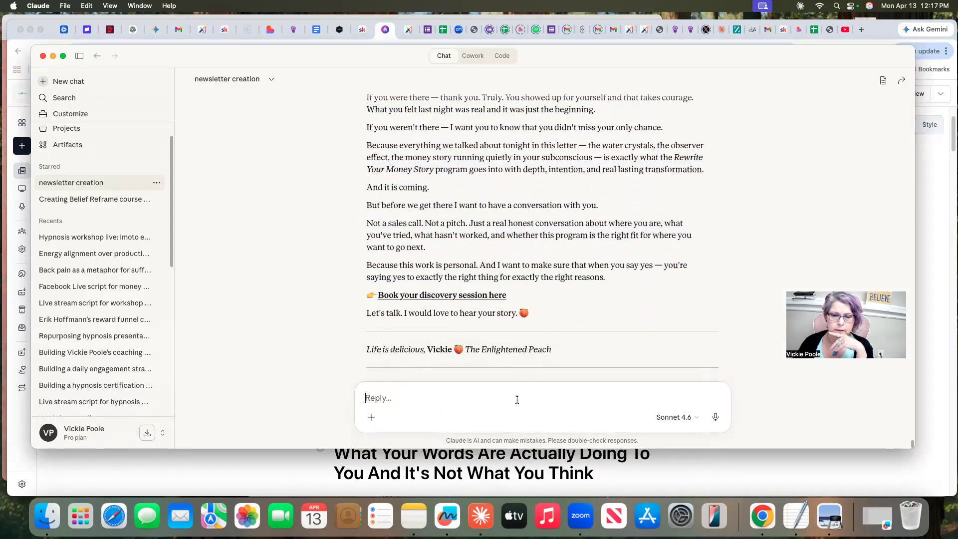
click(717, 420)
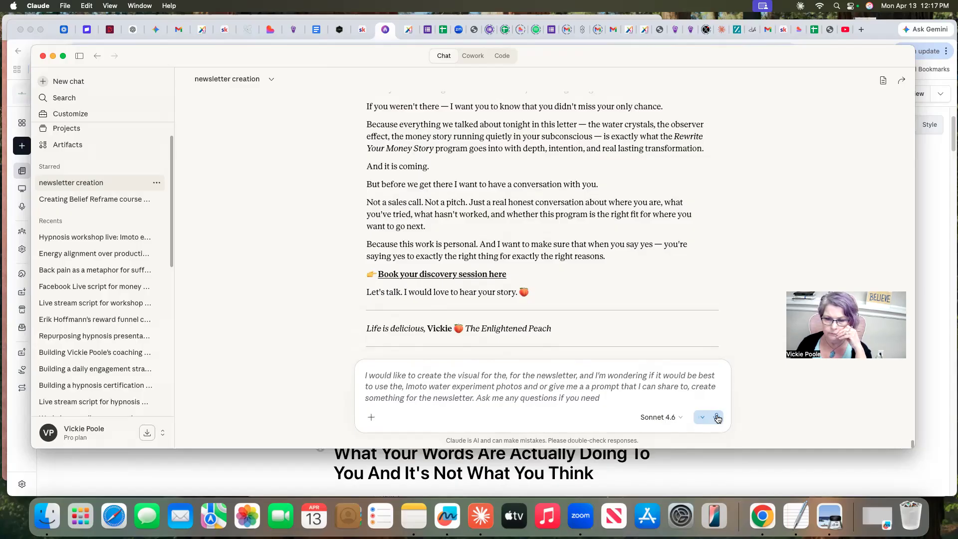
click(717, 418)
click(717, 418)
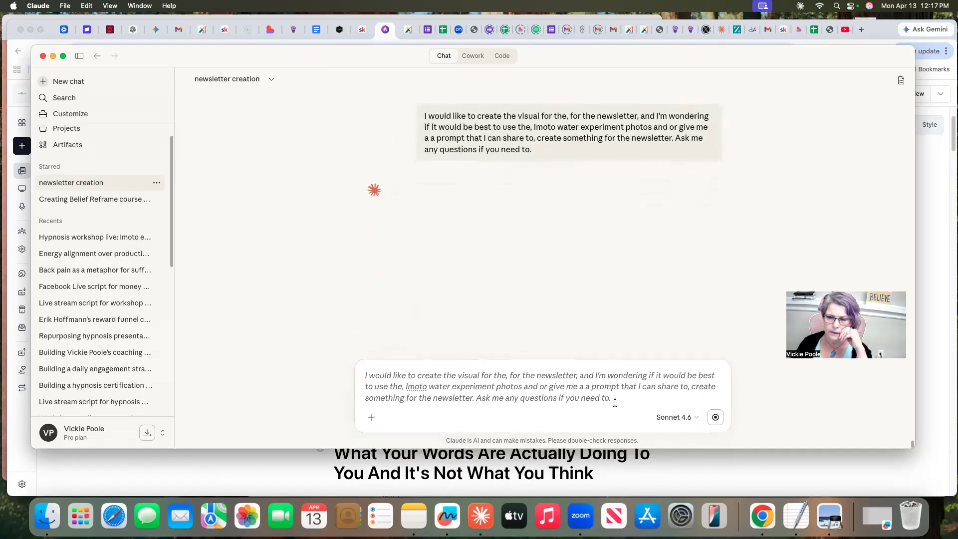
drag(617, 402, 359, 376)
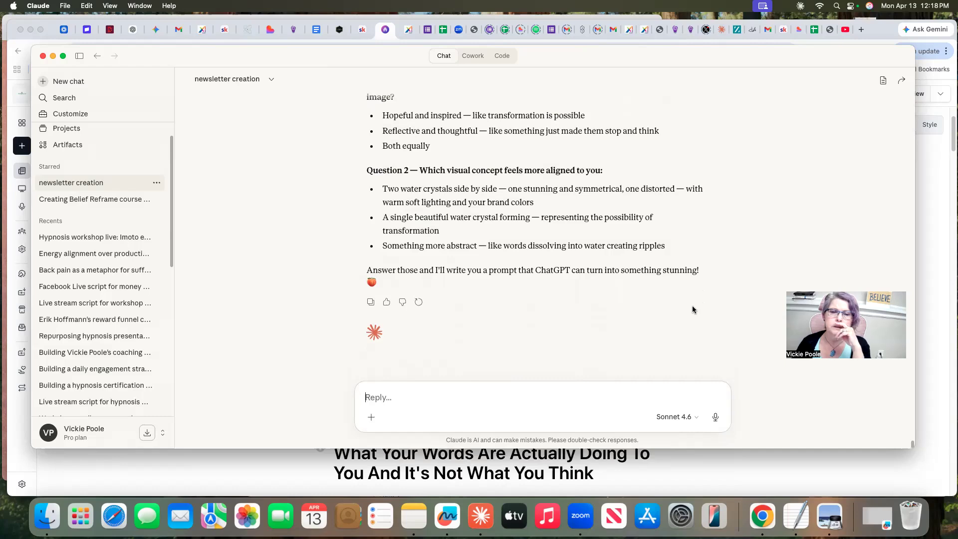
Answer Claude's two questions by voice, wanting both feelings equally and readers led to the discovery call, and ask for the best visual prompt
scroll(709, 225, up, 3)
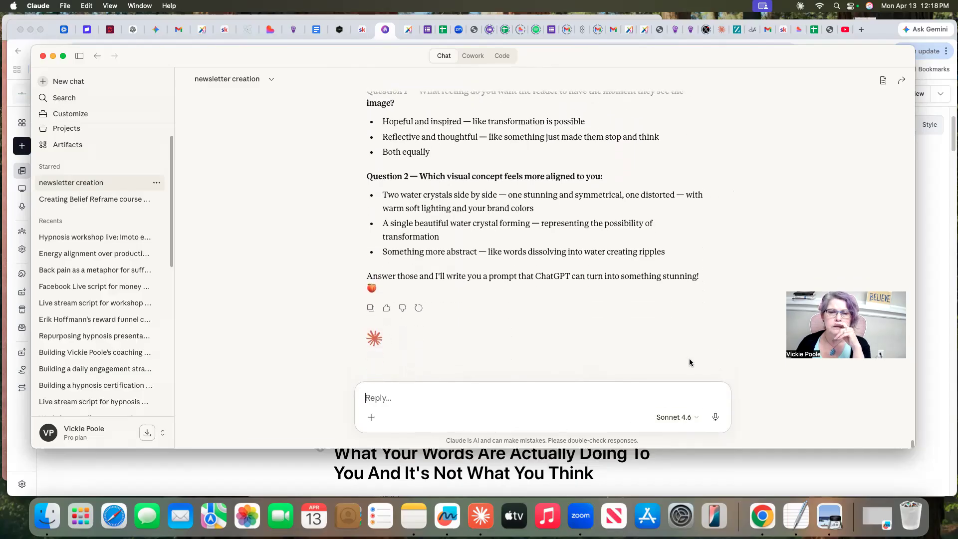
scroll(595, 348, up, 1)
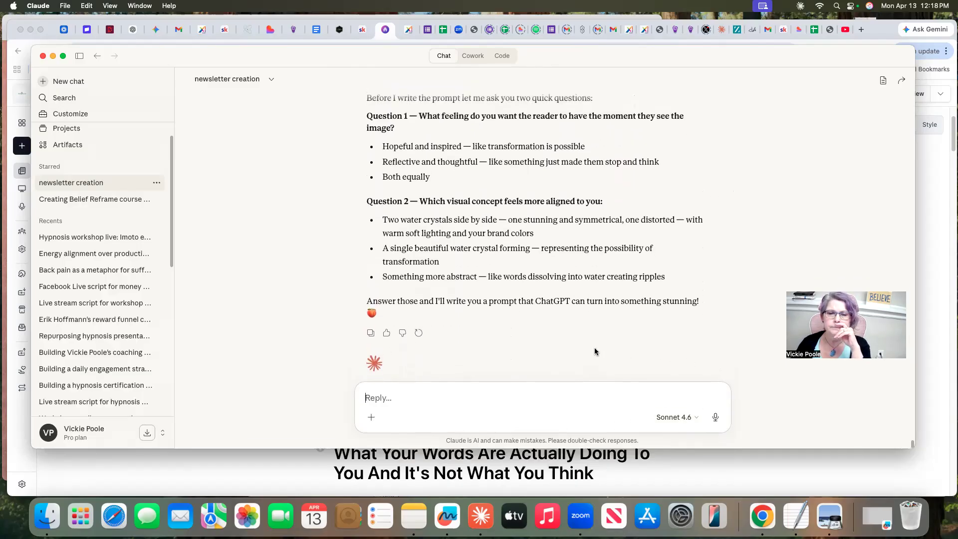
click(715, 418)
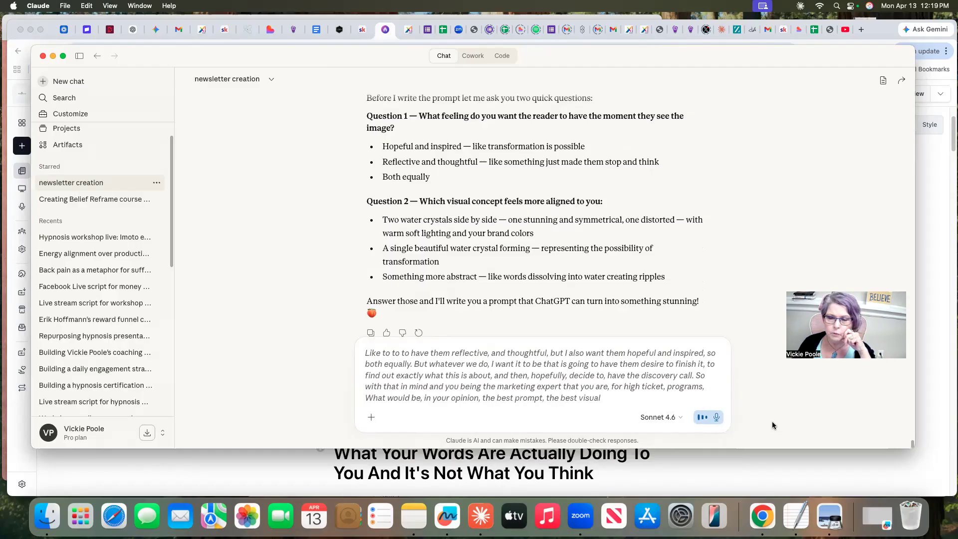
click(717, 419)
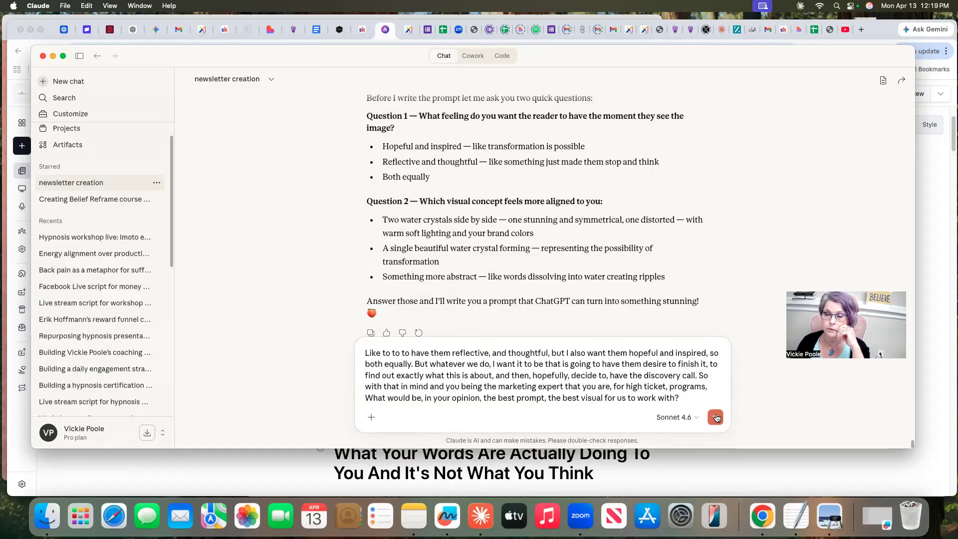
click(716, 417)
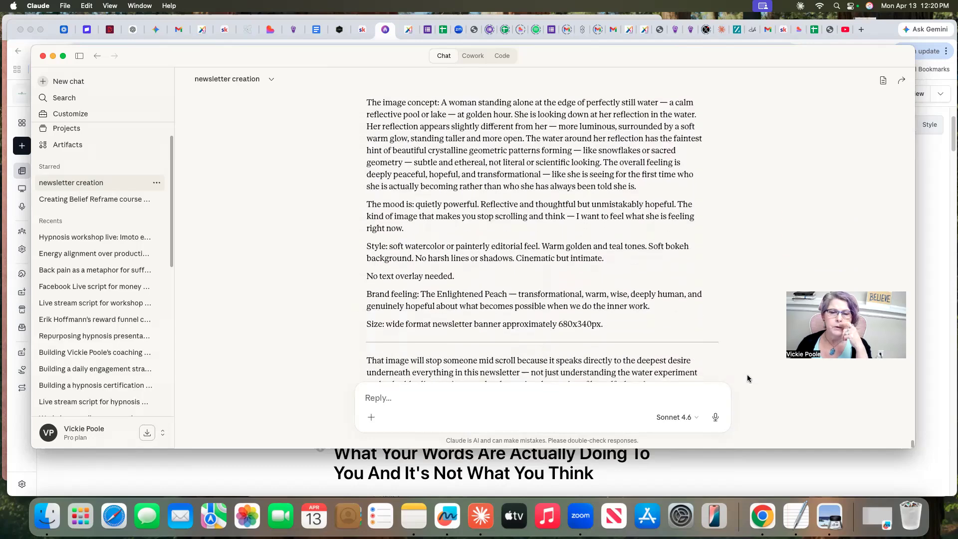
Copy Claude's full ChatGPT prompt, from "Create a newsletter banner image" through the 680x340px size line
scroll(747, 378, up, 5)
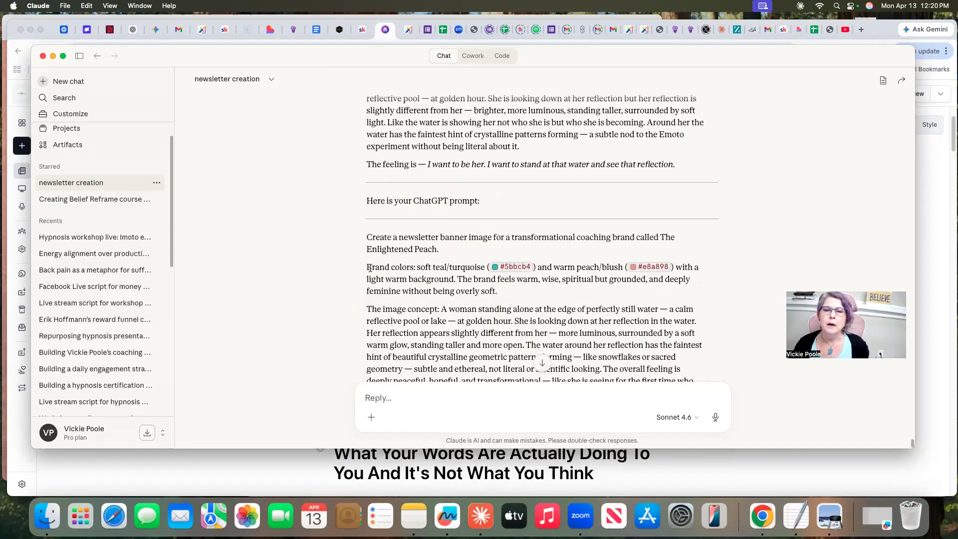
drag(364, 236, 479, 325)
scroll(479, 323, down, 8)
right_click(454, 190)
click(468, 212)
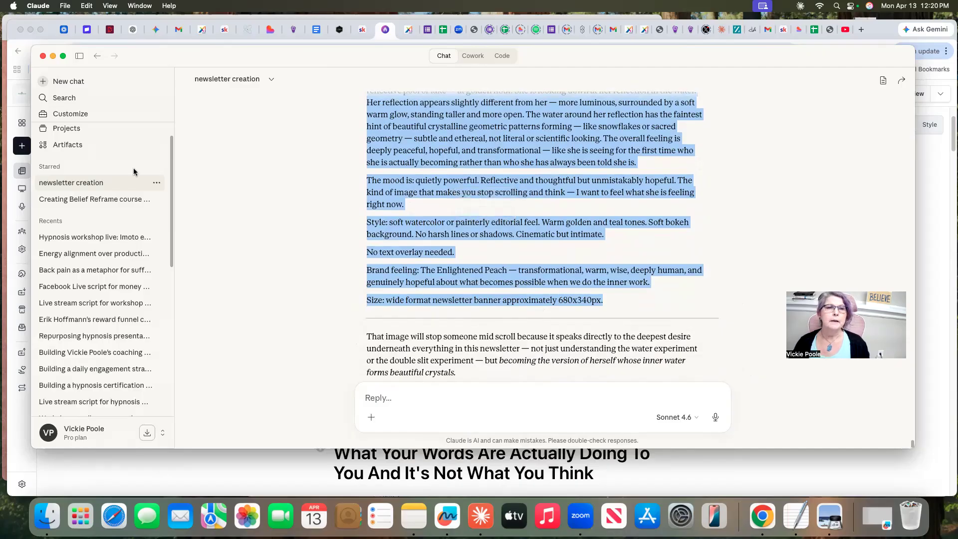
Switch to ChatGPT and open the "Image Description Request" chat at its latest image
click(127, 33)
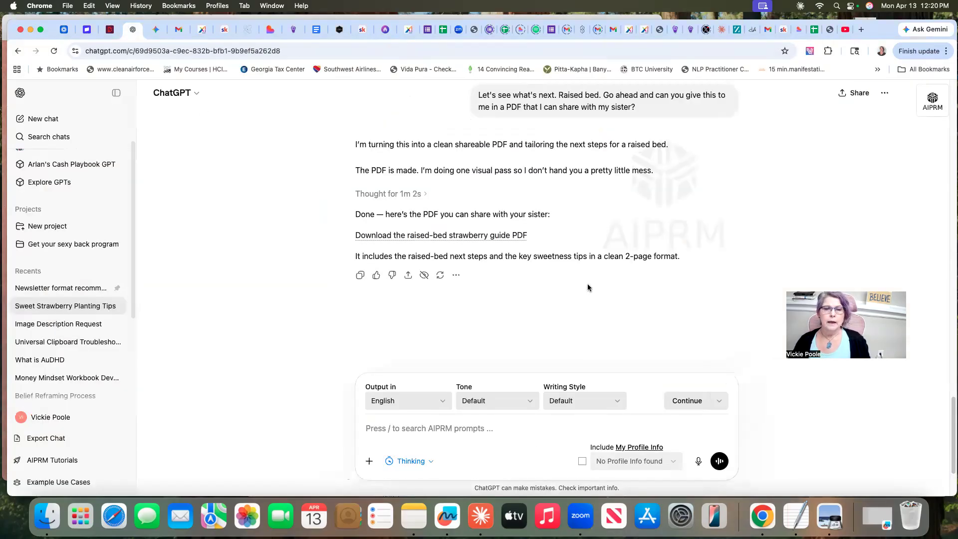
scroll(494, 280, up, 10)
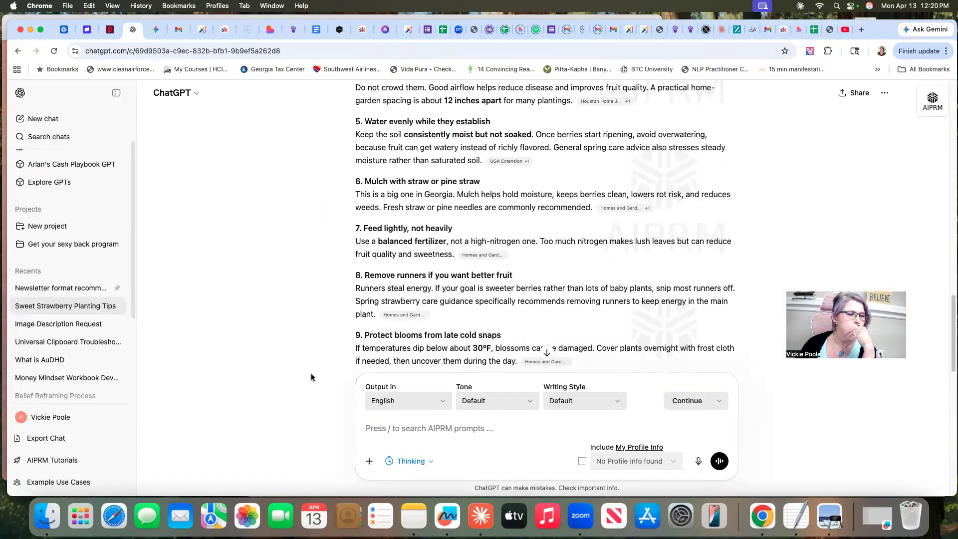
click(60, 325)
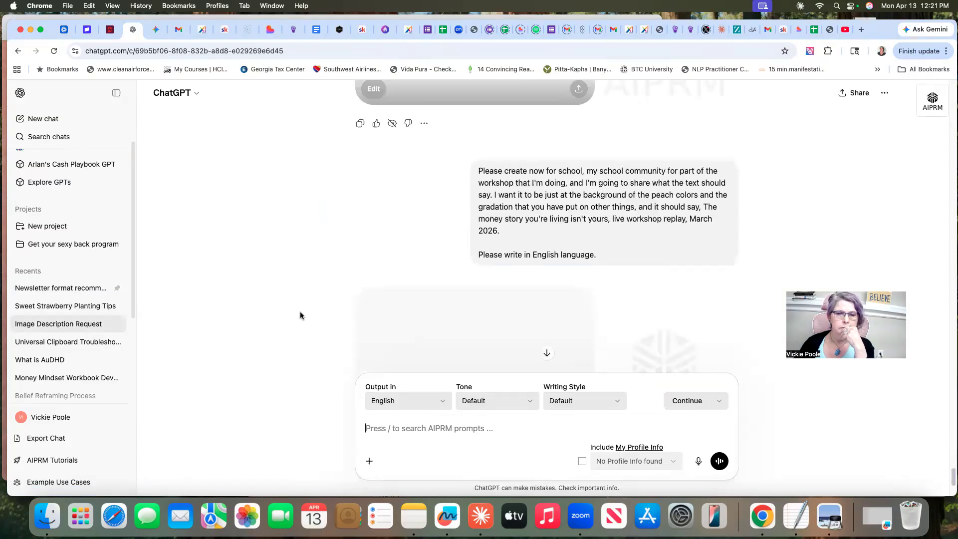
scroll(675, 318, down, 3)
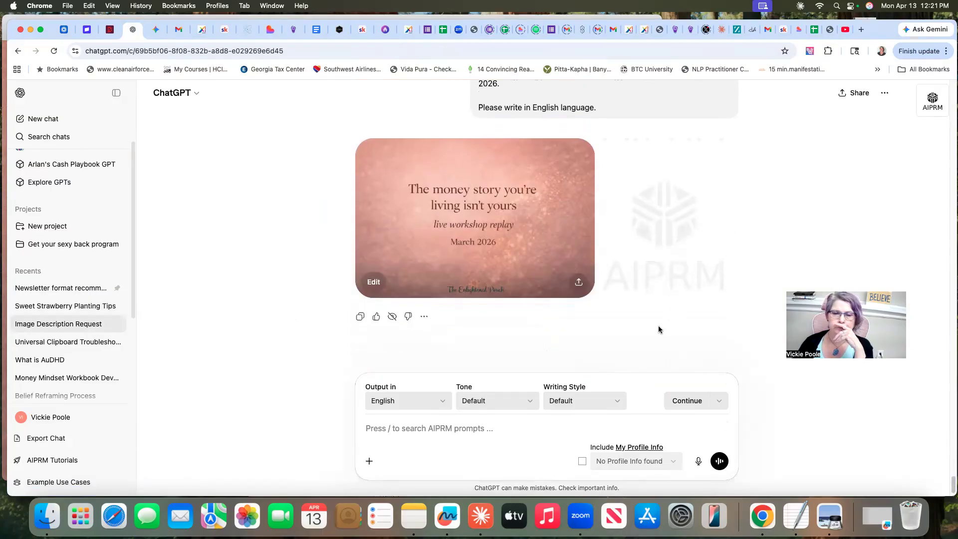
Paste the copied newsletter banner prompt for The Enlightened Peach into the chat and send it
click(369, 430)
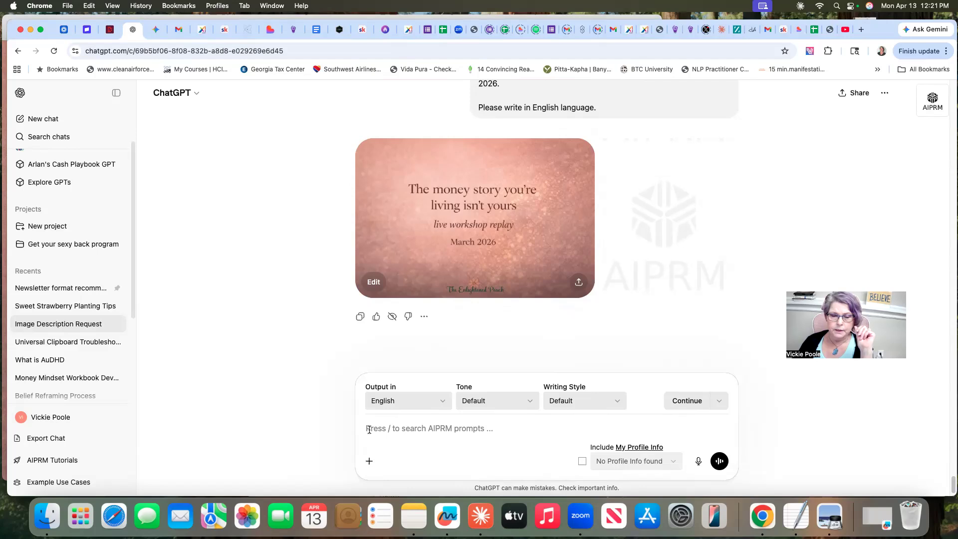
right_click(370, 430)
click(387, 394)
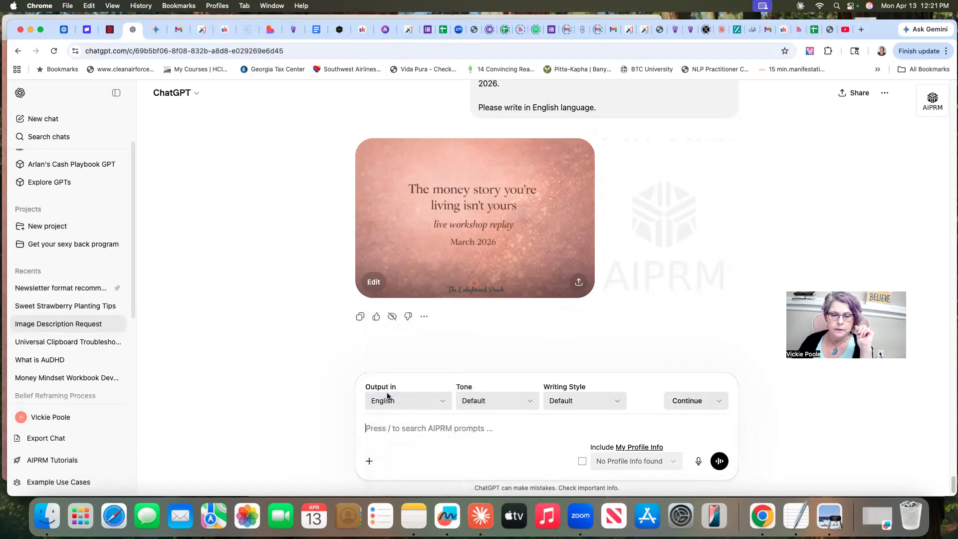
click(719, 461)
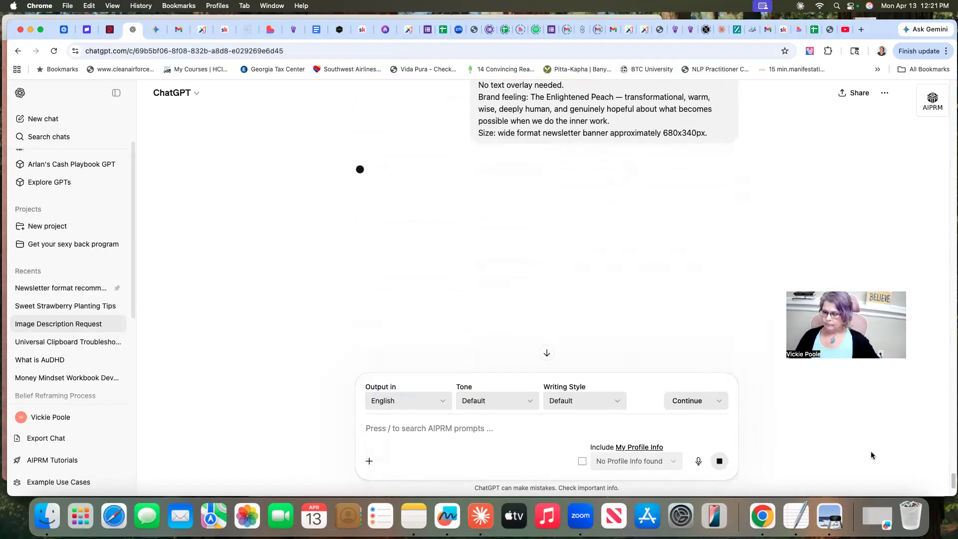
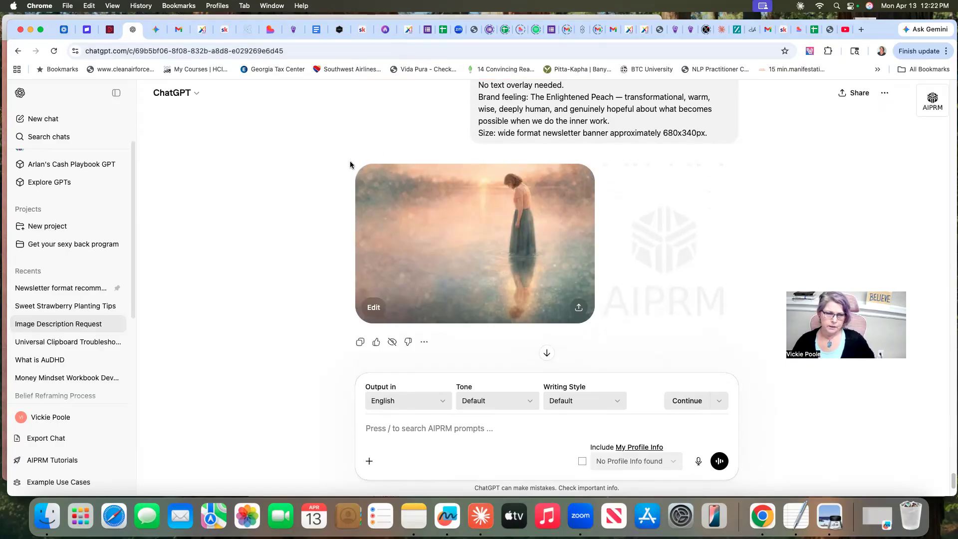
Capture a screenshot of ChatGPT's generated lake image and attach it to the "newsletter creation" chat in Claude
key(super+shift+4)
drag(351, 162, 611, 330)
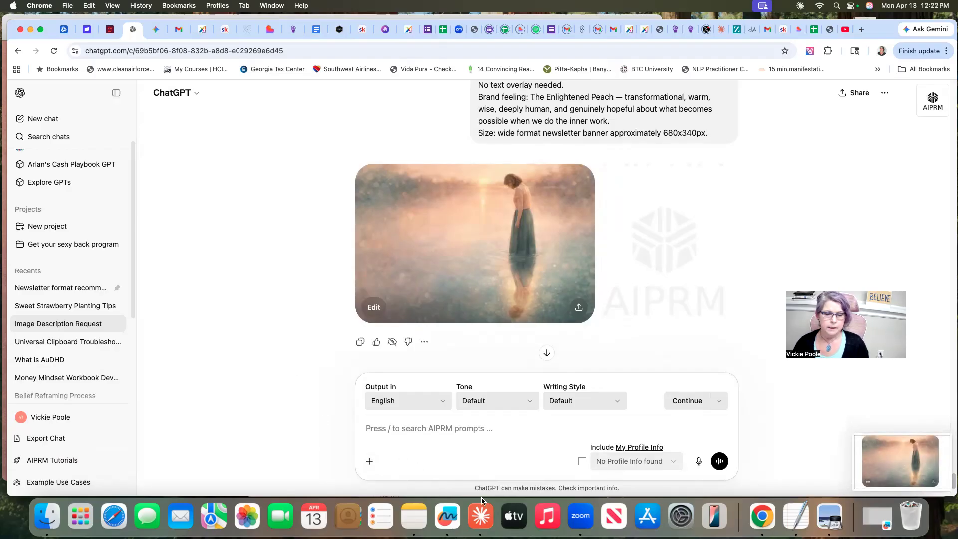
click(480, 516)
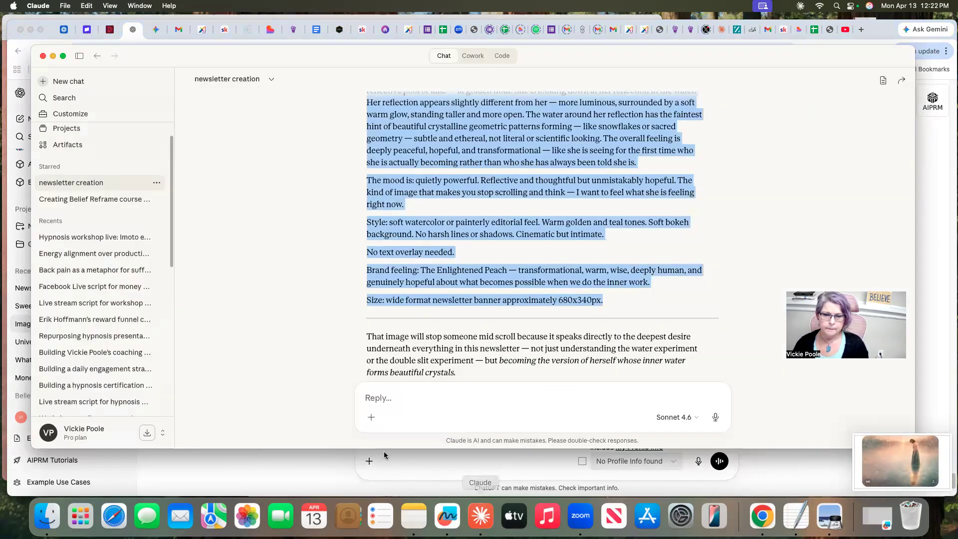
click(372, 417)
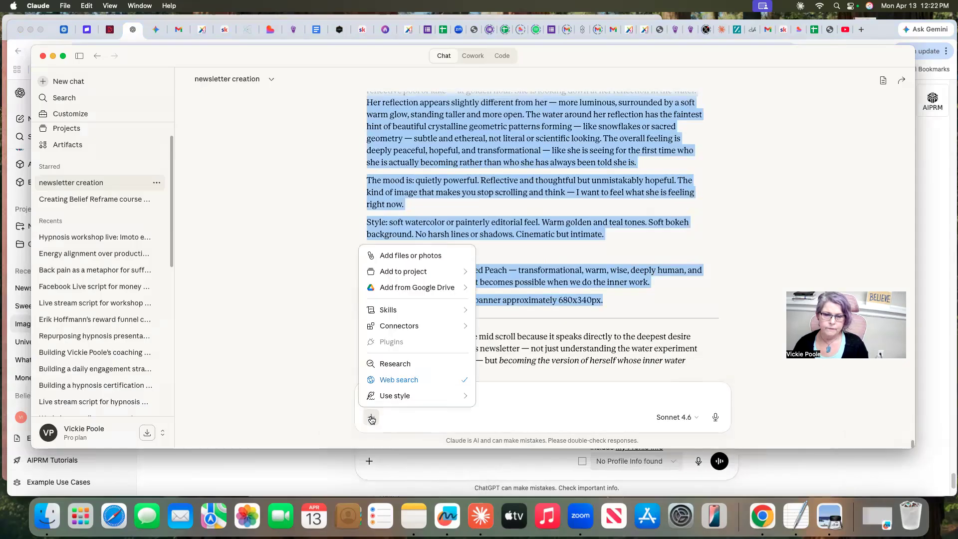
click(397, 255)
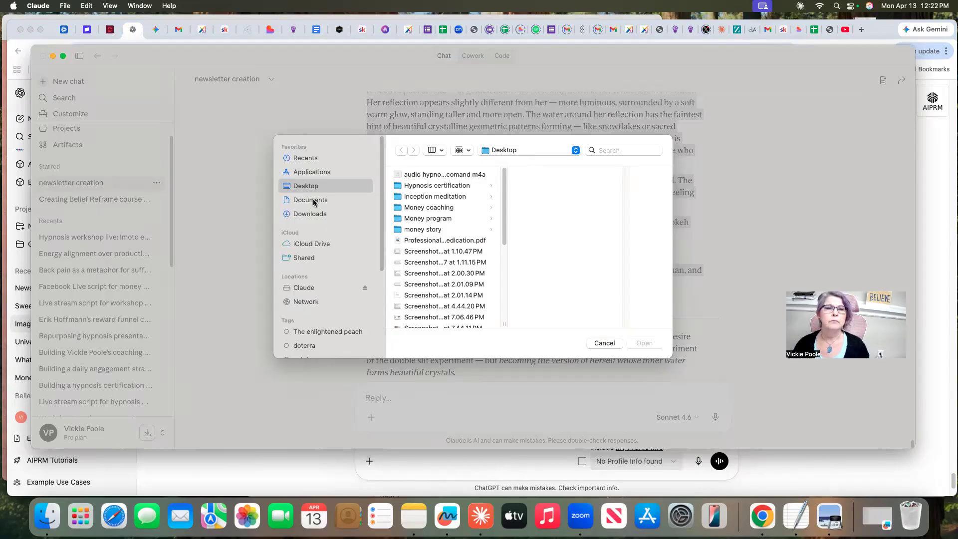
scroll(502, 225, down, 1)
drag(502, 224, 502, 288)
click(422, 277)
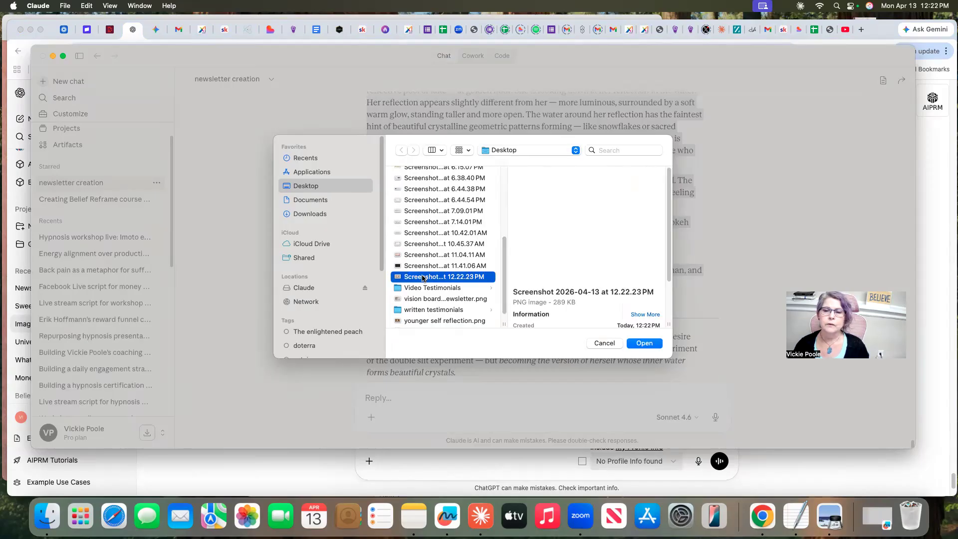
click(643, 344)
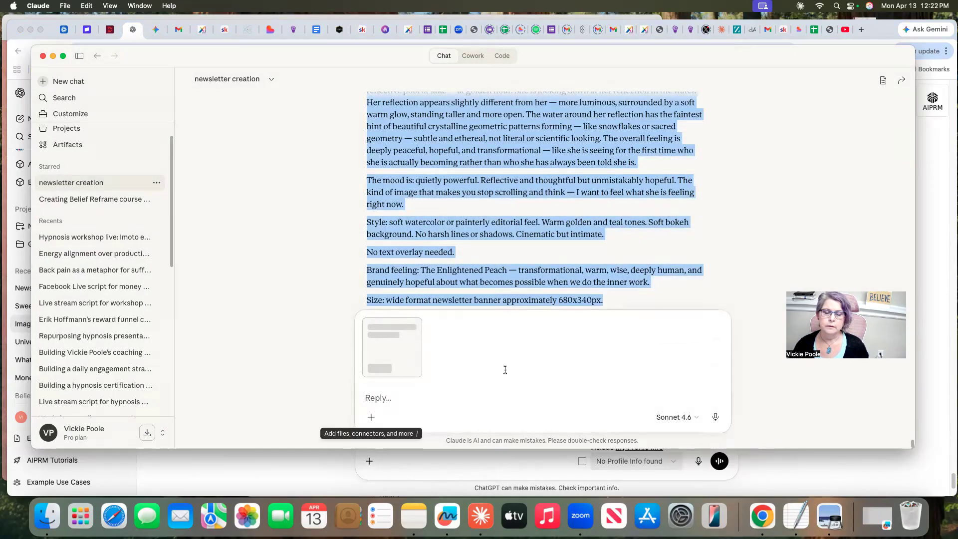
Tell Claude "this is pretty yuet not sure it actually demonstrates what we wanted" and send it with the attached image
click(378, 398)
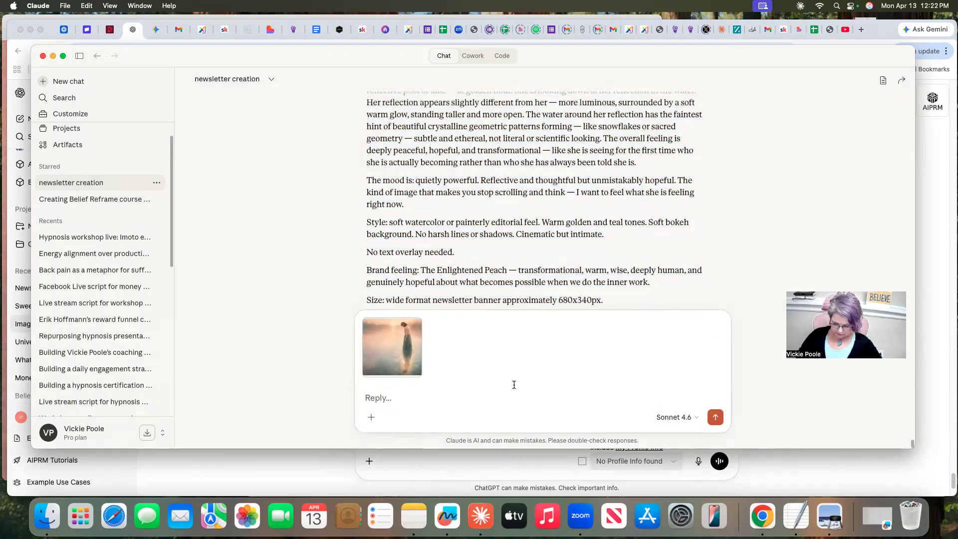
text(t)
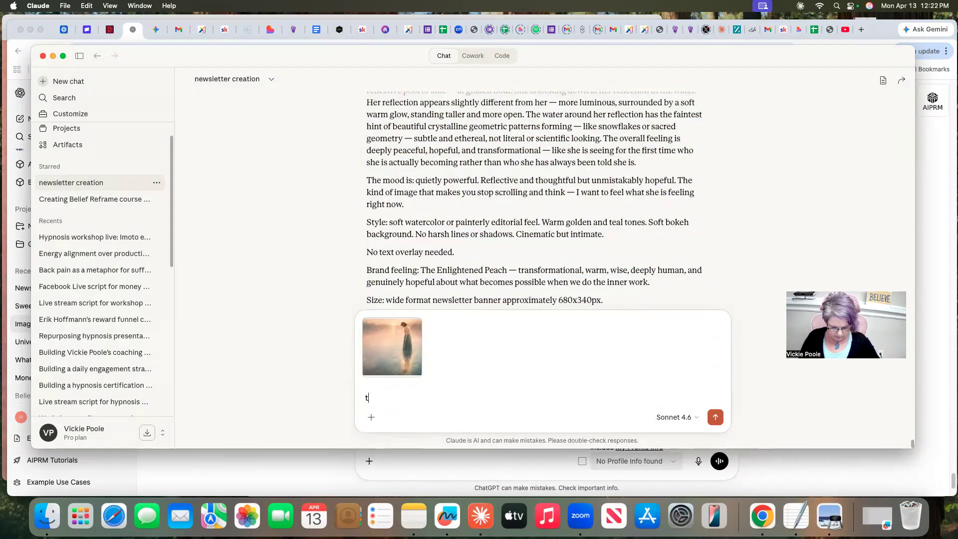
text(his is )
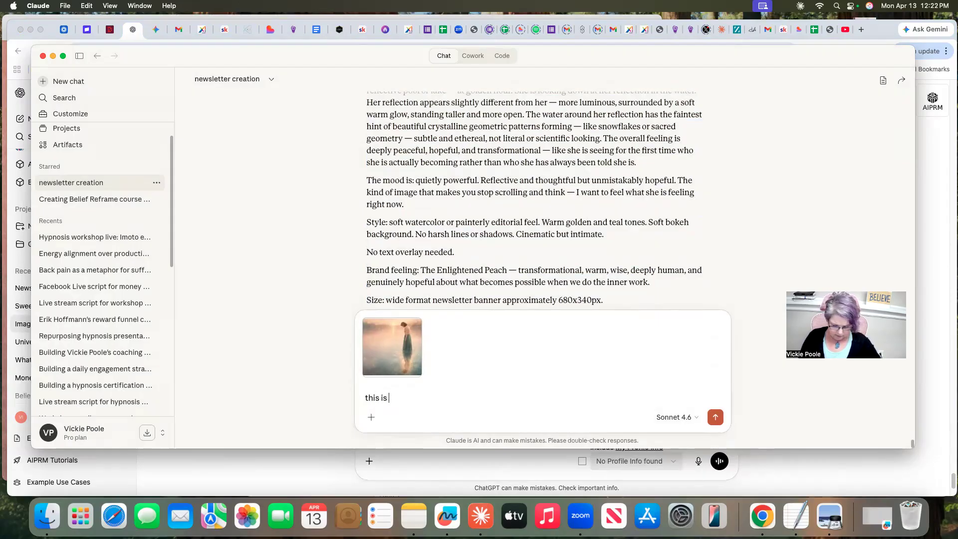
text(pretty)
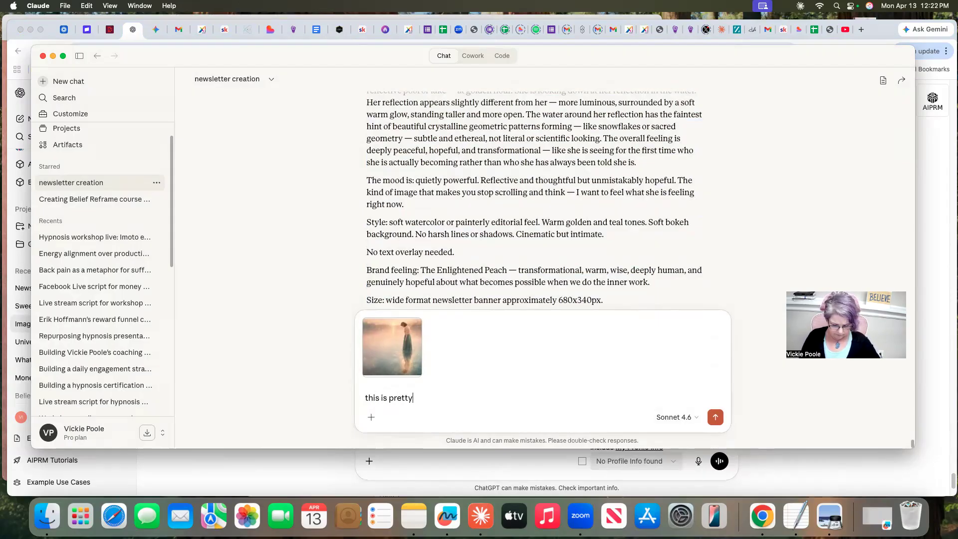
text( yuet not)
key(BackSpace)
key(BackSpace)
text(not sur)
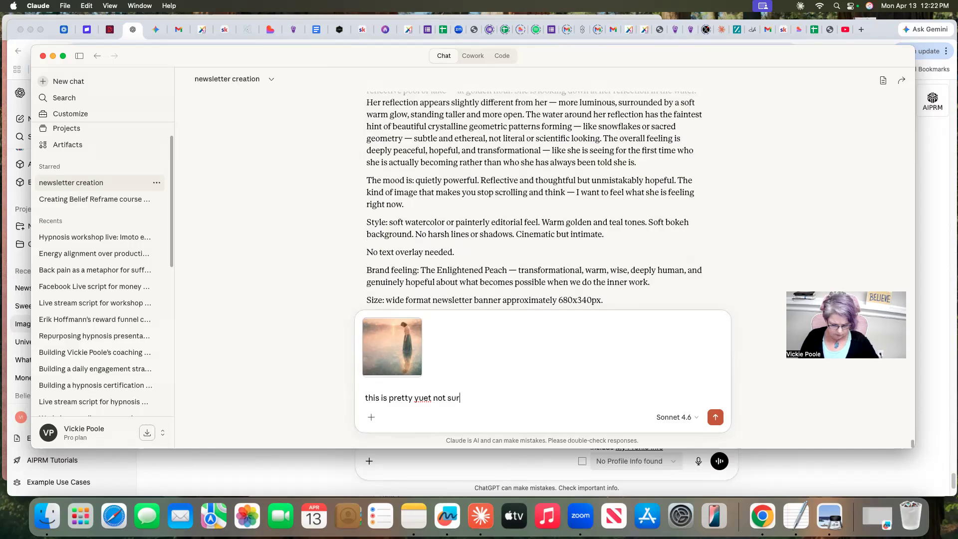
text(e it actually dem)
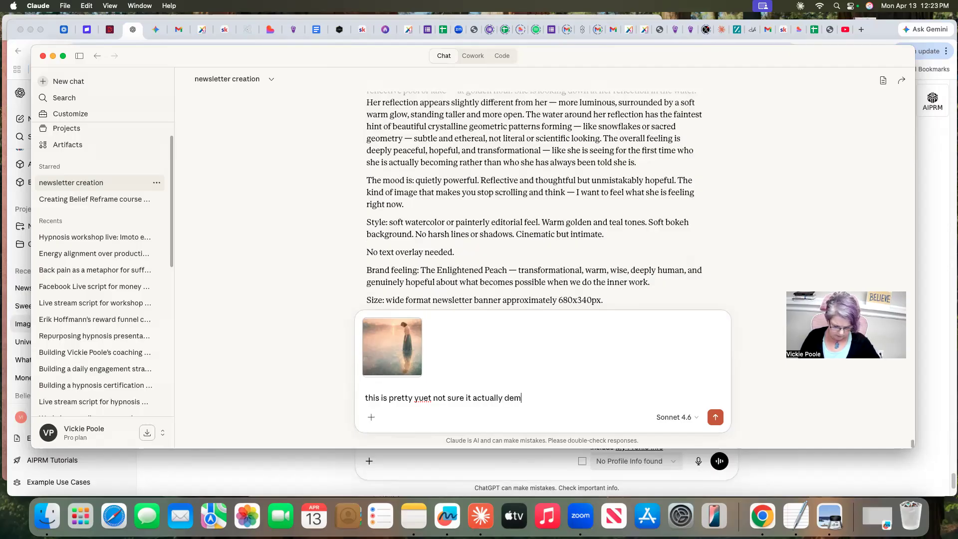
text(onstrat)
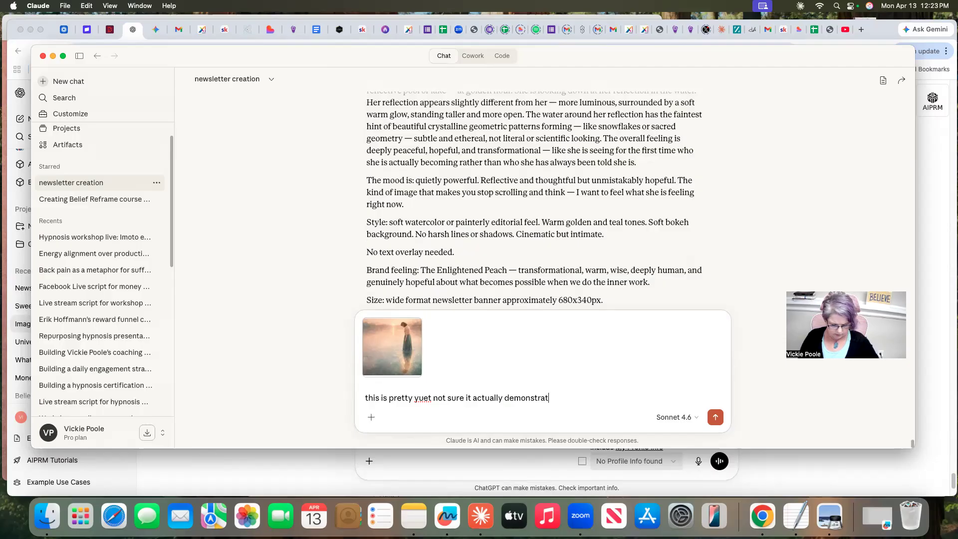
text(es what w)
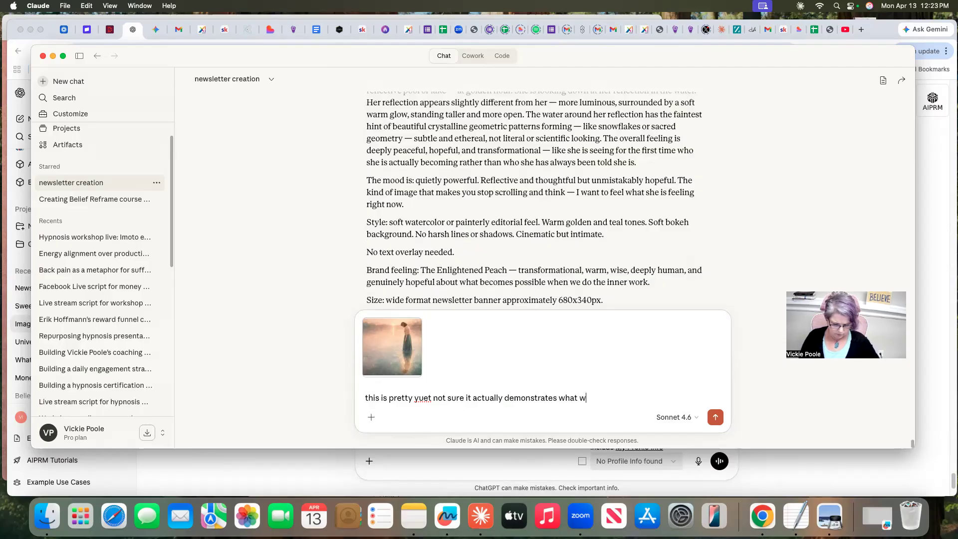
text(e wanted ,)
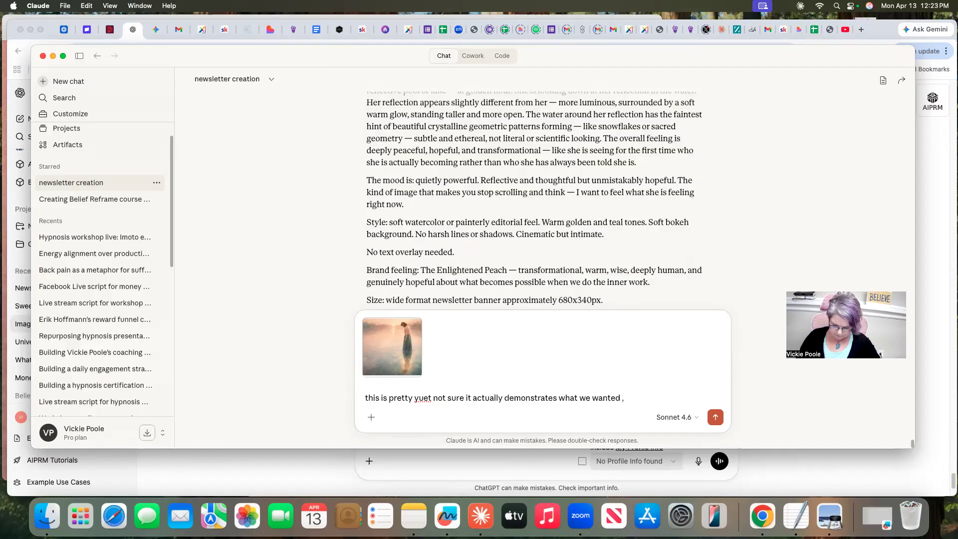
key(Return)
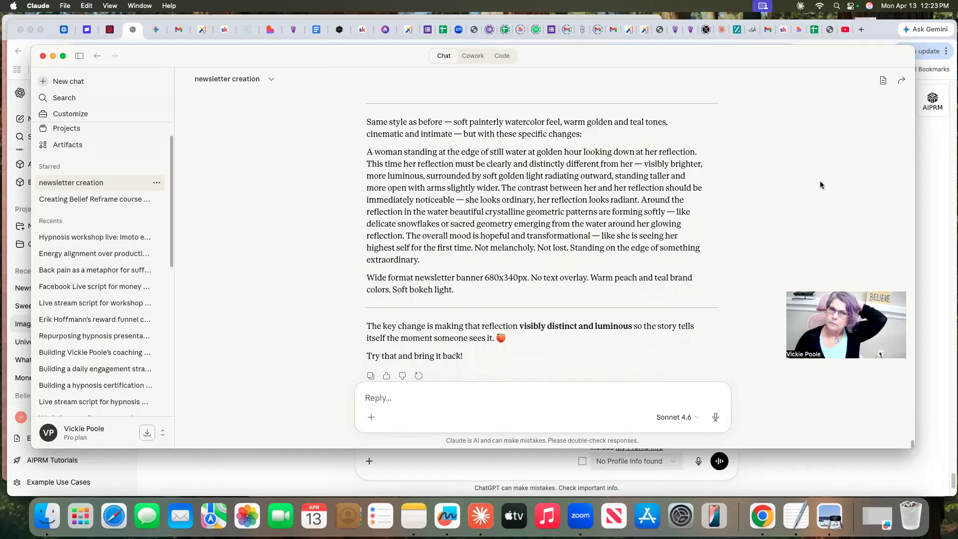
Copy Claude's refined image prompt, from "Same style as before" through "Soft bokeh light."
scroll(823, 177, up, 3)
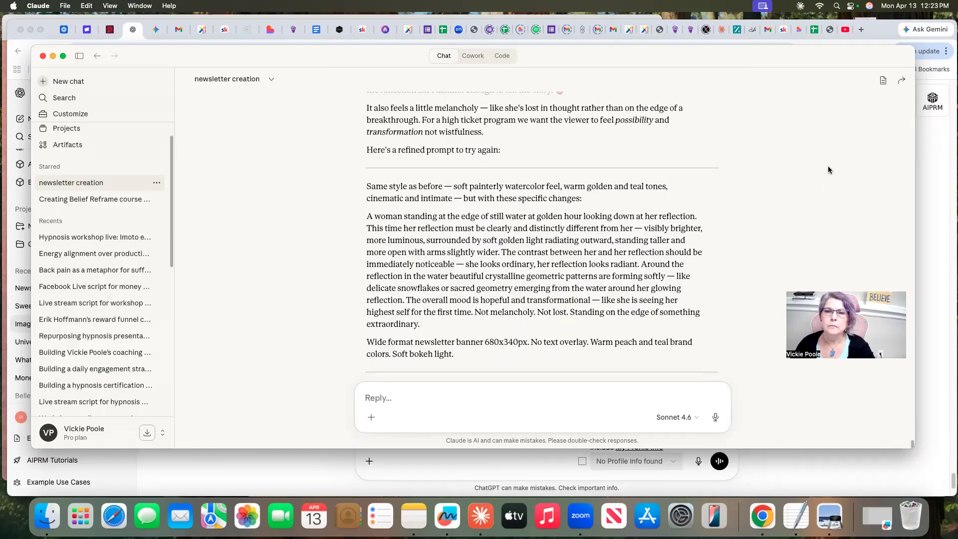
scroll(828, 166, down, 5)
scroll(778, 152, up, 3)
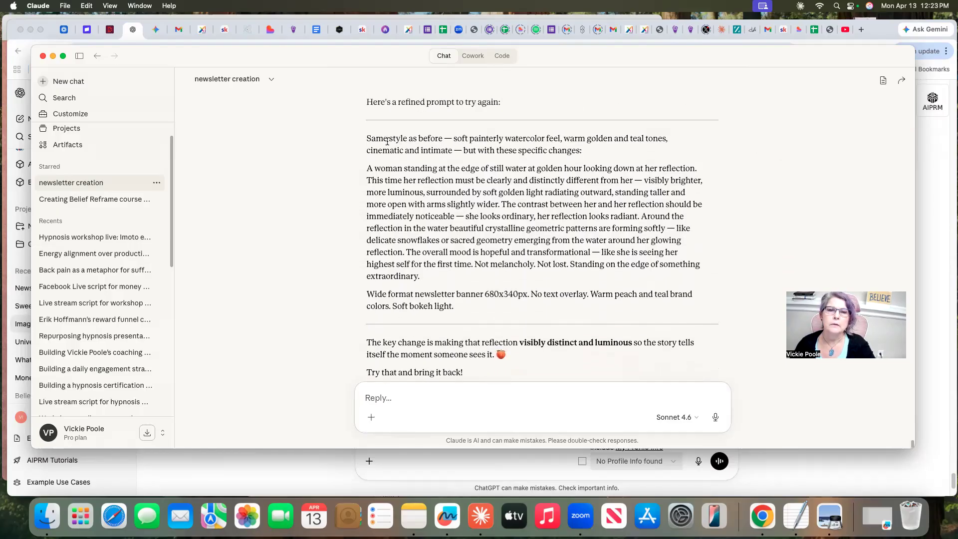
drag(368, 137, 484, 305)
right_click(470, 234)
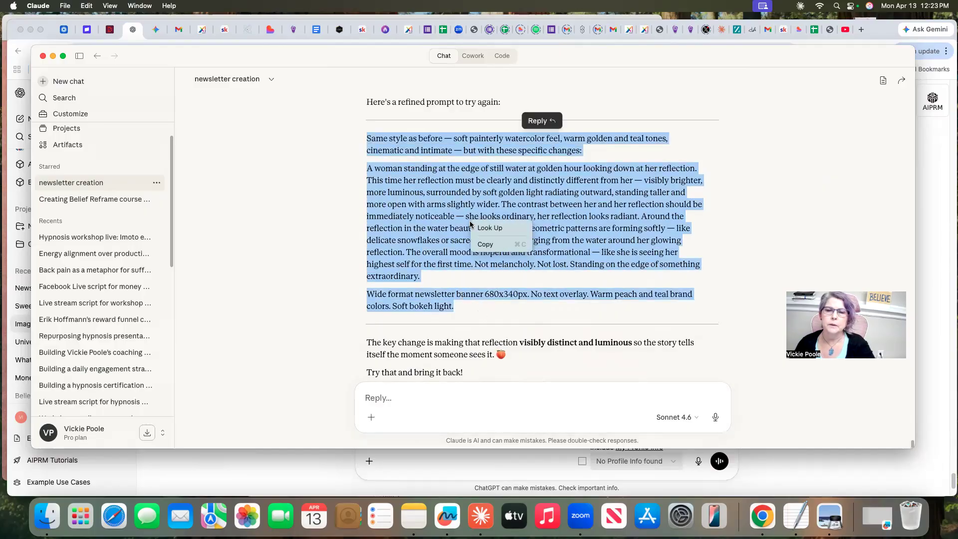
click(494, 246)
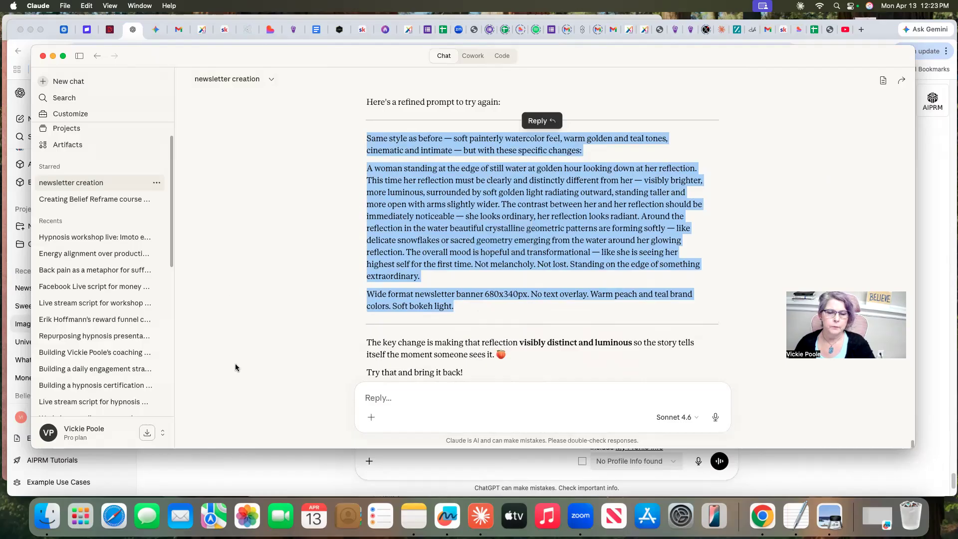
Switch to ChatGPT, paste the refined banner prompt into the image chat and send it
click(278, 476)
right_click(378, 429)
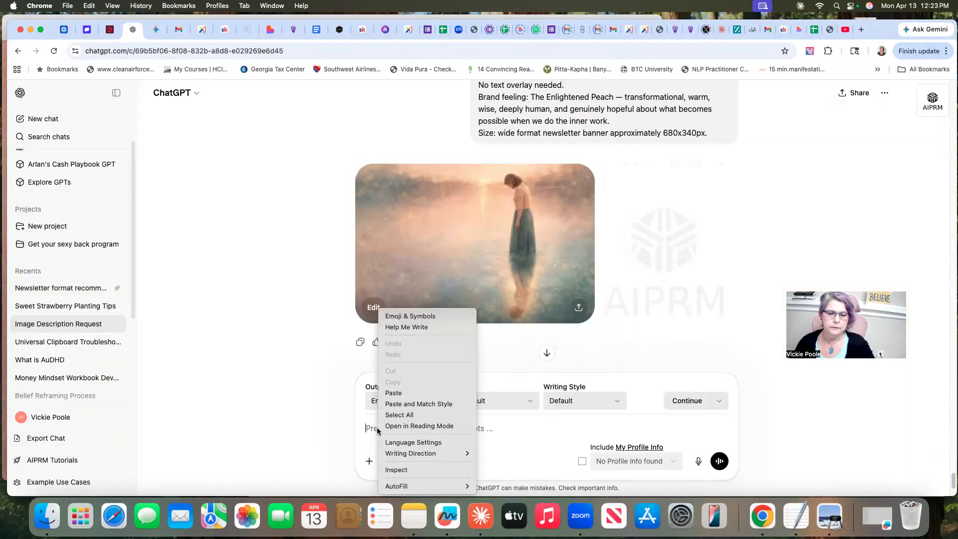
click(394, 394)
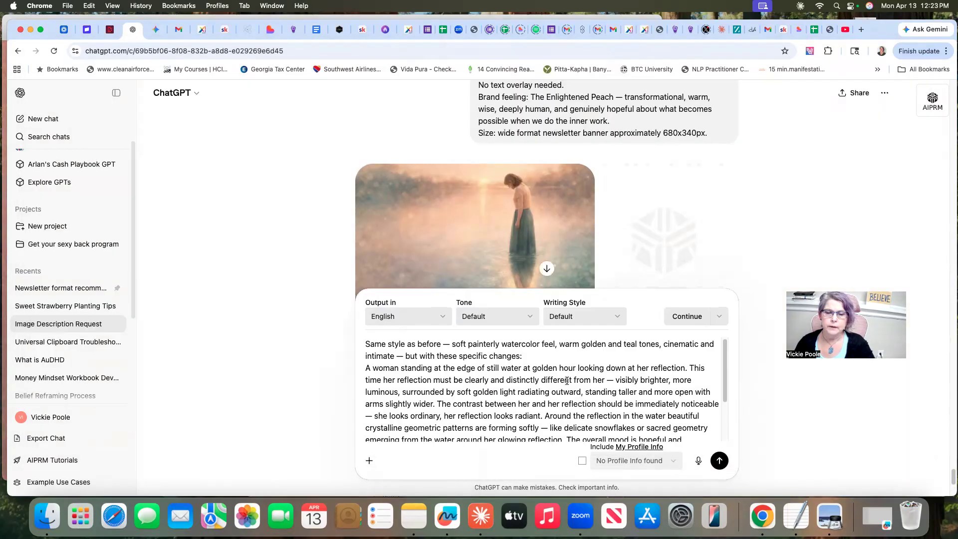
click(718, 460)
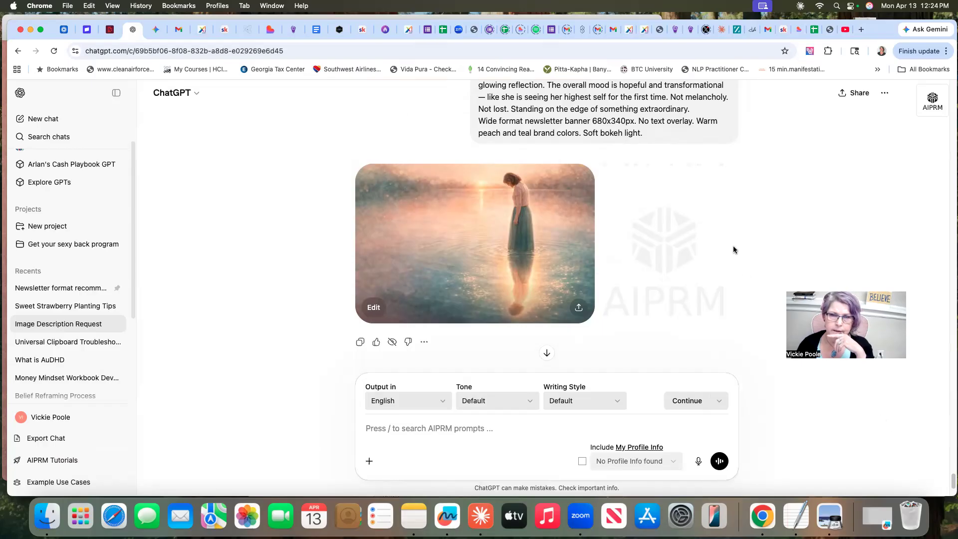
Compare the new banner image with the previous version and capture a screenshot of the new one
scroll(675, 240, down, 3)
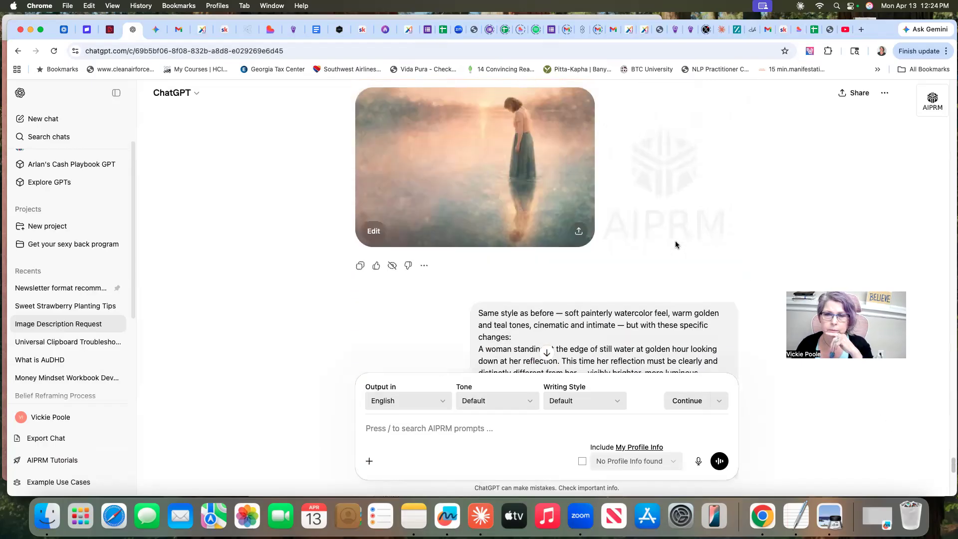
scroll(676, 241, down, 8)
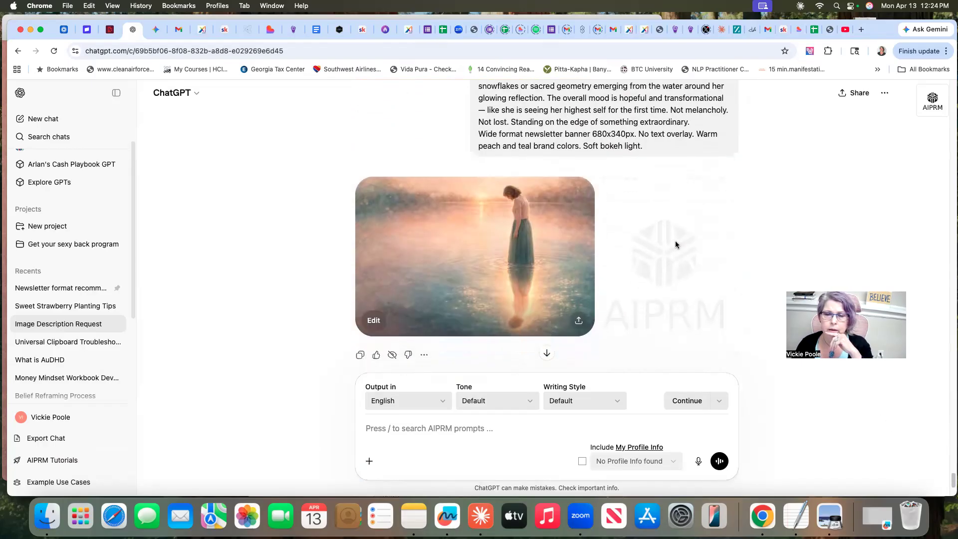
scroll(676, 240, down, 1)
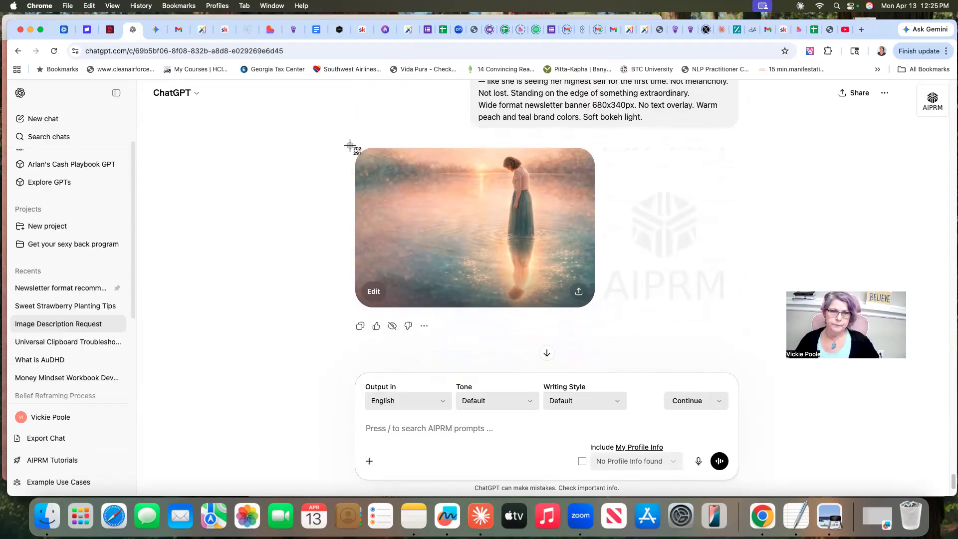
drag(351, 146, 609, 309)
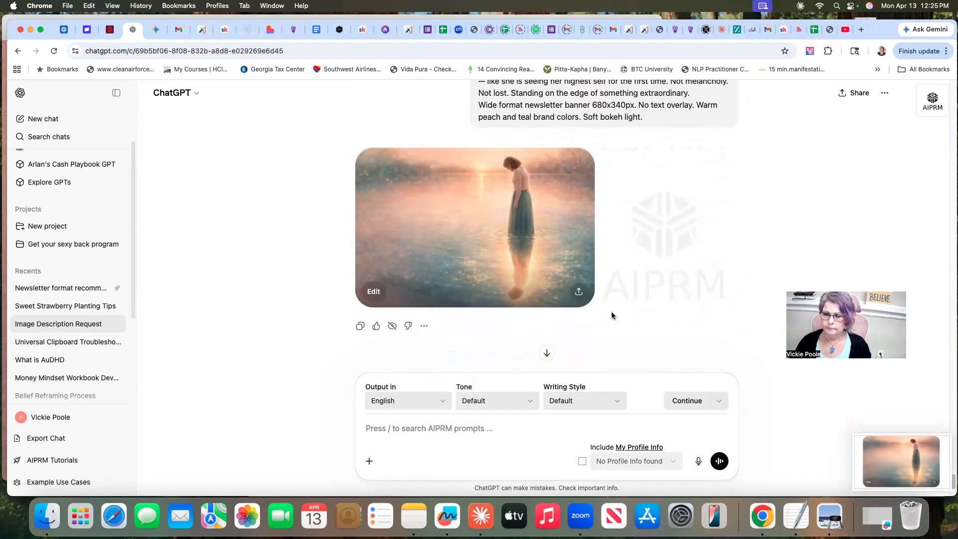
Switch to Claude and dictate that the image looks almost identical to the one before, asking how to change the prompt
click(480, 516)
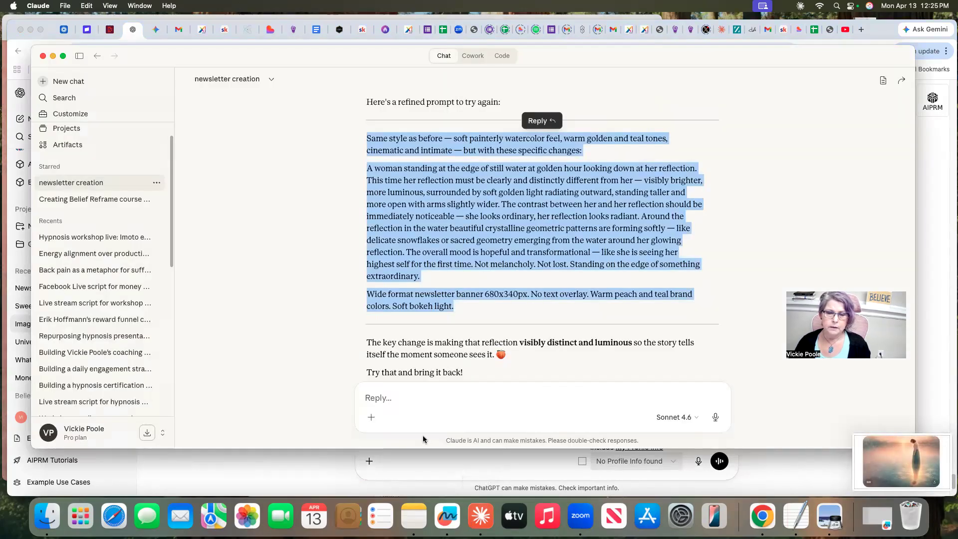
click(715, 416)
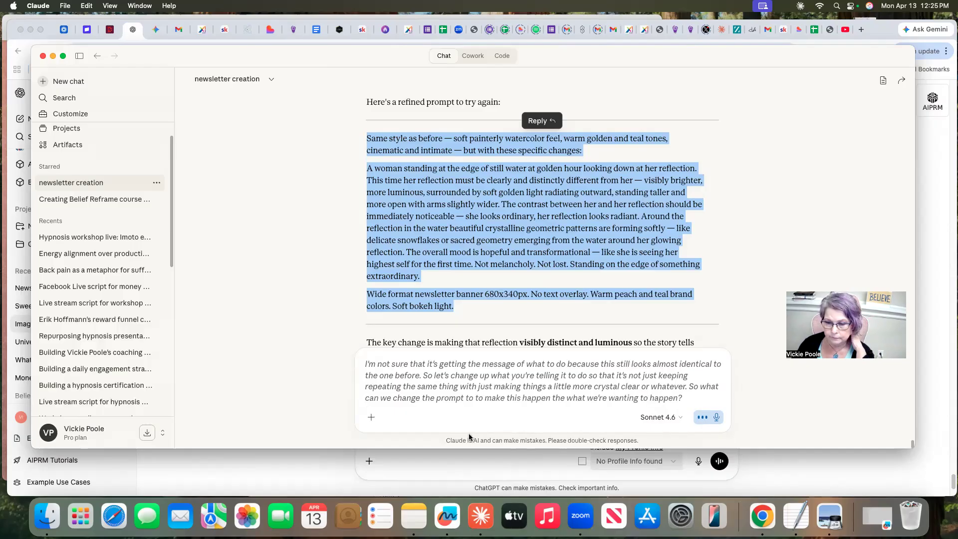
click(717, 417)
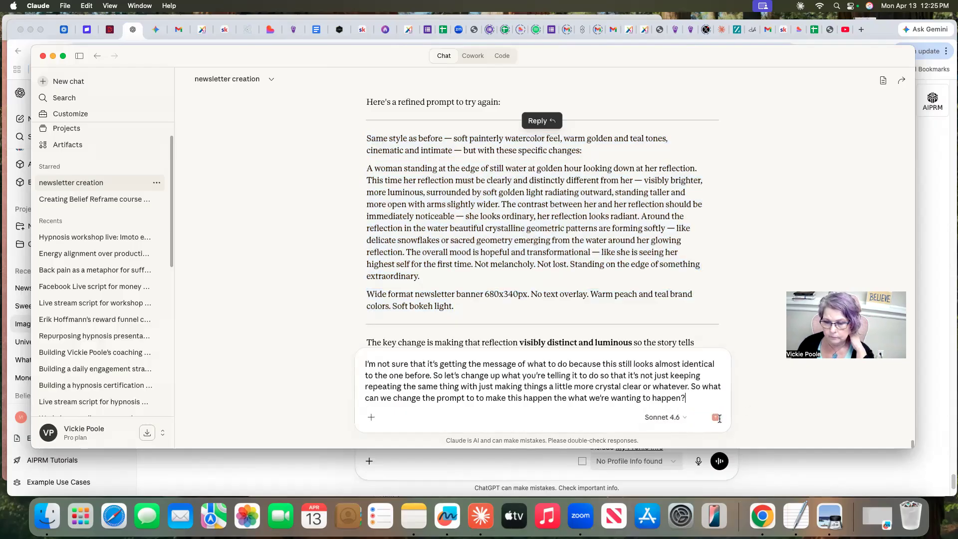
Attach the desktop file "Screenshot 2026-04-13 at 12.25.08 PM" to the dictated Claude message
click(371, 418)
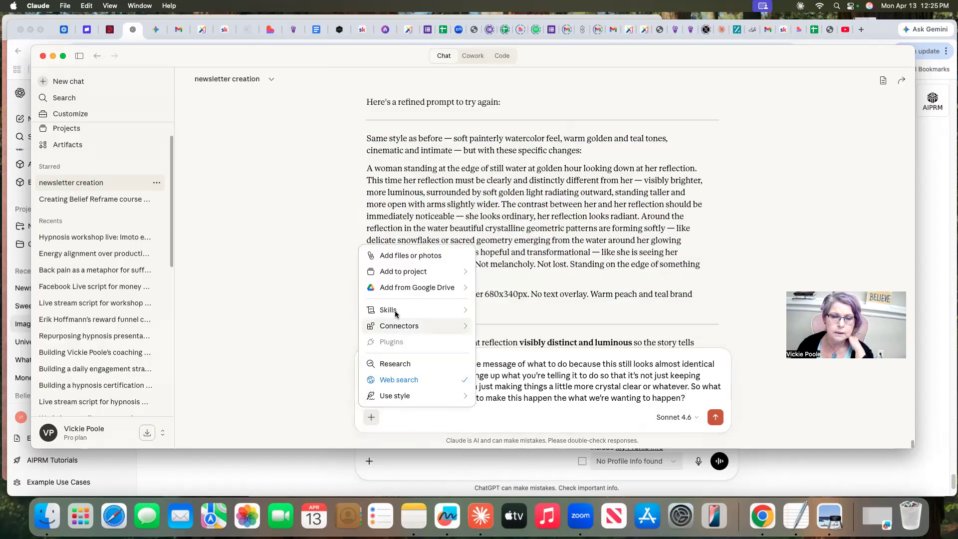
click(410, 255)
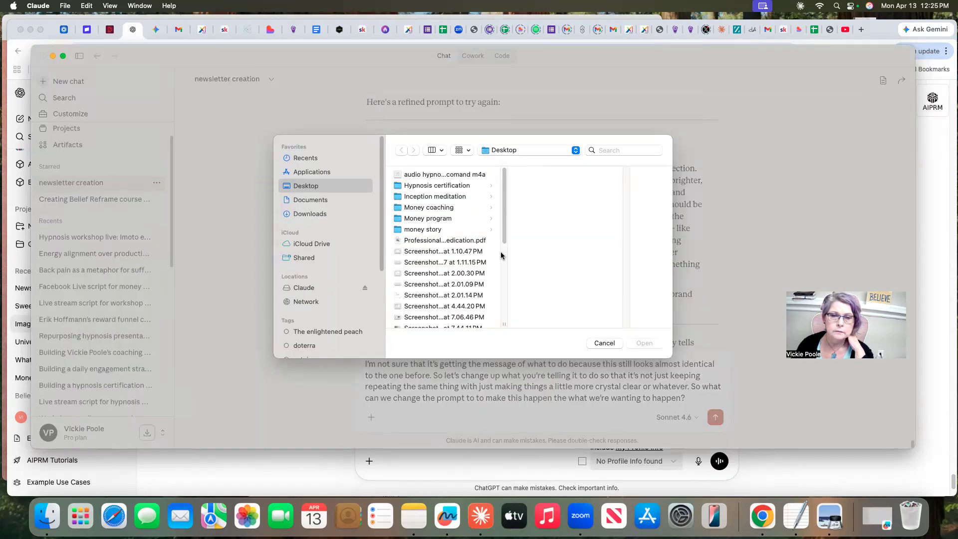
scroll(489, 269, down, 10)
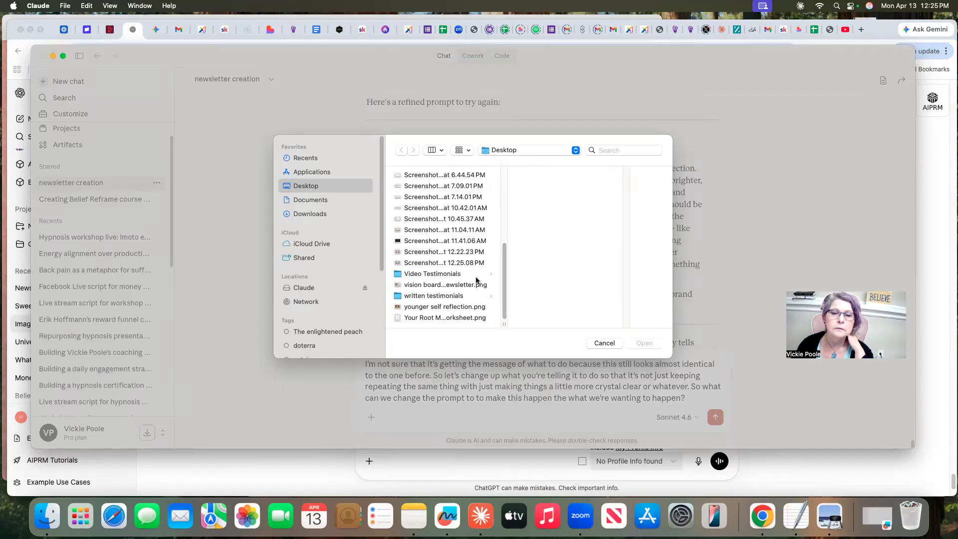
click(440, 263)
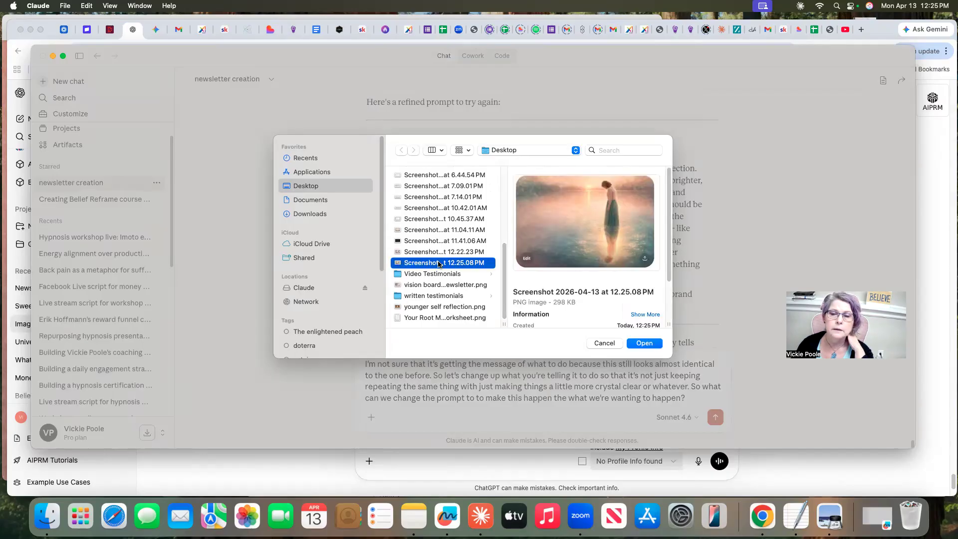
click(645, 344)
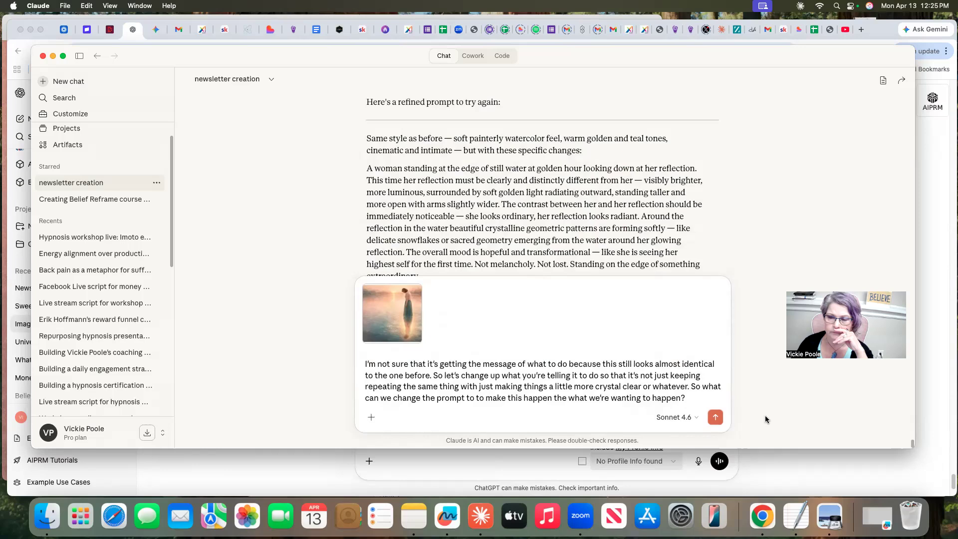
Send the message with the screenshot to Claude and copy its new banner prompt about two pairs of cupped hands holding water spheres
key(Return)
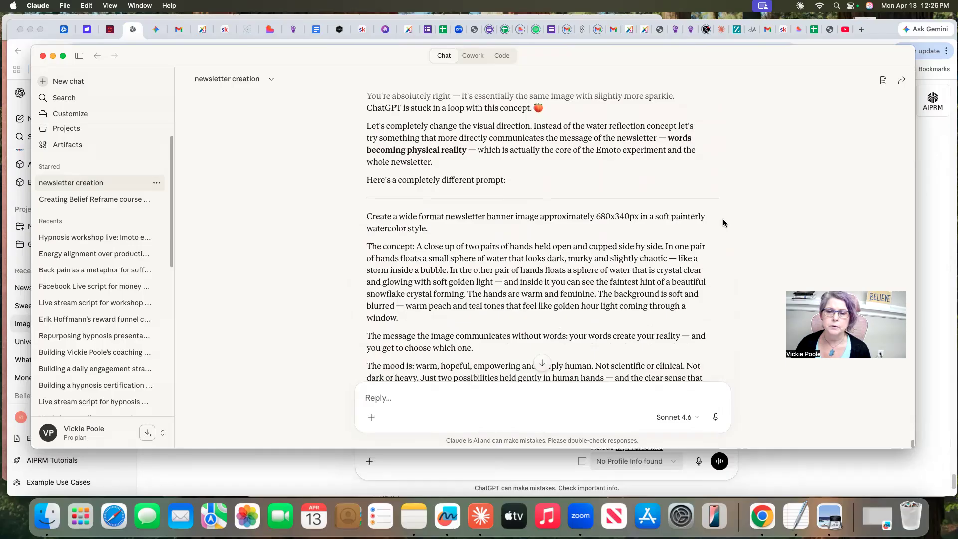
scroll(724, 222, down, 2)
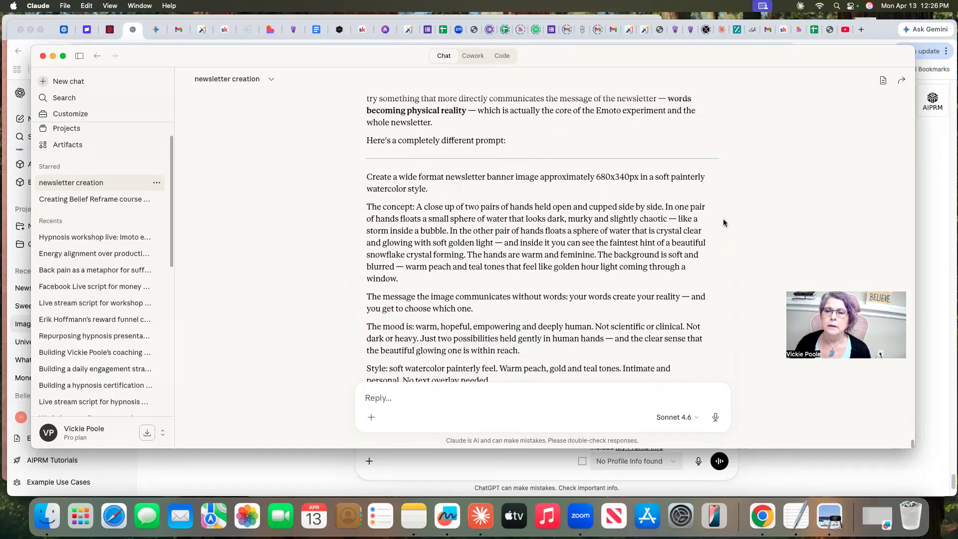
scroll(724, 223, down, 5)
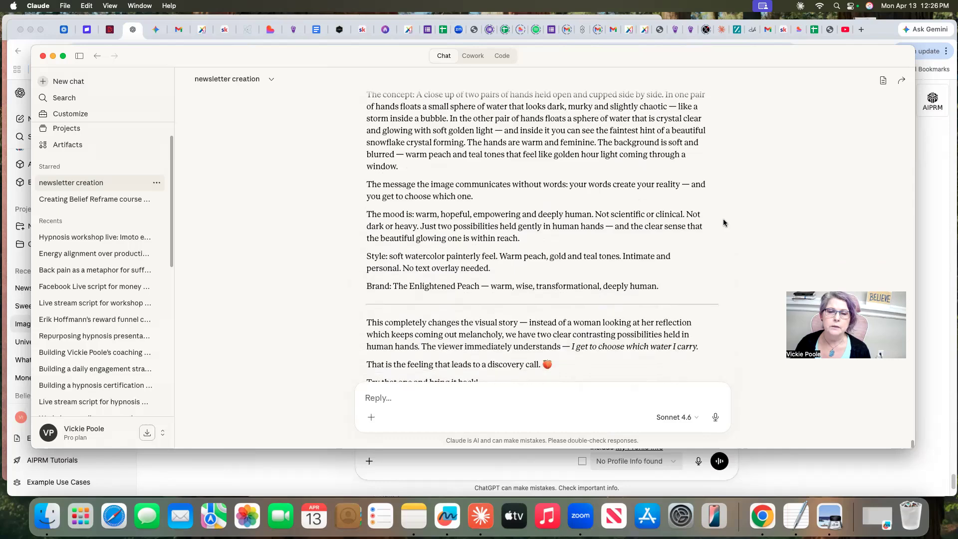
scroll(724, 222, up, 2)
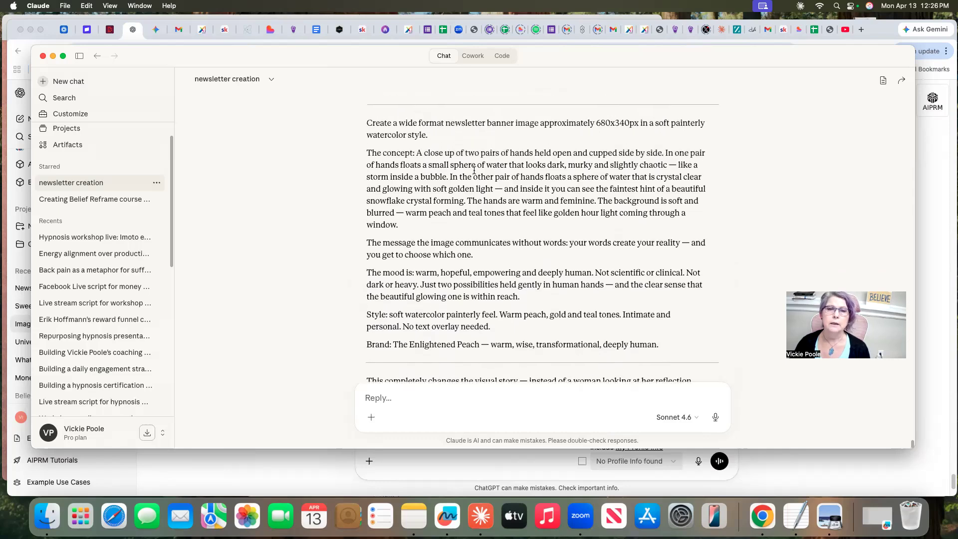
drag(366, 121, 693, 352)
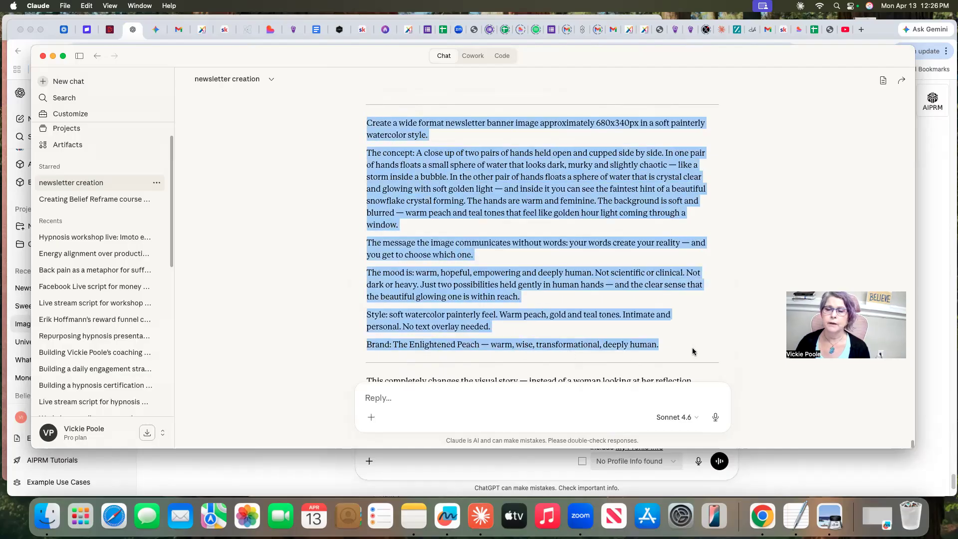
right_click(571, 187)
click(578, 212)
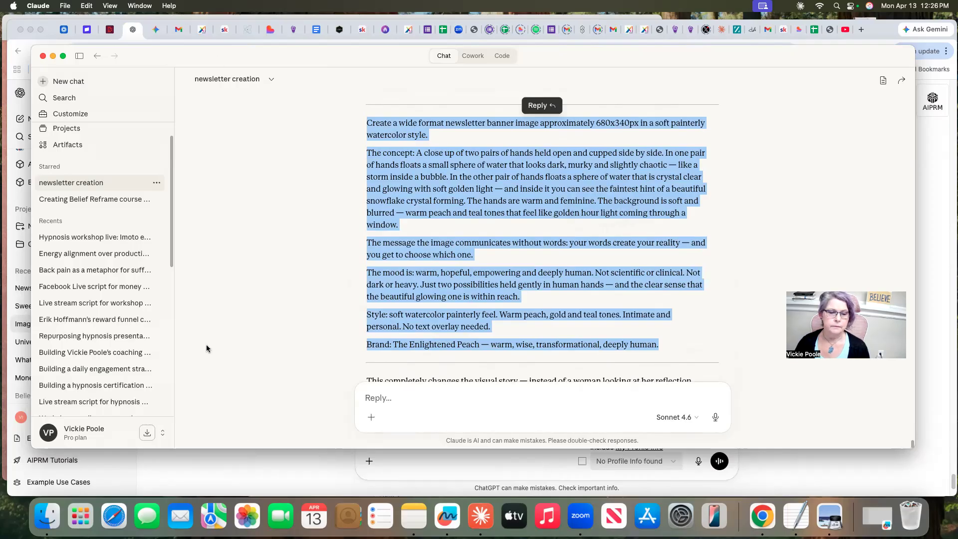
Switch to ChatGPT, submit the copied hands-and-spheres prompt in the image chat and capture a screenshot of the generated banner
click(270, 479)
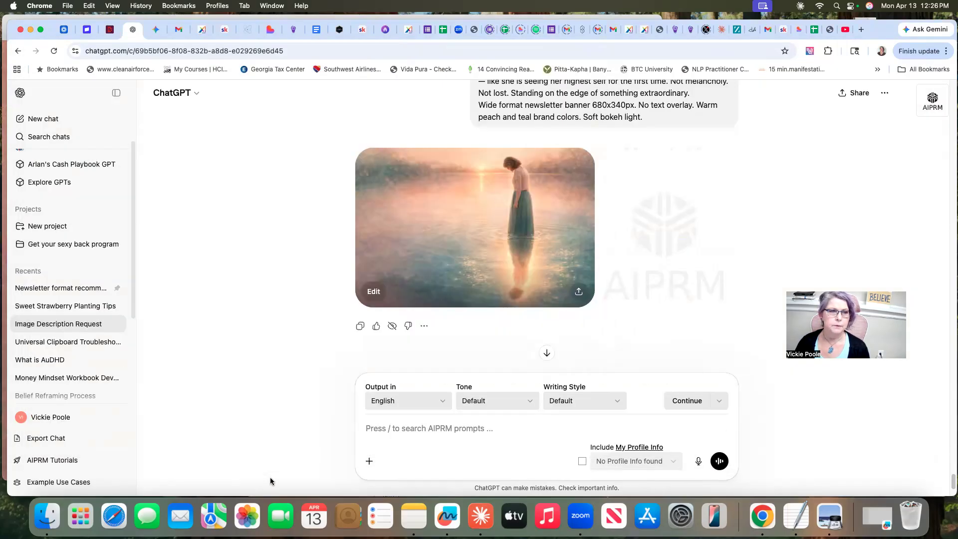
right_click(376, 428)
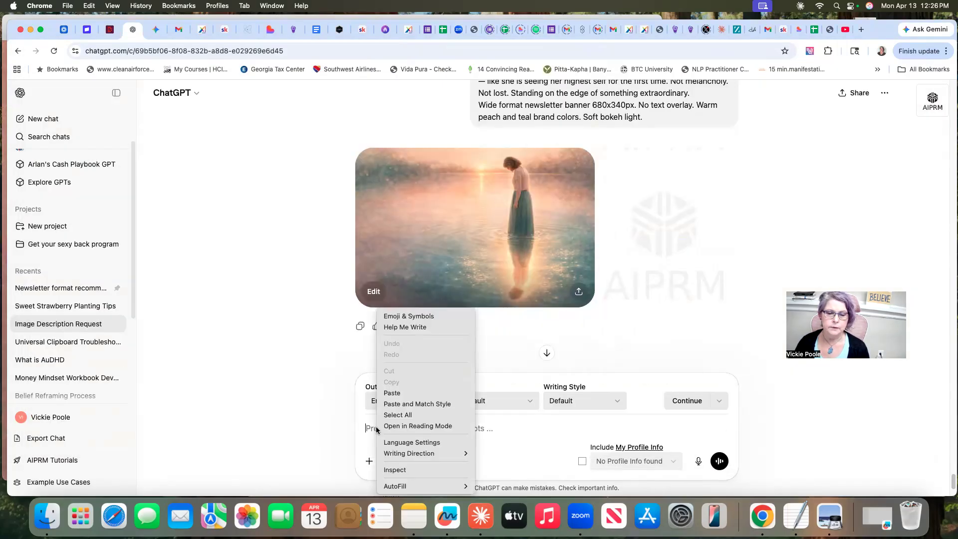
click(391, 394)
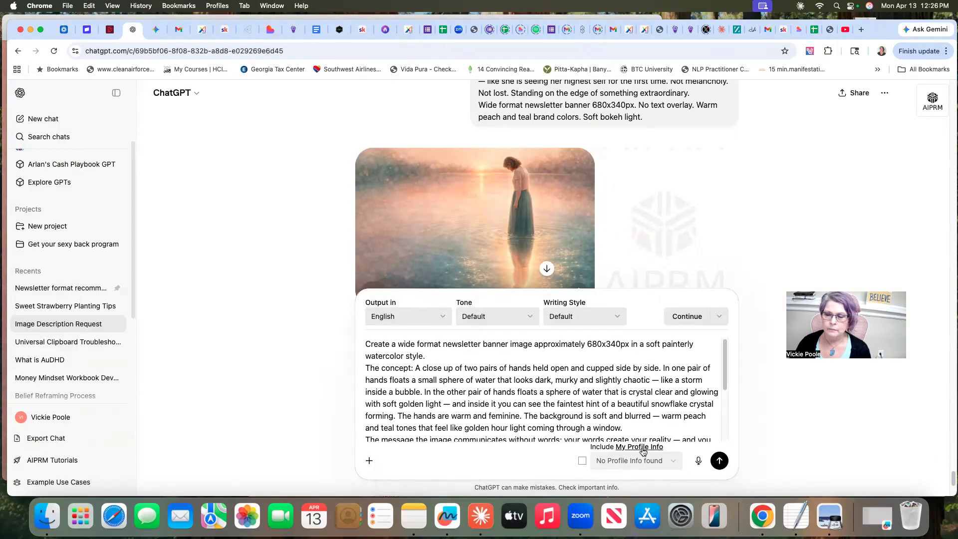
click(719, 460)
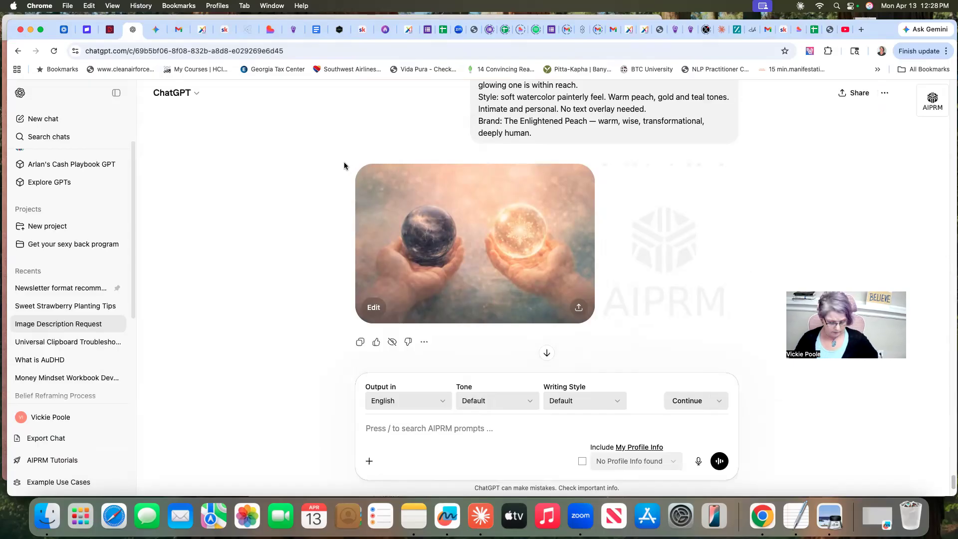
key(super+shift+4)
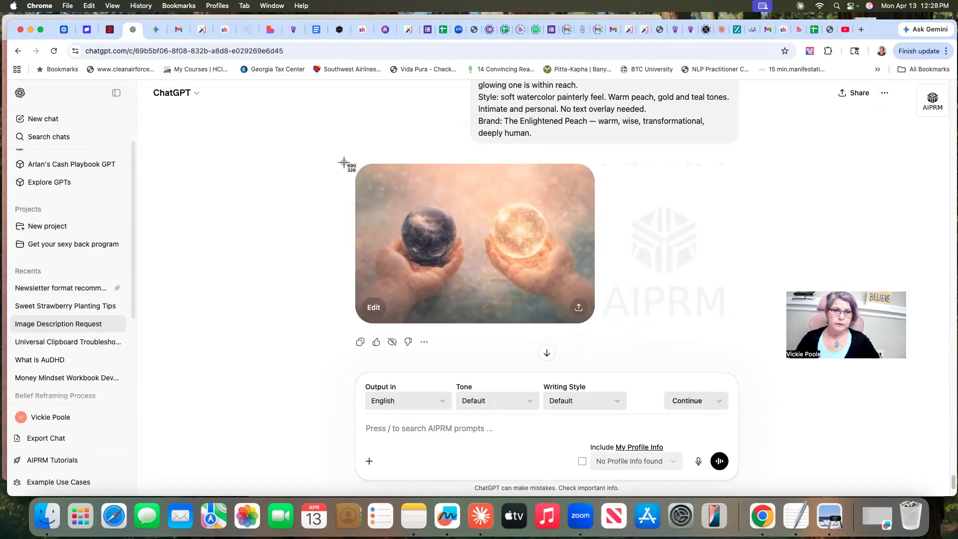
drag(344, 164, 611, 338)
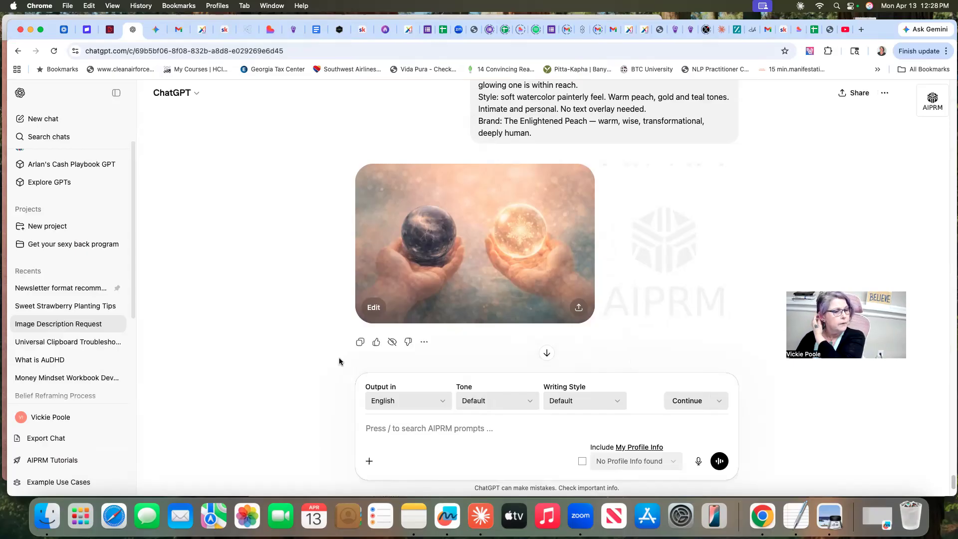
Switch to Claude and dictate that this is better though the hands are not very feminine, and it needs a caption to be understandable
click(469, 509)
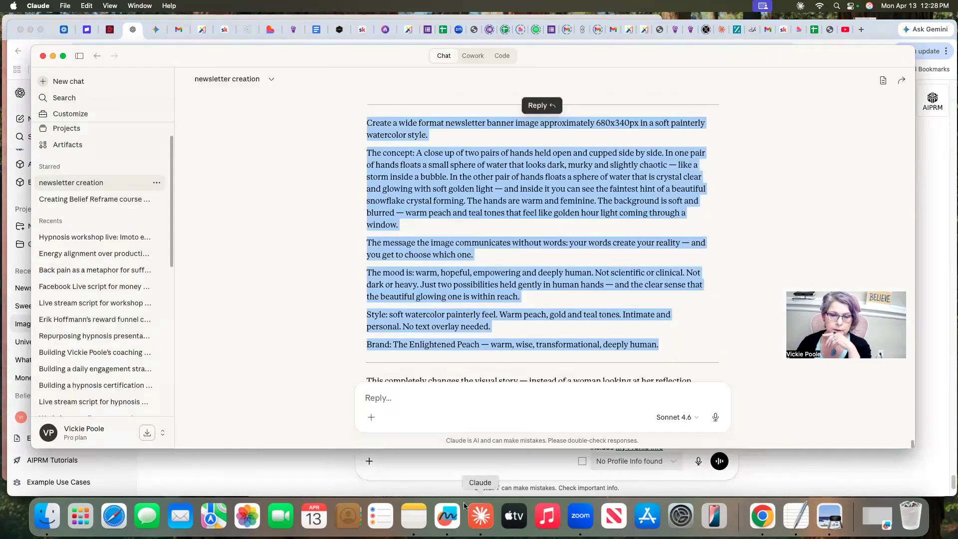
click(383, 398)
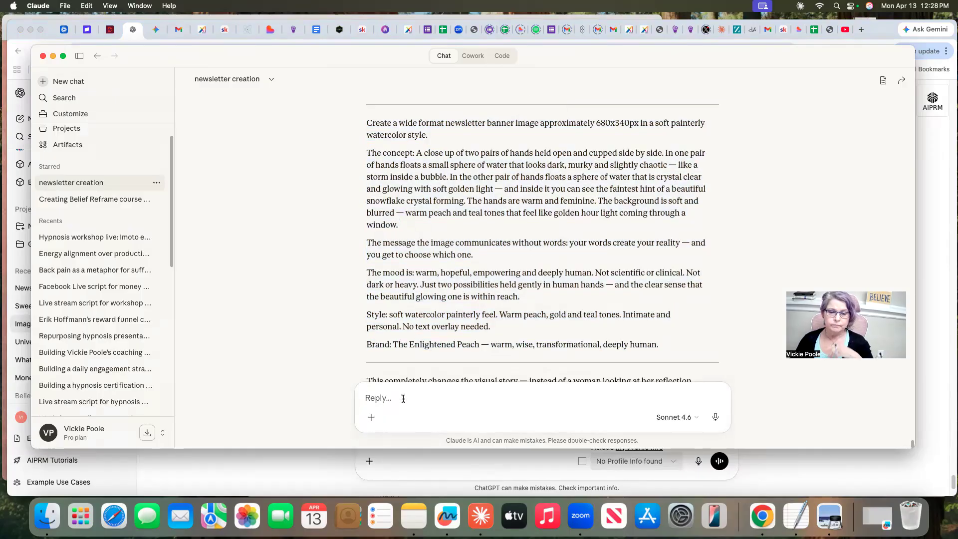
click(715, 418)
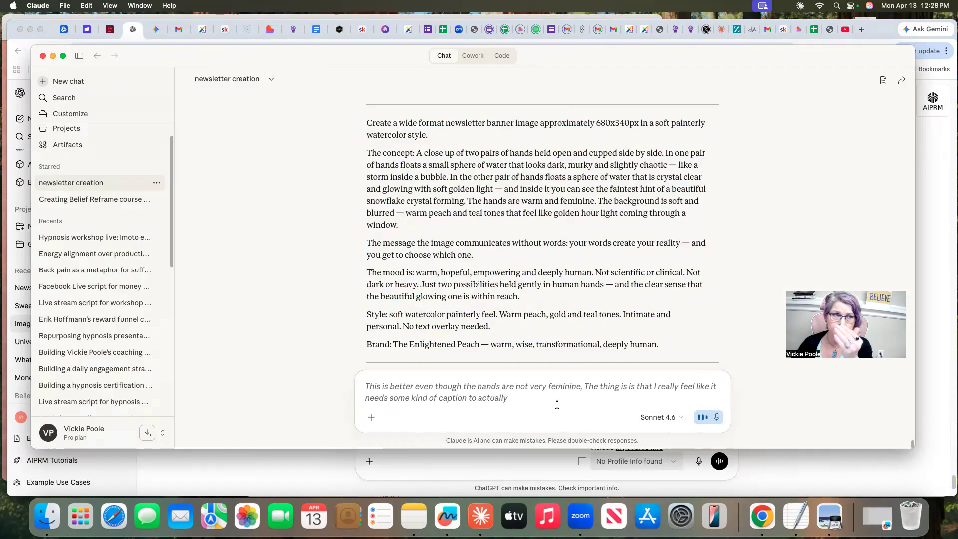
click(718, 420)
Attach the desktop file "Screenshot 2026-04-13 at 12.28.10 PM" to the dictated message and send it
click(372, 418)
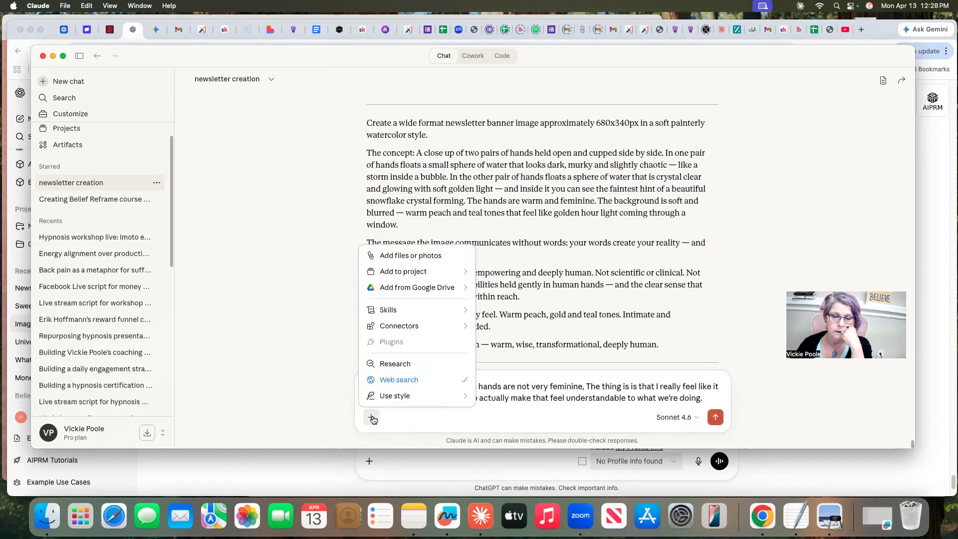
click(405, 256)
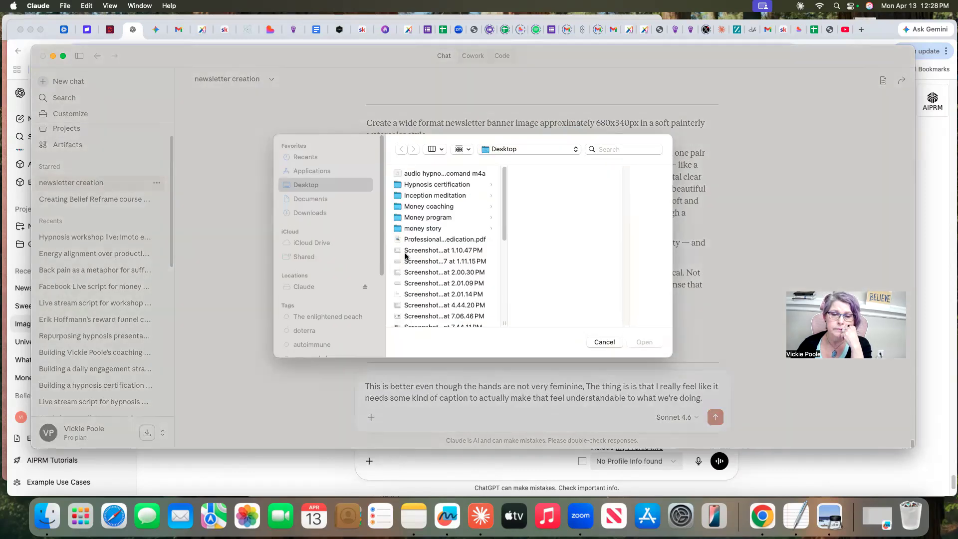
drag(504, 235, 504, 312)
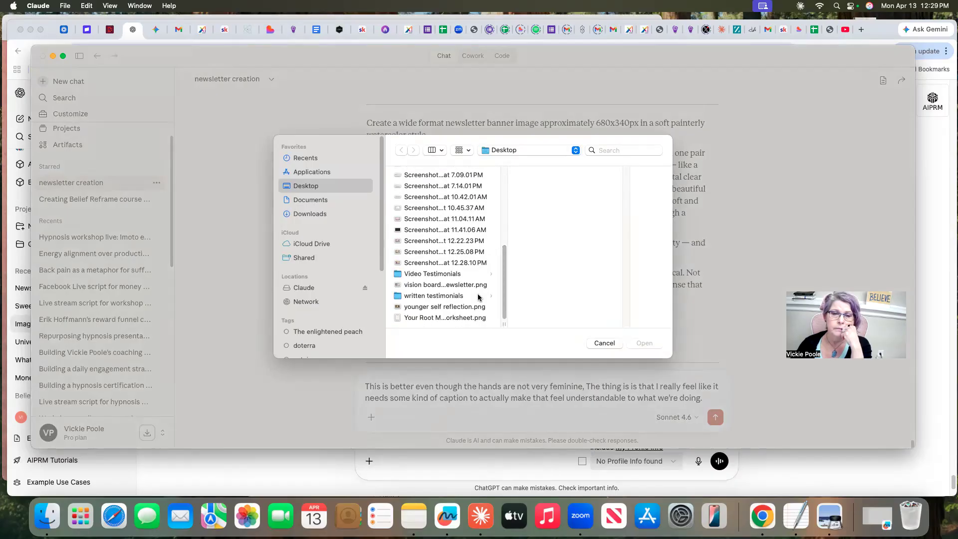
click(416, 263)
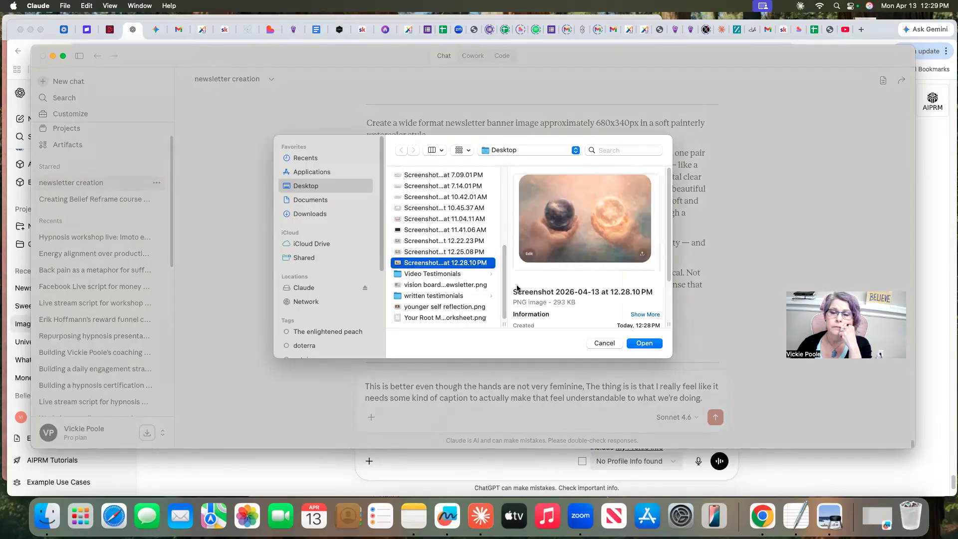
click(644, 345)
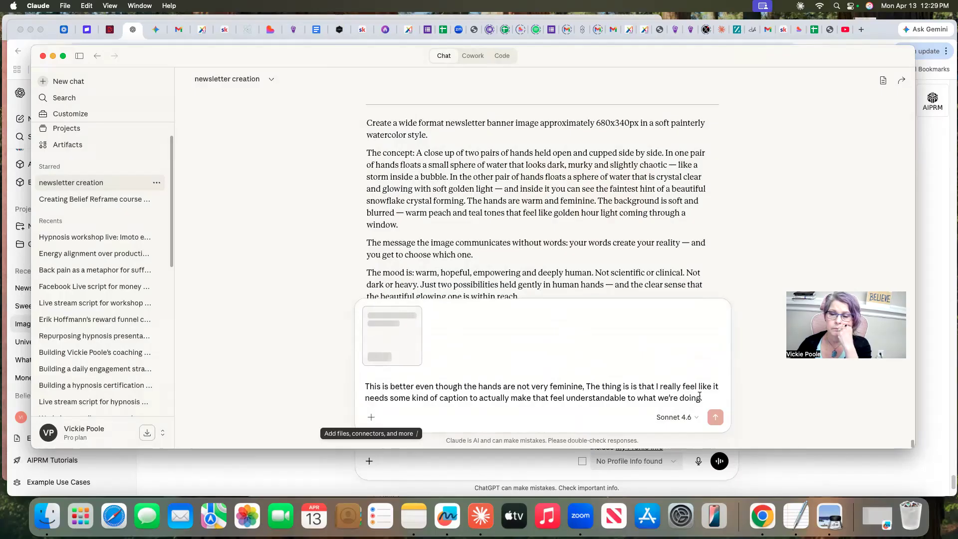
click(715, 420)
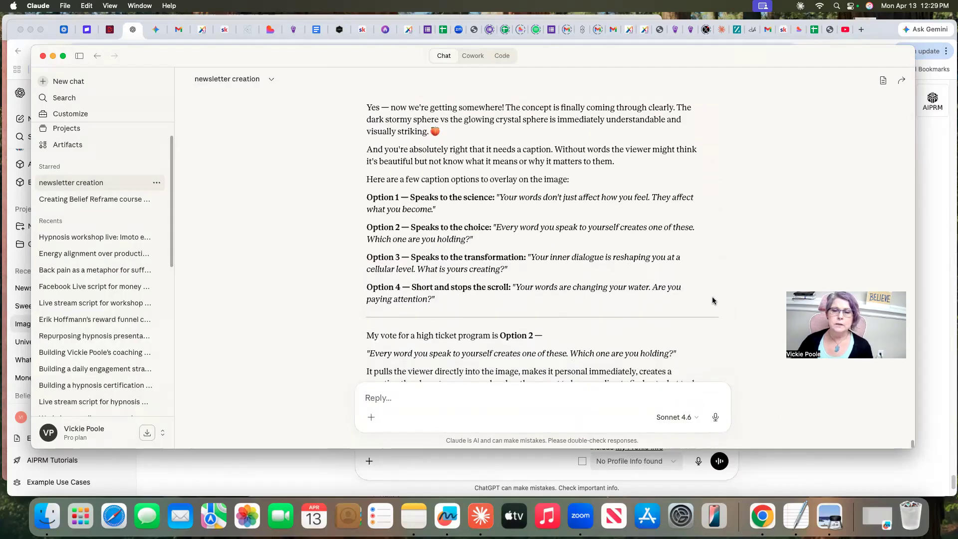
Review Claude's caption options for the image overlay and its recommendation for the high ticket program
scroll(713, 300, up, 5)
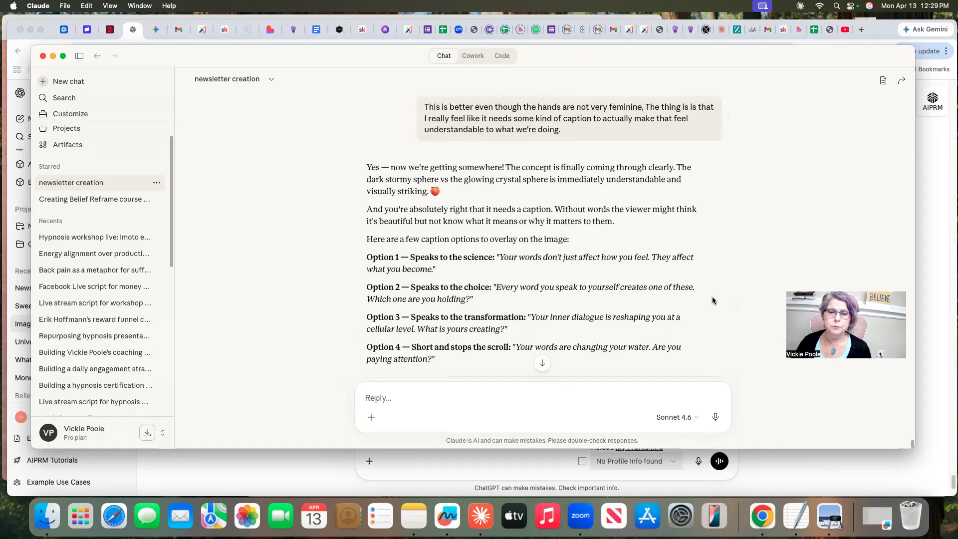
scroll(712, 296, down, 2)
scroll(711, 296, down, 1)
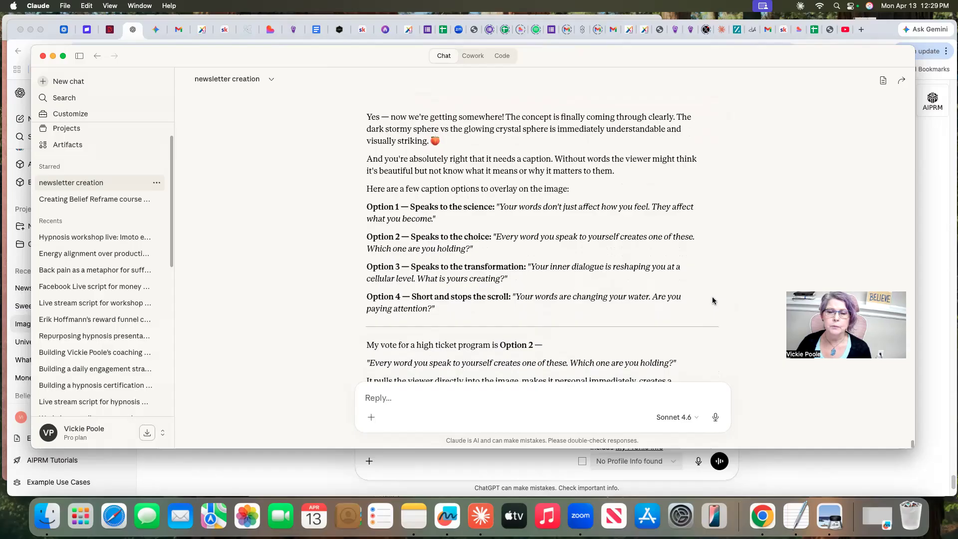
scroll(712, 301, down, 2)
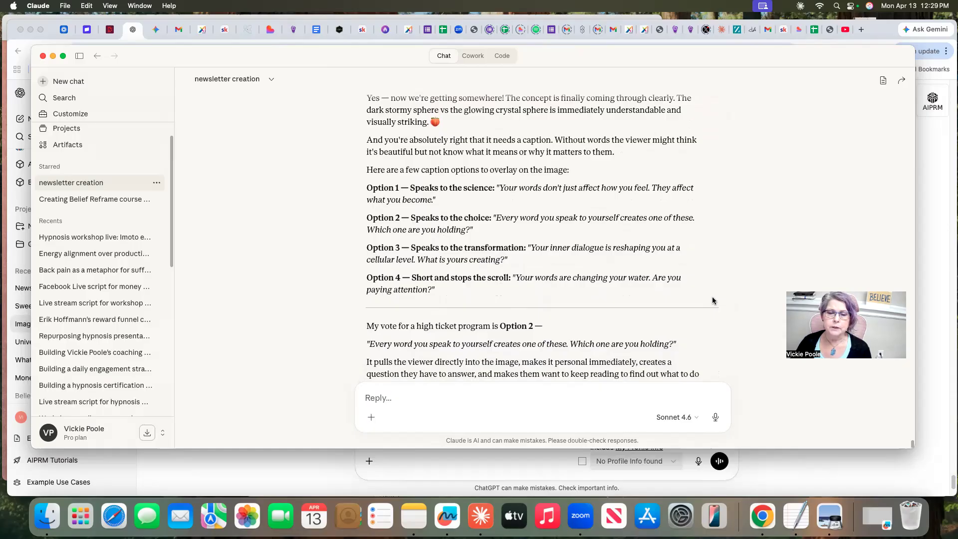
scroll(713, 301, down, 5)
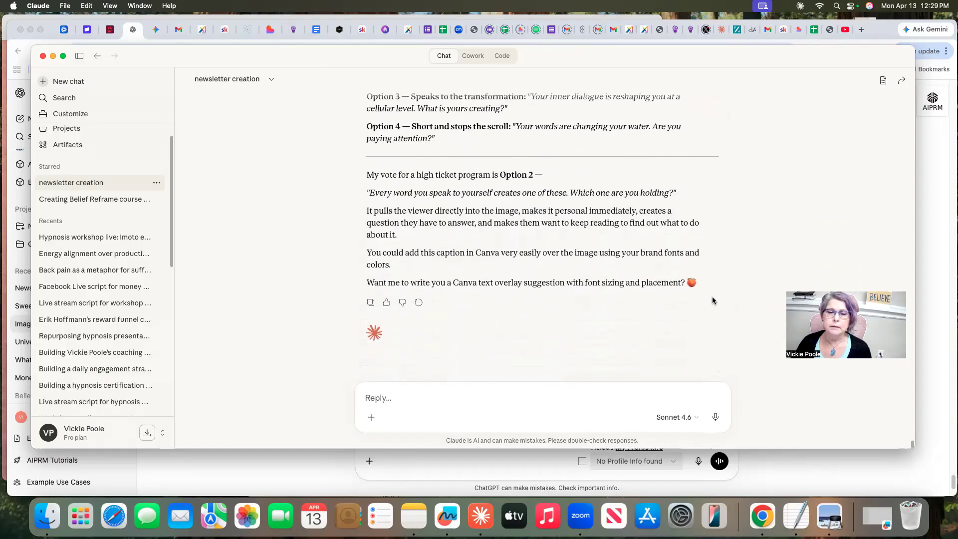
scroll(712, 301, up, 3)
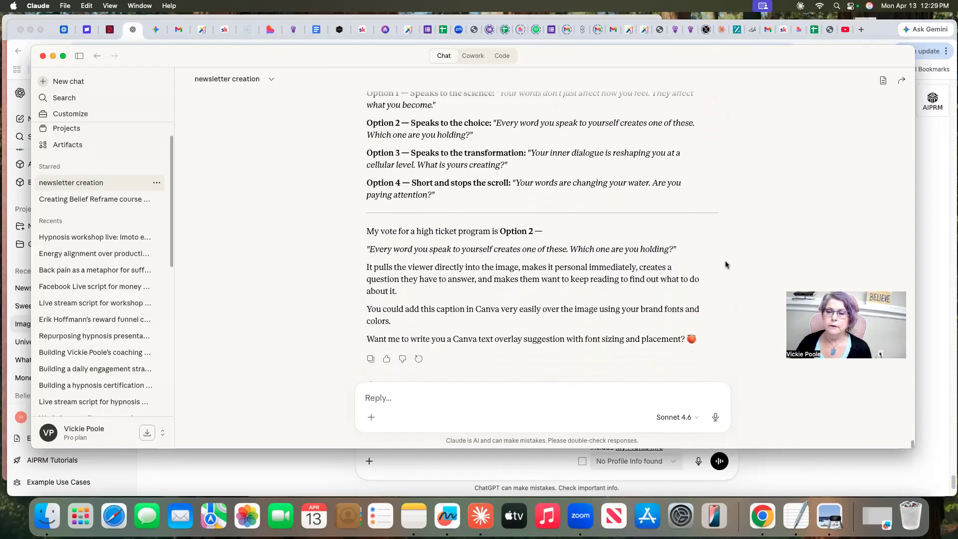
scroll(726, 261, up, 4)
scroll(726, 270, down, 1)
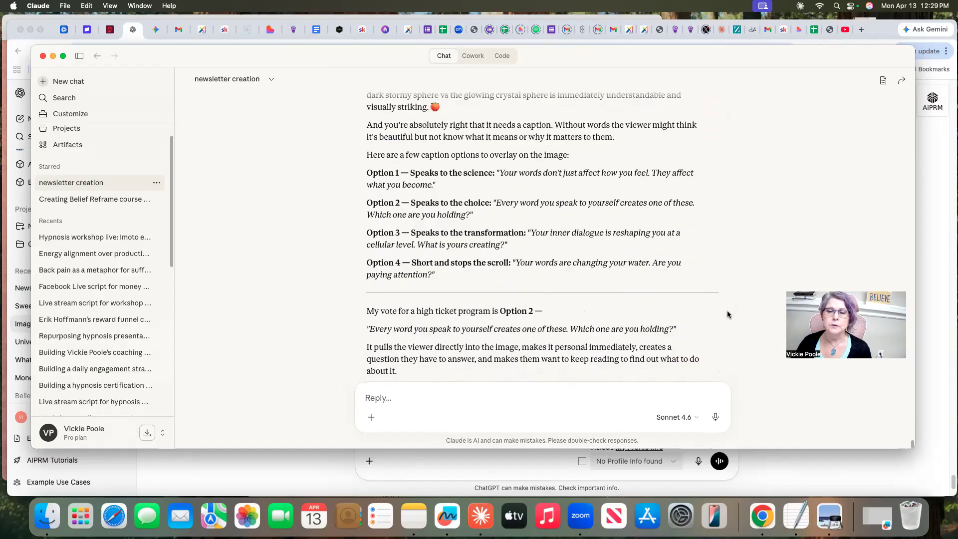
scroll(727, 314, up, 1)
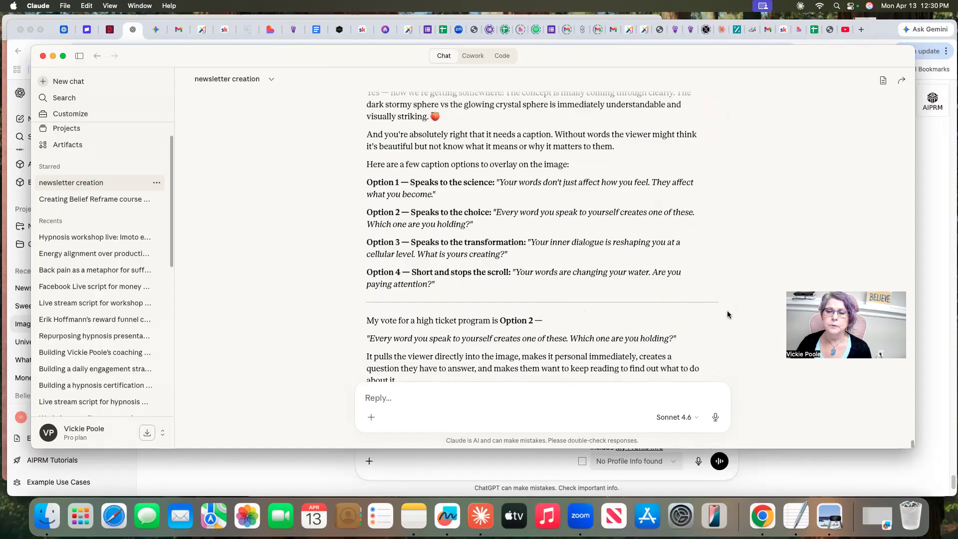
scroll(727, 315, up, 4)
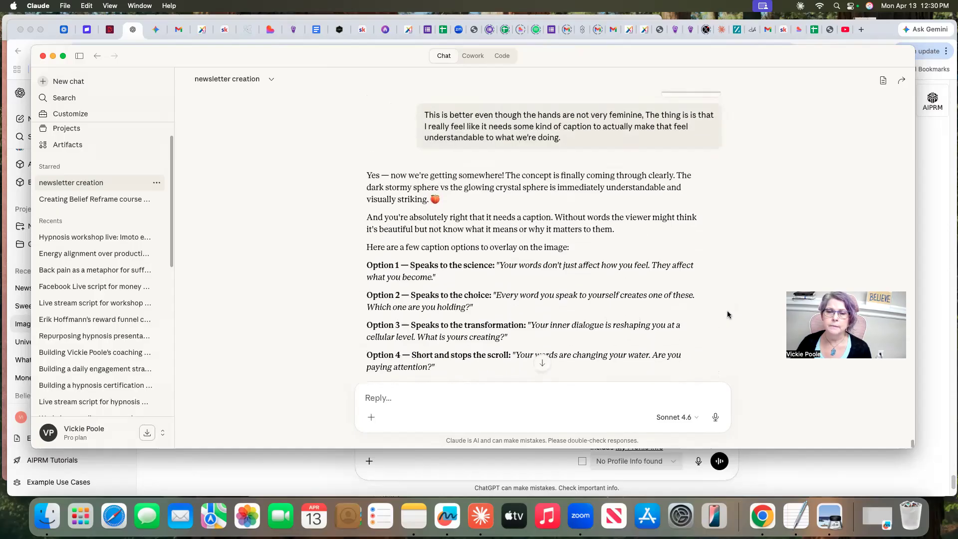
scroll(728, 314, down, 2)
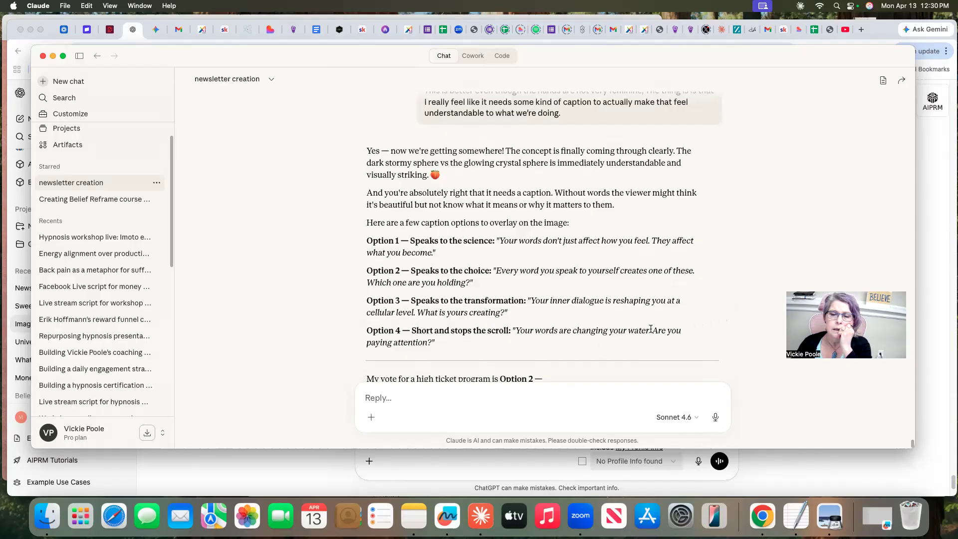
Copy the Option 4 caption "Your words are changing your water. Are you paying attention?" from Claude's answer into the reply message
drag(513, 330, 651, 351)
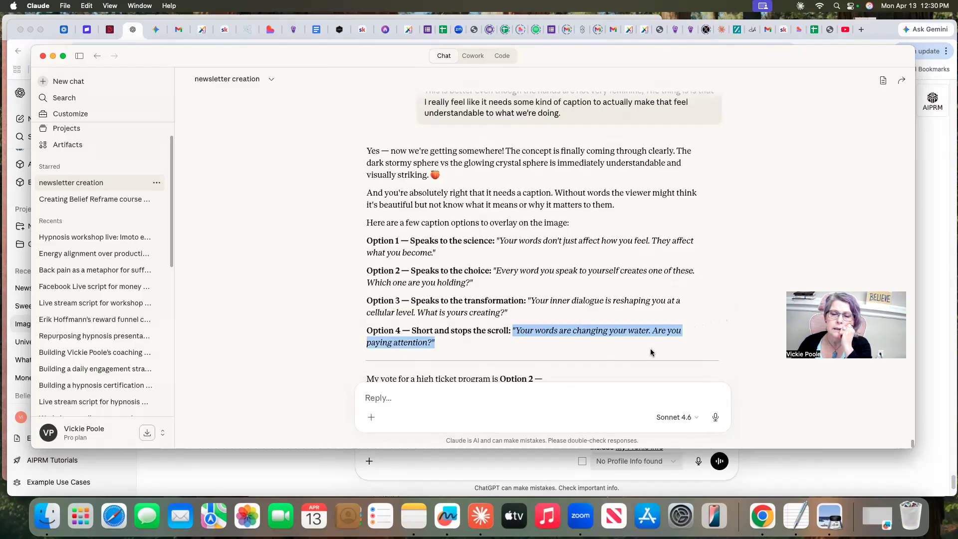
right_click(605, 332)
click(612, 354)
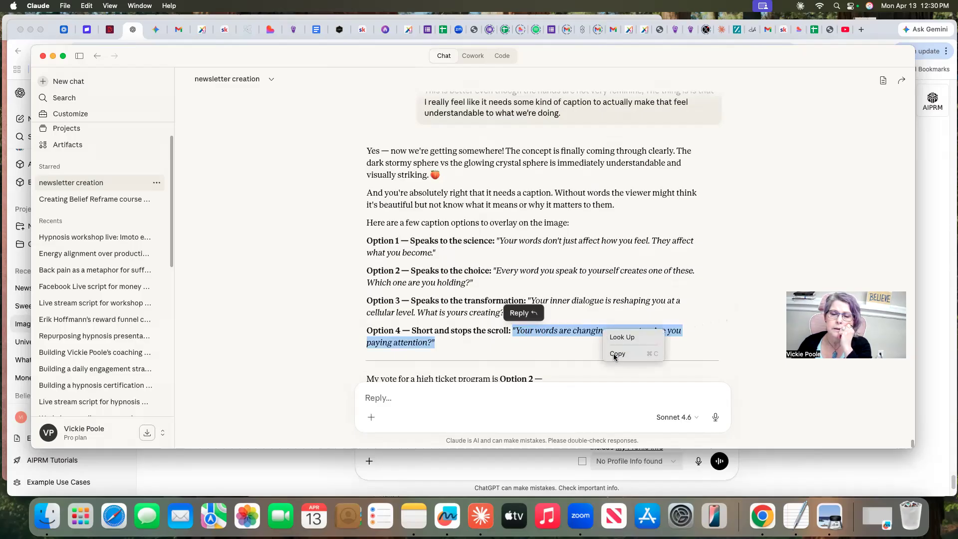
click(378, 398)
right_click(379, 399)
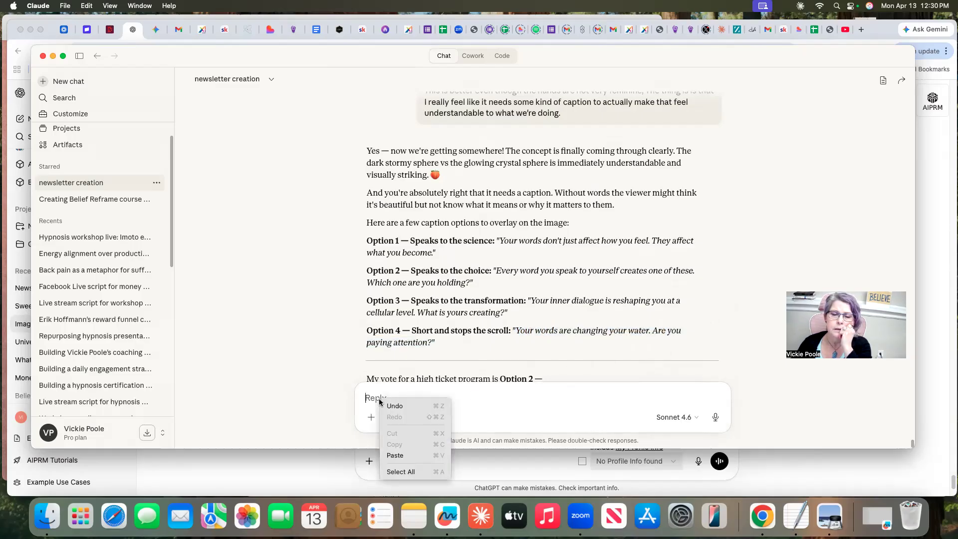
click(395, 455)
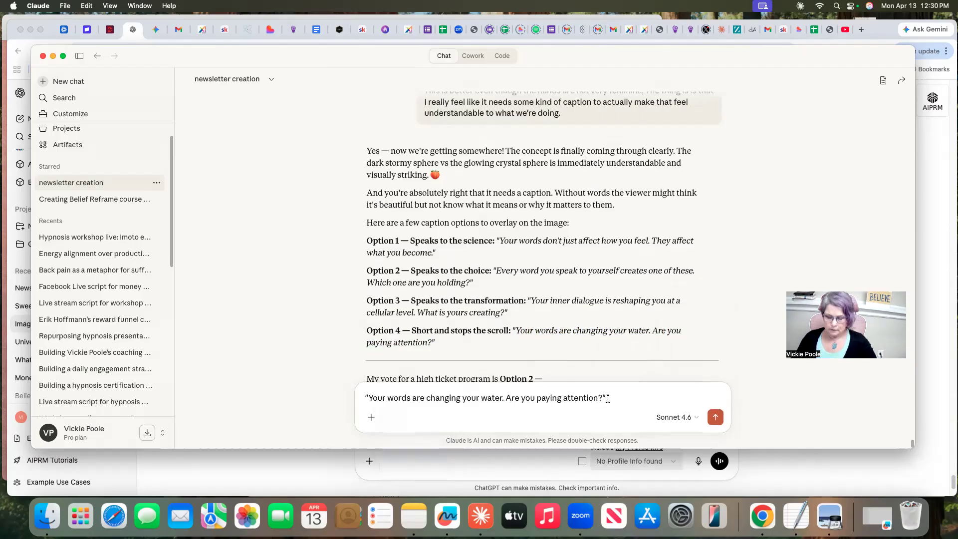
Add "what if we changed it to say, your words are changing your future, are you paying attention, or what would work better" and send the message
text(,)
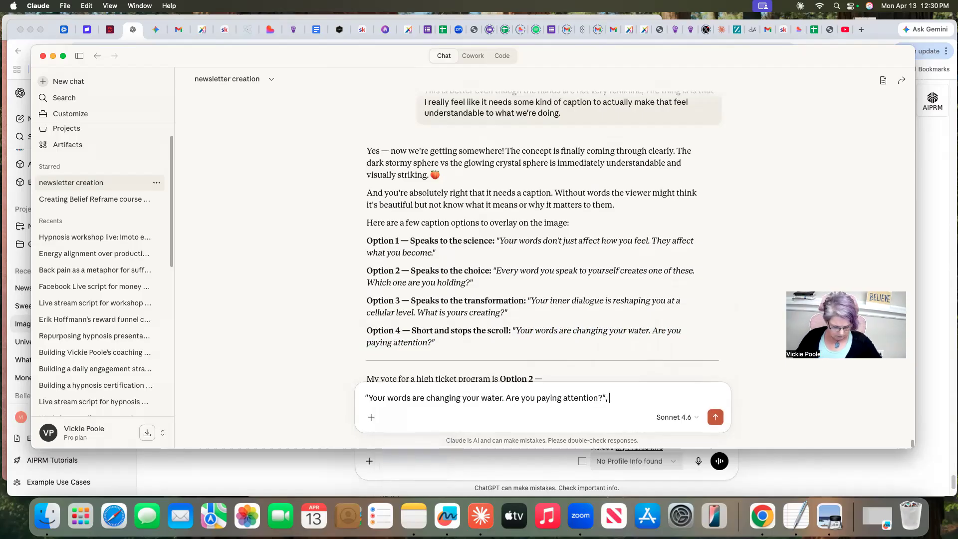
text( what )
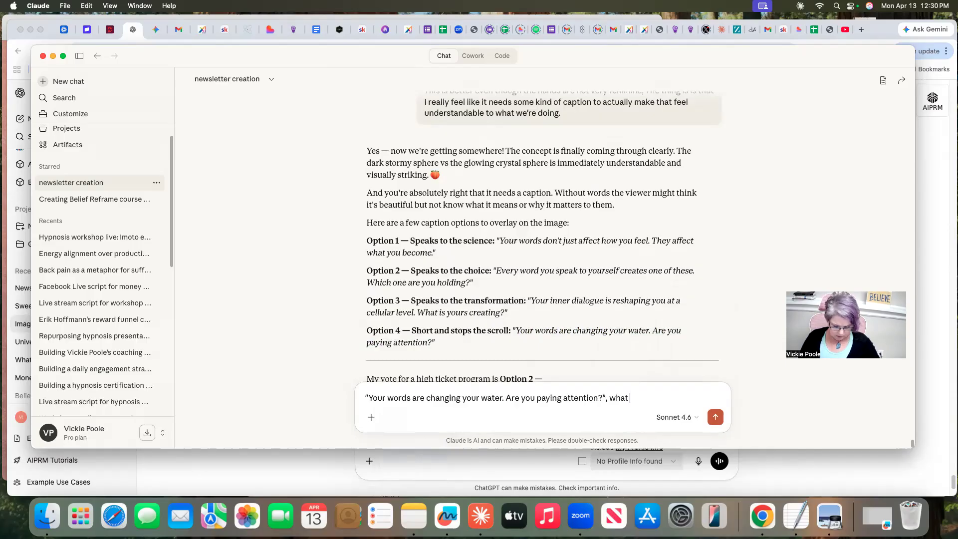
text(if we ch)
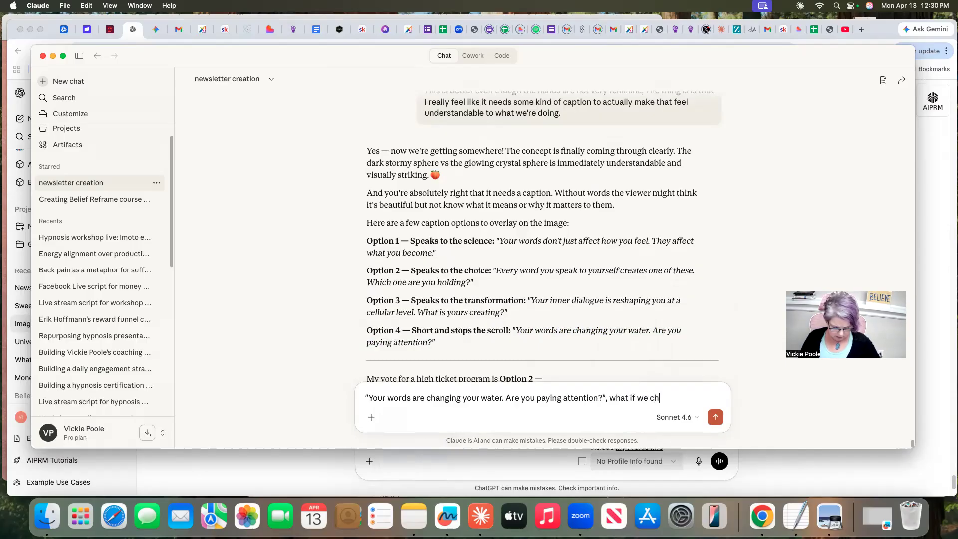
text(anged it to)
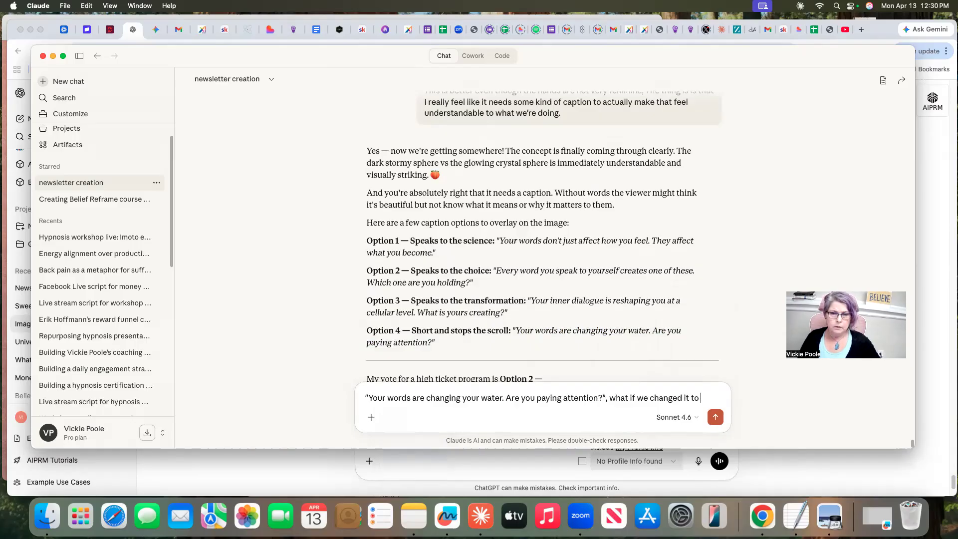
text( say)
text(, )
text(your )
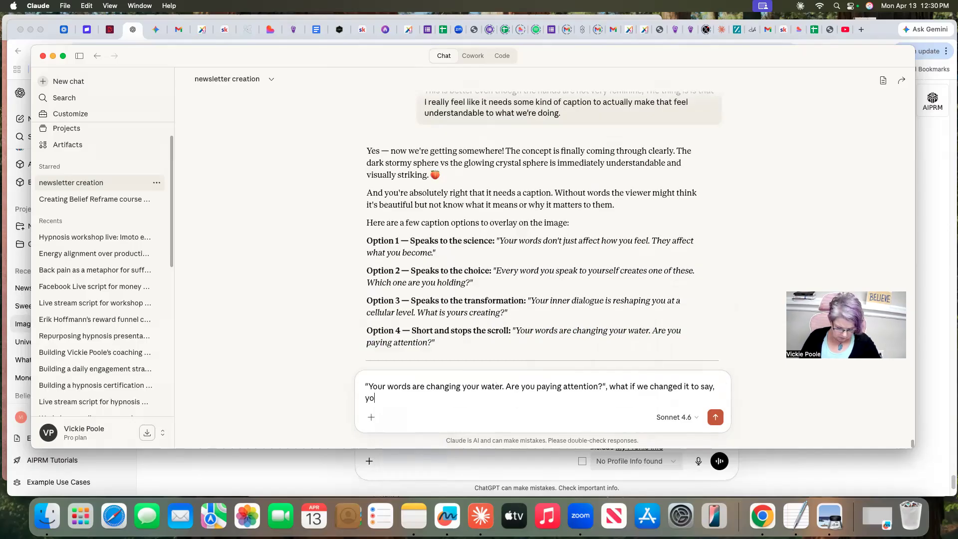
text(wor)
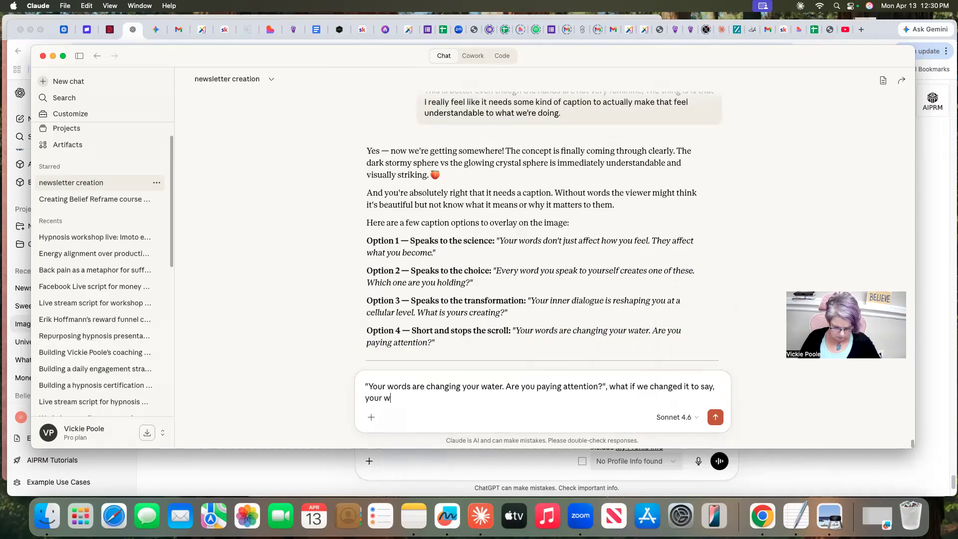
text(ds are )
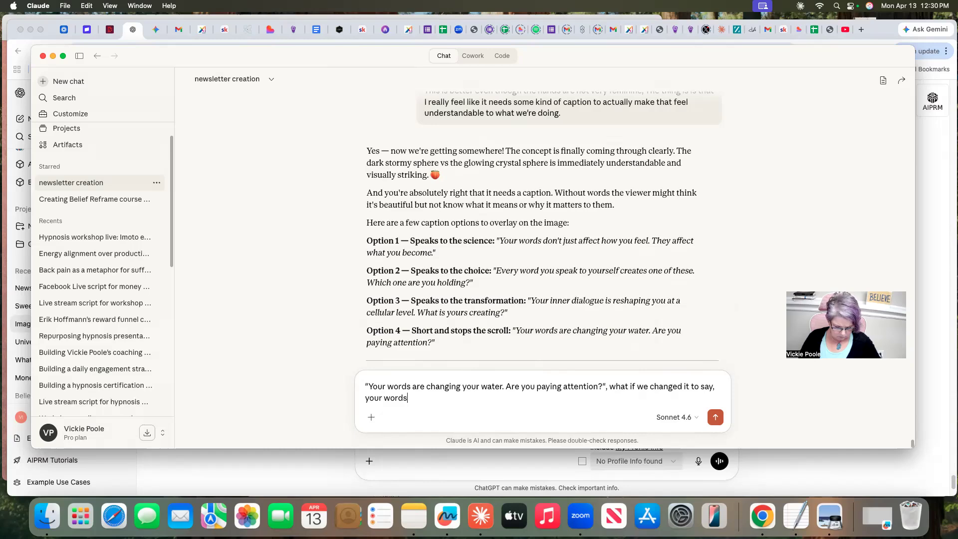
text(changing)
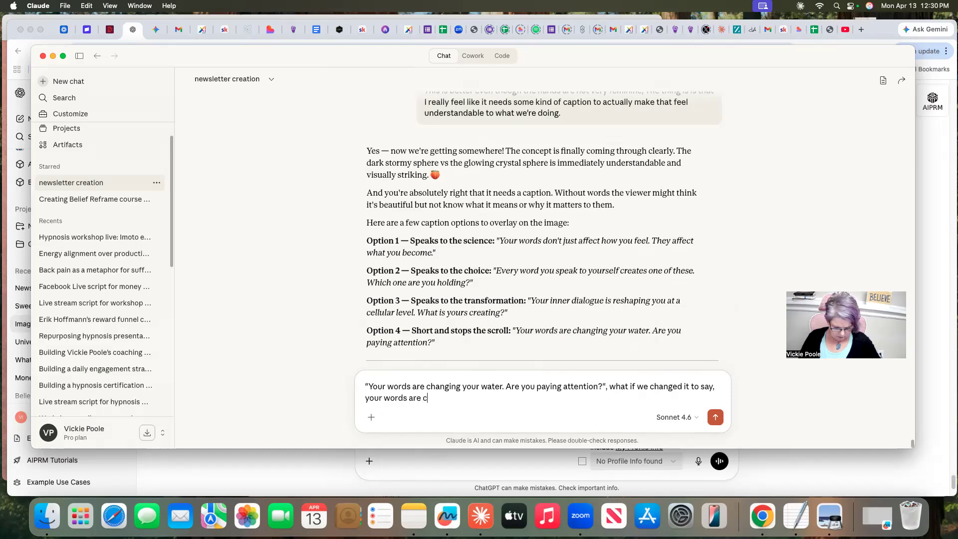
text( your )
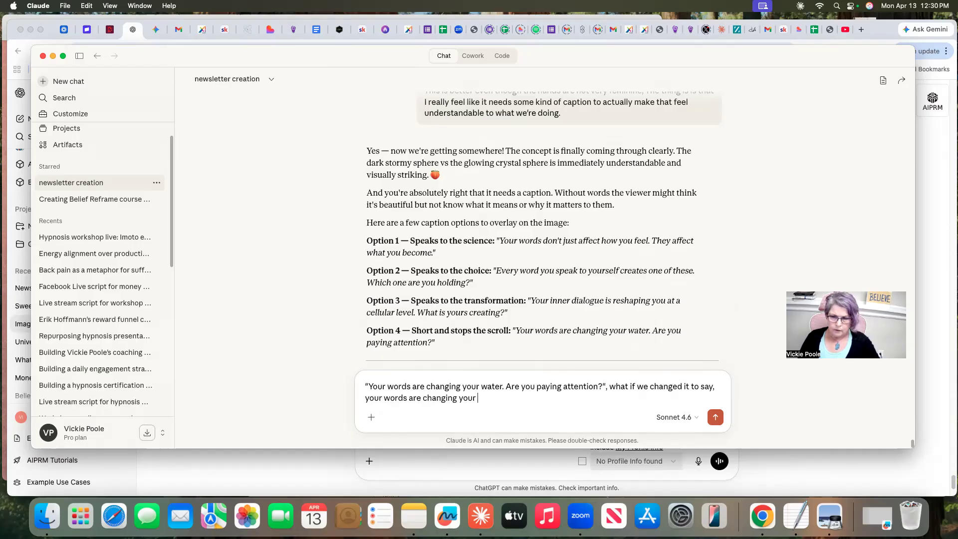
text(f)
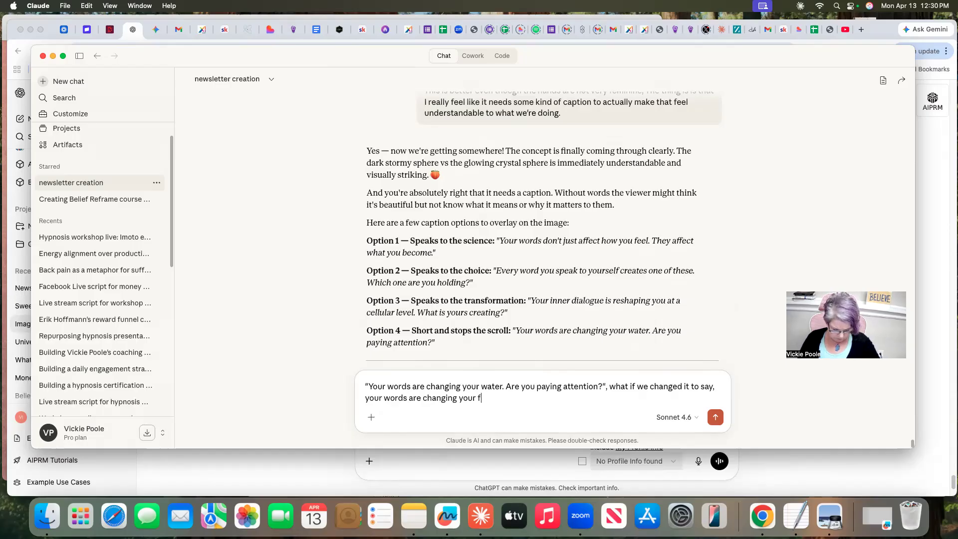
text(uture)
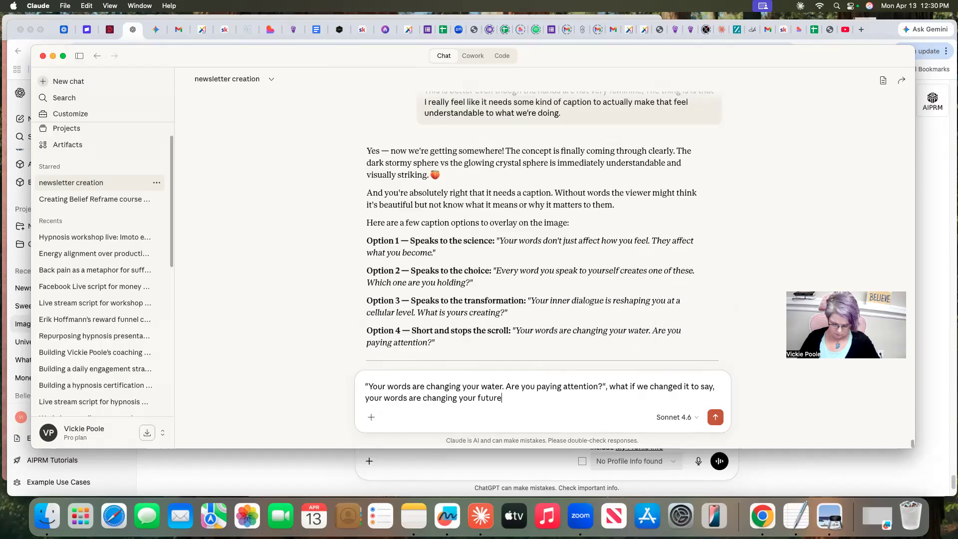
text(, are you paying attention, or what would work better)
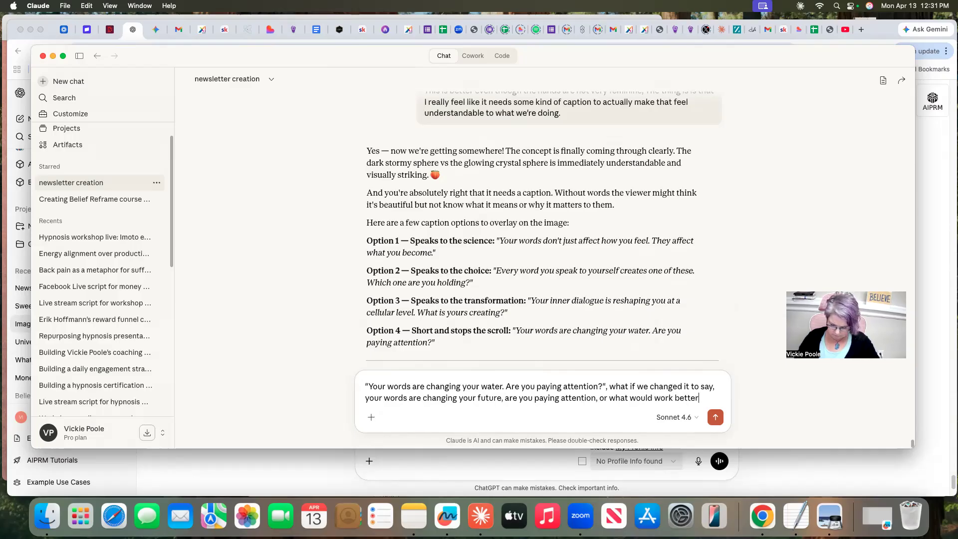
key(Return)
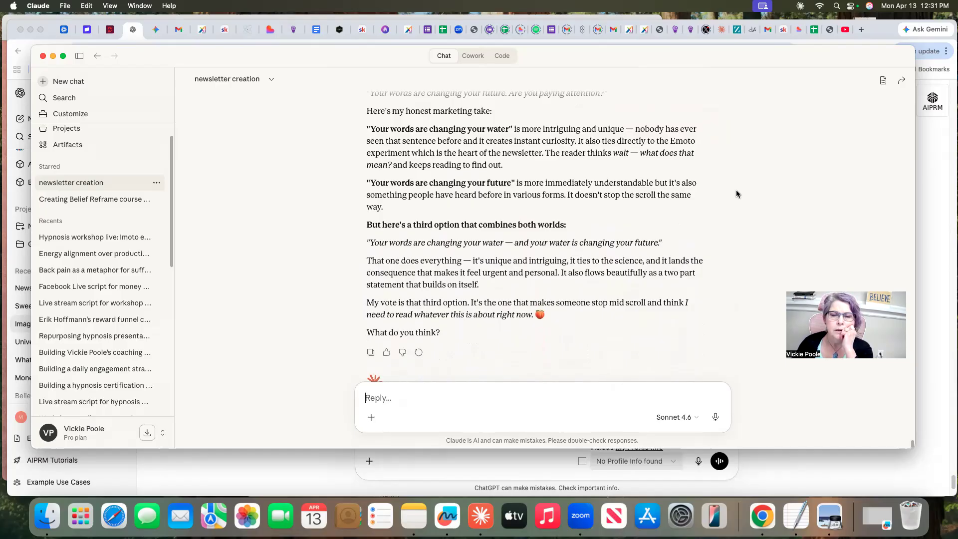
Review Claude's comparison of the water and future captions, its combined third option, and the four earlier caption options
scroll(739, 207, down, 1)
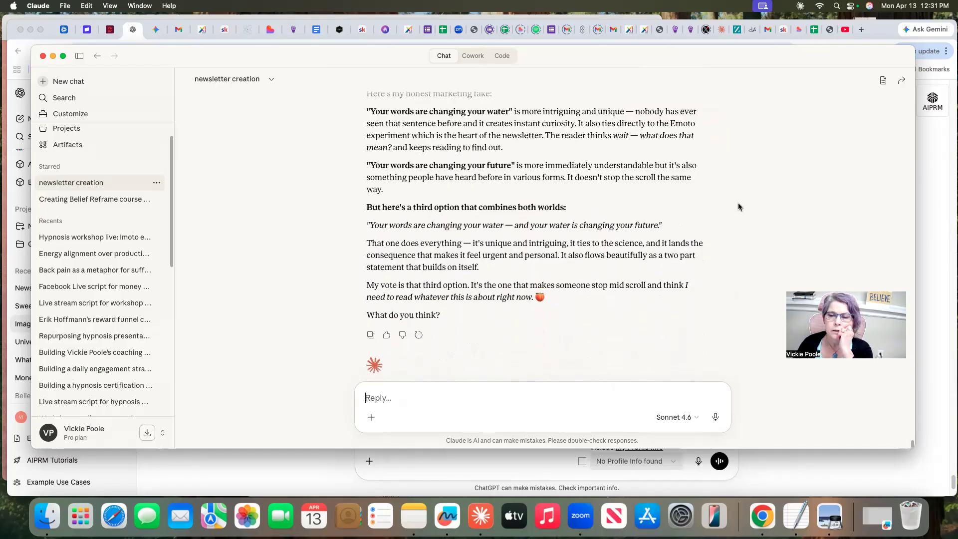
scroll(738, 206, up, 2)
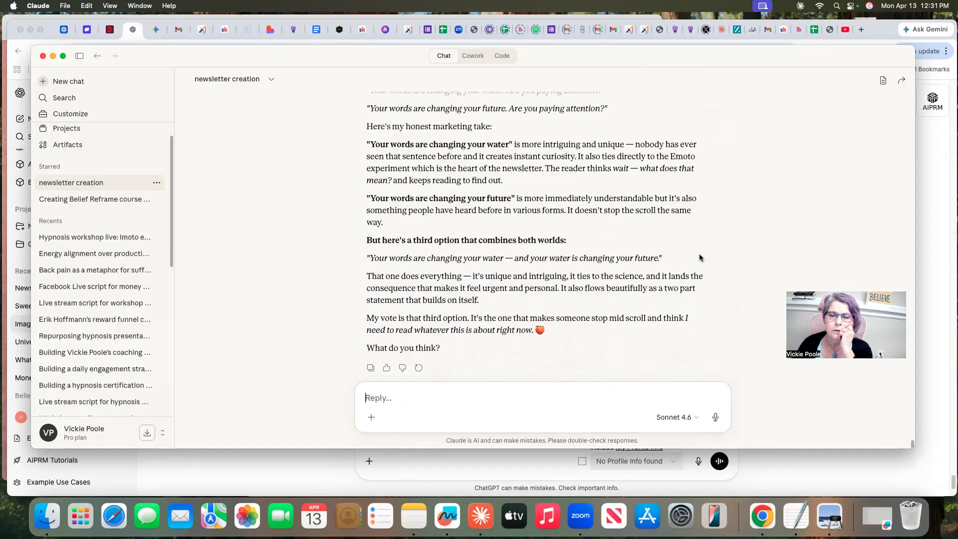
scroll(701, 254, up, 5)
scroll(706, 257, up, 1)
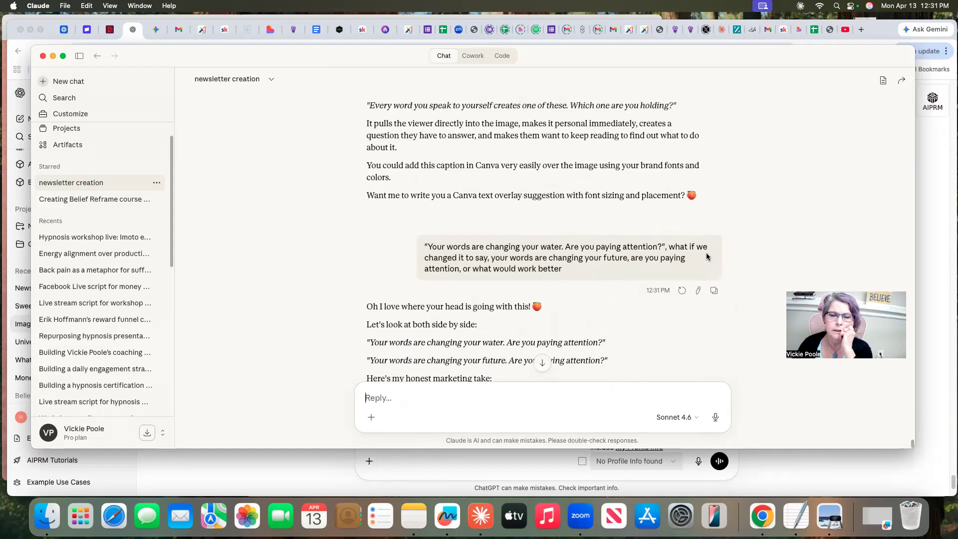
scroll(707, 257, down, 1)
scroll(708, 258, up, 2)
scroll(708, 258, up, 4)
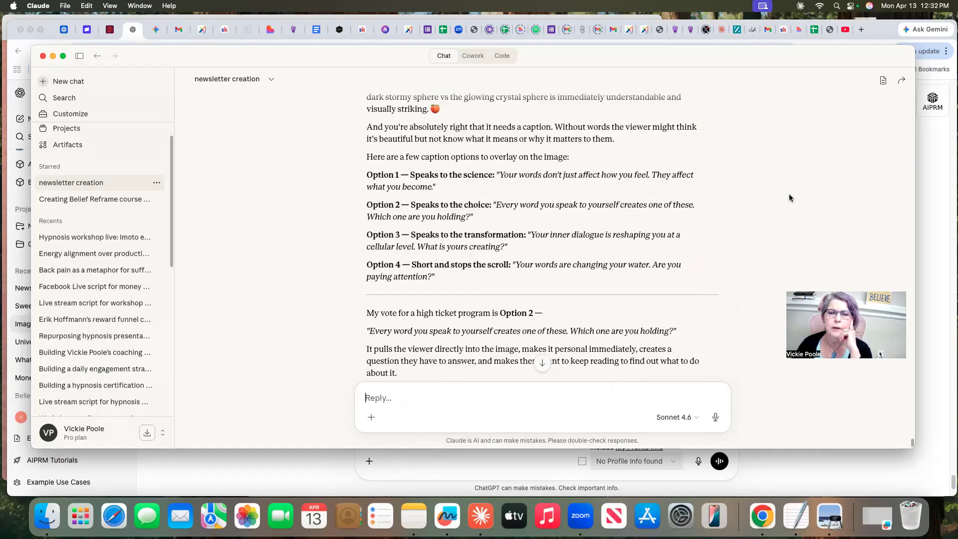
scroll(789, 195, up, 1)
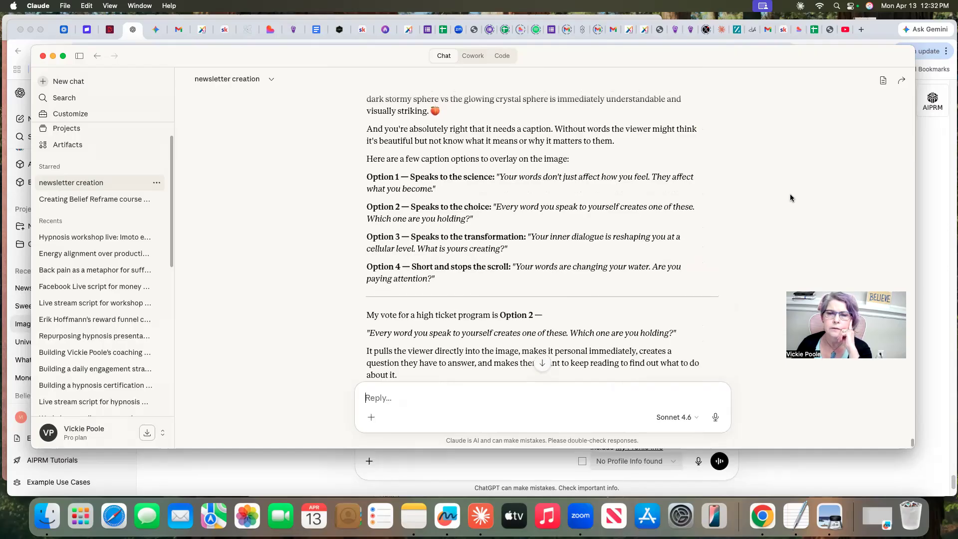
scroll(790, 198, down, 5)
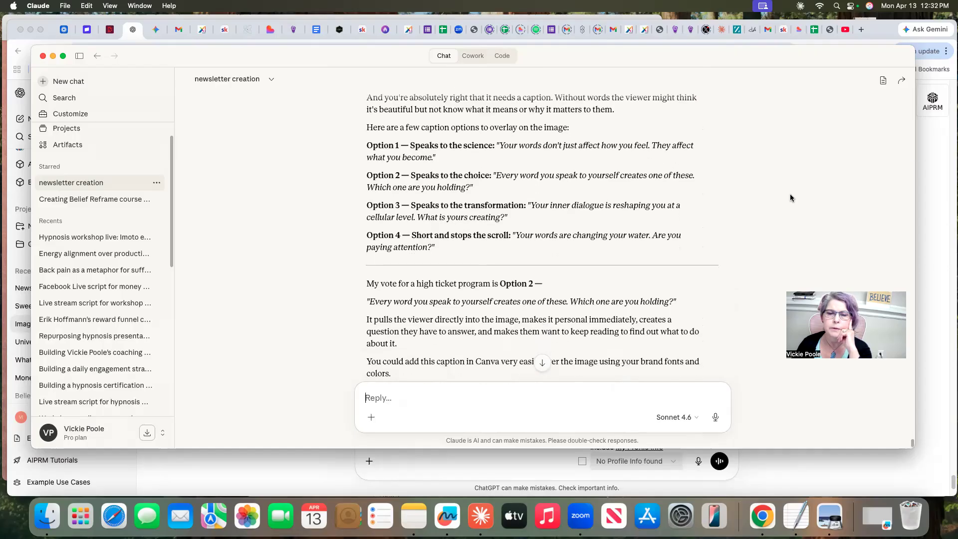
scroll(792, 198, up, 5)
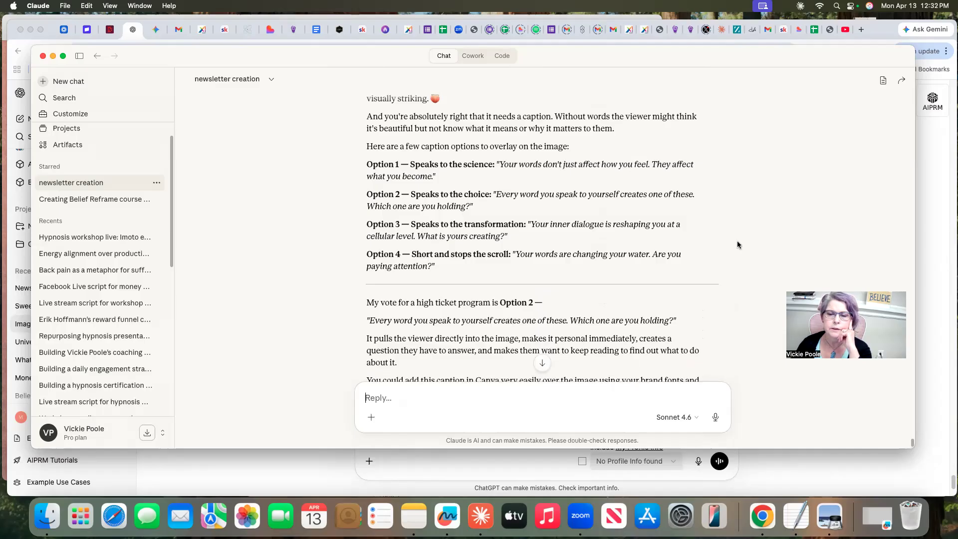
Dictate and send a message casting Claude as the scroll-stopping title and high ticket conversion expert, asking for the best text inside the picture
click(716, 417)
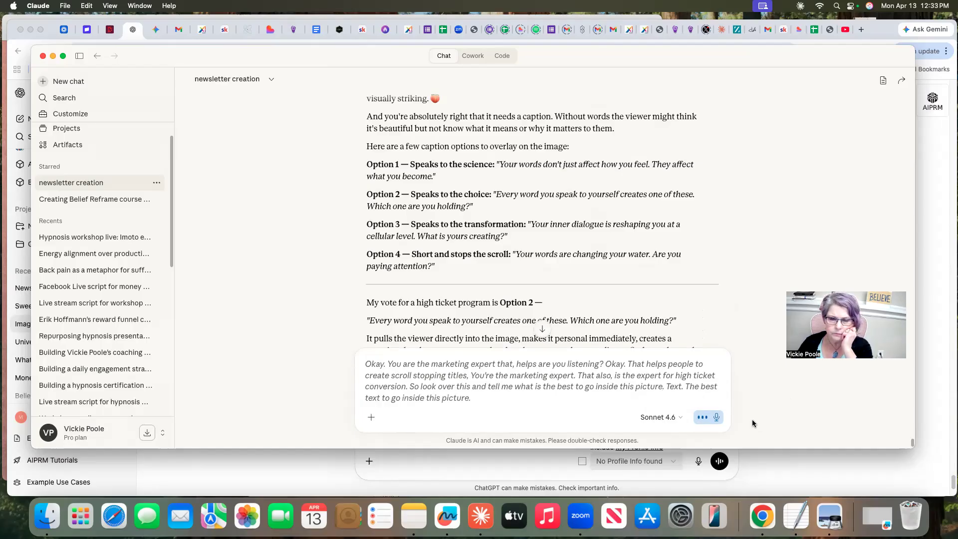
click(717, 419)
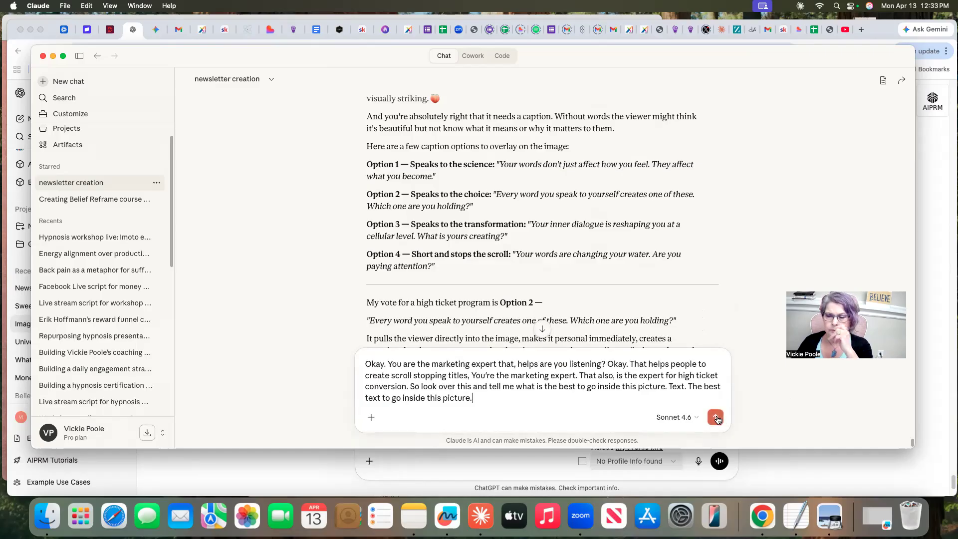
click(717, 417)
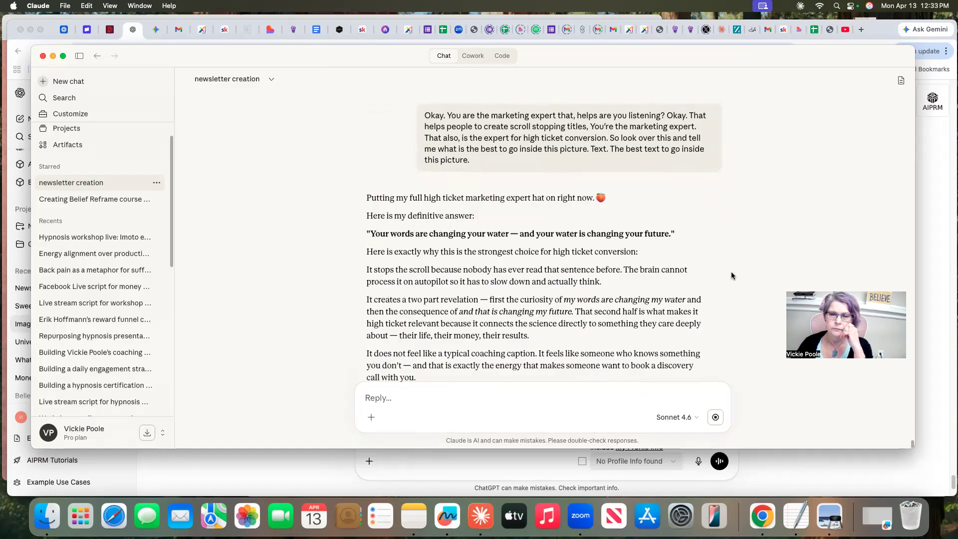
Read Claude's definitive caption choice and its reasons for high ticket conversion through to the final answer
scroll(731, 272, down, 4)
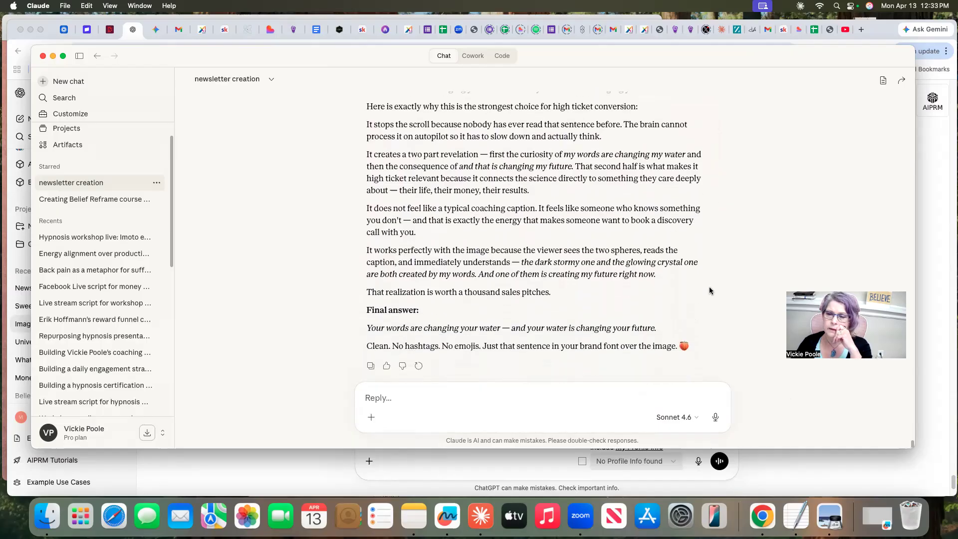
scroll(709, 286, up, 5)
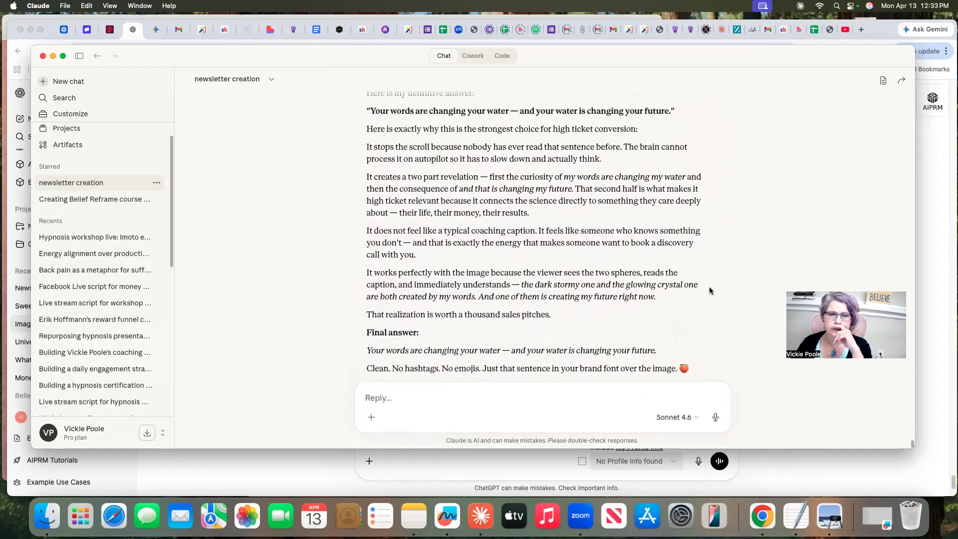
scroll(708, 286, down, 2)
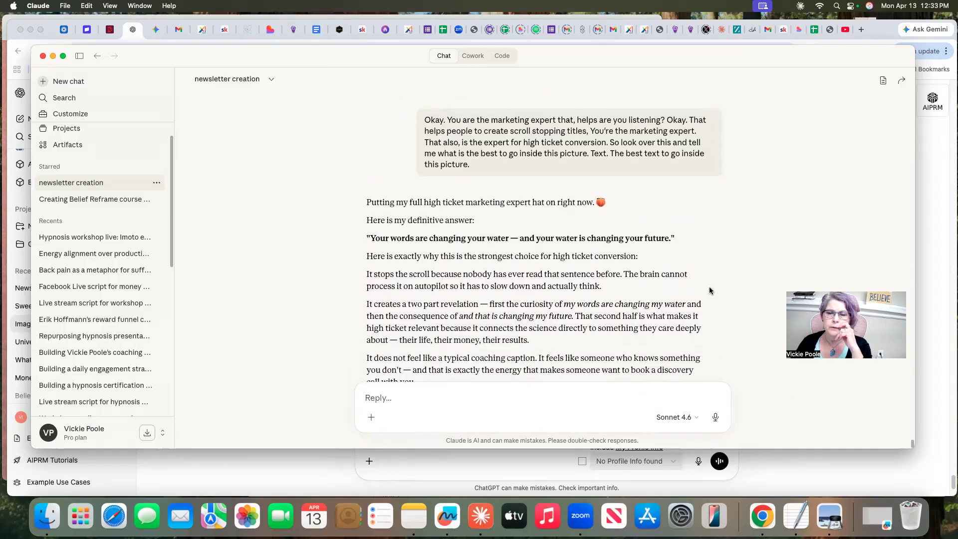
scroll(718, 285, down, 2)
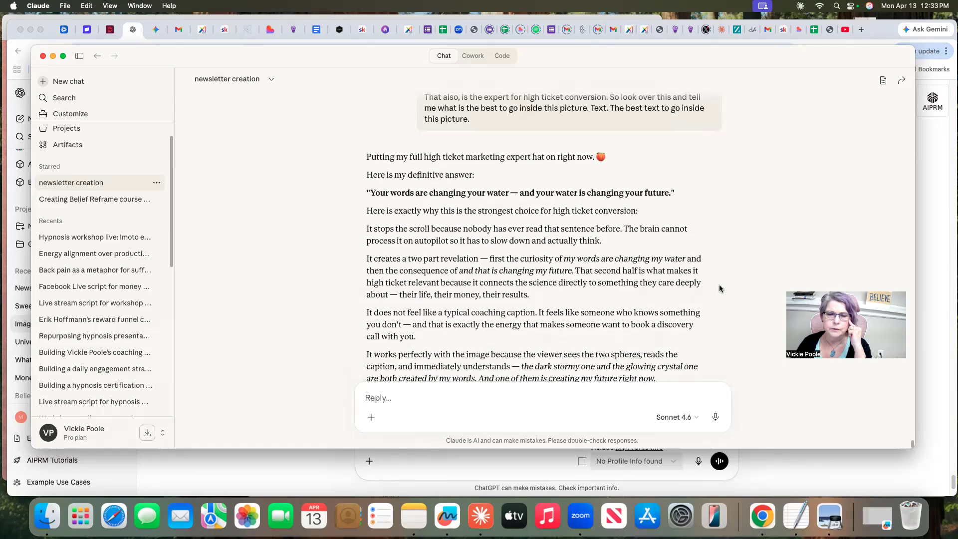
scroll(720, 288, down, 2)
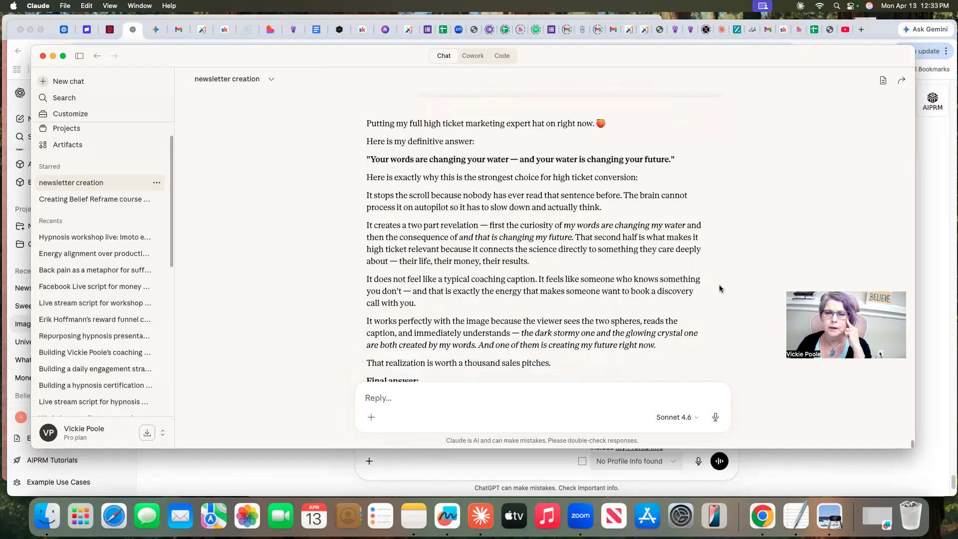
scroll(719, 289, down, 1)
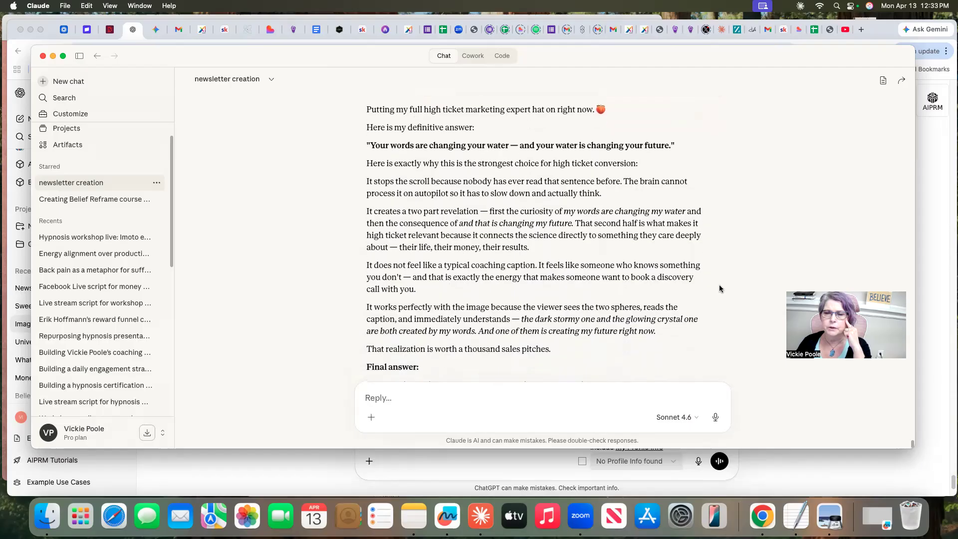
scroll(719, 288, down, 1)
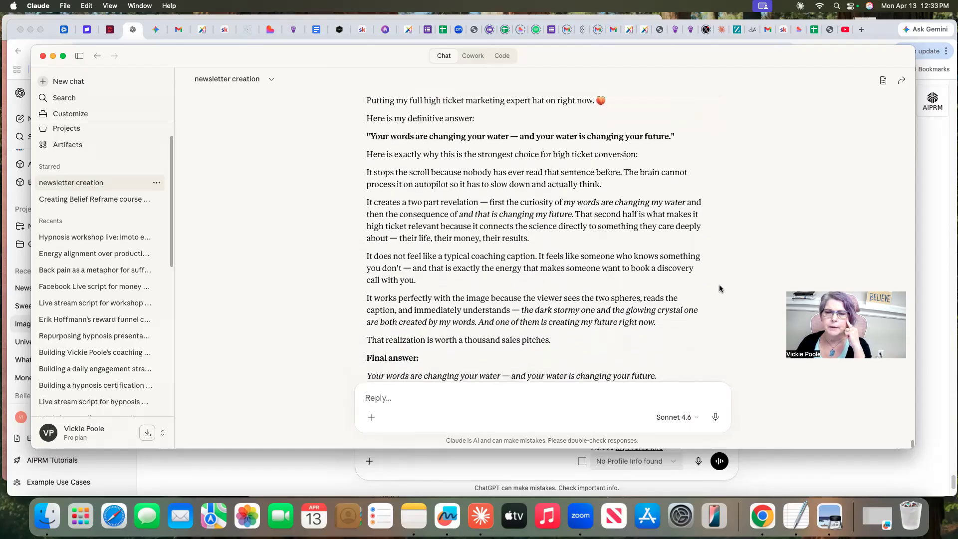
scroll(720, 289, down, 3)
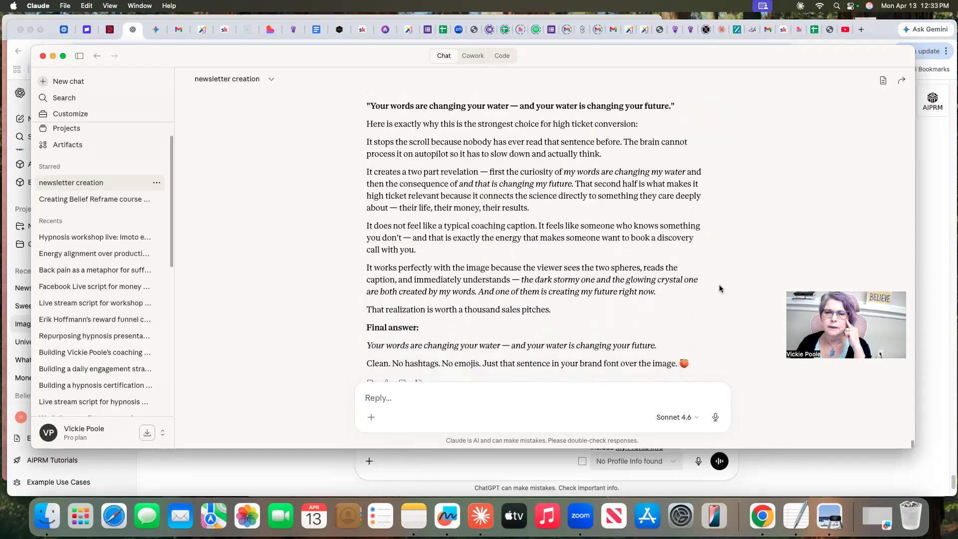
Copy Claude's final caption, "Your words are changing your water — and your water is changing your future."
scroll(719, 288, down, 2)
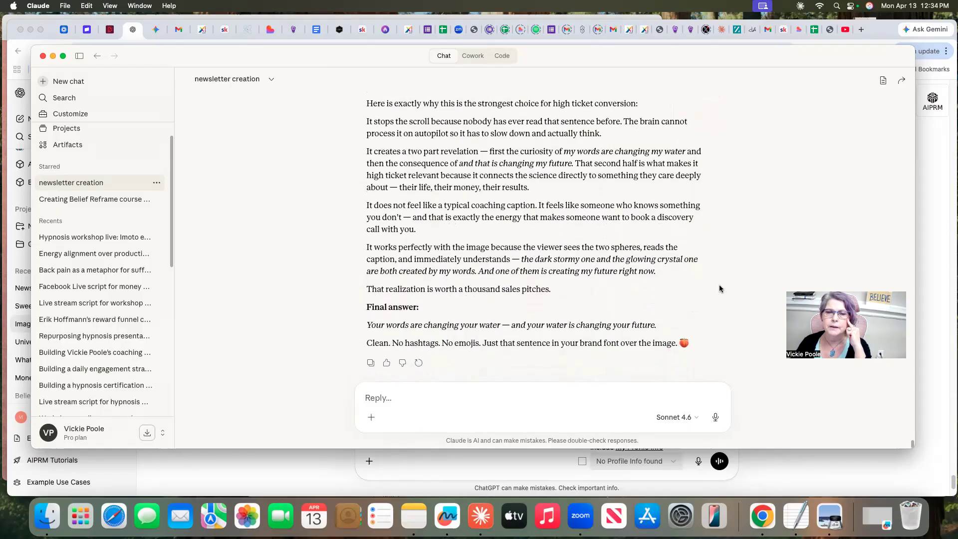
scroll(720, 288, down, 3)
scroll(719, 288, down, 2)
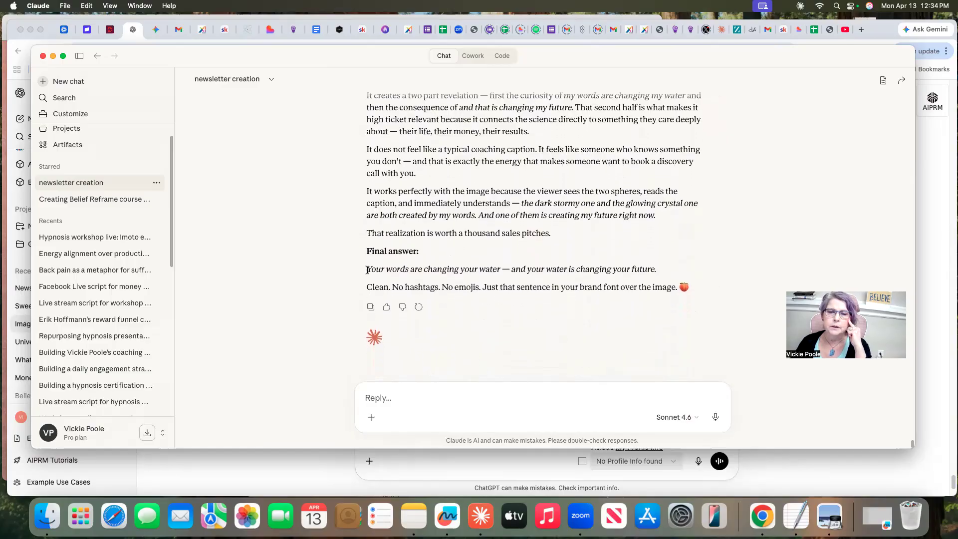
drag(367, 269, 672, 272)
right_click(622, 270)
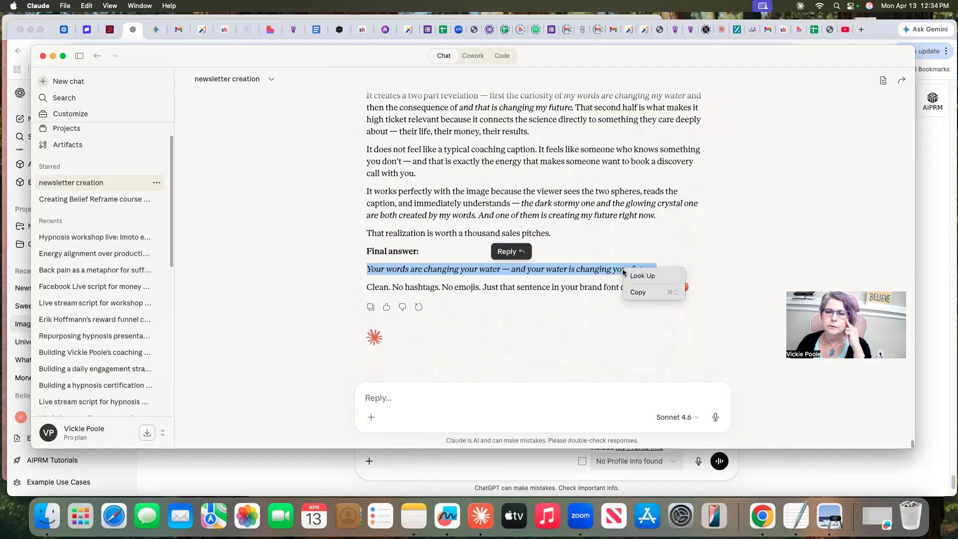
click(637, 292)
Switch to Chrome and open Canva in a new browser tab
click(806, 472)
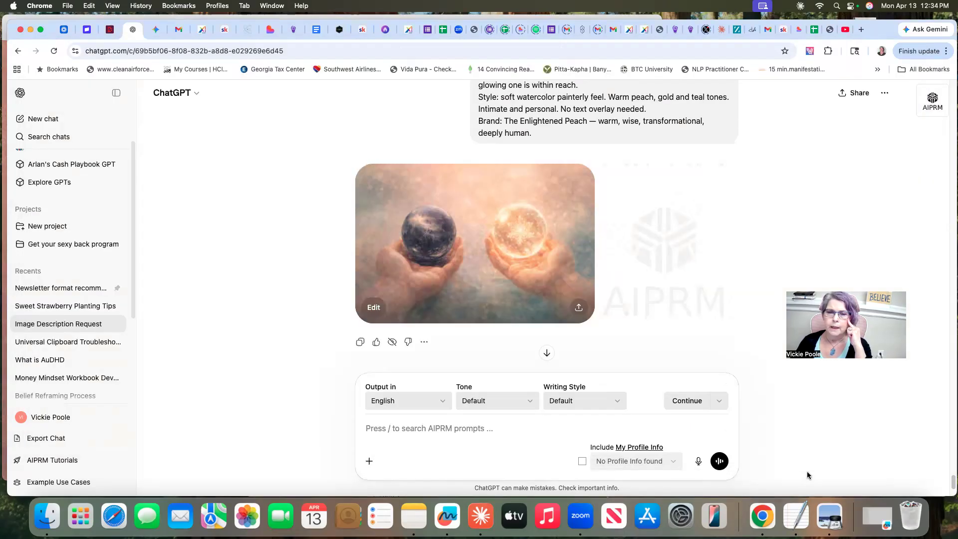
click(862, 30)
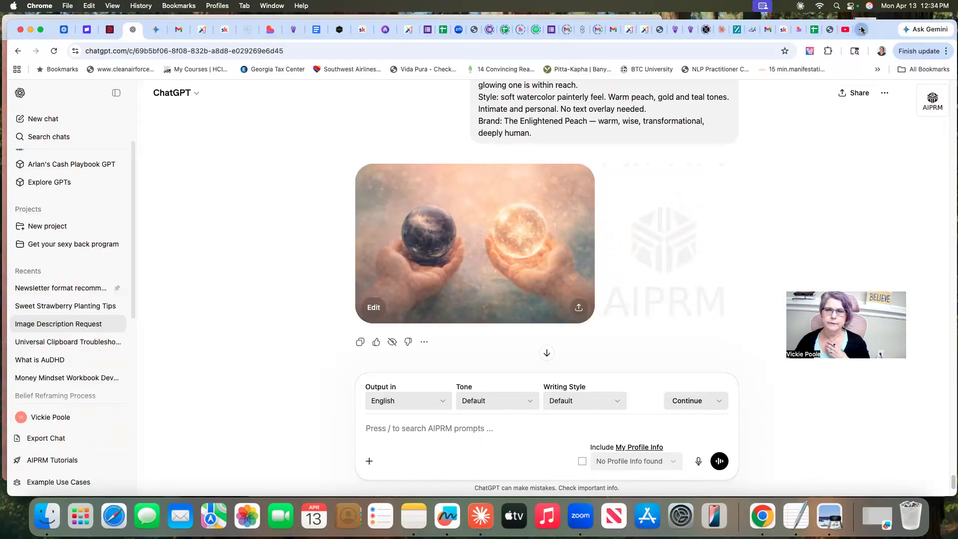
click(565, 267)
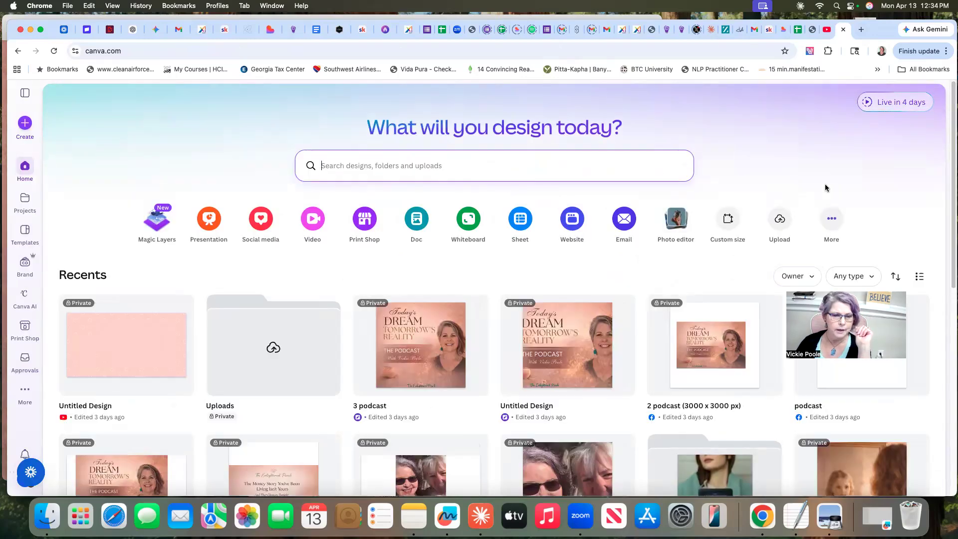
Browse the social media formats and create a blank Instagram Post (4:5) design
click(24, 123)
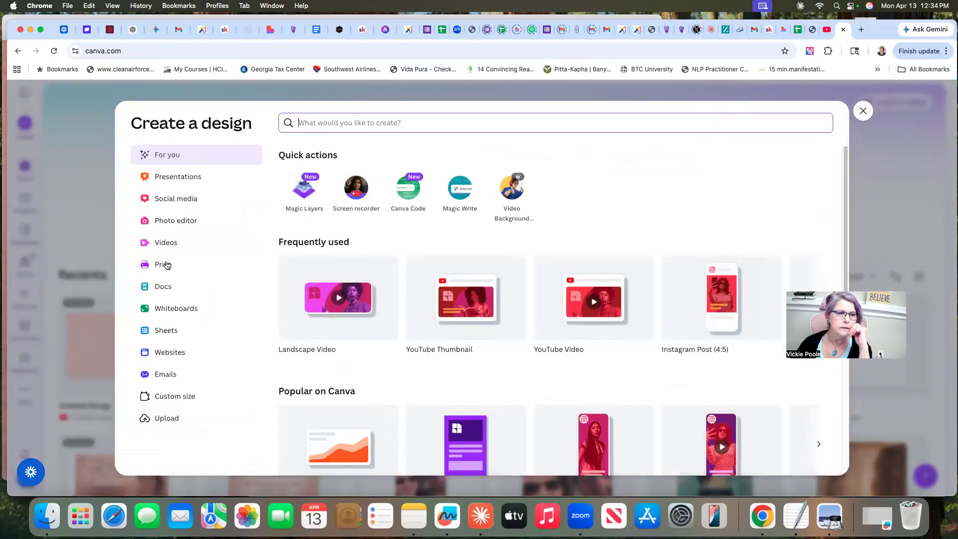
click(168, 201)
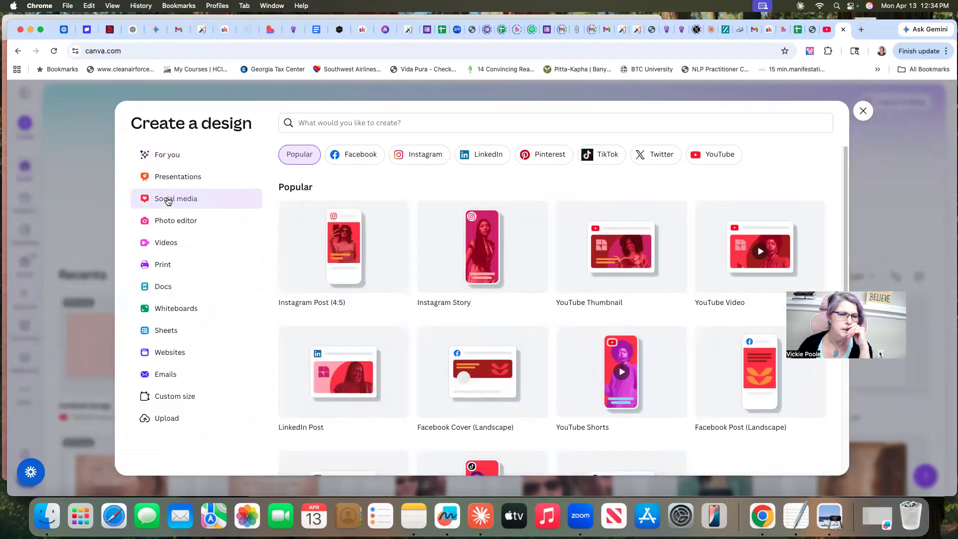
scroll(532, 326, down, 1)
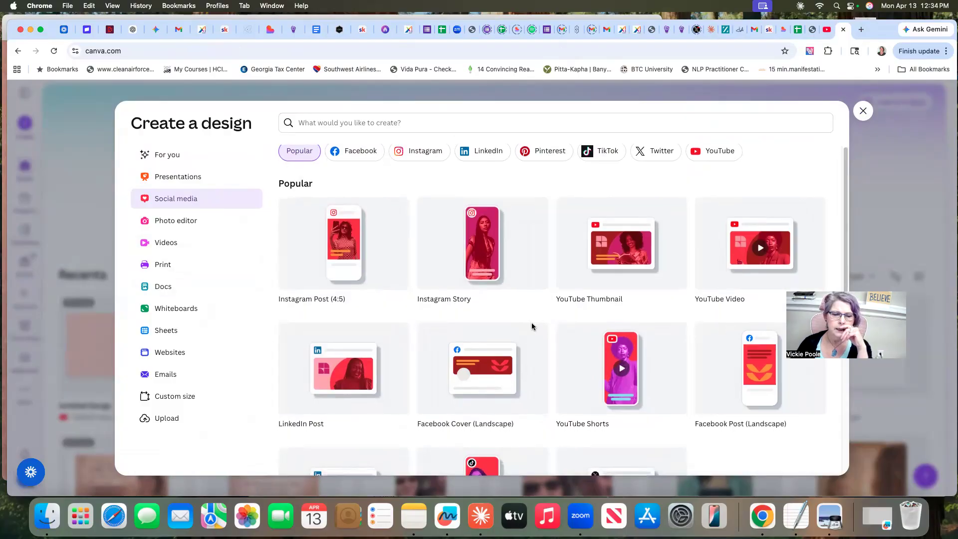
scroll(532, 326, down, 5)
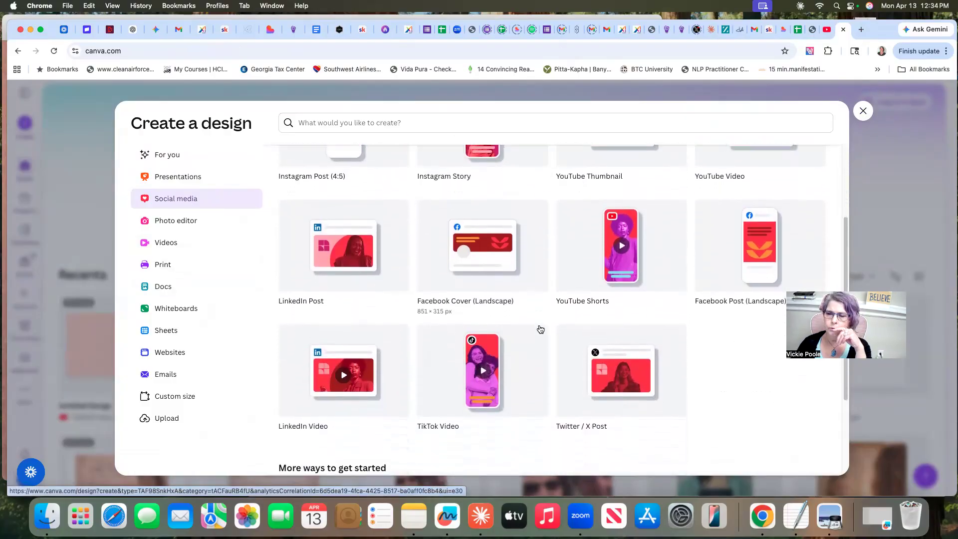
scroll(540, 329, down, 1)
scroll(541, 330, down, 5)
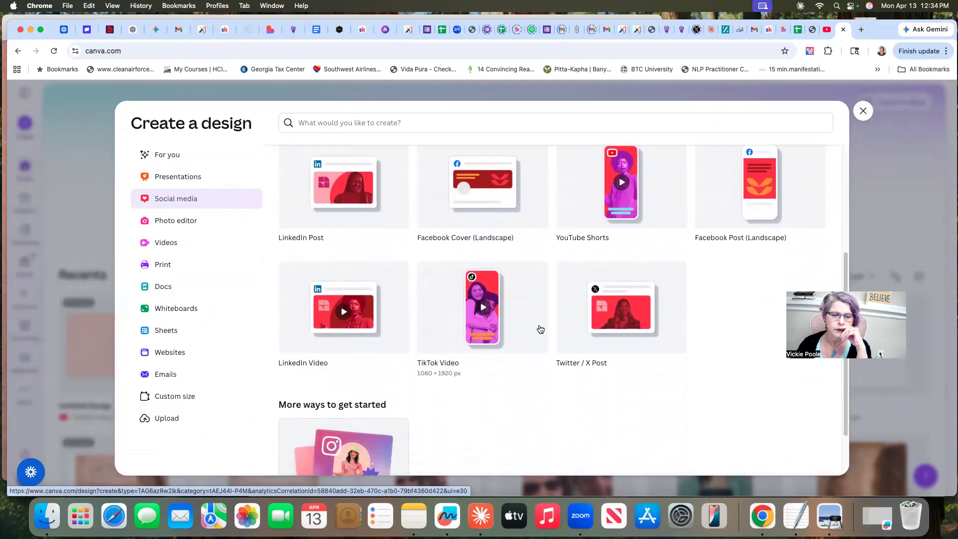
scroll(540, 329, up, 8)
scroll(541, 329, up, 3)
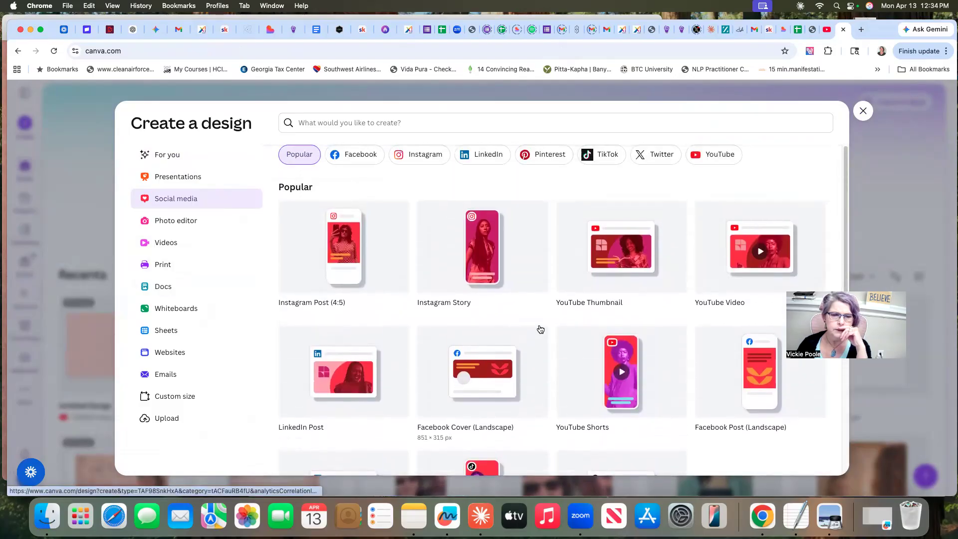
click(334, 258)
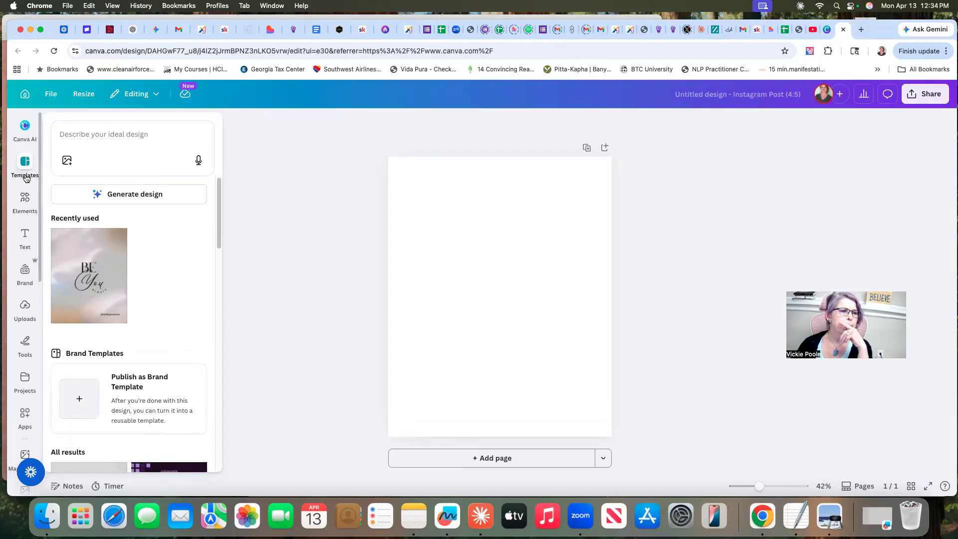
Upload the 12.28.10 PM screenshot of the two spheres from the Desktop folder to the design's uploads
click(25, 309)
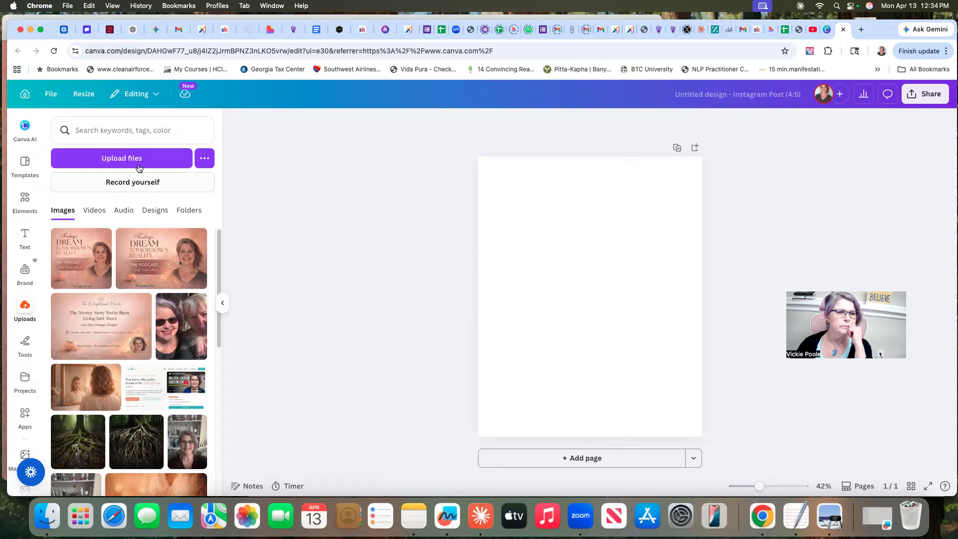
click(128, 159)
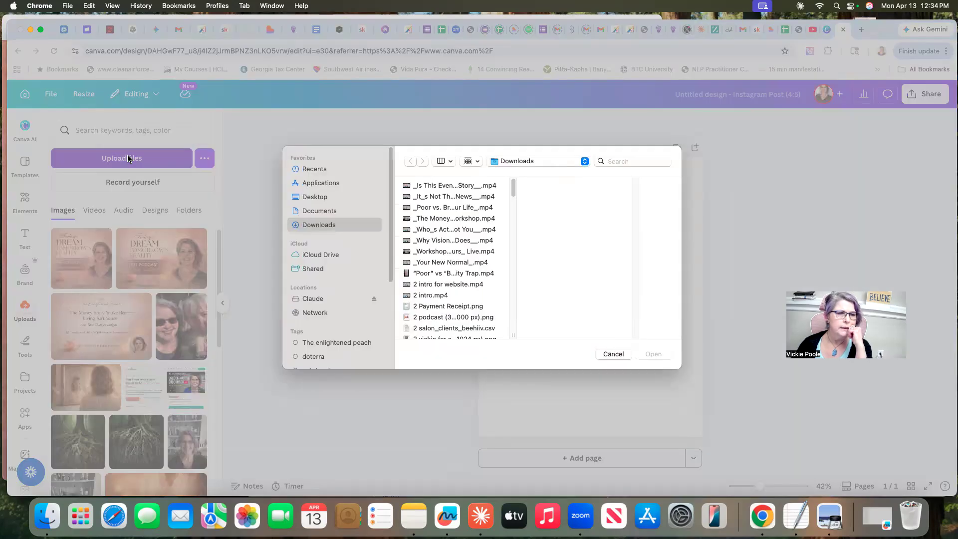
drag(513, 192, 498, 280)
click(320, 197)
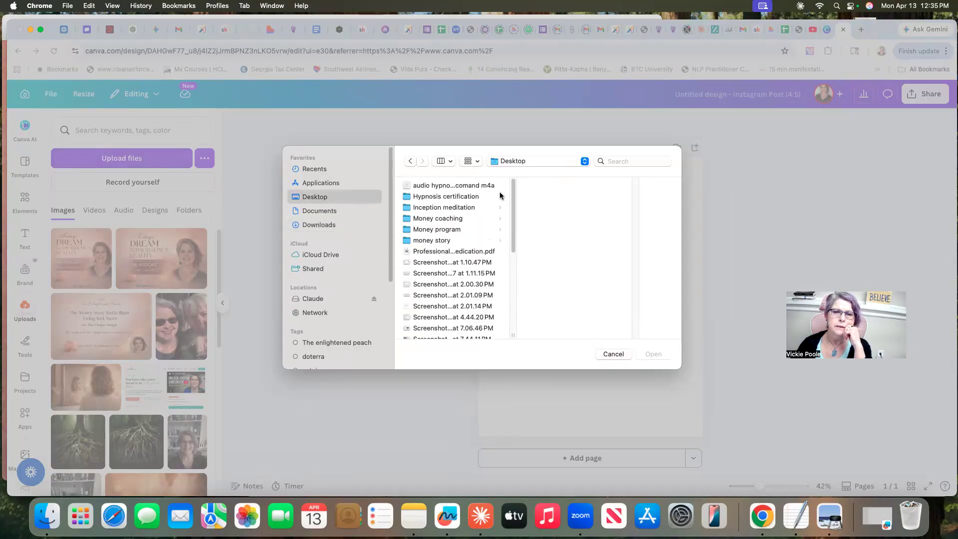
drag(510, 199, 507, 293)
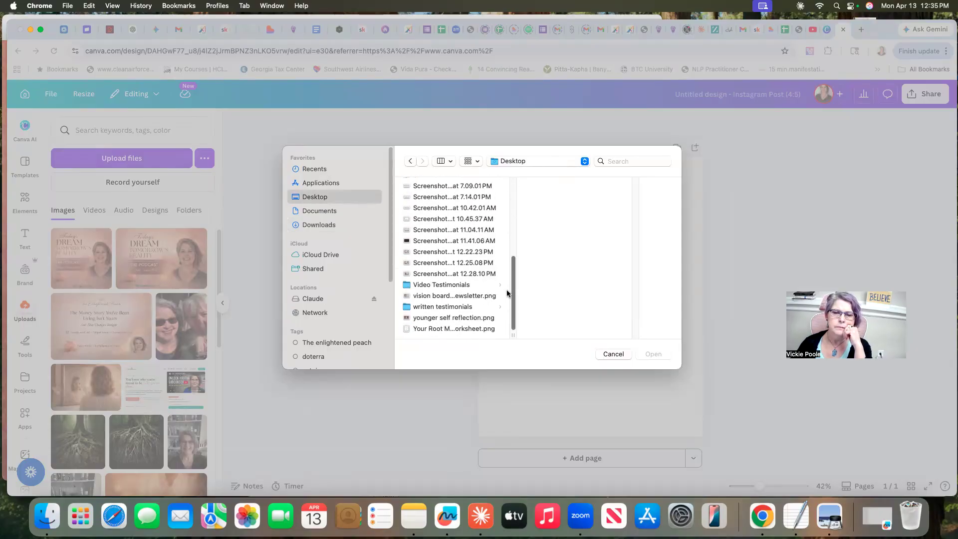
click(418, 275)
click(654, 354)
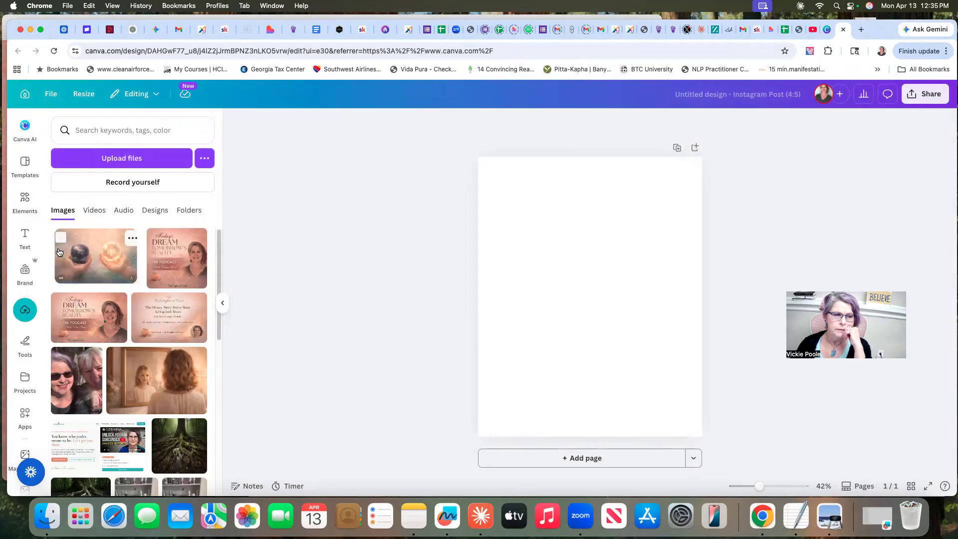
Place the uploaded two-spheres image on the blank page as a free image and enlarge it to the full page width
drag(94, 260, 479, 210)
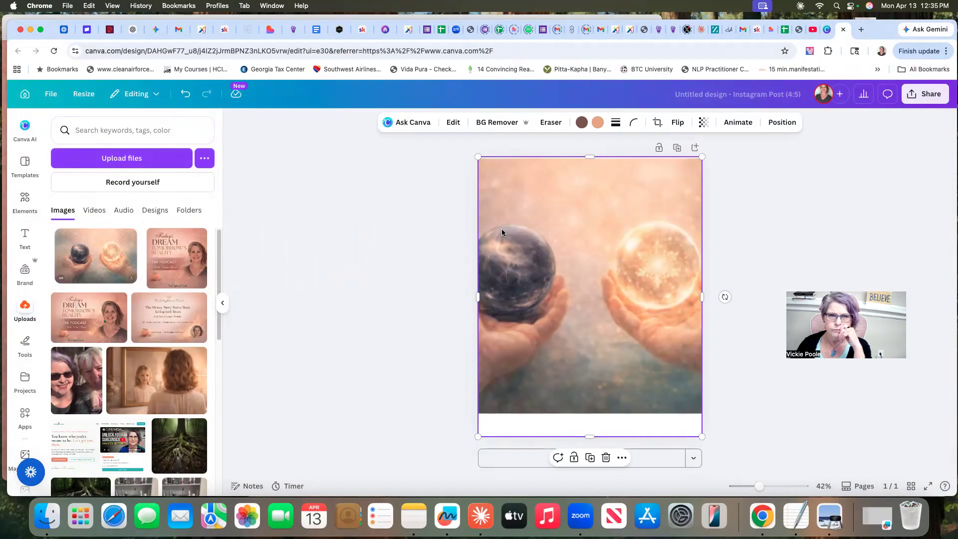
click(184, 94)
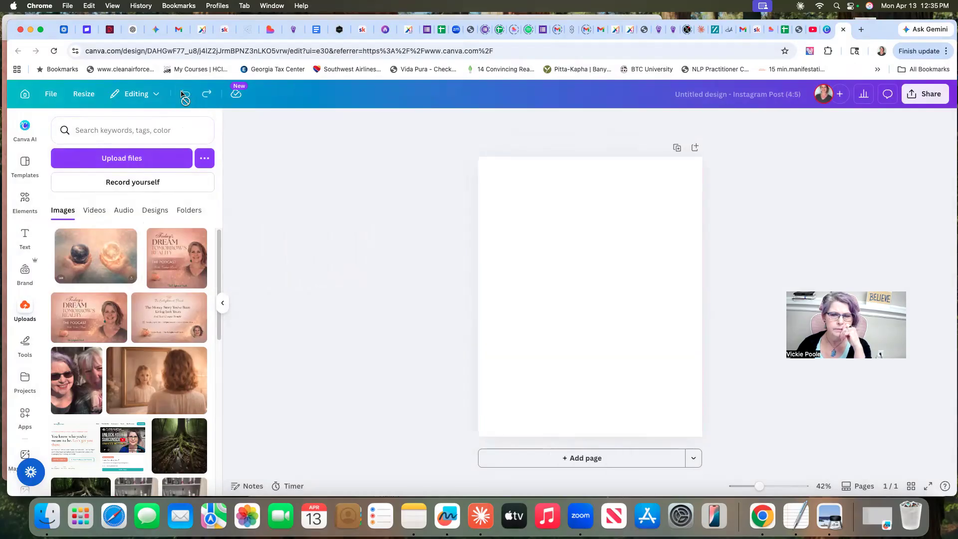
drag(134, 239, 576, 280)
drag(653, 294, 692, 293)
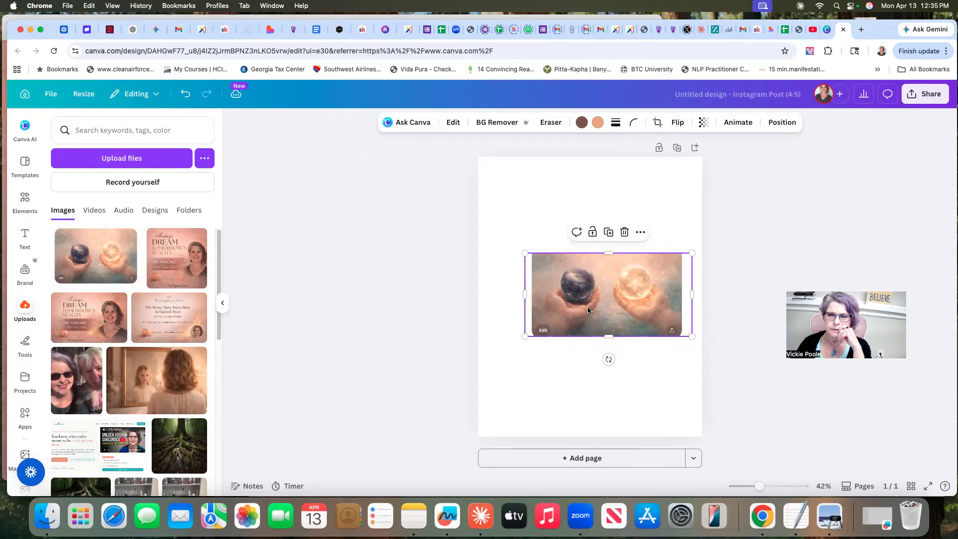
drag(524, 296, 501, 294)
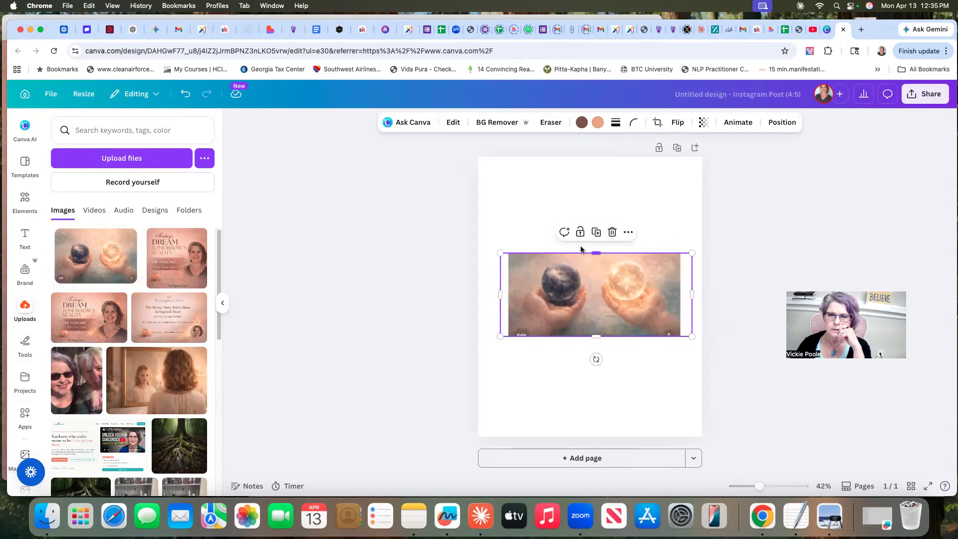
drag(596, 249, 596, 179)
drag(597, 334, 597, 383)
drag(501, 280, 478, 283)
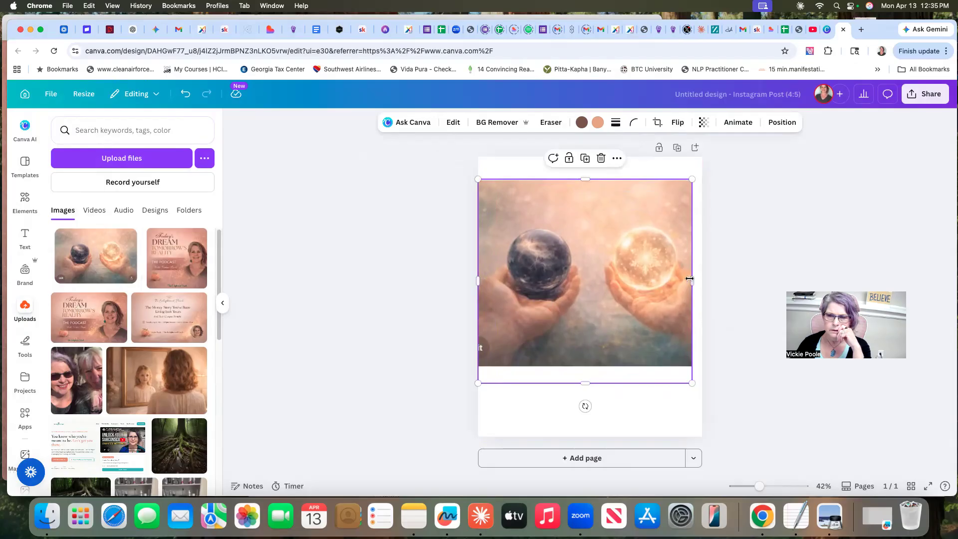
drag(692, 280, 702, 281)
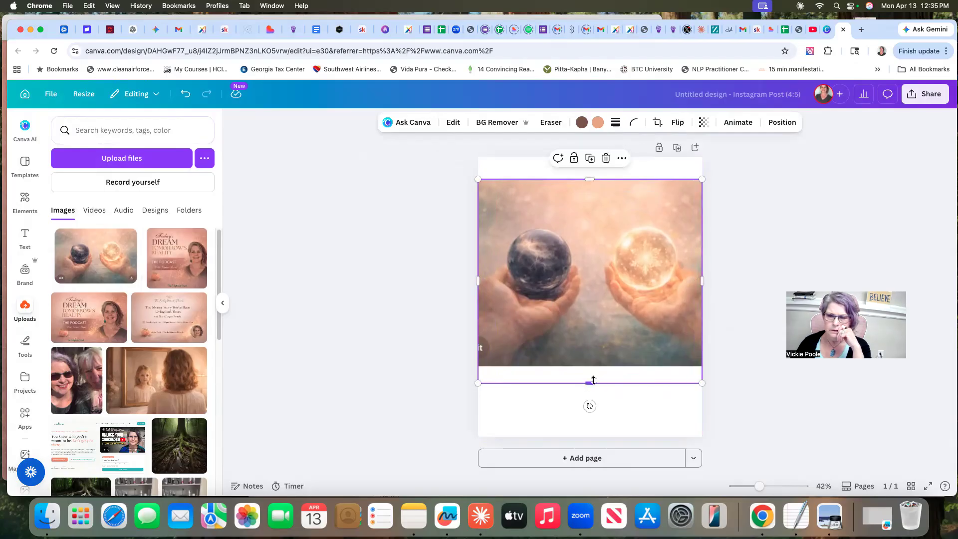
mouse_move(589, 380)
mouse_down()
mouse_move(587, 369)
mouse_move(588, 380)
mouse_up()
Try the recently used dusky sunset gradient as the page background behind the two-spheres image
click(642, 176)
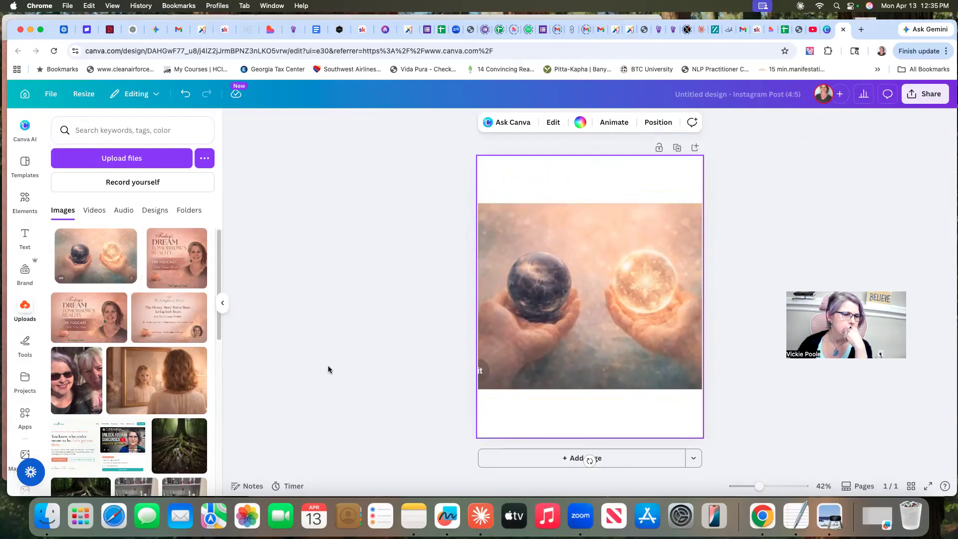
scroll(34, 391, down, 3)
scroll(34, 391, down, 2)
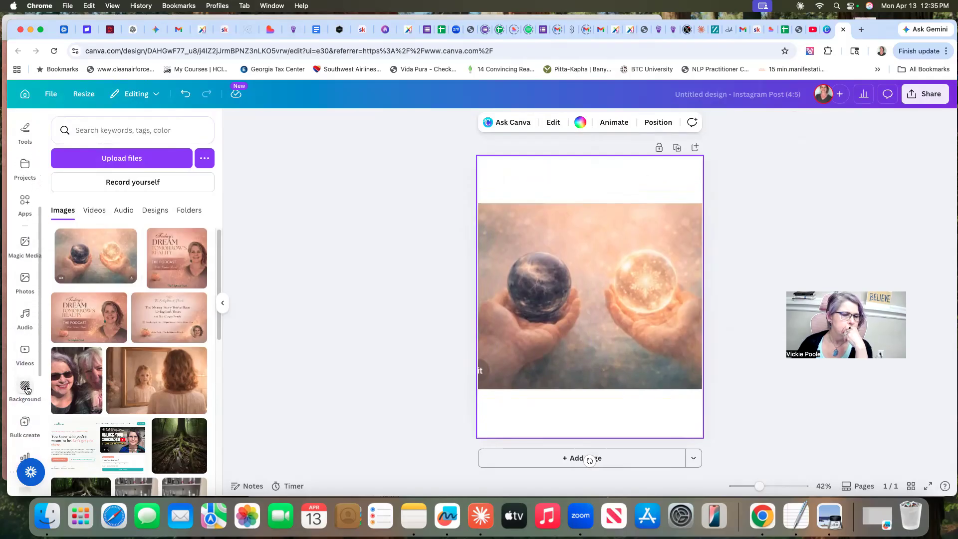
click(25, 387)
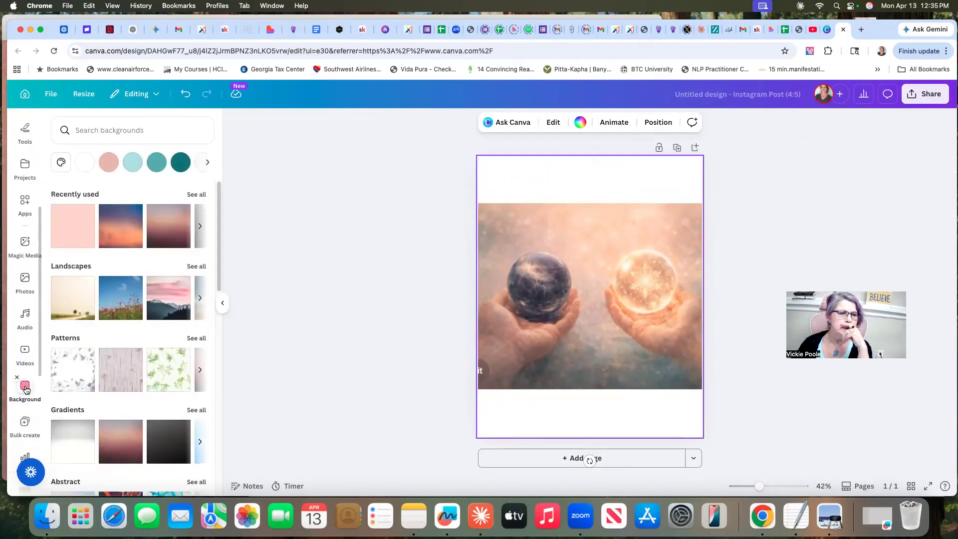
click(168, 226)
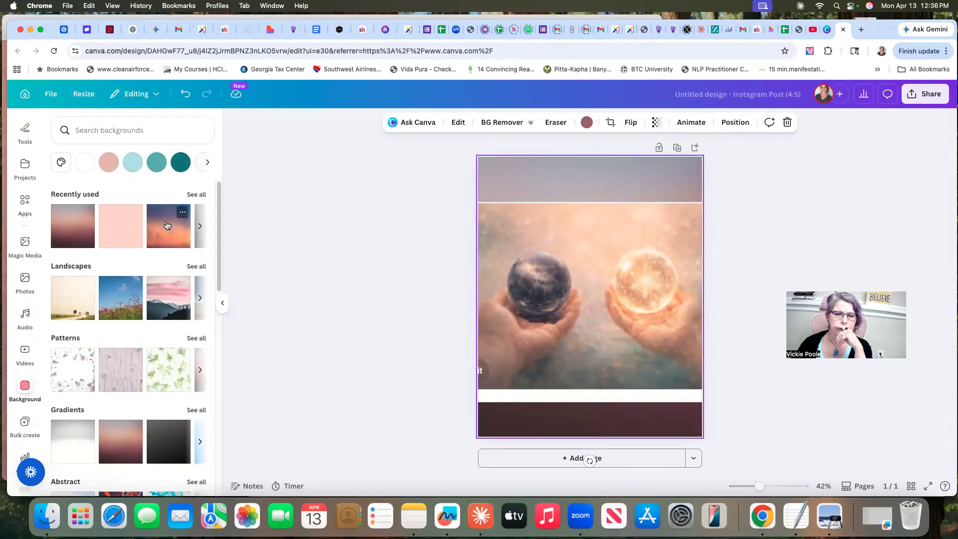
Undo the gradient background and the image's resizing, and delete the two-spheres image from the page
click(187, 97)
click(185, 95)
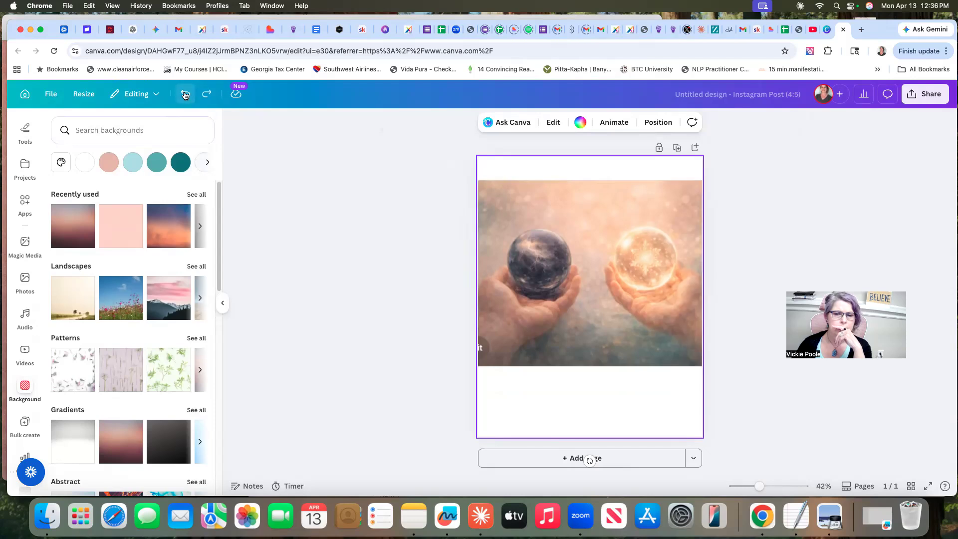
click(185, 95)
click(184, 95)
click(184, 94)
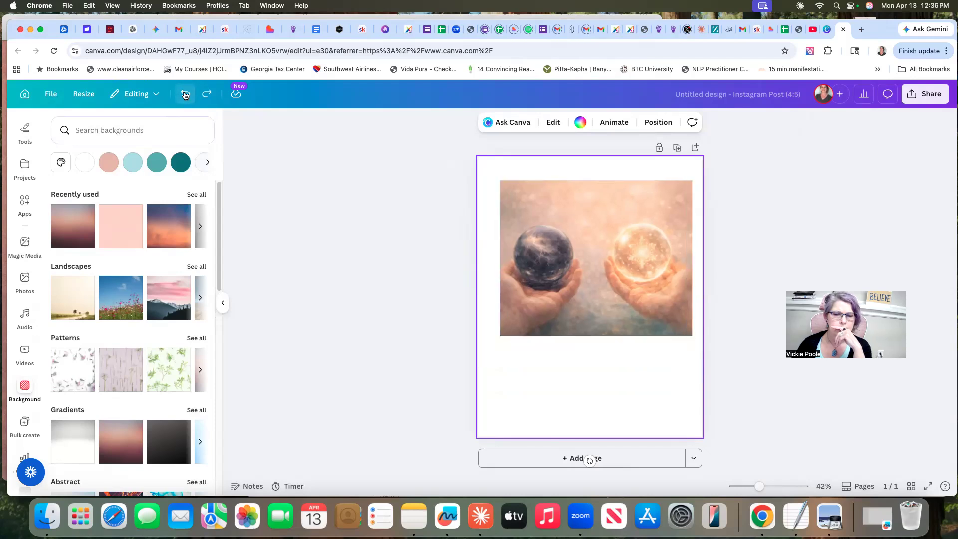
click(185, 95)
click(184, 94)
click(185, 94)
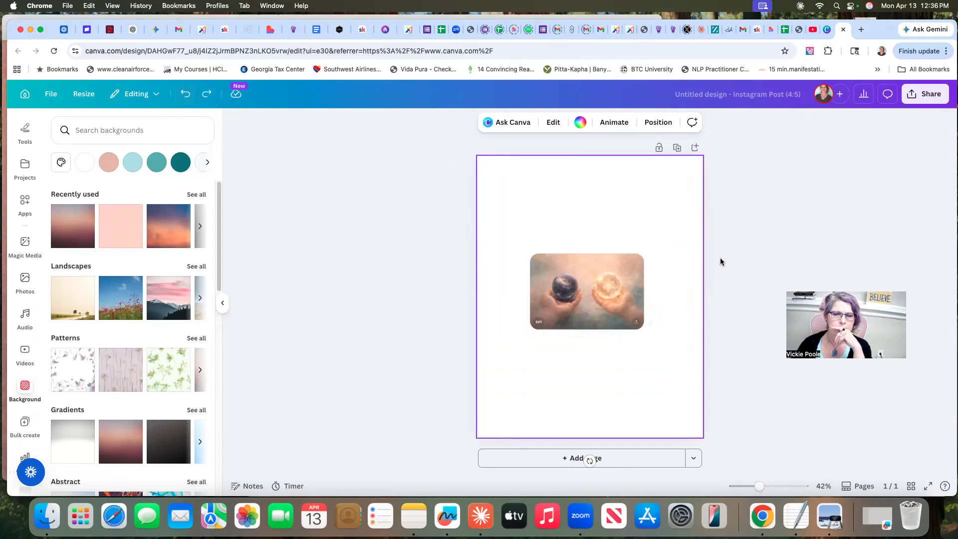
click(597, 258)
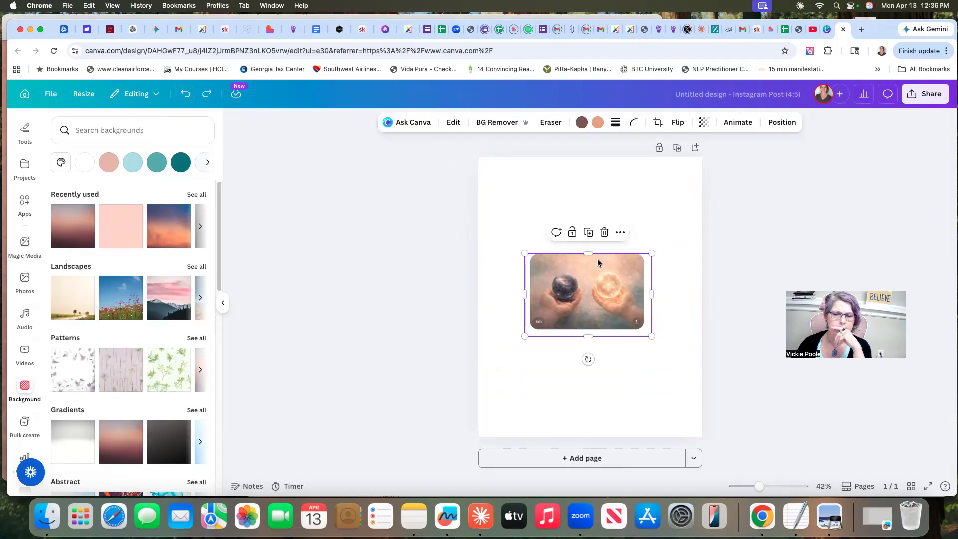
click(603, 232)
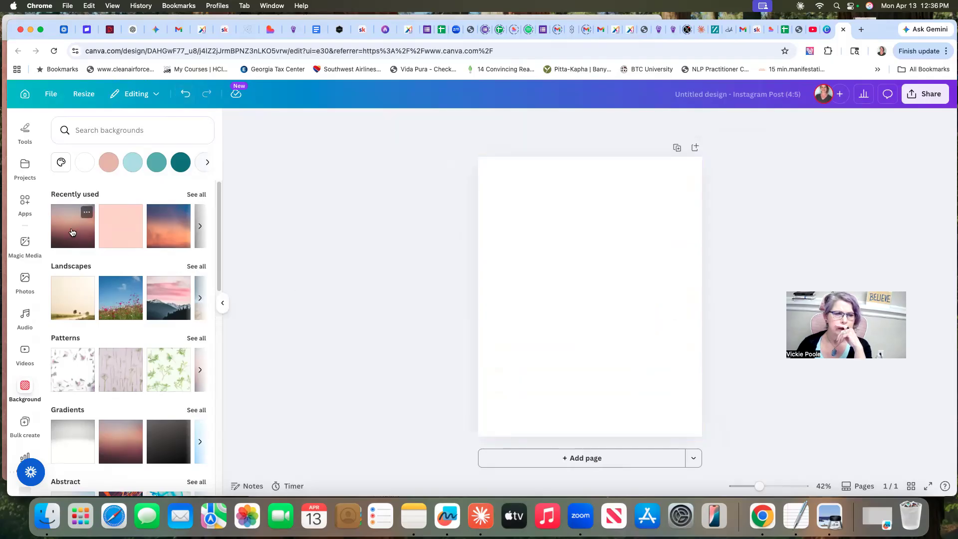
Fill the empty page with the recently used dusky sunset gradient background and reopen the uploaded images
click(73, 232)
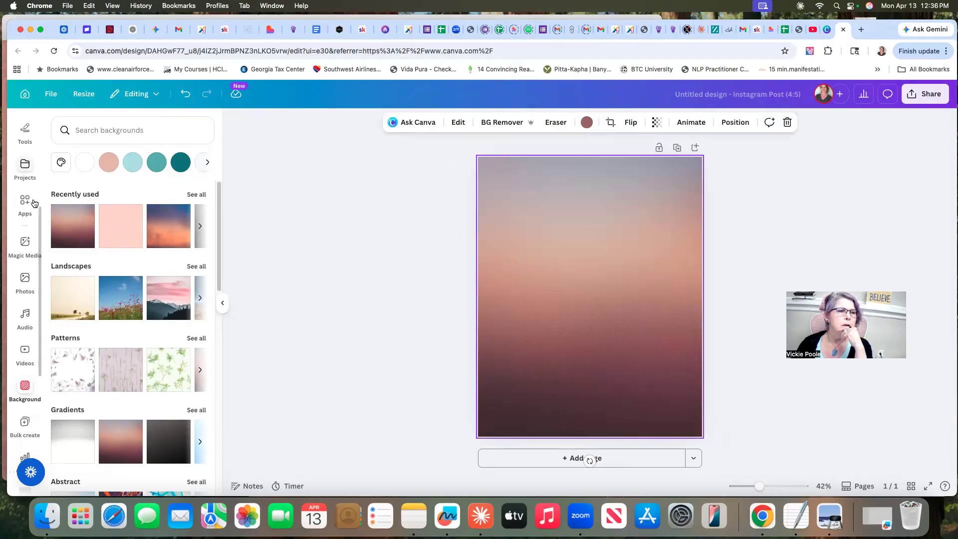
scroll(30, 203, up, 4)
click(24, 279)
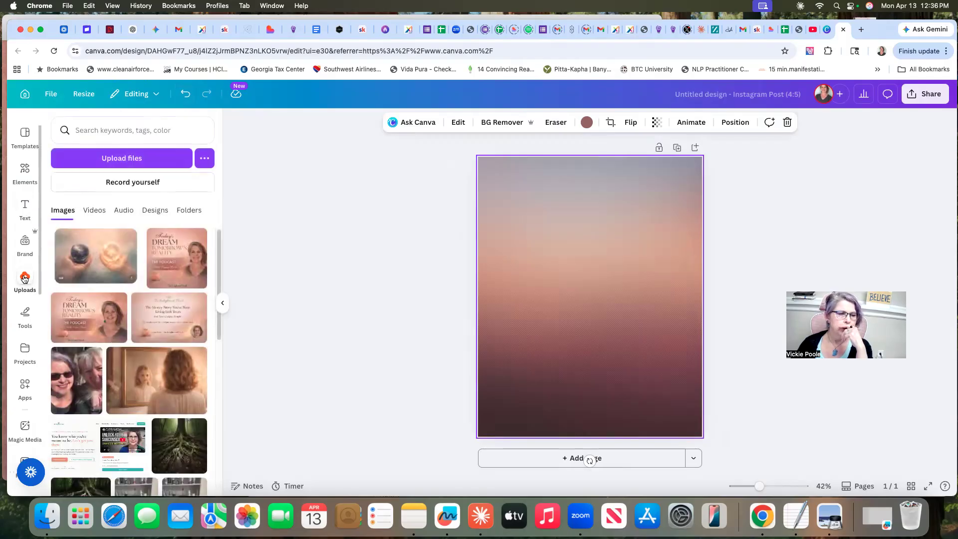
Place the uploaded two-spheres image on the gradient page and crop the white margins off its sides and lower edge
drag(102, 266, 580, 289)
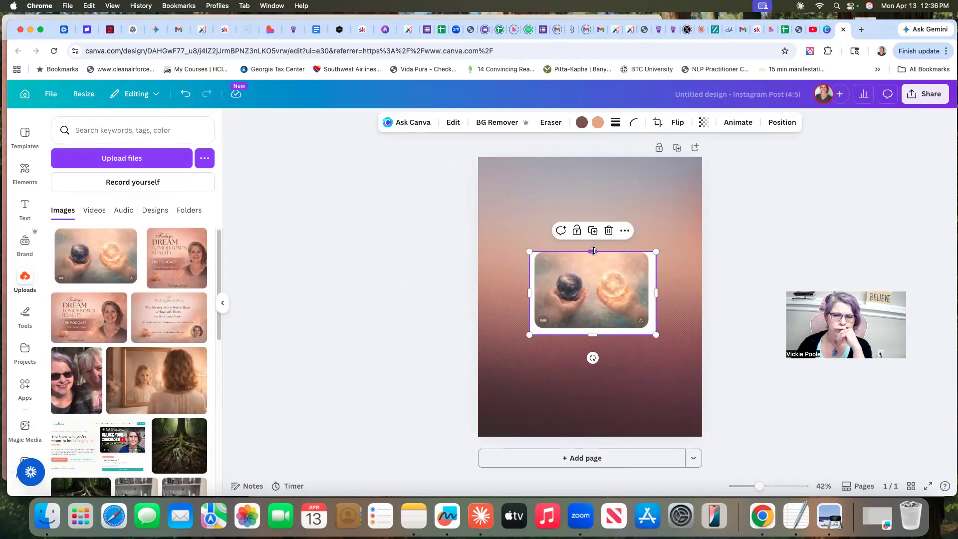
drag(656, 287, 647, 302)
drag(531, 293, 534, 294)
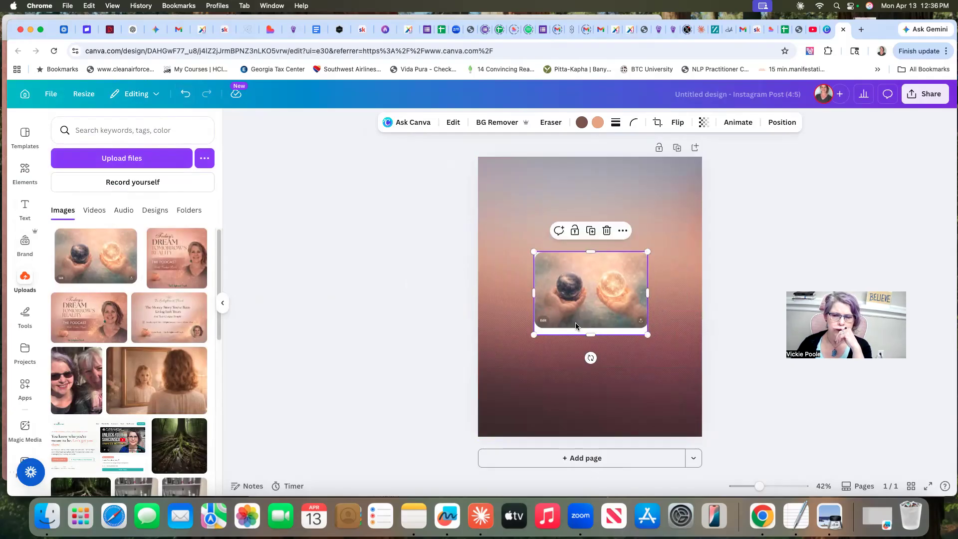
drag(590, 335, 587, 329)
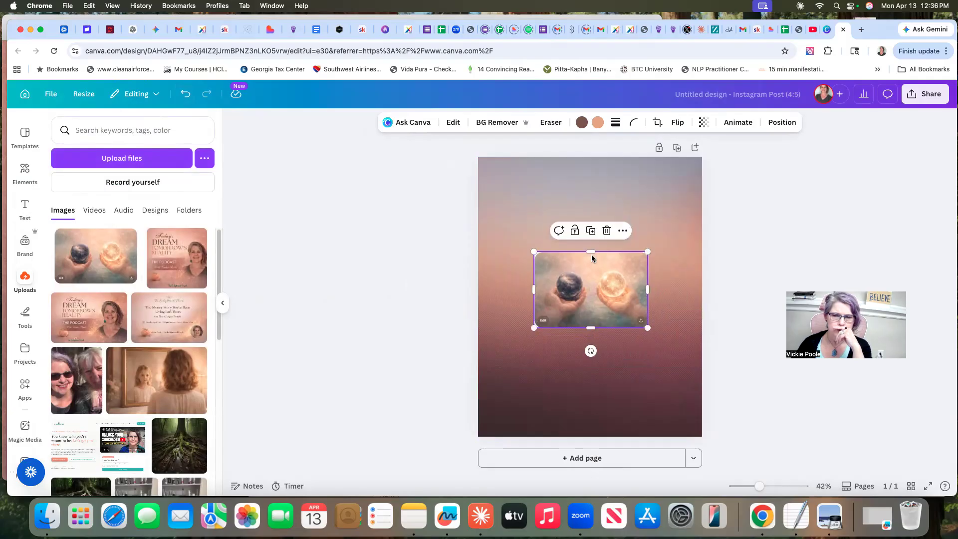
Enlarge the two-spheres image vertically and widen it to the full width of the page
drag(591, 252, 590, 198)
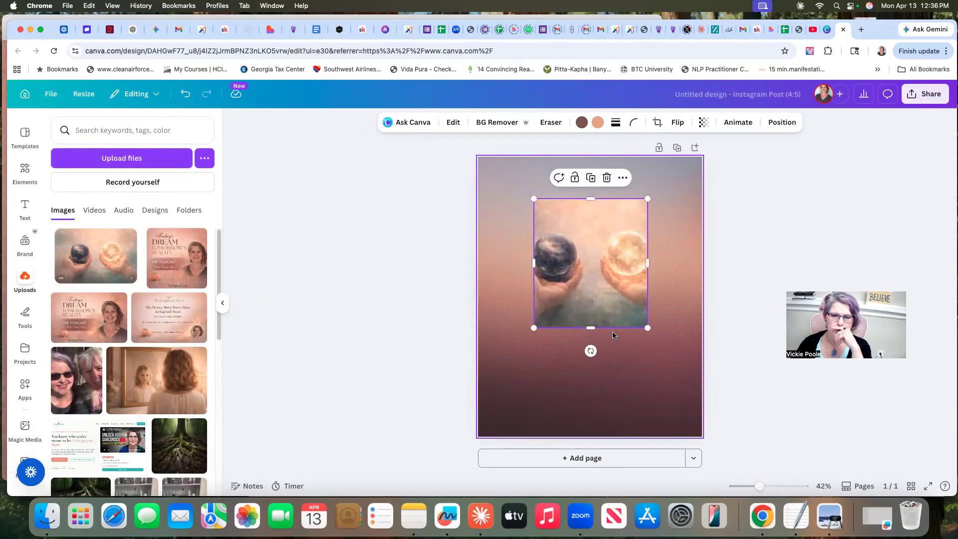
drag(590, 328, 599, 389)
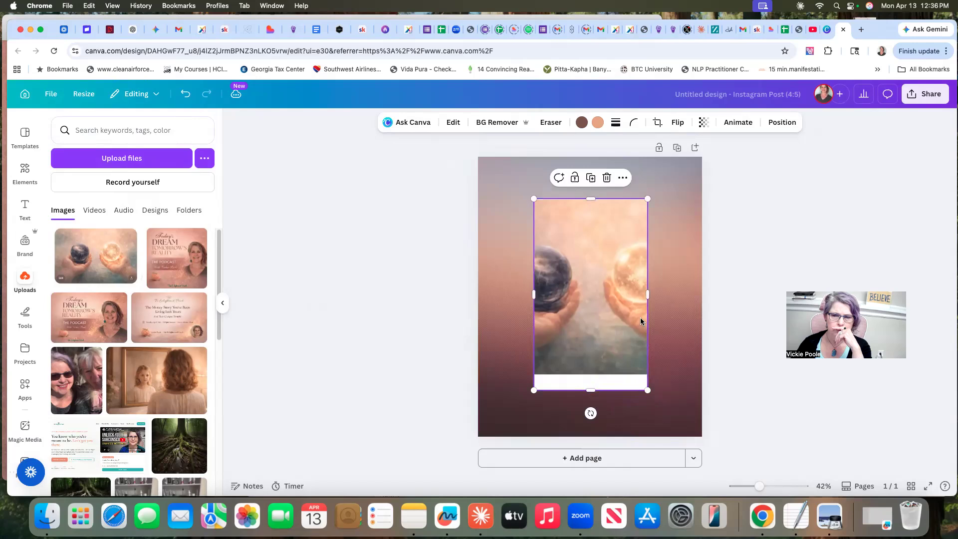
drag(654, 290, 683, 294)
drag(531, 294, 478, 294)
drag(682, 295, 702, 294)
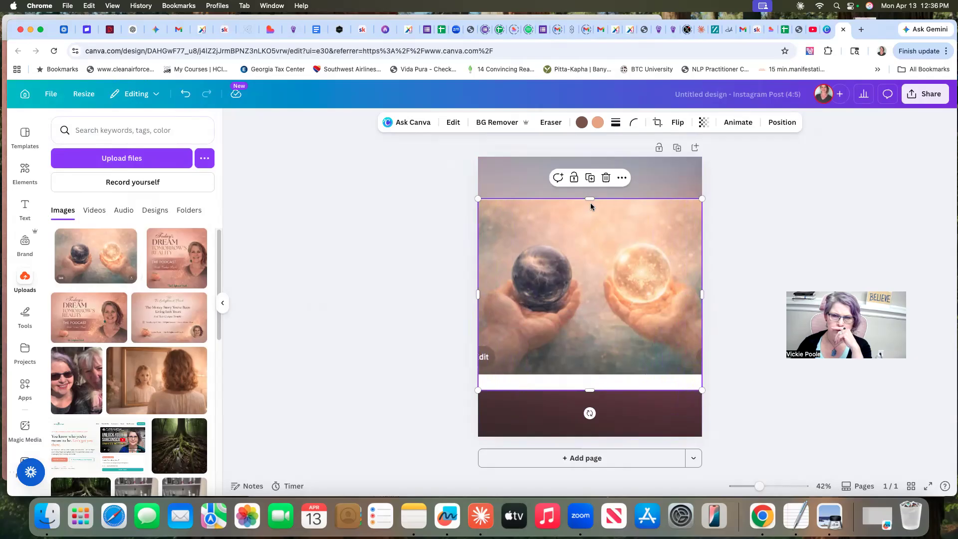
Extend the image slightly upward, crop off the white strip along its lower edge, and shift it slightly down the page
drag(590, 199, 592, 180)
drag(591, 390, 594, 373)
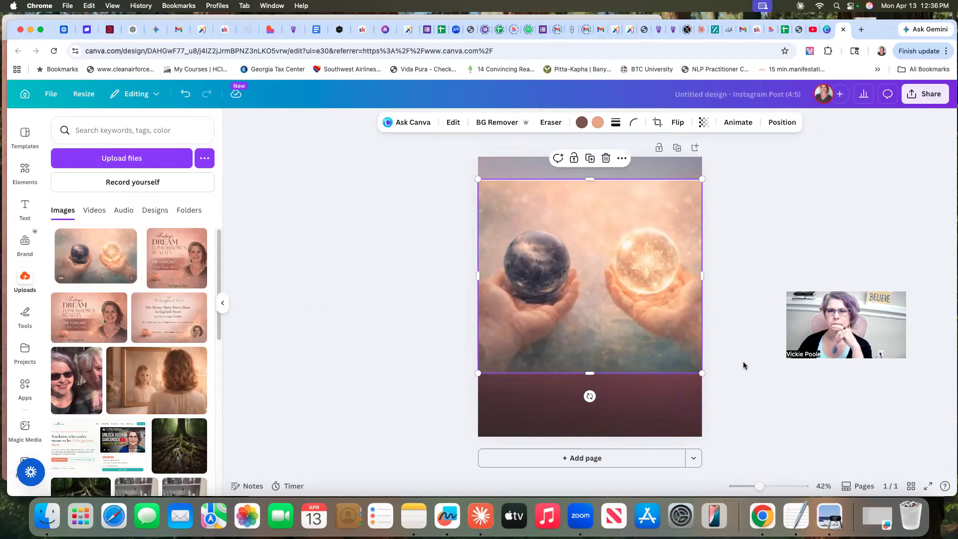
click(717, 380)
mouse_move(610, 283)
mouse_down()
mouse_move(604, 269)
mouse_move(607, 292)
mouse_up()
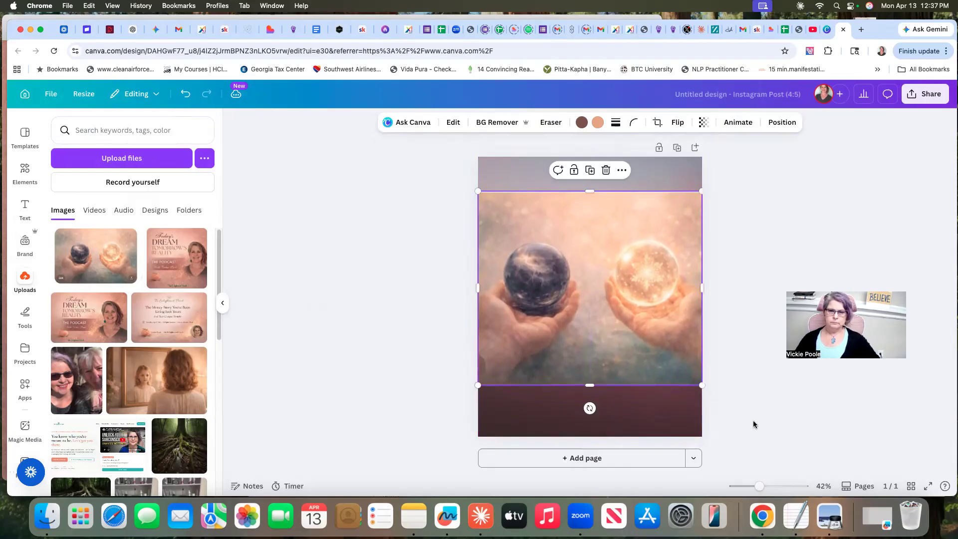
Add a heading containing the copied text "Your words are changing your water — and your water is changing your future."
click(25, 208)
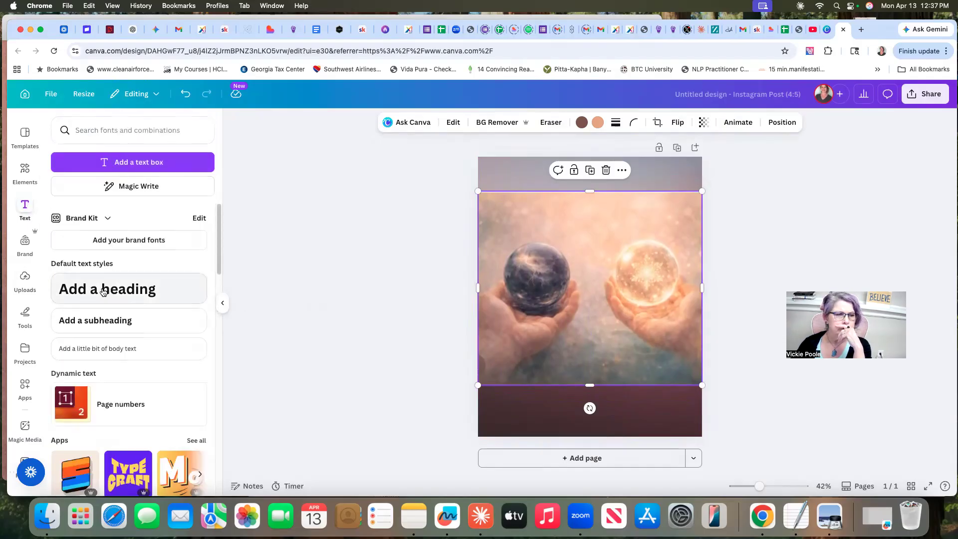
click(103, 292)
right_click(577, 399)
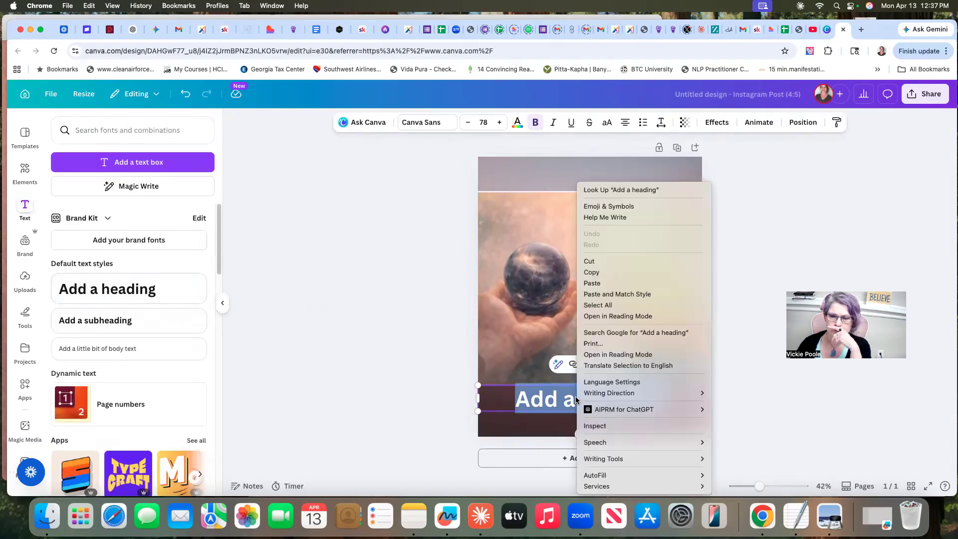
click(592, 286)
key(super+v)
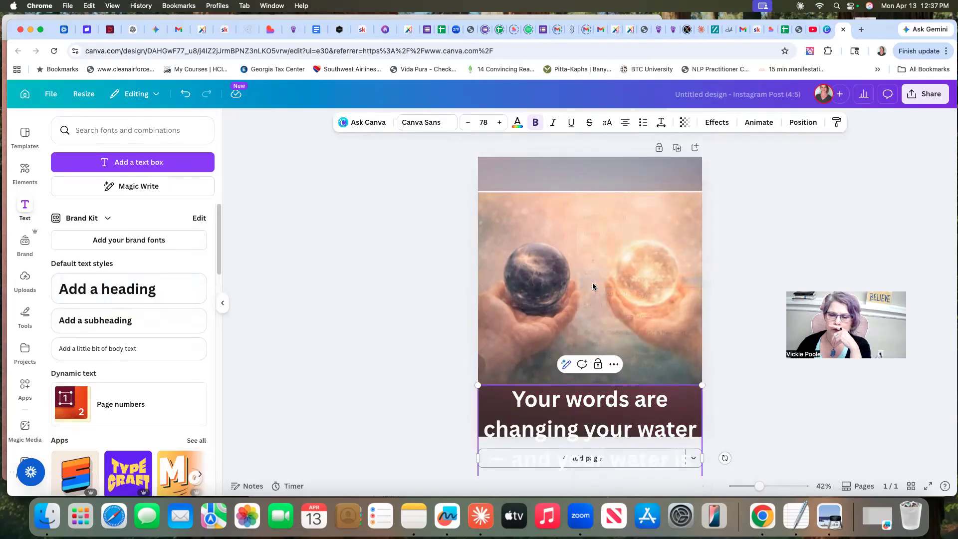
Move the two-spheres image up to the page's upper edge and place the heading directly beneath it
drag(607, 244, 606, 215)
drag(648, 388, 647, 352)
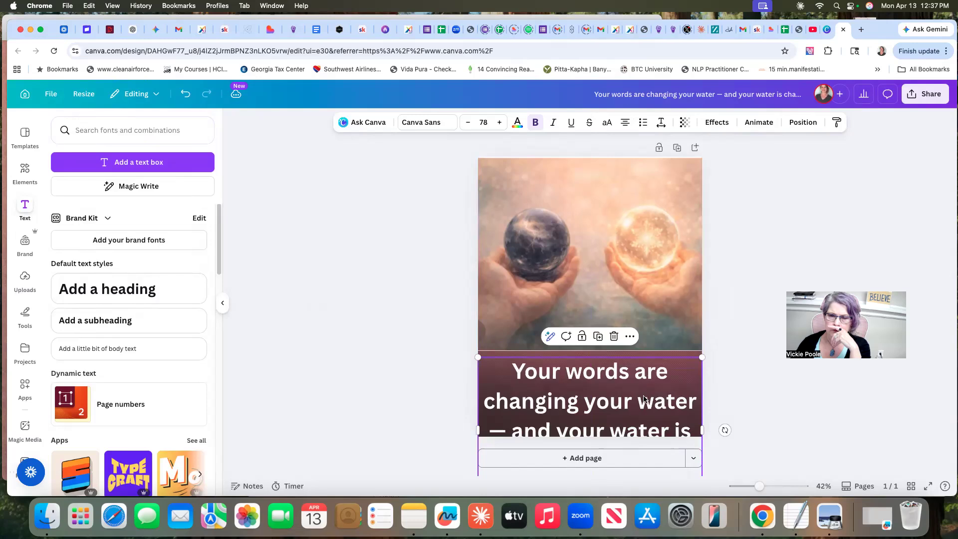
Reduce the heading's font size to 54 so the full caption fits below the image
drag(510, 369, 702, 439)
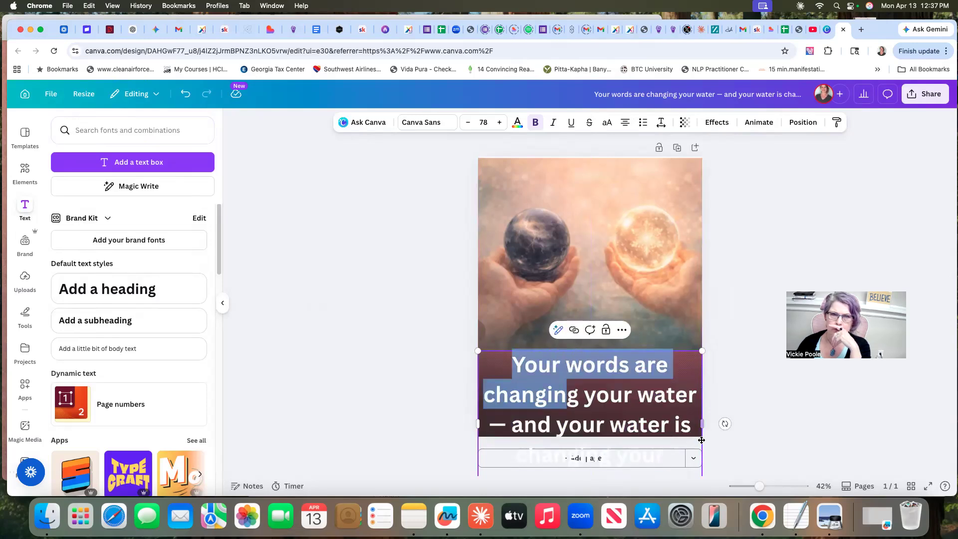
click(468, 122)
click(468, 123)
click(468, 123)
click(468, 123)
click(468, 123)
click(468, 123)
click(468, 123)
click(468, 123)
click(468, 122)
click(746, 389)
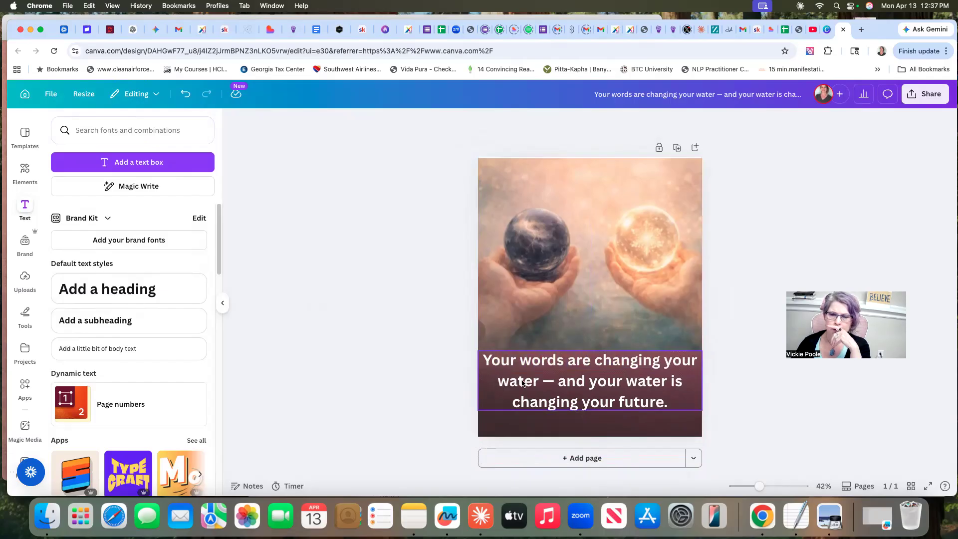
Remove the dash between "water" and "and" in the caption
click(554, 383)
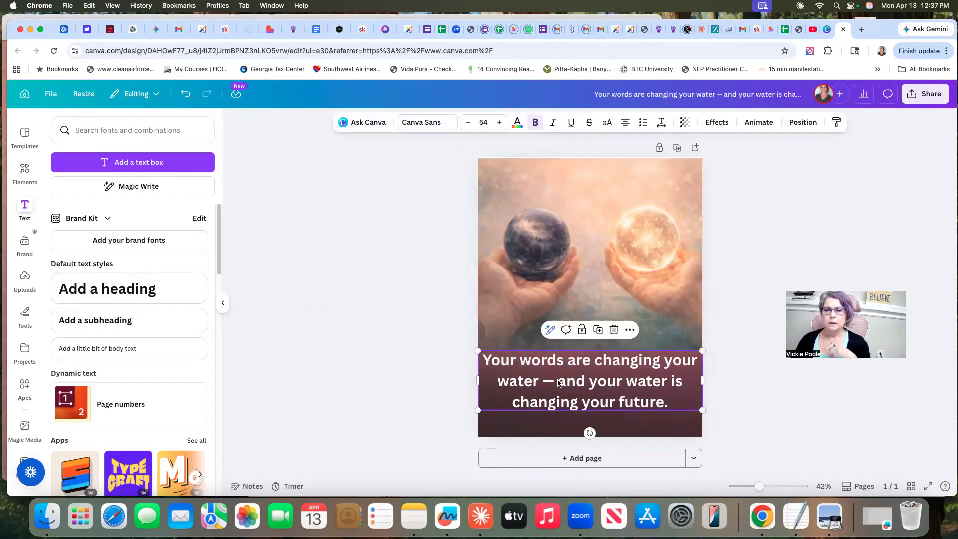
click(556, 382)
key(BackSpace)
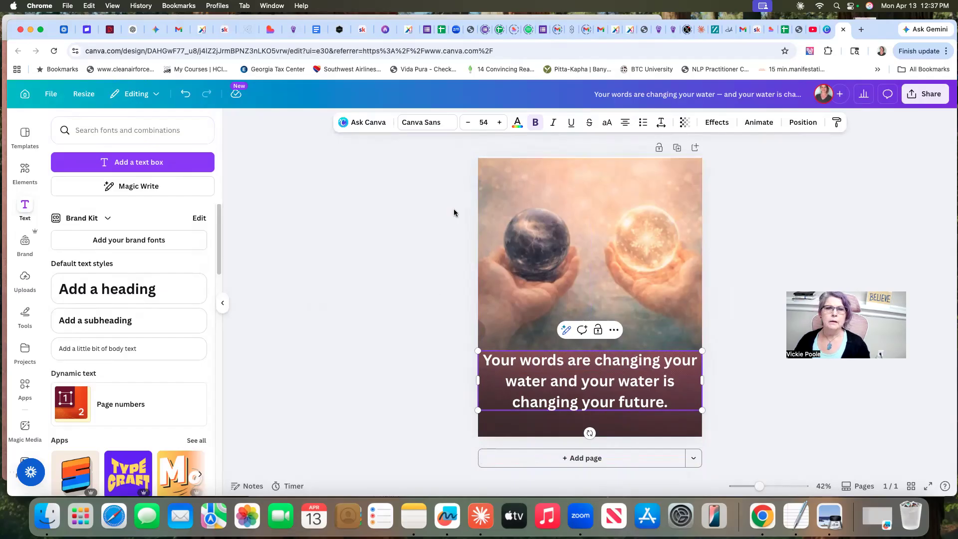
Select the caption's entire text and open the font choices for it
click(428, 122)
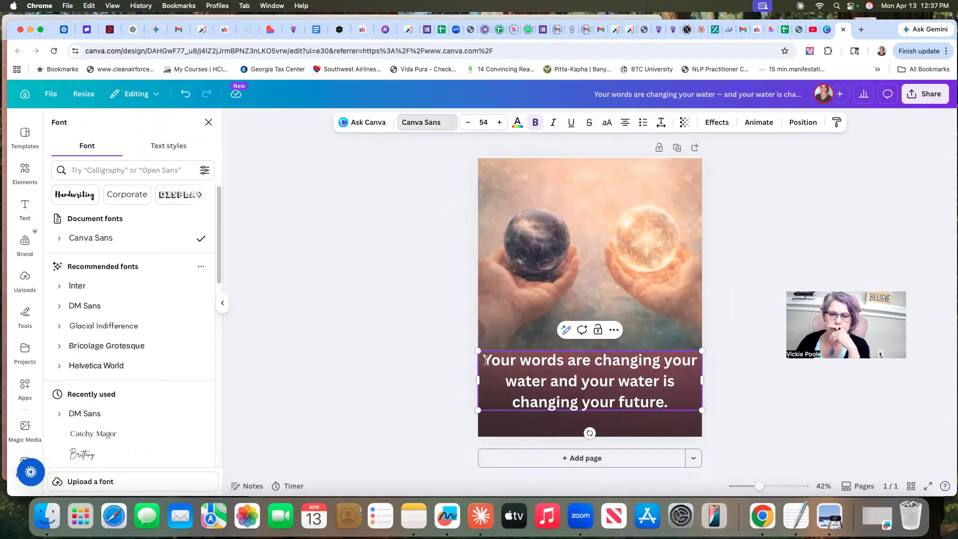
drag(485, 359, 659, 400)
click(661, 398)
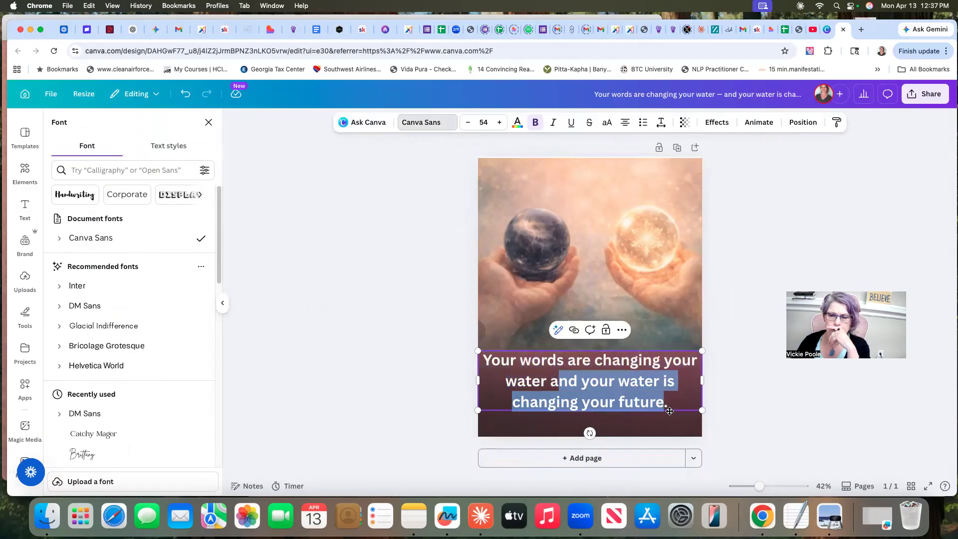
drag(482, 357, 667, 403)
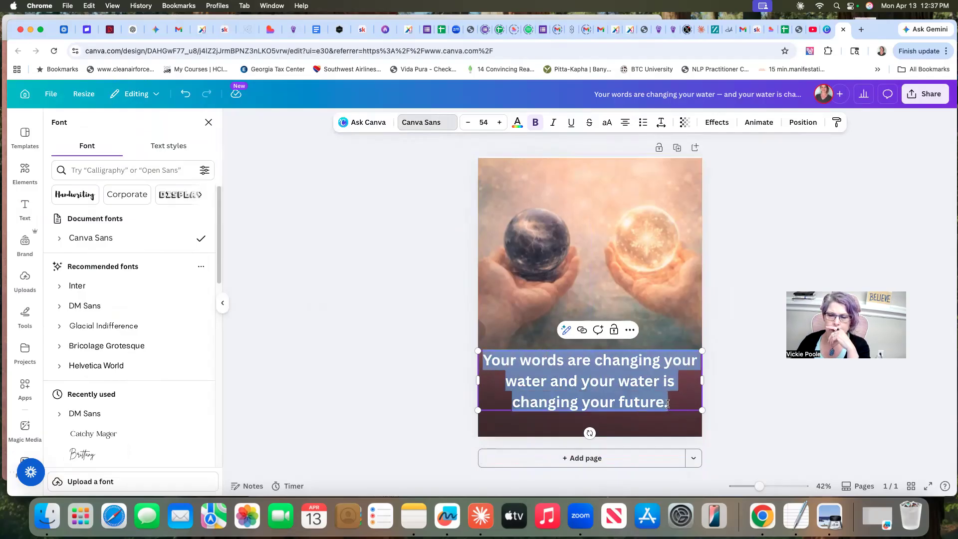
click(421, 123)
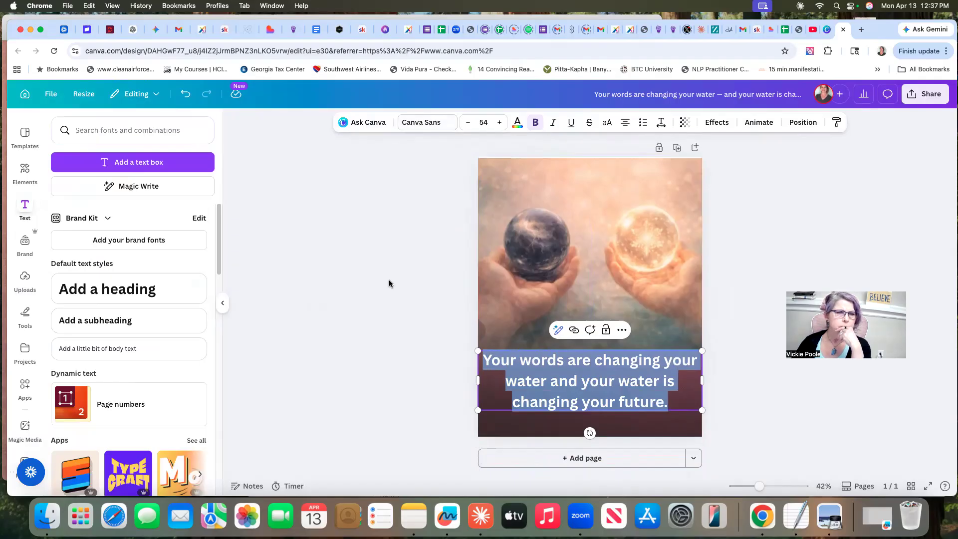
click(421, 125)
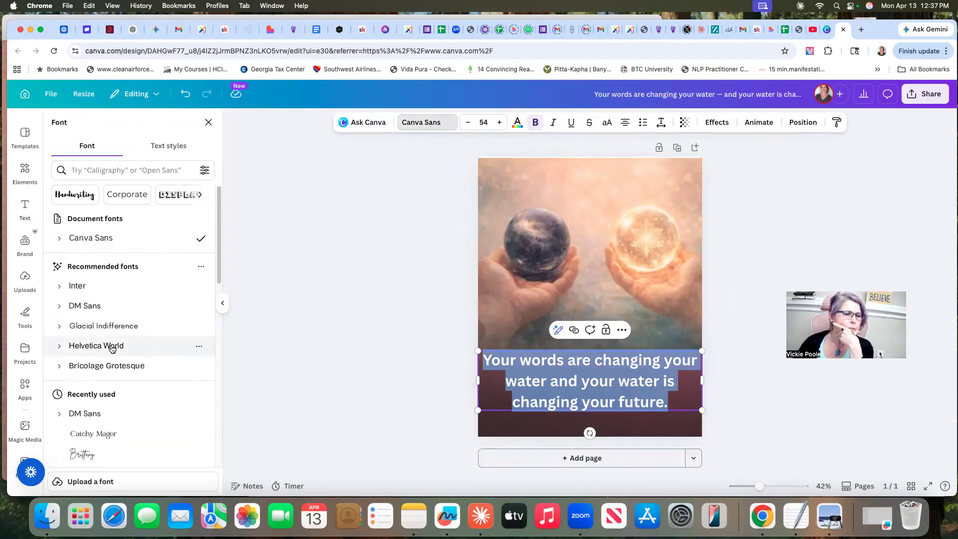
Try the recently used Catchy Mager, Brittany and Alex Brush fonts on the caption
click(90, 436)
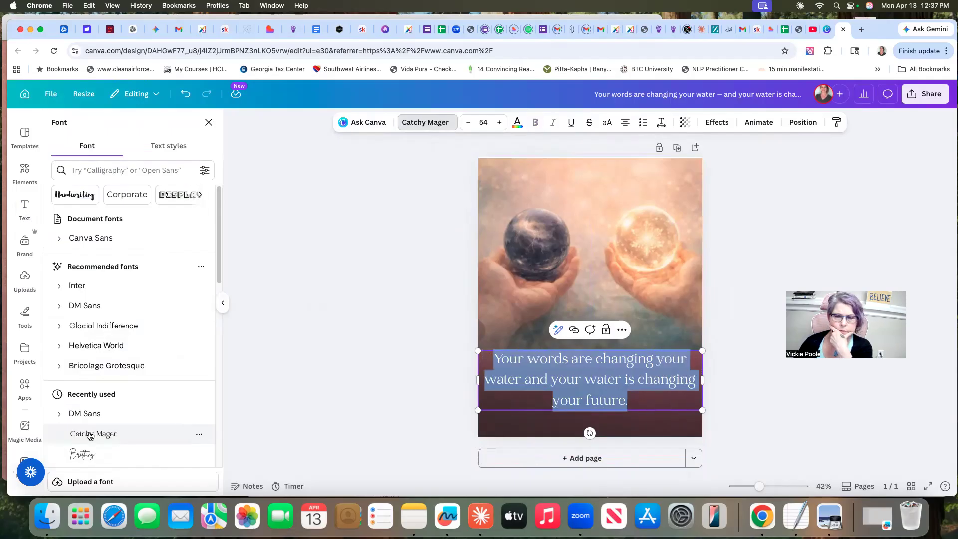
click(84, 455)
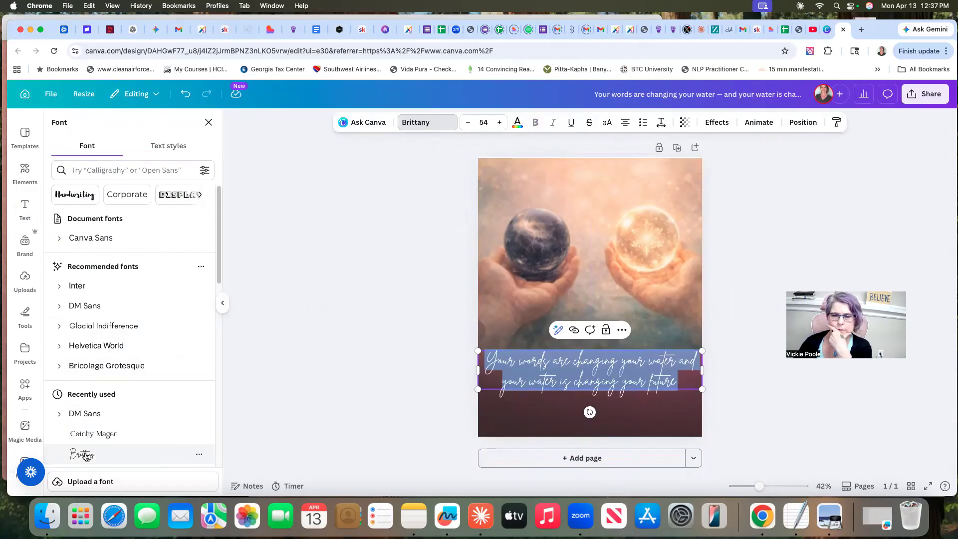
click(94, 434)
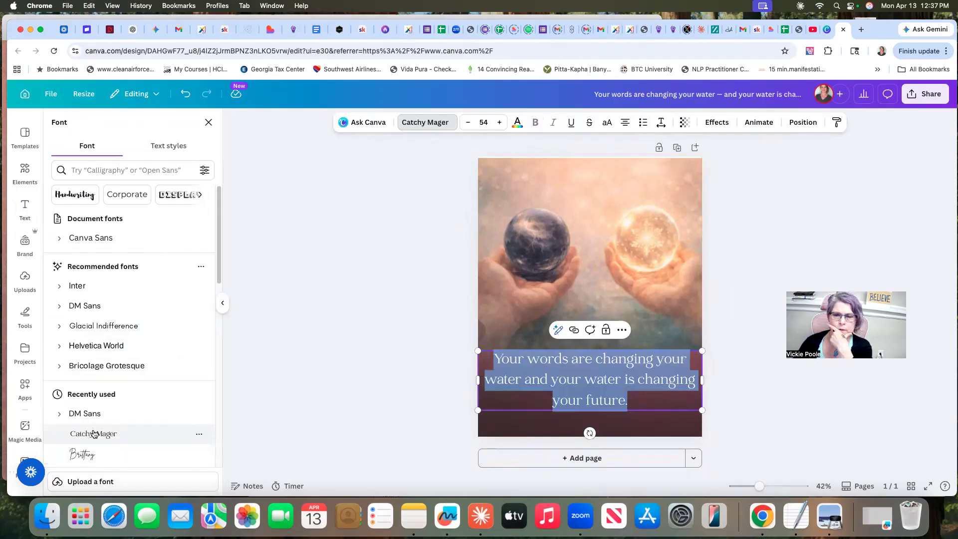
scroll(134, 422, down, 3)
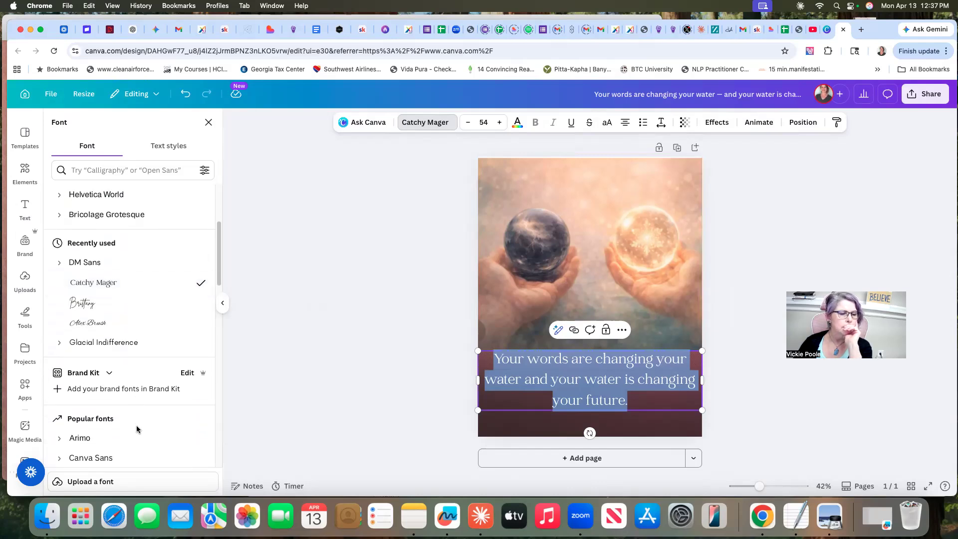
click(85, 326)
click(88, 303)
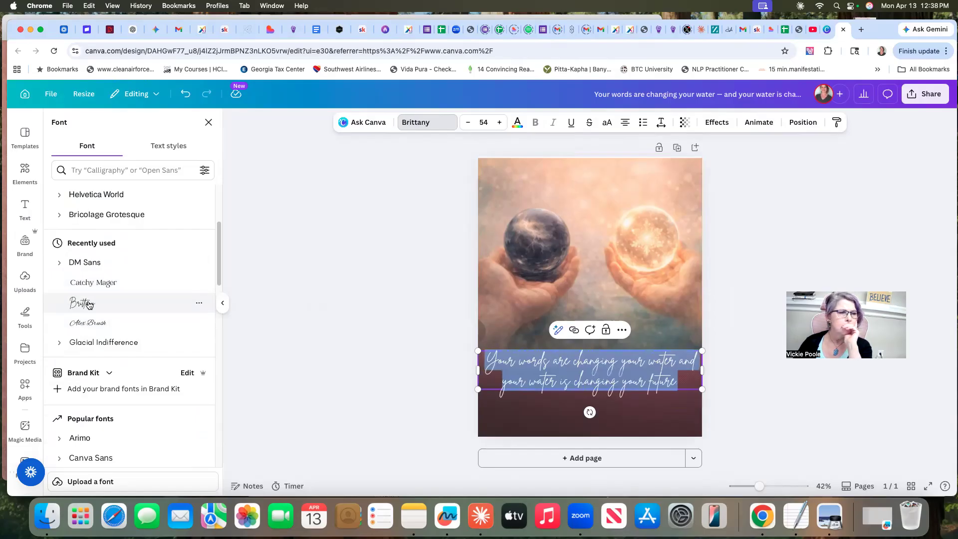
Set the caption's font to Glacial Indifference
scroll(167, 316, up, 3)
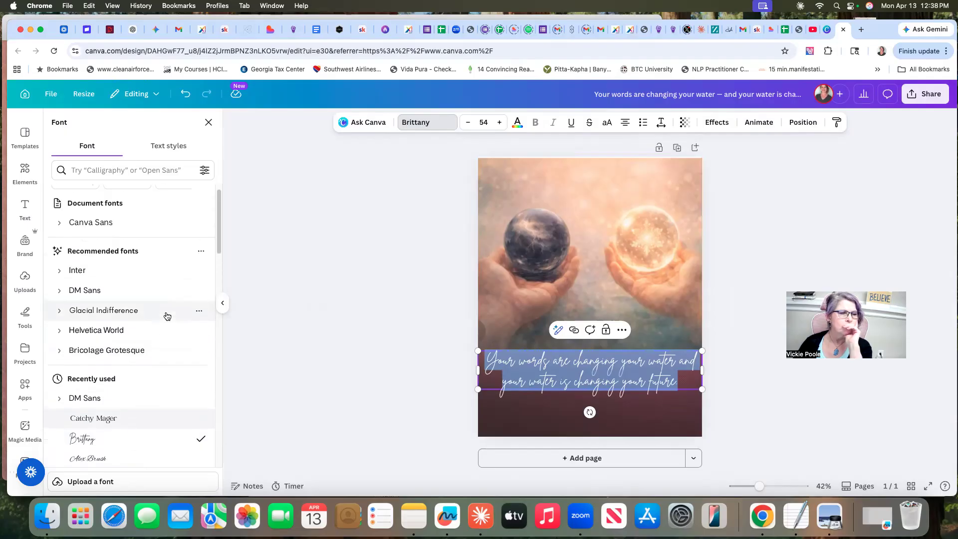
click(116, 314)
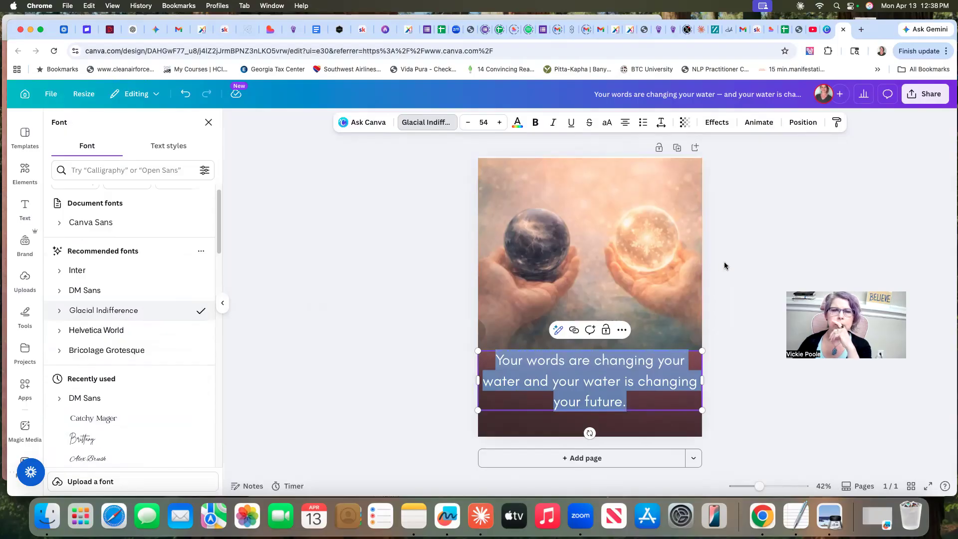
Give the caption a black Outline effect with a thickness of 70
click(715, 122)
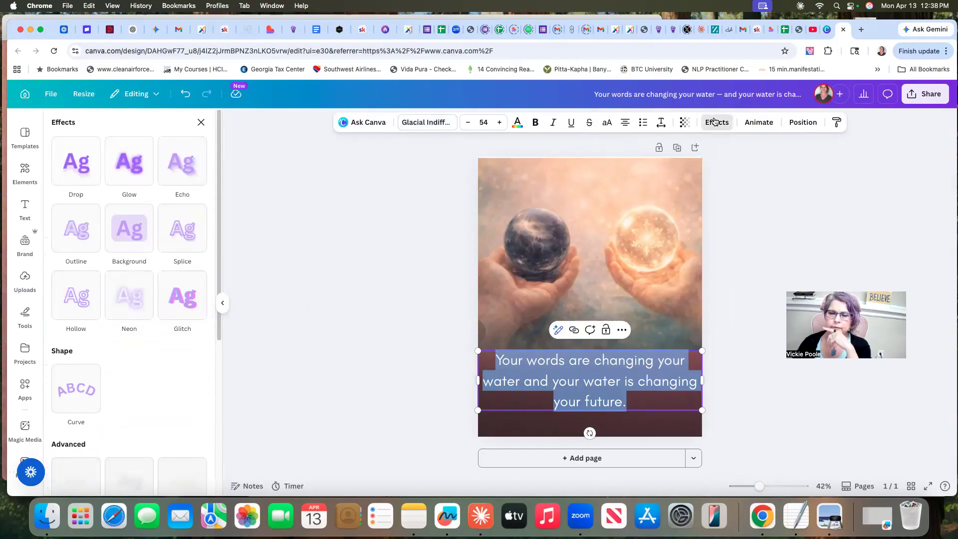
click(76, 230)
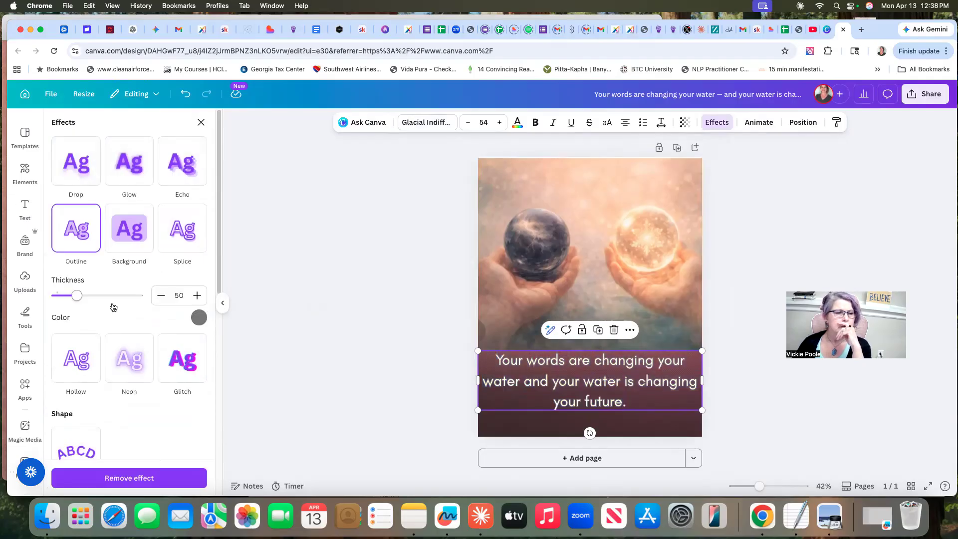
drag(77, 296, 85, 297)
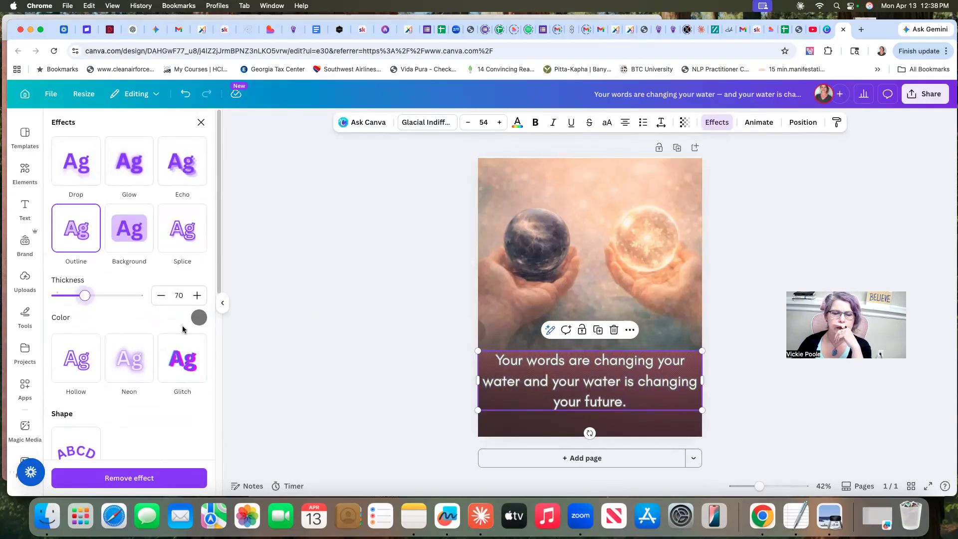
click(198, 318)
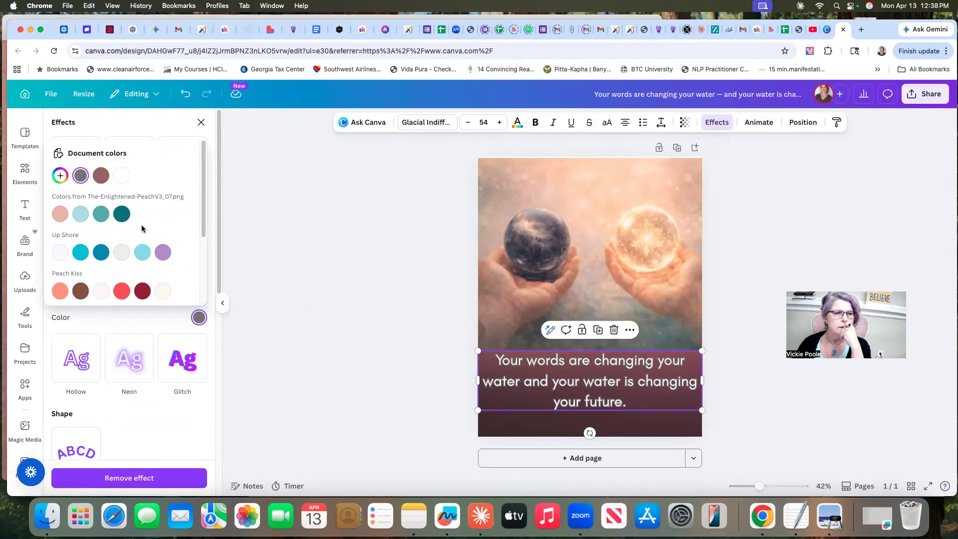
scroll(197, 214, down, 3)
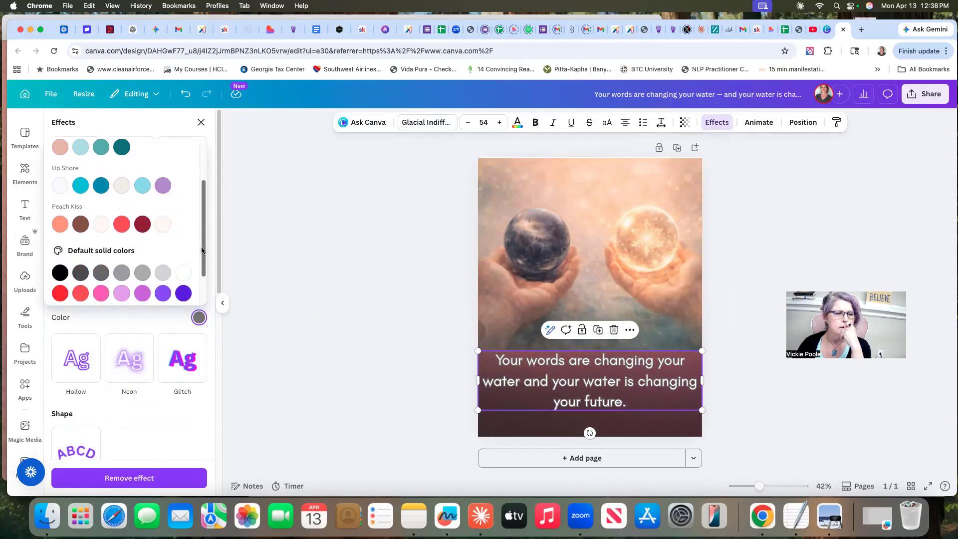
click(61, 271)
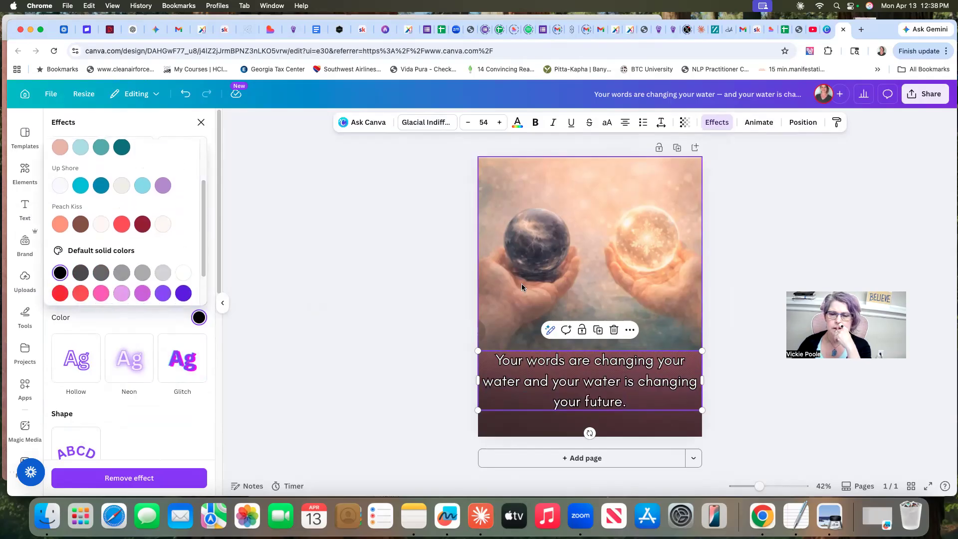
click(730, 251)
click(733, 255)
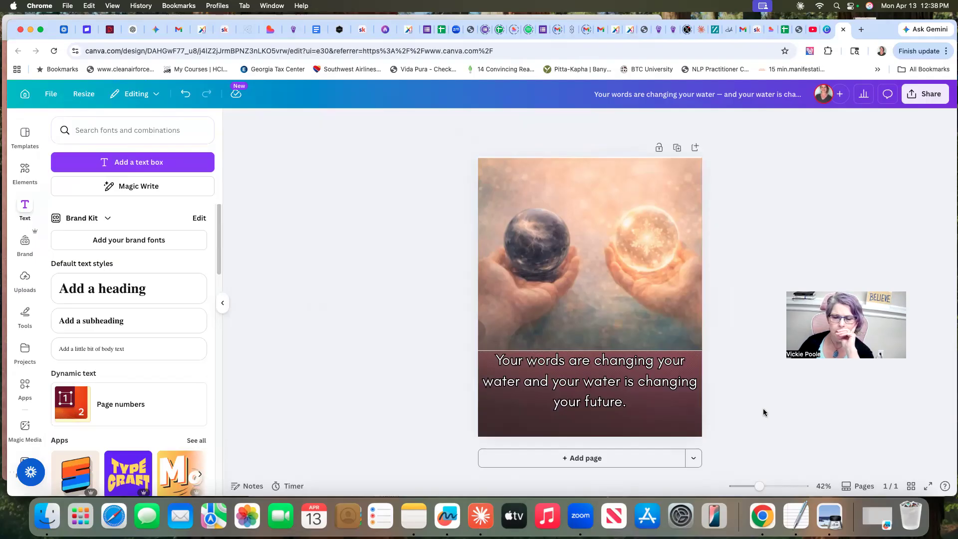
Capture a screenshot of the two-spheres page with its caption in Canva
click(481, 521)
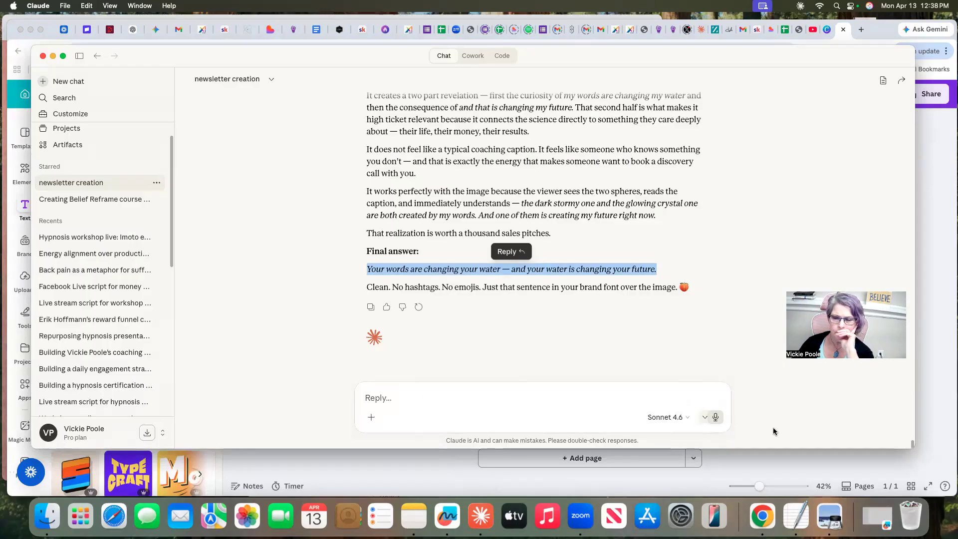
click(821, 473)
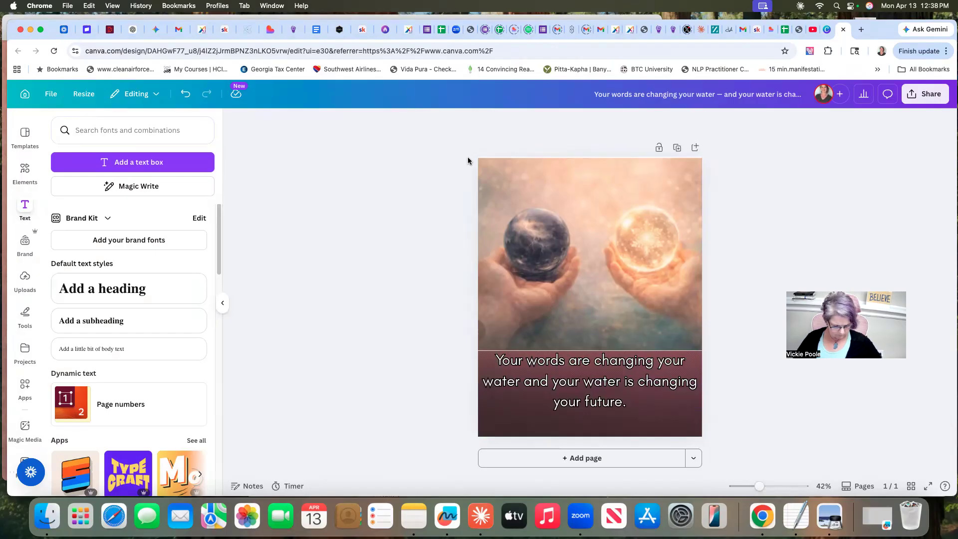
key(super+shift+4)
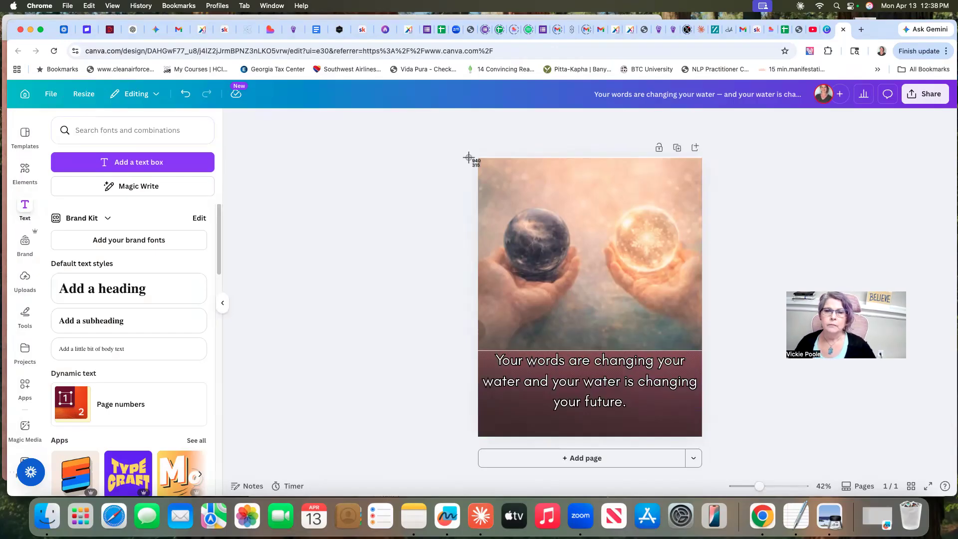
drag(472, 157, 711, 443)
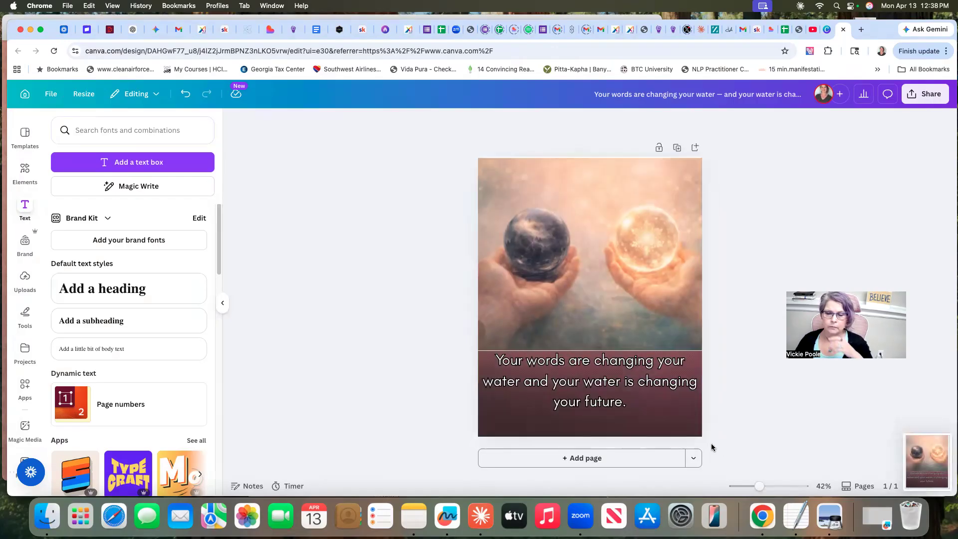
In Claude, ask by dictation whether viewers understand the ball is supposed to be water, attaching the 12.38.56 PM screenshot from the Desktop
click(480, 515)
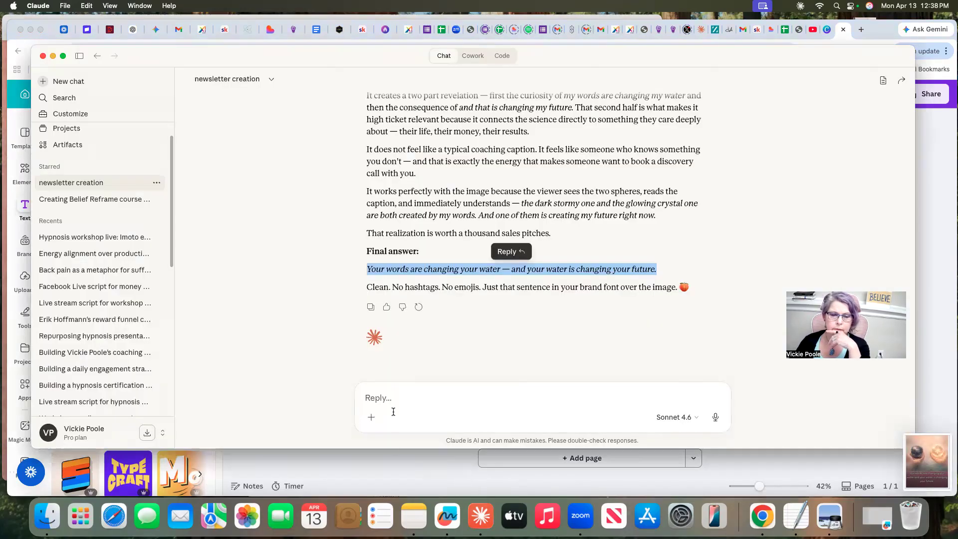
click(716, 417)
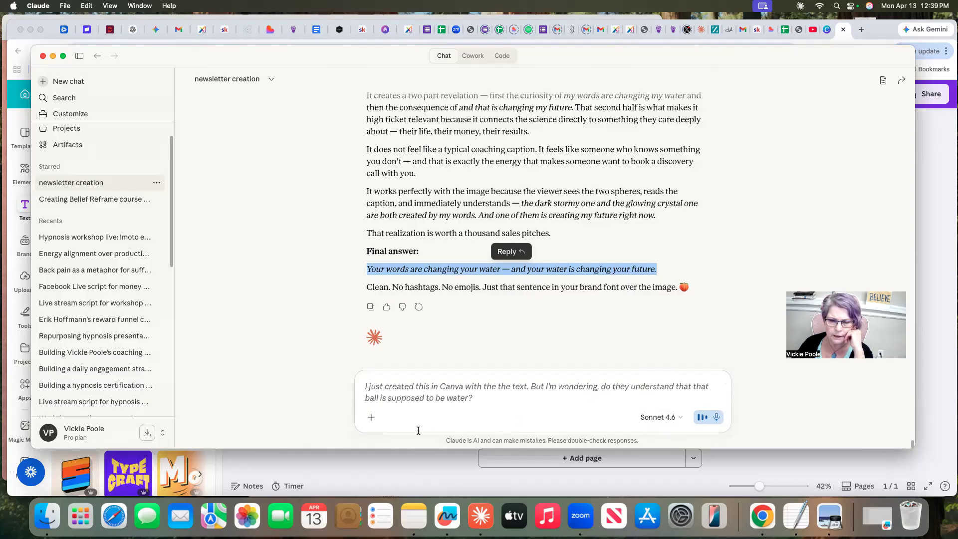
click(372, 418)
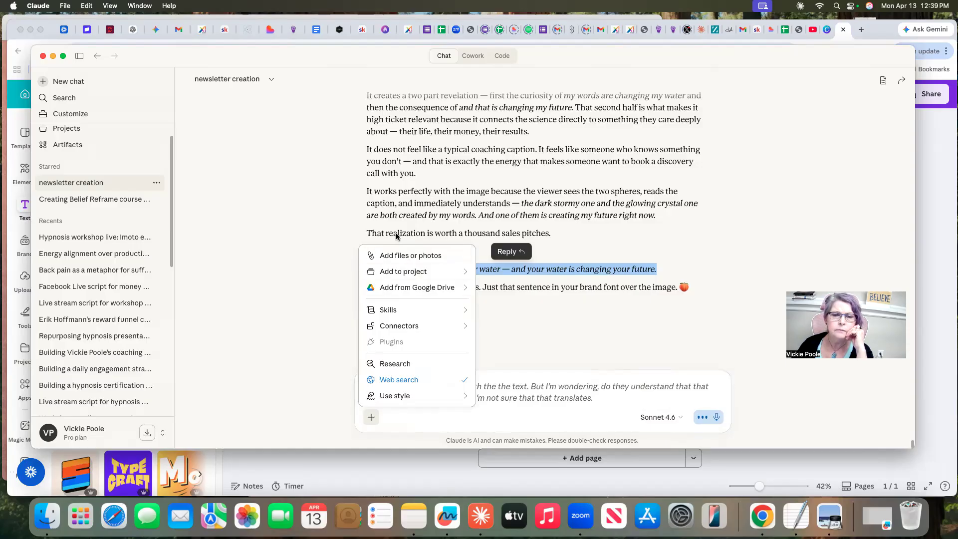
key(Escape)
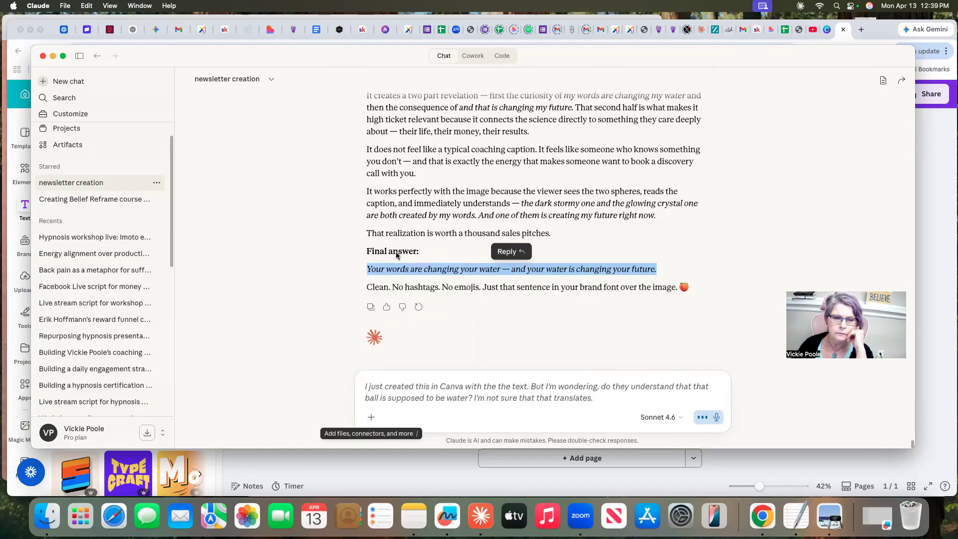
drag(504, 206, 490, 310)
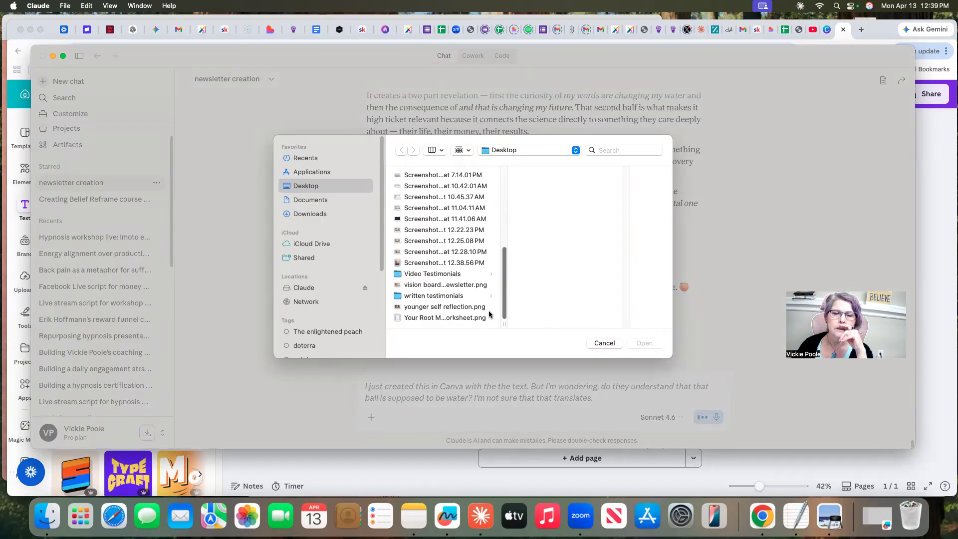
click(411, 263)
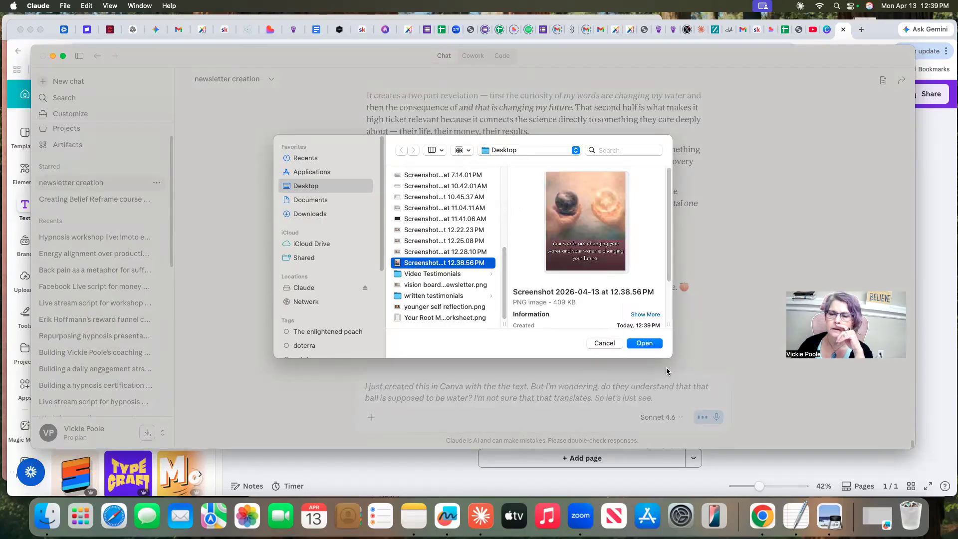
click(645, 343)
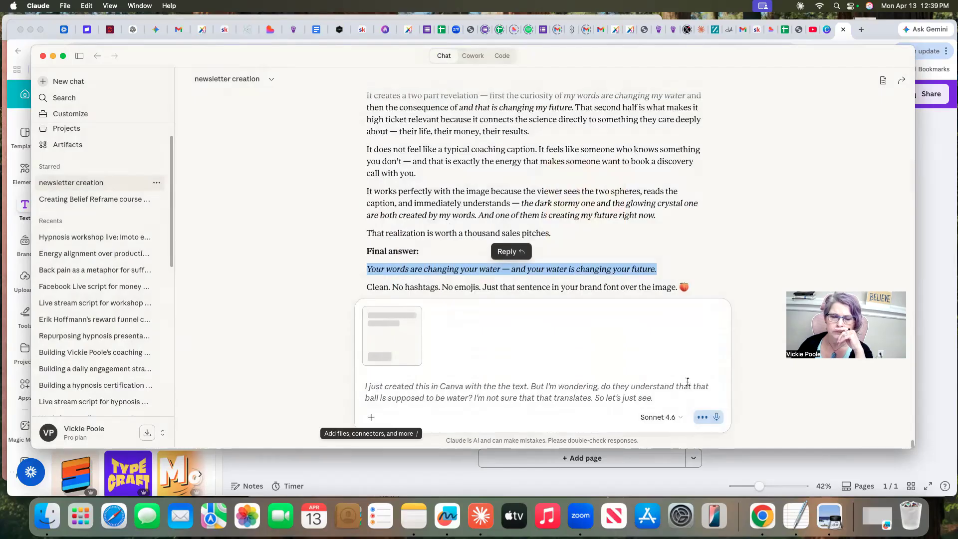
click(716, 417)
click(713, 419)
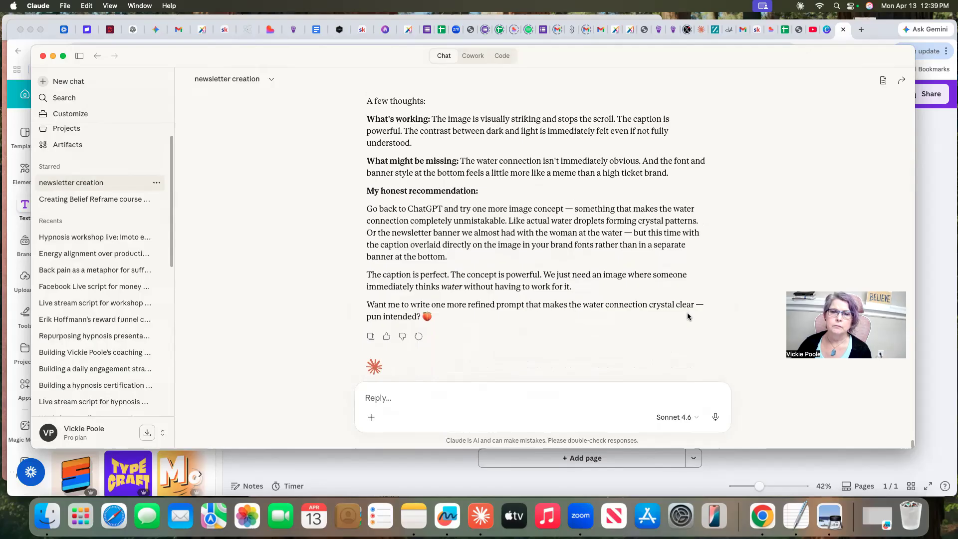
Read Claude's feedback on the image and reply "lets try one more"
scroll(669, 317, down, 2)
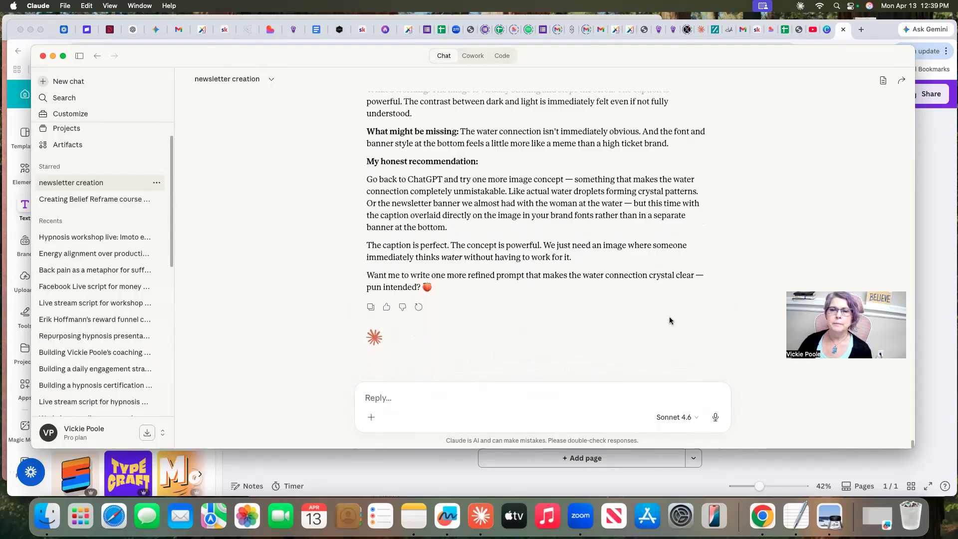
scroll(669, 320, down, 1)
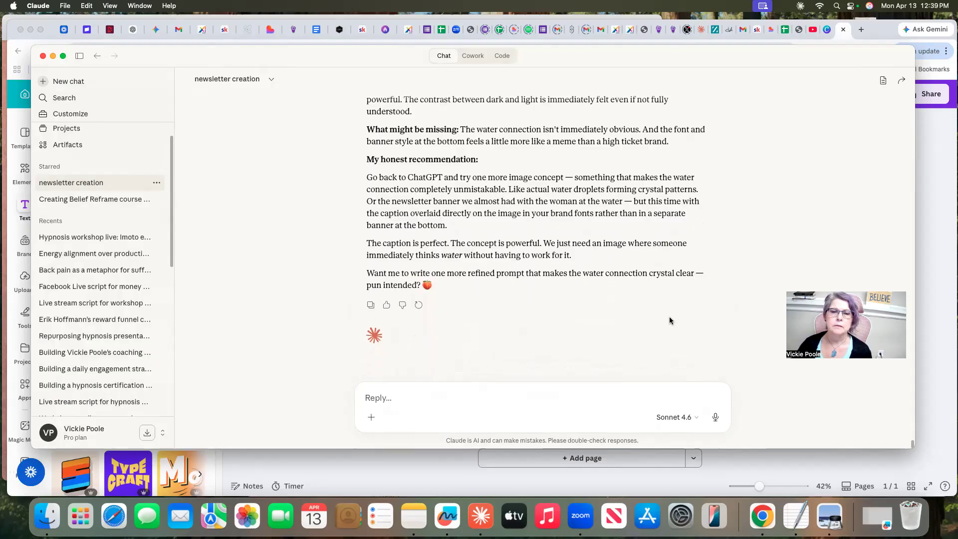
click(588, 393)
text(le)
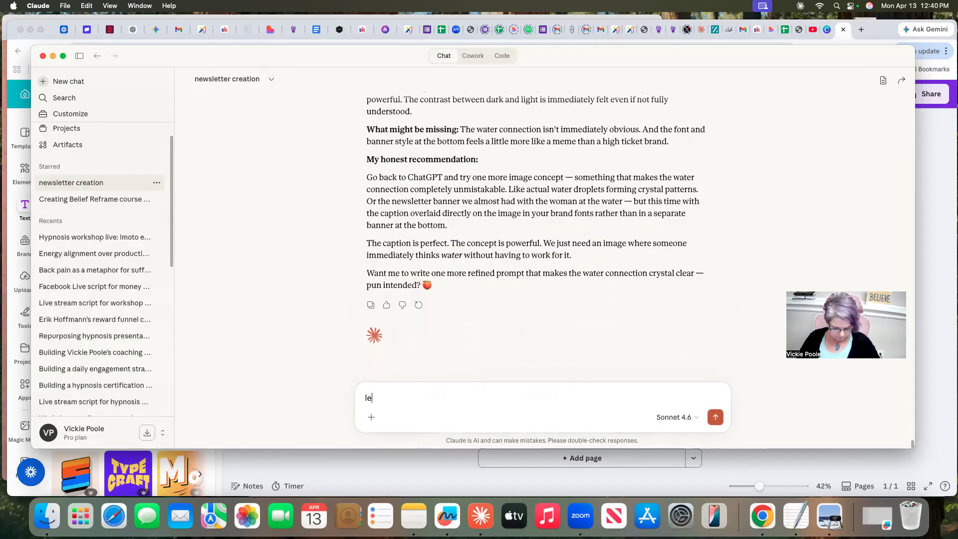
text(ts try one more)
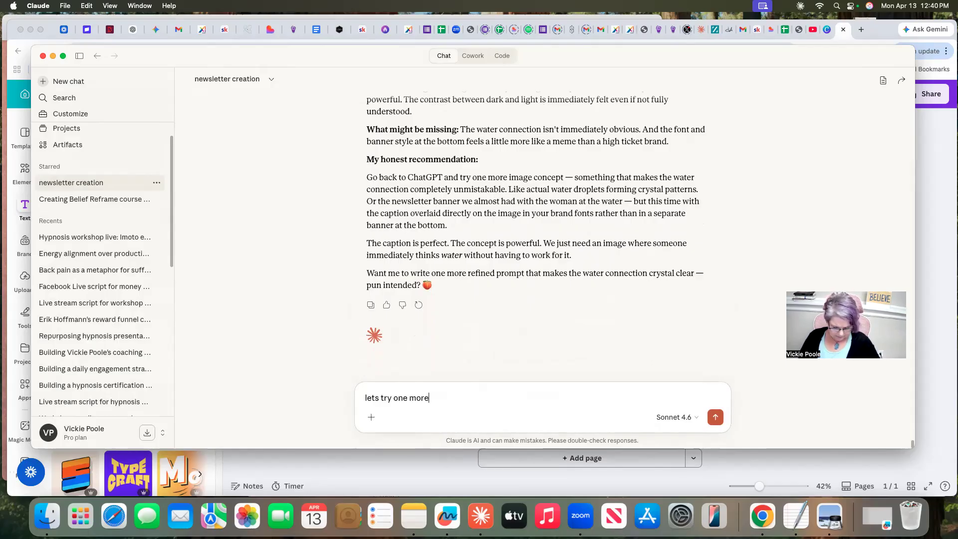
key(Return)
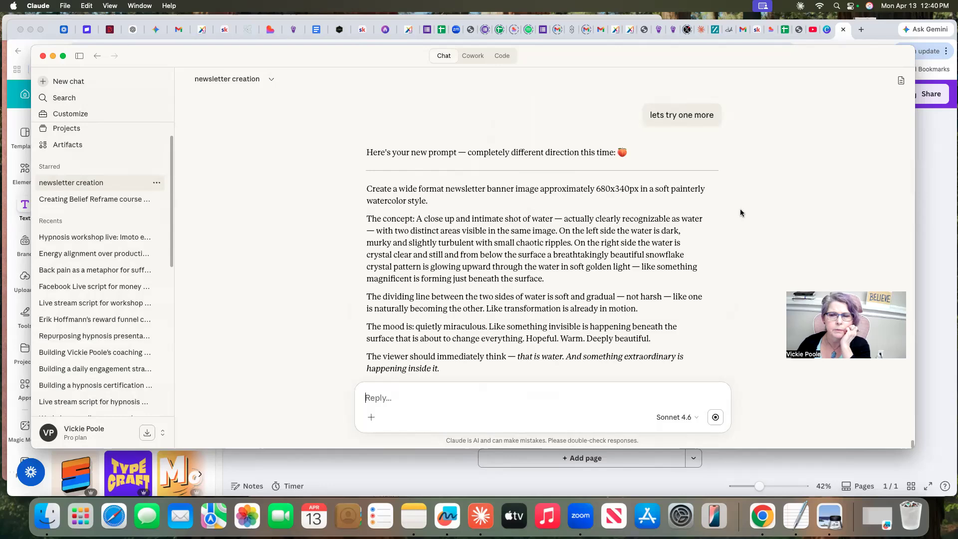
Review the new water banner prompt and dictate a draft reply proposing a simpler command to find a picture of the water experiment
scroll(735, 210, up, 4)
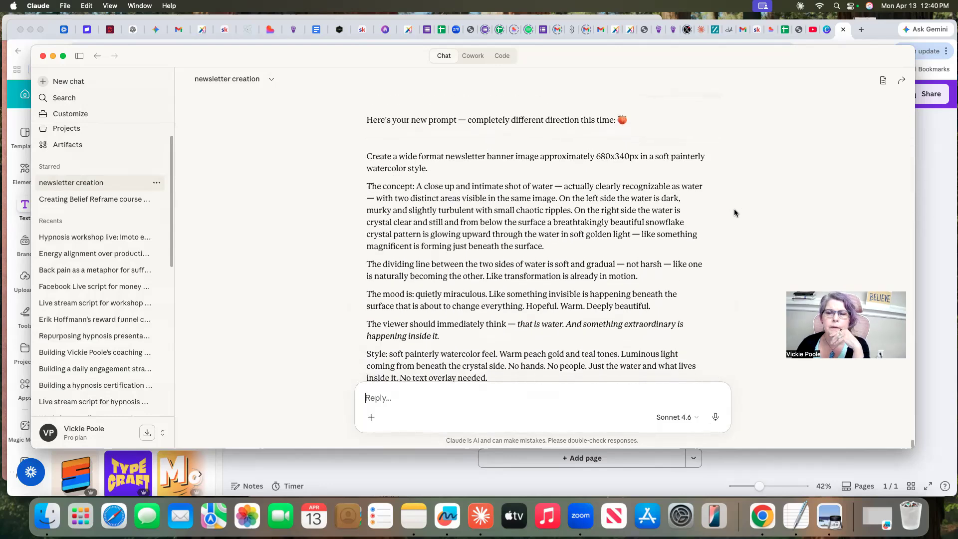
scroll(735, 212, down, 1)
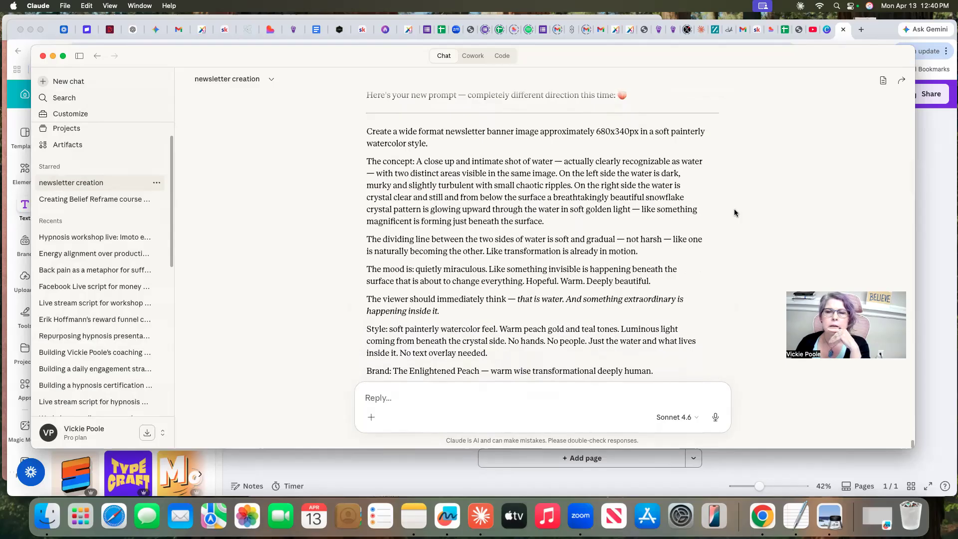
scroll(735, 210, down, 1)
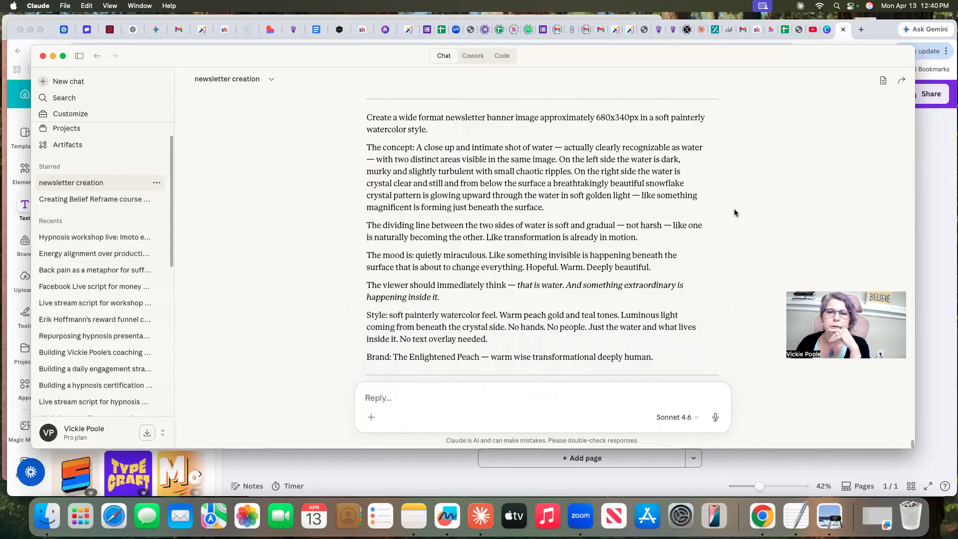
scroll(734, 212, down, 1)
scroll(734, 213, down, 2)
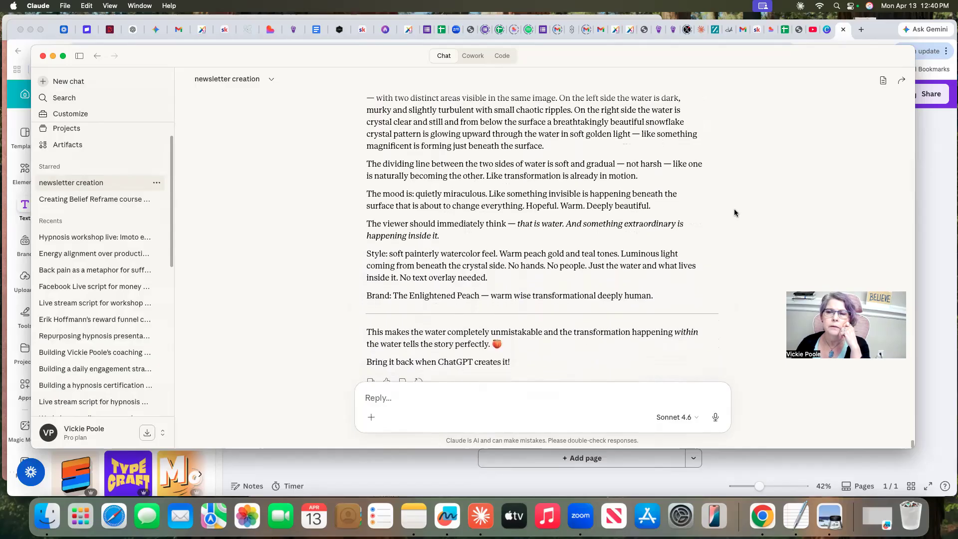
scroll(735, 209, down, 2)
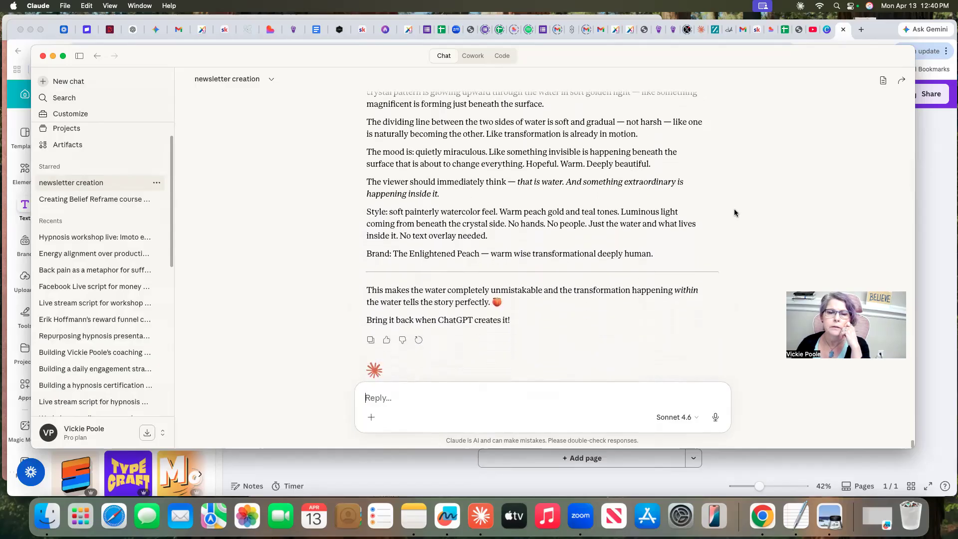
click(716, 418)
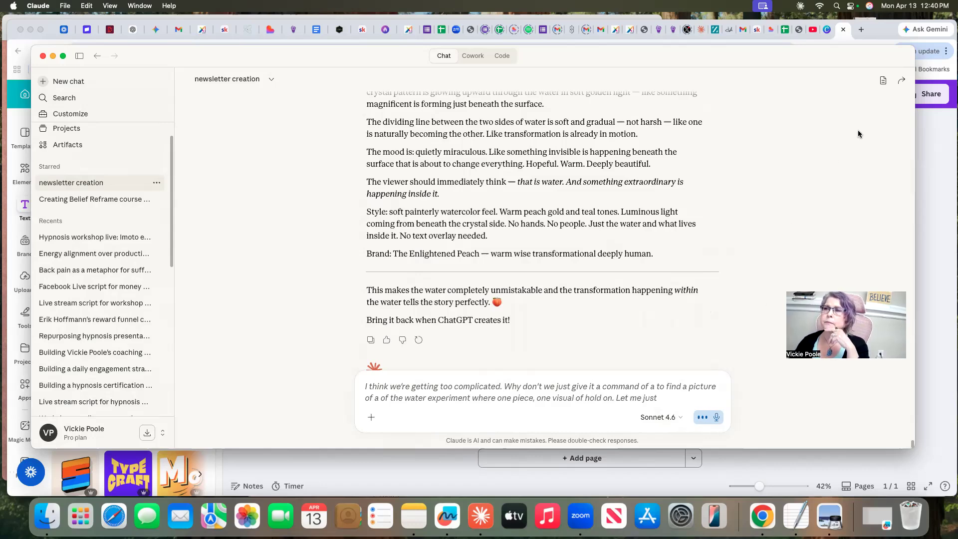
Switch to Chrome and search Google for "emoto water experiment photos" in a new tab
click(800, 31)
click(861, 30)
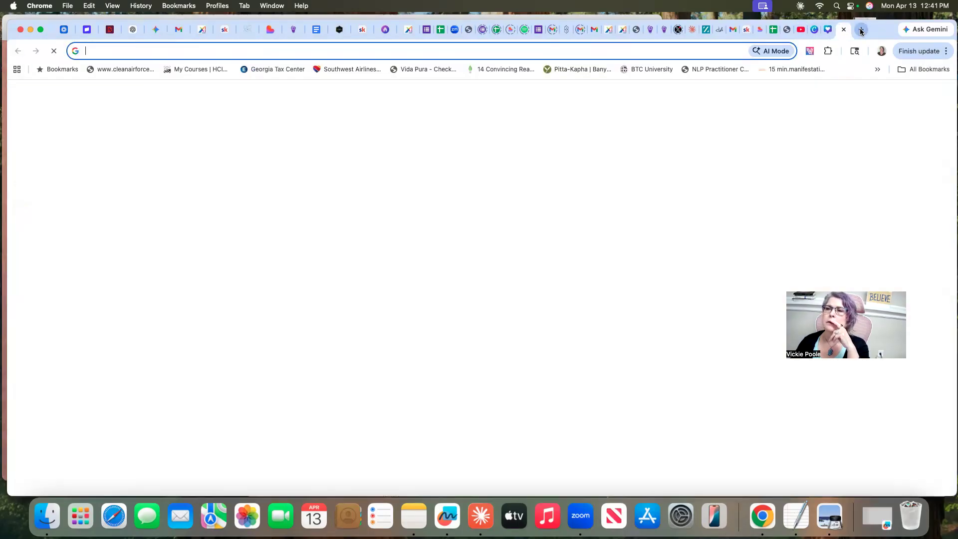
click(696, 50)
text(e)
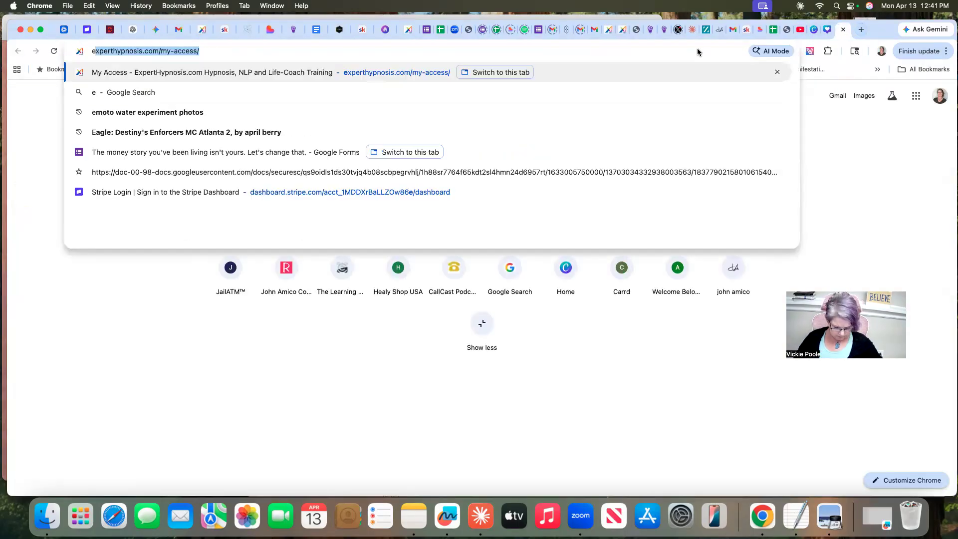
text(moto)
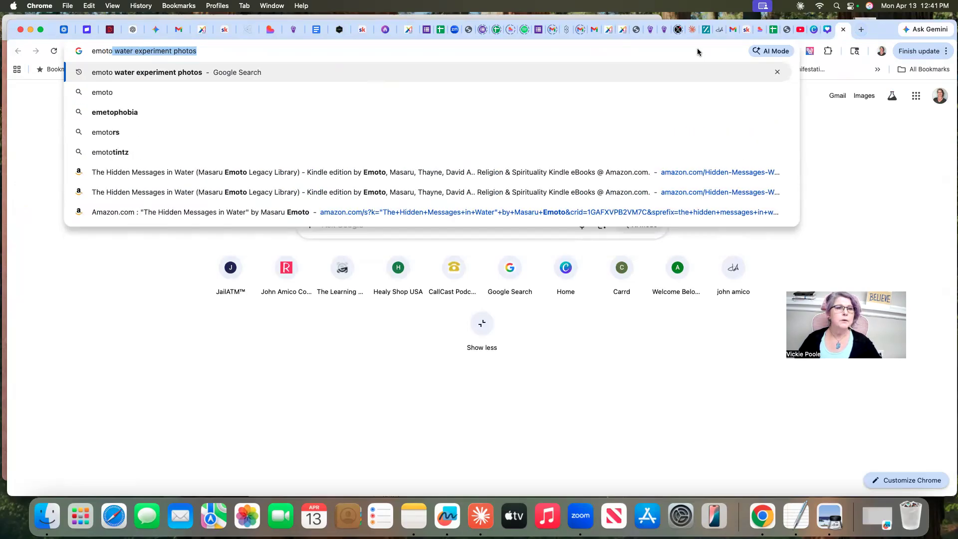
key(Return)
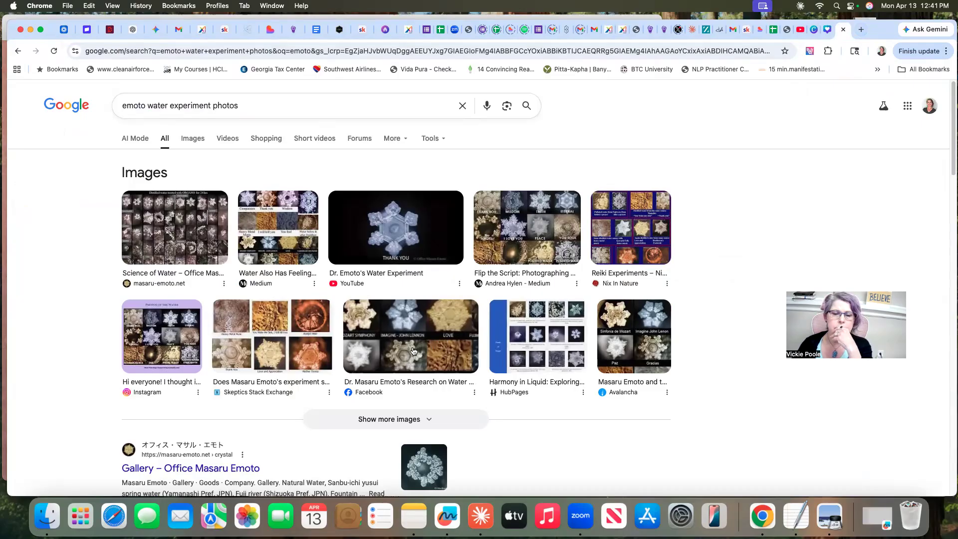
Open the Facebook post behind the image result about Dr. Masaru Emoto's research on water
scroll(413, 351, down, 3)
scroll(414, 351, up, 3)
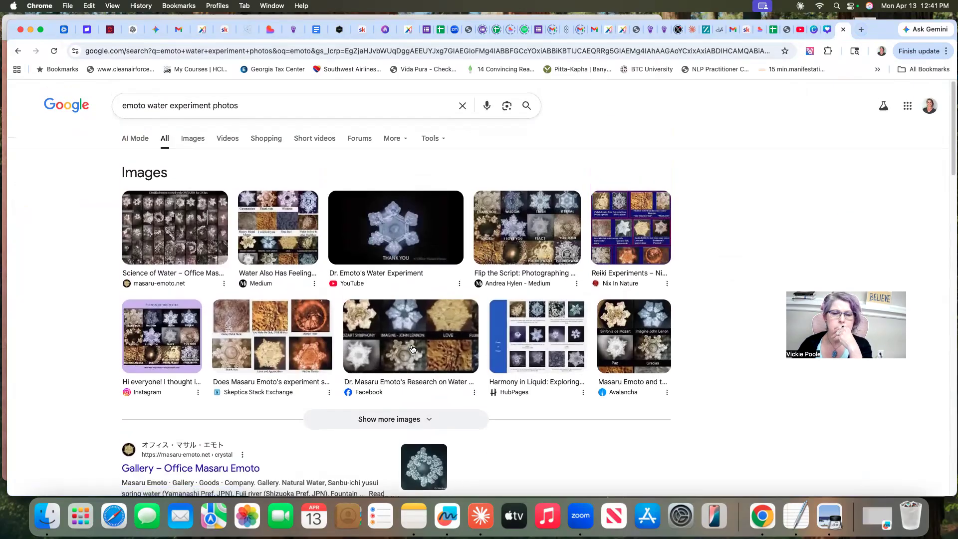
click(414, 335)
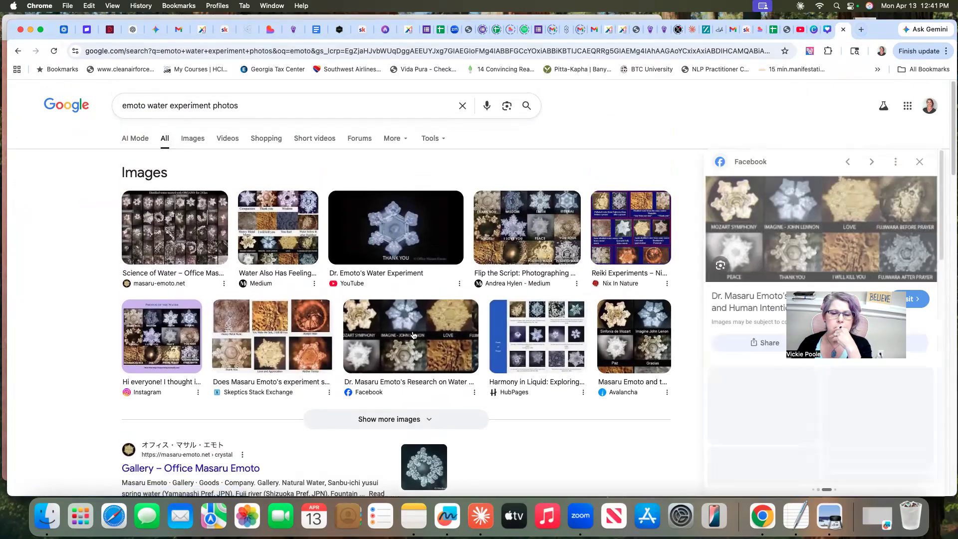
click(801, 238)
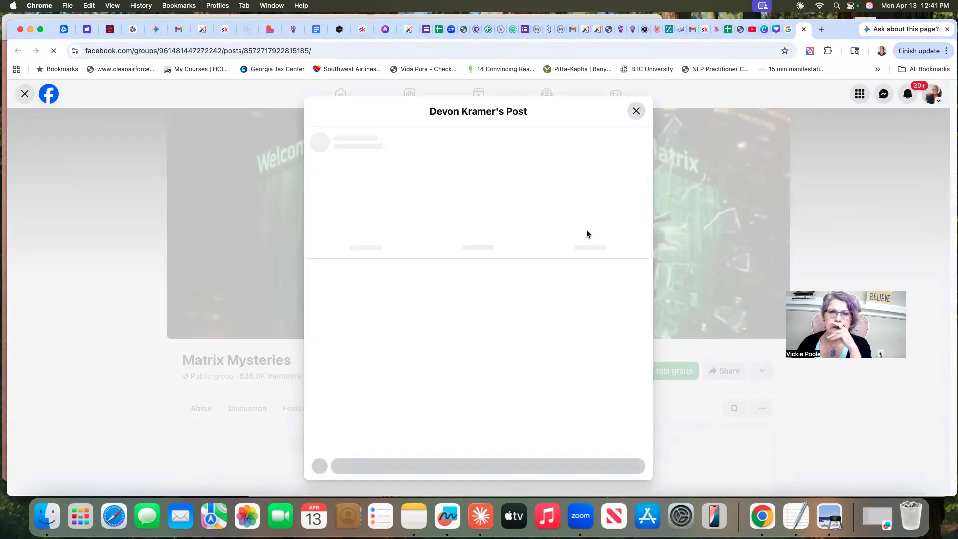
Examine the labelled water crystal photos in the Facebook post, then close the post and go back to it
scroll(509, 261, down, 2)
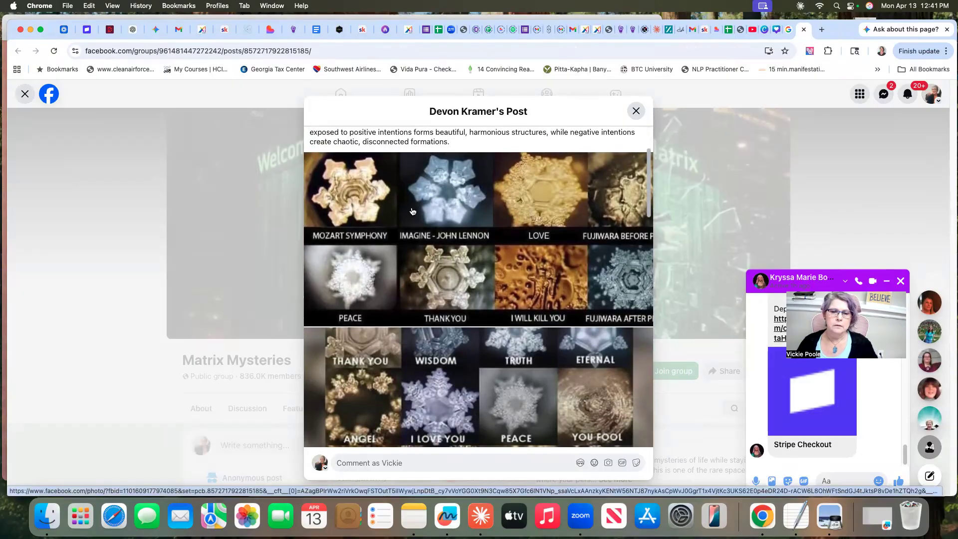
scroll(419, 216, down, 2)
scroll(427, 220, down, 2)
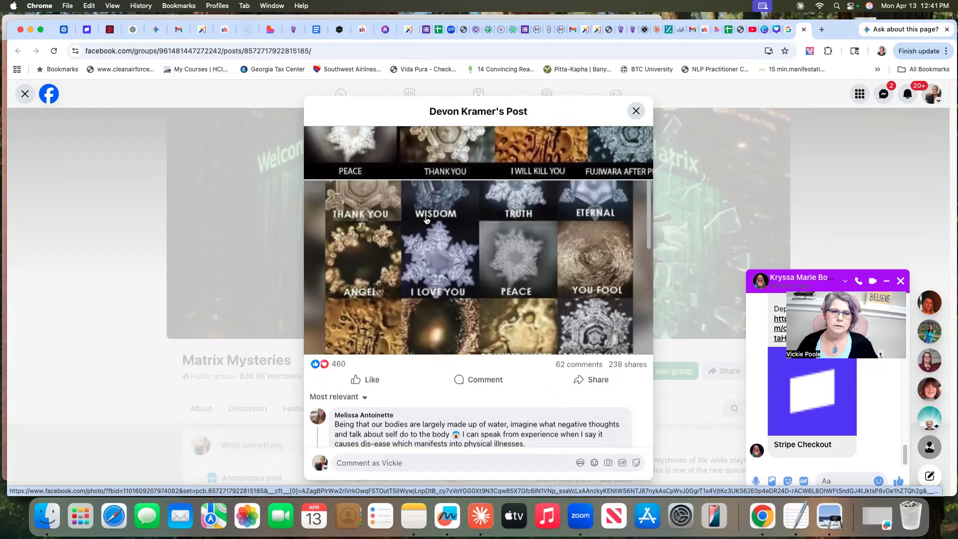
scroll(427, 220, up, 5)
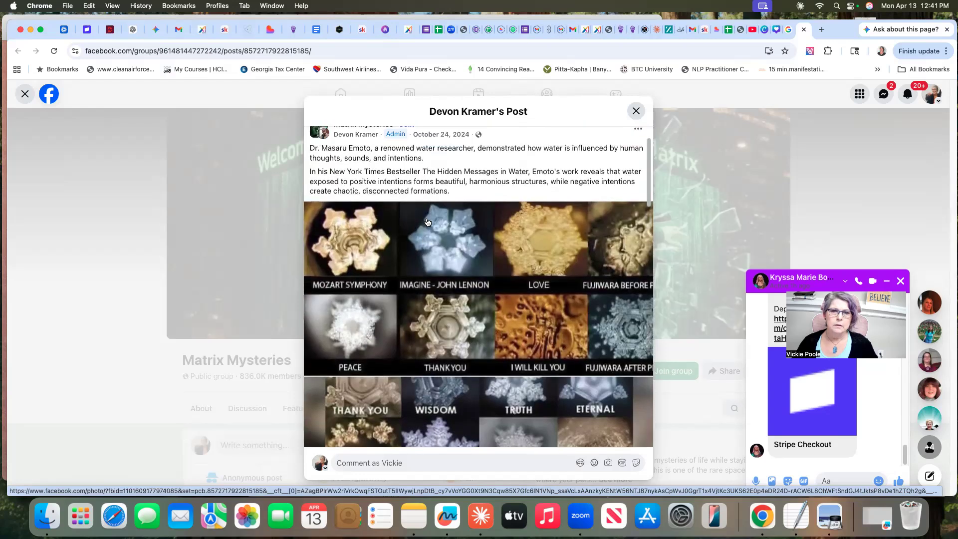
click(637, 111)
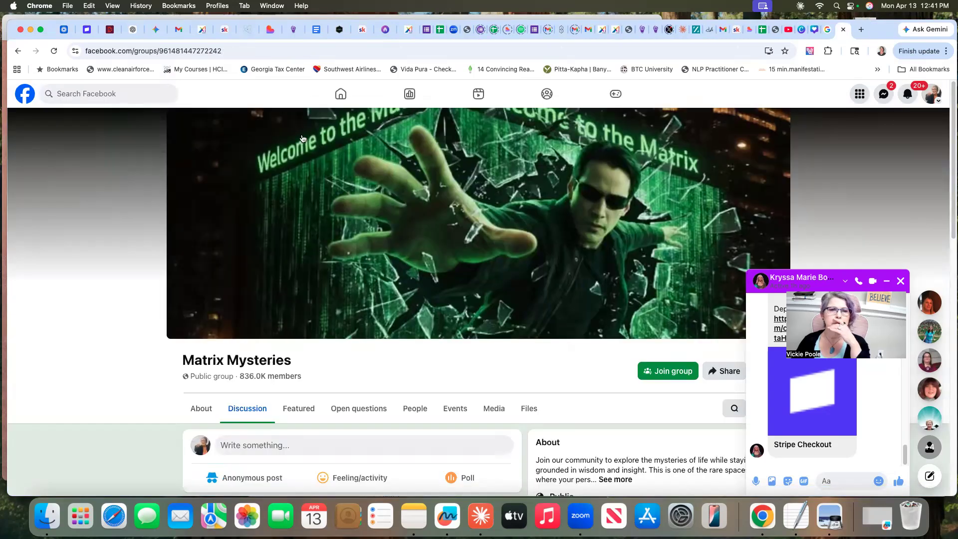
click(19, 53)
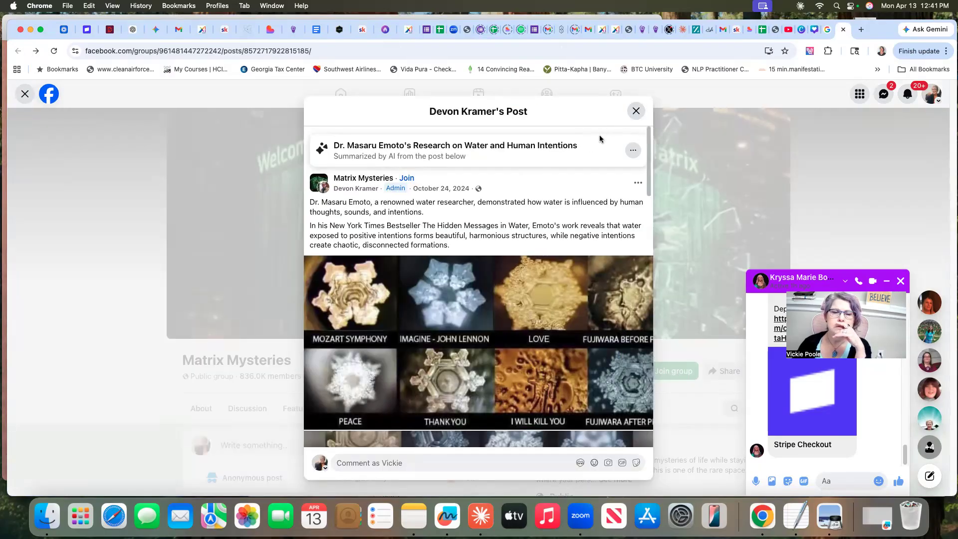
Look through the comments on the Facebook post about Emoto's research, close the post and return to the Google search results
scroll(526, 190, down, 9)
scroll(526, 194, down, 5)
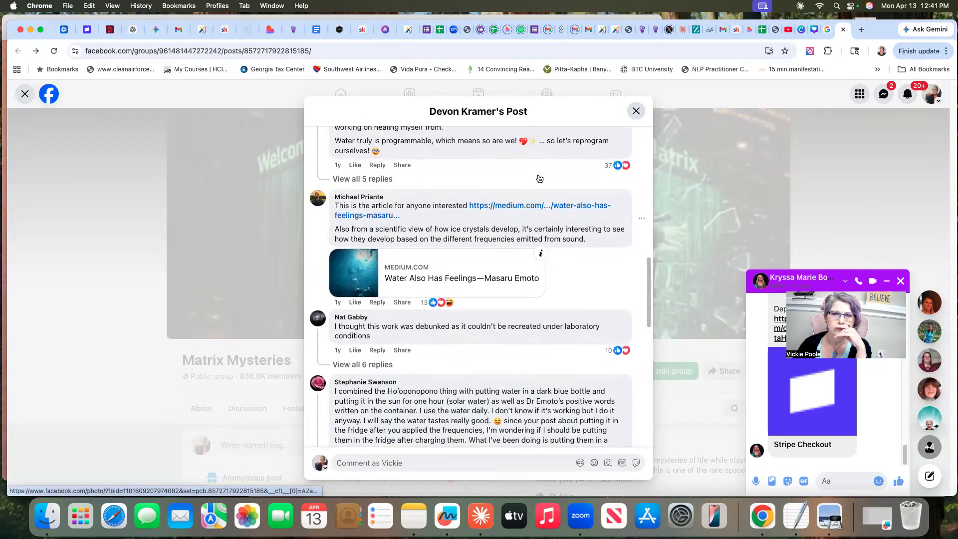
click(637, 111)
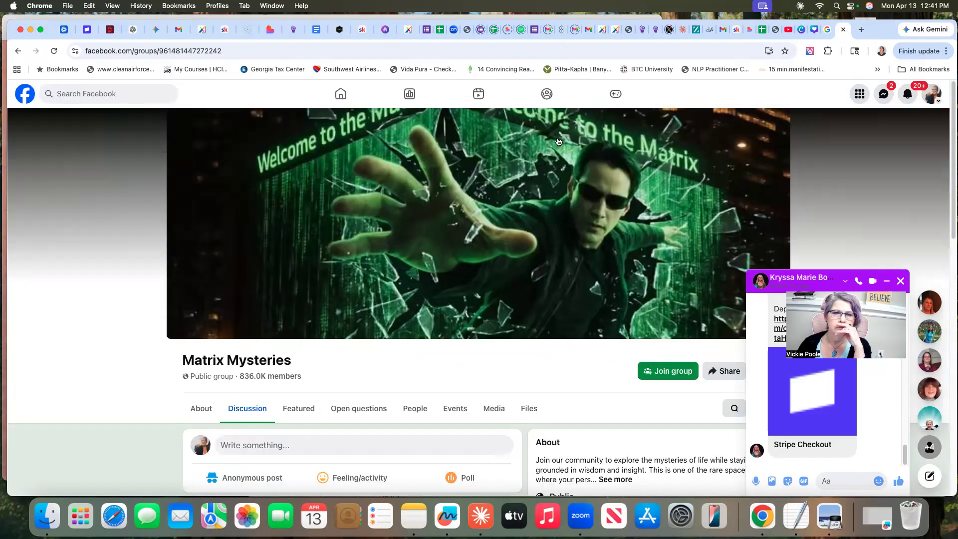
click(18, 51)
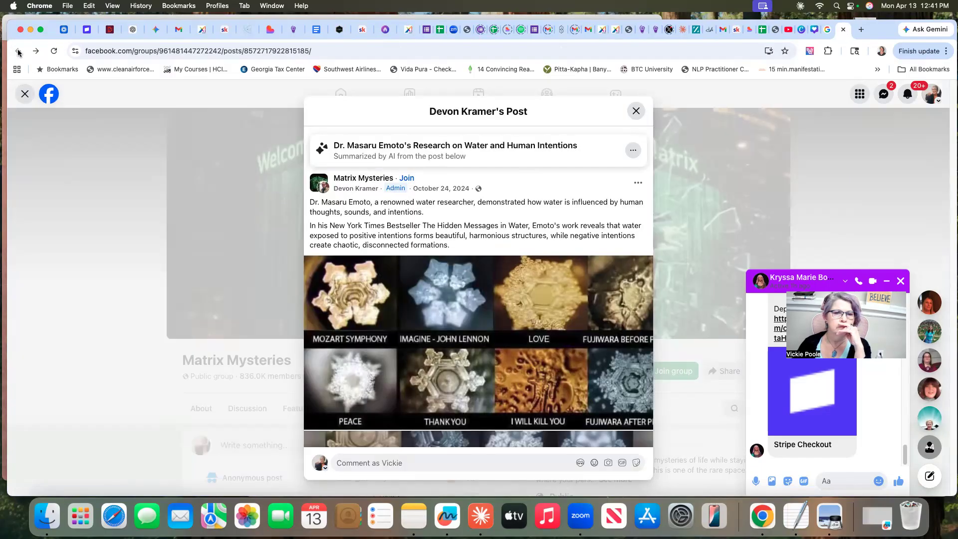
click(635, 111)
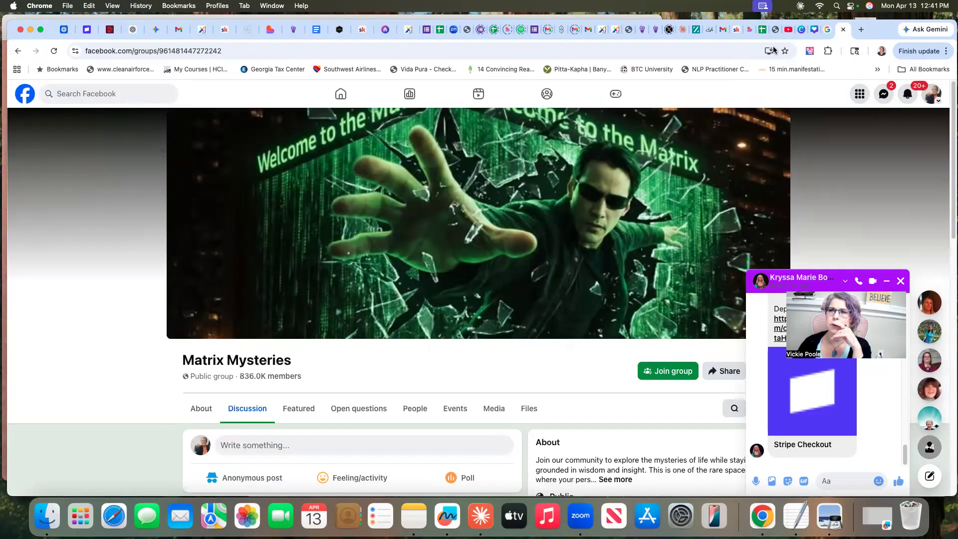
click(843, 32)
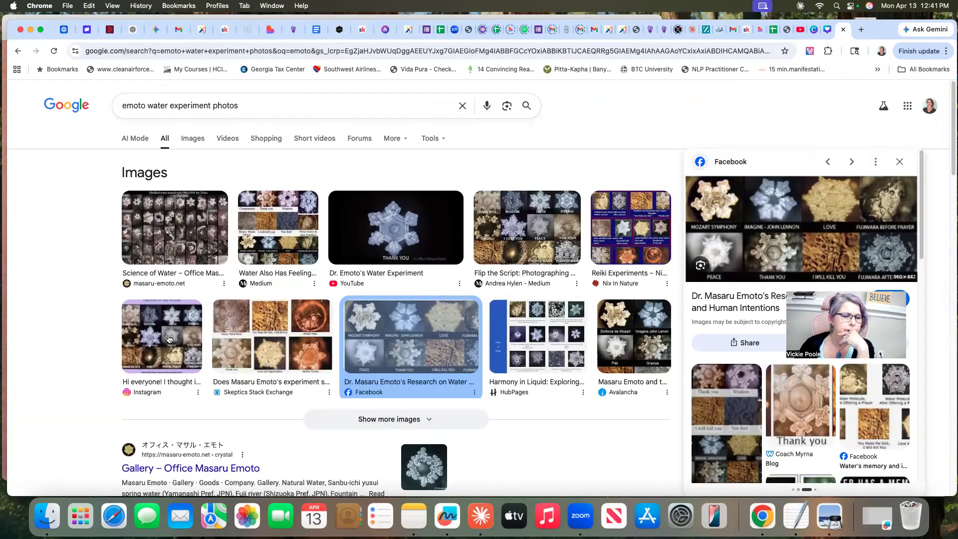
Open the Reddit water experiment picture from Google's image results and take a screenshot of its six labelled crystal photos, Compassion through You fool
click(191, 139)
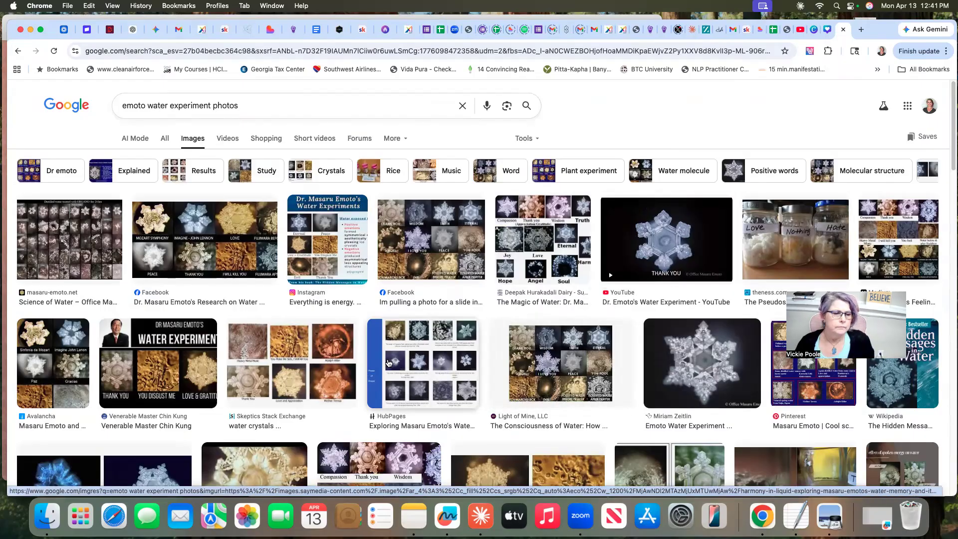
scroll(266, 384, down, 6)
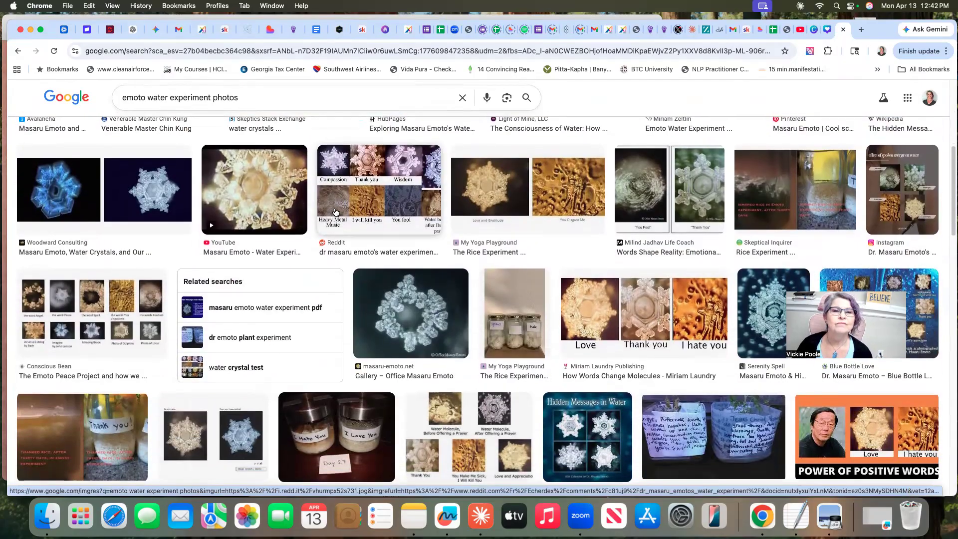
scroll(355, 199, up, 3)
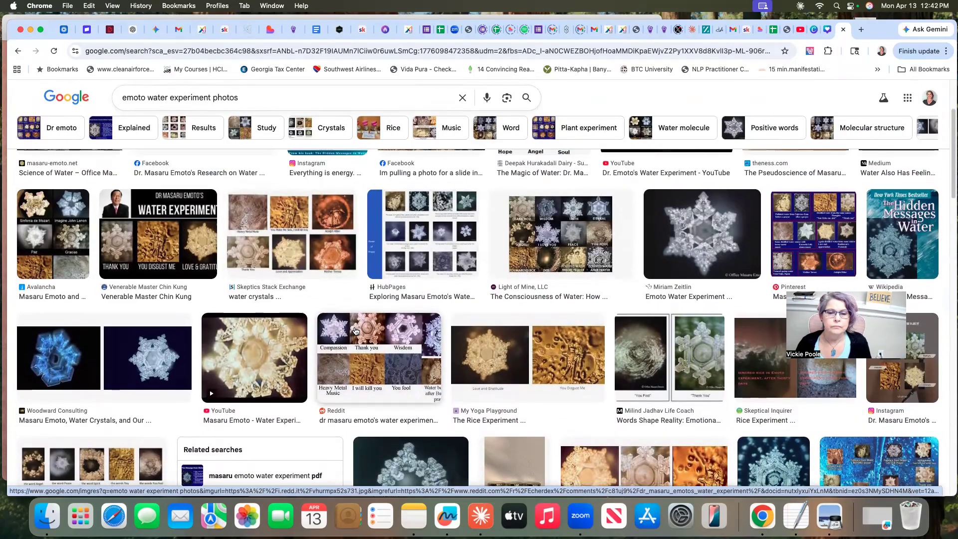
click(355, 331)
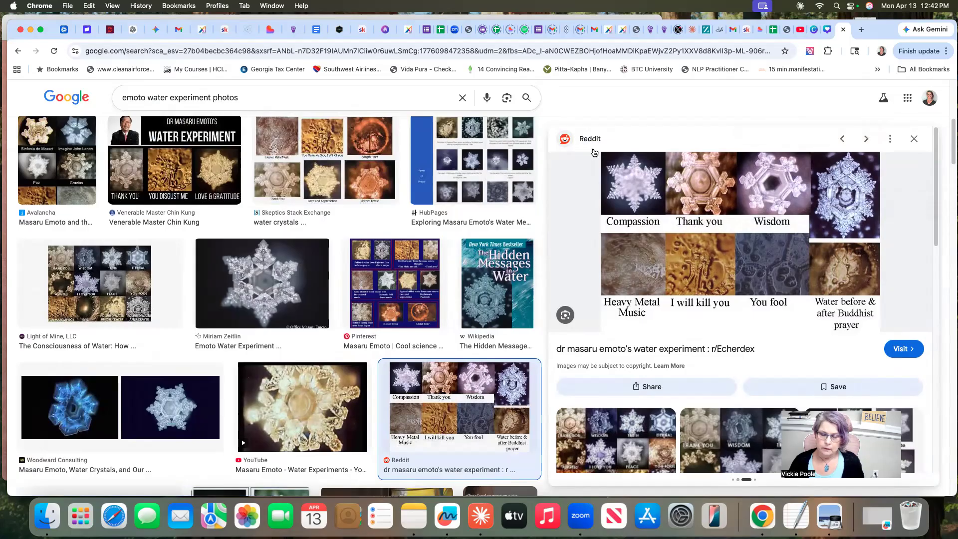
key(super+shift+4)
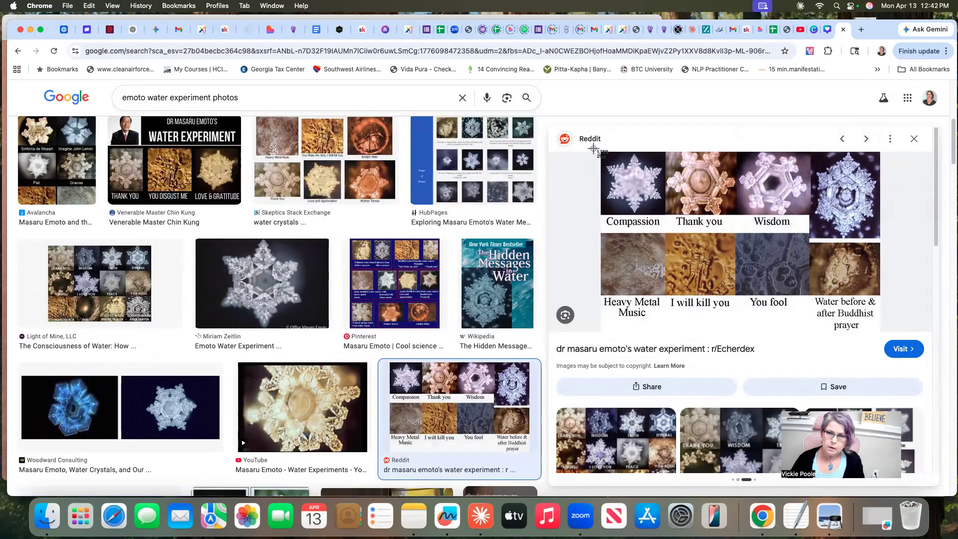
drag(593, 148, 810, 321)
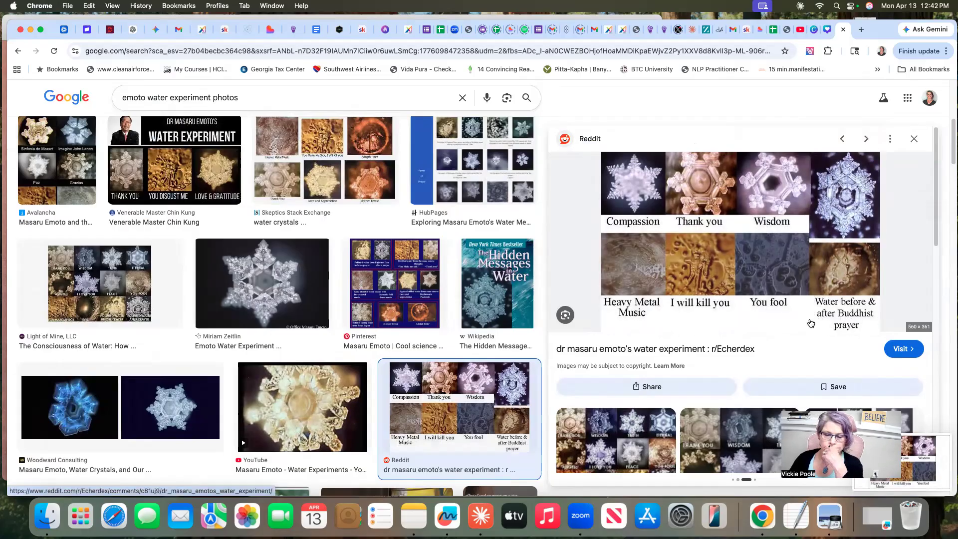
Switch to Claude and replace the stray dictated ending of the draft reply with "how can use this to simplify what doing,"
click(475, 520)
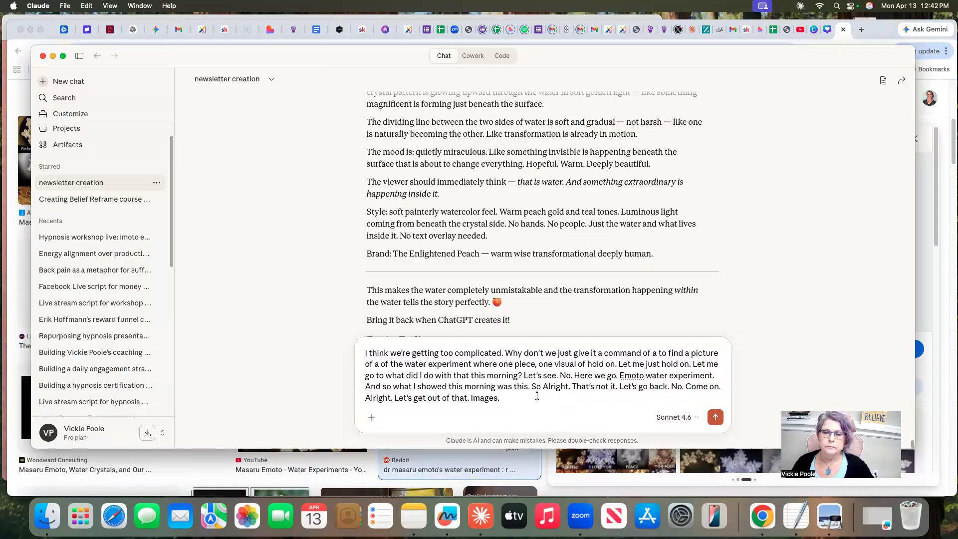
drag(531, 388, 686, 398)
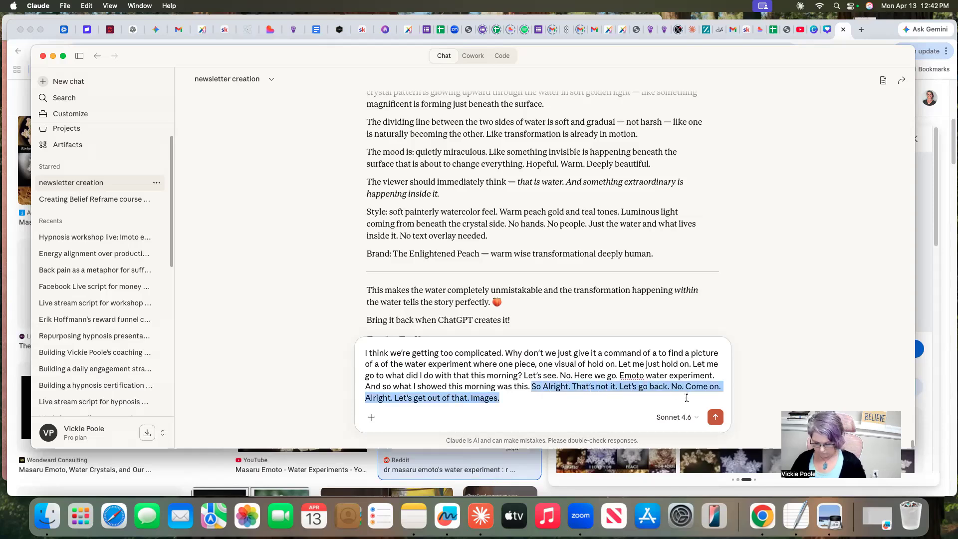
key(BackSpace)
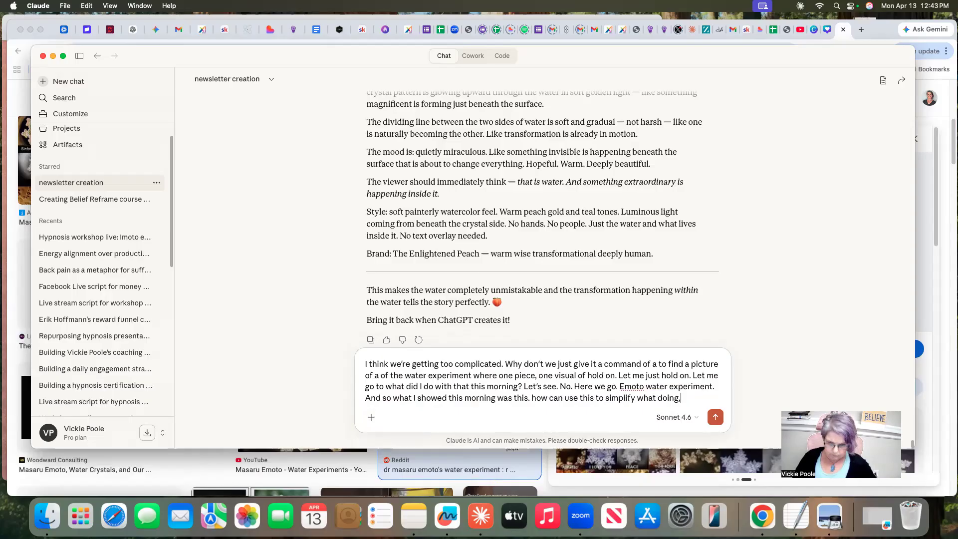
Attach the 12.42.29 PM screenshot from the Desktop to the draft reply and send it to Claude
click(371, 418)
click(390, 256)
drag(504, 229, 504, 311)
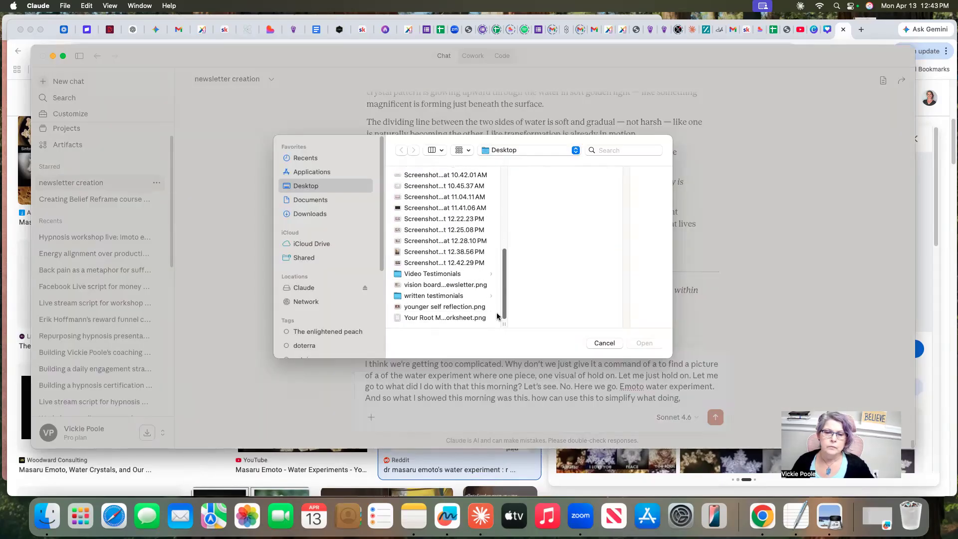
click(411, 264)
click(644, 343)
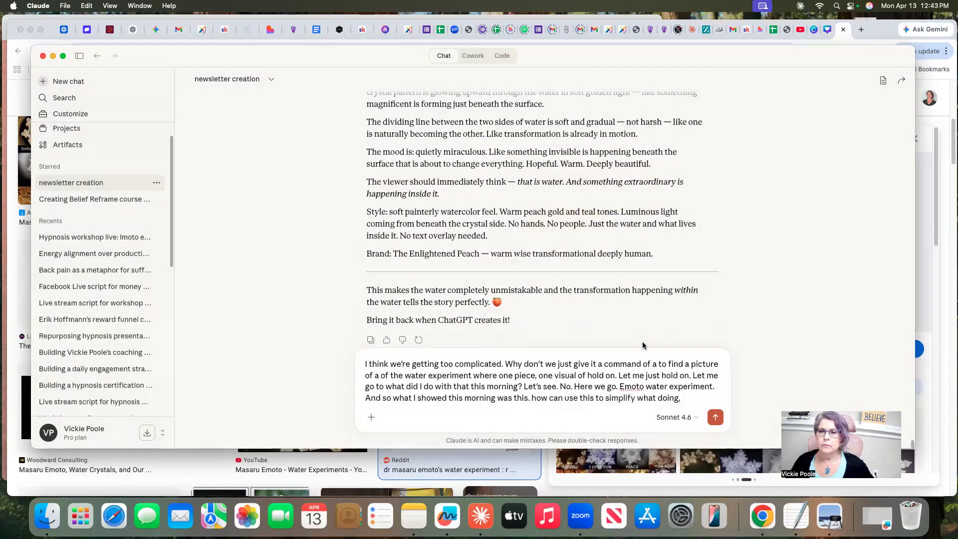
click(716, 418)
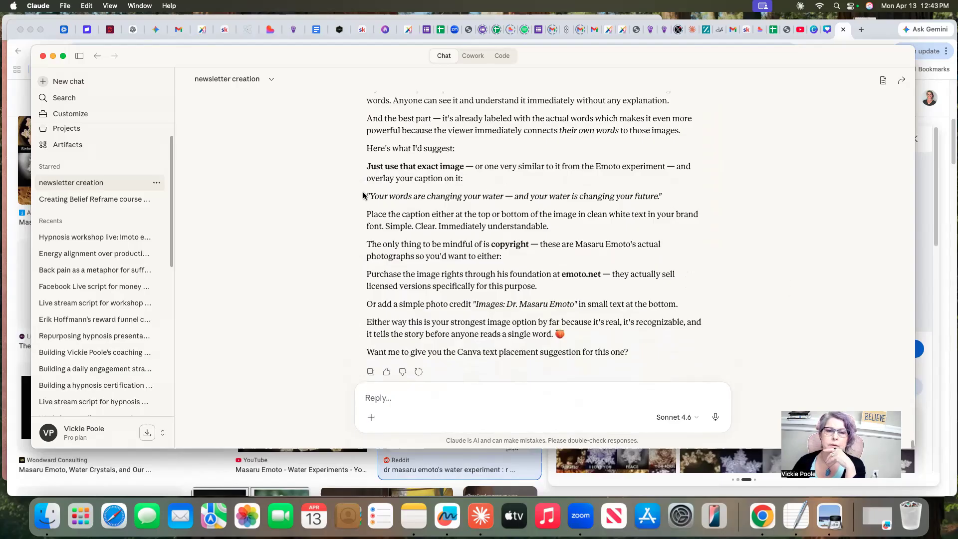
Copy the suggested caption "Your words are changing your water — and your water is changing your future." from Claude's answer
drag(367, 194, 676, 197)
right_click(605, 196)
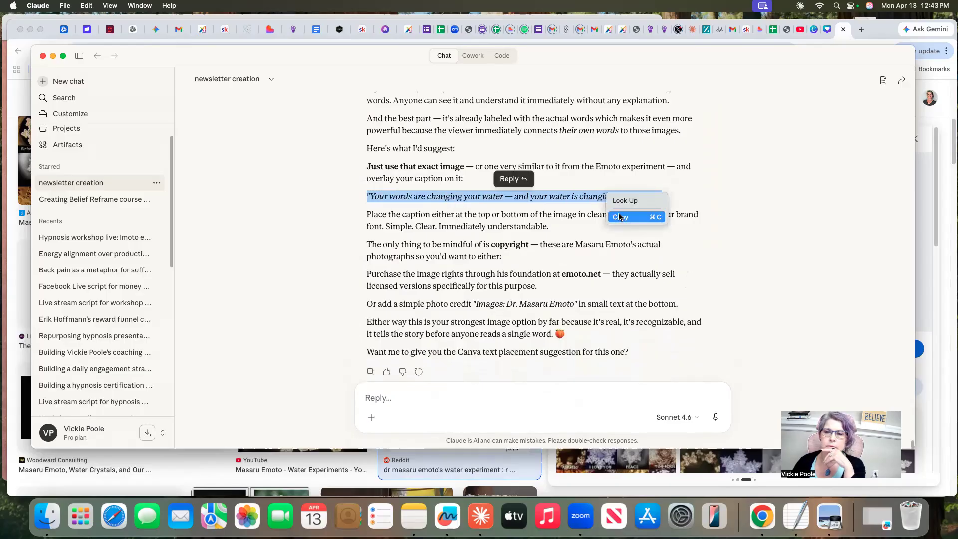
click(634, 216)
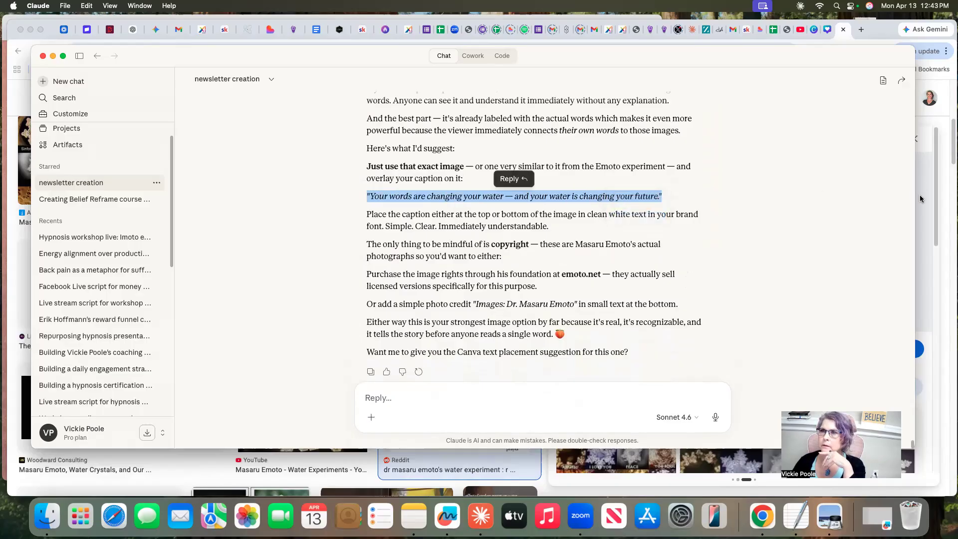
Switch to Canva in Chrome, dismiss the Create a design dialog and open the recent "Your words are changing your water" design
click(919, 195)
click(817, 30)
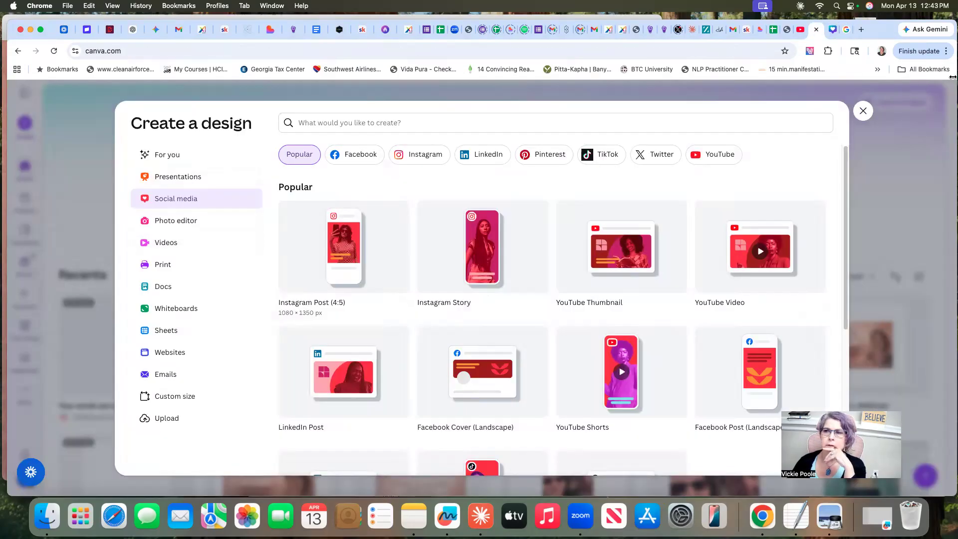
click(864, 111)
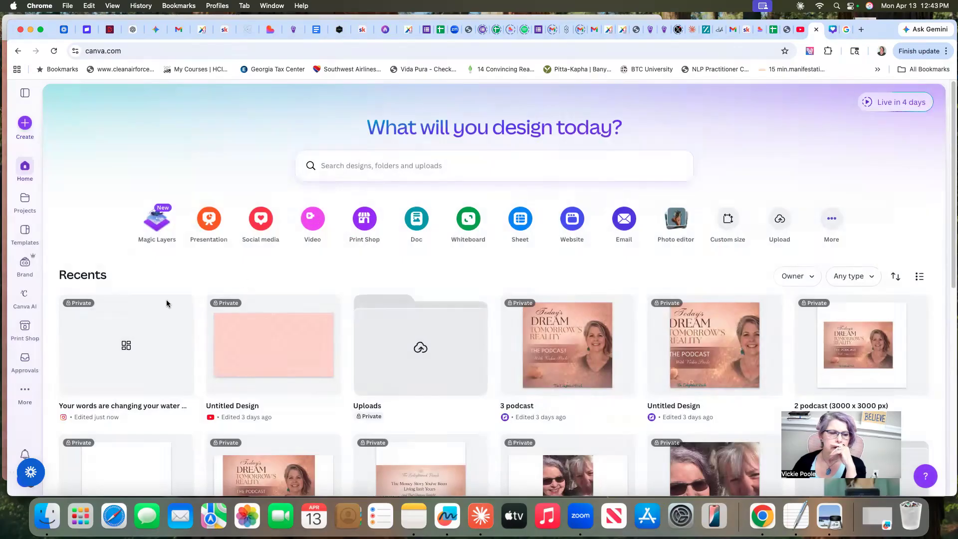
click(129, 348)
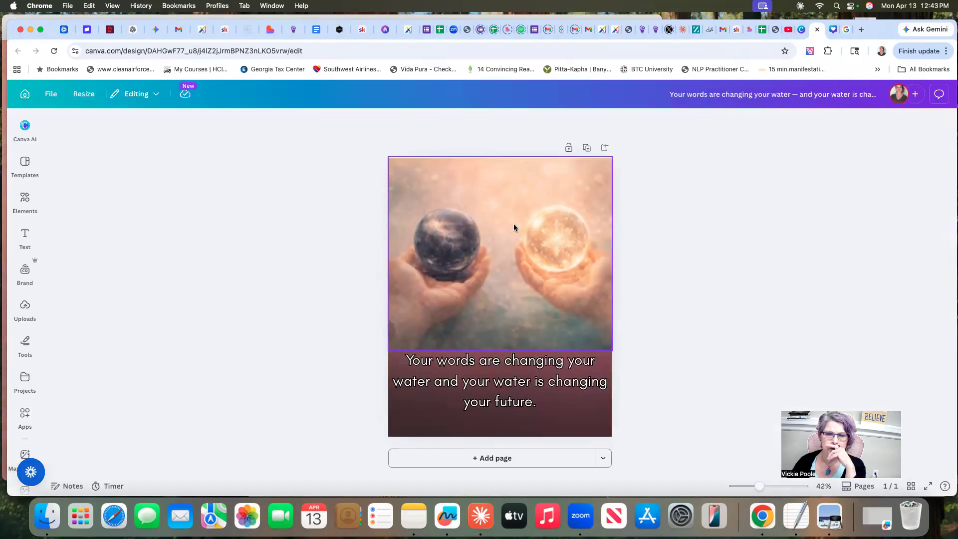
Clear the page by deleting the hands-and-orbs image, the caption text and the gradient background
click(514, 228)
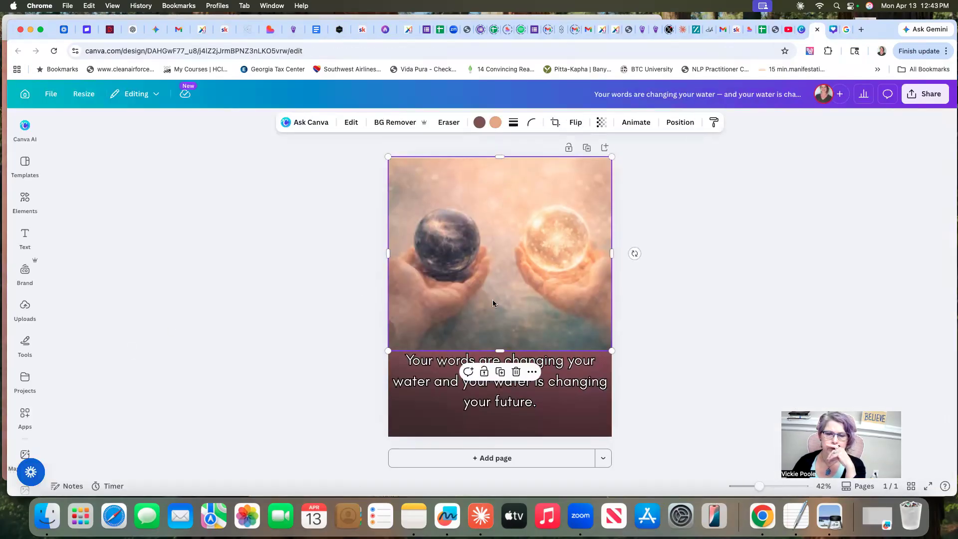
click(516, 371)
click(513, 380)
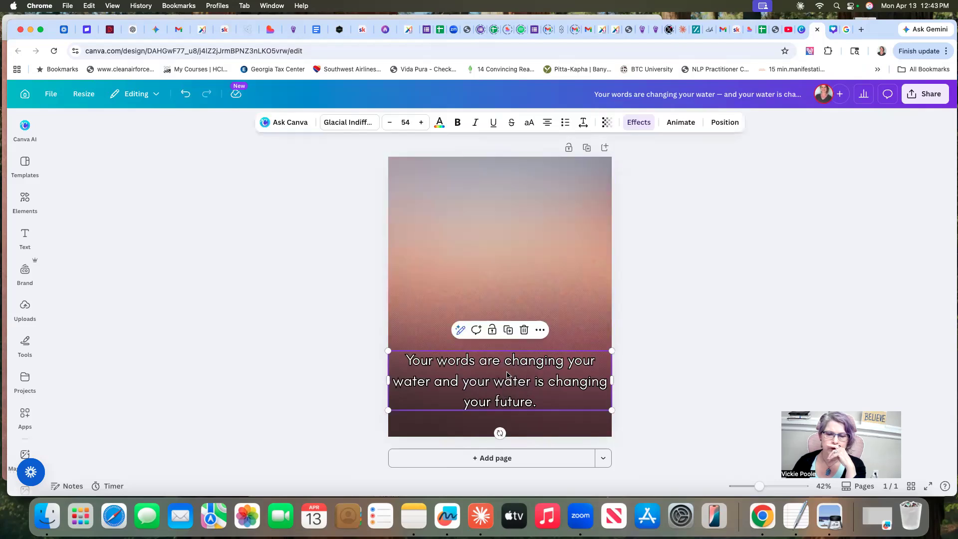
click(523, 330)
click(510, 320)
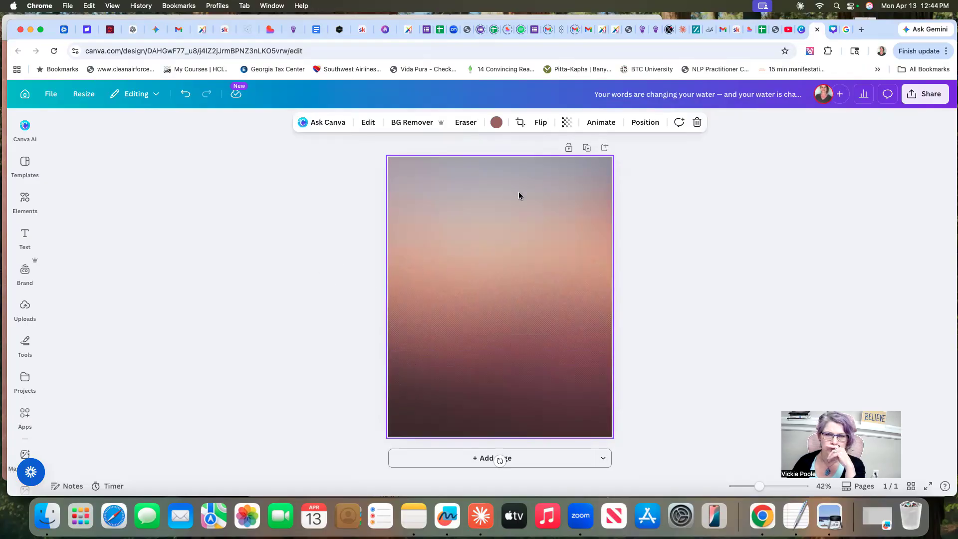
right_click(511, 231)
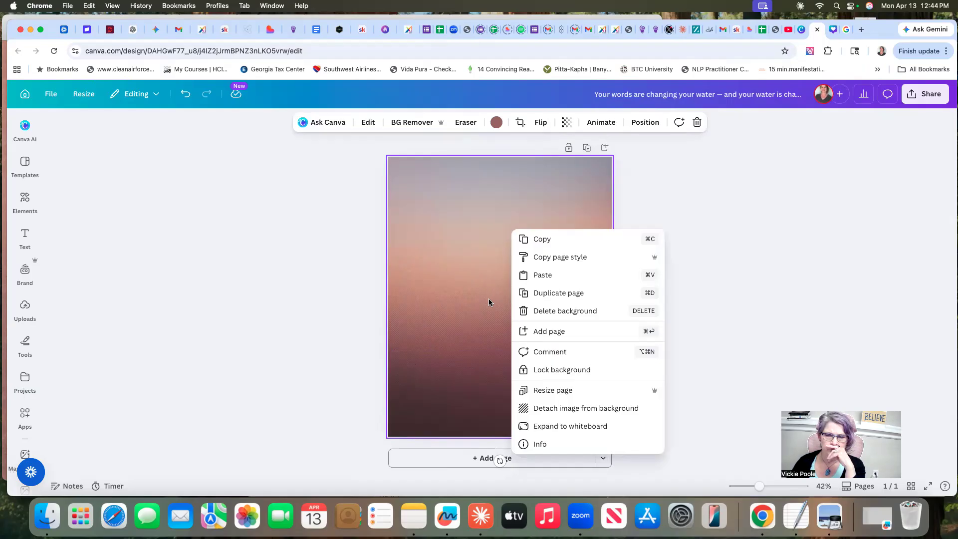
click(569, 310)
Upload the 12.42.29 PM water crystal screenshot from the Desktop to the Canva image uploads
click(24, 238)
click(25, 308)
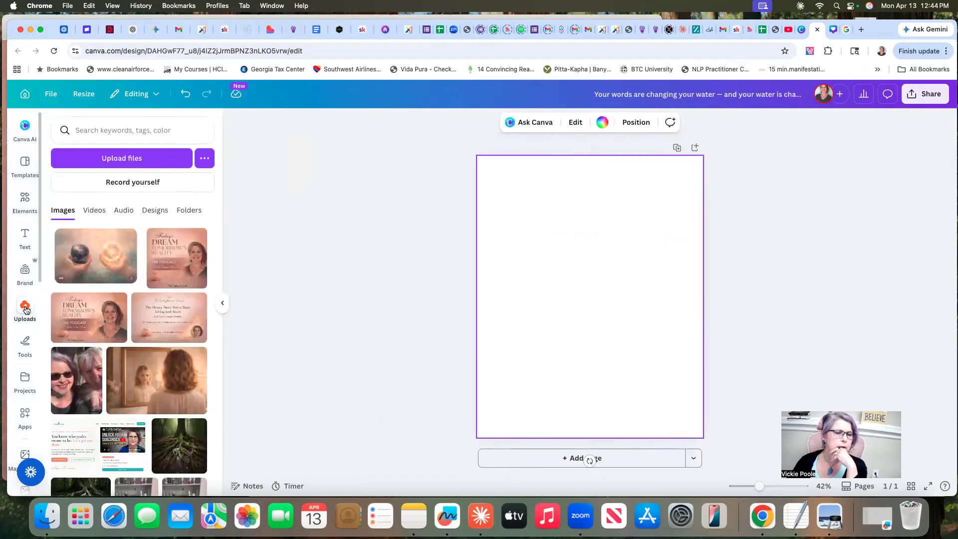
click(121, 160)
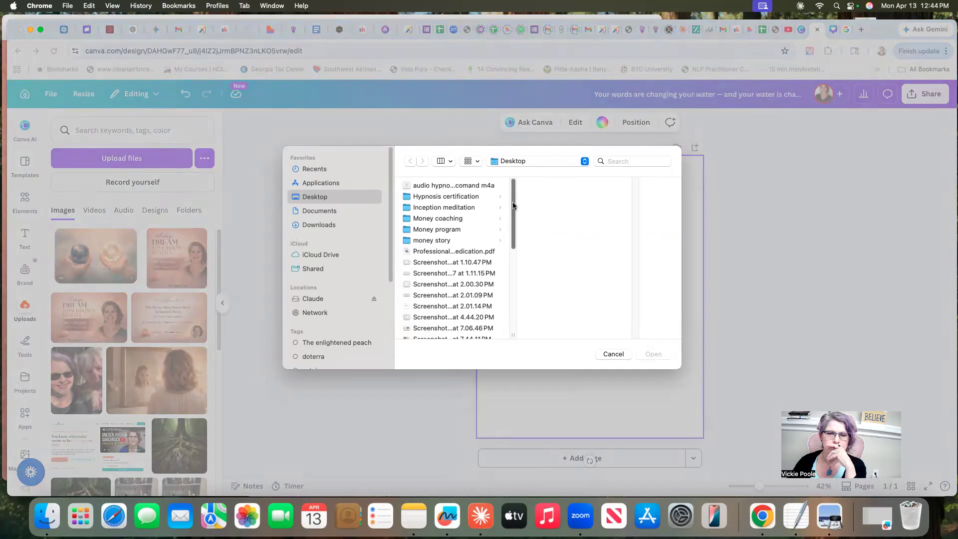
scroll(441, 273, down, 10)
click(441, 273)
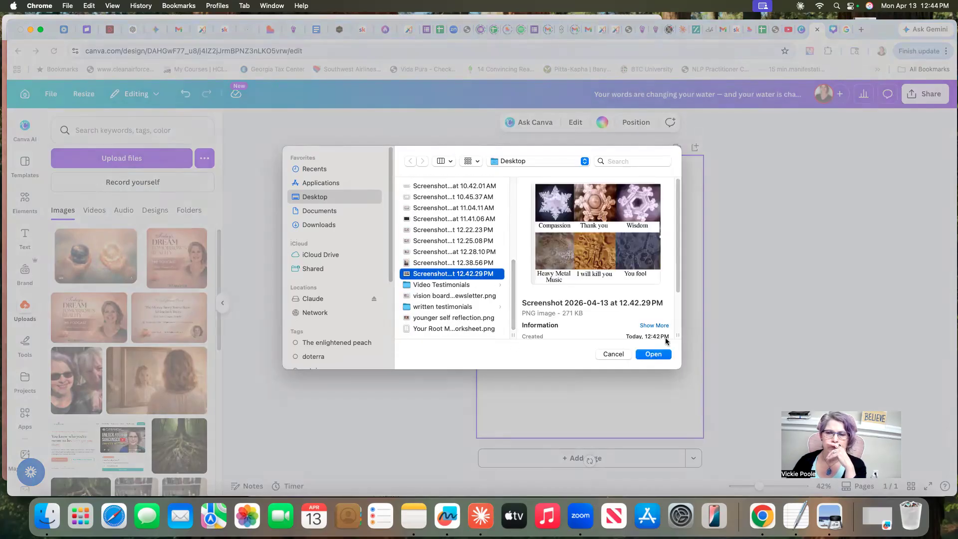
click(646, 355)
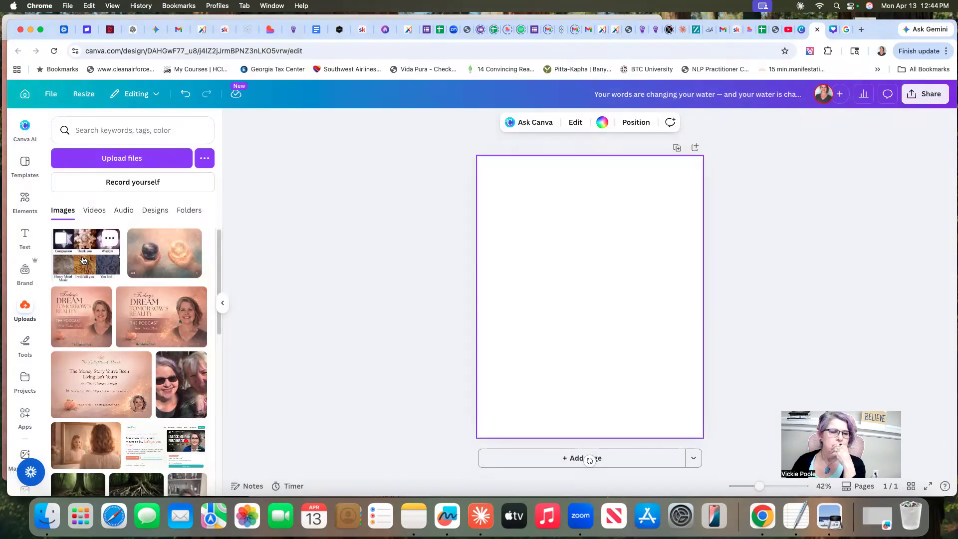
Set the blank page's background to the light aqua colour, then return to the uploaded images
scroll(27, 399, down, 3)
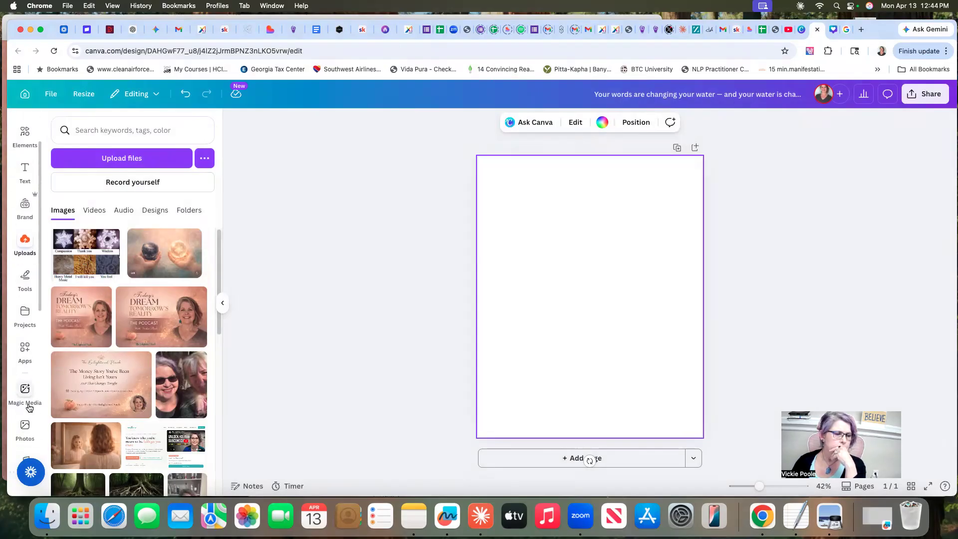
scroll(29, 408, down, 5)
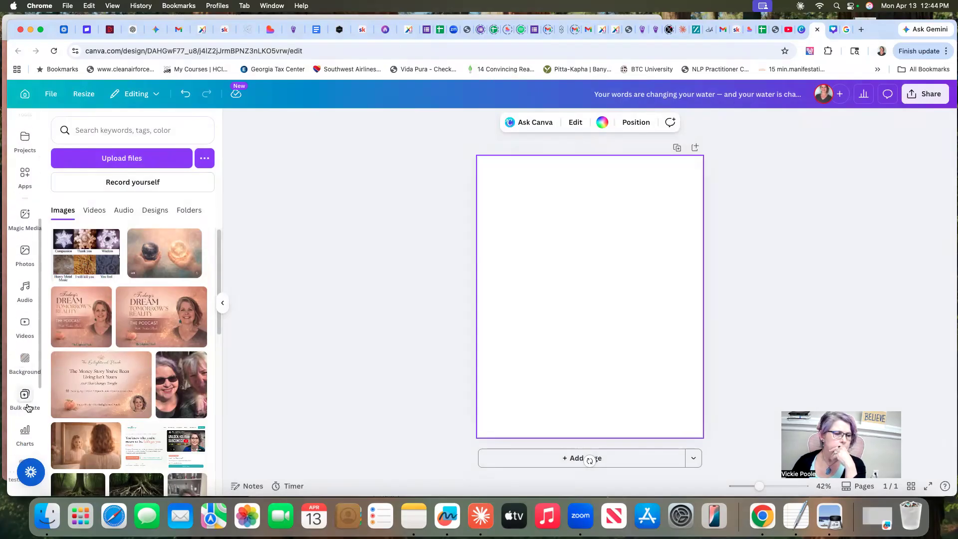
click(25, 359)
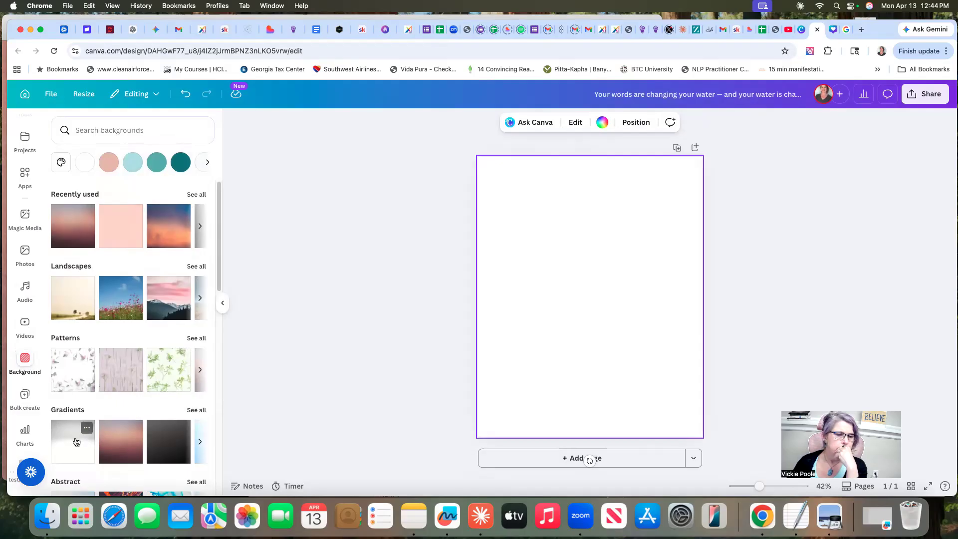
click(196, 410)
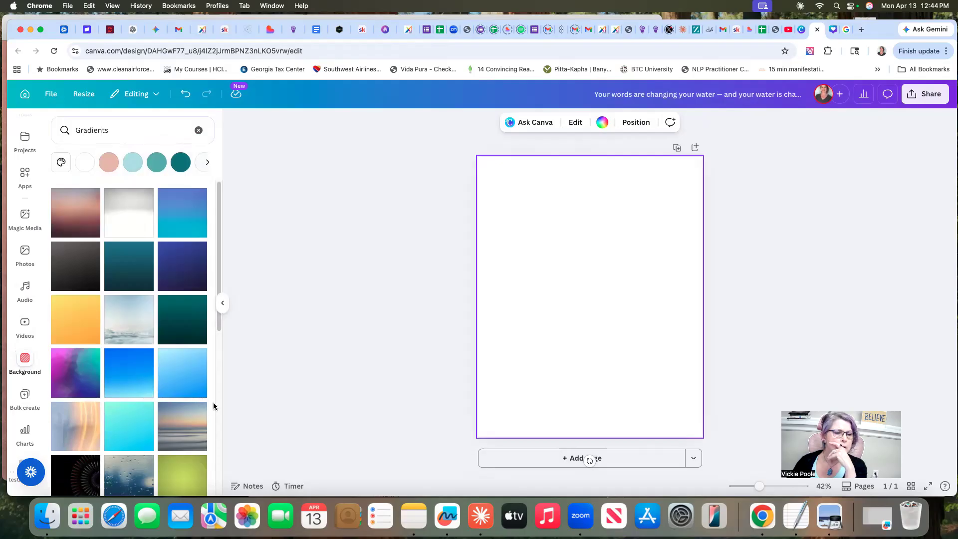
scroll(159, 379, down, 4)
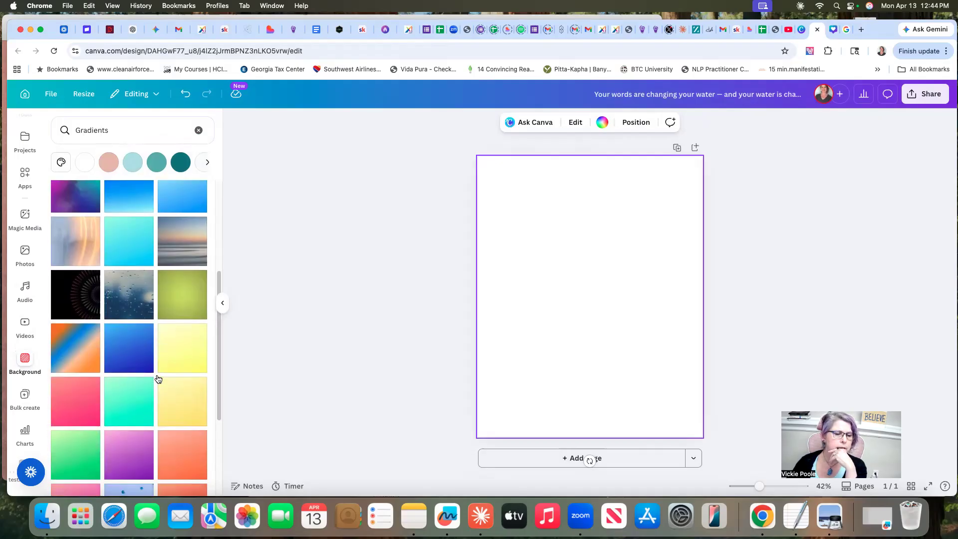
scroll(156, 378, down, 6)
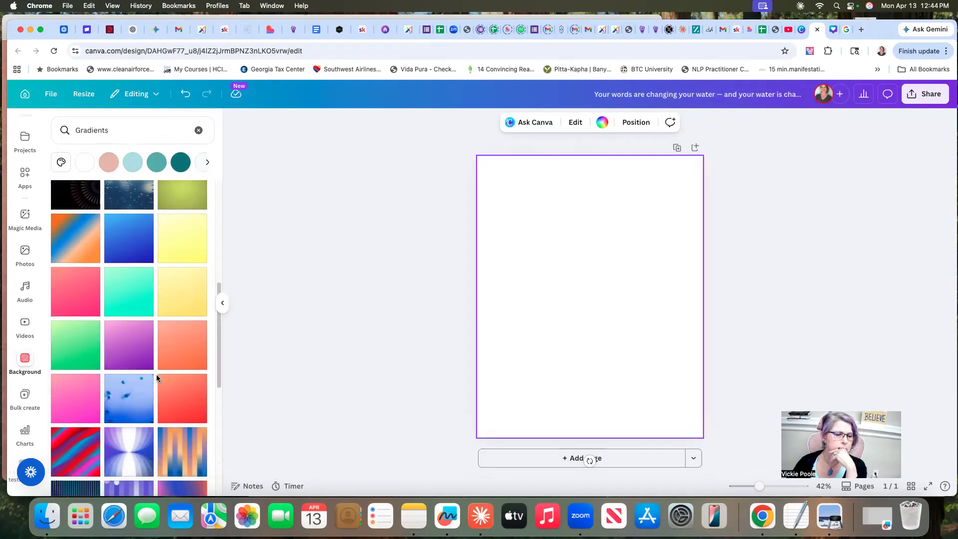
scroll(157, 378, down, 4)
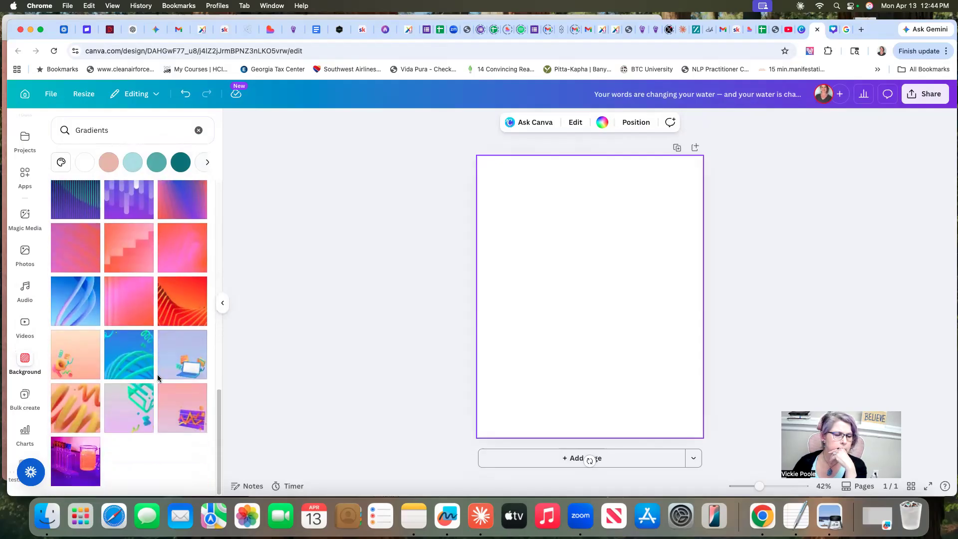
scroll(158, 378, up, 15)
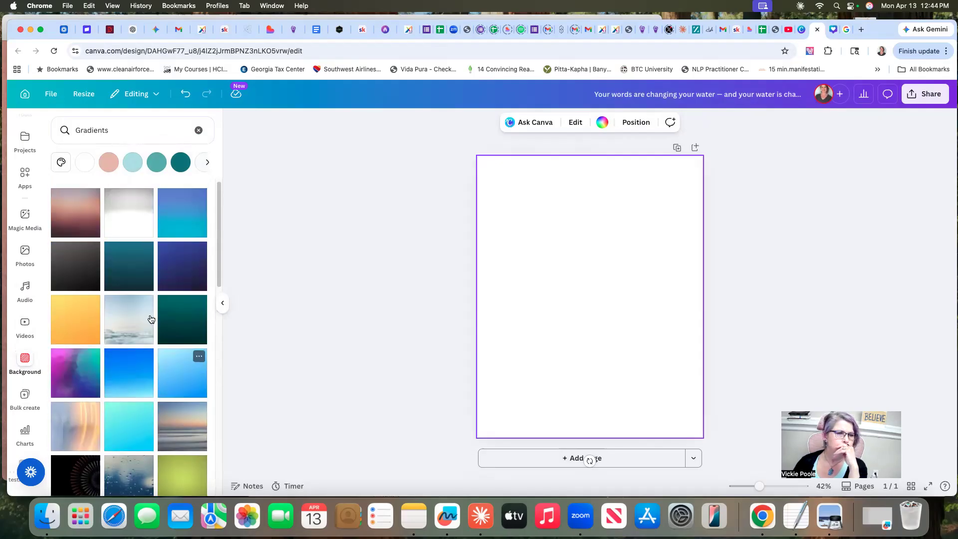
click(108, 161)
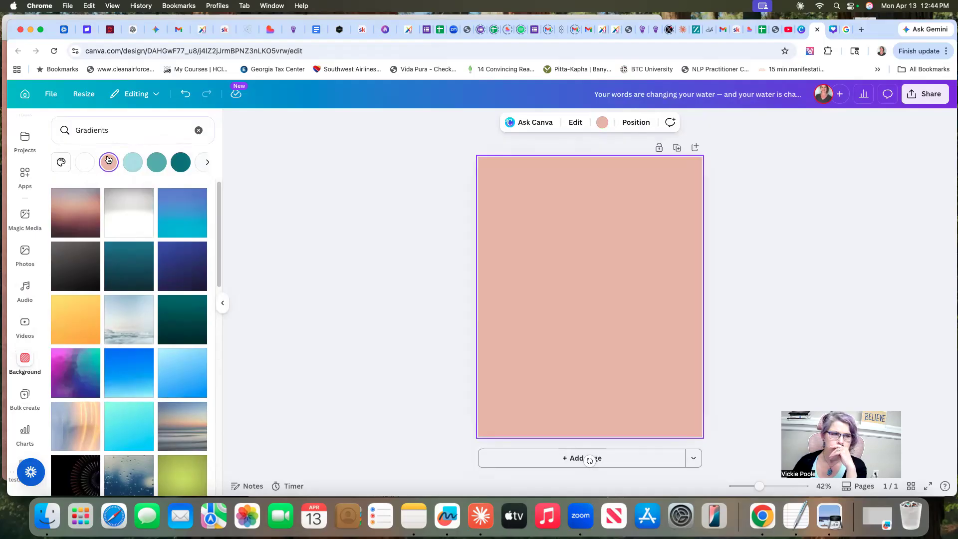
click(131, 161)
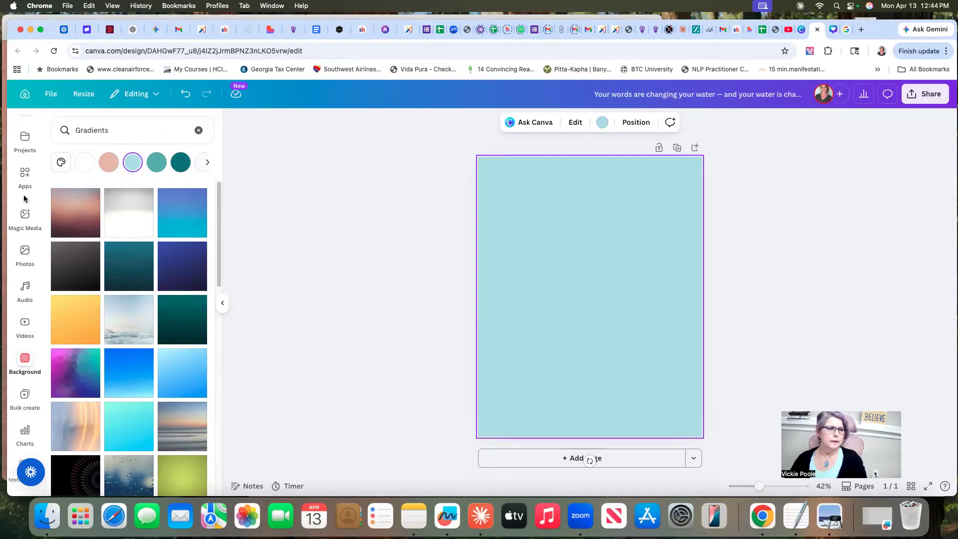
scroll(15, 225, up, 4)
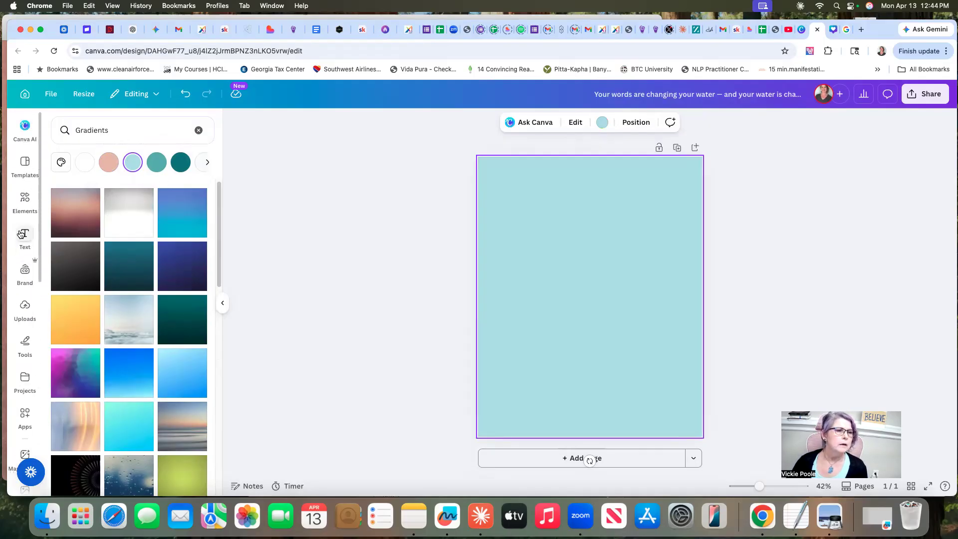
click(25, 307)
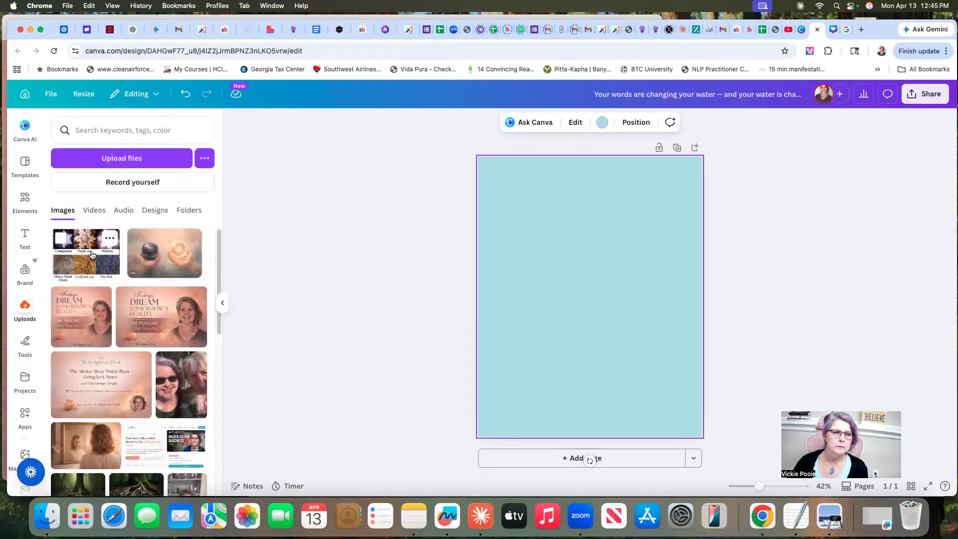
drag(138, 257, 626, 275)
drag(593, 239, 594, 180)
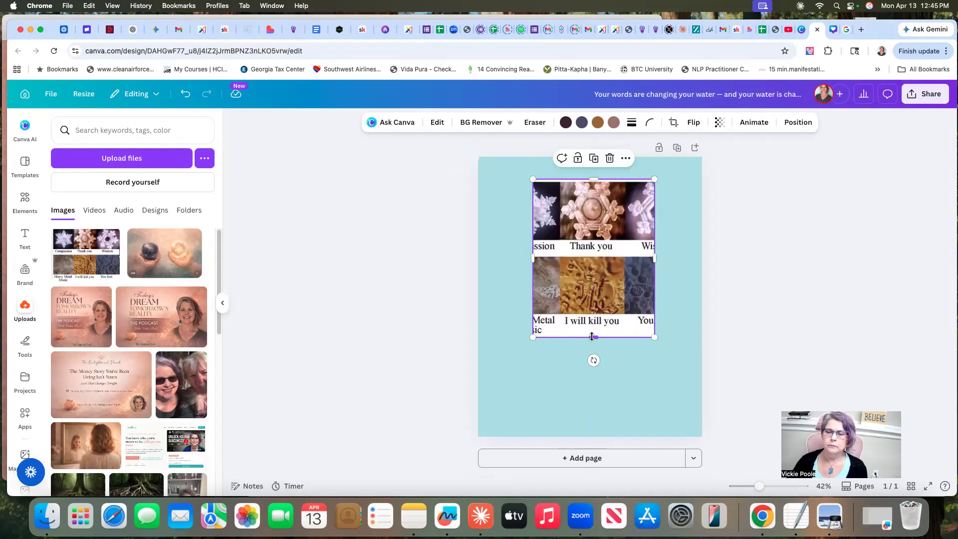
click(609, 158)
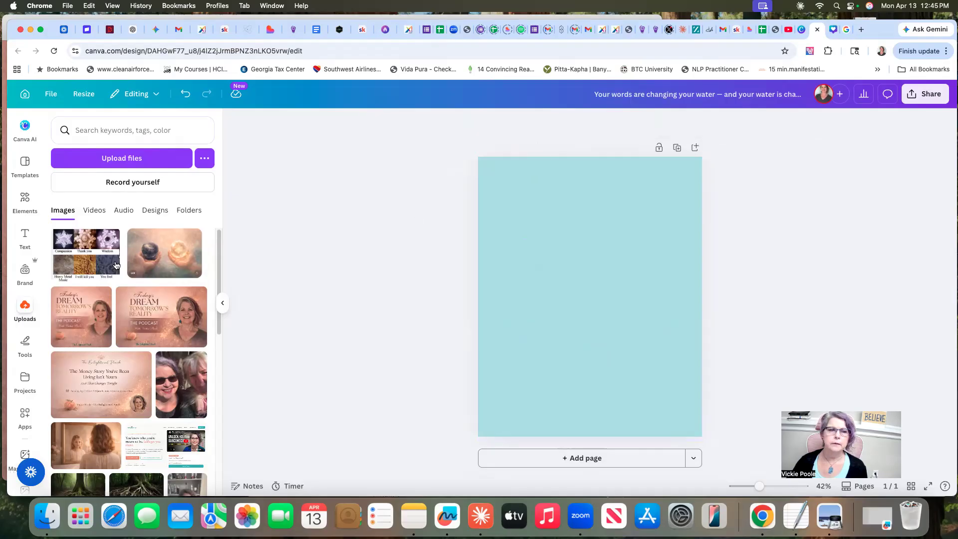
drag(79, 260, 501, 256)
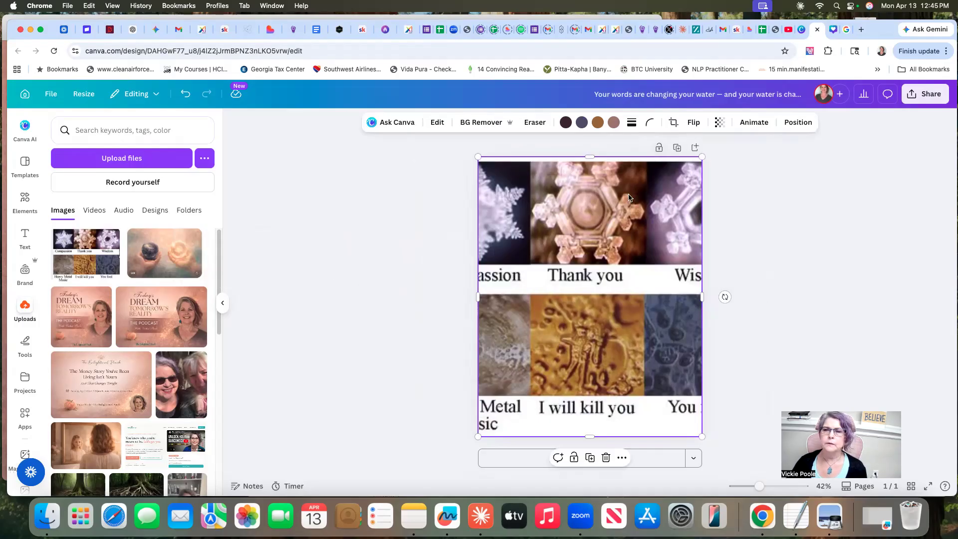
click(606, 457)
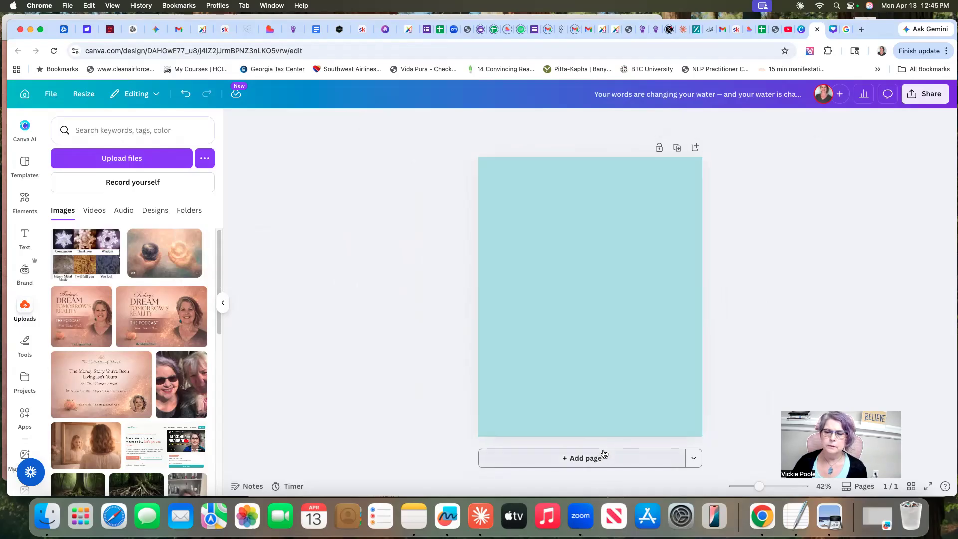
Place the uploaded water crystal screenshot on the page and extend it to full page width so all six labelled photos show
drag(81, 253, 589, 214)
drag(588, 353, 589, 381)
drag(650, 292, 702, 291)
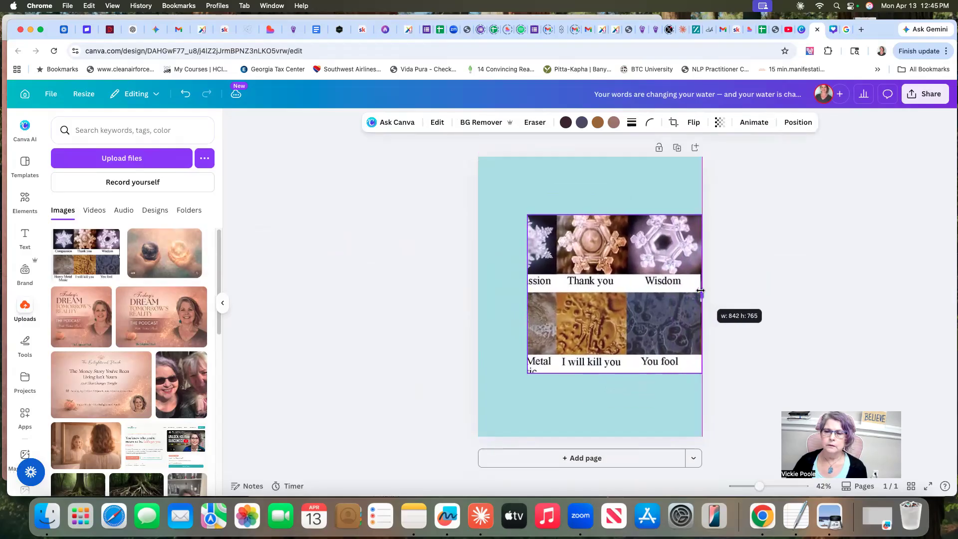
drag(525, 295, 479, 299)
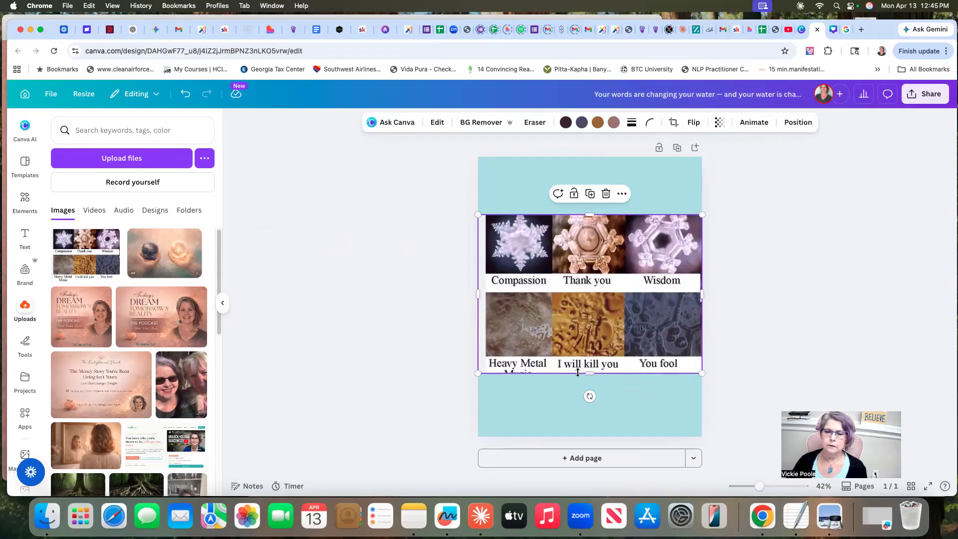
drag(591, 375, 590, 394)
click(737, 334)
Move the crystal image up on the page and trim both side edges to leave a narrow background margin
drag(623, 295, 619, 255)
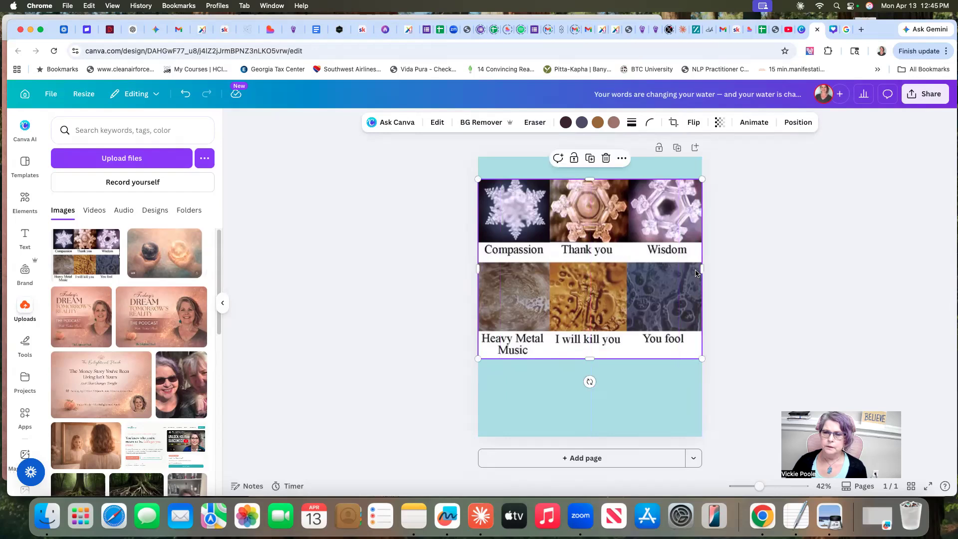
drag(697, 269, 690, 269)
drag(480, 267, 483, 267)
click(747, 295)
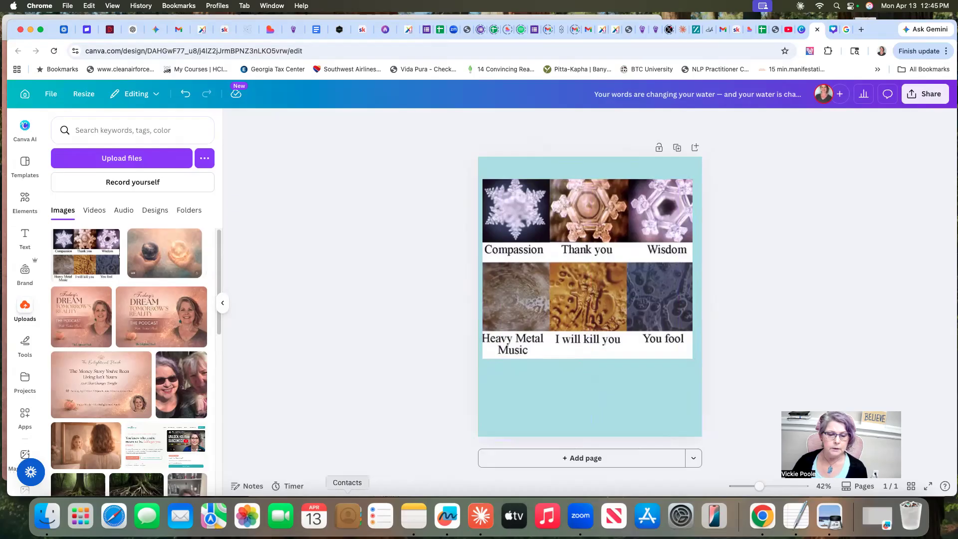
Switch to Claude, copy the caption "Your words are changing your water — and your water is changing your future." and return to Canva in Chrome
click(481, 517)
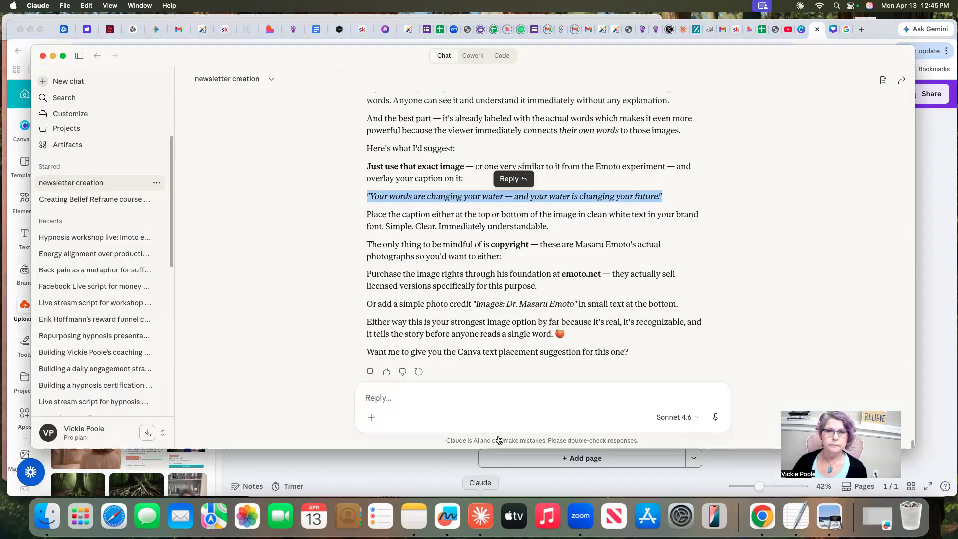
right_click(533, 196)
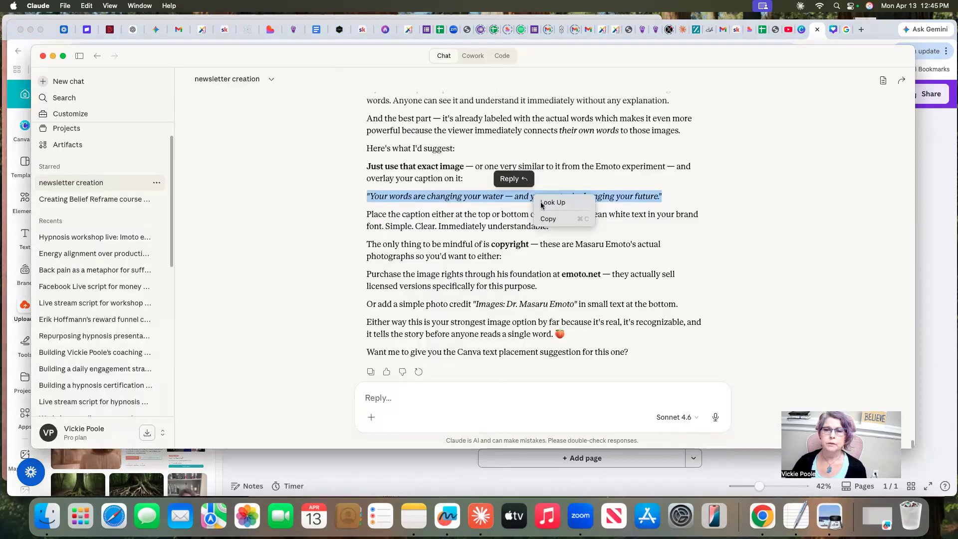
click(549, 218)
click(929, 294)
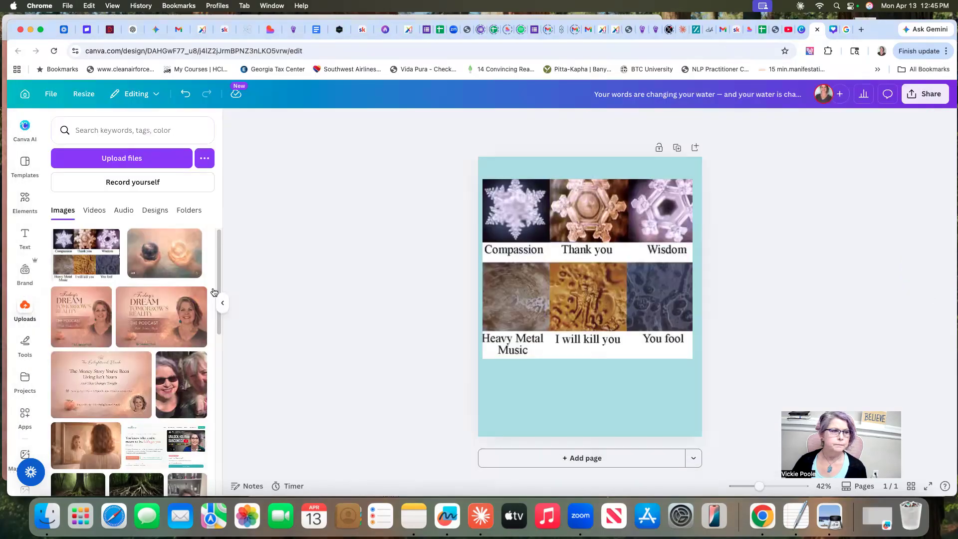
Add a heading text box and place it directly below the crystal image
click(25, 235)
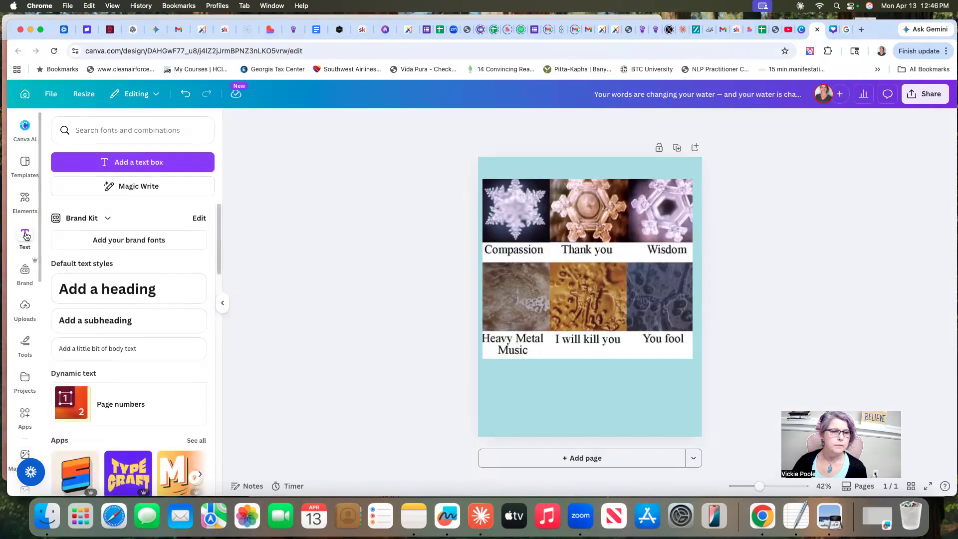
click(100, 289)
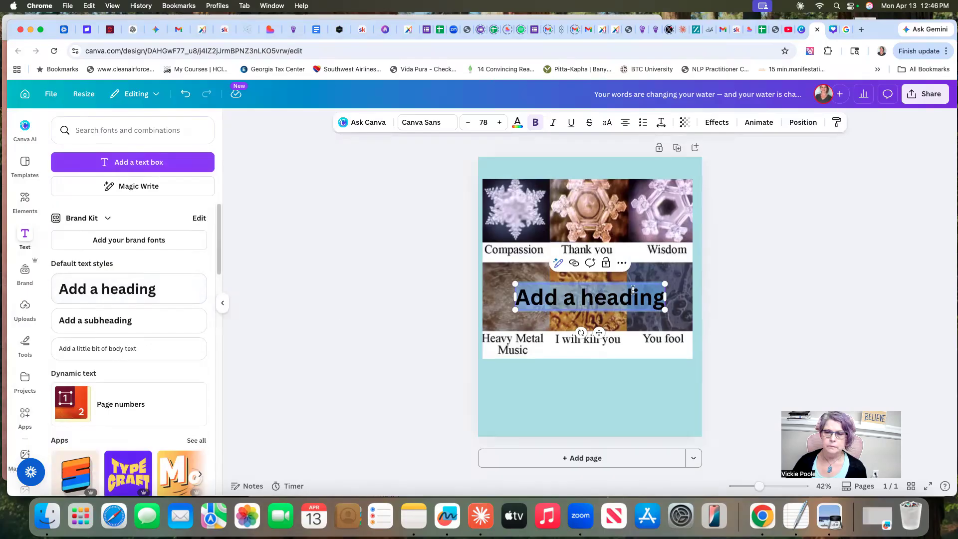
click(709, 306)
drag(639, 303, 633, 378)
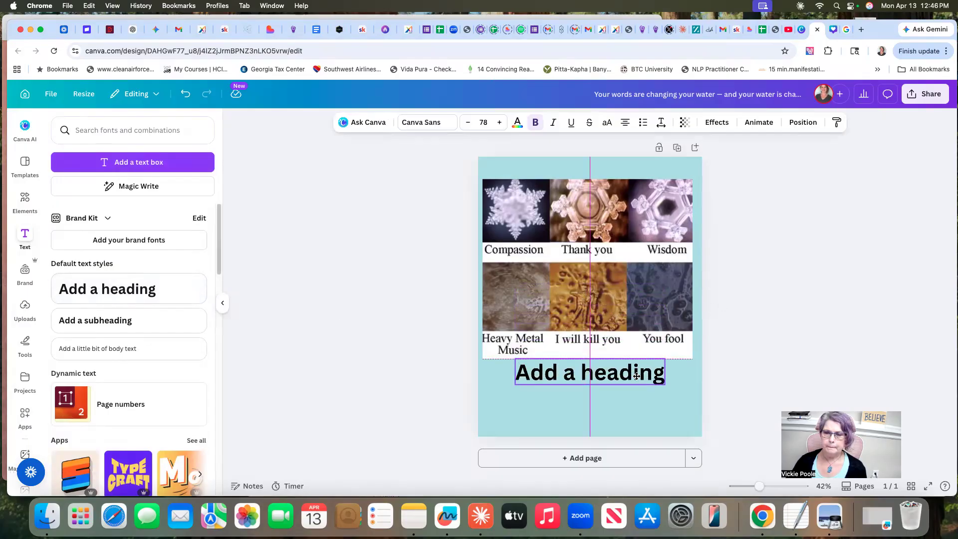
Reduce the heading's font size to 50
click(470, 123)
click(470, 124)
click(469, 124)
click(470, 124)
click(470, 124)
click(469, 123)
click(469, 124)
click(470, 124)
click(470, 124)
click(469, 124)
click(470, 124)
click(469, 124)
click(469, 124)
click(469, 124)
click(470, 124)
Replace the placeholder heading text with the copied caption and remove the dash between "water" and "and"
double_click(575, 369)
right_click(564, 368)
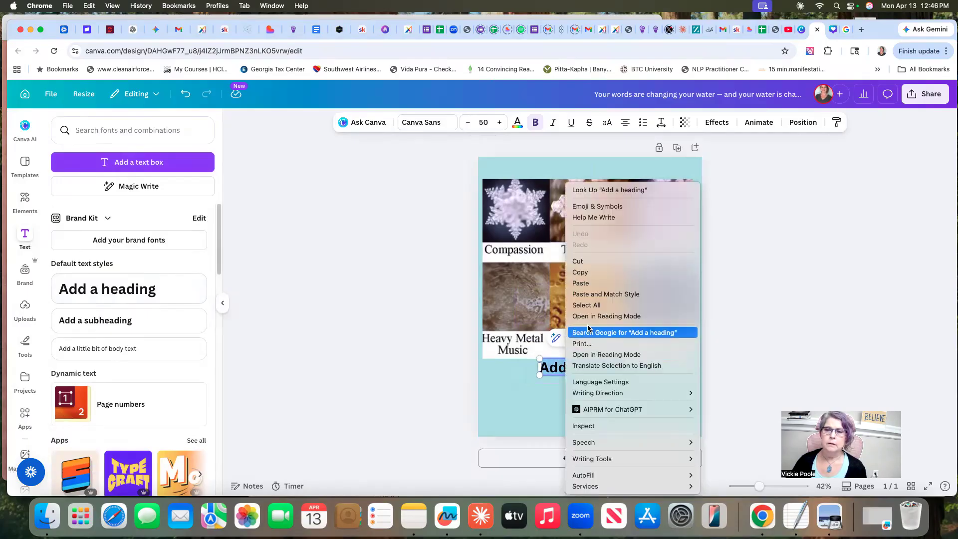
click(599, 284)
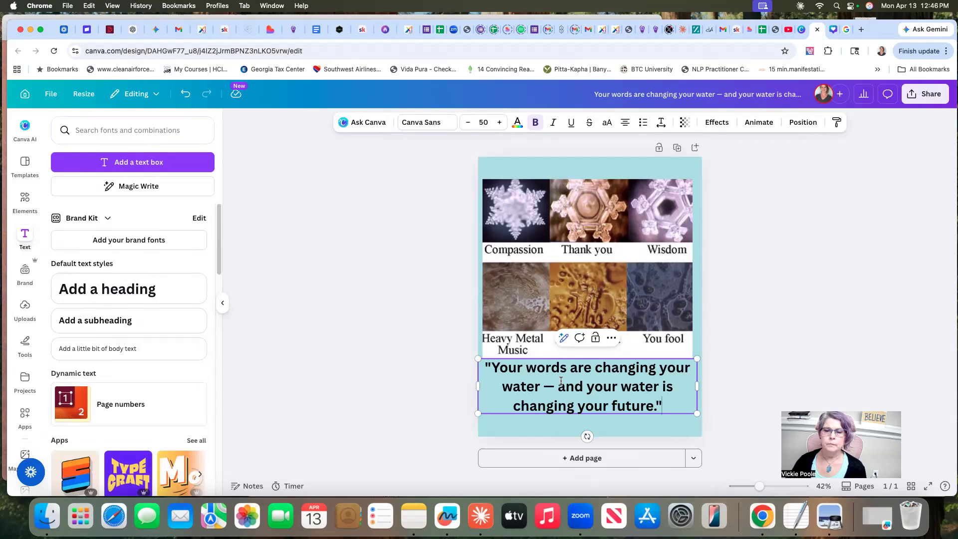
click(558, 387)
key(BackSpace)
key(BackSpace)
key(BackSpace)
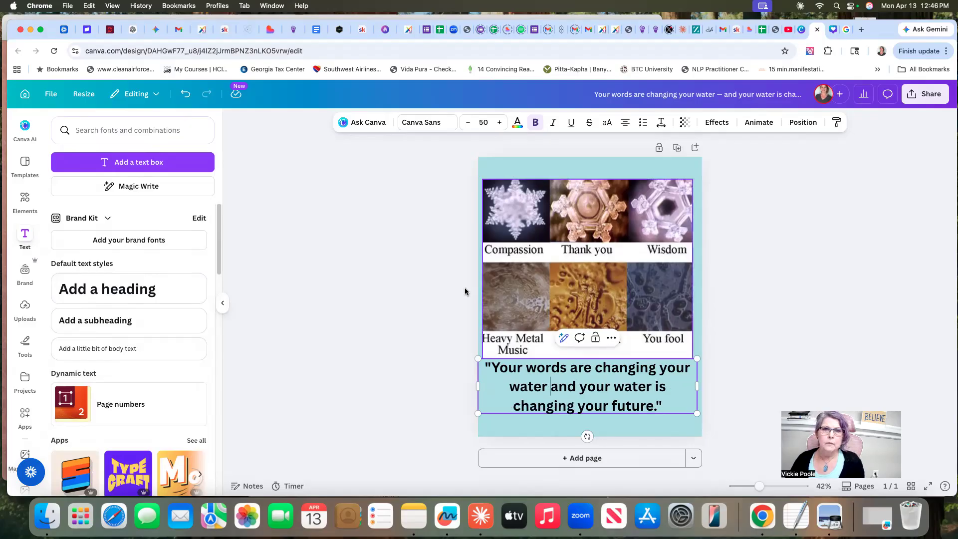
Change the caption's font to Glacial Indifference and narrow its text box from both sides so it sits centred under the image
click(430, 123)
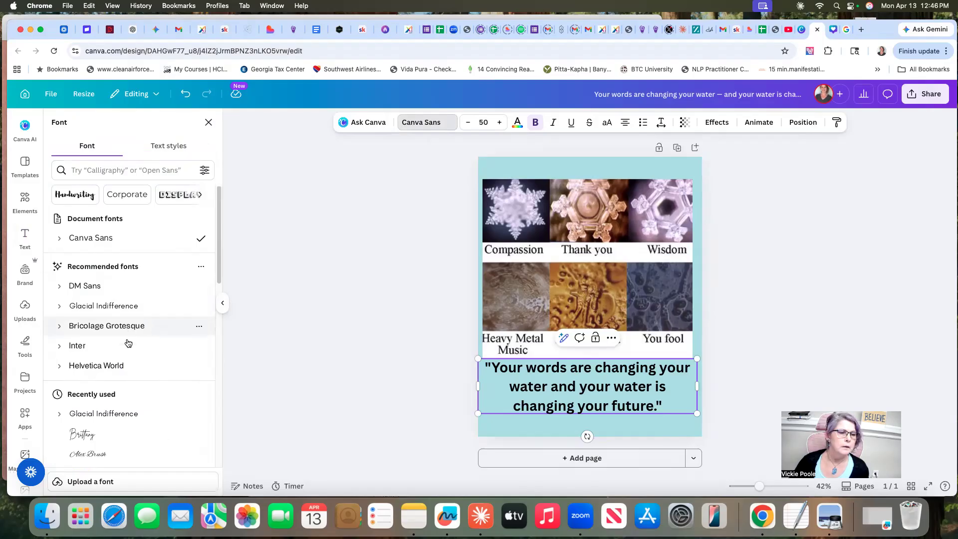
click(111, 306)
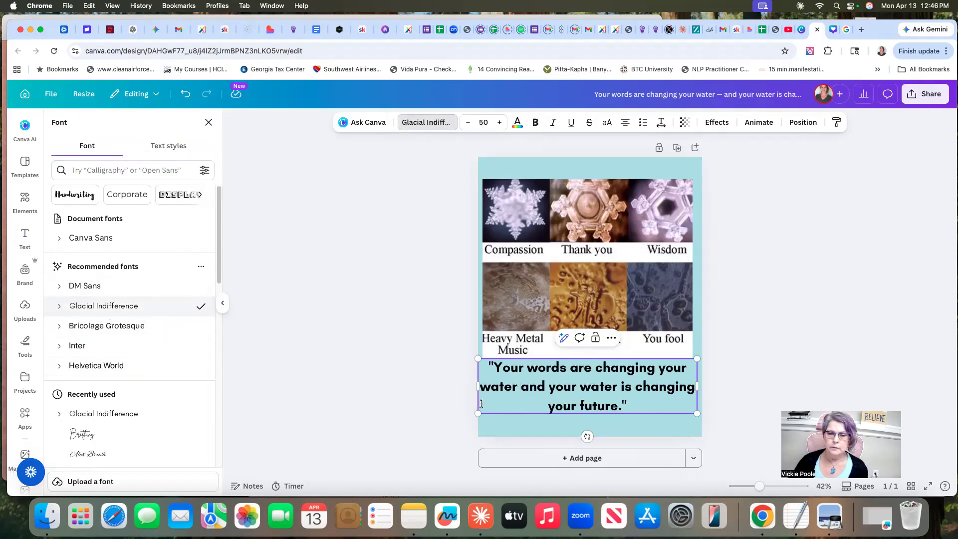
drag(476, 385, 507, 391)
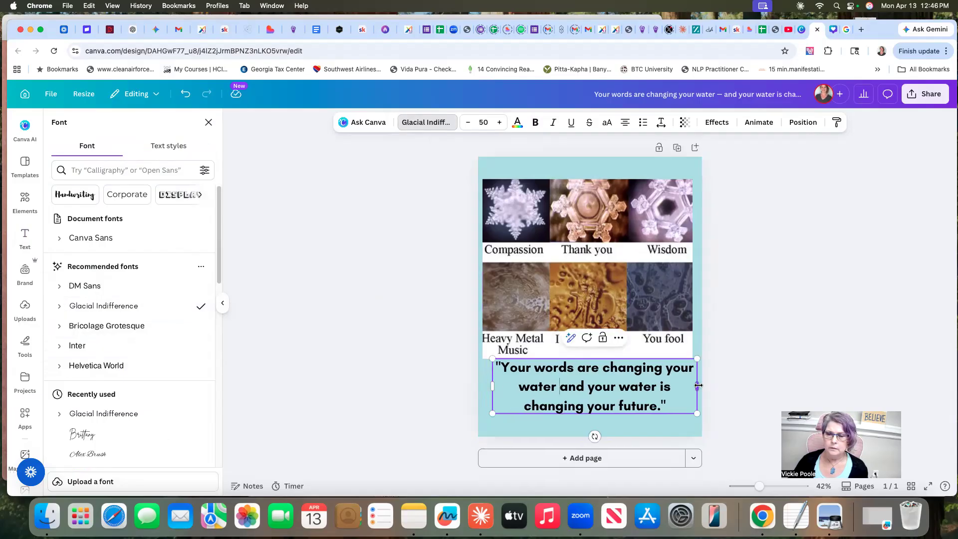
drag(697, 385, 682, 390)
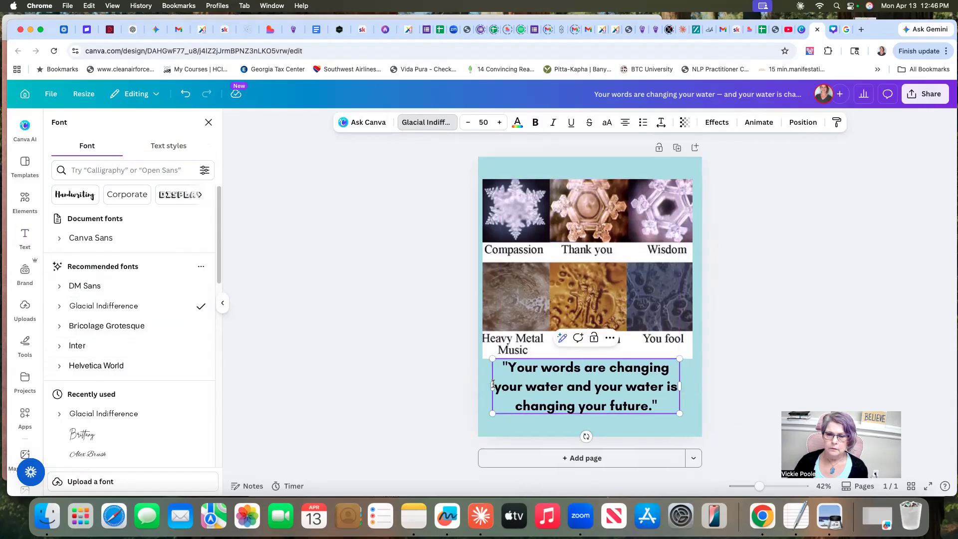
drag(491, 384, 501, 385)
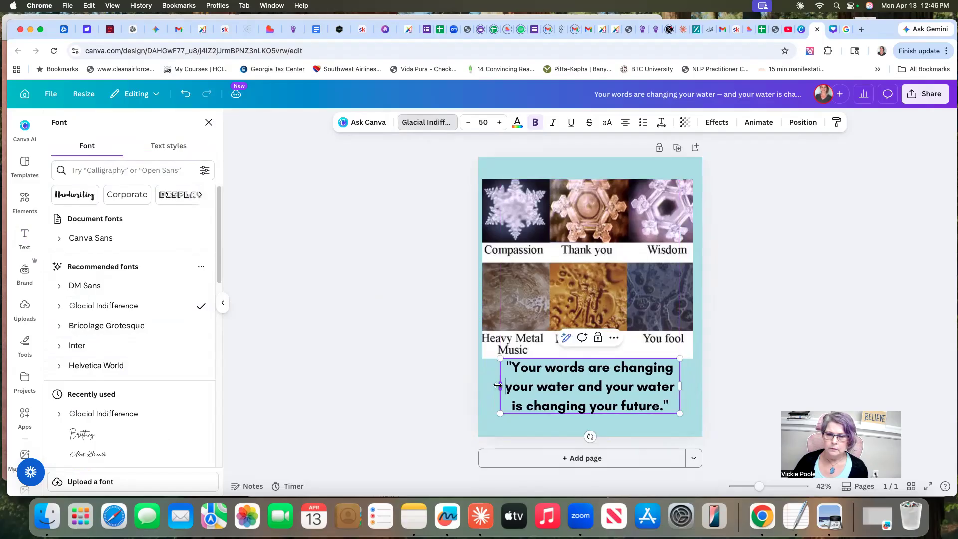
click(631, 274)
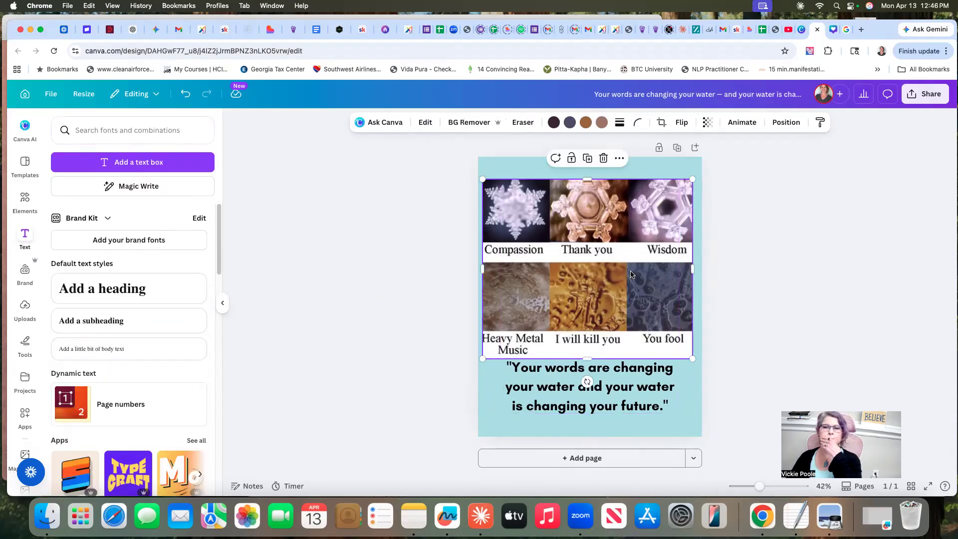
Delete the crystal image from the page and insert a fresh copy of it from the uploaded images
click(603, 158)
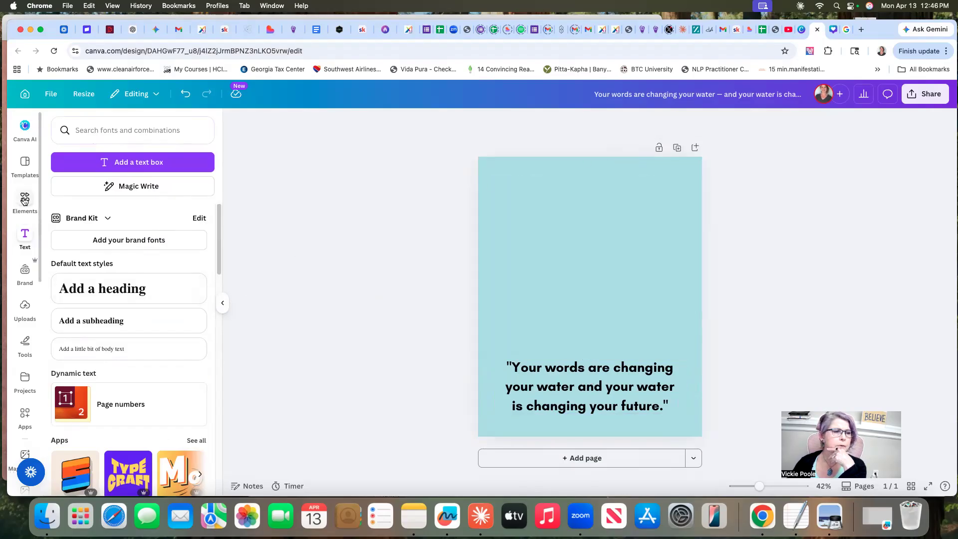
click(21, 306)
click(86, 253)
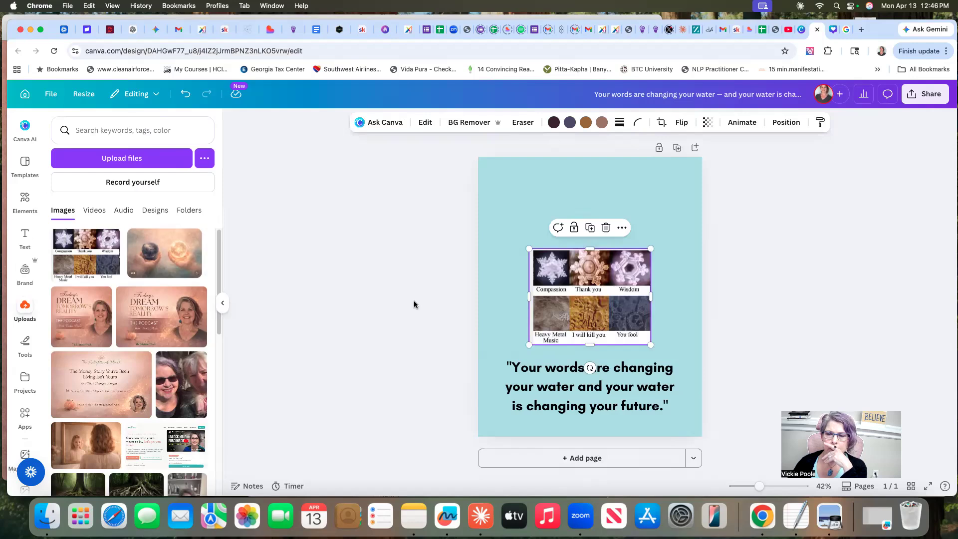
Enlarge the crystal image on all four sides so it nearly matches the caption's width, with all six photos and their labels showing
drag(652, 295, 672, 280)
click(672, 300)
click(619, 292)
drag(532, 277, 502, 277)
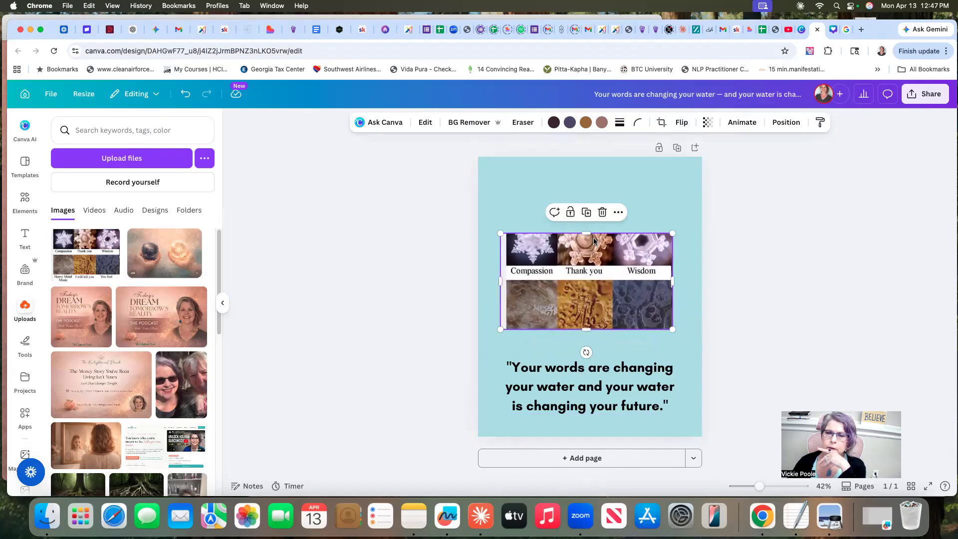
drag(586, 233, 589, 206)
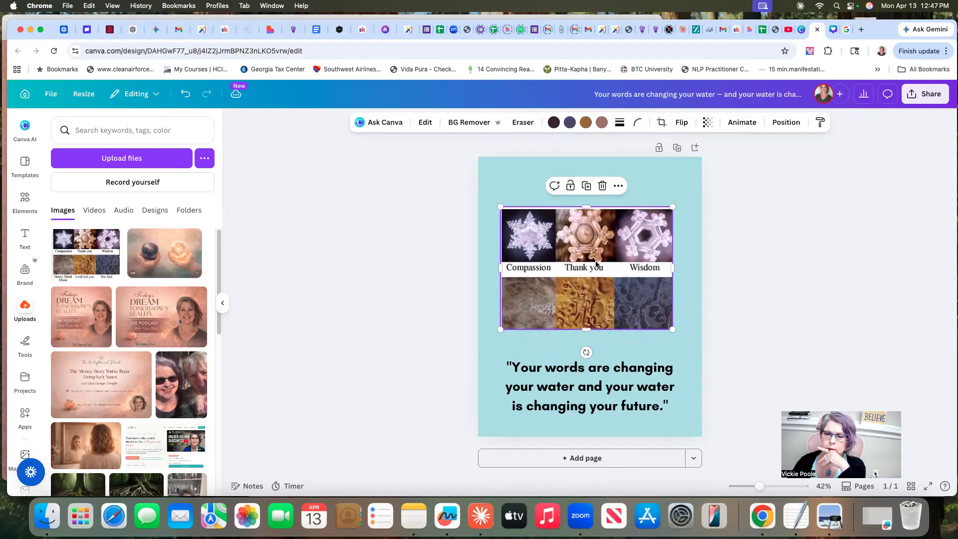
drag(588, 328, 589, 350)
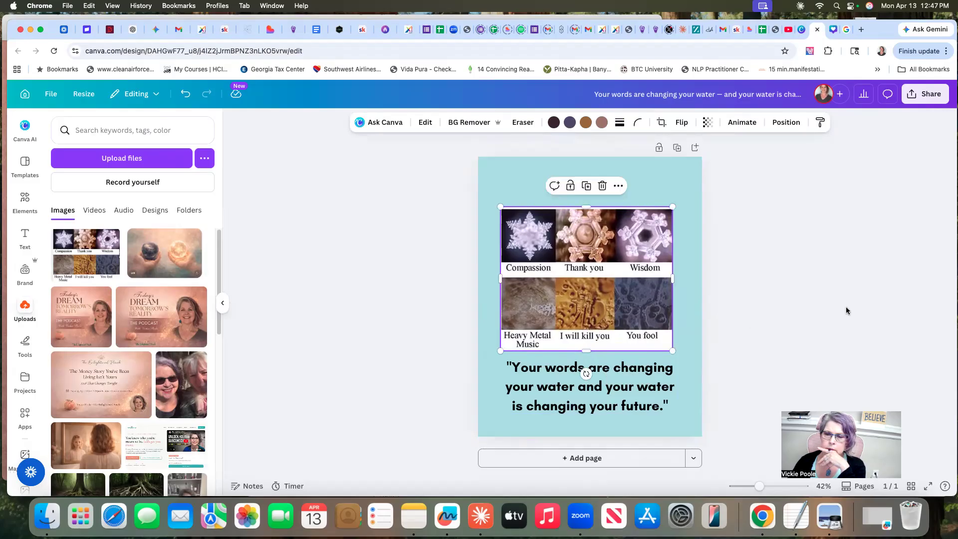
Move the crystal image and the caption up the page, and extend the image's right edge to match the caption box's width
drag(589, 274, 589, 248)
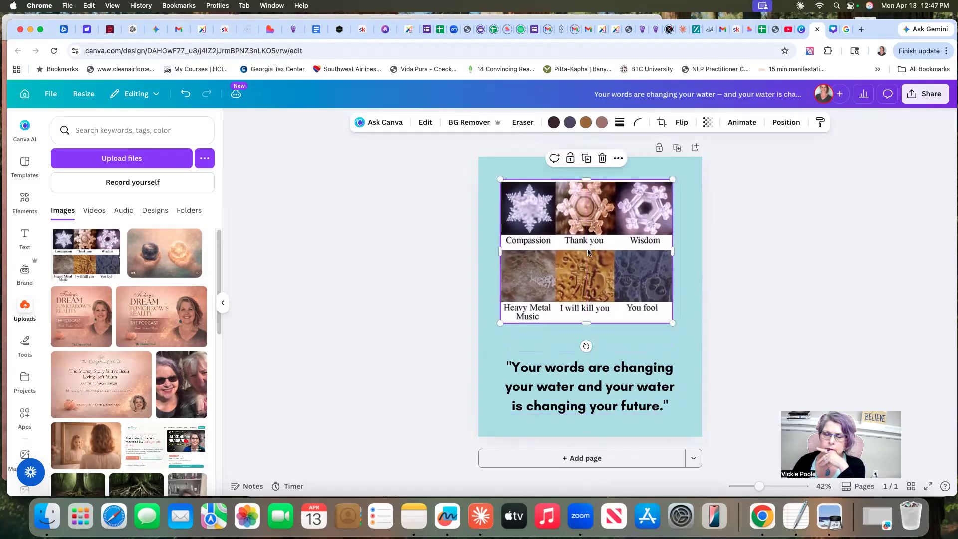
drag(626, 378, 624, 352)
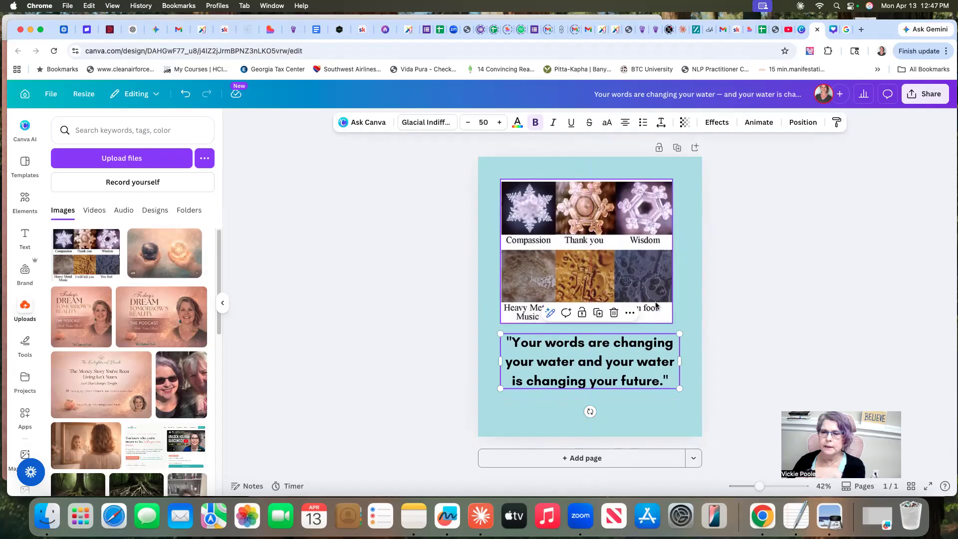
click(670, 259)
drag(673, 252, 710, 261)
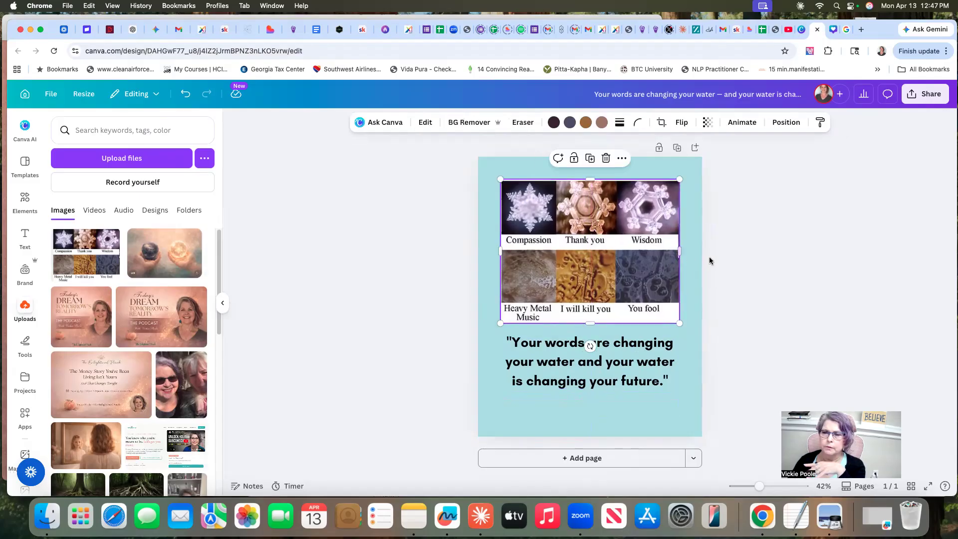
click(765, 269)
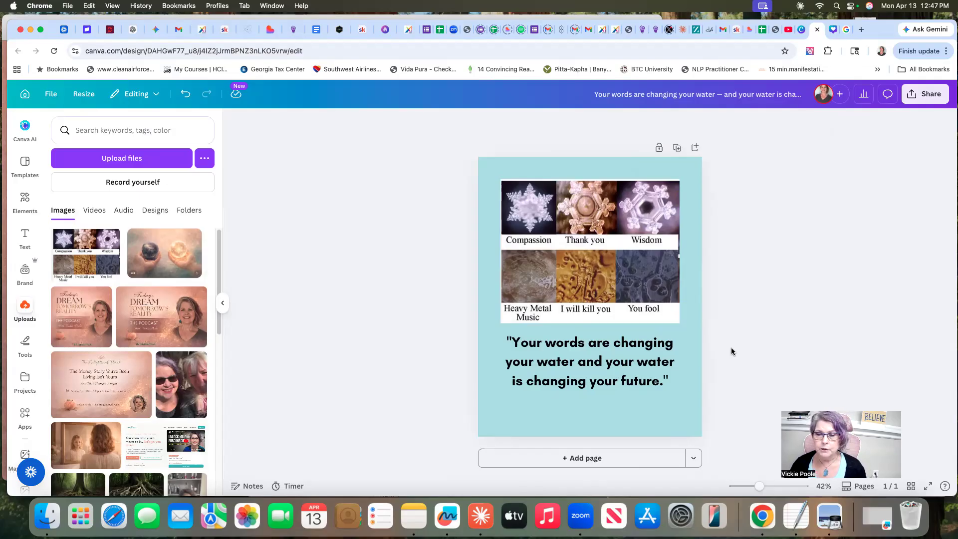
Change the whole caption's font to Montserrat and move the caption slightly down, away from the crystal image
click(576, 366)
drag(508, 339, 664, 381)
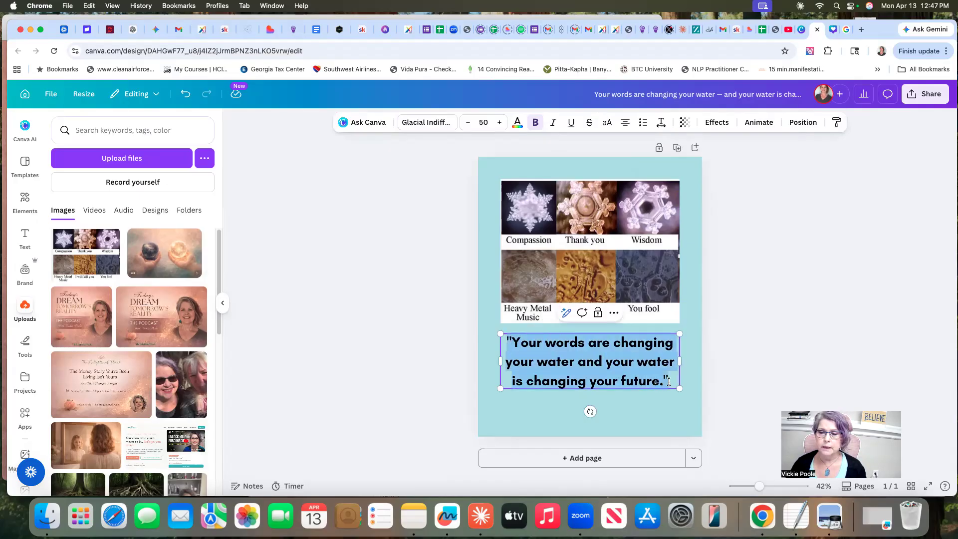
click(424, 124)
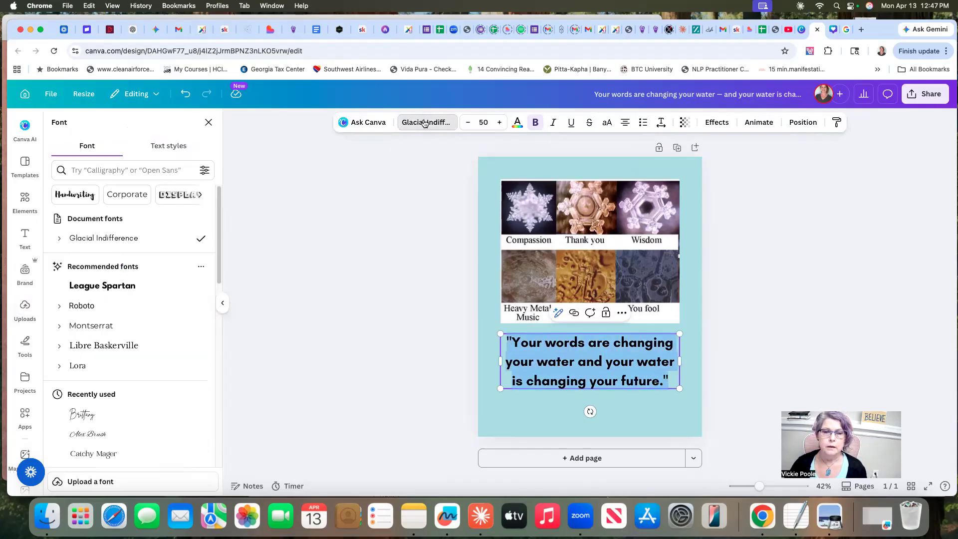
click(81, 325)
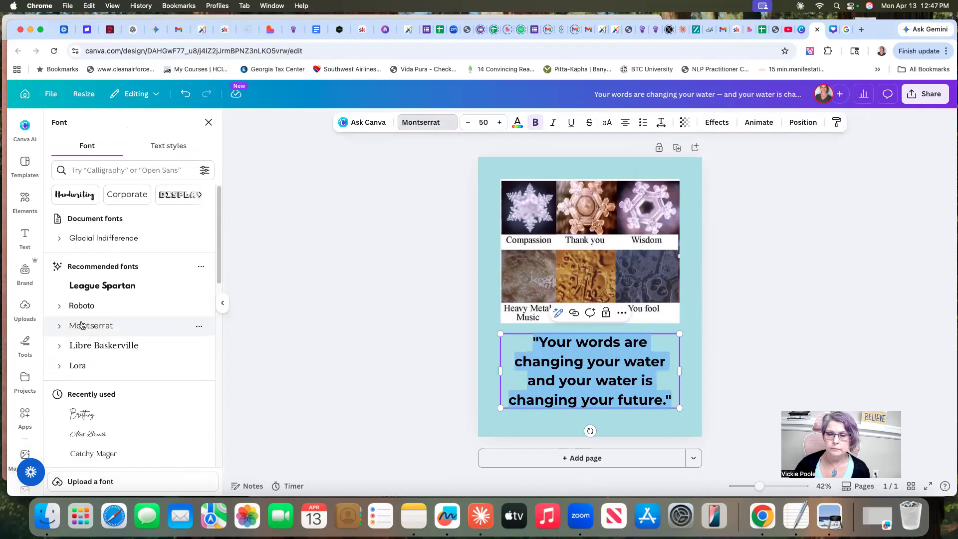
click(765, 310)
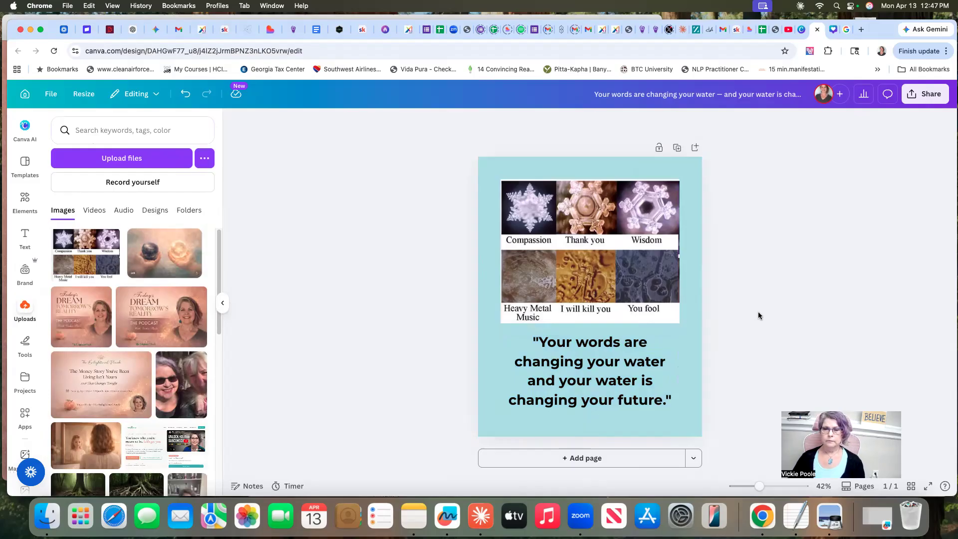
mouse_move(625, 377)
mouse_down()
mouse_move(624, 367)
mouse_move(624, 379)
mouse_up()
click(778, 327)
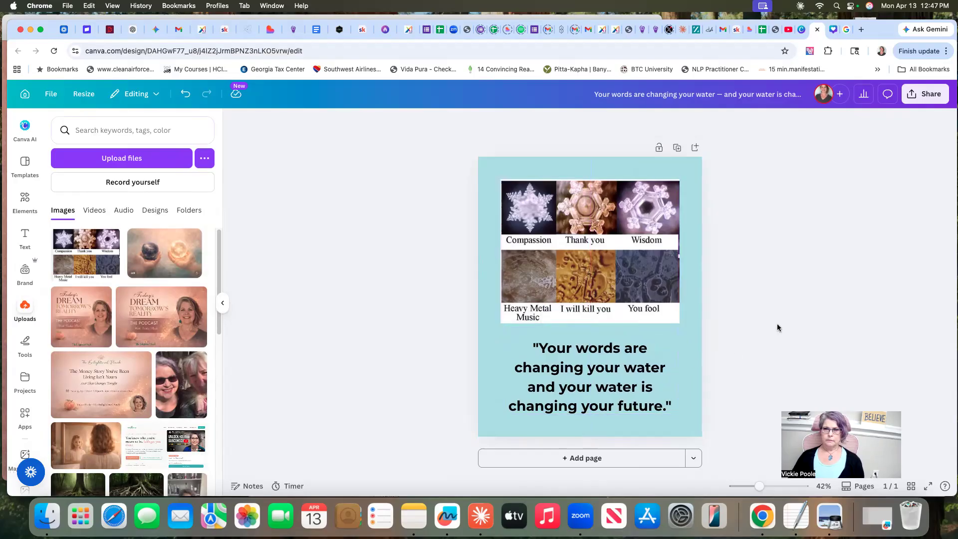
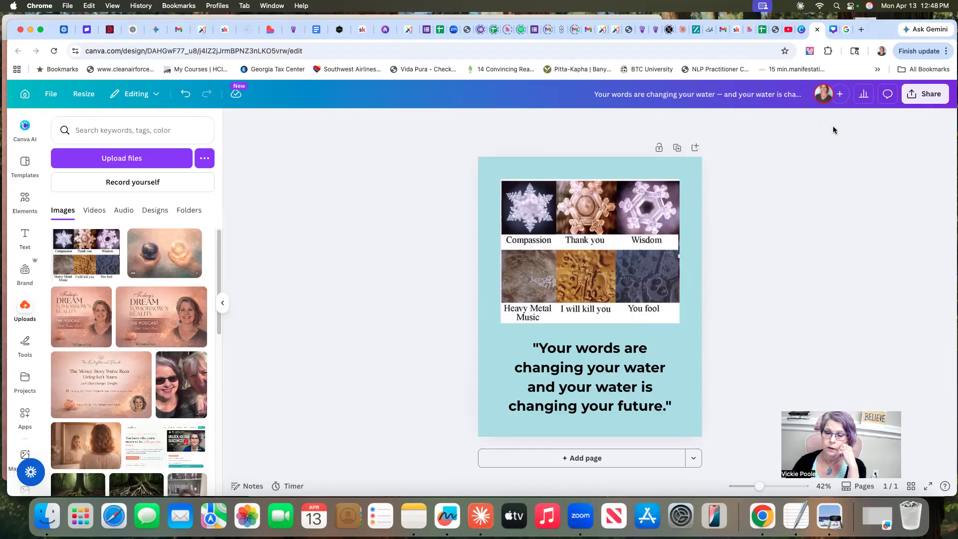
Download the finished water crystal design with its caption as a PNG file
click(929, 94)
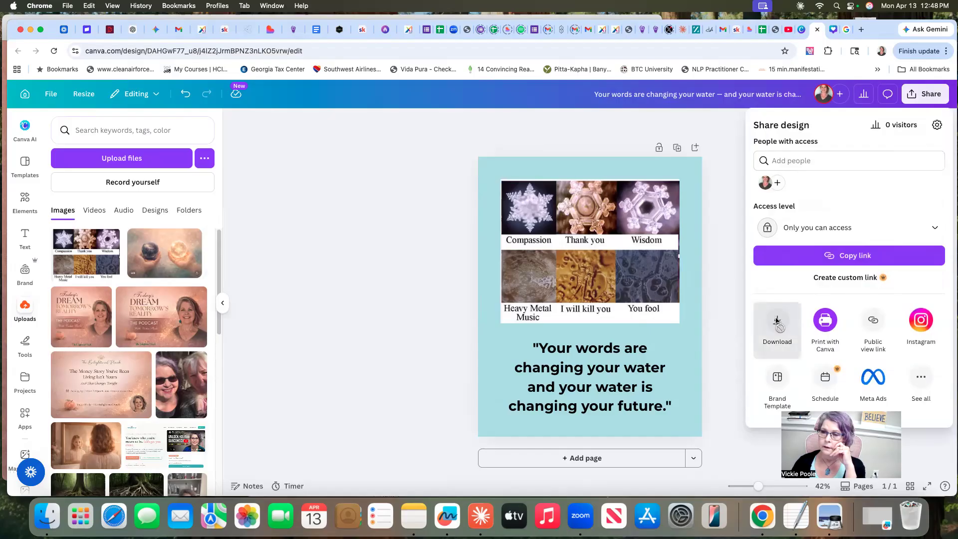
click(777, 319)
click(850, 315)
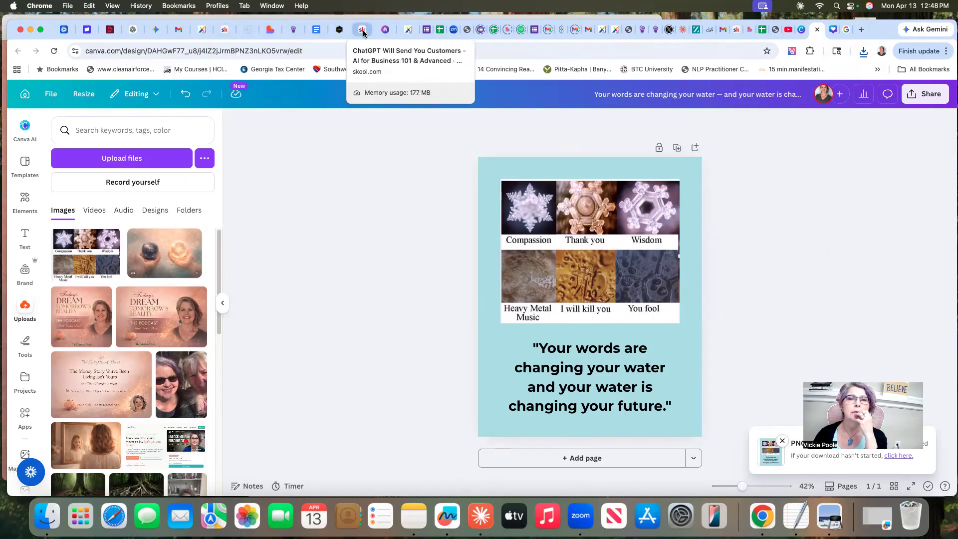
Switch to the newsletter draft in beehiiv and remove its thumbnail photo of the open book and flower
click(386, 30)
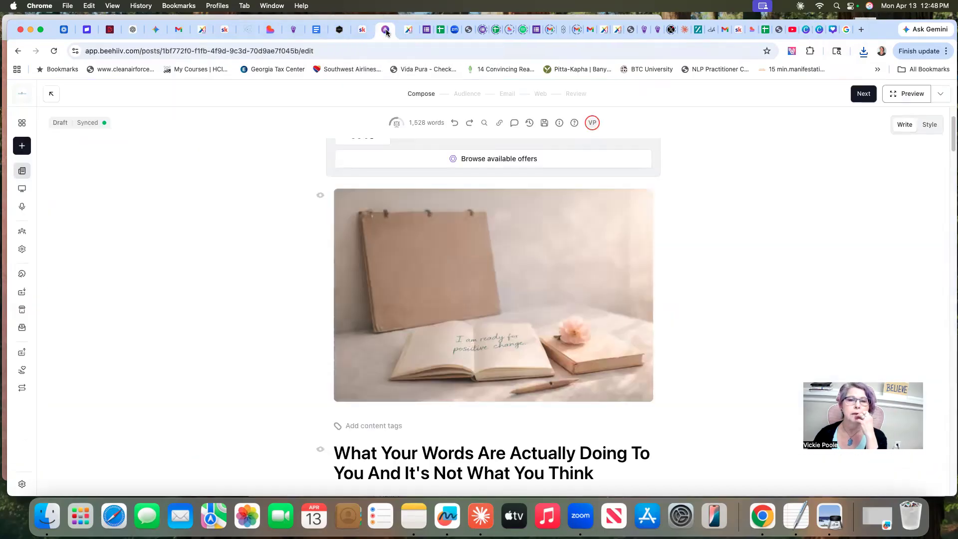
click(489, 305)
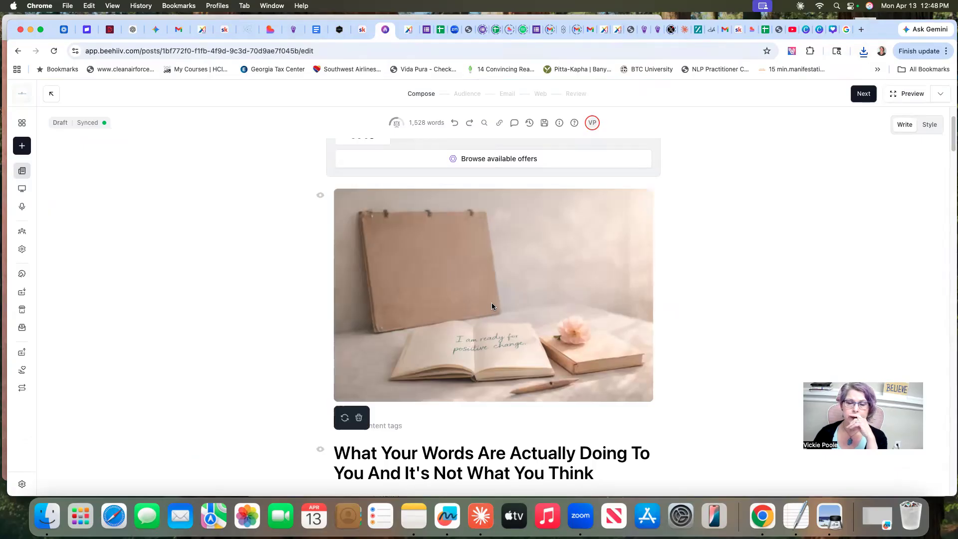
click(358, 418)
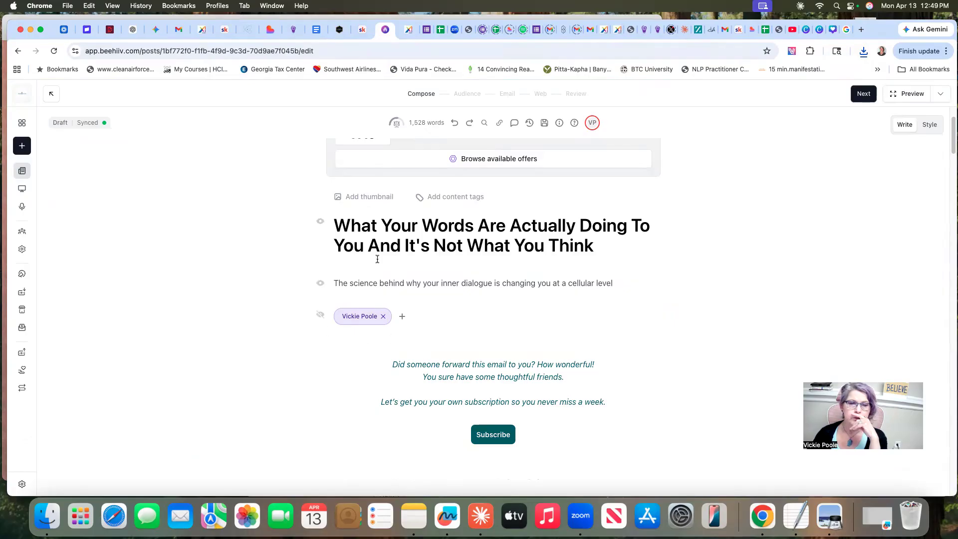
click(403, 318)
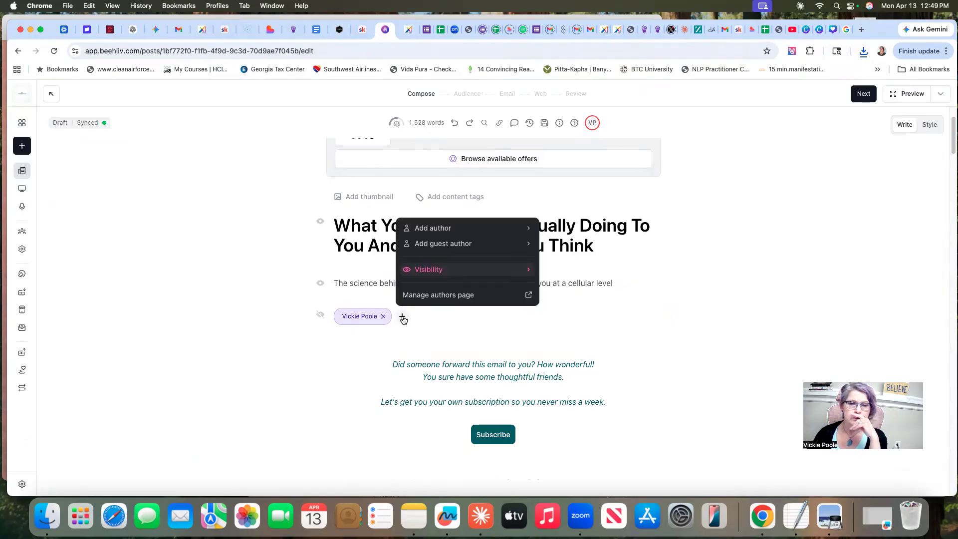
click(466, 315)
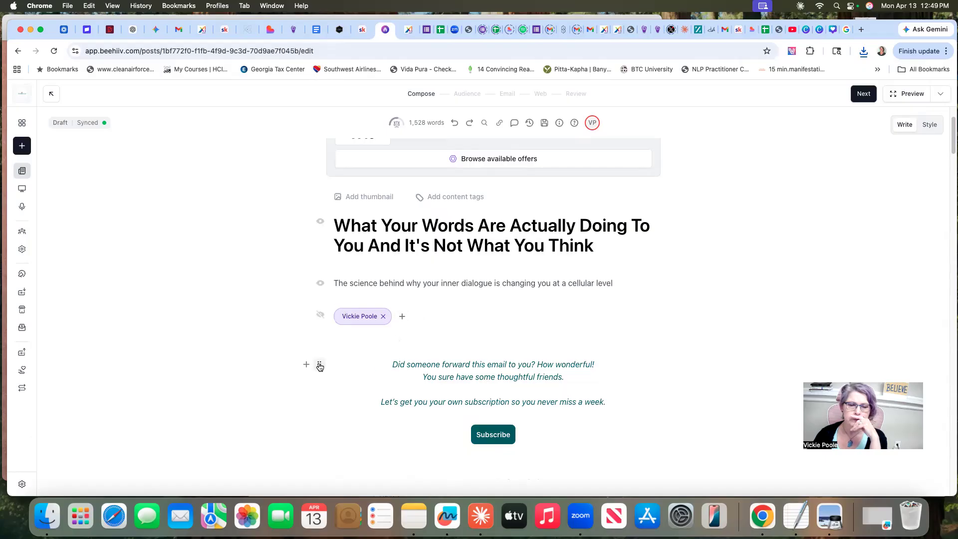
click(320, 365)
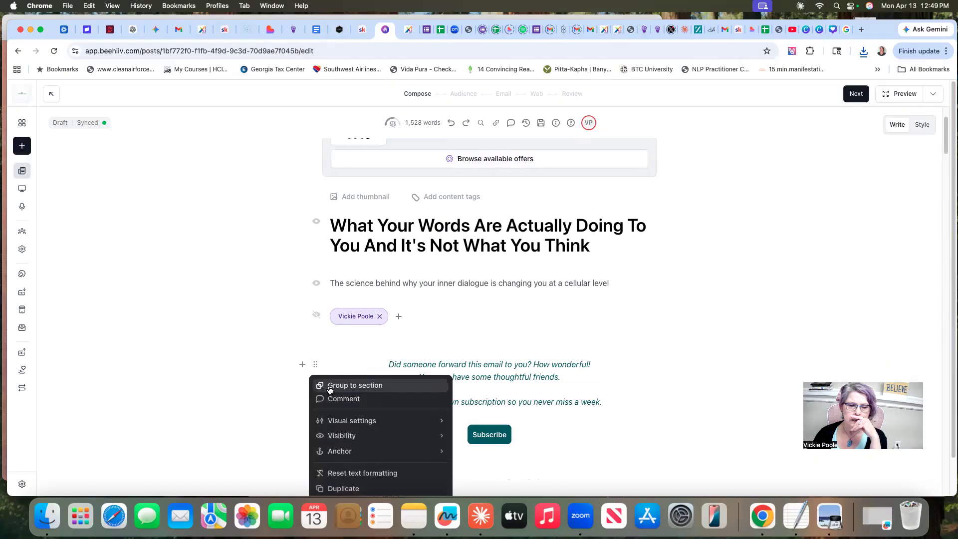
Insert an image block between the forwarded-email greeting and the subscription invitation
click(303, 363)
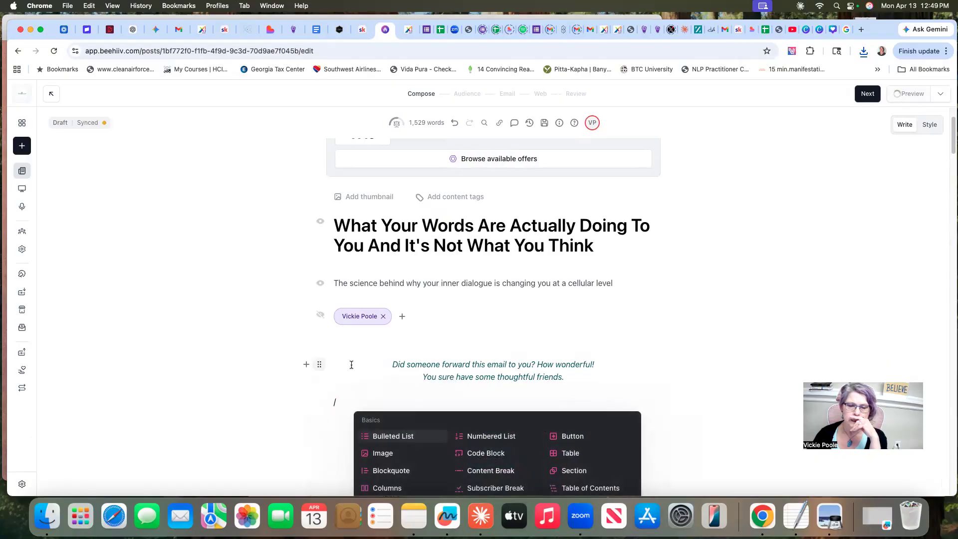
scroll(664, 319, down, 1)
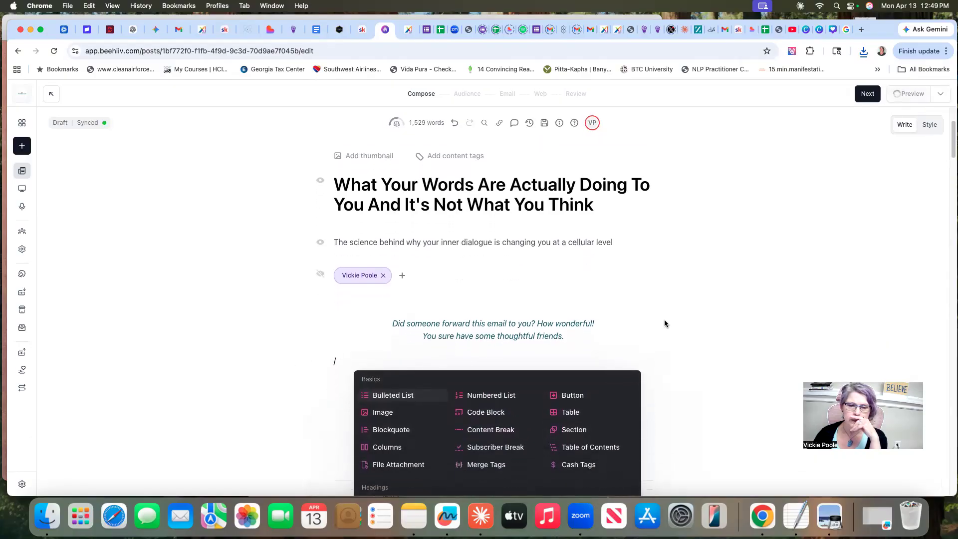
click(381, 412)
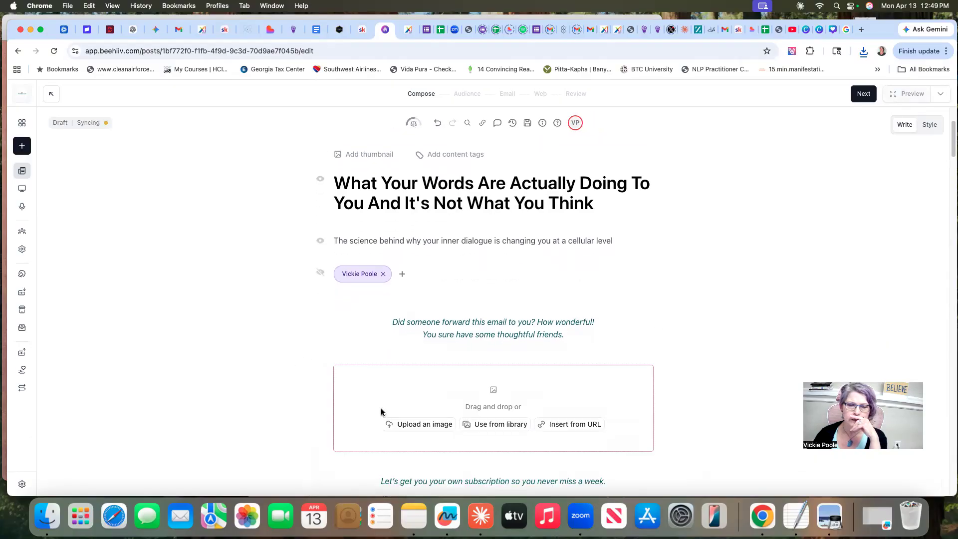
Upload the "Your words are changing your water" PNG from the Downloads folder into the new image block
click(428, 426)
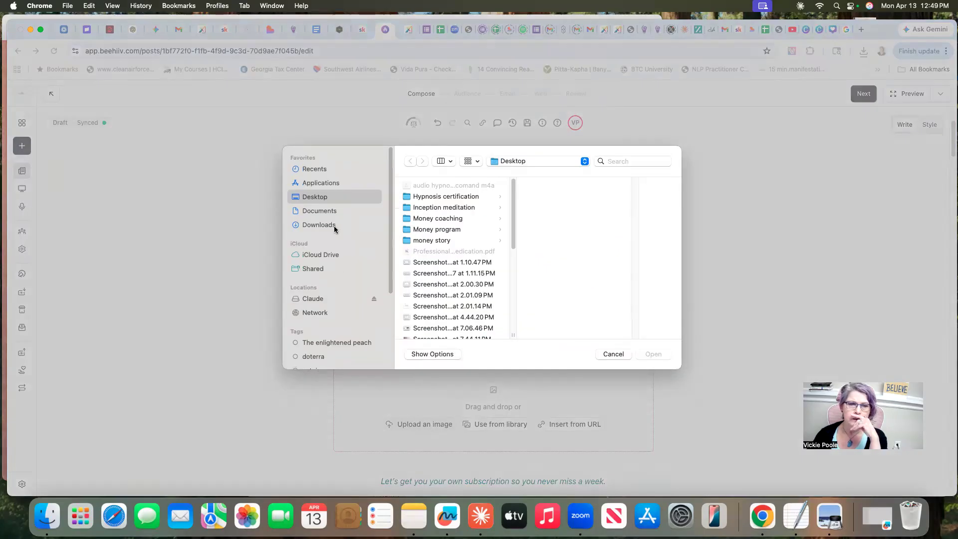
click(319, 225)
drag(514, 188, 518, 232)
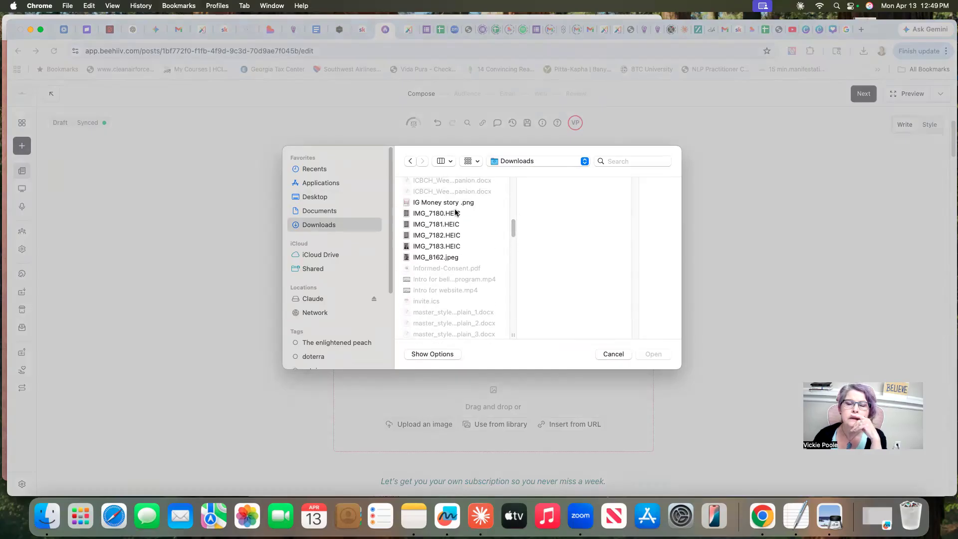
drag(514, 229, 514, 247)
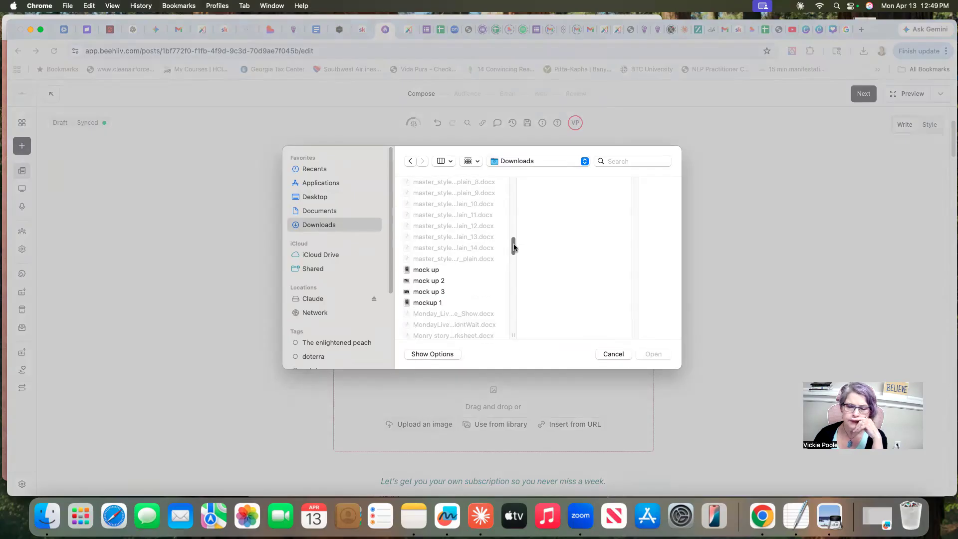
click(475, 519)
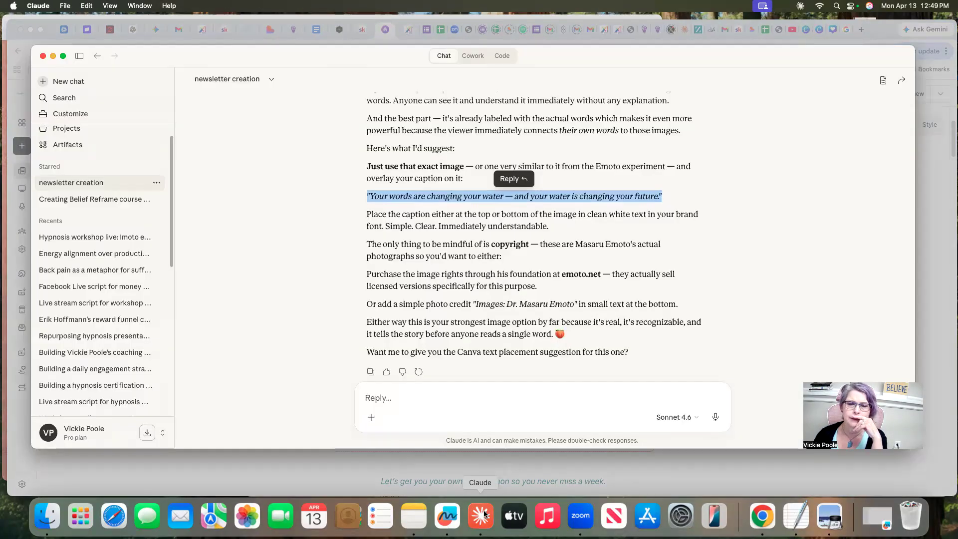
click(790, 474)
drag(513, 245, 510, 327)
scroll(507, 297, up, 2)
click(465, 319)
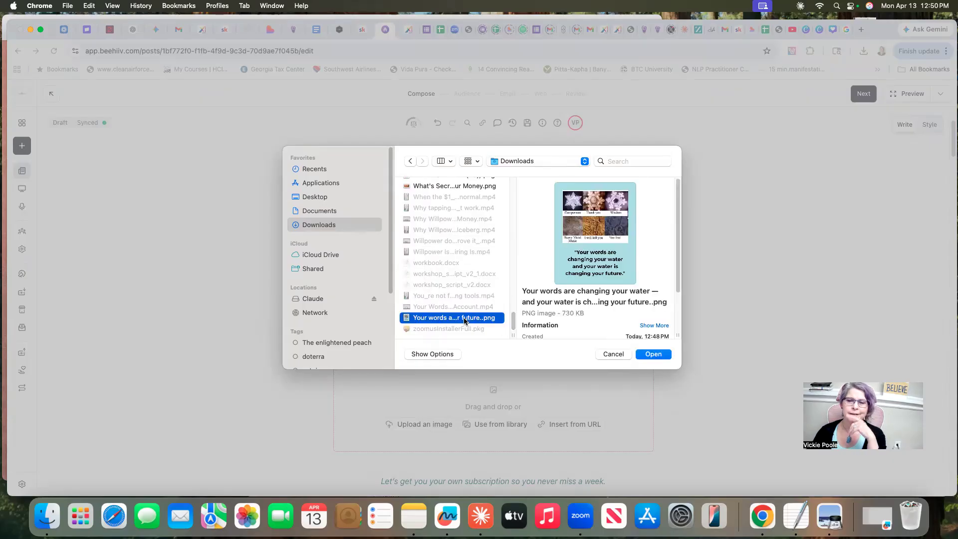
click(652, 355)
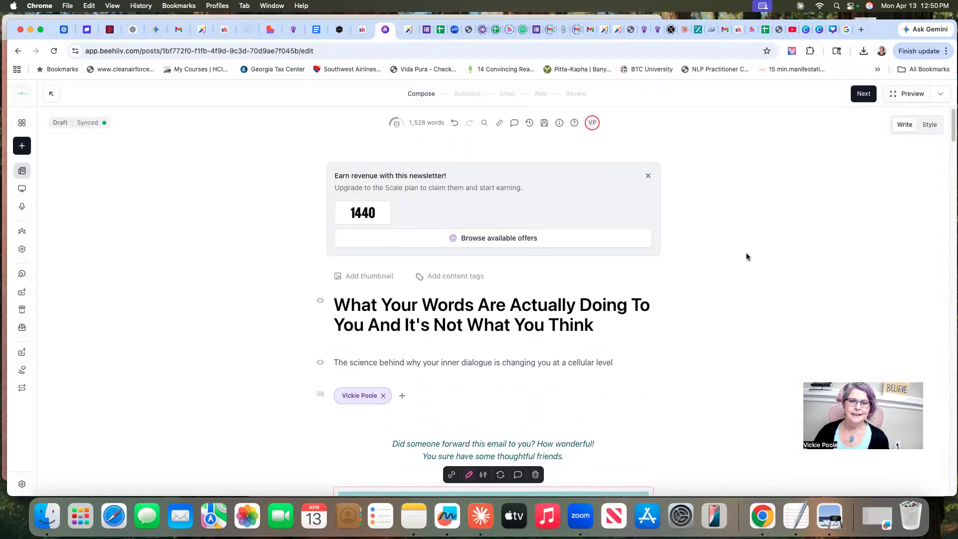
Set the "Your words are changing your water" image from the workspace media library as the post's thumbnail
click(369, 279)
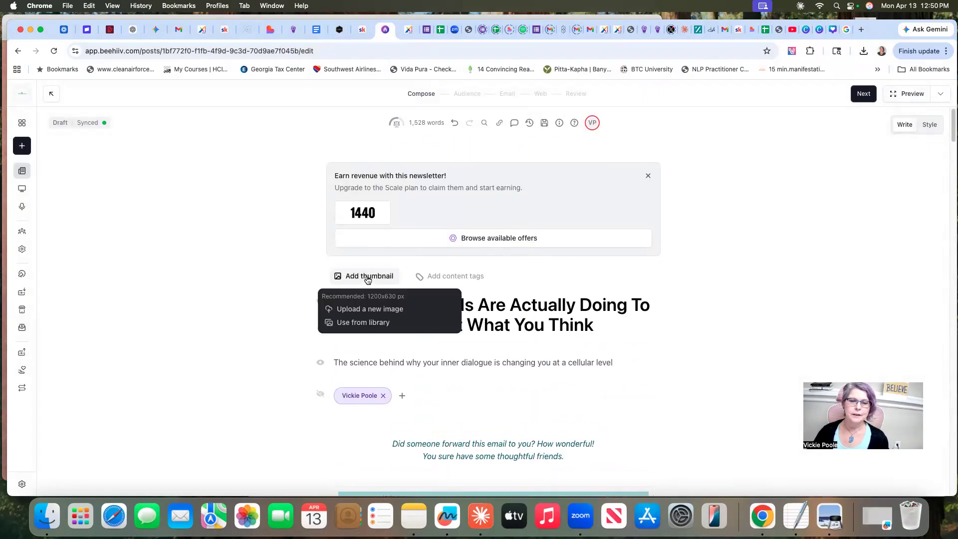
click(364, 323)
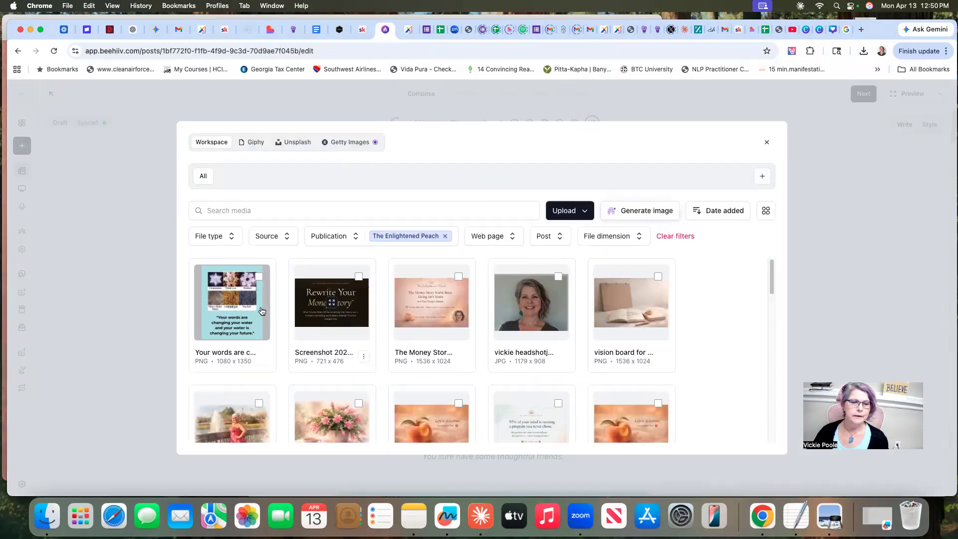
click(257, 278)
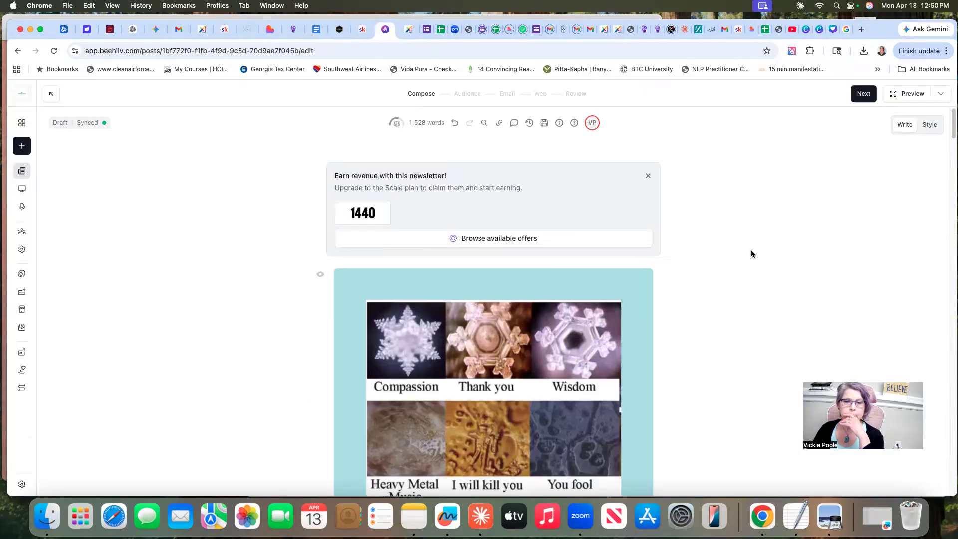
Check how the thumbnail and the body copy of the crystal image sit around the title and introduction
scroll(758, 256, down, 1)
scroll(757, 257, down, 10)
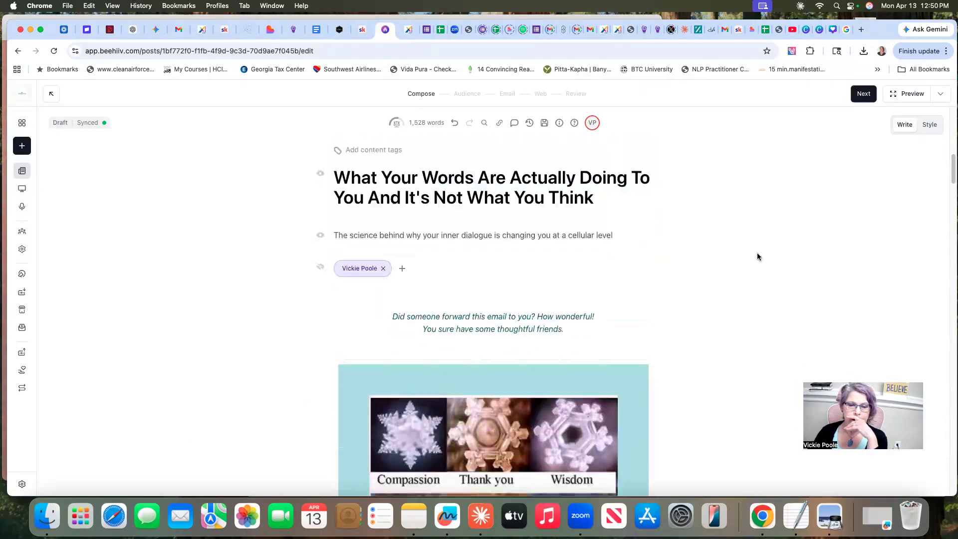
scroll(756, 253, up, 10)
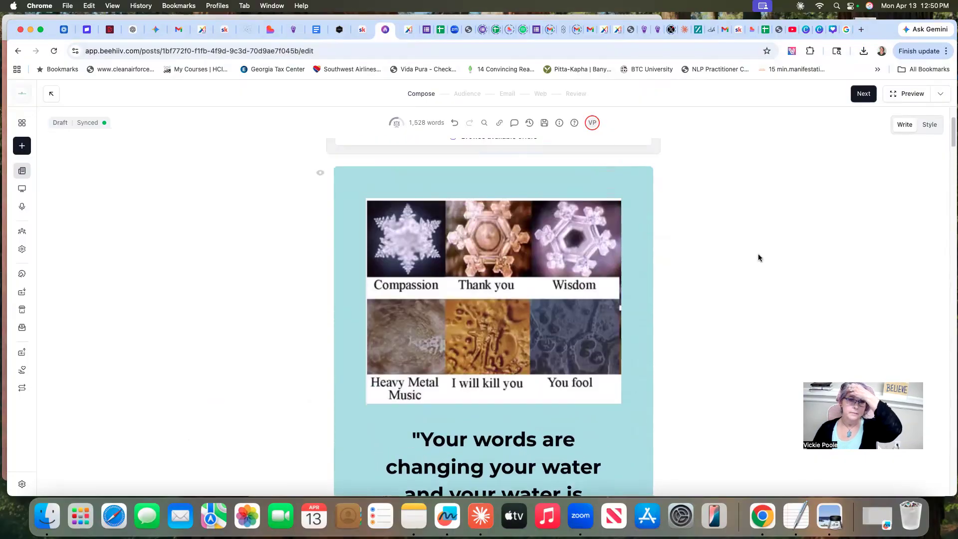
scroll(759, 258, up, 2)
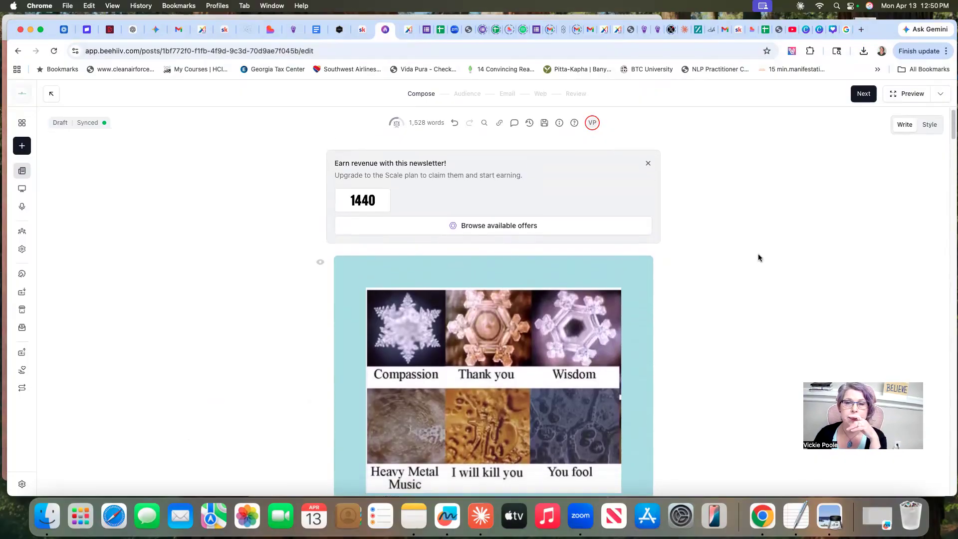
scroll(759, 257, down, 5)
scroll(759, 258, down, 15)
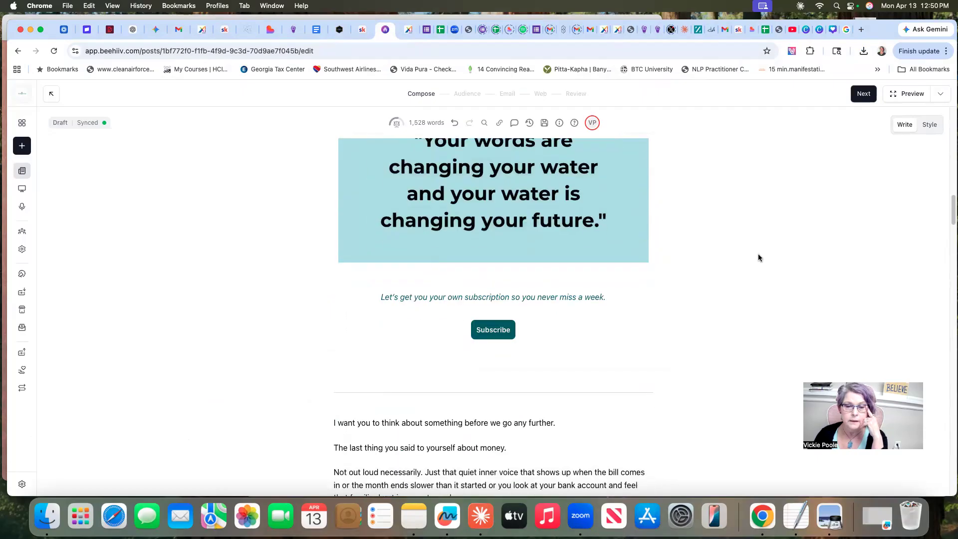
scroll(759, 257, up, 10)
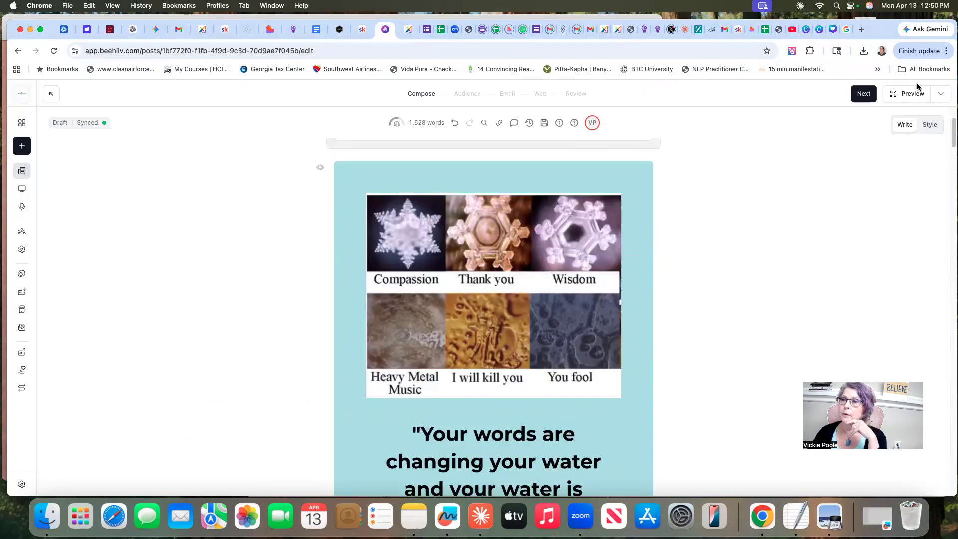
Preview the newsletter as a desktop email and examine it from the title and crystal image down to the footer
click(911, 94)
scroll(704, 281, down, 10)
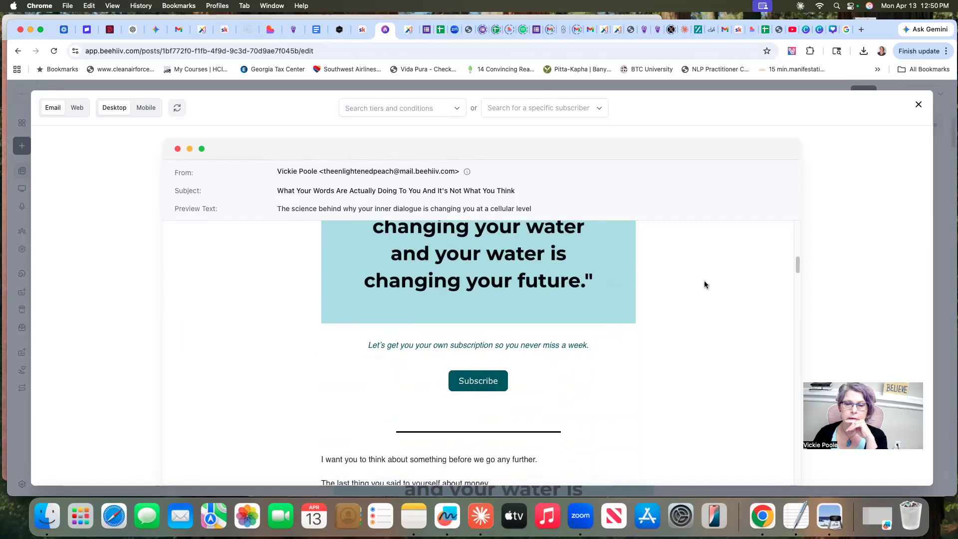
scroll(704, 284, down, 6)
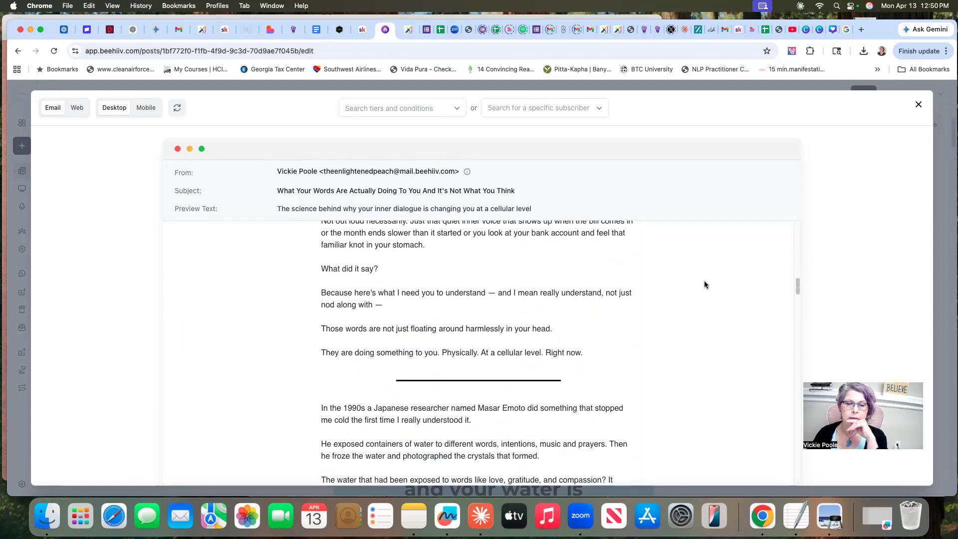
scroll(705, 285, up, 8)
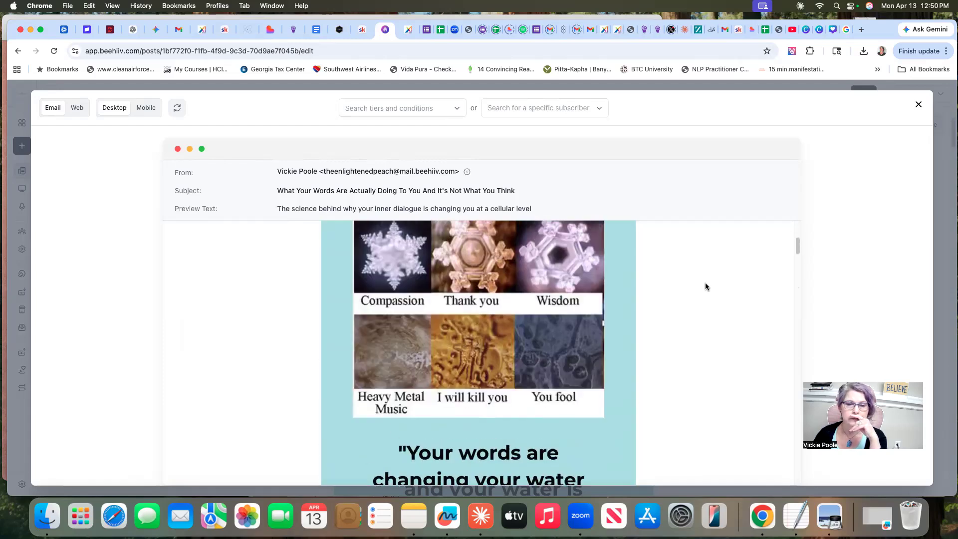
scroll(706, 288, up, 3)
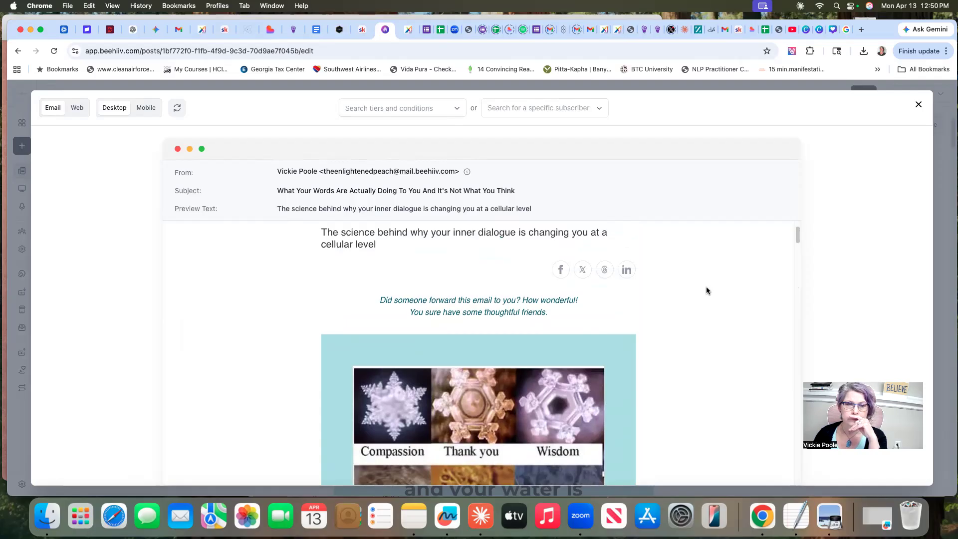
scroll(706, 292, up, 2)
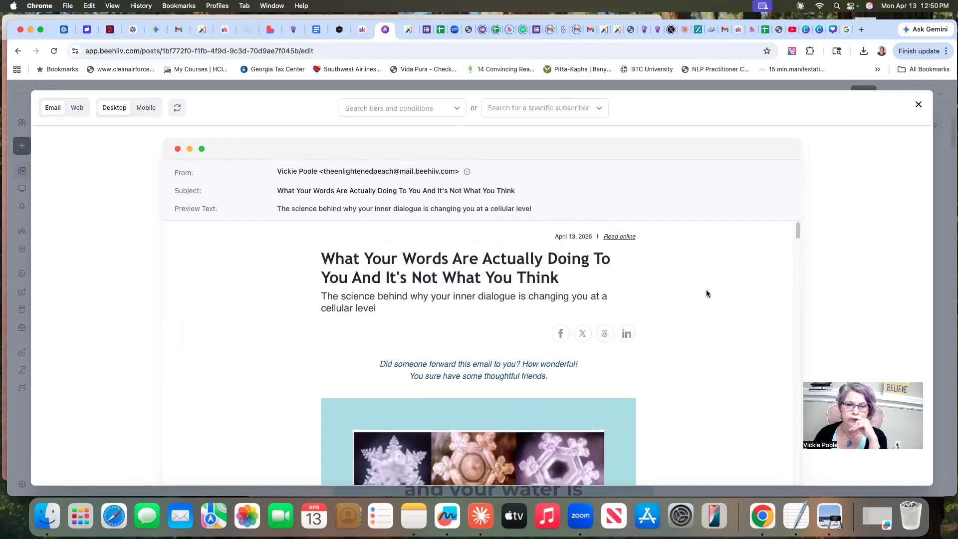
scroll(707, 293, down, 10)
scroll(706, 294, down, 20)
scroll(706, 293, down, 20)
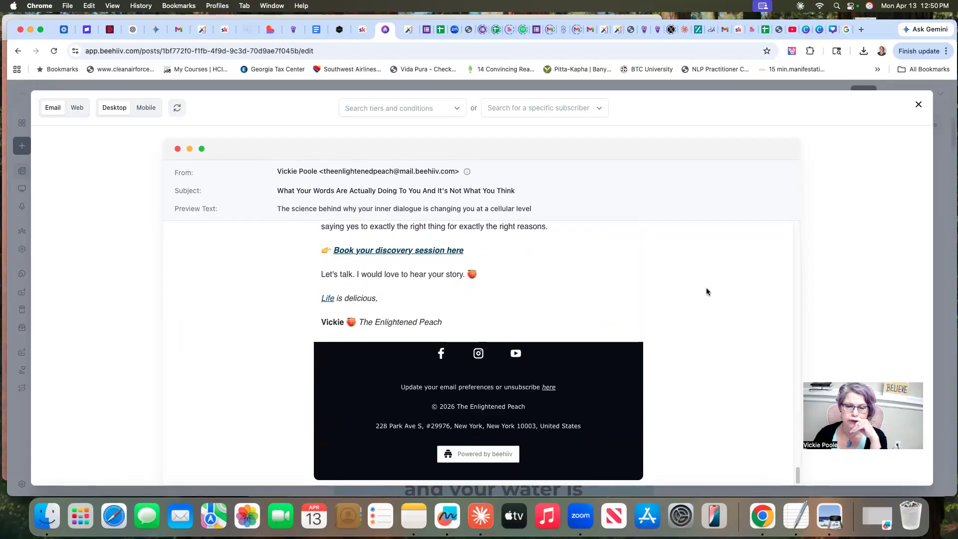
Test the discovery session booking link, close the booking page, and review the letter's text back up from its end
scroll(706, 292, up, 4)
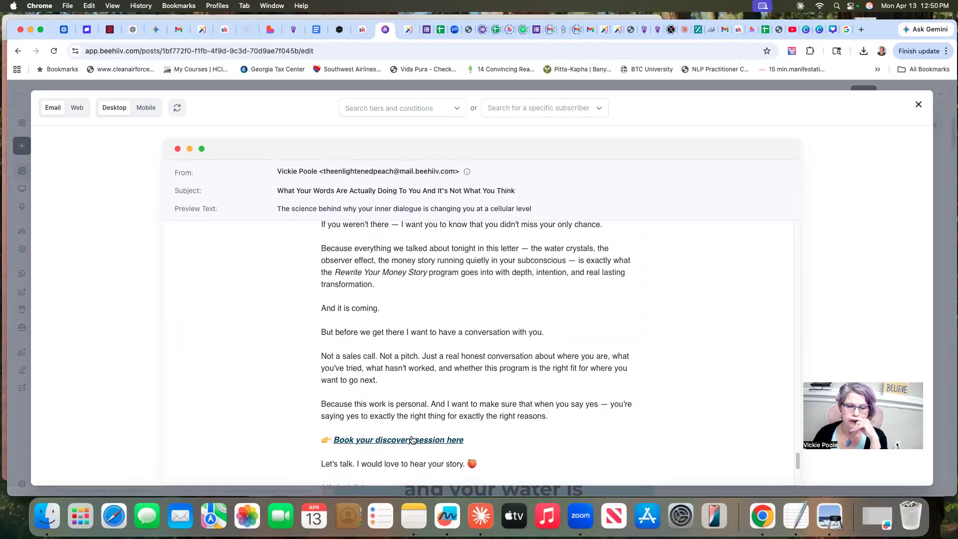
click(439, 440)
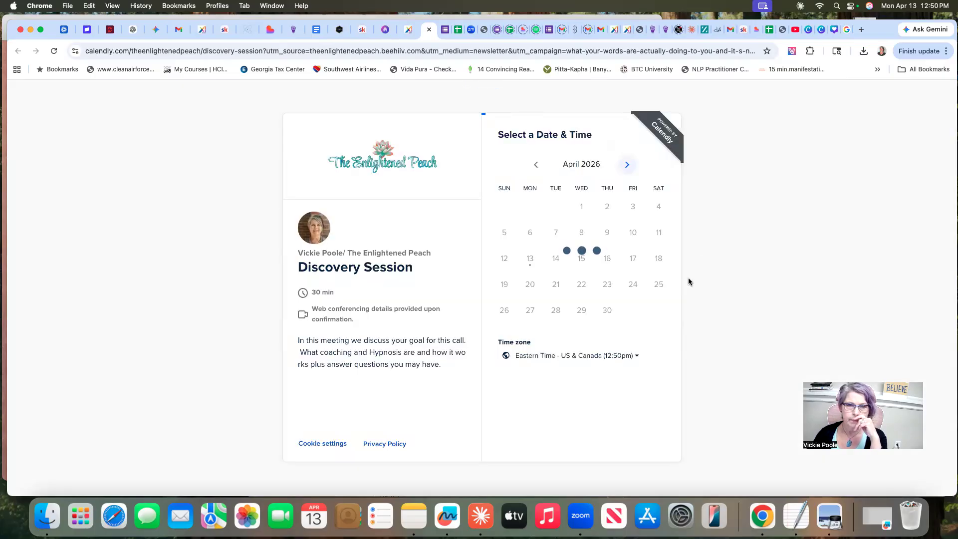
click(430, 29)
scroll(449, 328, up, 15)
scroll(451, 328, up, 10)
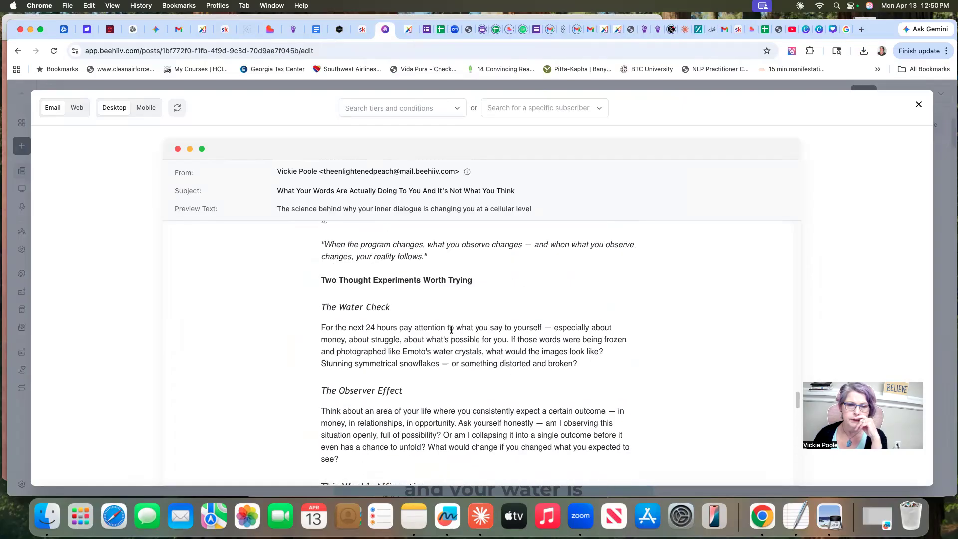
scroll(452, 331, up, 10)
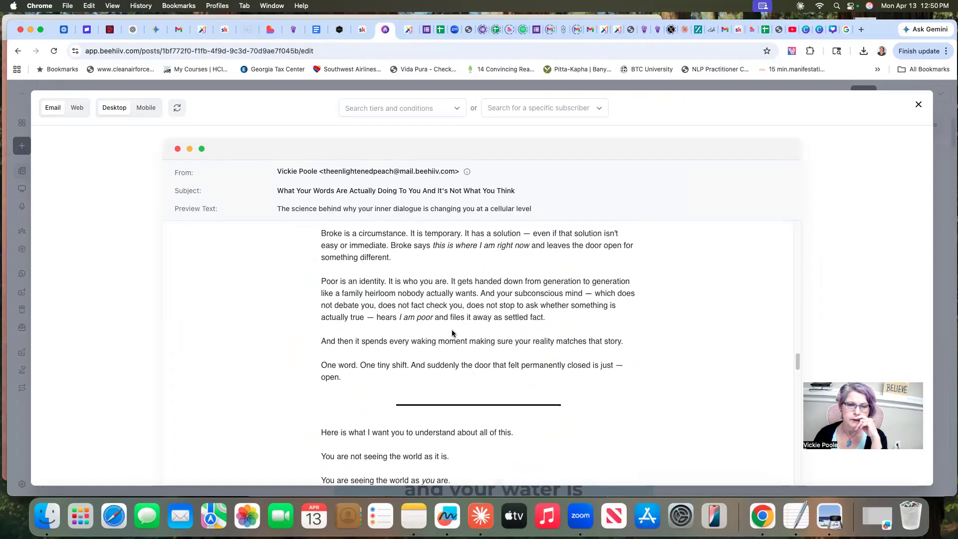
Test the Amazon link for The Hidden Messages in Water in the email preview and close the book page
scroll(453, 332, down, 20)
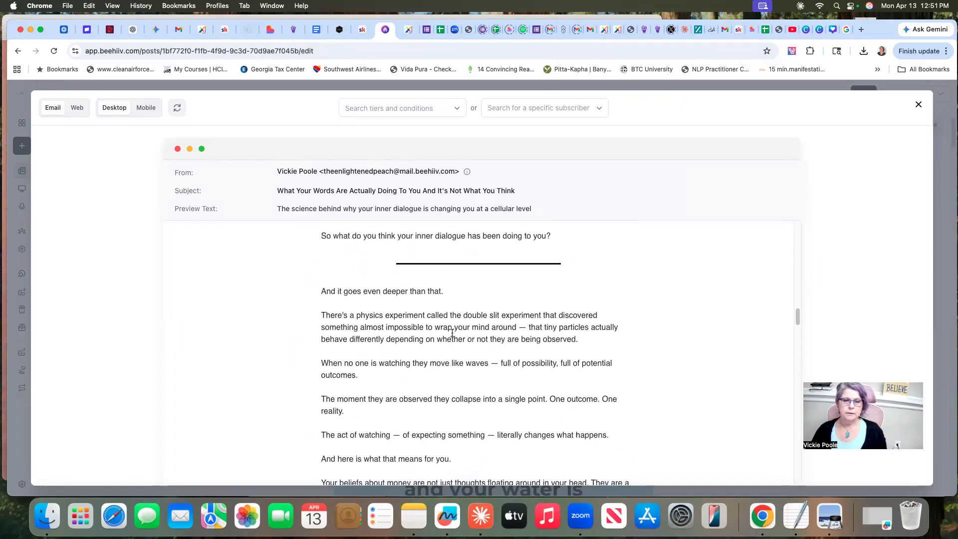
scroll(456, 329, down, 20)
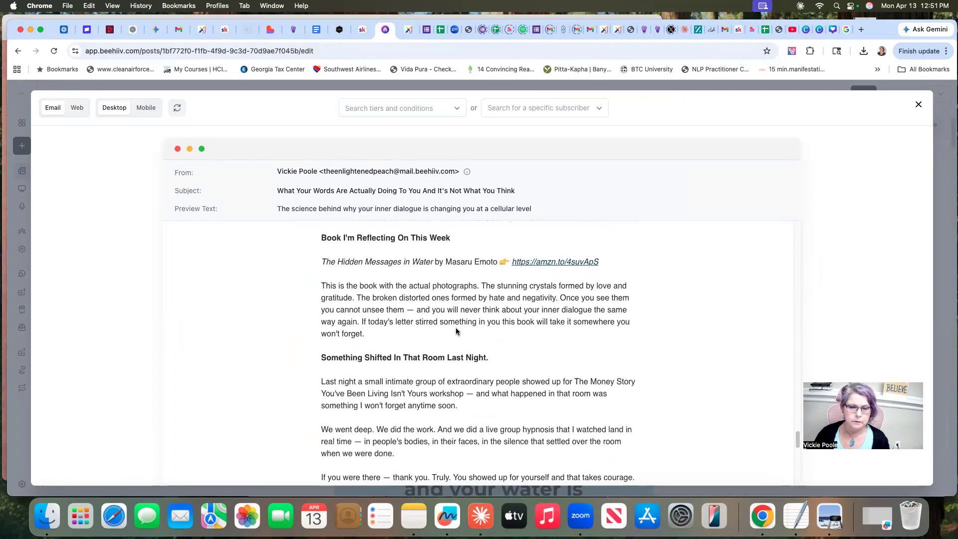
scroll(498, 304, up, 10)
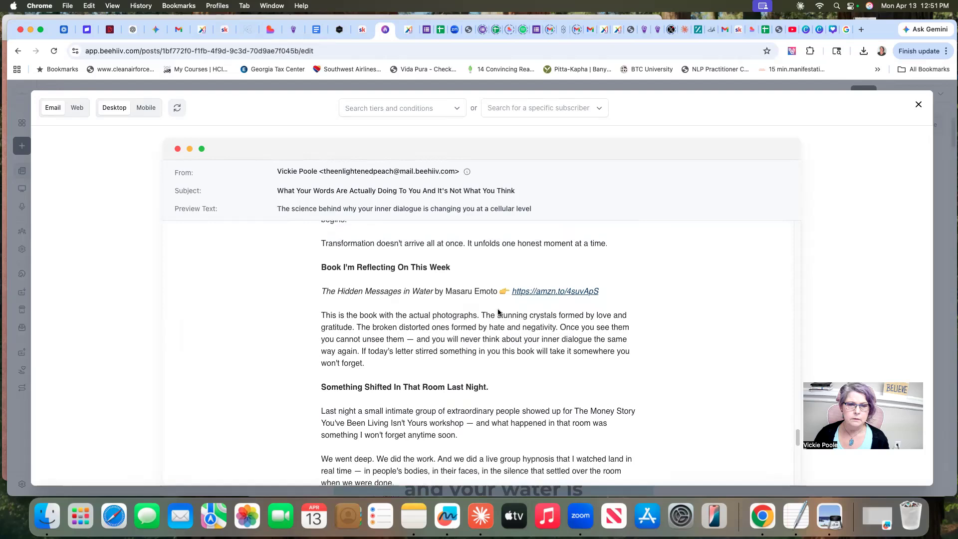
scroll(499, 312, up, 2)
click(551, 315)
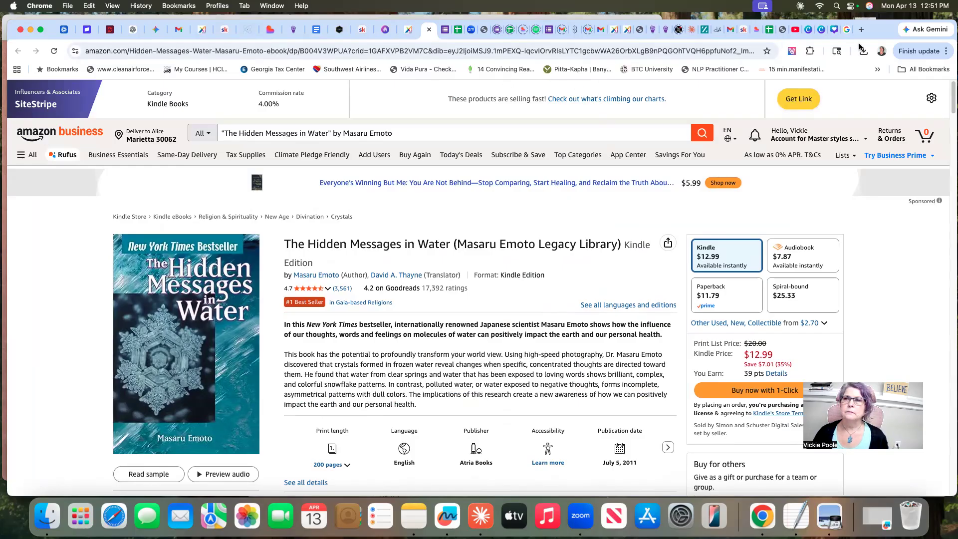
mouse_move(877, 27)
mouse_down()
mouse_move(873, 74)
mouse_move(865, 12)
mouse_up()
click(426, 79)
Test the Subscribe button below the crystal image in the email preview and close the subscription page
scroll(586, 269, up, 10)
scroll(585, 281, up, 15)
scroll(585, 285, up, 15)
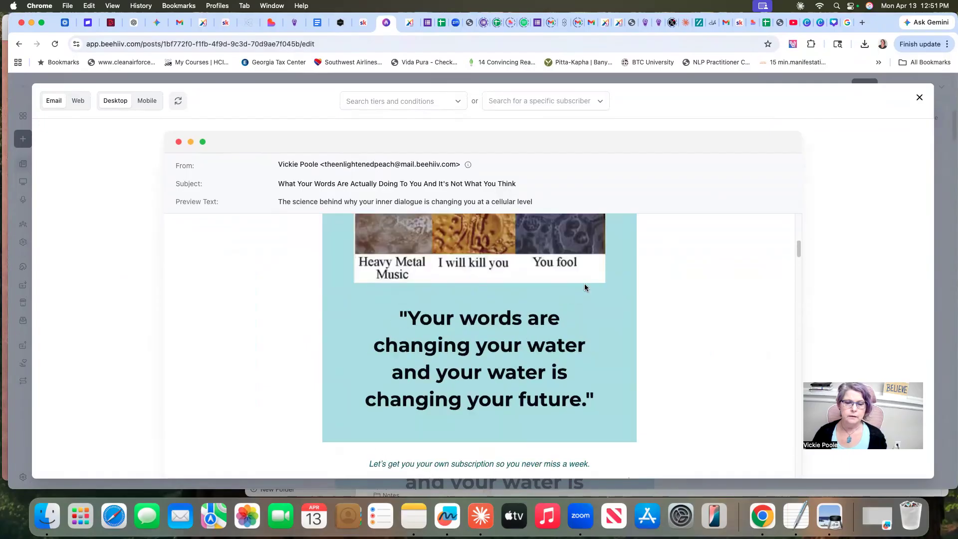
scroll(585, 285, up, 5)
scroll(586, 286, down, 4)
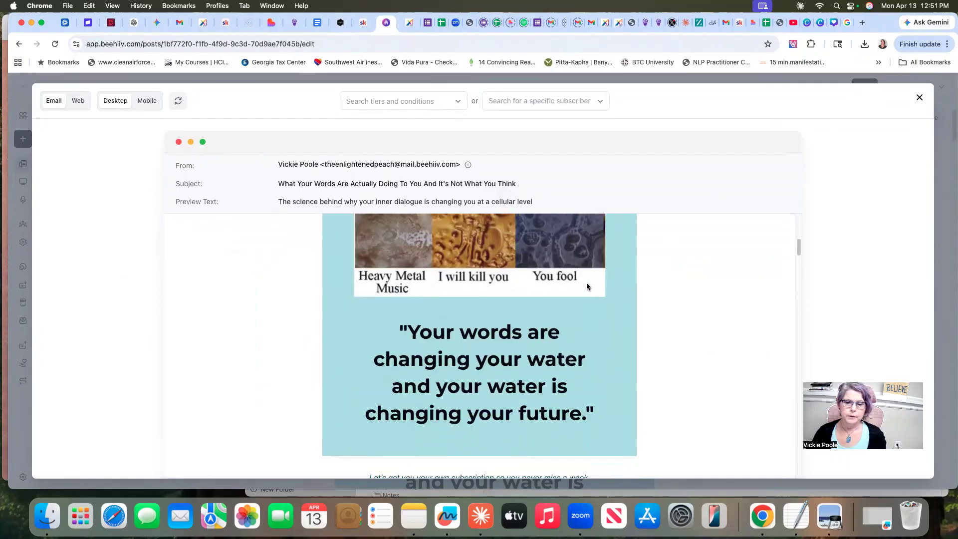
scroll(587, 286, down, 4)
click(475, 336)
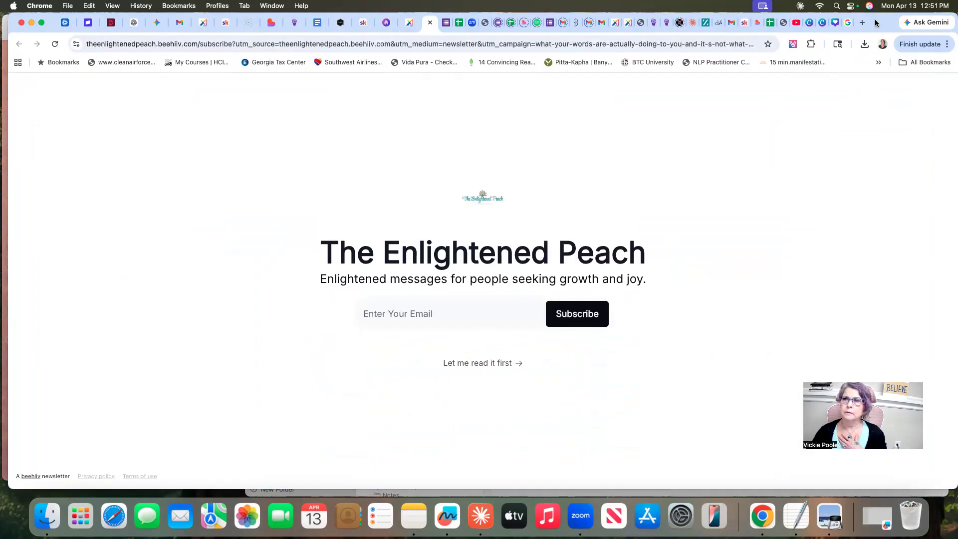
drag(876, 23, 874, 41)
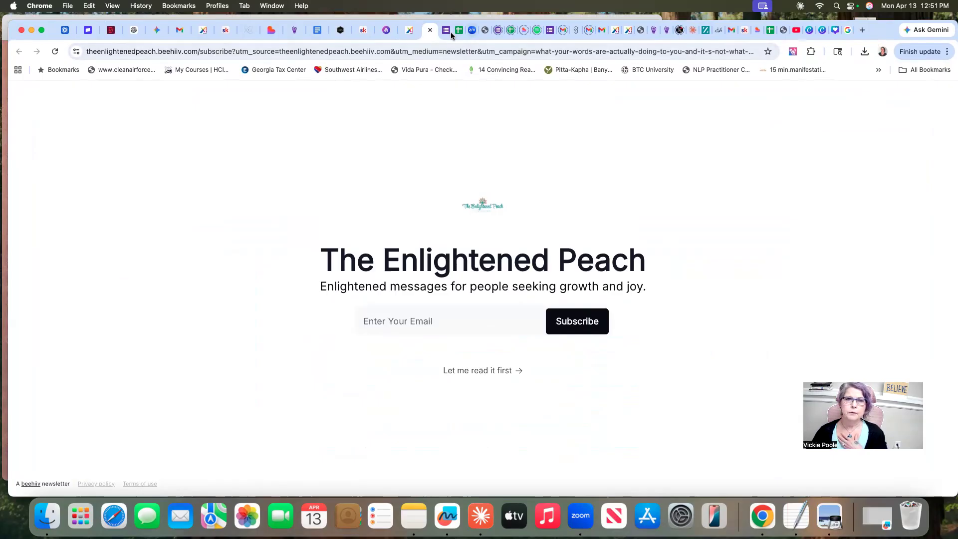
click(430, 30)
Review the letter from the subscription invitation to the journal prompt and book recommendation, and close the email preview
scroll(581, 342, down, 5)
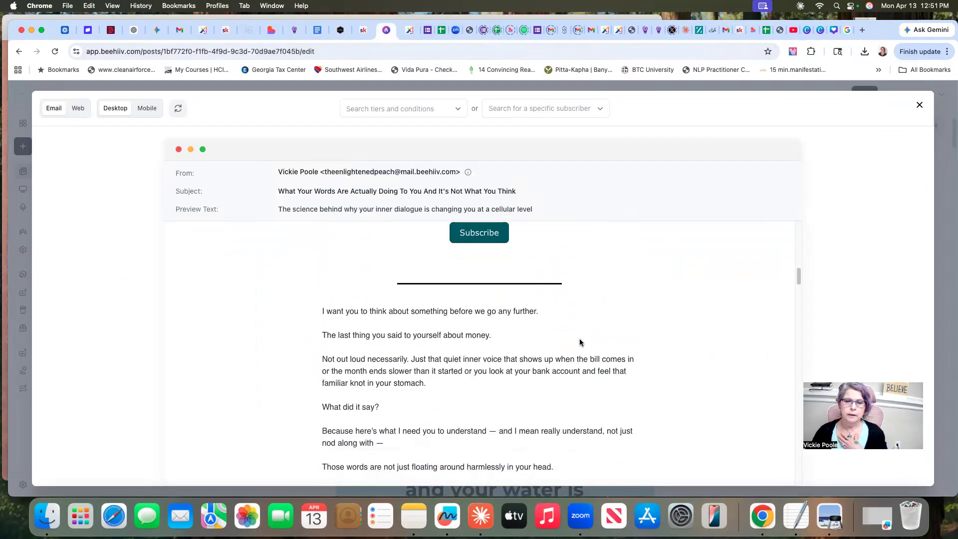
scroll(464, 324, up, 3)
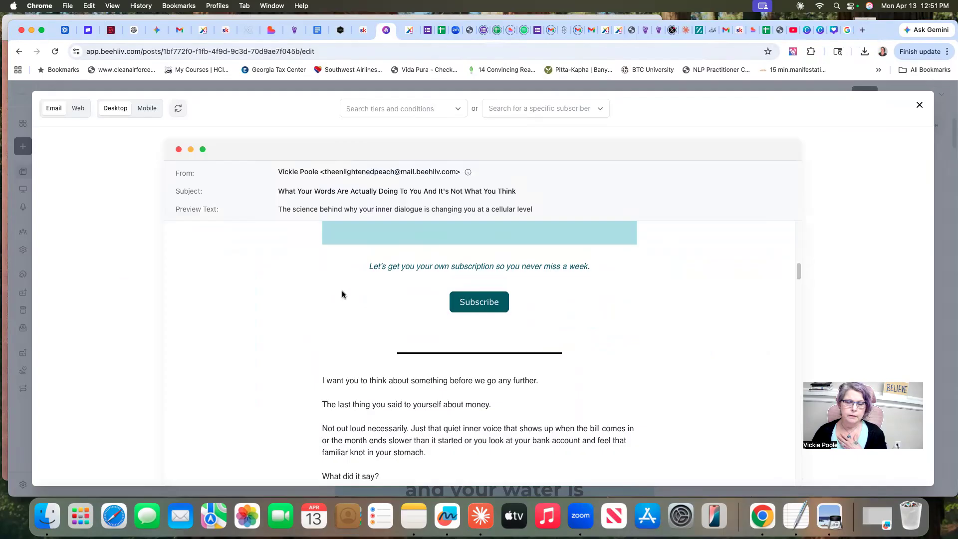
scroll(343, 291, up, 2)
scroll(343, 294, down, 11)
scroll(343, 297, down, 20)
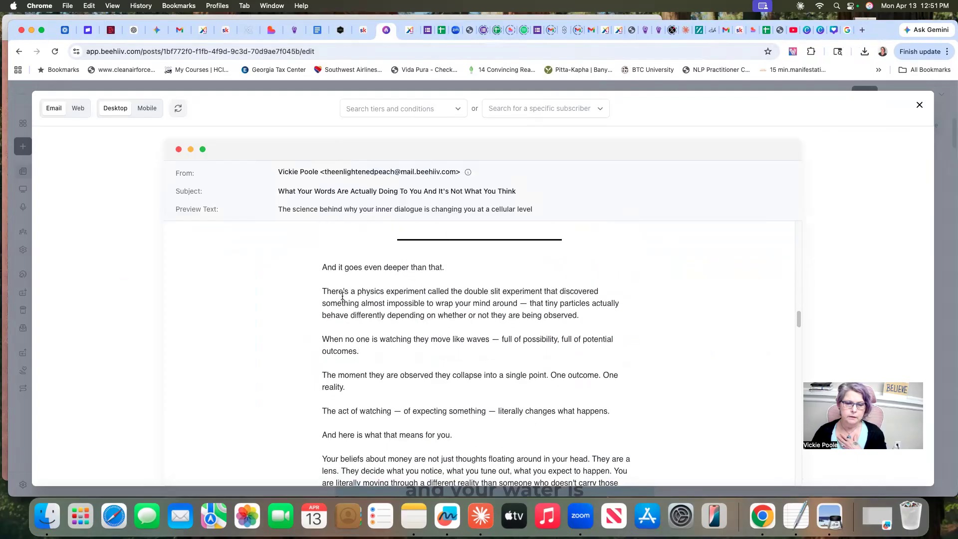
scroll(342, 296, down, 18)
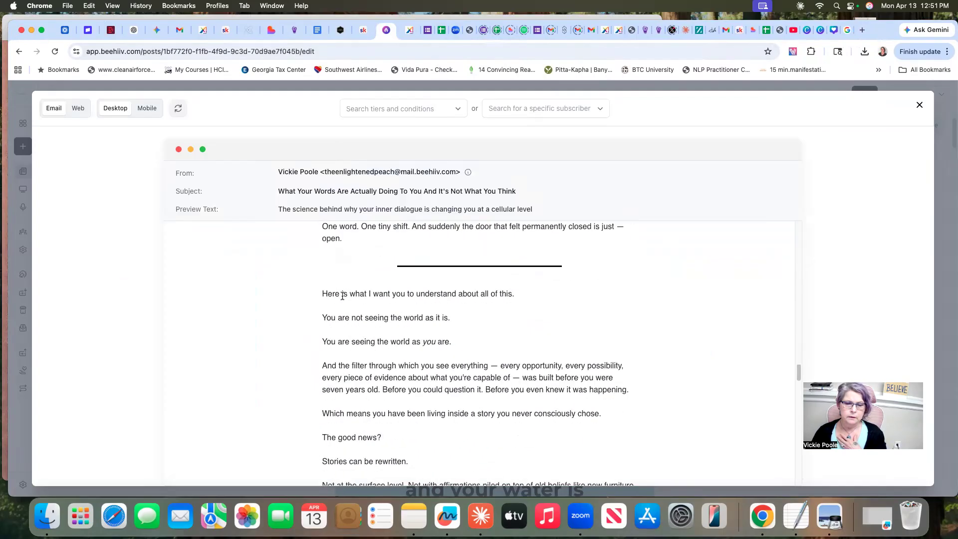
scroll(342, 297, down, 20)
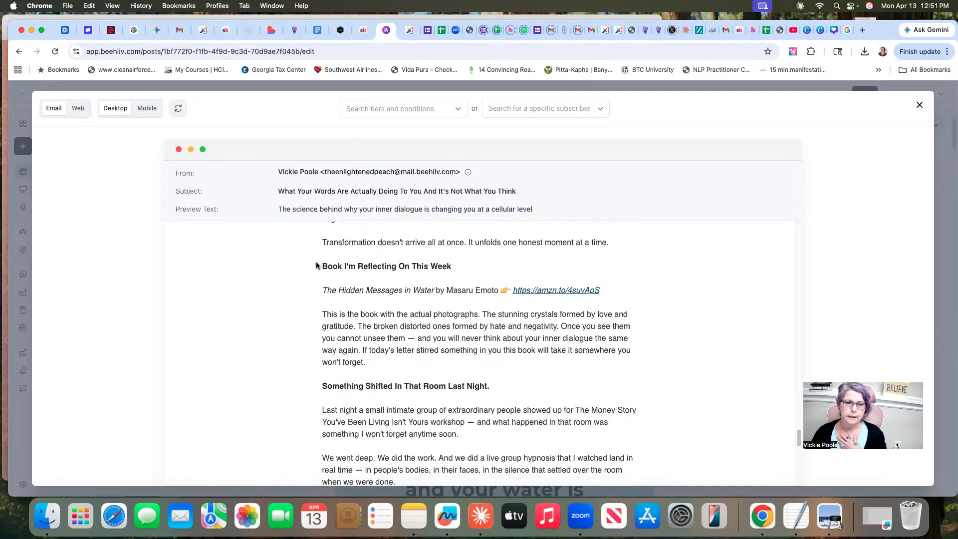
scroll(340, 280, up, 1)
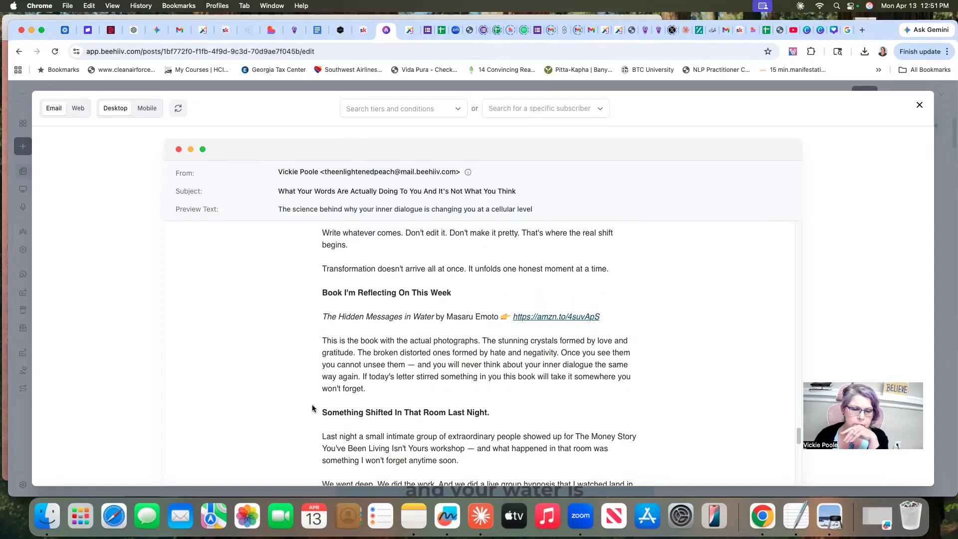
scroll(554, 383, down, 2)
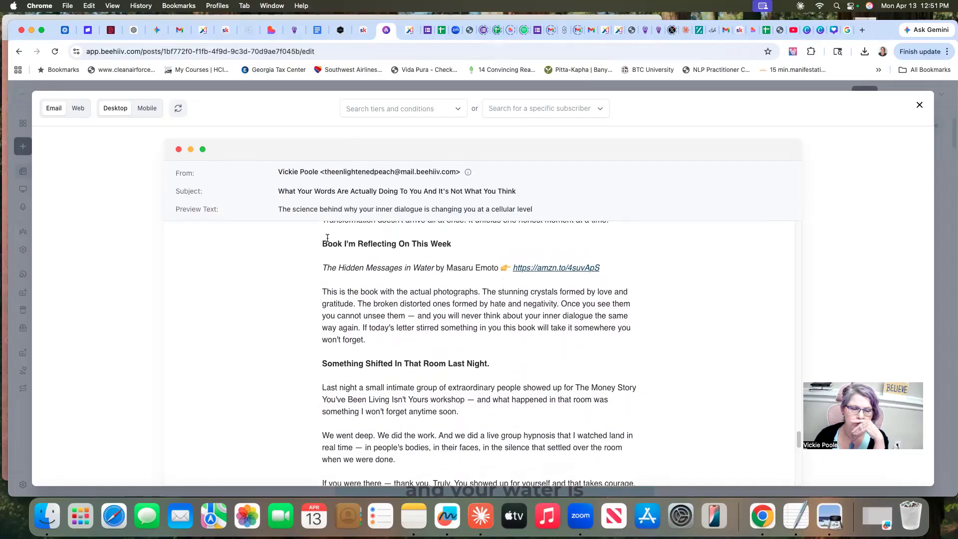
scroll(319, 269, up, 5)
scroll(320, 268, up, 1)
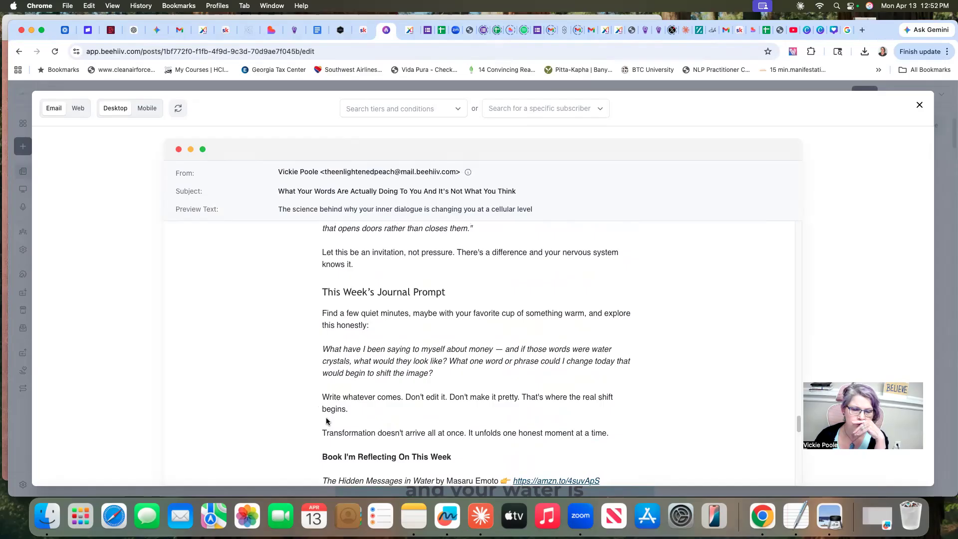
scroll(324, 441, down, 4)
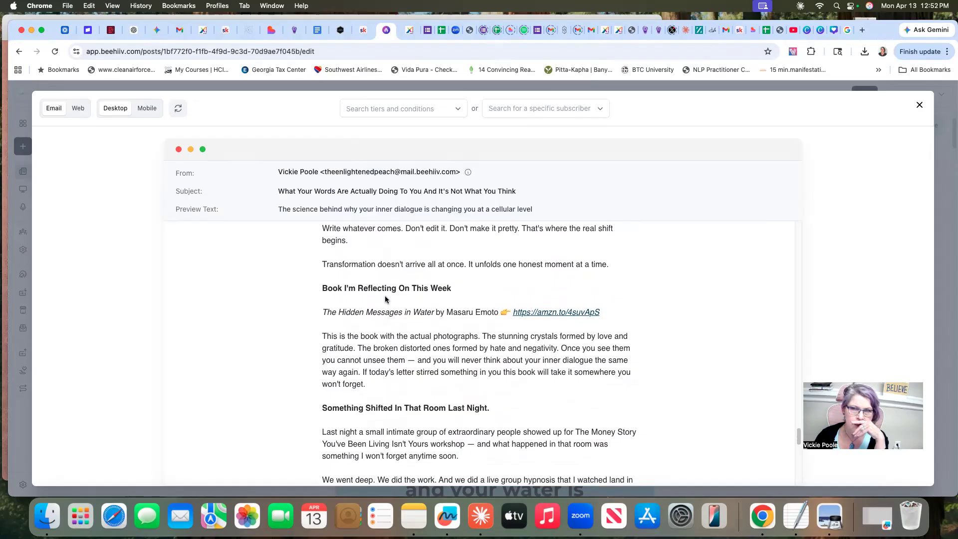
click(920, 105)
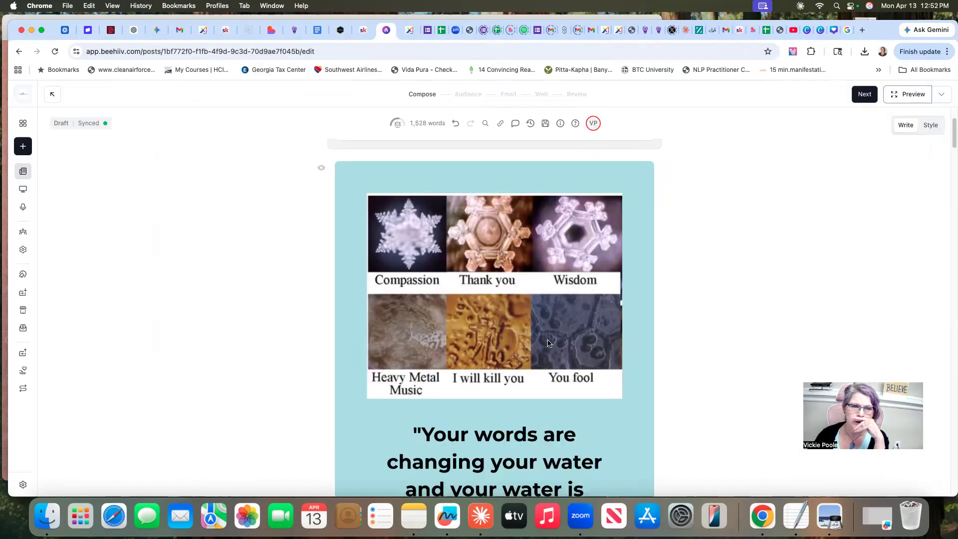
Insert an empty line directly below the book link in the "Book I'm Reflecting On This Week" section
scroll(549, 339, down, 15)
scroll(549, 344, down, 5)
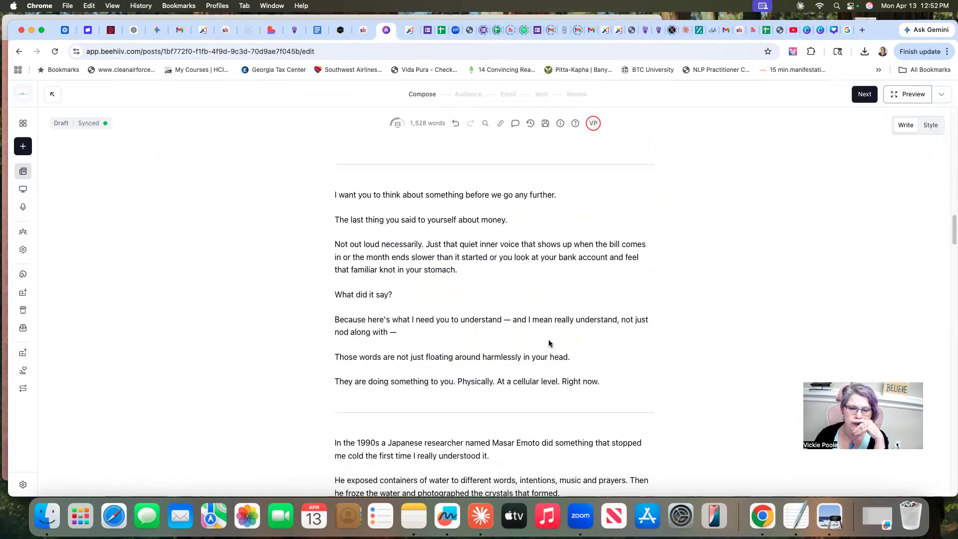
scroll(549, 340, down, 5)
scroll(549, 340, down, 15)
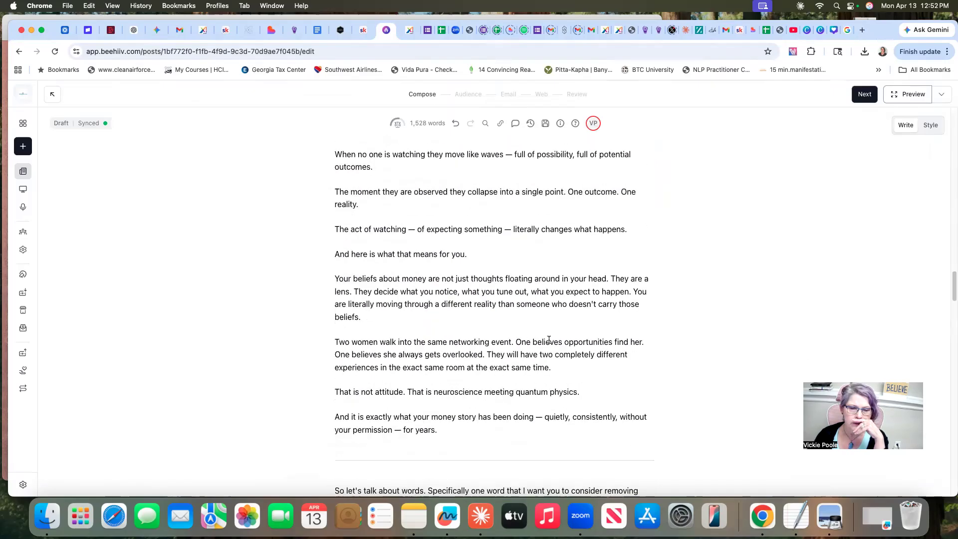
scroll(549, 340, down, 10)
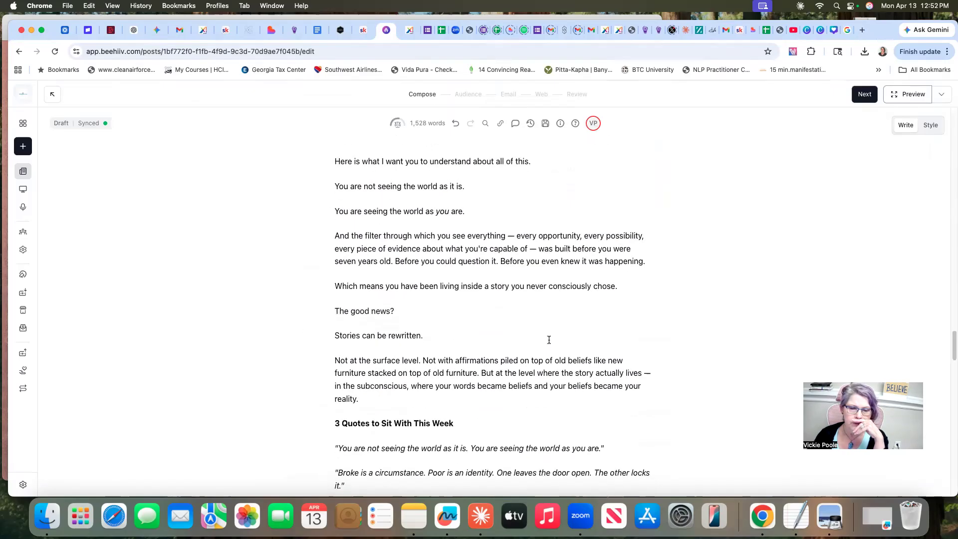
scroll(549, 340, down, 12)
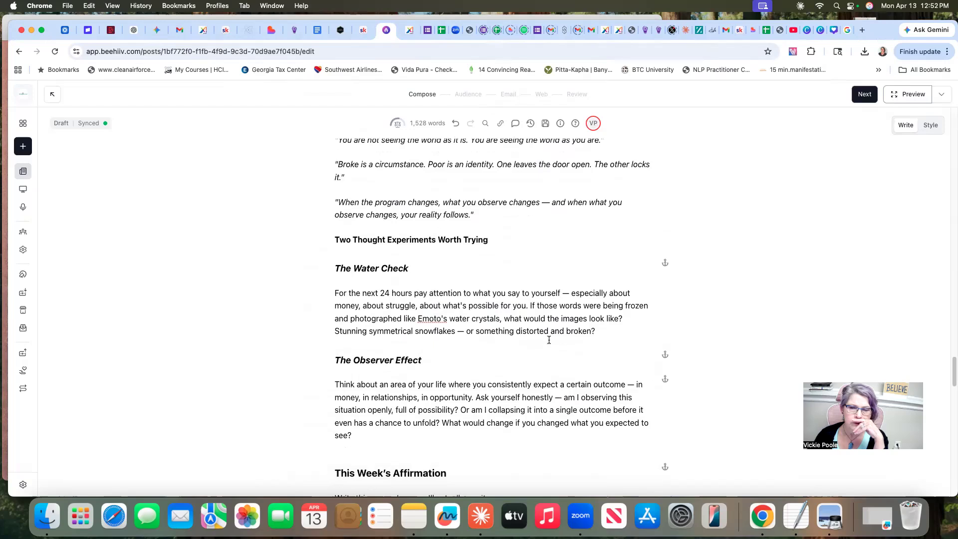
scroll(549, 339, down, 5)
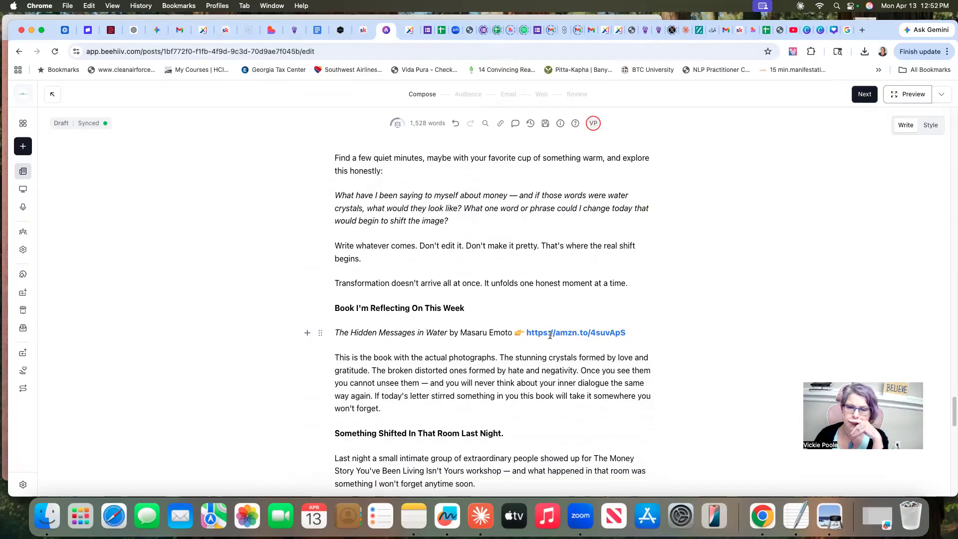
click(307, 334)
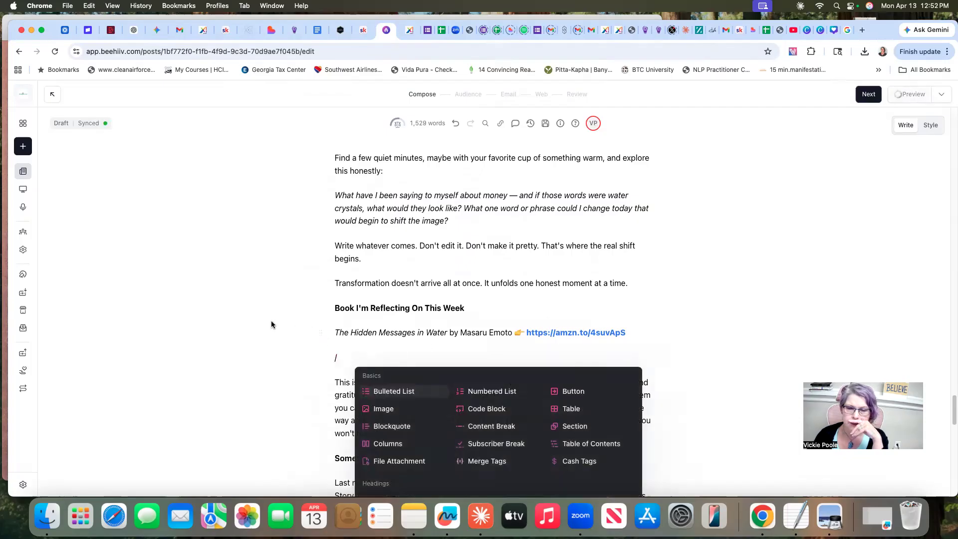
scroll(271, 320, down, 3)
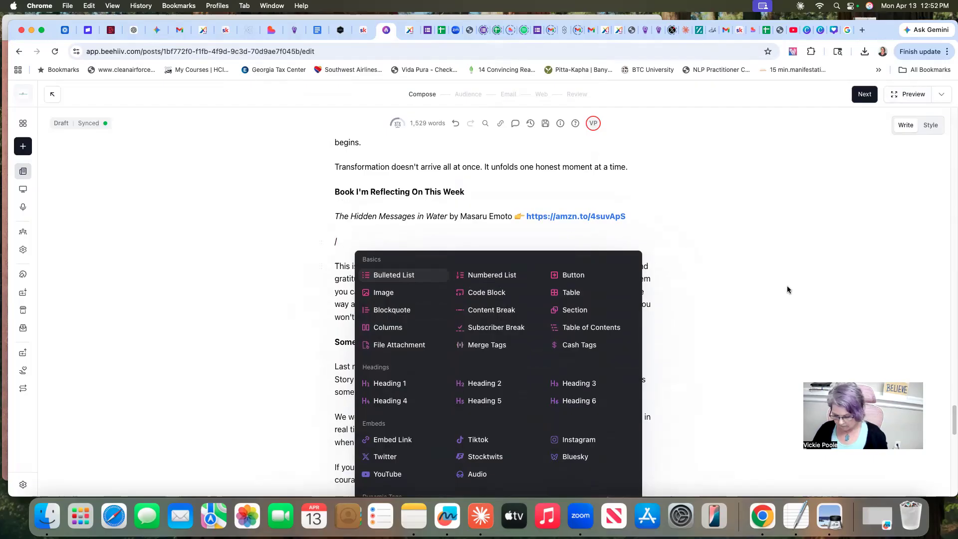
key(BackSpace)
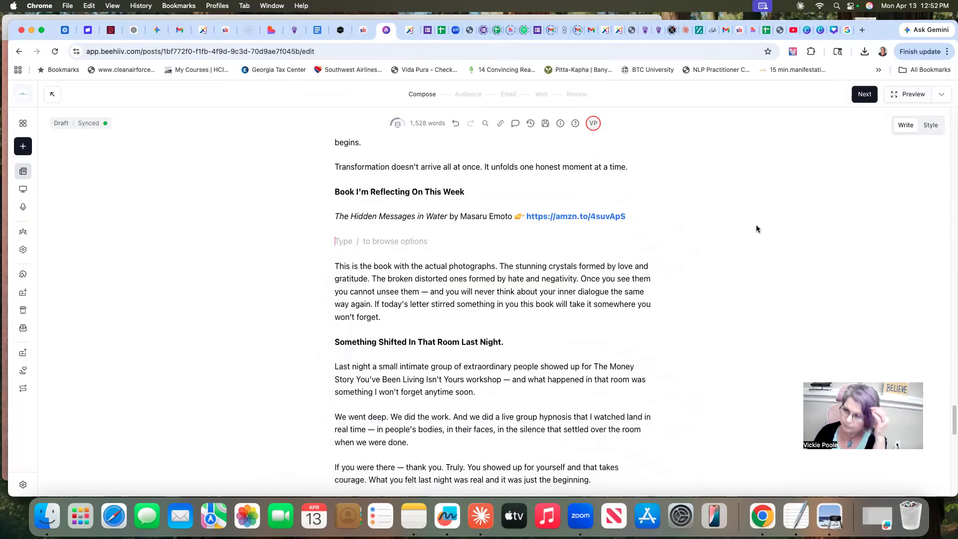
Accept the existing audience and email settings of the post and proceed to its web post settings
scroll(762, 230, up, 5)
scroll(762, 230, up, 15)
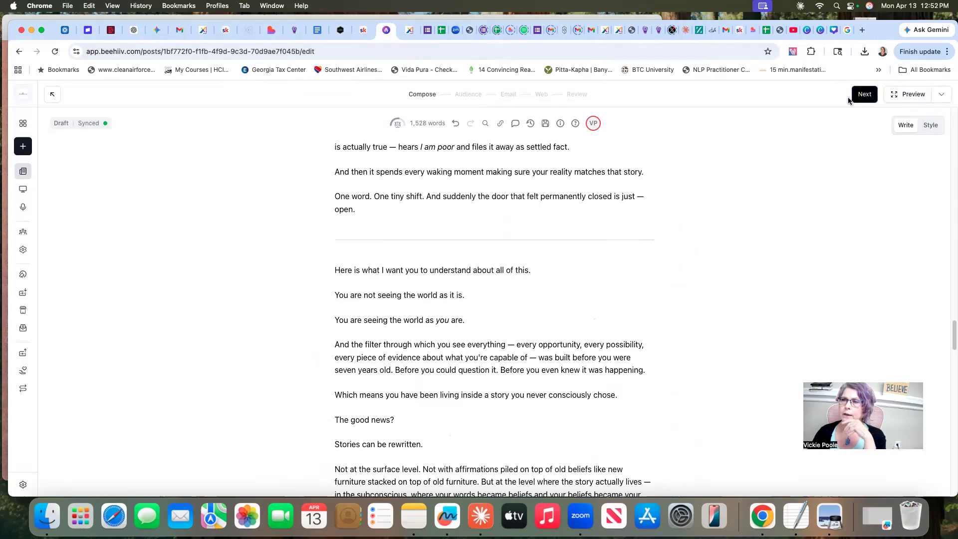
scroll(807, 148, up, 3)
click(863, 94)
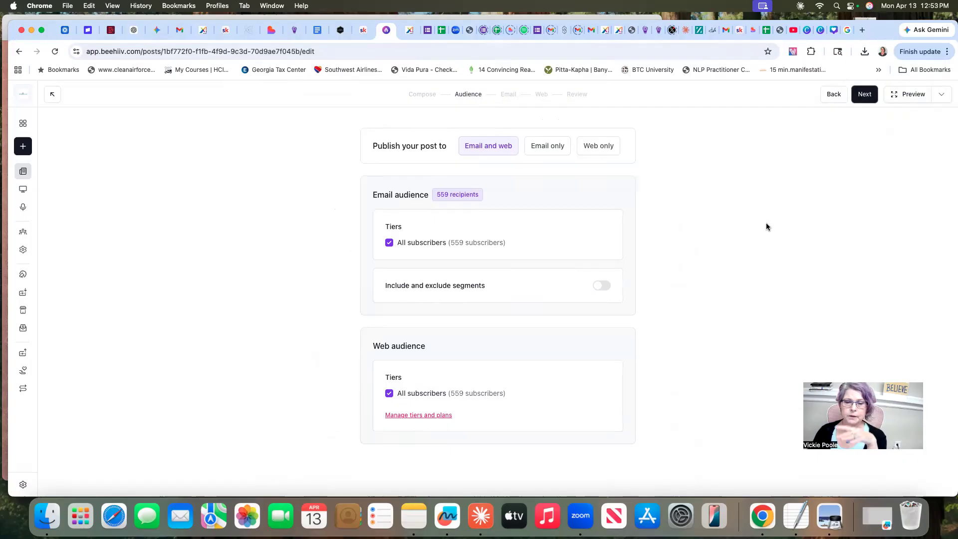
click(862, 95)
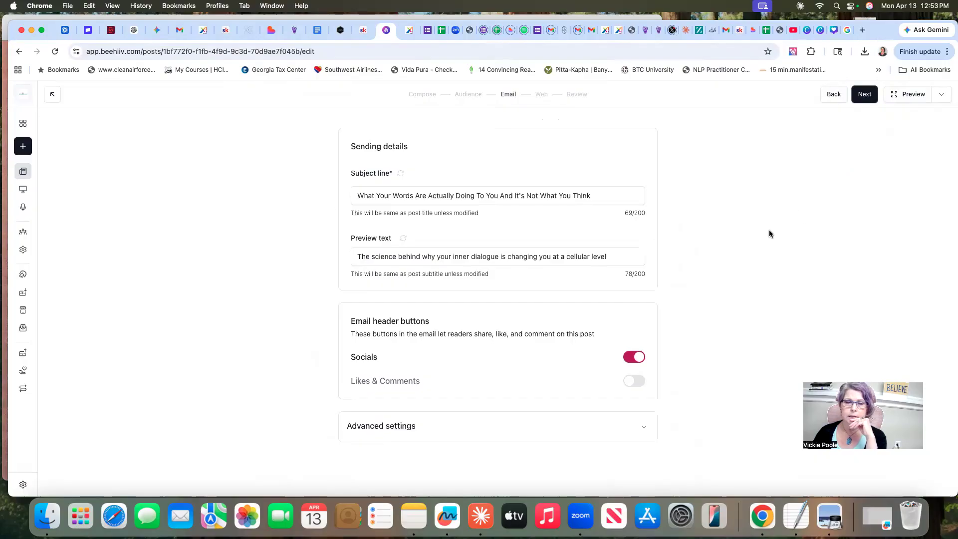
click(865, 95)
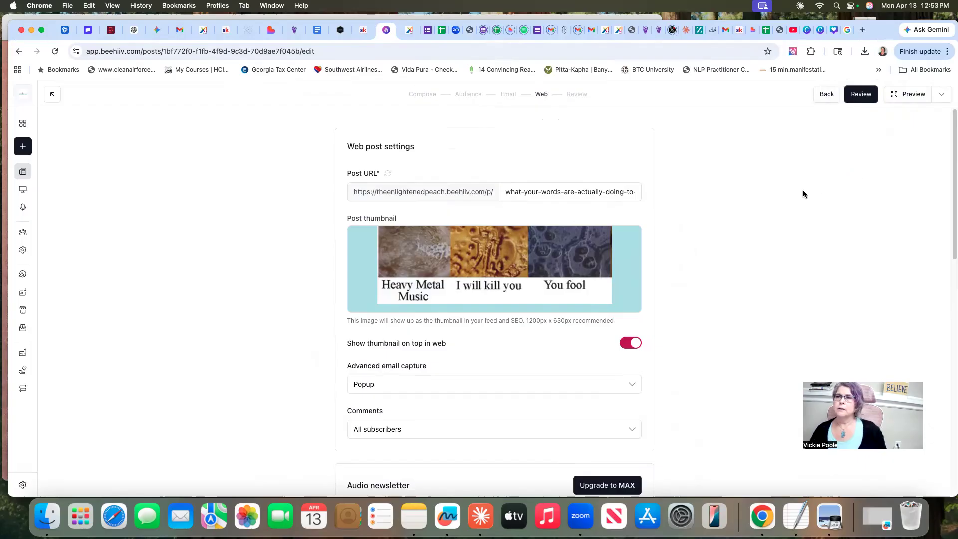
Switch to the "Your words are changing your water" design in Canva and create a copy resized to 1200 × 630 px
click(821, 31)
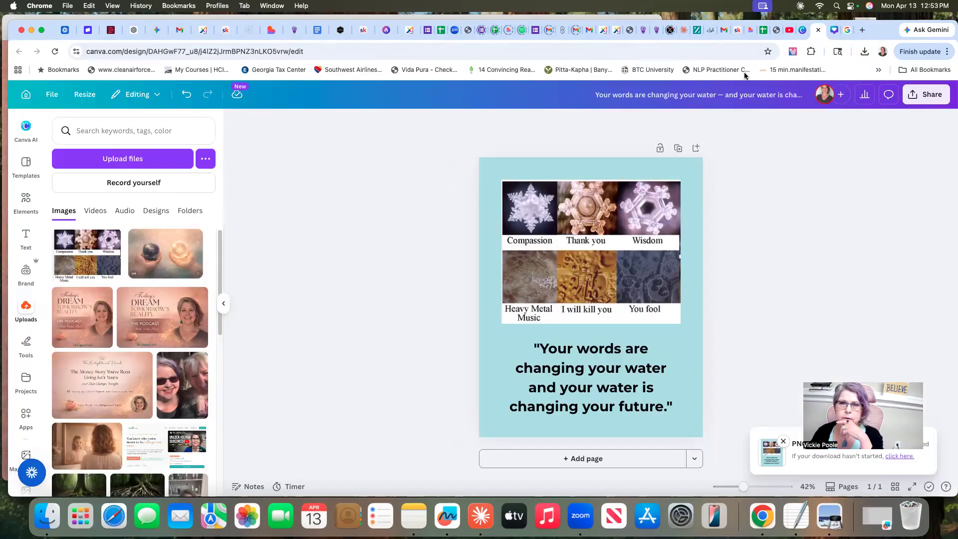
click(83, 94)
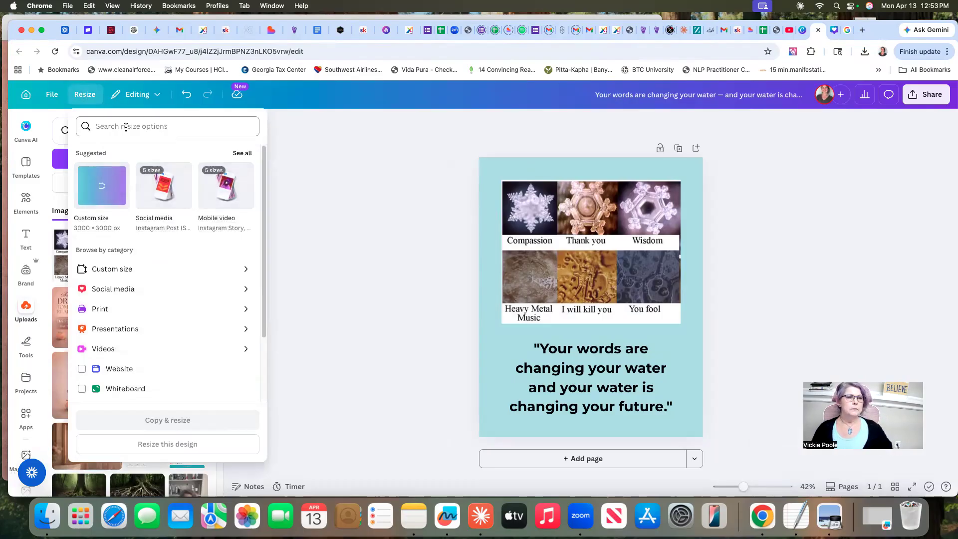
click(248, 270)
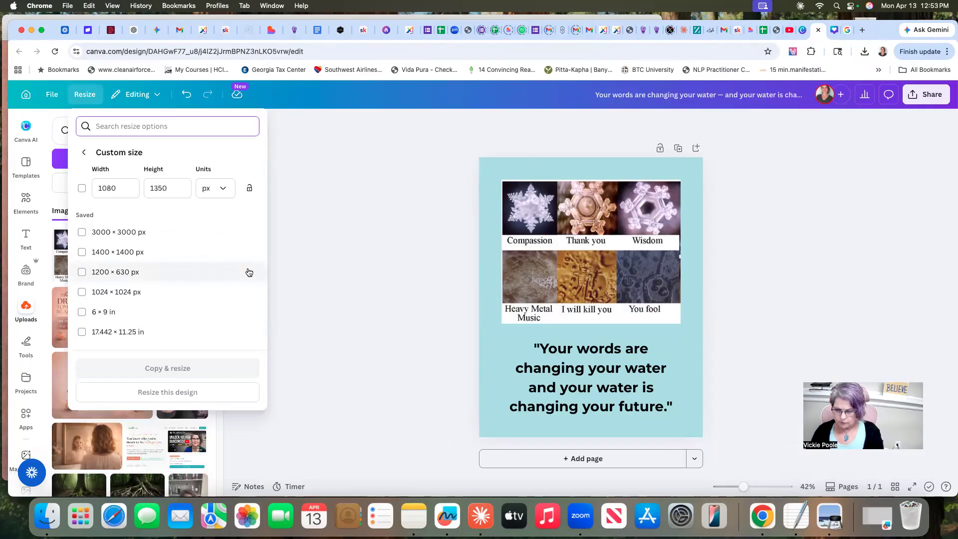
click(82, 272)
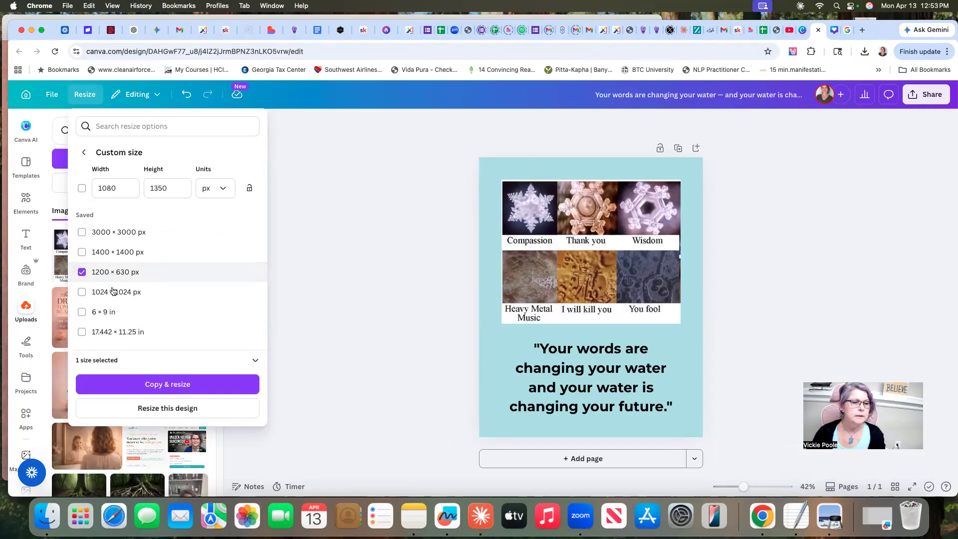
click(176, 385)
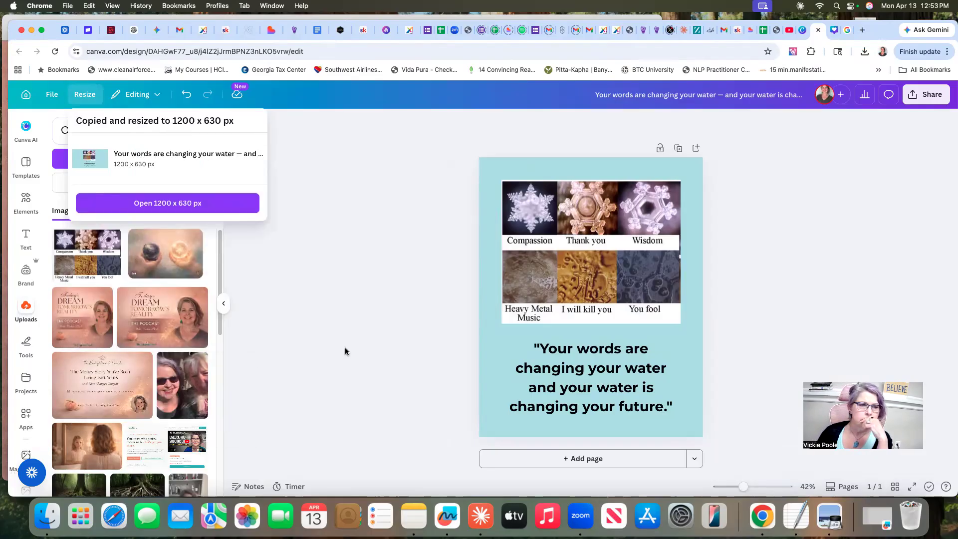
Open the 1200 × 630 px copy of the design, and switch to beehiiv to return the post to its Compose stage
click(173, 204)
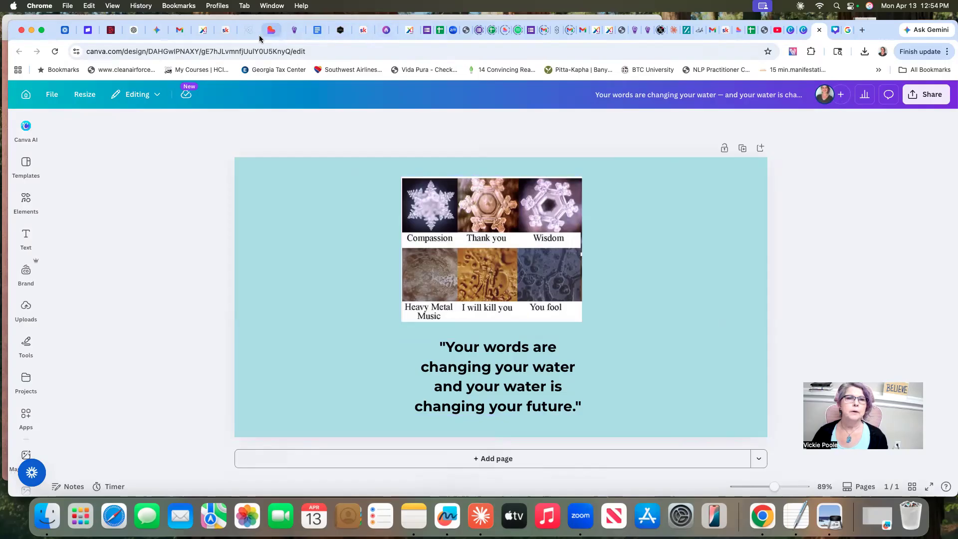
click(385, 32)
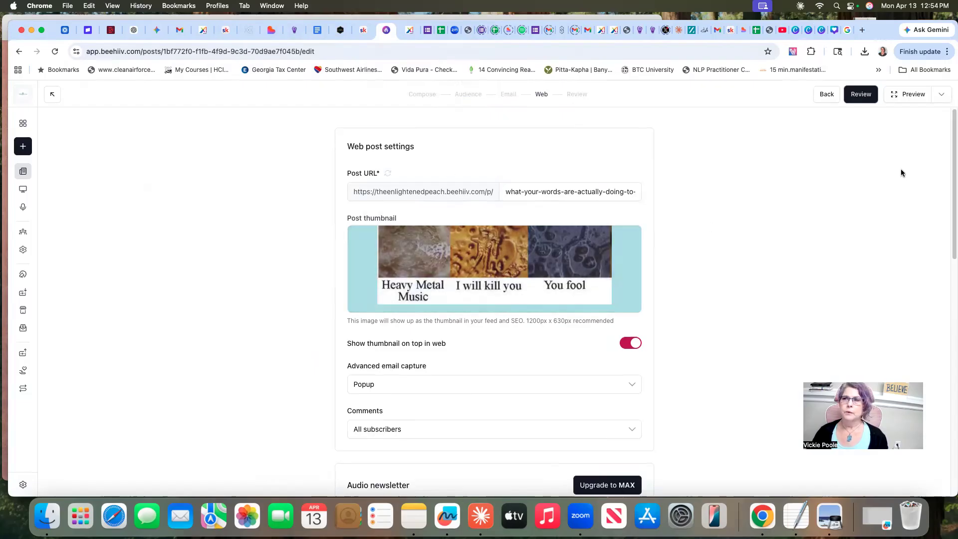
click(831, 96)
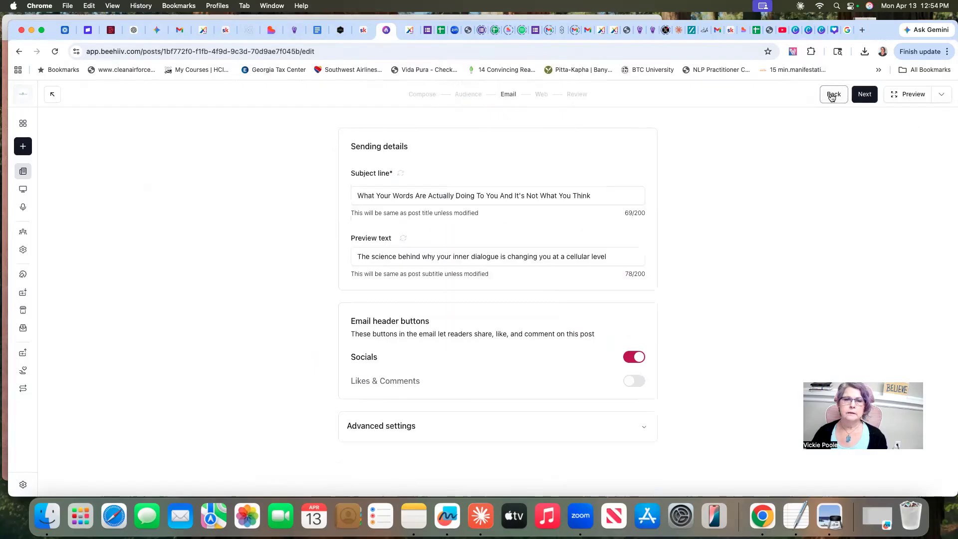
click(832, 96)
click(832, 96)
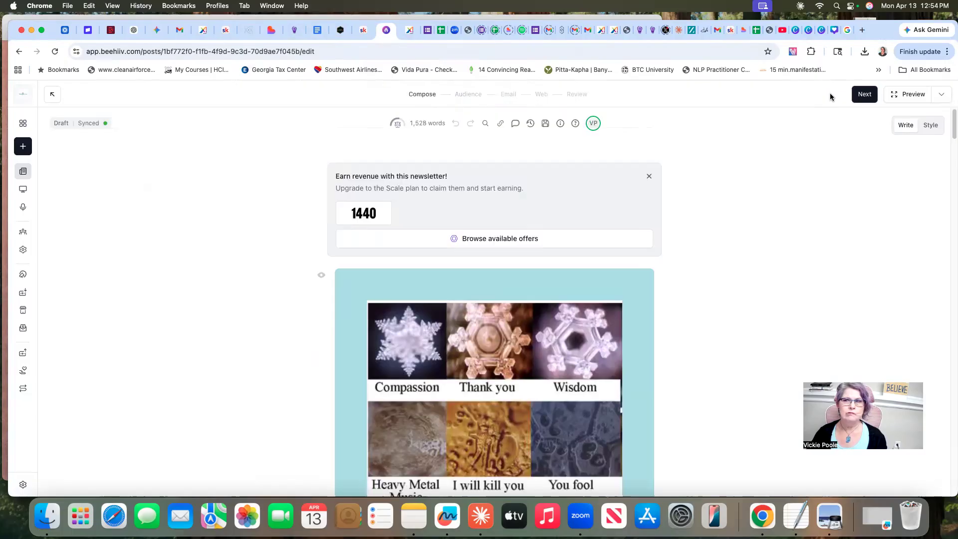
Remove the existing thumbnail image above the post title
scroll(717, 238, down, 8)
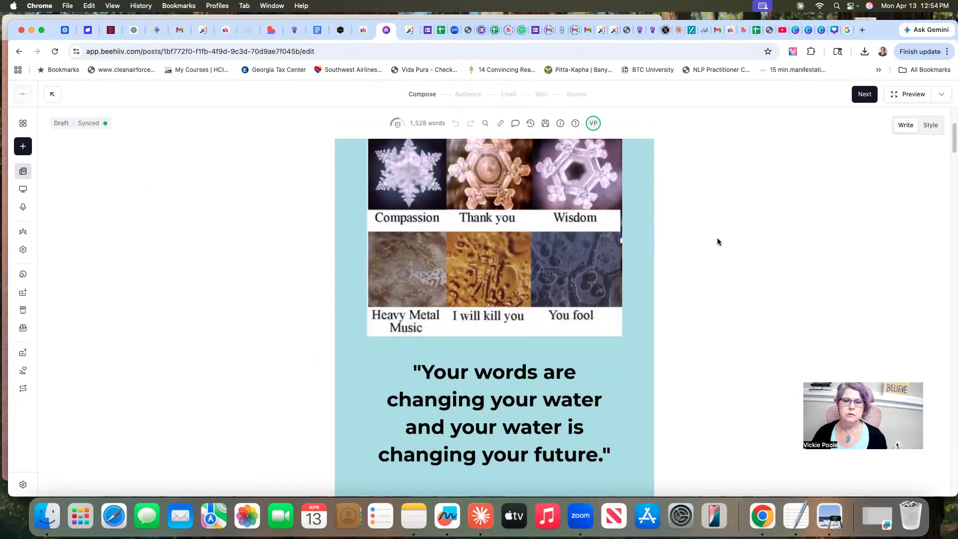
scroll(717, 238, up, 5)
scroll(718, 243, up, 3)
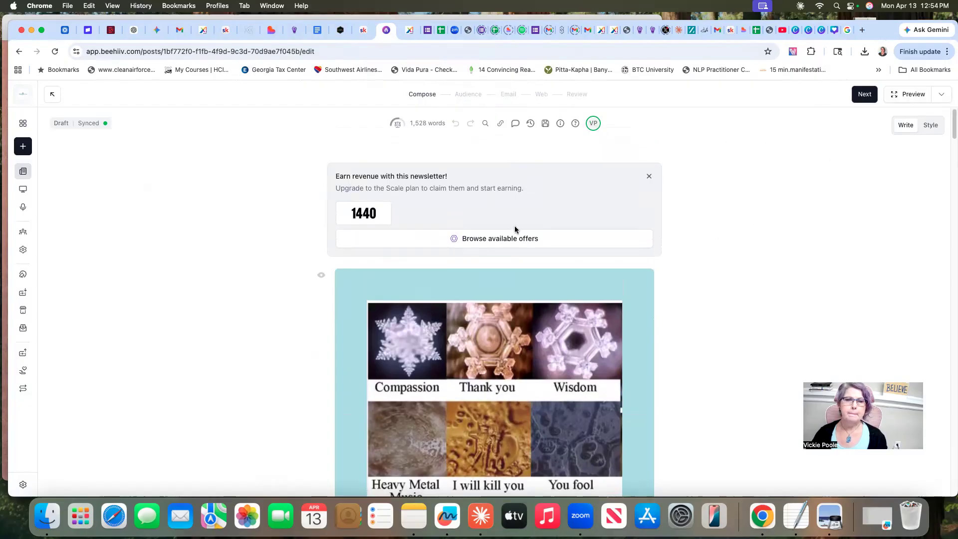
scroll(514, 225, down, 2)
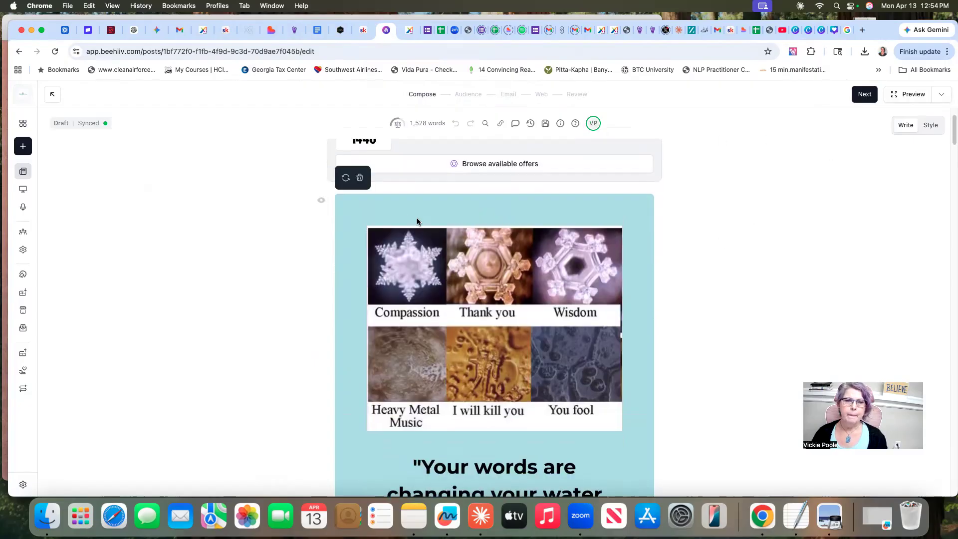
click(360, 178)
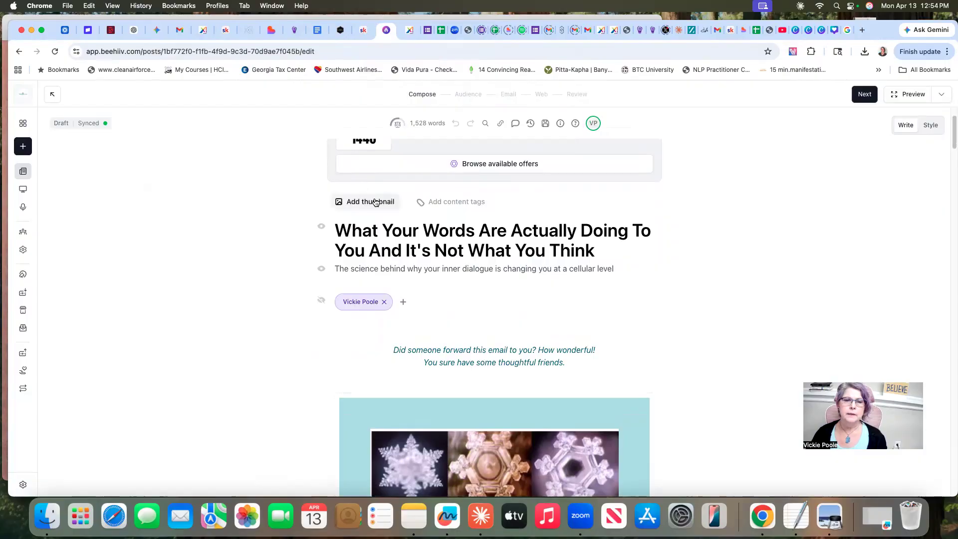
click(375, 203)
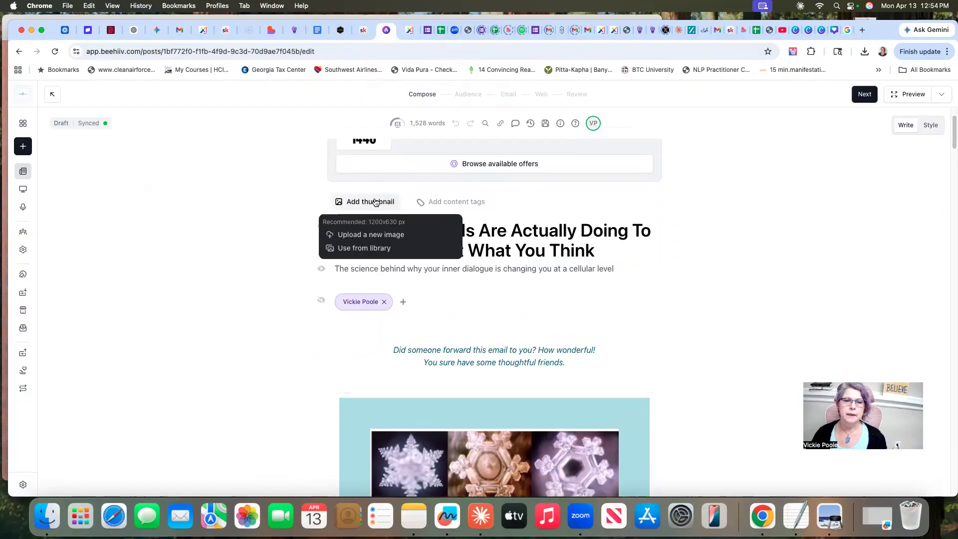
click(370, 236)
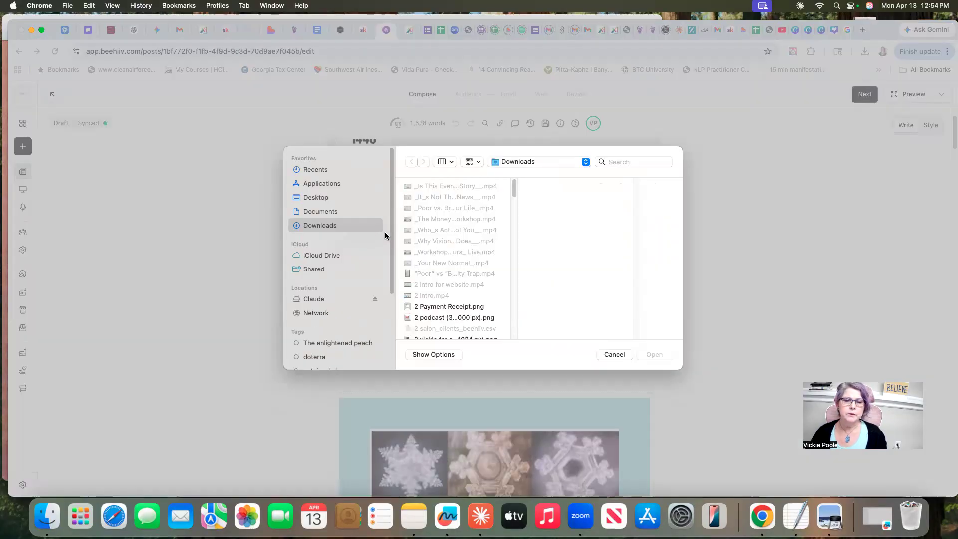
drag(516, 188, 500, 327)
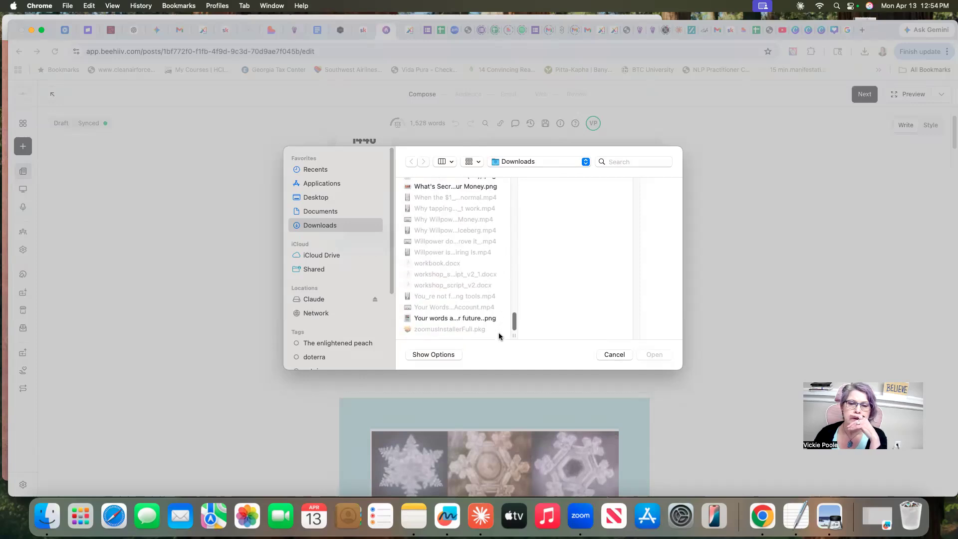
click(459, 319)
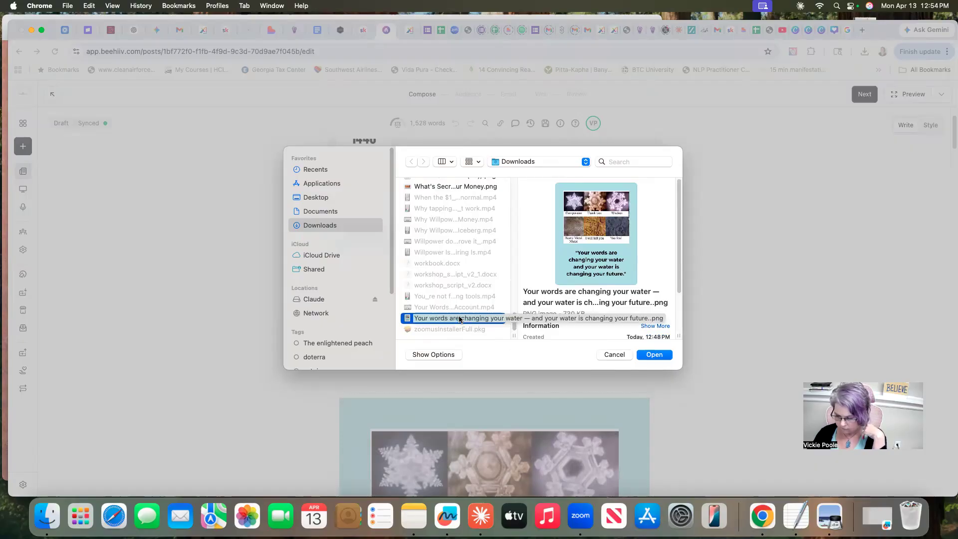
scroll(645, 259, down, 2)
scroll(645, 259, up, 2)
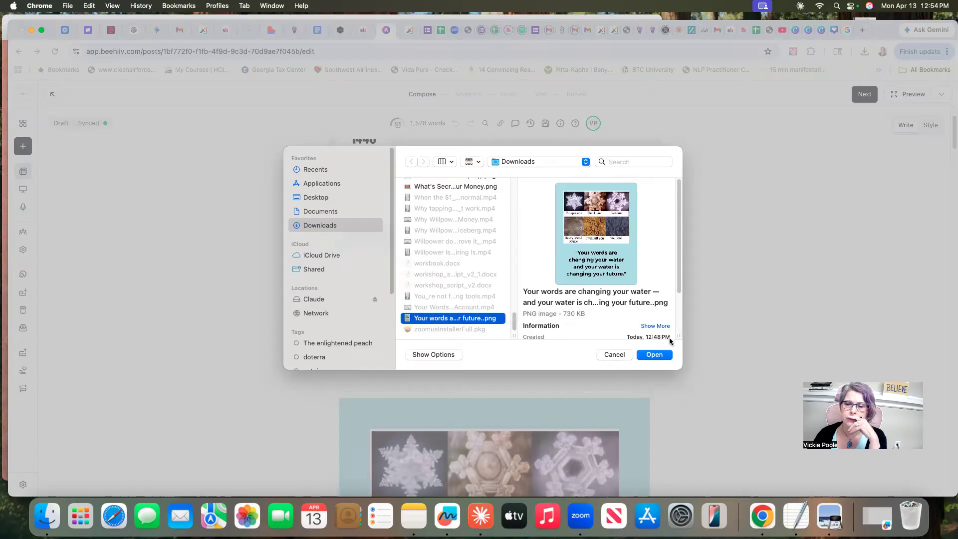
click(615, 355)
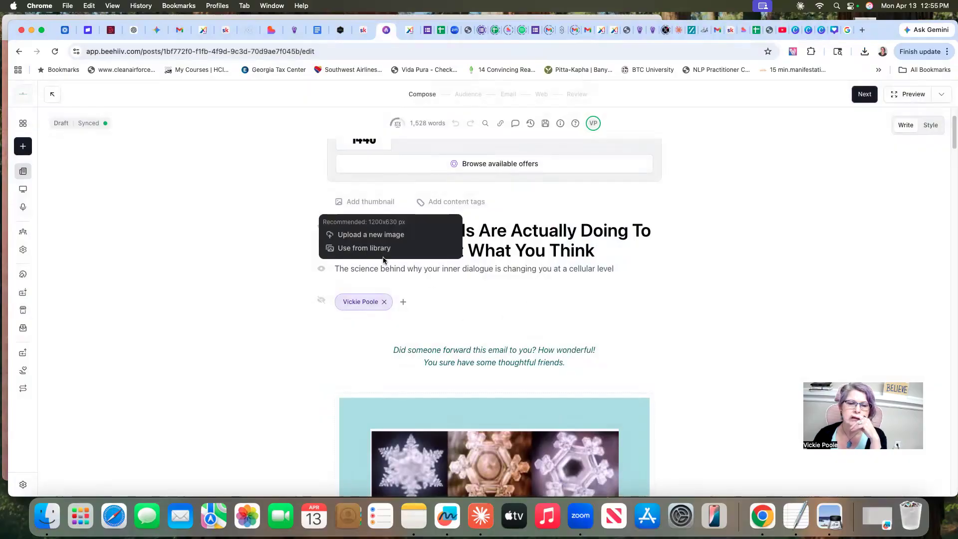
Try to add the recently downloaded "Your words are changing your water" PNG from the browser's download history as the post thumbnail
click(373, 202)
click(373, 201)
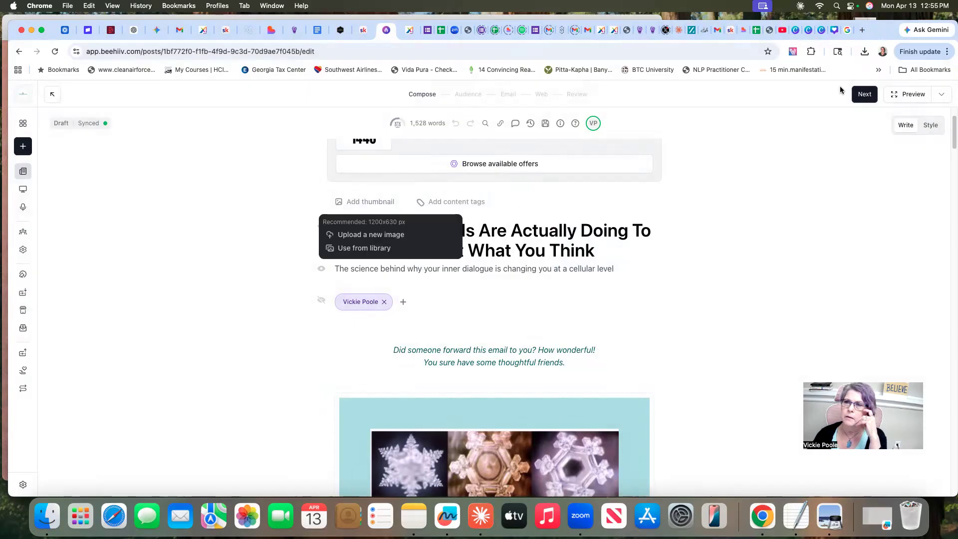
click(865, 52)
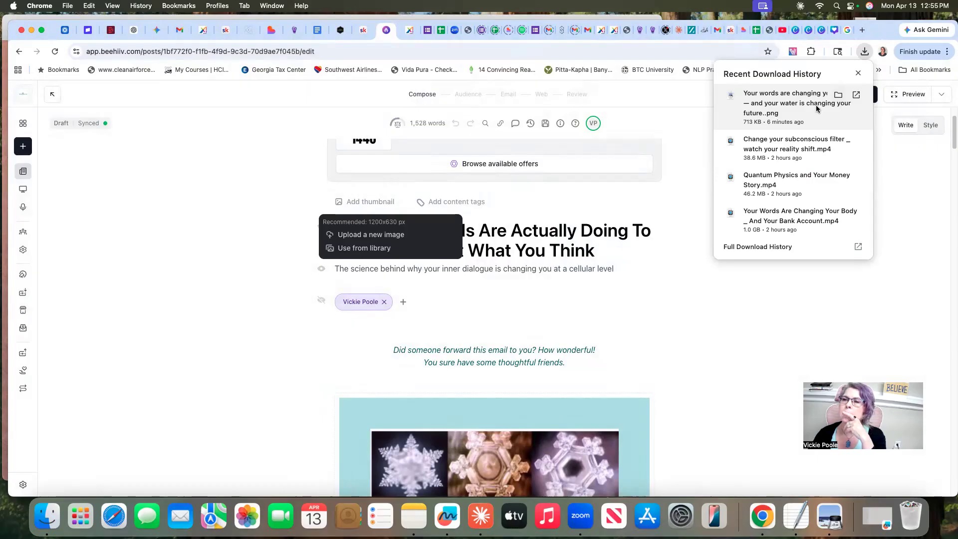
drag(818, 105, 368, 212)
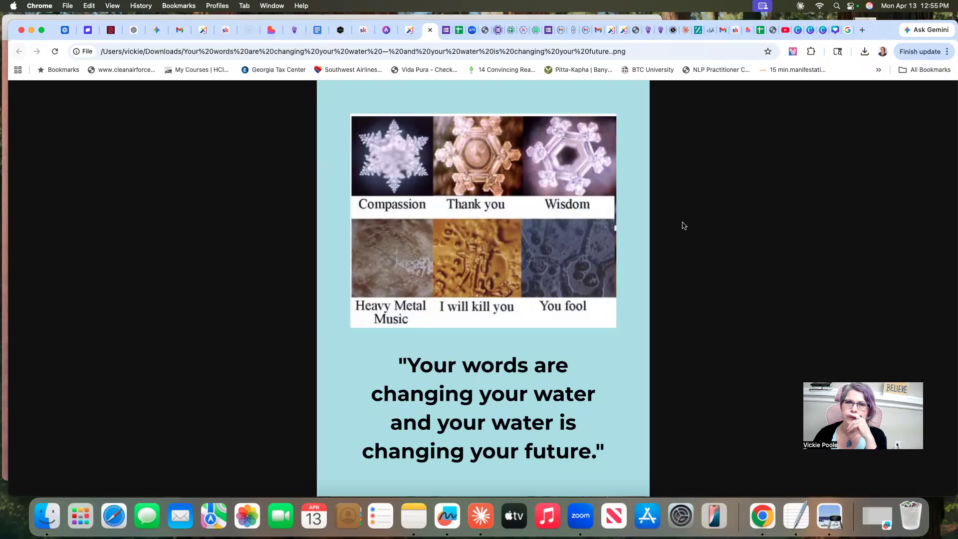
key(super+w)
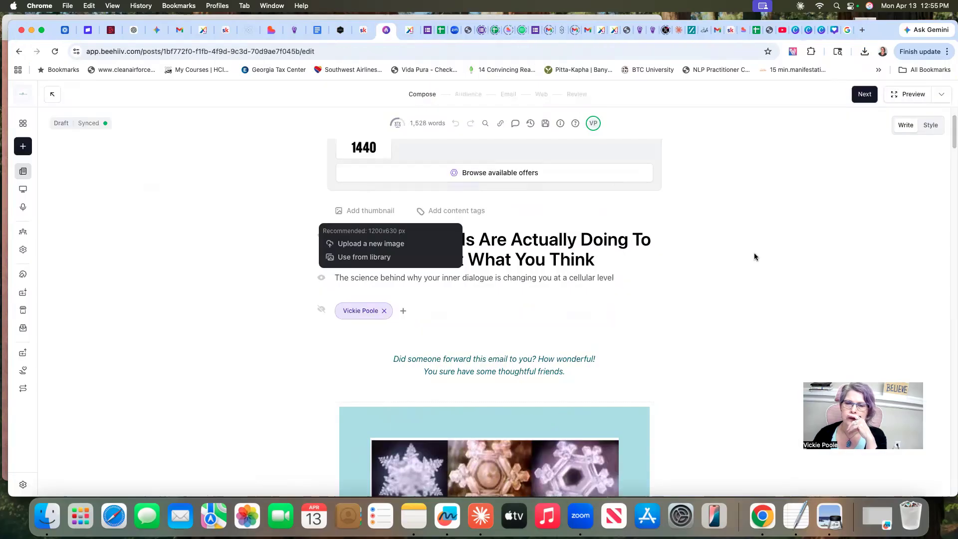
Switch to the resized Canva design and capture a full-height screenshot of its central part, trimming some background from both sides
click(823, 34)
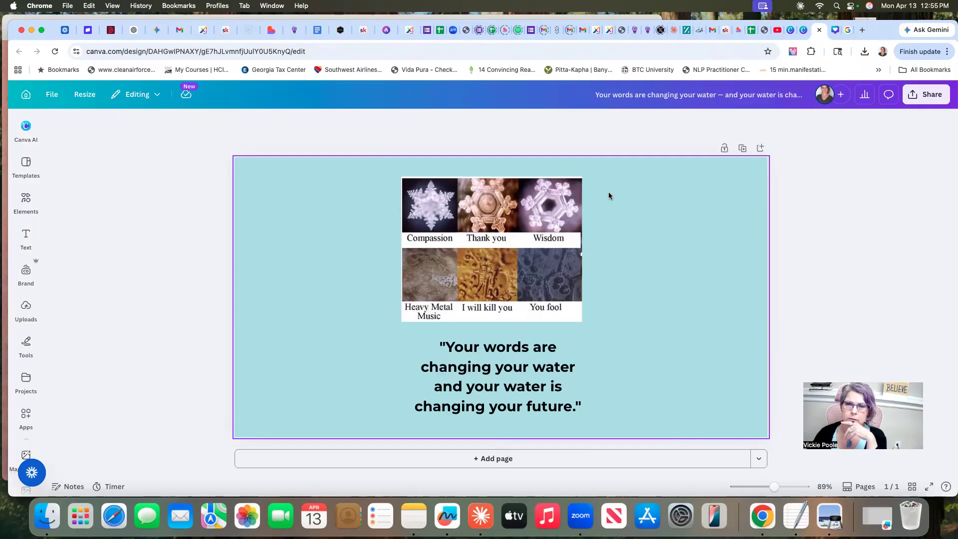
click(379, 156)
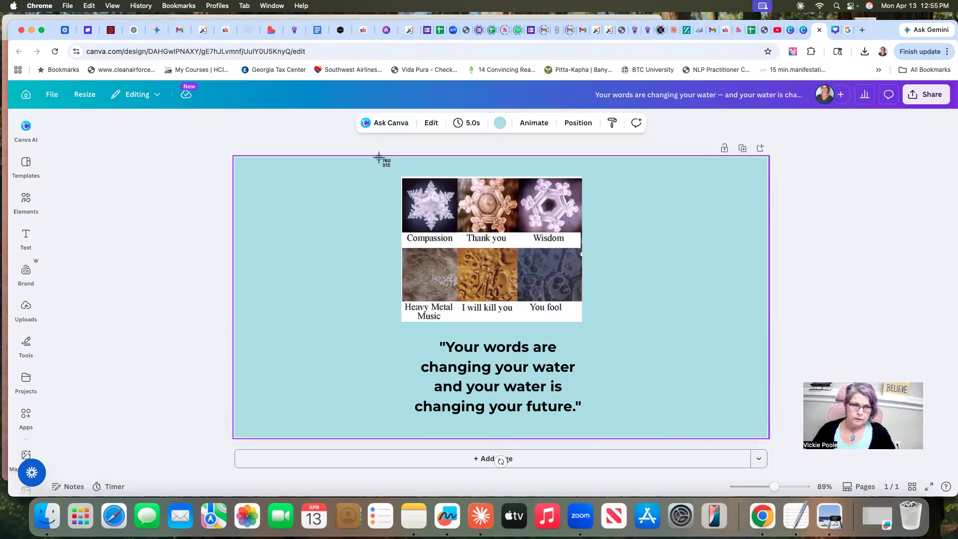
drag(287, 156, 718, 439)
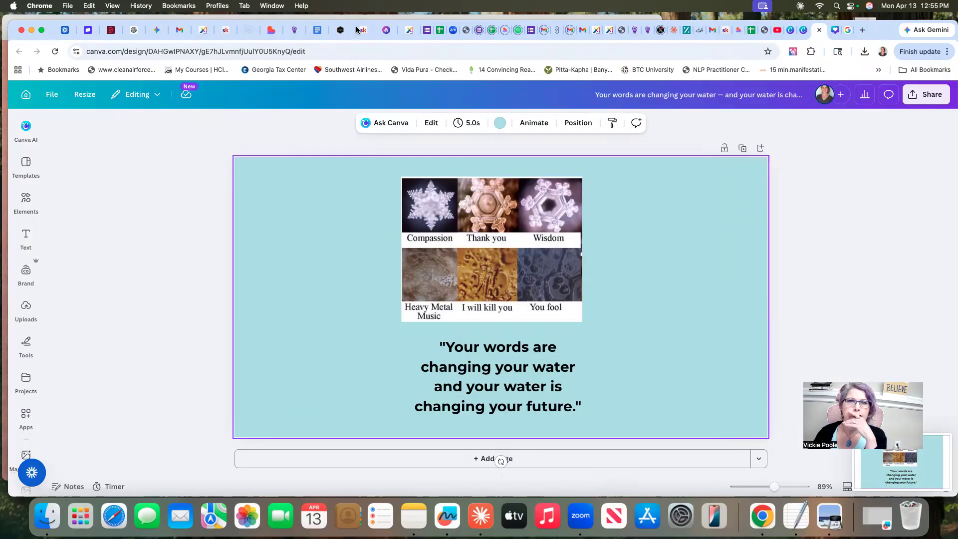
Return to the beehiiv post and upload "Screenshot 2026-04-13 at 12.55.45 PM" from the Desktop folder as its thumbnail
click(386, 30)
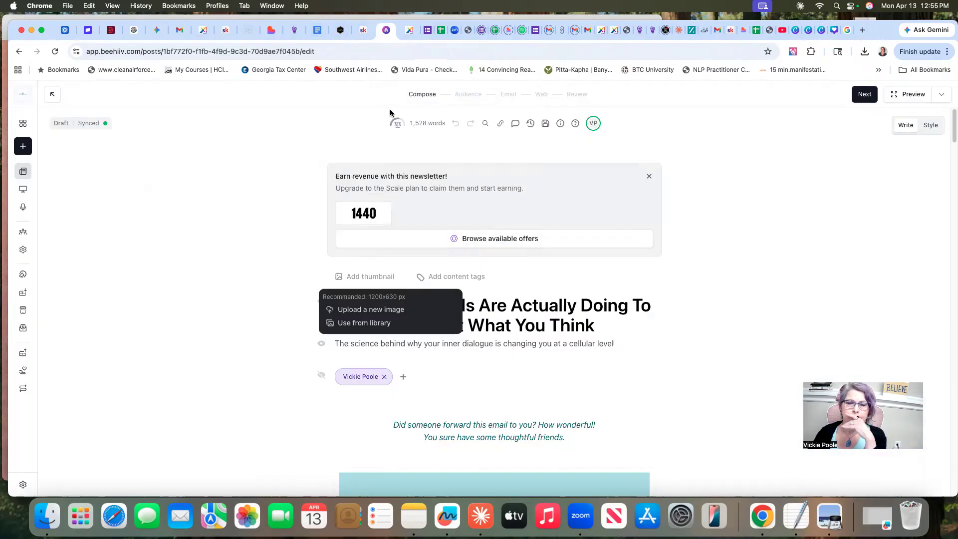
click(362, 278)
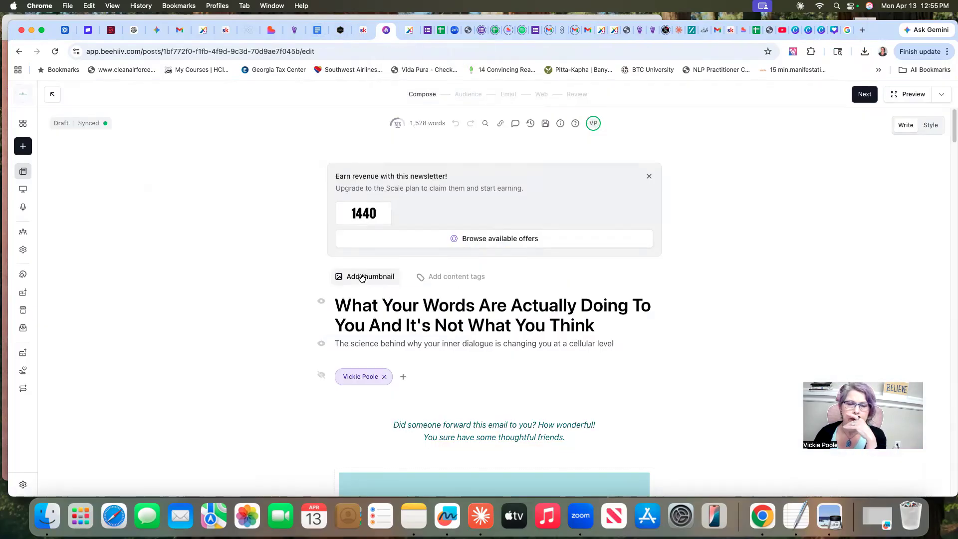
click(361, 277)
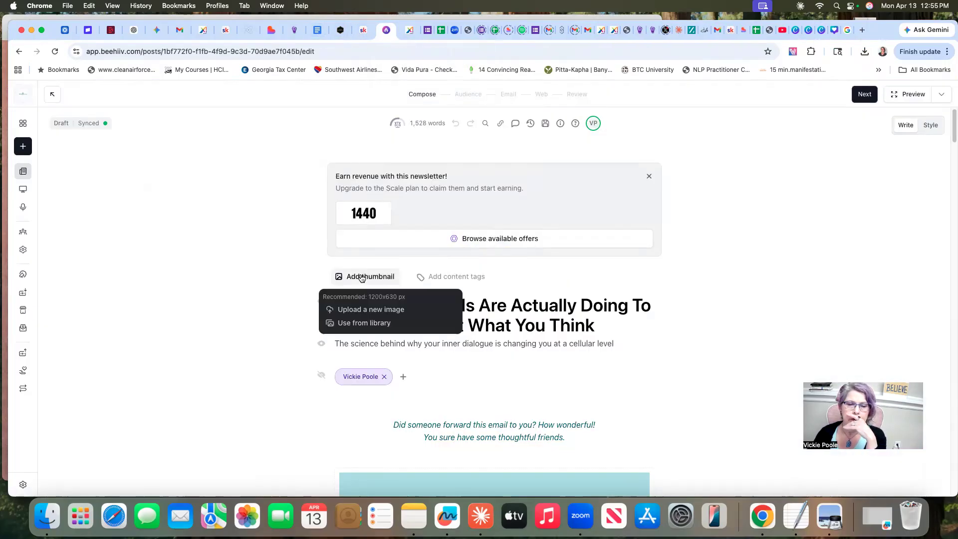
click(358, 310)
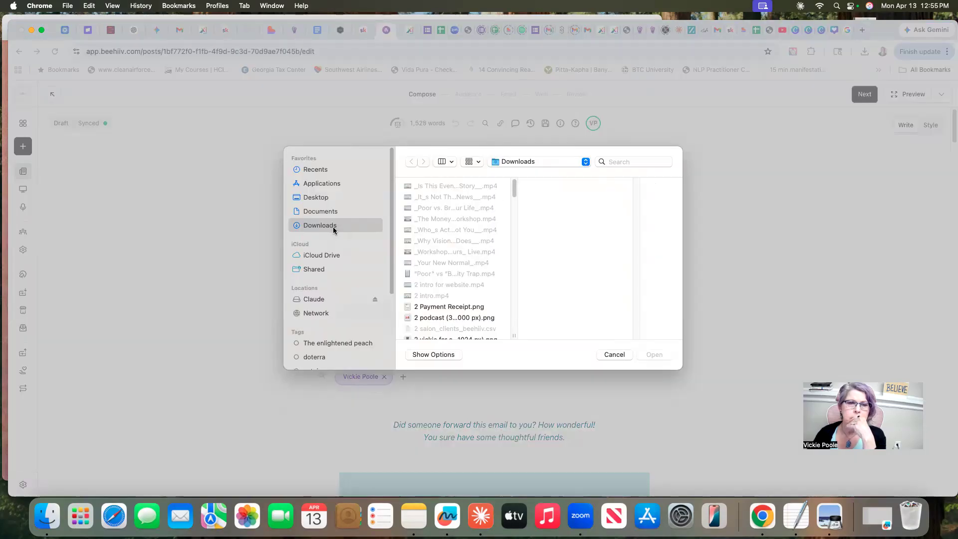
click(320, 198)
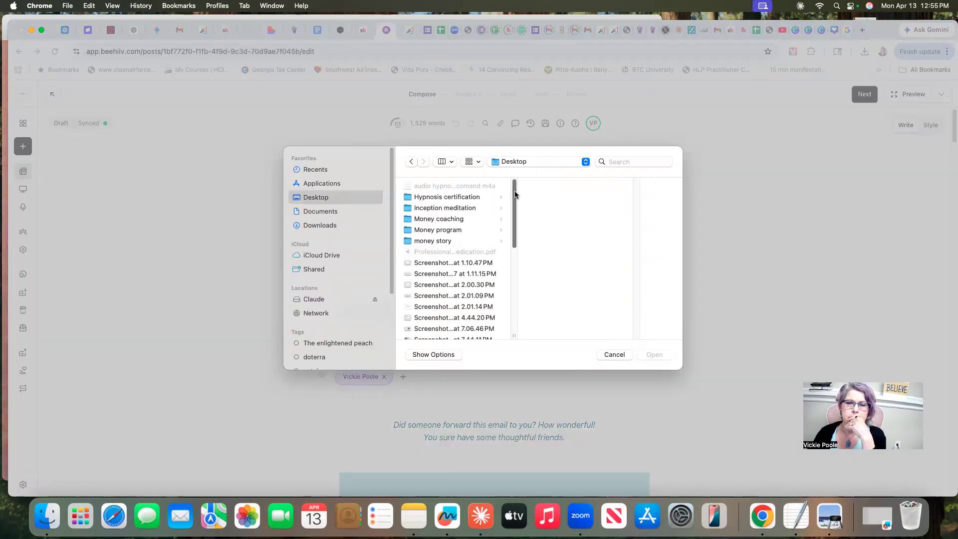
scroll(518, 192, down, 10)
click(434, 275)
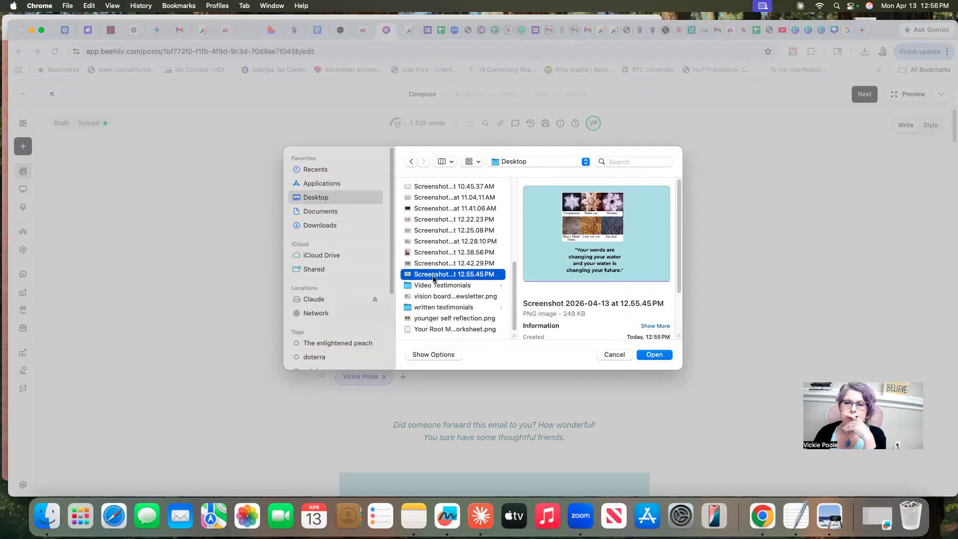
click(653, 355)
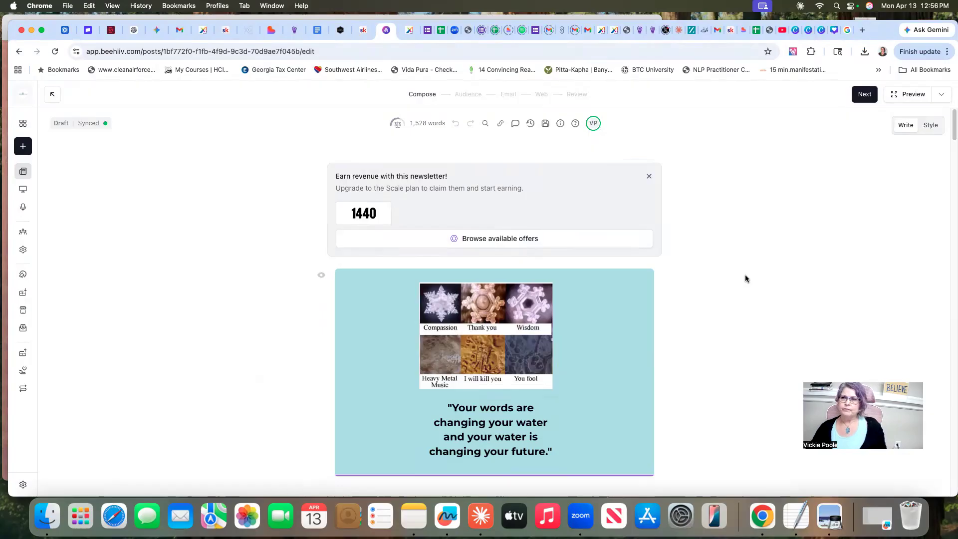
Examine the title area and header image in the post's desktop email preview, and close the preview
click(909, 94)
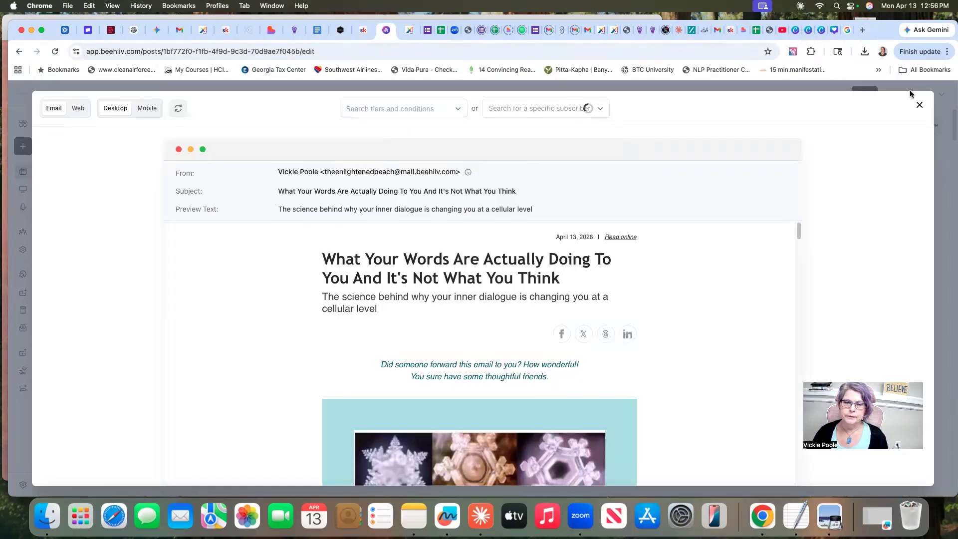
scroll(779, 263, down, 5)
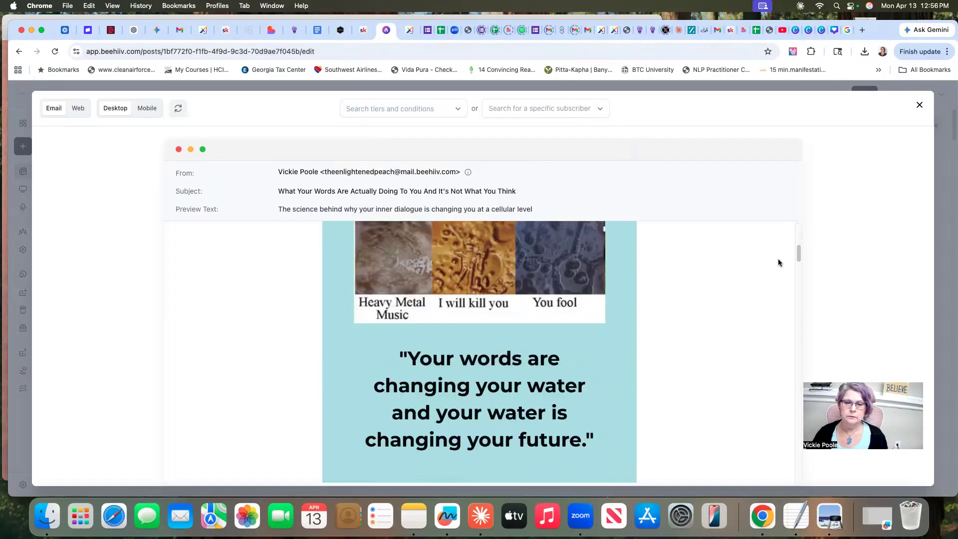
scroll(778, 263, up, 5)
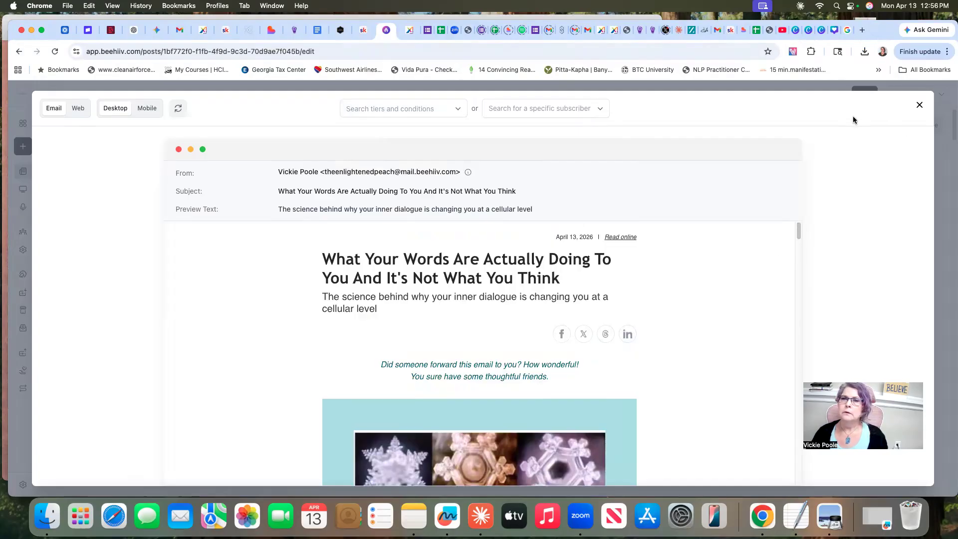
click(920, 105)
Keep the audience and email settings as they are and proceed to the web post settings
click(868, 94)
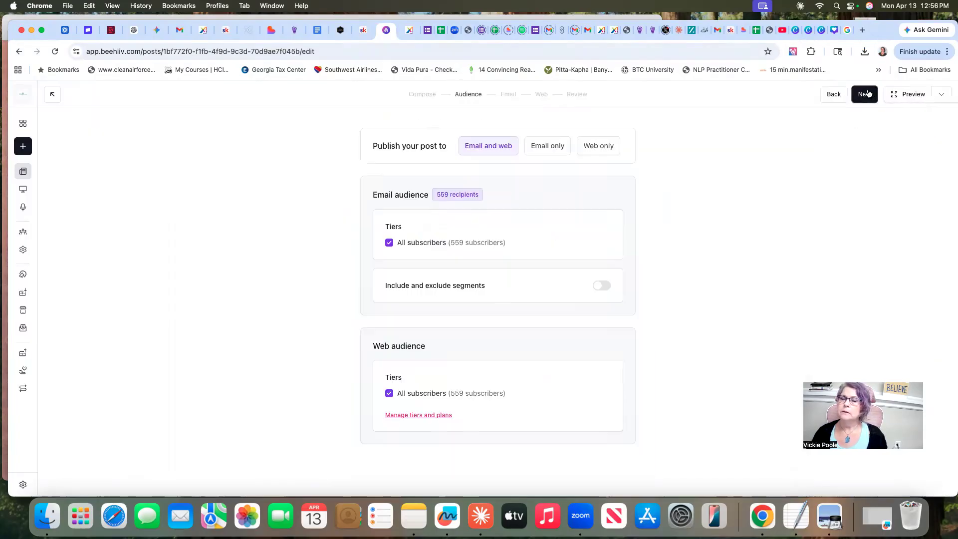
click(867, 94)
click(867, 94)
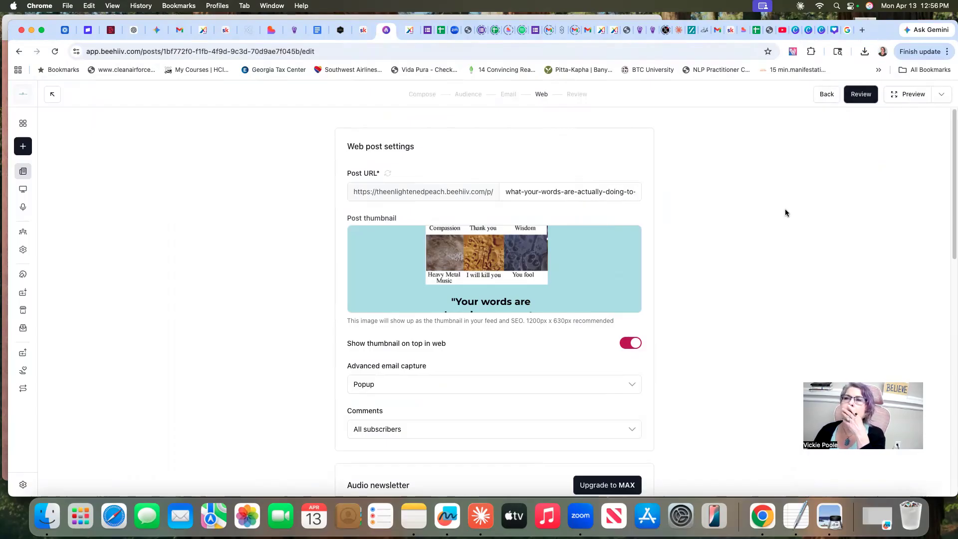
Switch to the Canva design and capture a screenshot of only the six-picture water crystal grid with a thin background margin
click(821, 31)
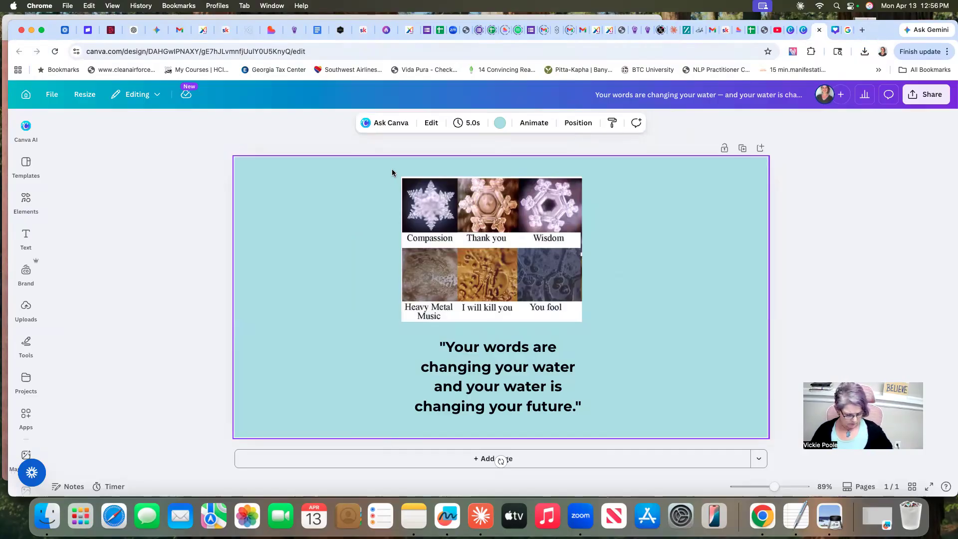
key(super+shift+4)
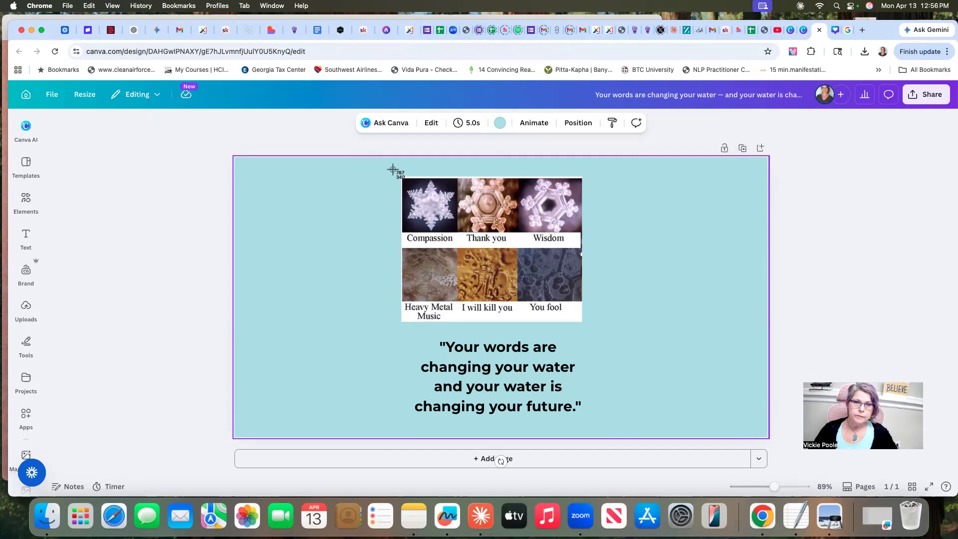
drag(398, 176, 584, 327)
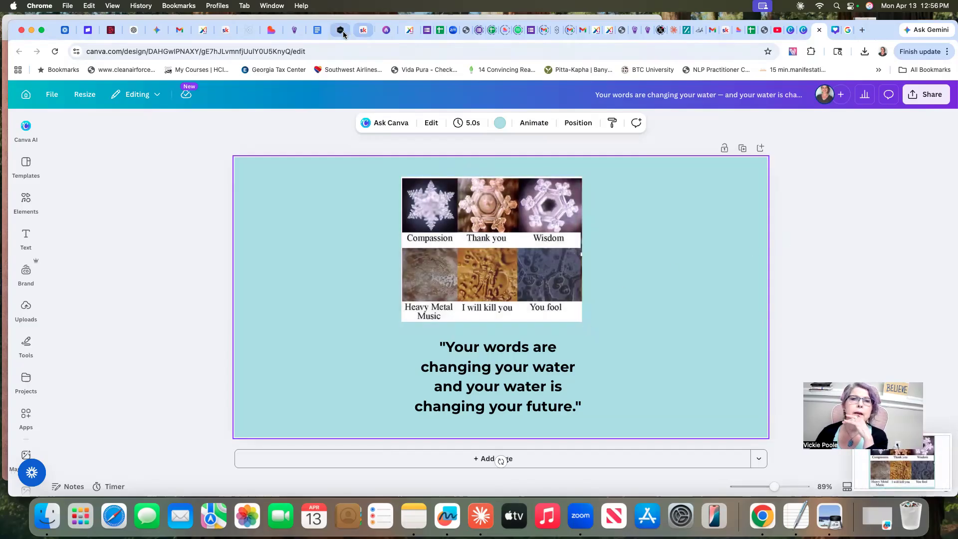
Return to the compose stage of the beehiiv post and delete its current thumbnail
click(387, 30)
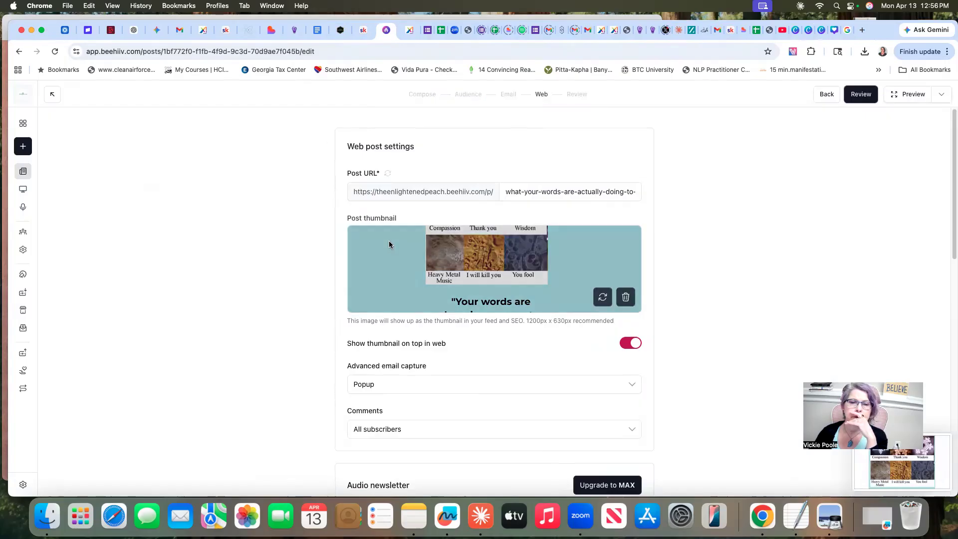
click(827, 95)
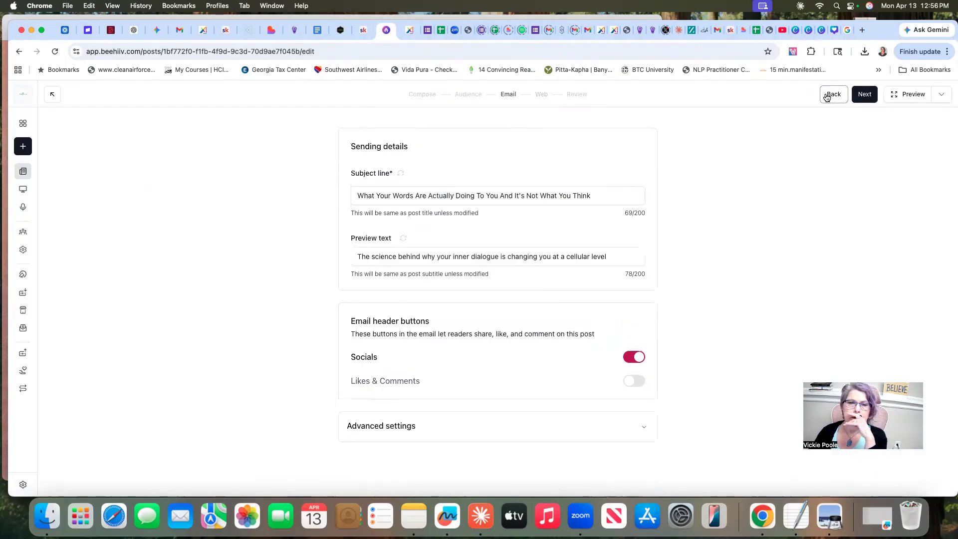
click(827, 96)
click(826, 95)
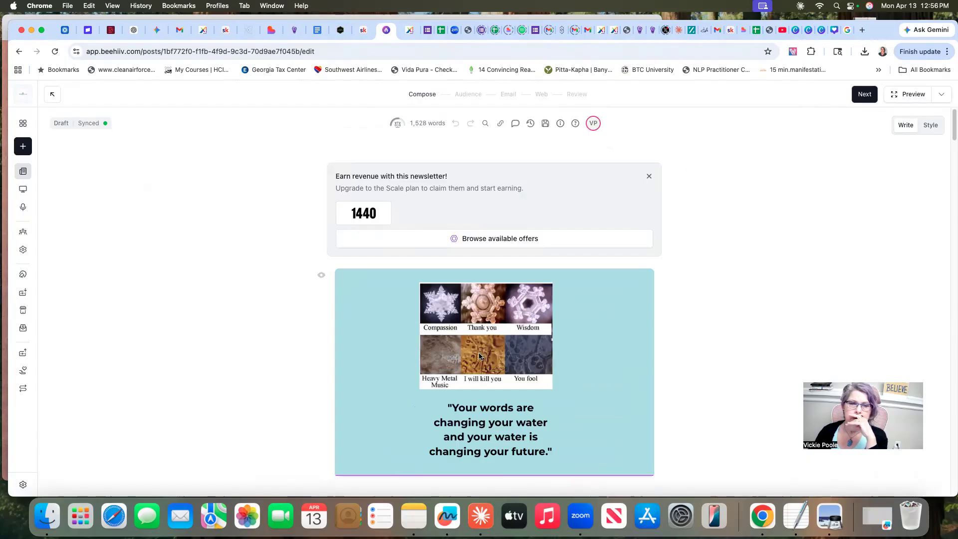
scroll(479, 356, down, 2)
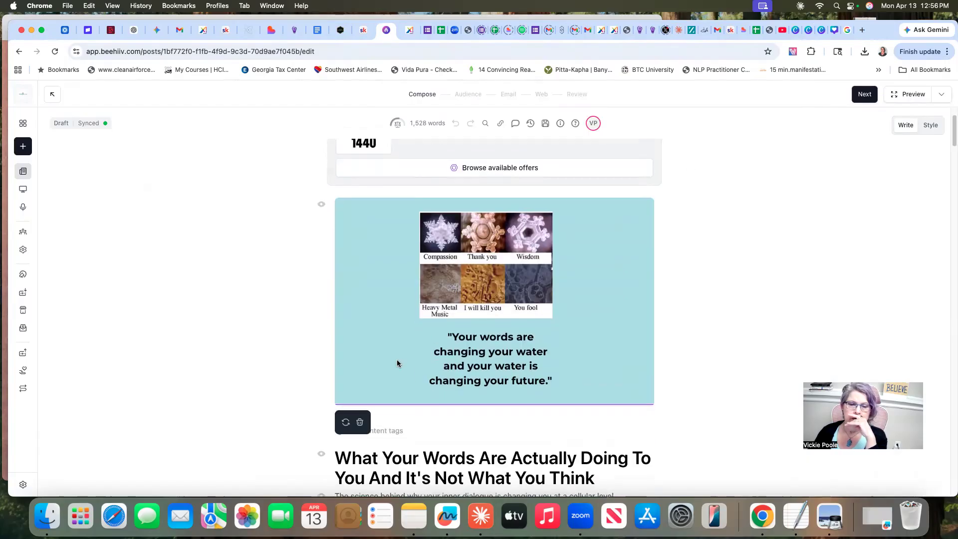
click(360, 421)
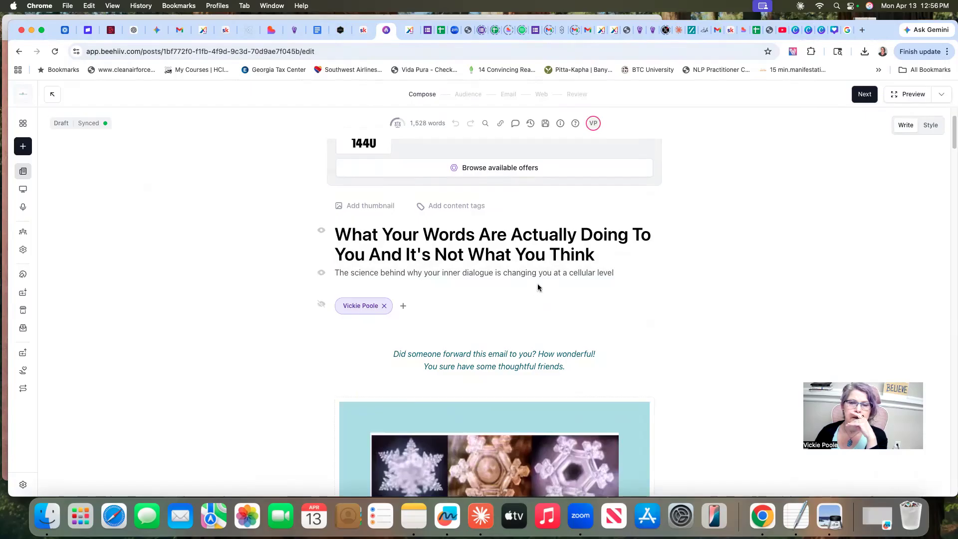
Upload the screenshot taken at 12.56.36 PM from the Desktop folder as the post's new thumbnail
click(374, 207)
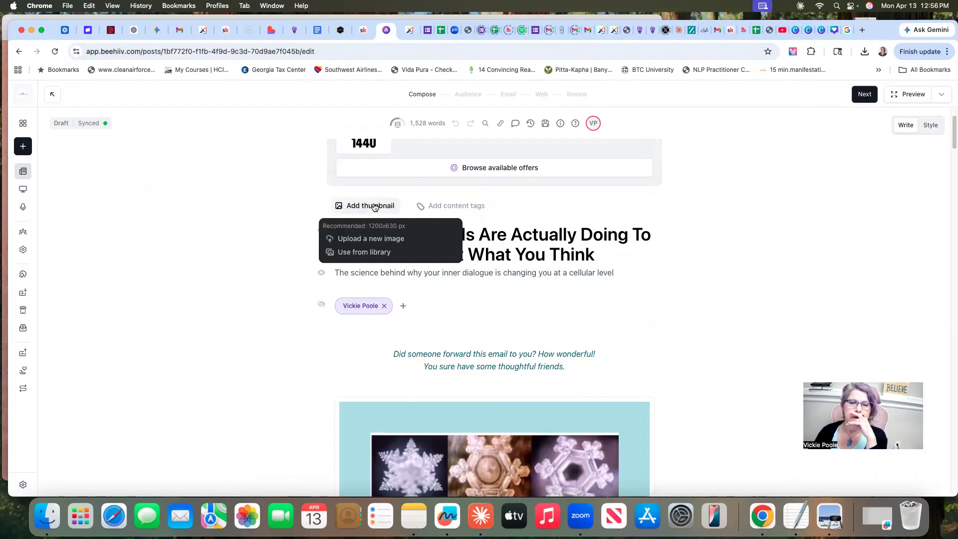
click(368, 238)
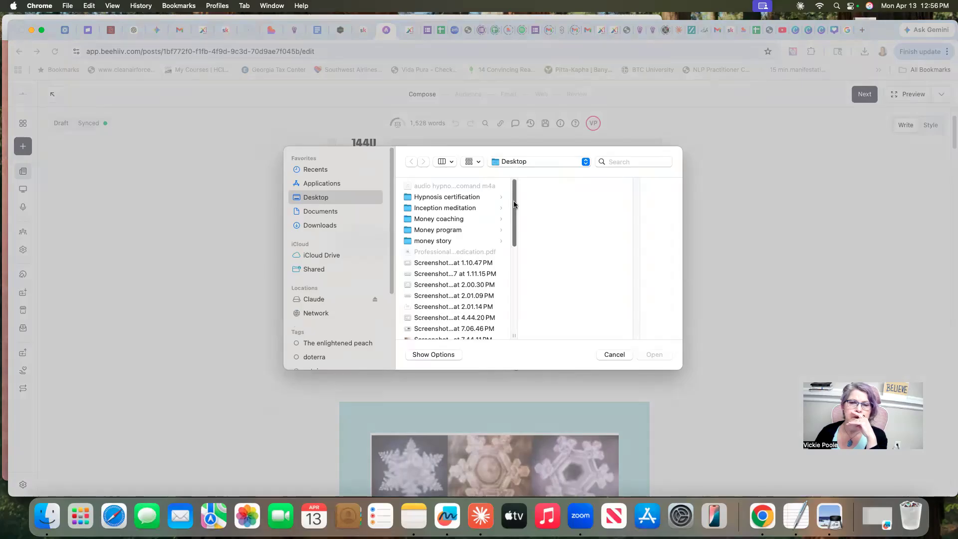
drag(514, 204, 505, 309)
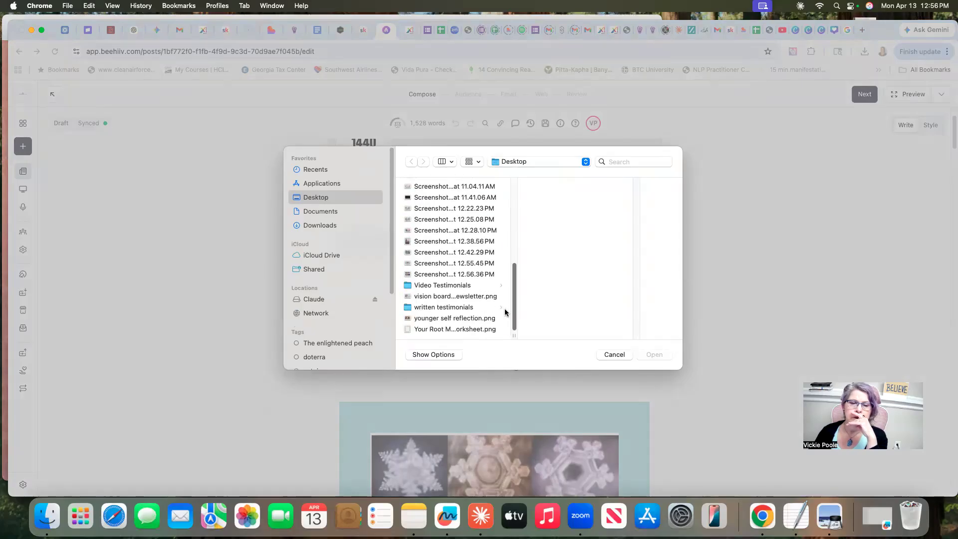
click(429, 274)
click(651, 354)
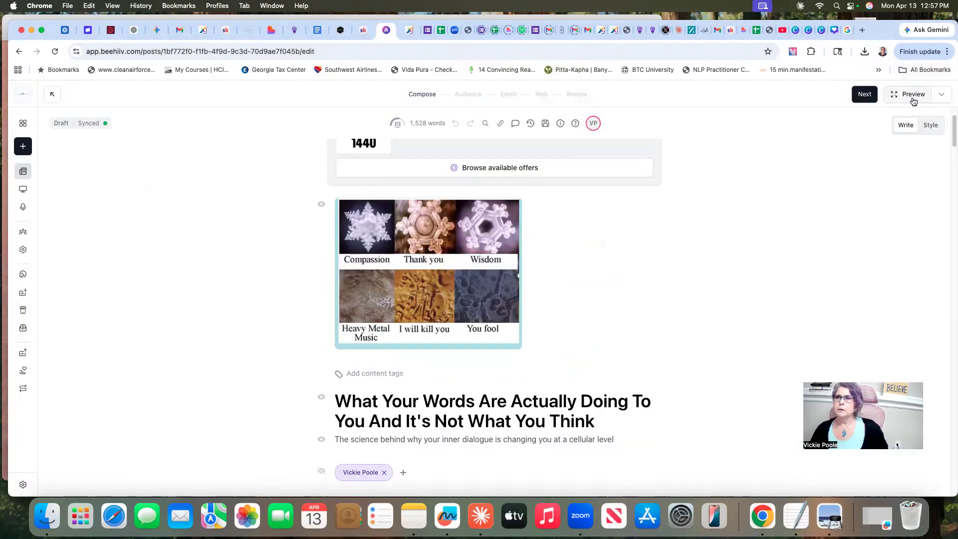
Examine how the new thumbnail is cropped in the web post settings, and return to the compose stage
click(864, 95)
click(866, 95)
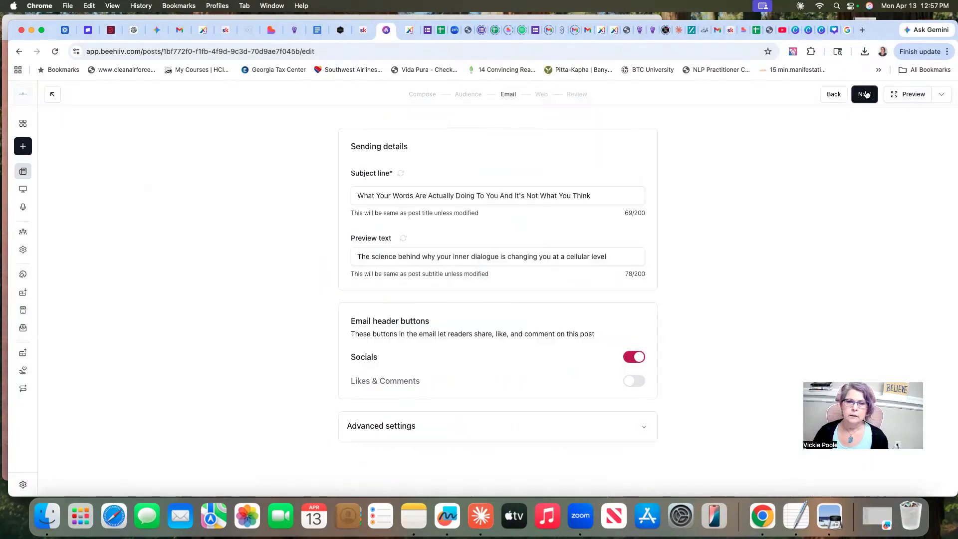
click(865, 94)
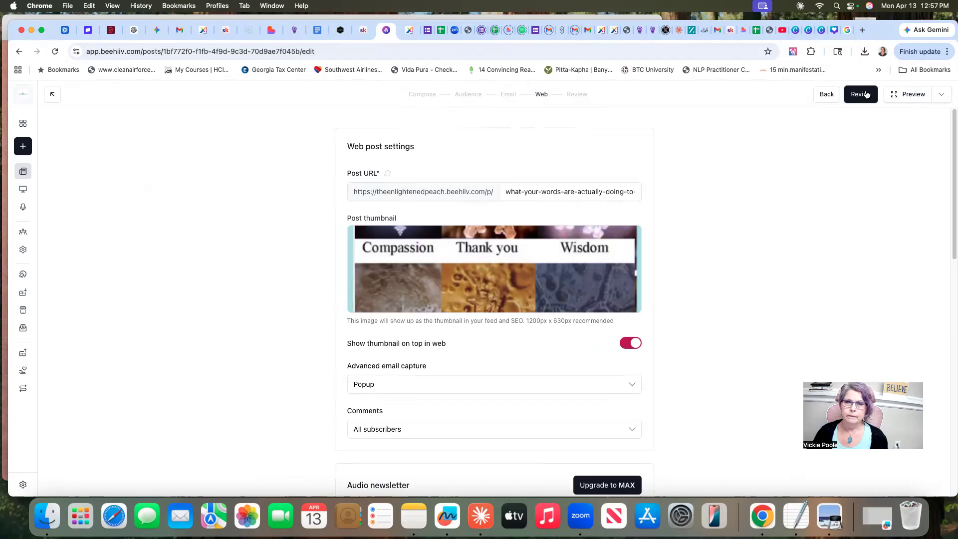
click(826, 94)
click(826, 94)
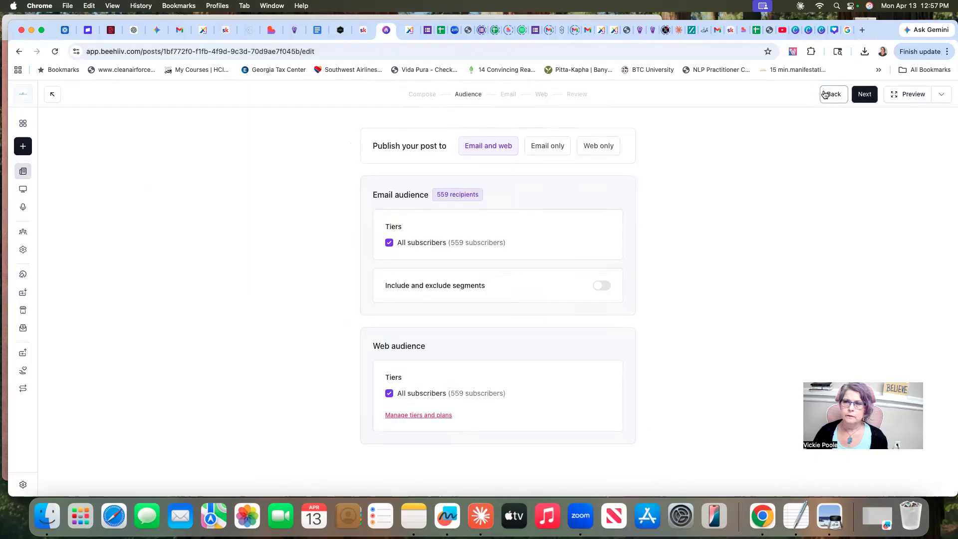
click(825, 94)
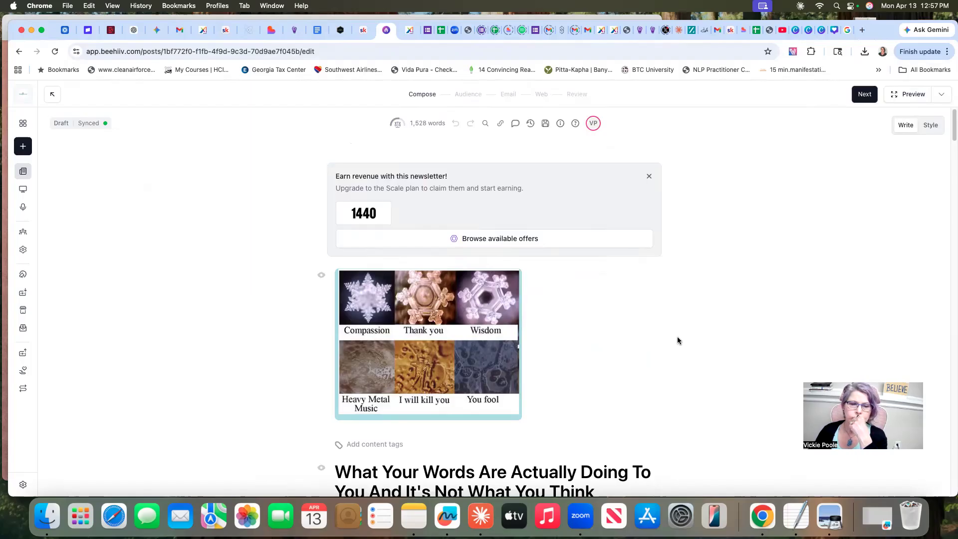
scroll(677, 340, down, 3)
scroll(677, 341, up, 3)
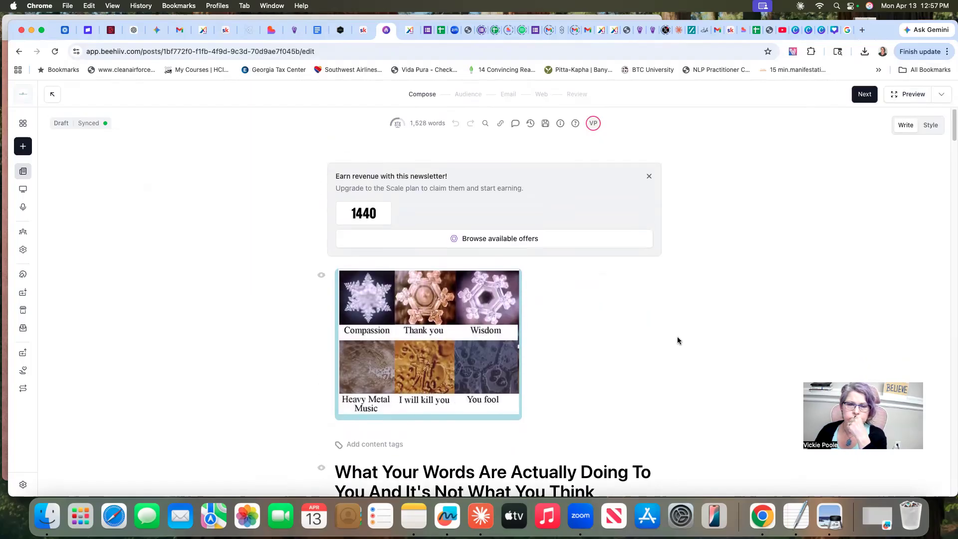
Switch to the Canva design and copy the full quote text beneath the crystal pictures
click(821, 32)
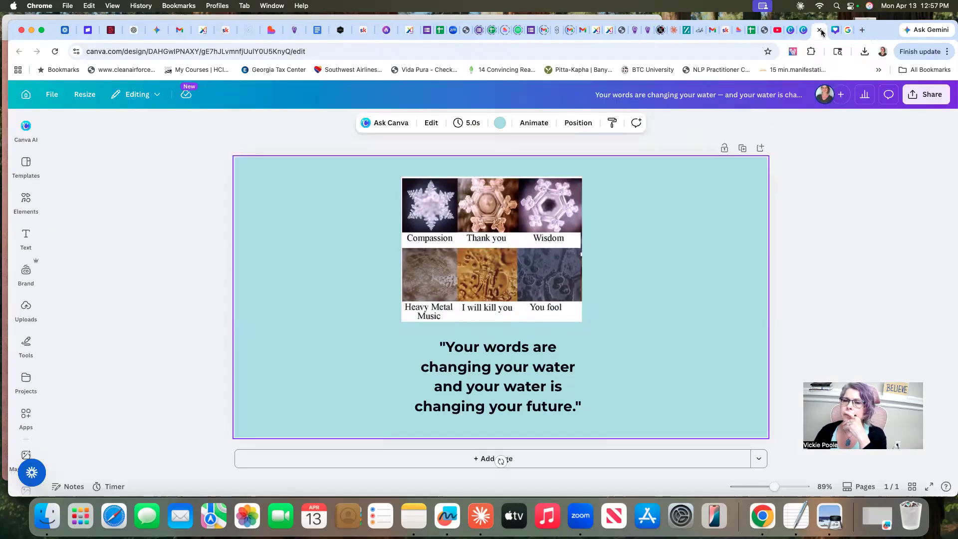
click(431, 350)
drag(438, 347, 580, 407)
right_click(474, 372)
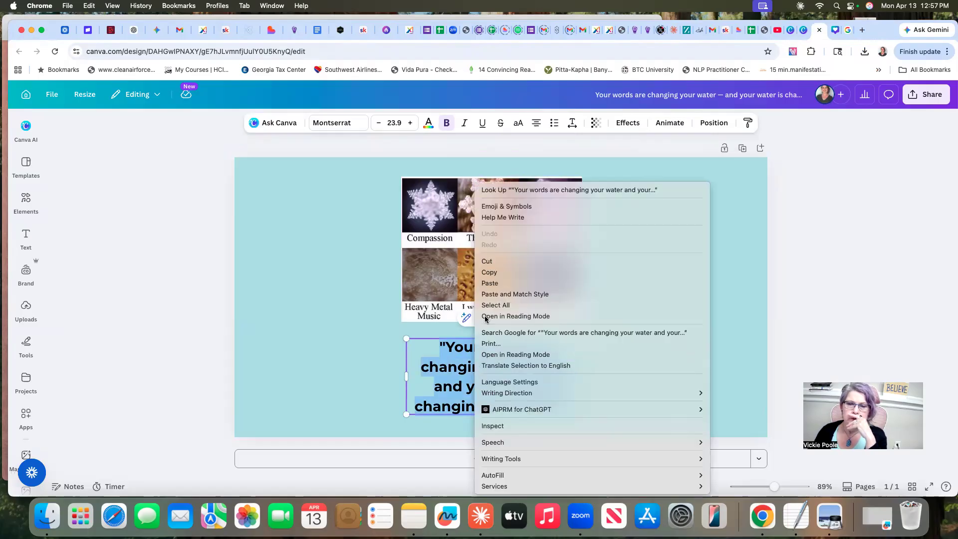
click(489, 272)
Leave the current Canva design and create a new blank one with the recent custom size 1200 × 630 px
click(26, 165)
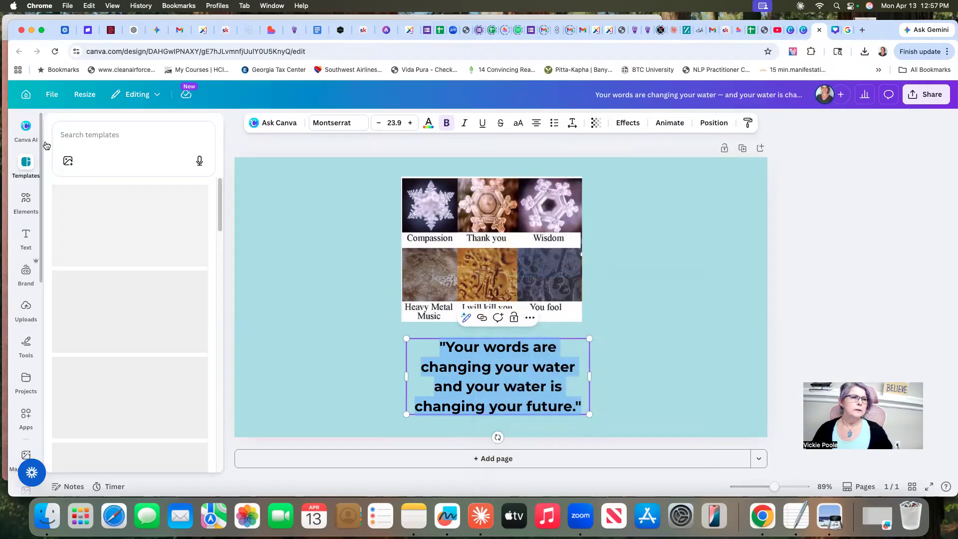
click(42, 142)
click(26, 94)
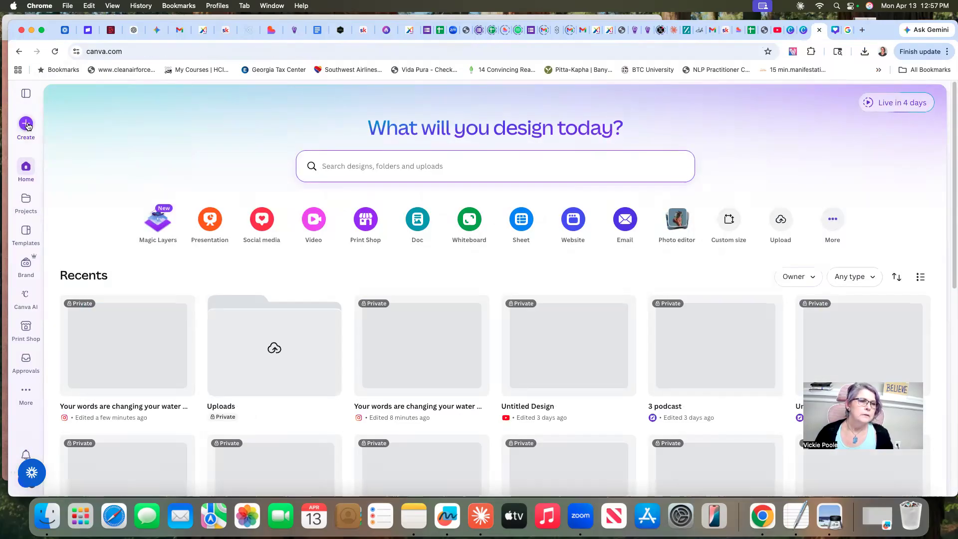
click(26, 124)
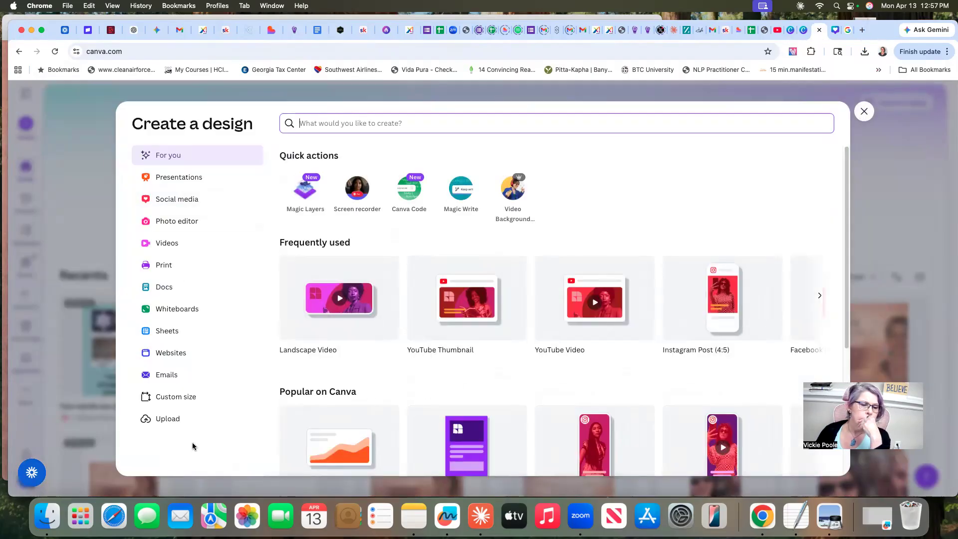
click(177, 399)
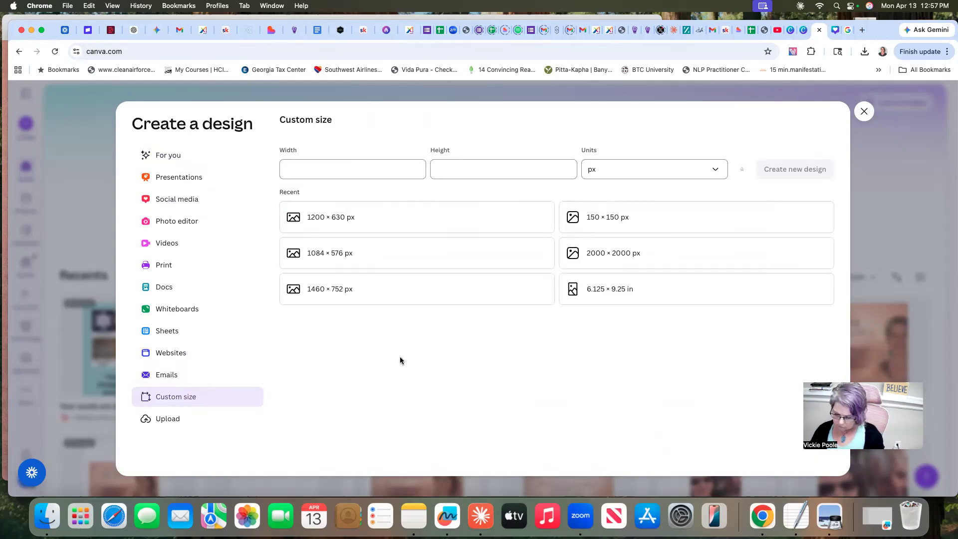
click(361, 216)
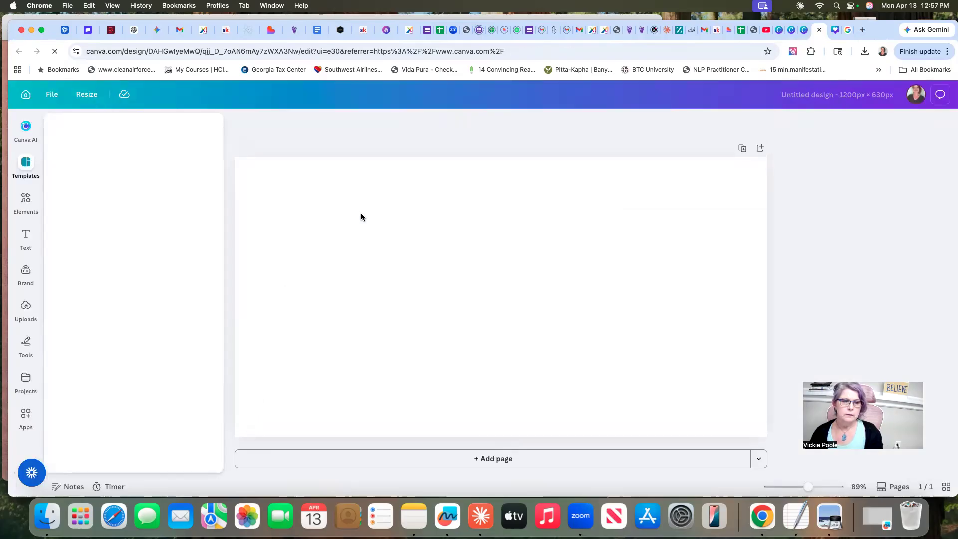
Fill the blank page with the first recently used background, the blurred pink-to-dark gradient
scroll(35, 382, down, 3)
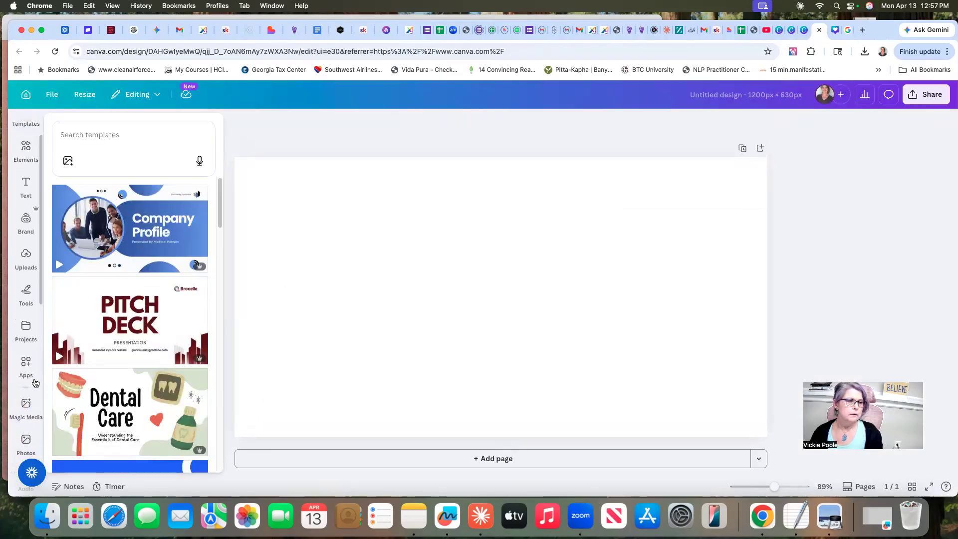
scroll(35, 382, down, 10)
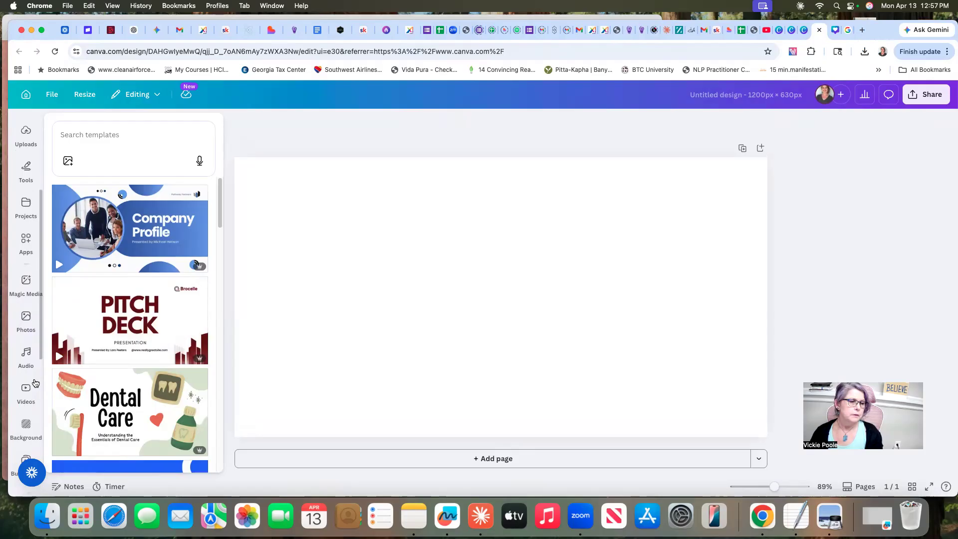
click(26, 300)
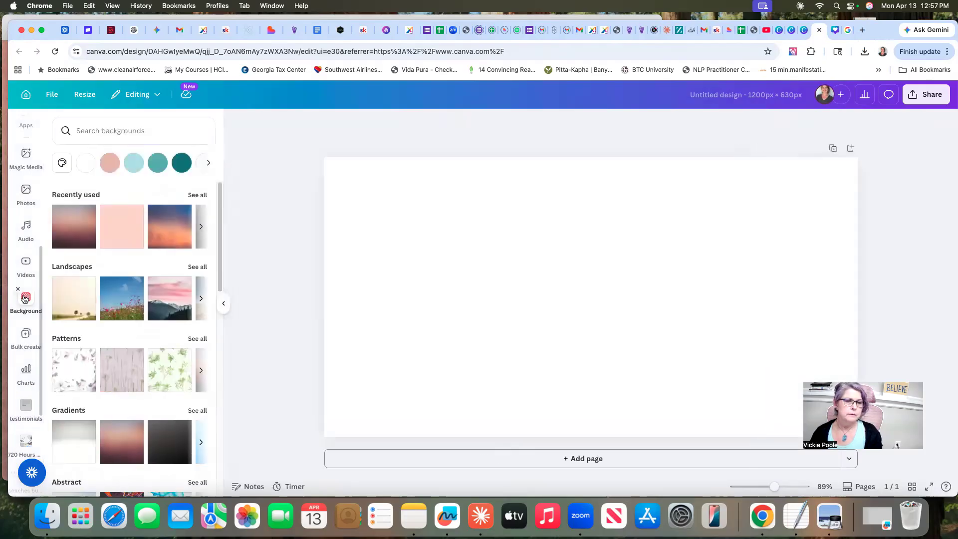
click(72, 221)
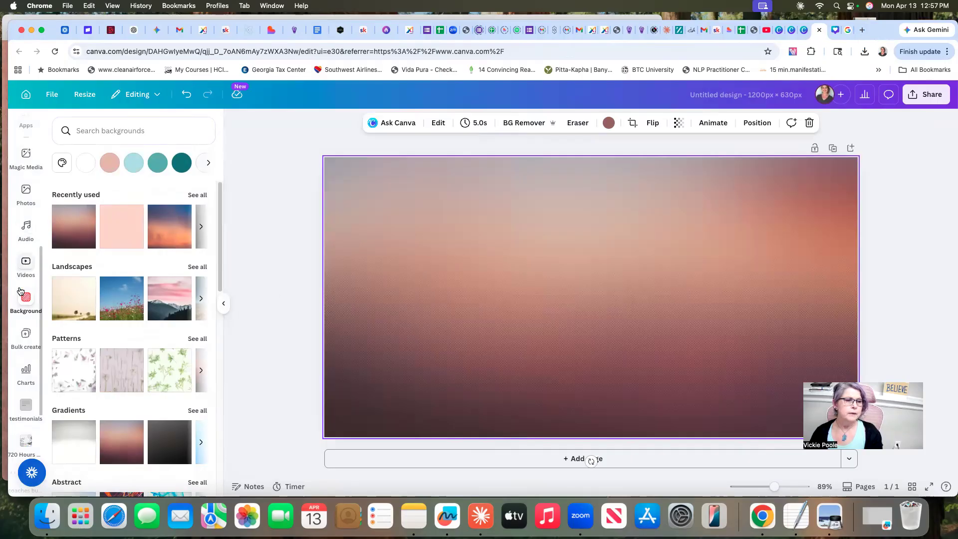
Add a heading to the page and replace its placeholder with the copied quote "Your words are changing your water and your water is changing your future."
scroll(20, 262, up, 5)
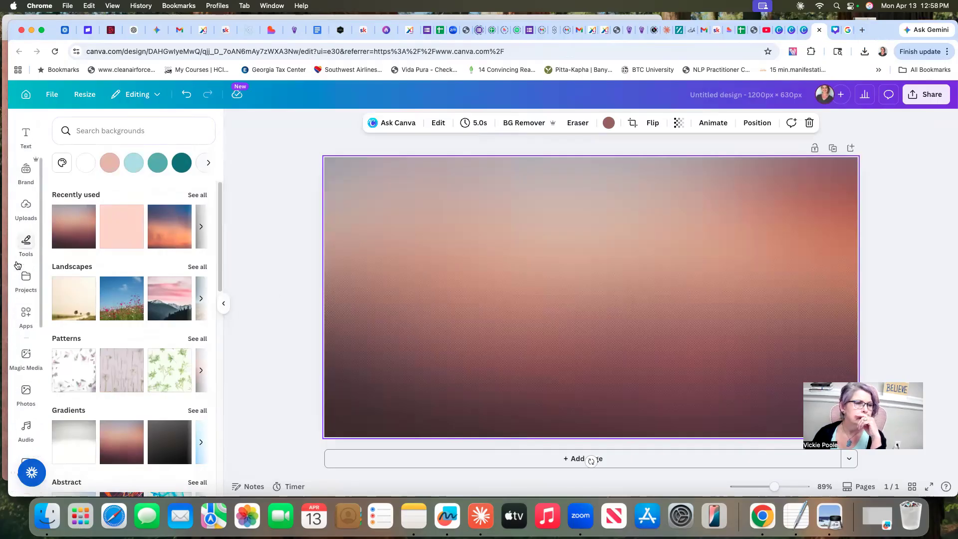
click(25, 237)
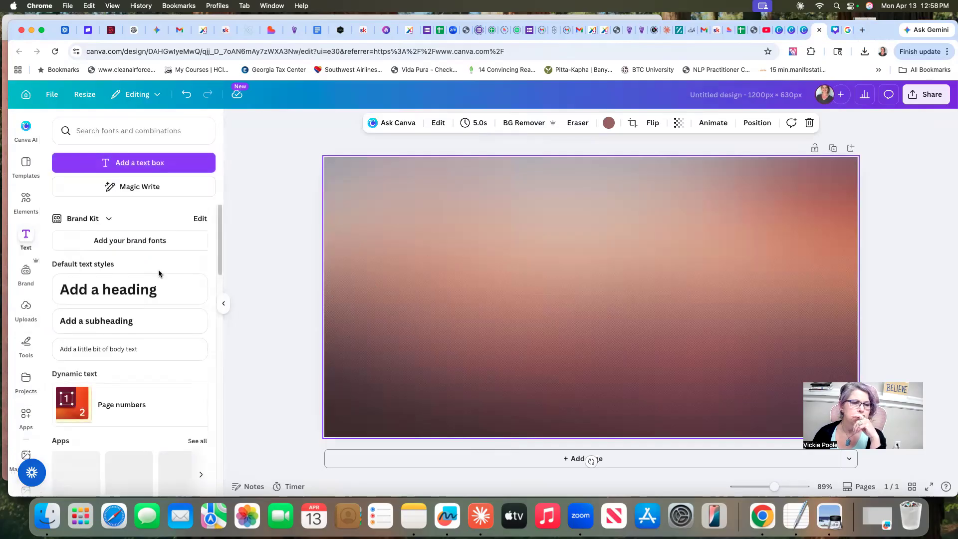
click(131, 292)
right_click(534, 291)
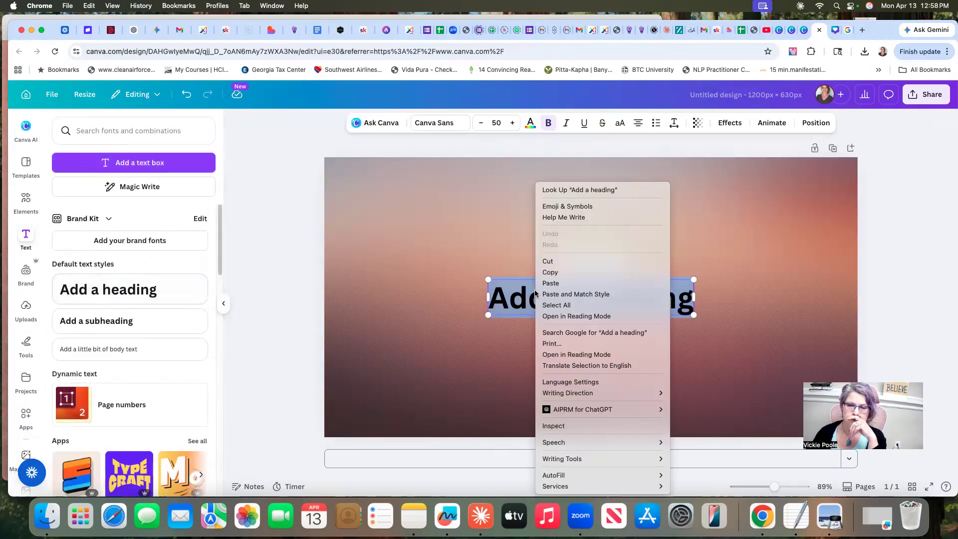
click(550, 283)
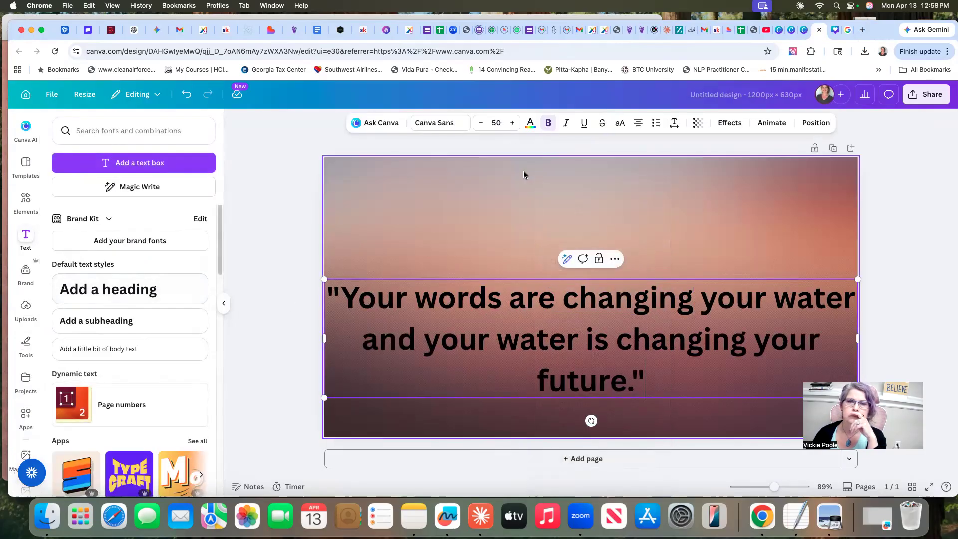
Reduce the quote's font size to 46 and narrow its text box from both sides, leaving three lines inset from the page edges
click(482, 122)
click(481, 123)
click(481, 123)
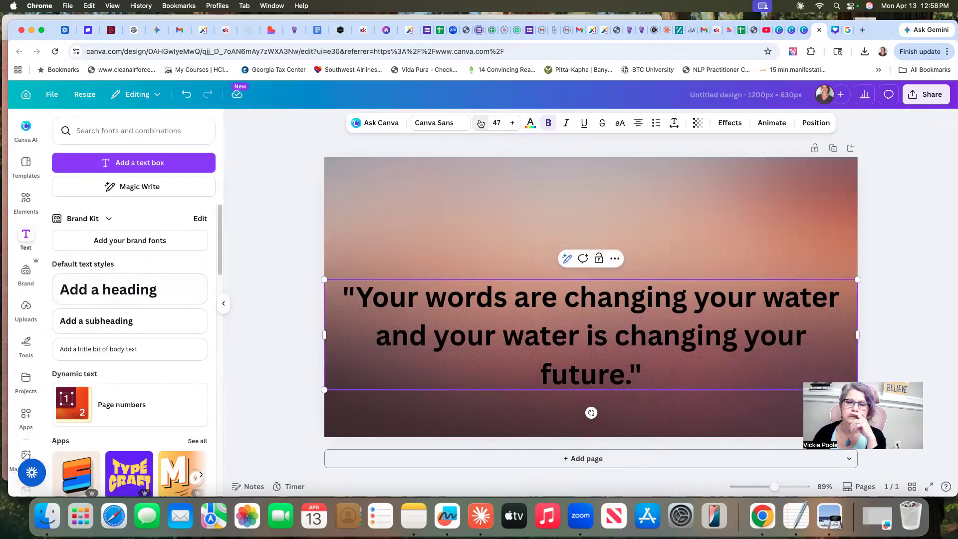
click(481, 122)
drag(857, 314, 764, 314)
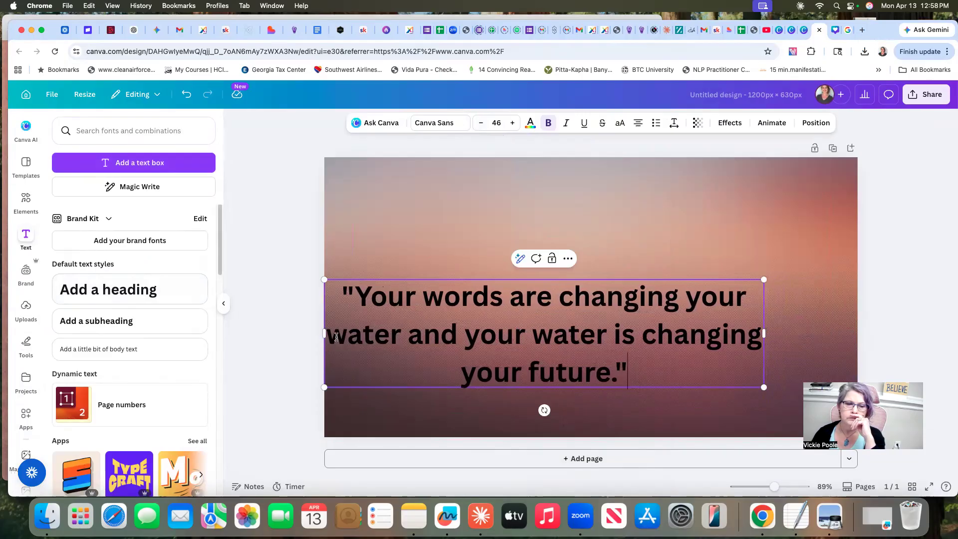
drag(322, 332, 382, 333)
click(879, 310)
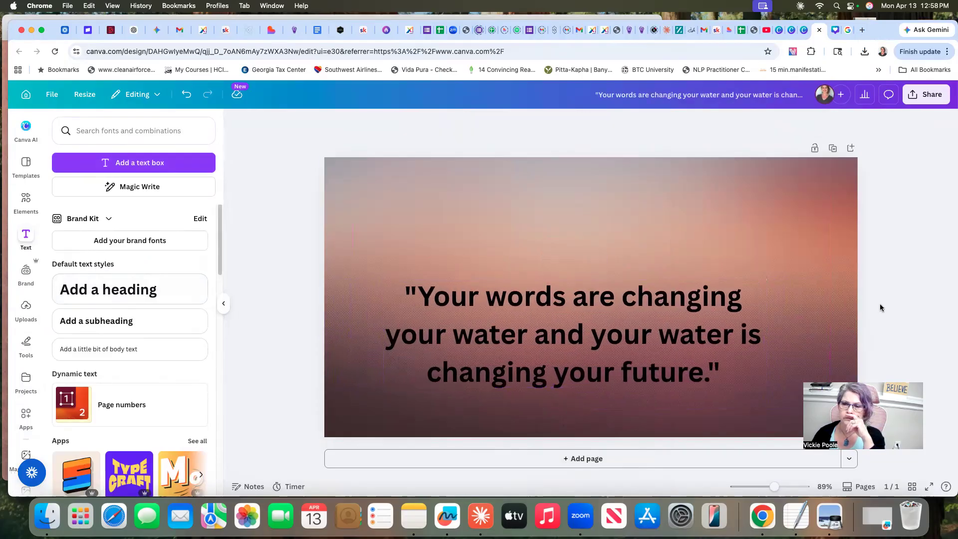
Move the quote slightly higher on the page and set its font to Montserrat after trying Glacial Indifference
drag(636, 332, 636, 319)
click(640, 316)
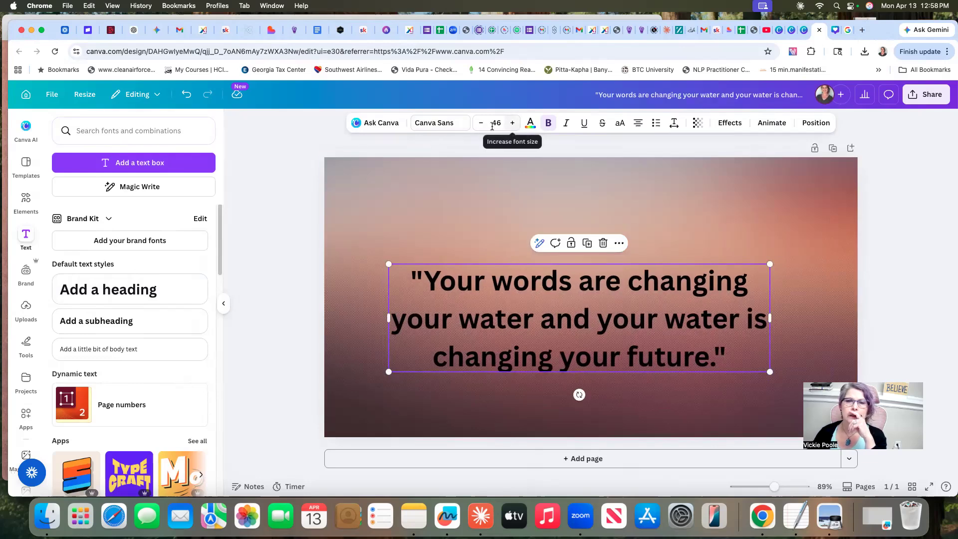
click(454, 124)
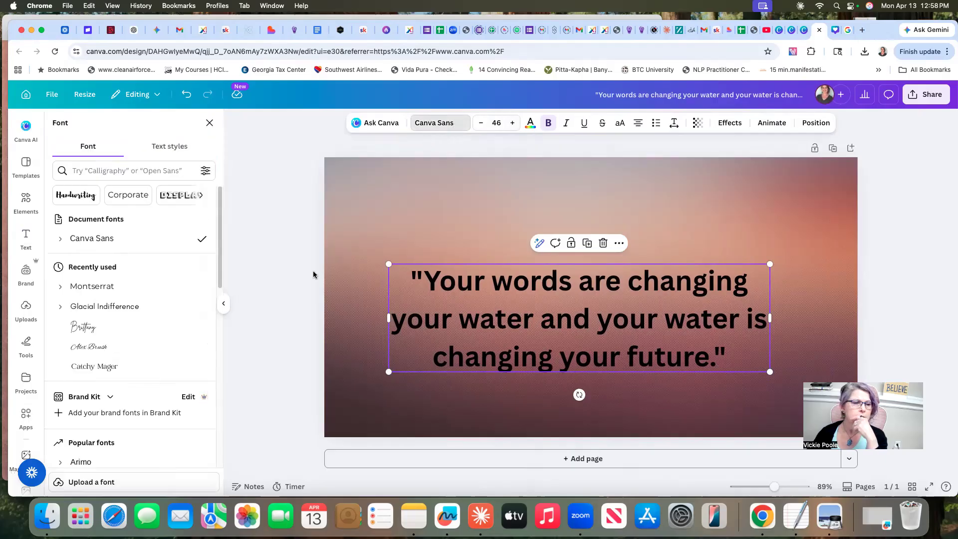
click(97, 306)
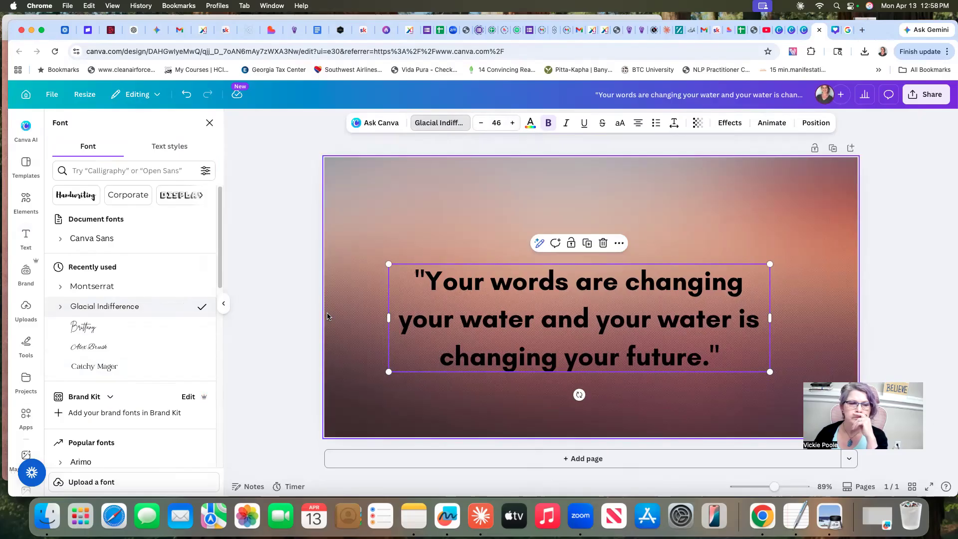
click(105, 288)
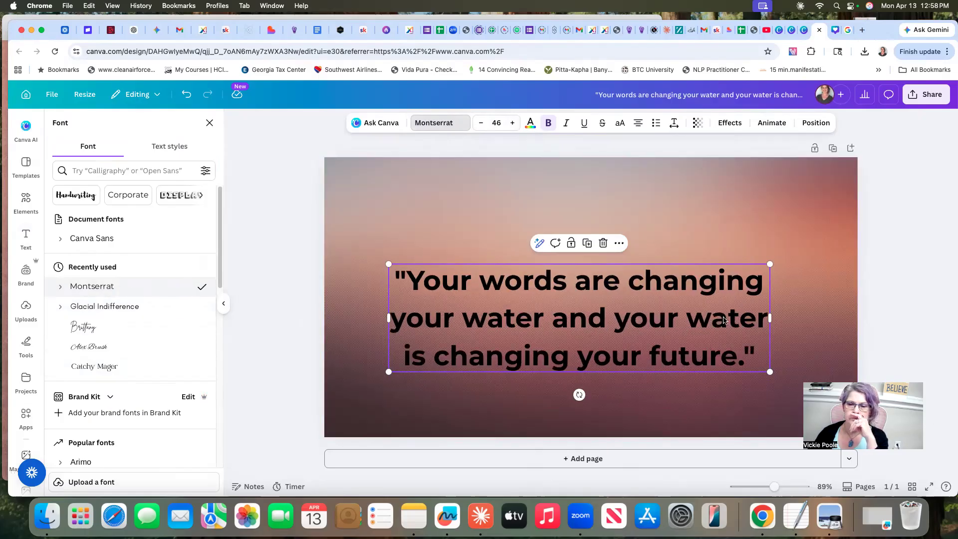
Apply the Outline text effect to the quote and close the effect settings
click(729, 123)
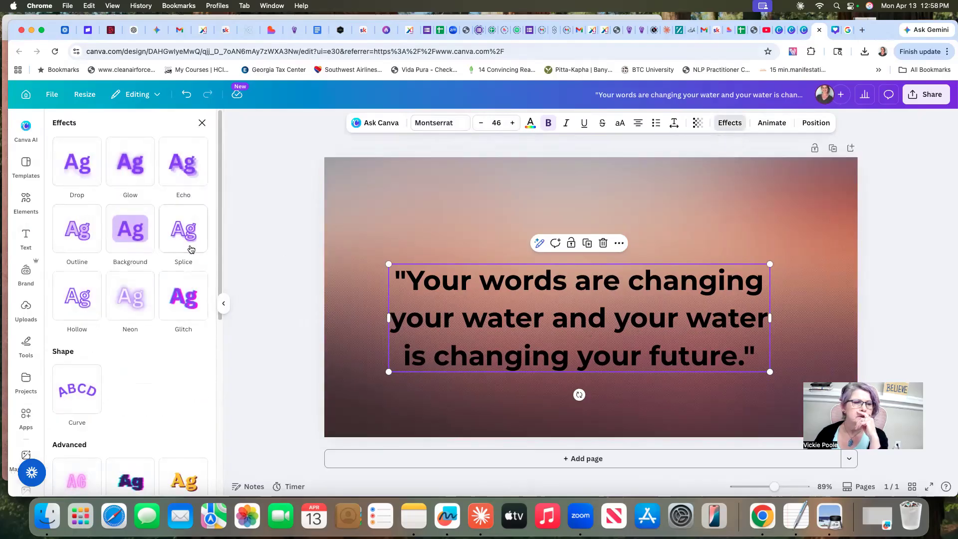
click(70, 232)
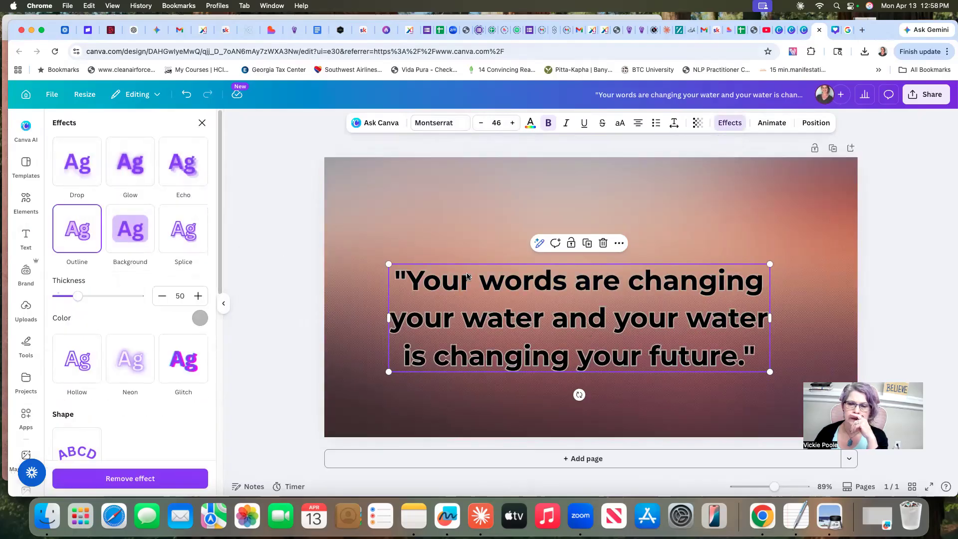
click(892, 281)
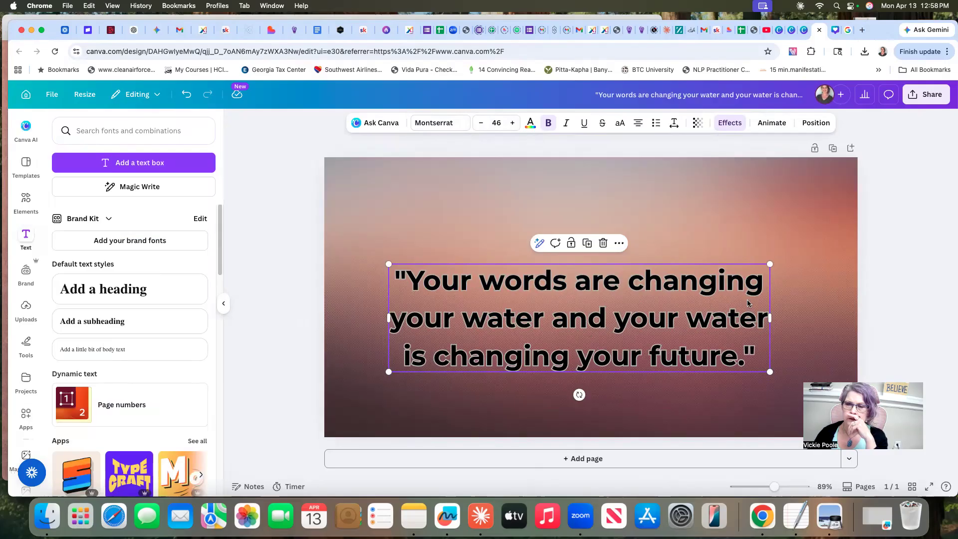
Narrow the quote's text box from both sides so it wraps onto four lines, and reposition it on the page
drag(676, 316, 685, 314)
drag(782, 315, 764, 325)
drag(398, 333, 404, 334)
click(903, 310)
drag(705, 328, 707, 318)
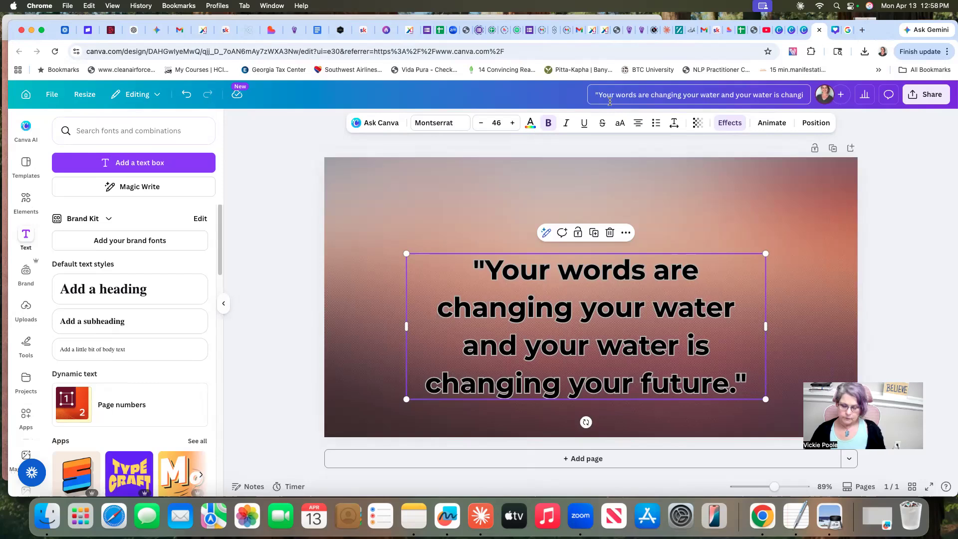
Prefix the design's title with 2 and download the design as a PNG
text(2)
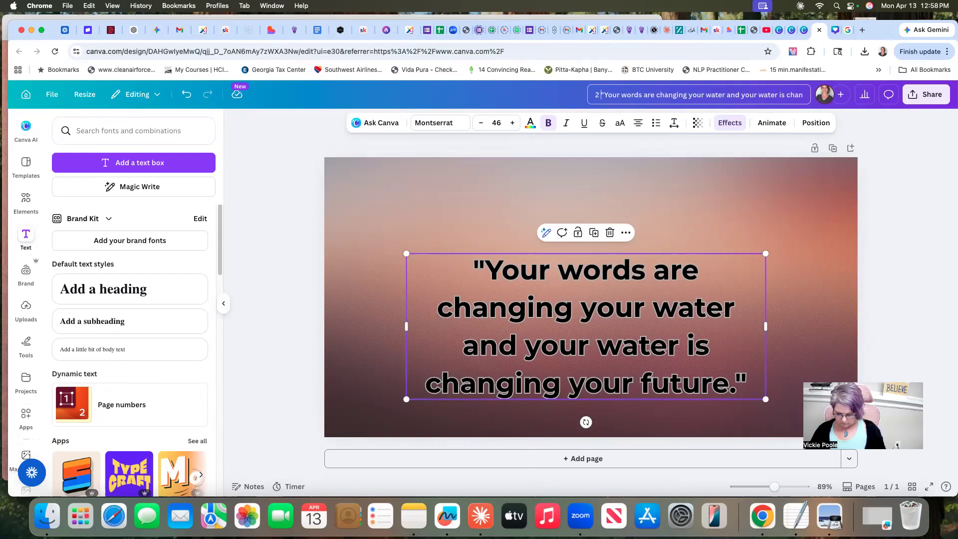
click(913, 96)
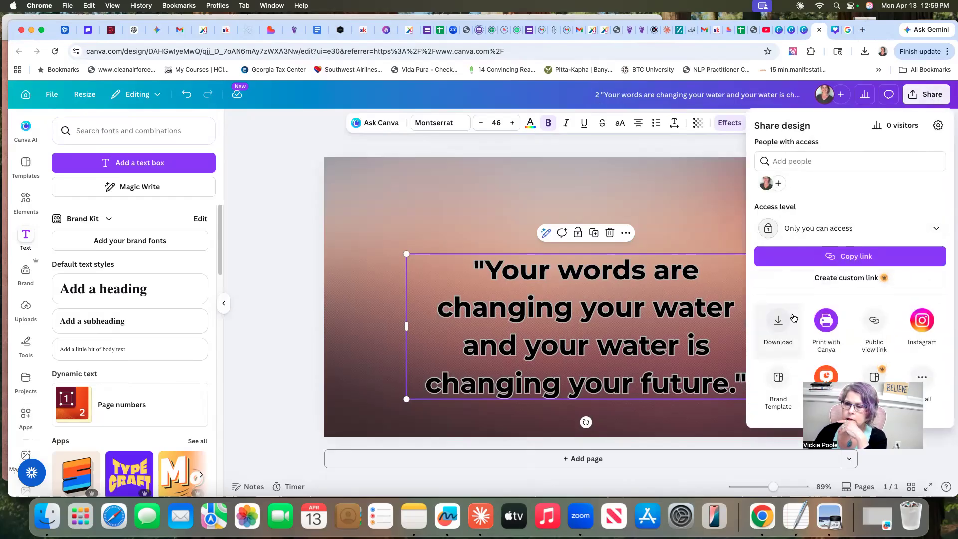
click(780, 321)
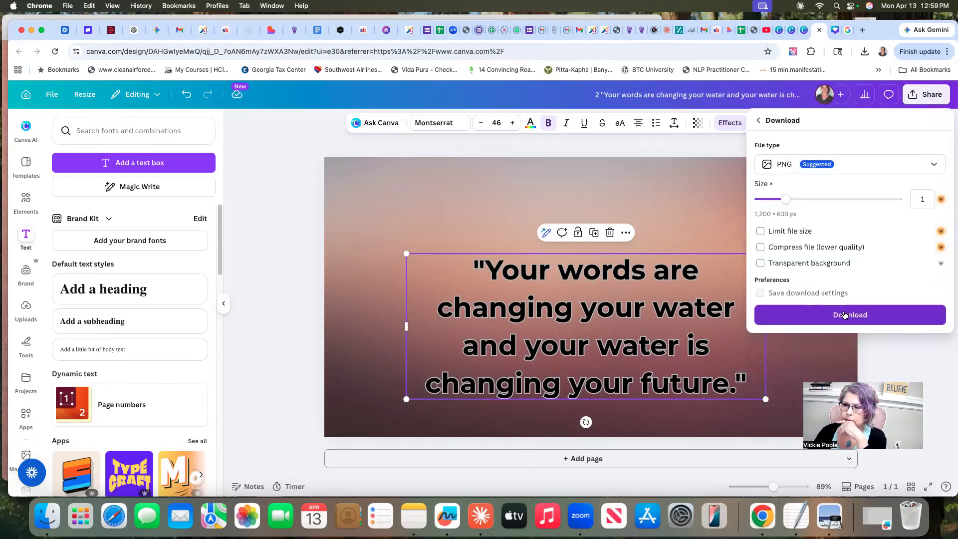
click(845, 314)
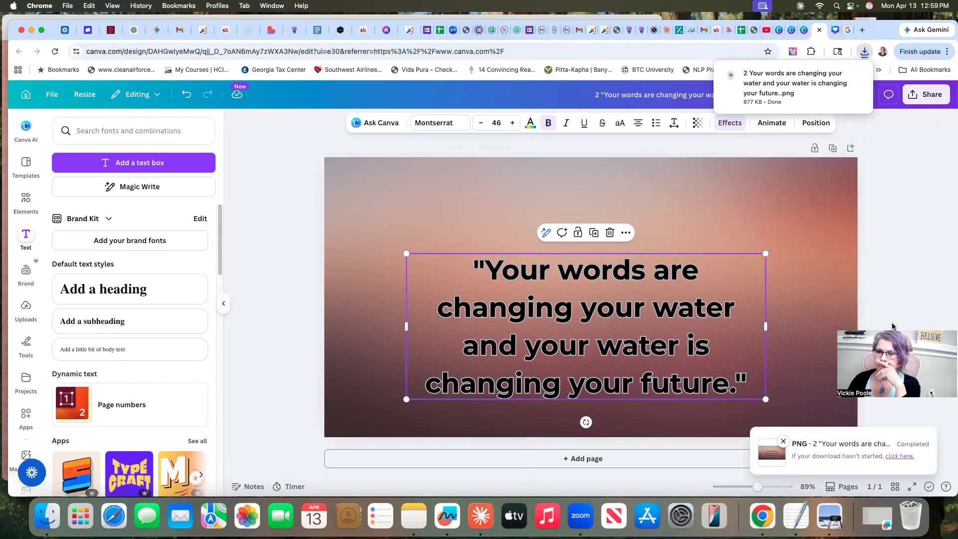
Switch to the beehiiv post editor and delete the water crystal thumbnail from the post
click(387, 31)
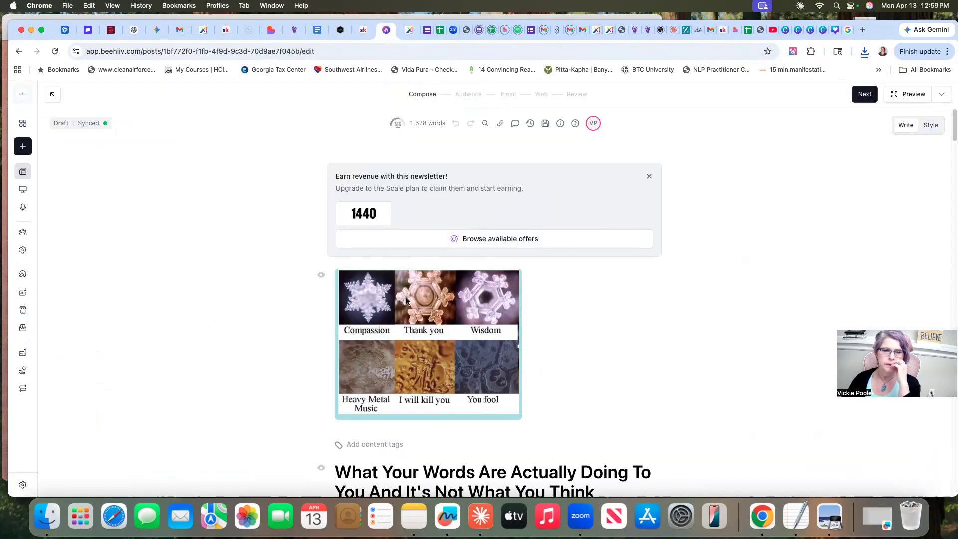
click(394, 323)
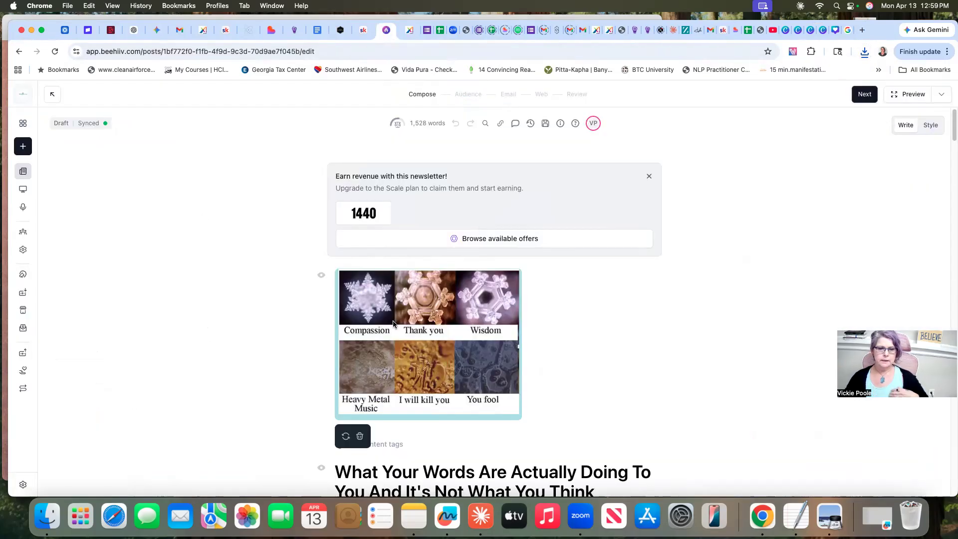
click(359, 437)
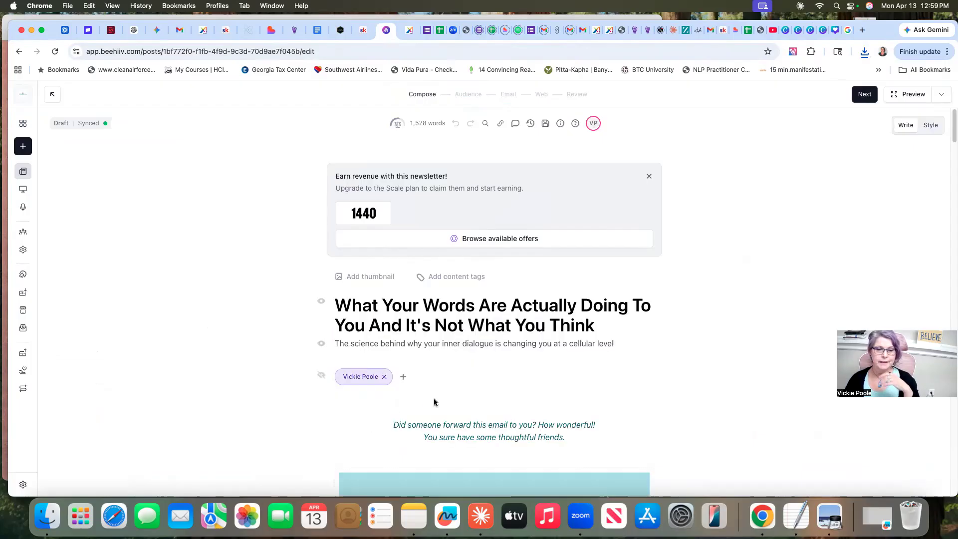
Upload the PNG prefixed with 2, "Your words are changing your water…", from Downloads as the post's thumbnail
click(363, 278)
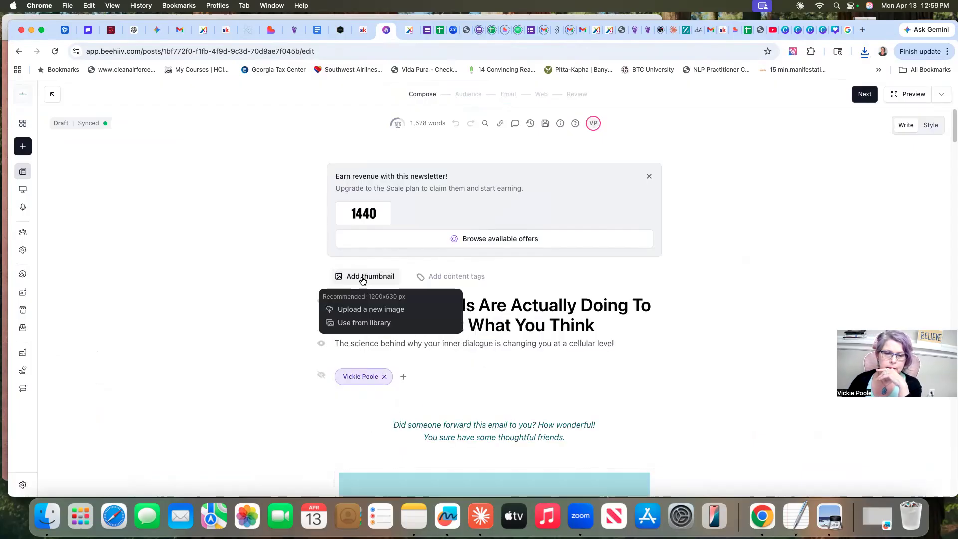
click(370, 310)
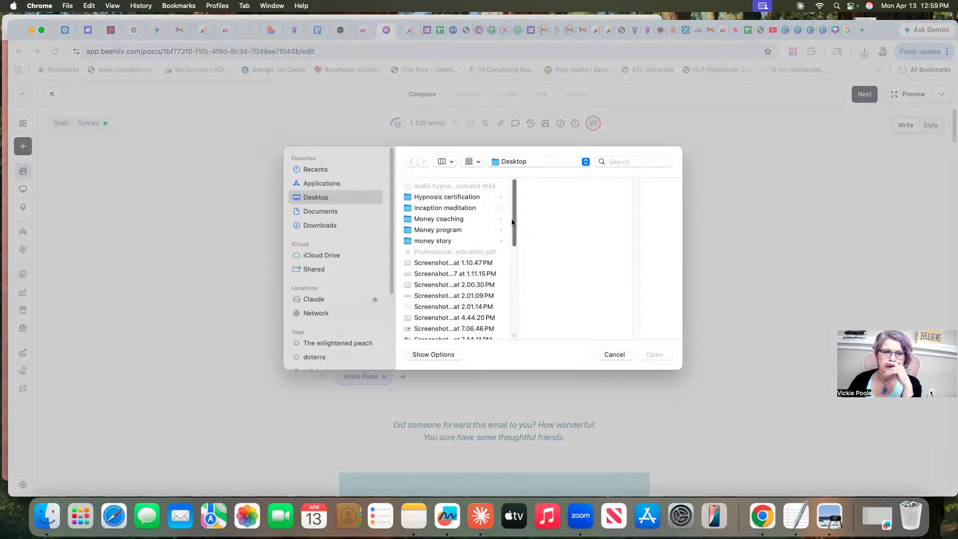
click(317, 226)
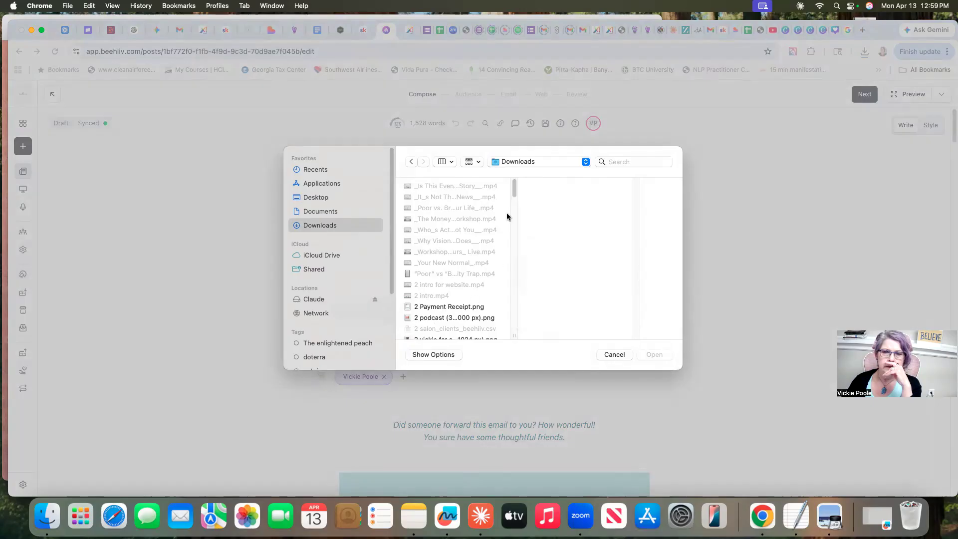
drag(514, 184, 515, 197)
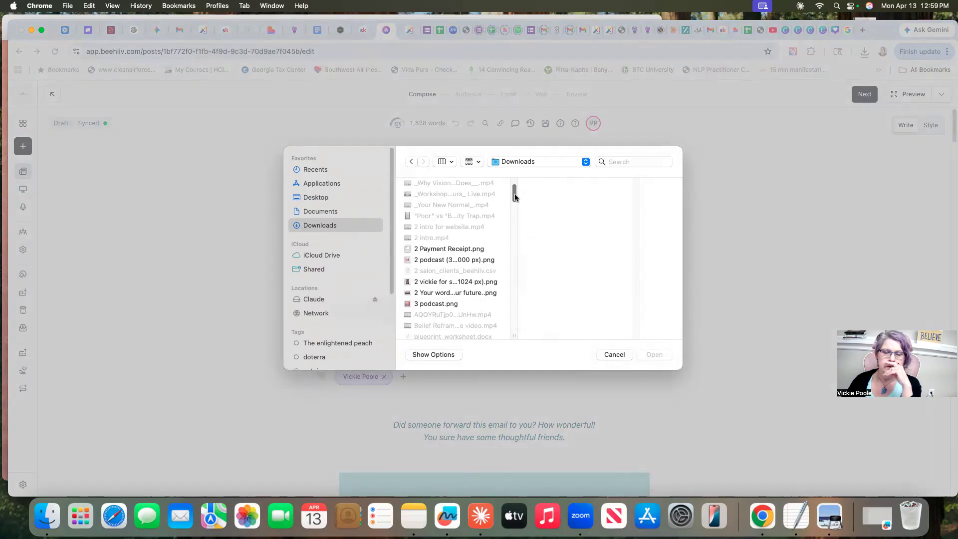
click(464, 293)
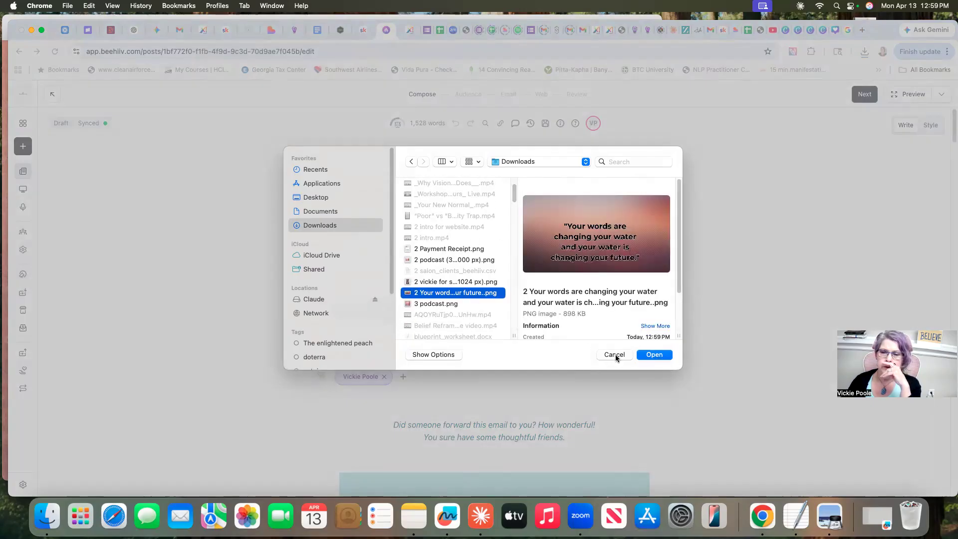
click(650, 357)
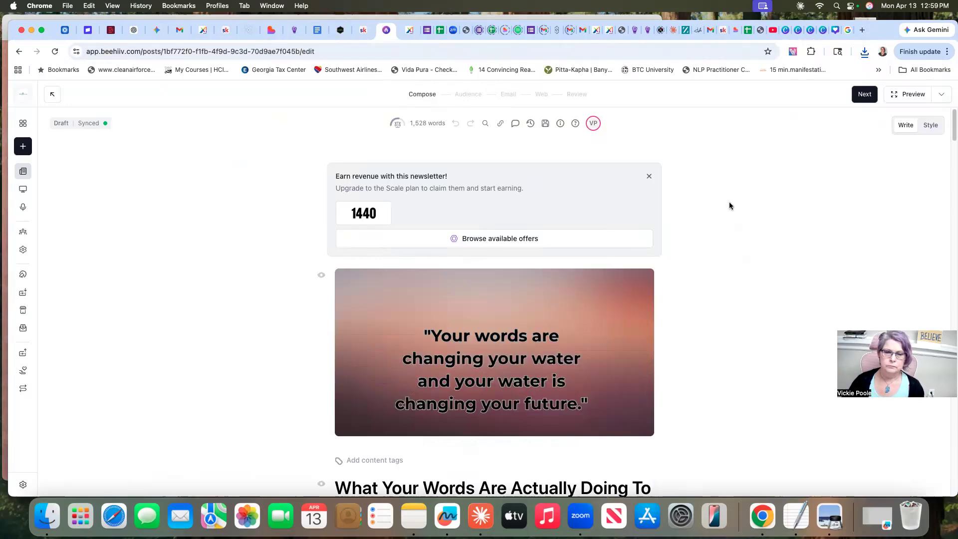
Look through the post's Audience, Email and Web settings and return to the Compose stage
scroll(729, 203, down, 2)
click(864, 94)
click(865, 95)
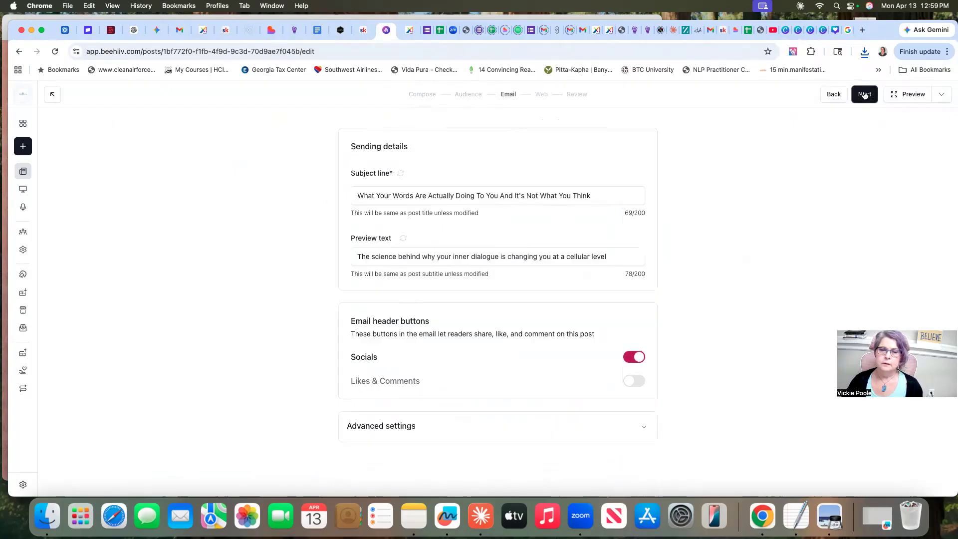
click(864, 95)
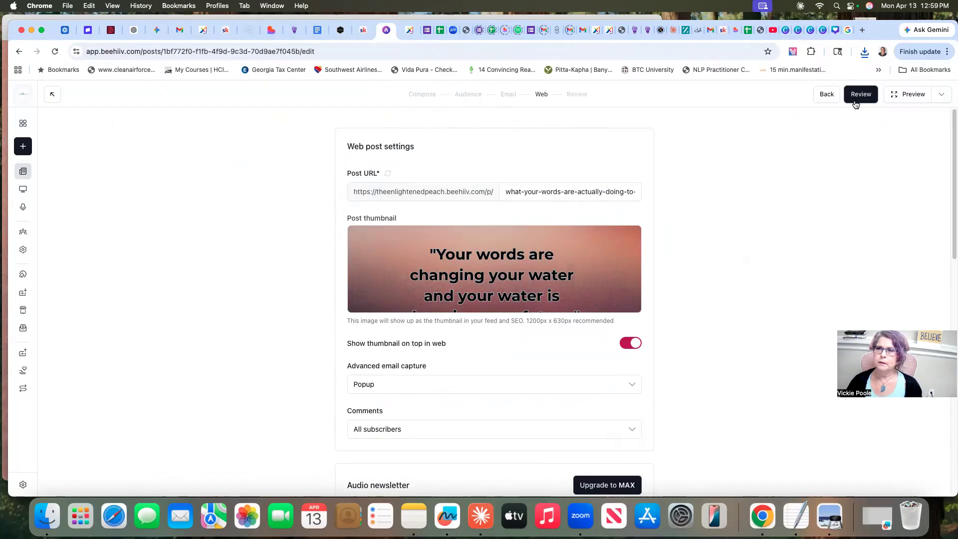
click(827, 95)
click(828, 95)
click(828, 96)
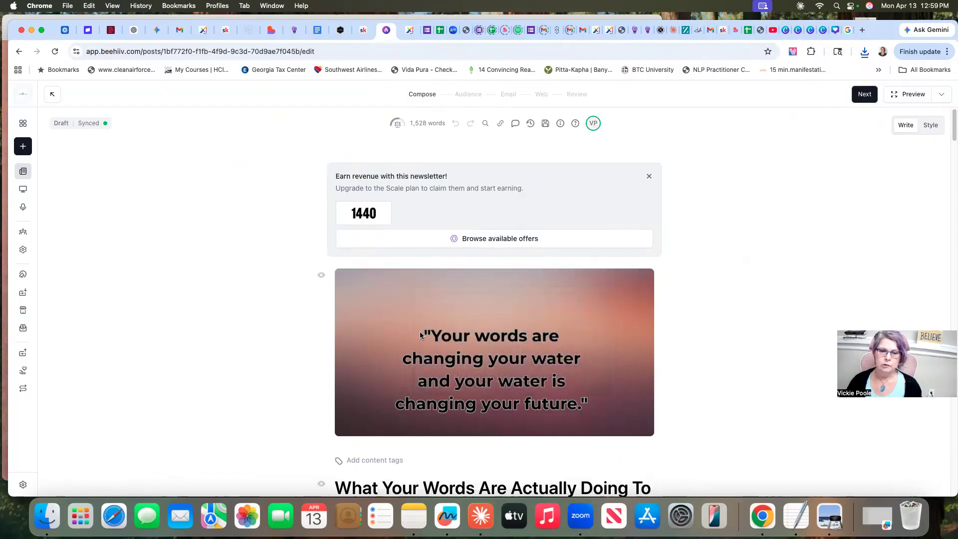
Switch back to the Canva quote design, move the quote slightly higher, and change the title's number prefix to 3
click(823, 31)
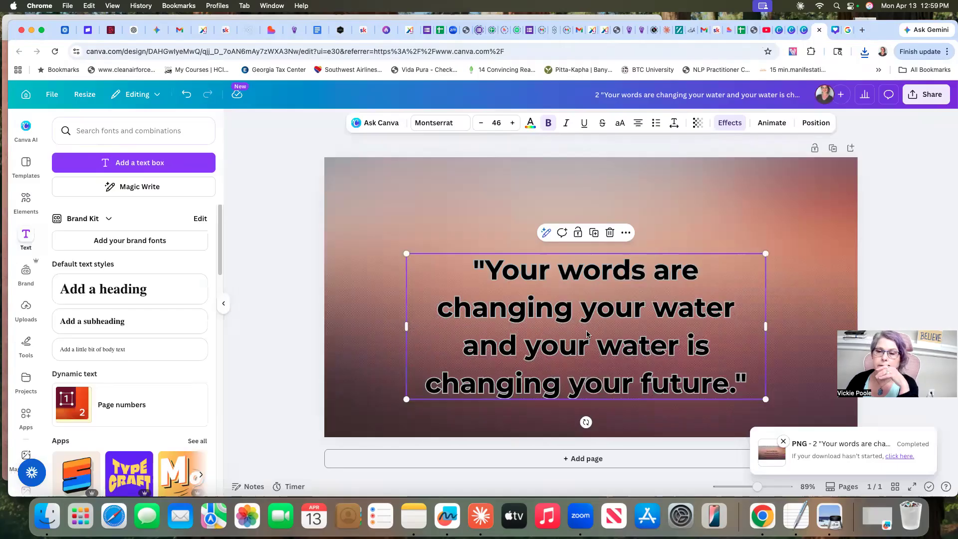
click(589, 316)
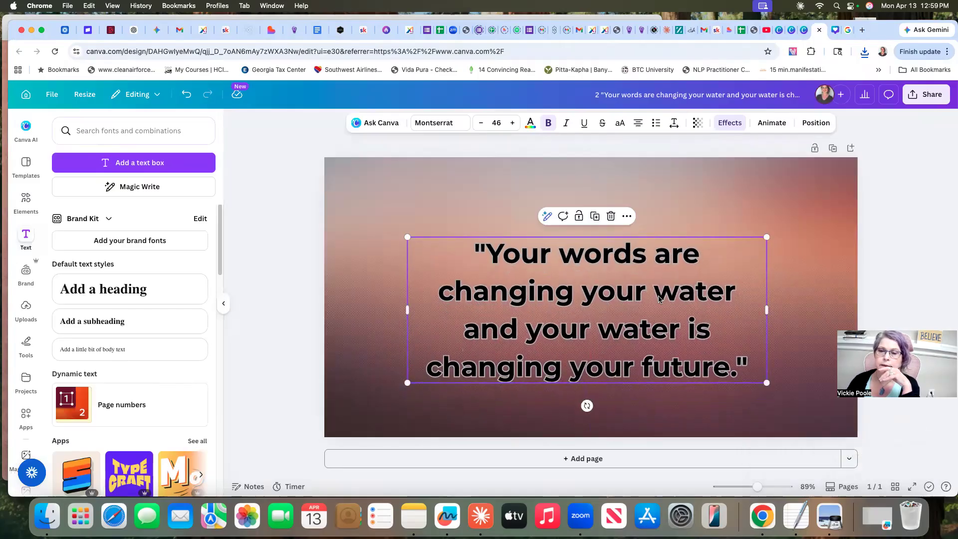
click(599, 94)
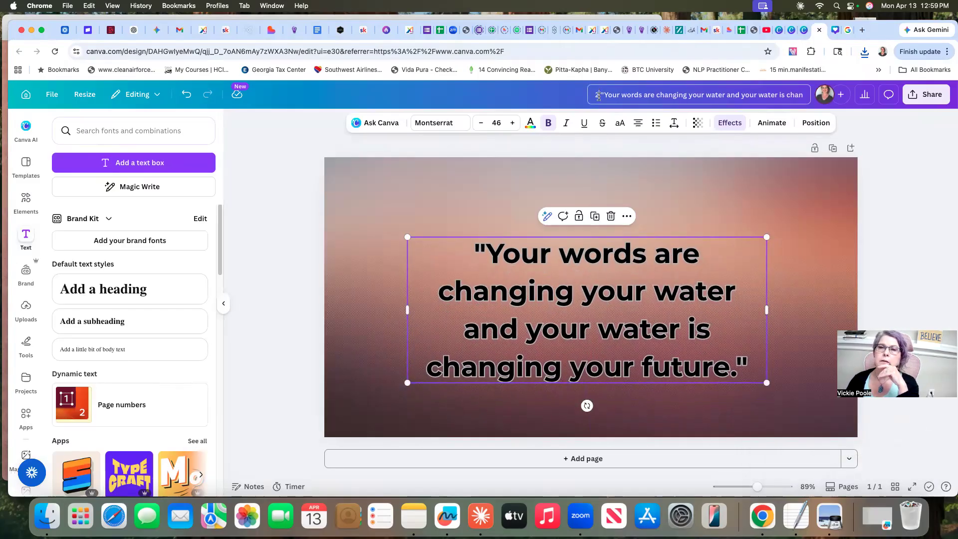
key(BackSpace)
text(3)
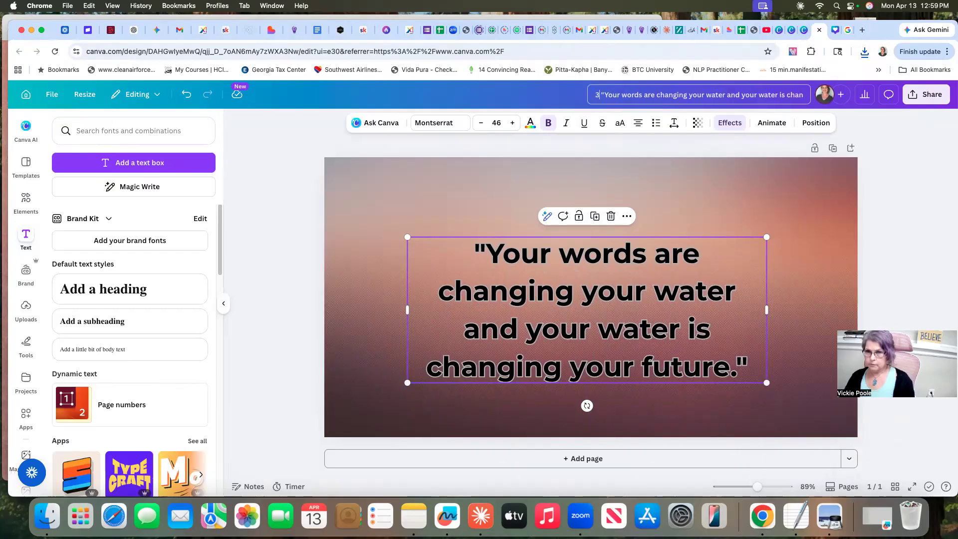
Download the repositioned quote design as a PNG at 1,200 × 630 px
click(926, 94)
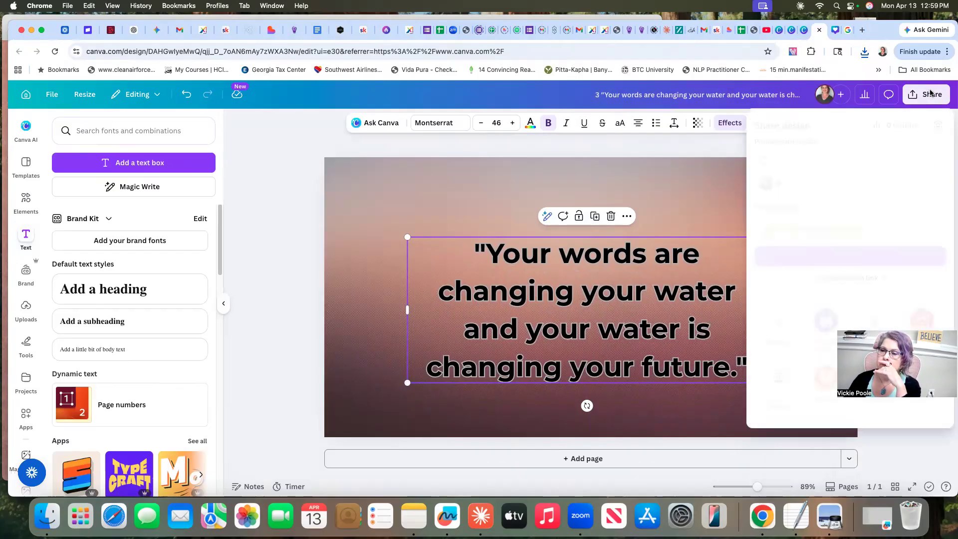
click(779, 323)
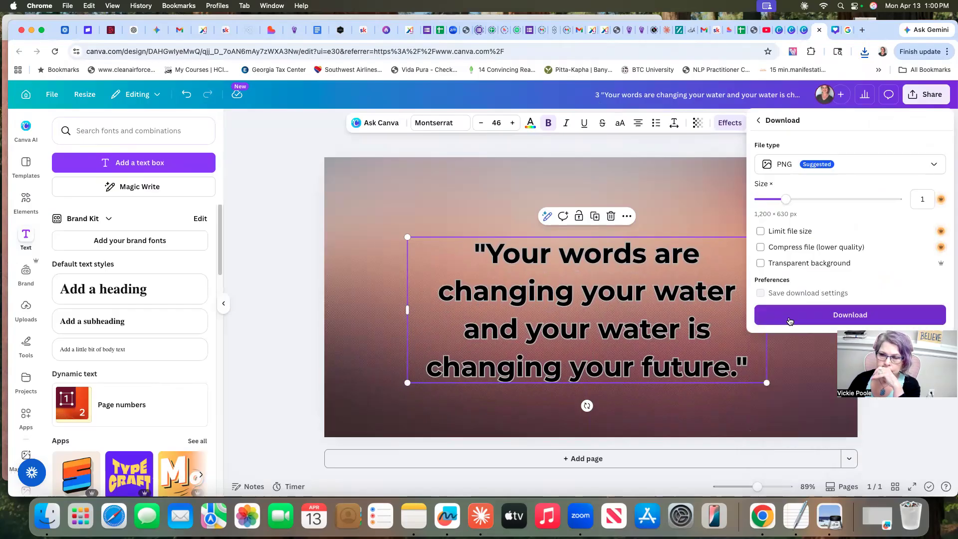
click(818, 313)
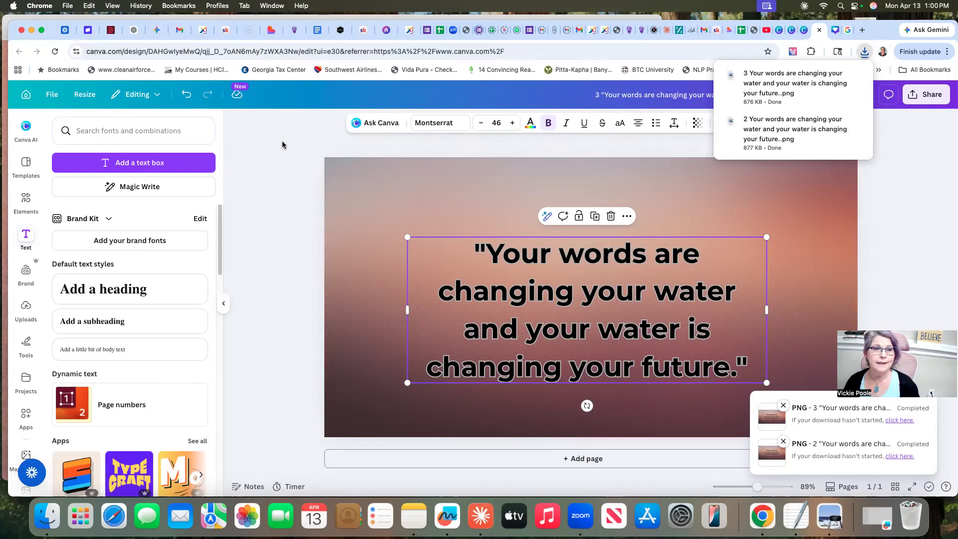
Switch to the beehiiv post and replace its thumbnail with the PNG prefixed with 3, "Your words are changing your water…", from Downloads
click(386, 31)
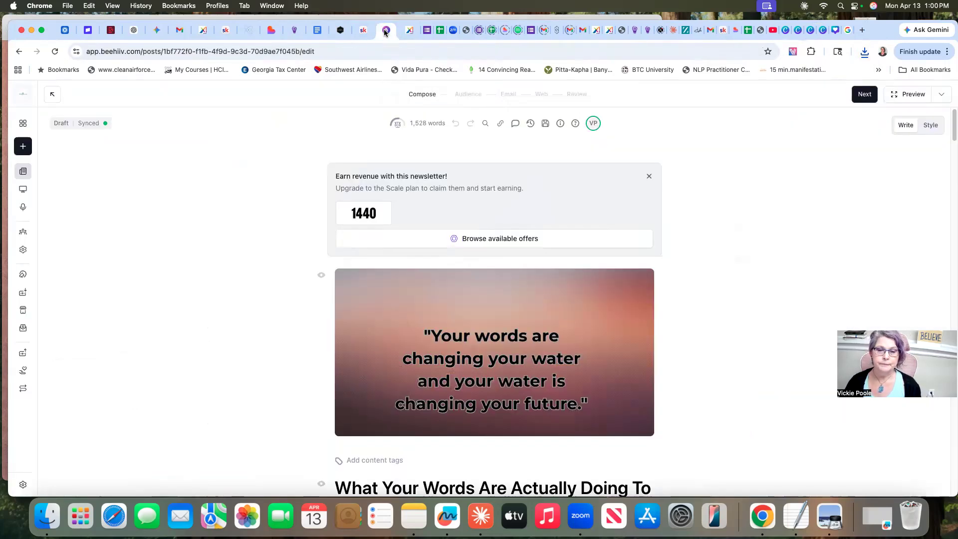
mouse_move(377, 298)
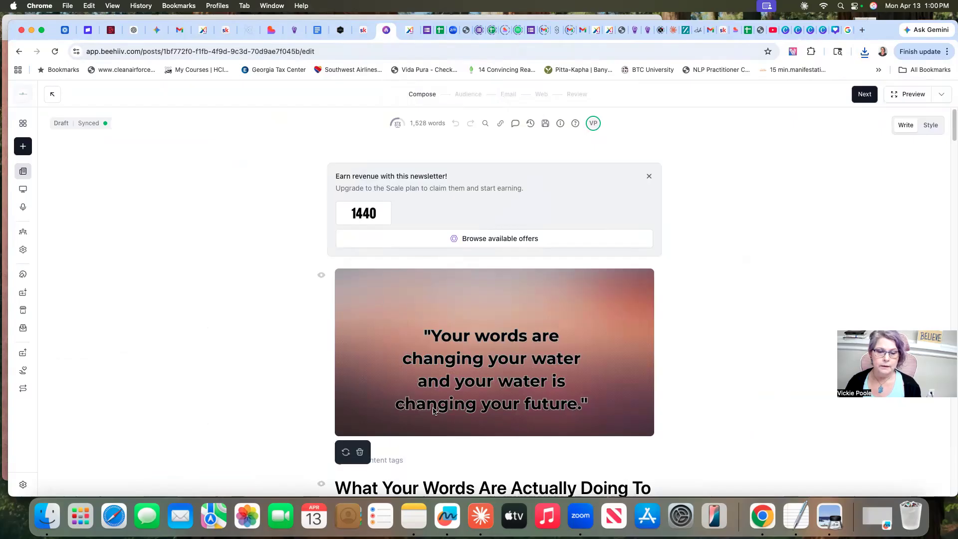
click(359, 451)
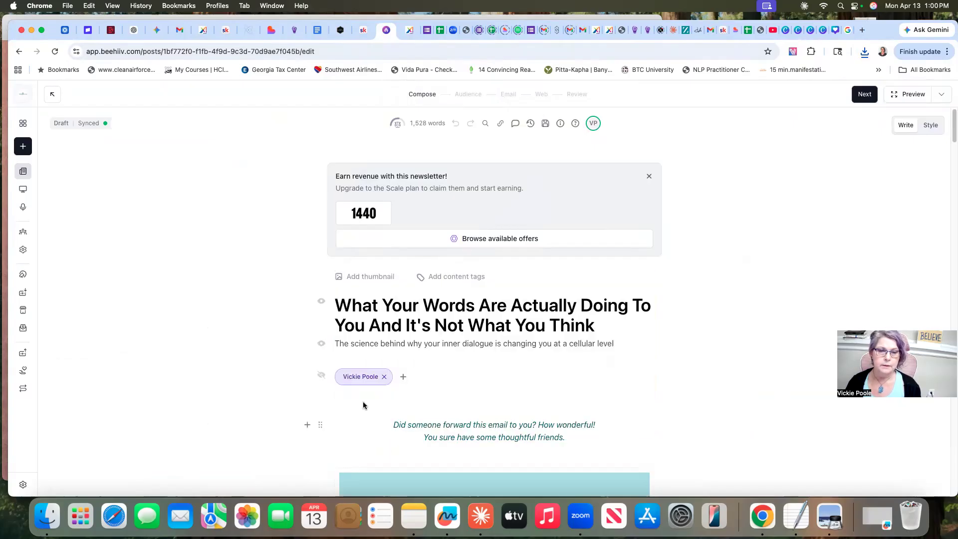
click(359, 278)
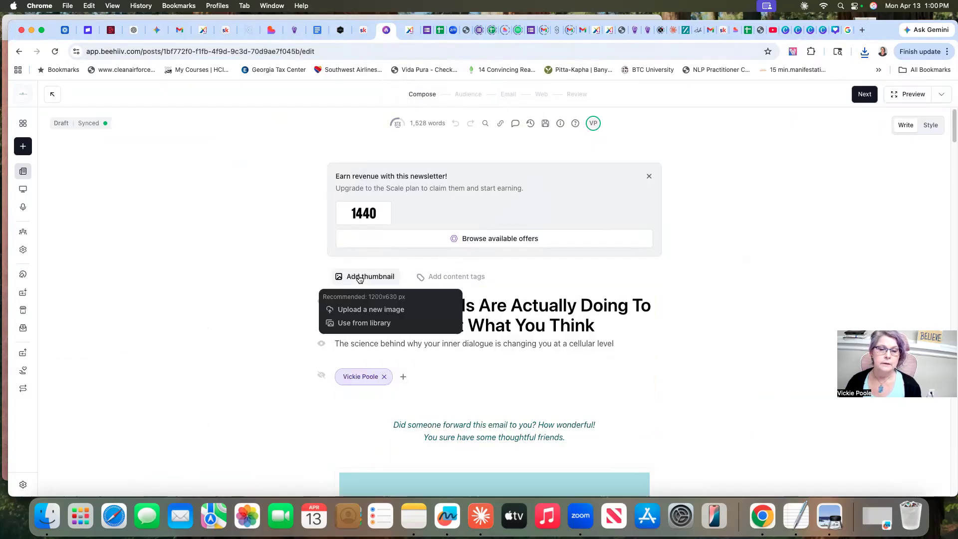
click(364, 311)
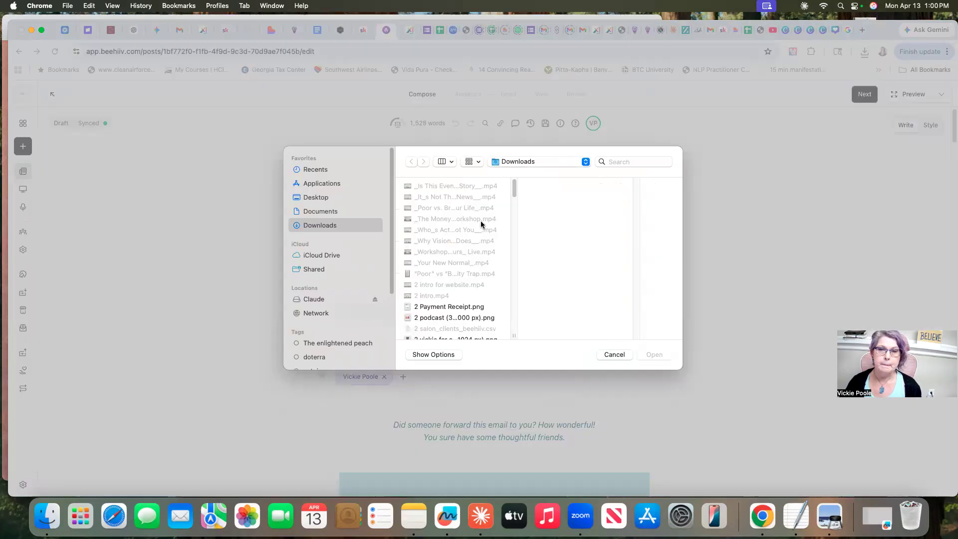
scroll(510, 200, down, 2)
scroll(510, 200, down, 1)
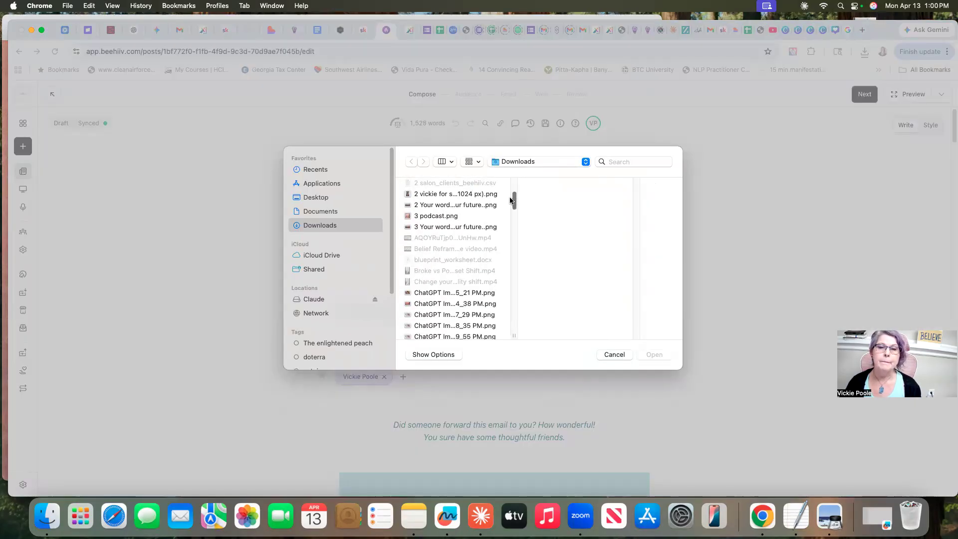
click(460, 228)
click(654, 355)
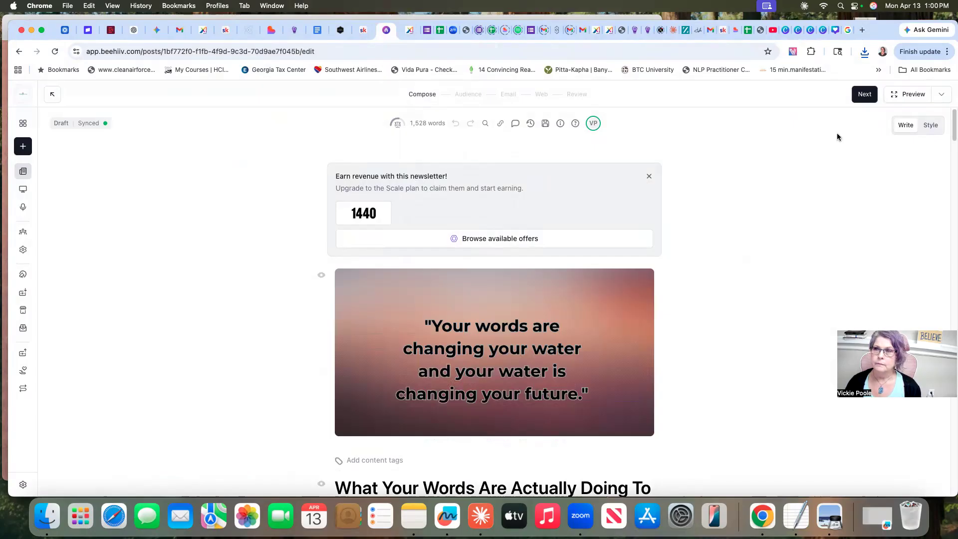
Advance the post through the Audience and Email stages to its Web post settings
click(864, 94)
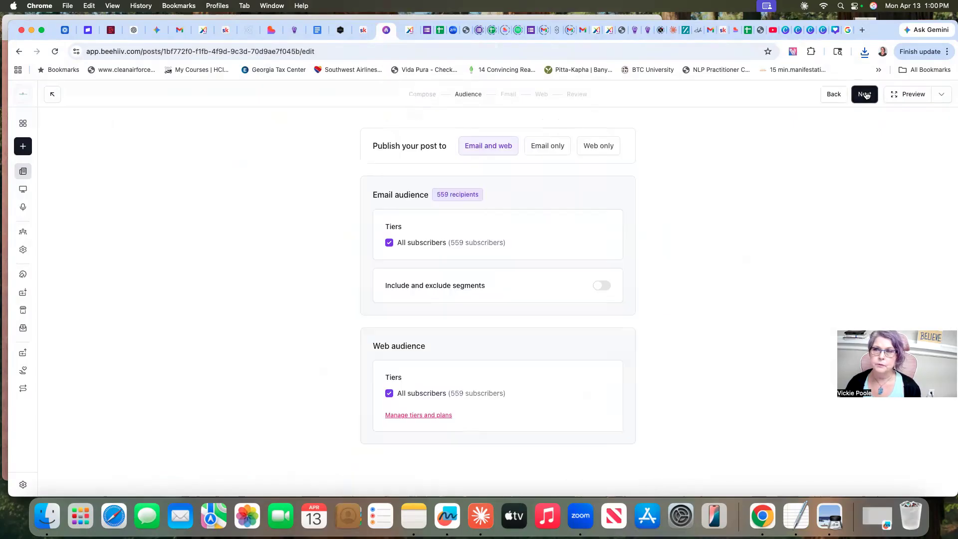
click(865, 95)
click(865, 94)
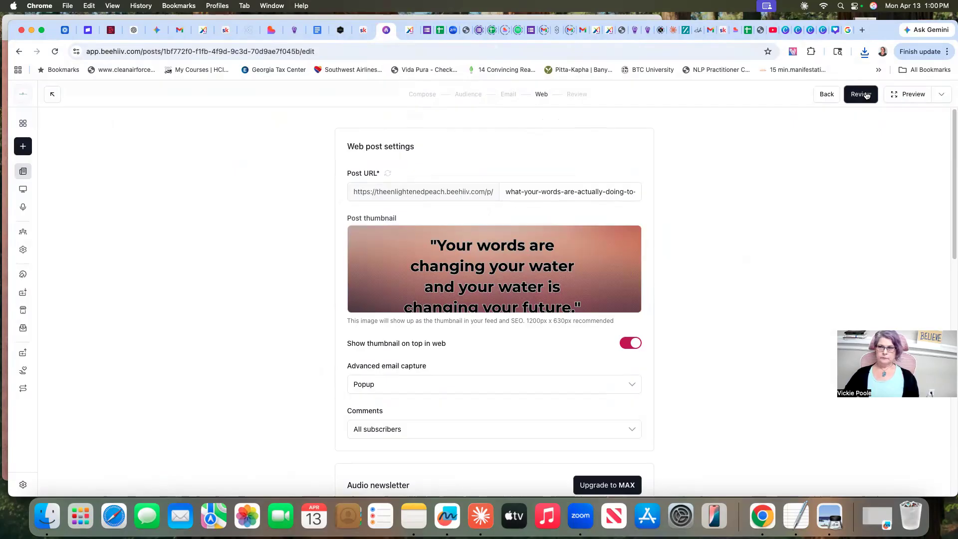
Switch back to the Canva quote design, nudge the quote slightly higher again, and change the title's number prefix to 4
click(823, 31)
drag(643, 284, 649, 278)
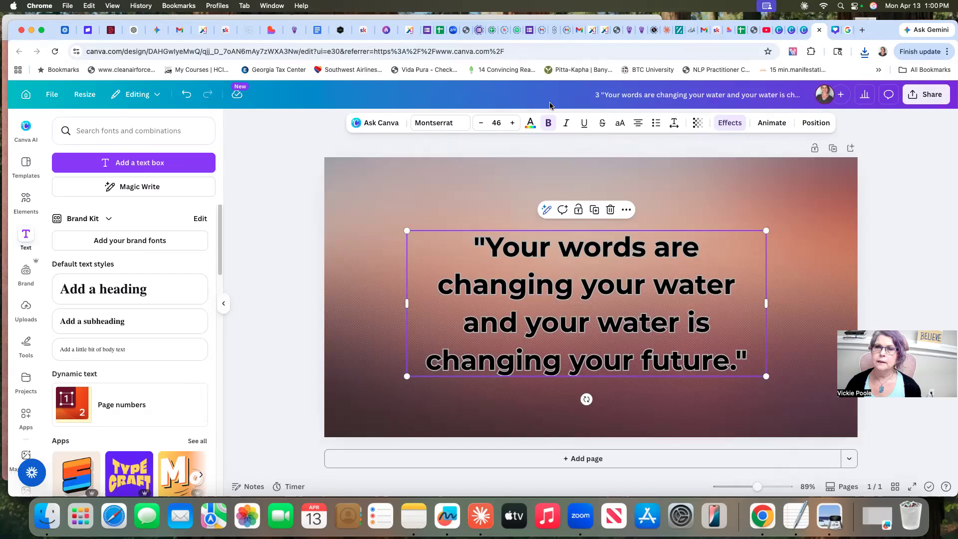
click(598, 94)
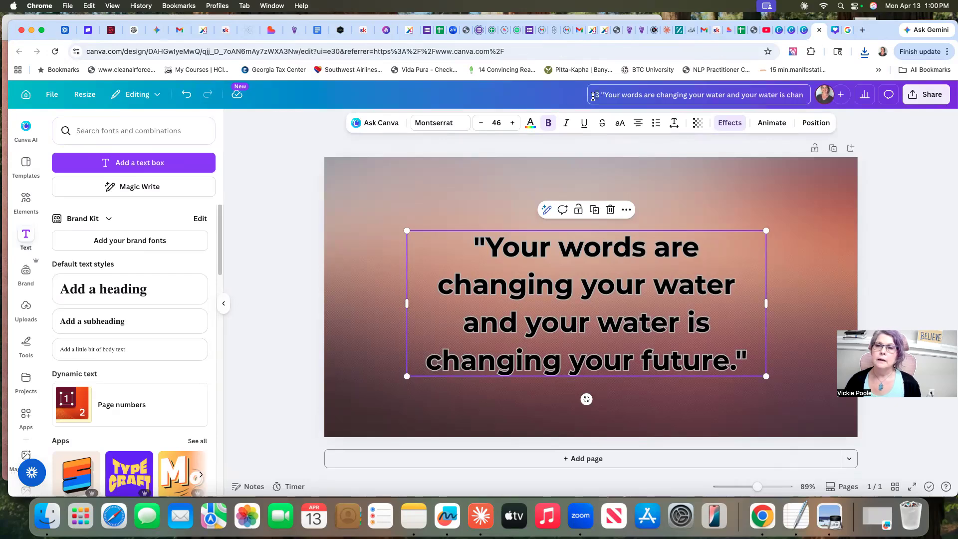
text(3)
key(BackSpace)
text(4)
Download the design prefixed with 4 as a PNG at 1,200 × 630 px
click(925, 98)
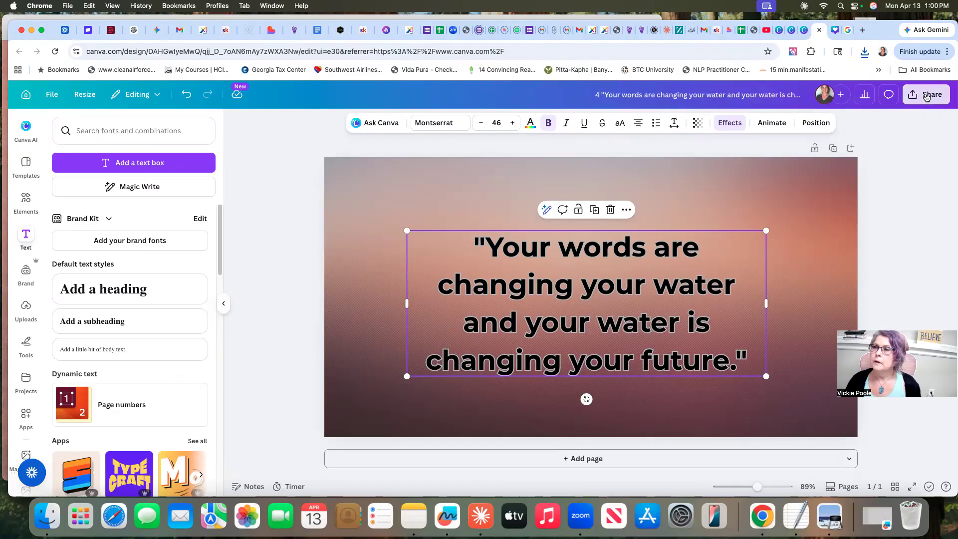
click(777, 324)
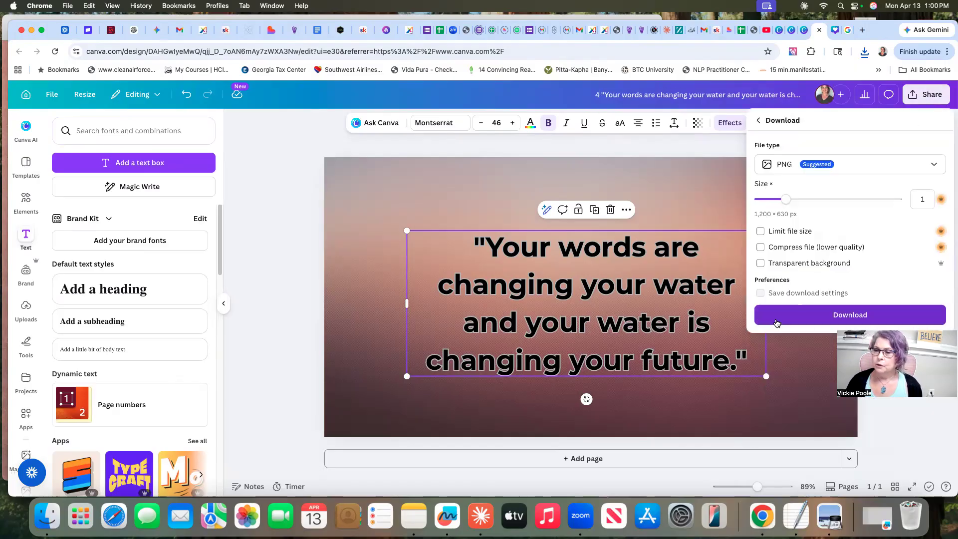
click(844, 315)
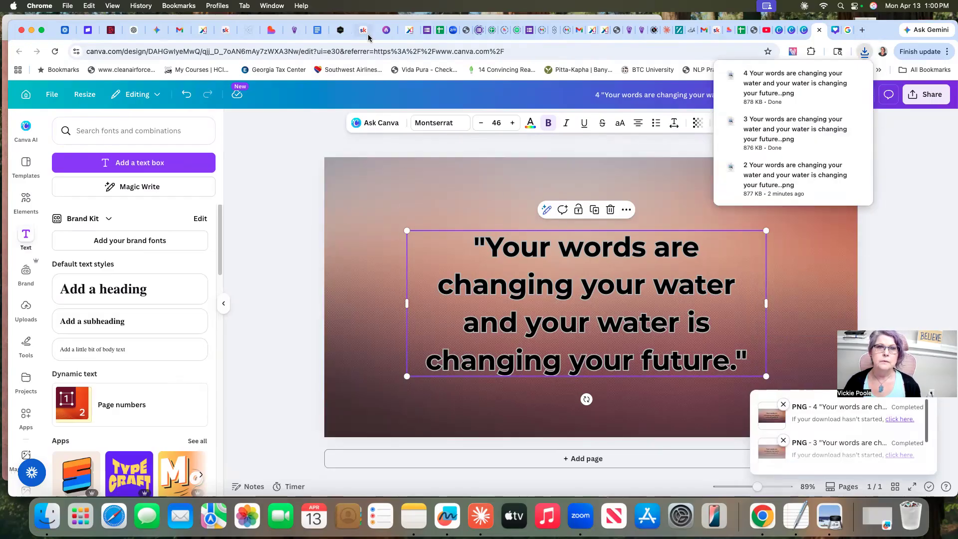
In beehiiv's Web post settings, remove the post thumbnail and upload the PNG prefixed with 4 from Downloads as its replacement
click(387, 30)
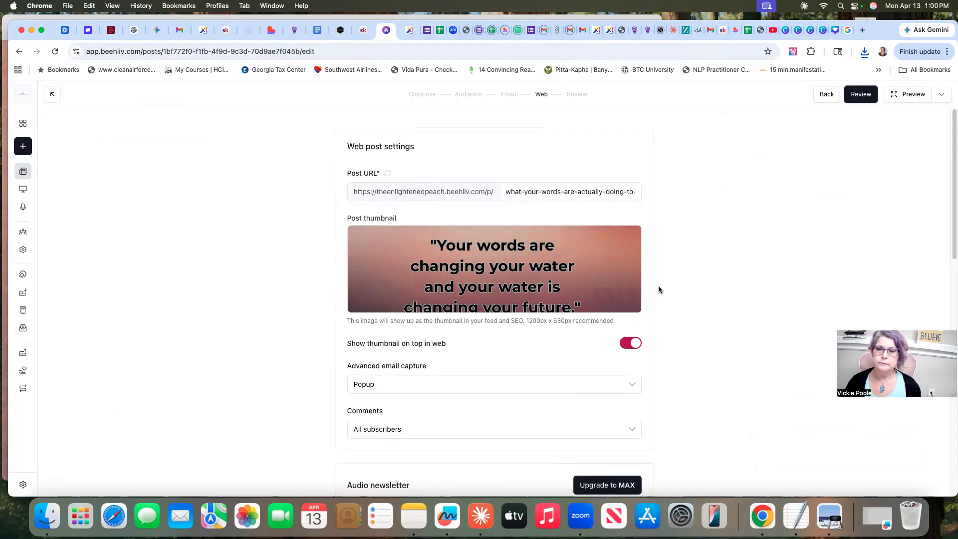
click(626, 297)
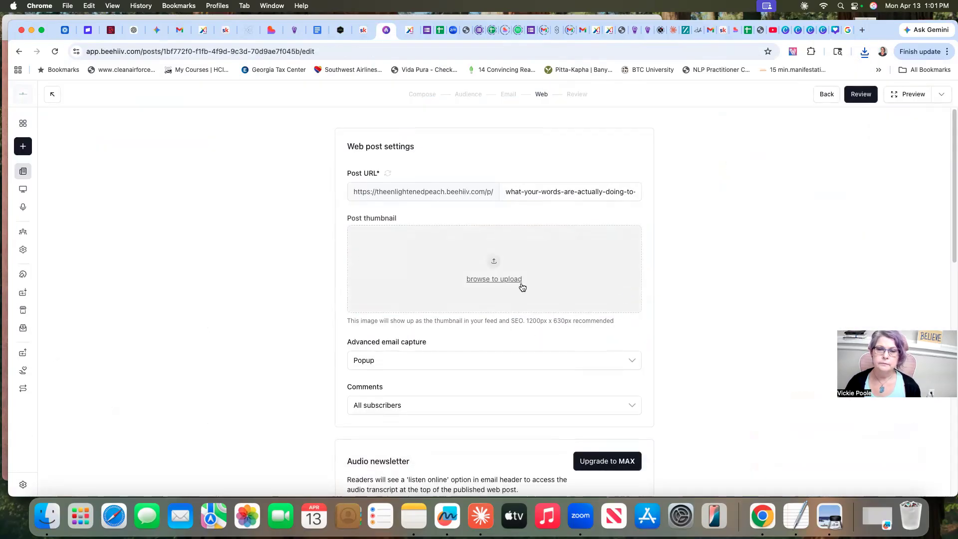
click(481, 280)
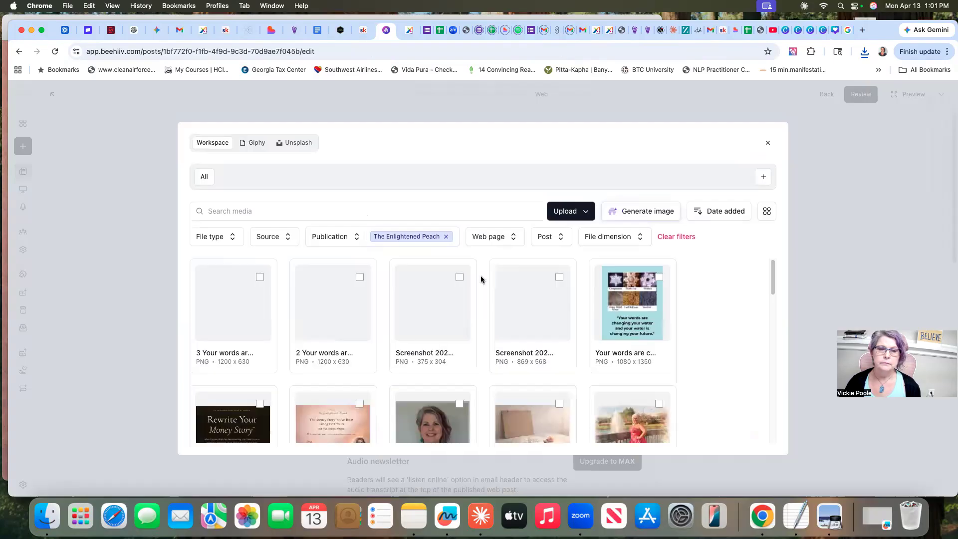
click(569, 210)
click(549, 235)
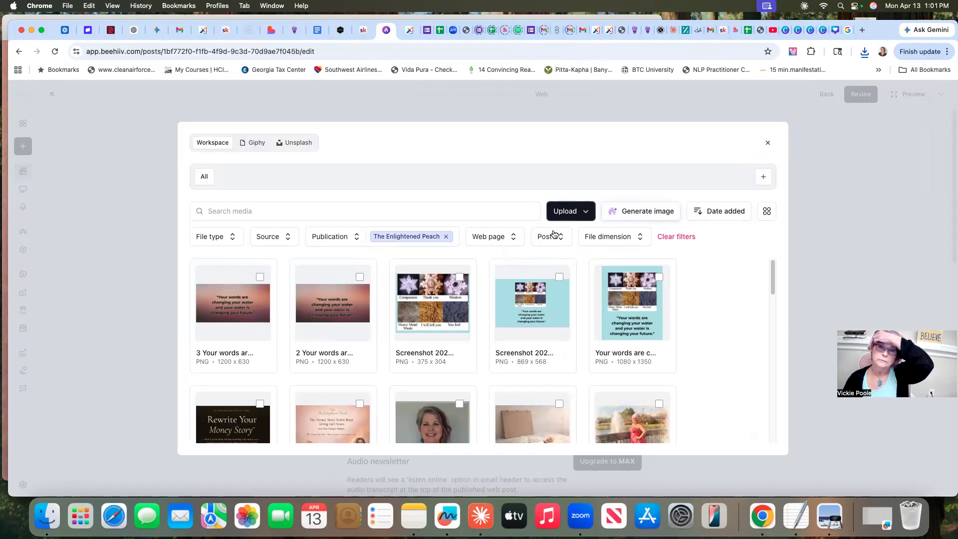
scroll(471, 301, down, 5)
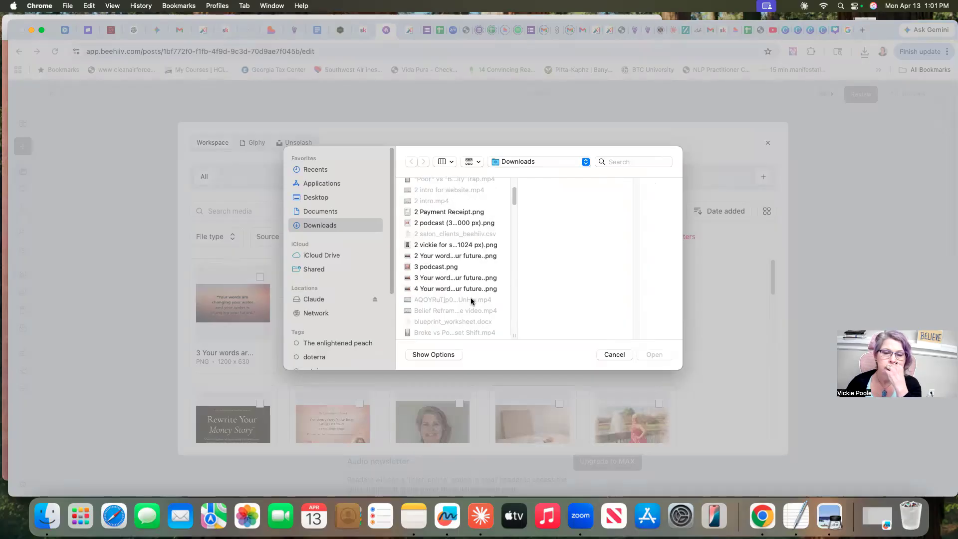
click(453, 292)
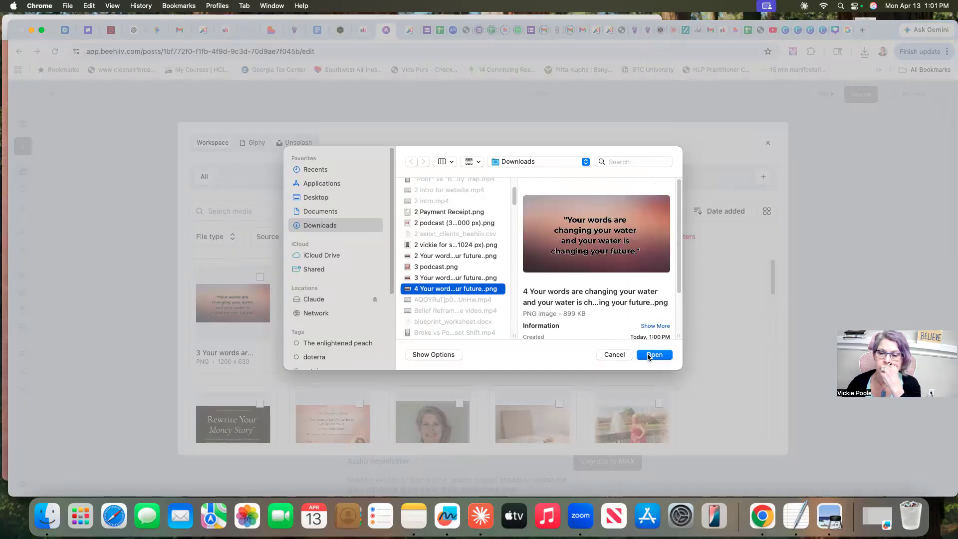
click(648, 356)
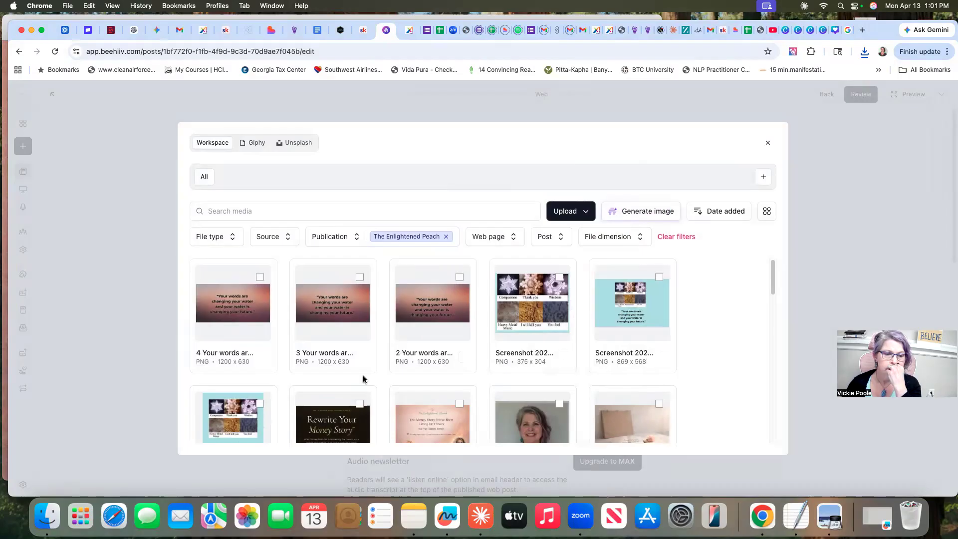
click(260, 277)
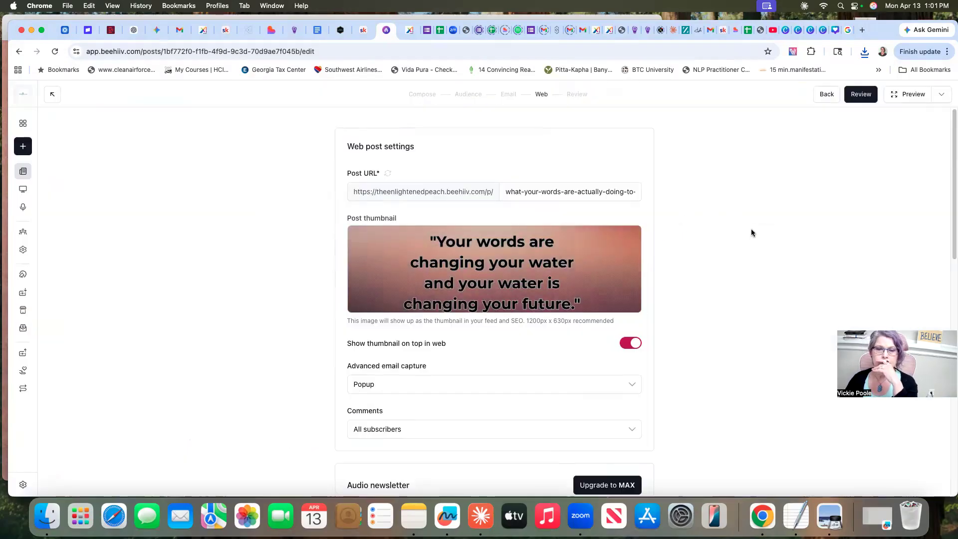
Continue to the Review stage, open the post's scheduling, and pick April 15, 2026 as the publish date
click(861, 96)
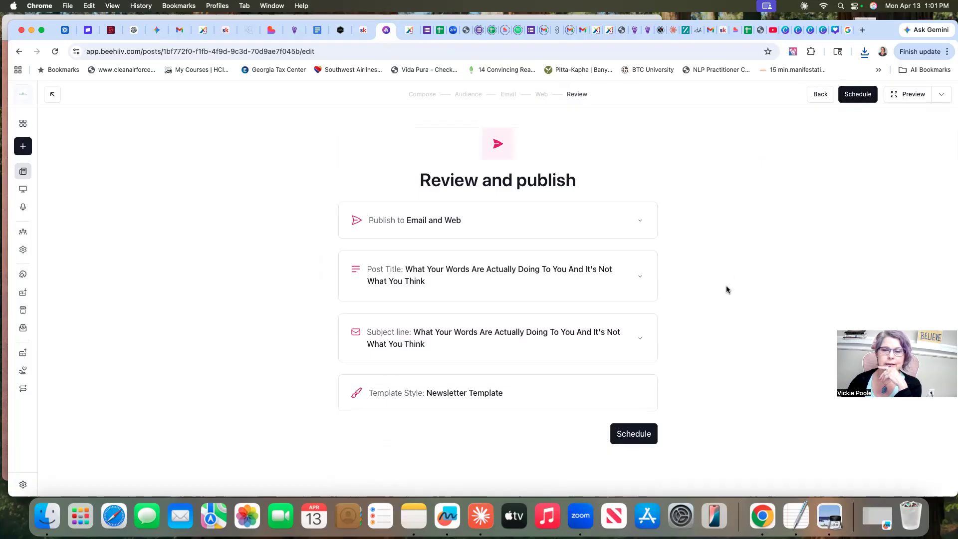
click(632, 435)
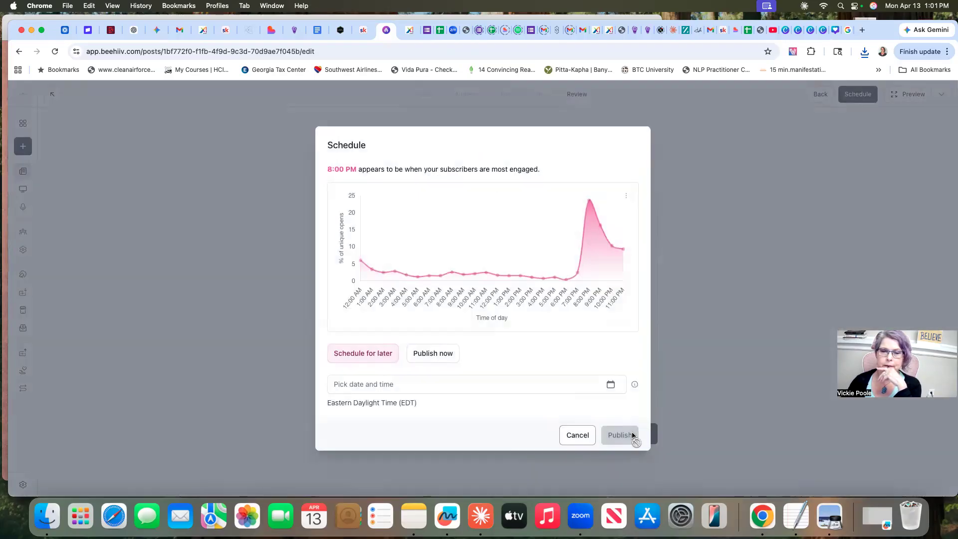
click(611, 384)
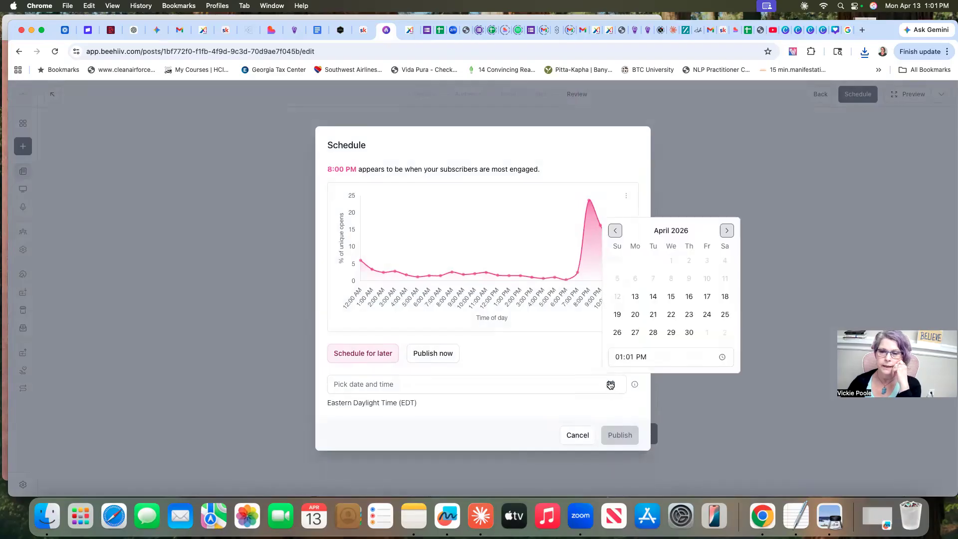
click(672, 297)
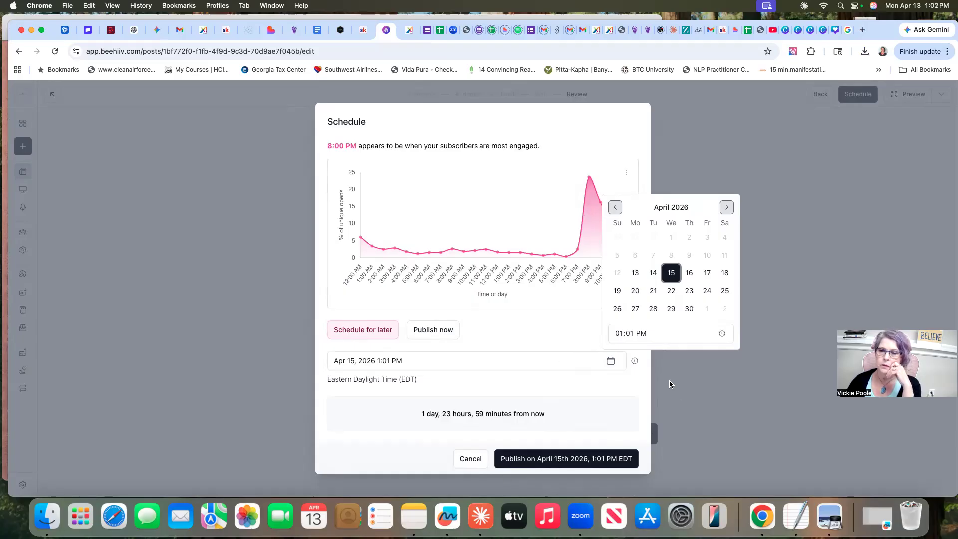
Set the publish time to 8:01 PM, schedule the post, and dismiss the sharing dialog
click(722, 333)
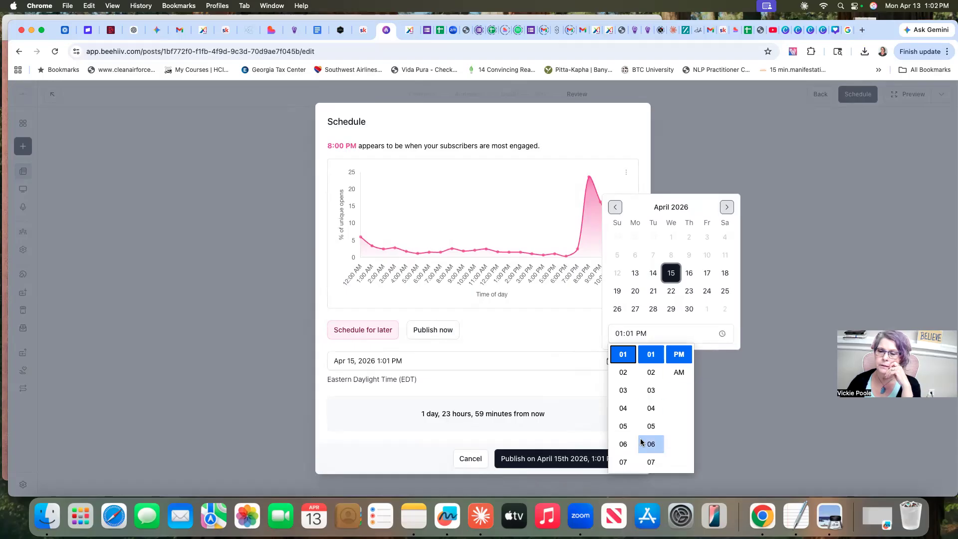
scroll(624, 434, down, 2)
click(623, 408)
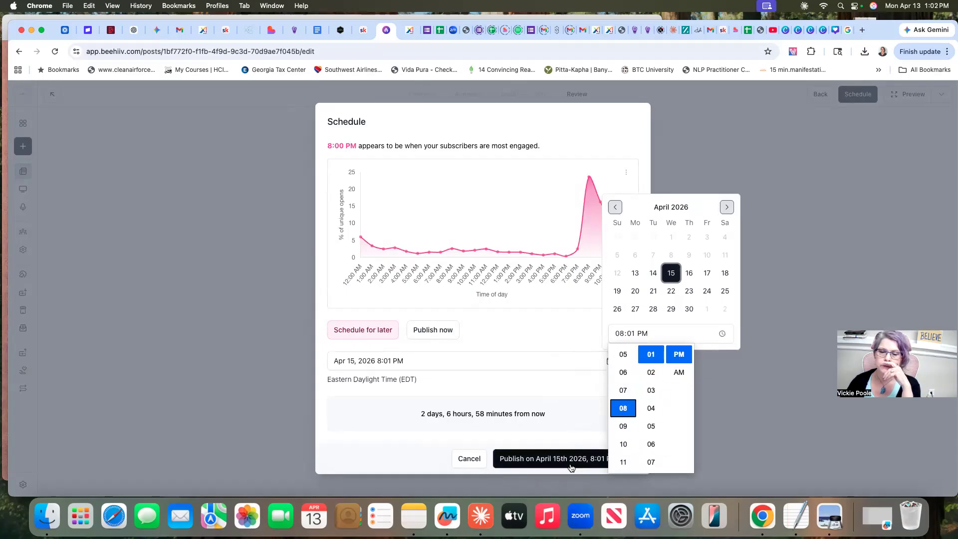
click(529, 459)
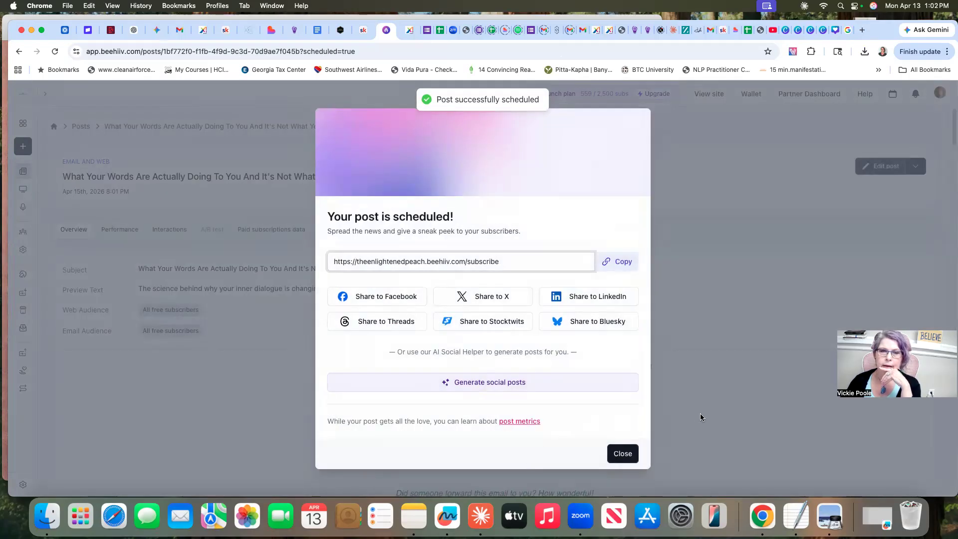
click(621, 454)
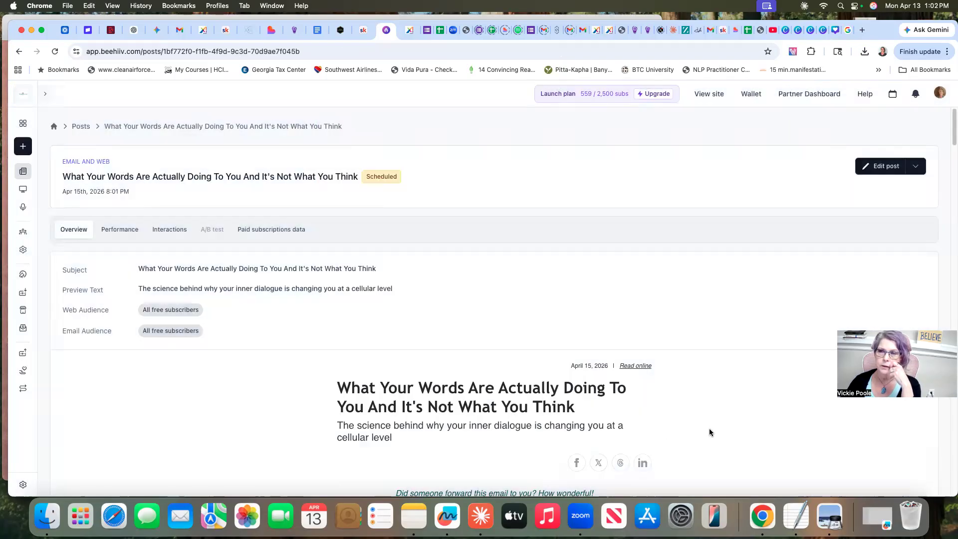
Look through the scheduled post's overview and newsletter content
scroll(710, 415, down, 7)
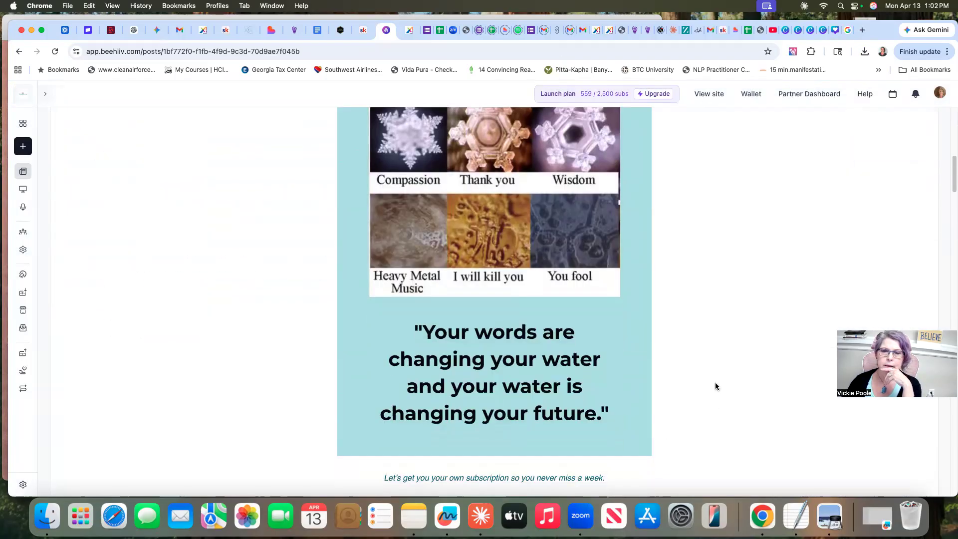
scroll(715, 386, up, 4)
scroll(715, 386, down, 5)
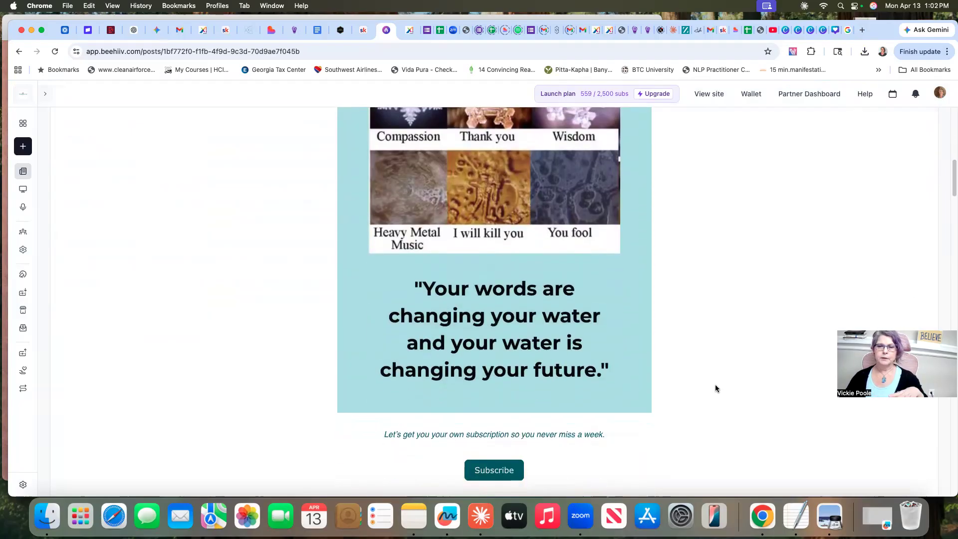
scroll(716, 385, down, 10)
scroll(715, 385, down, 5)
scroll(716, 385, up, 20)
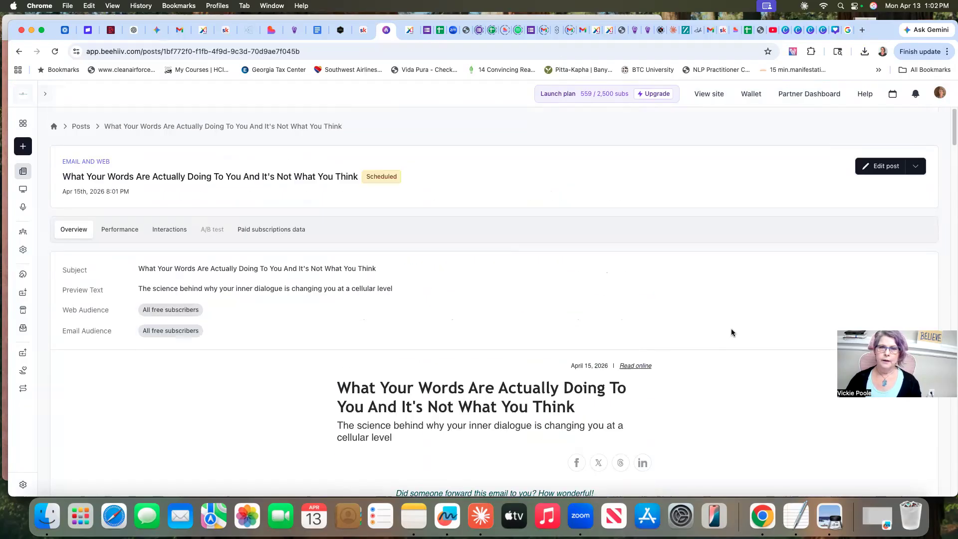